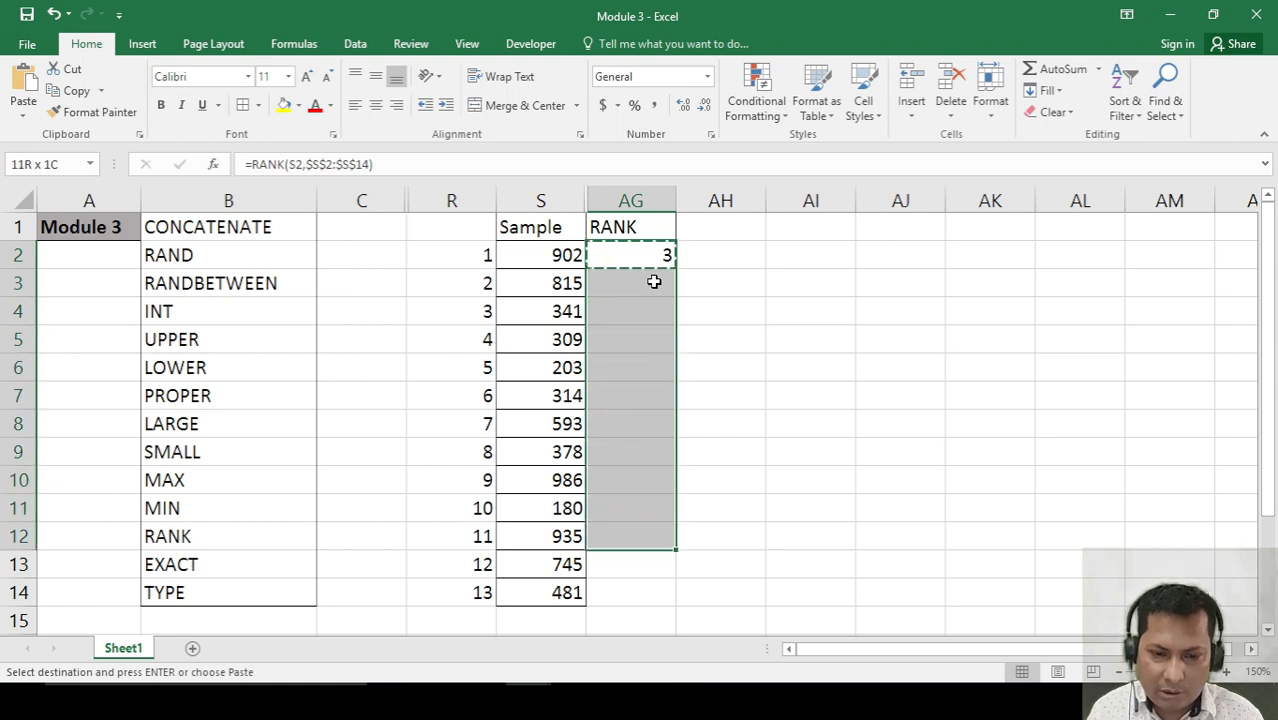
Paste the RANK formula down AG2:AG14 and select the sample values with their ranks in rows 10 and 12.
key("Return")
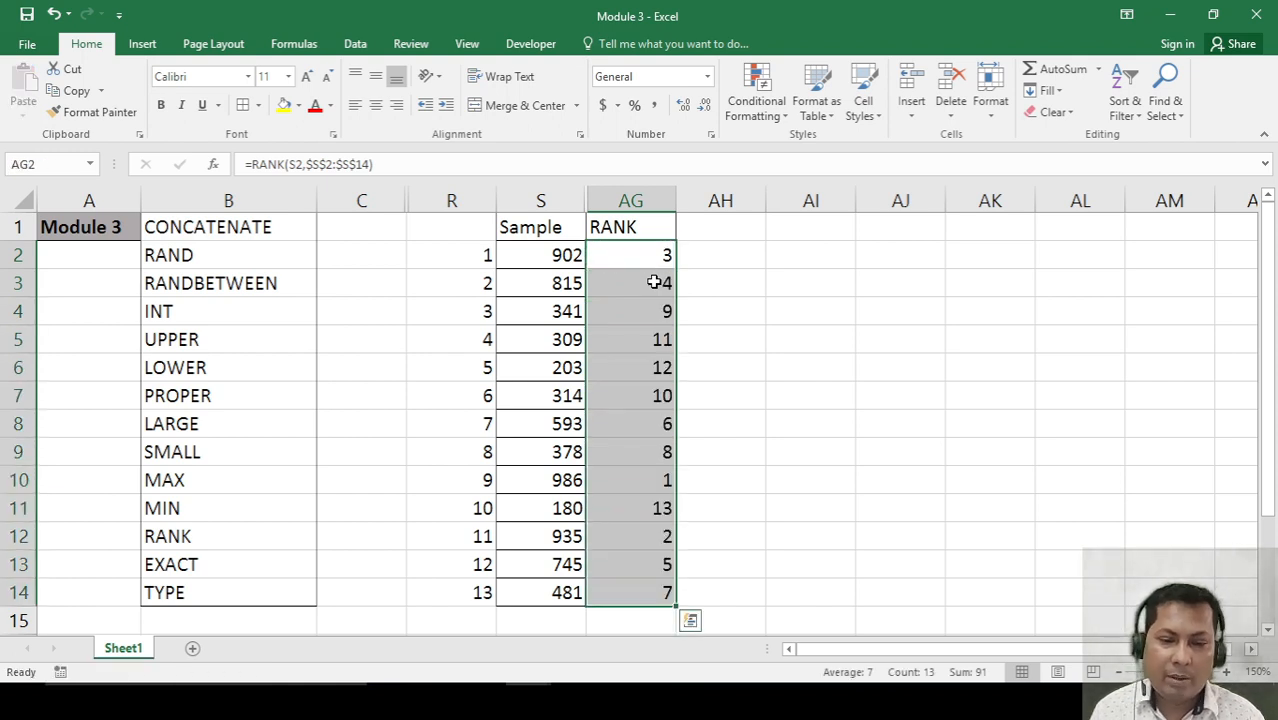
left_click(913, 460)
left_click_drag(565, 480, 633, 485)
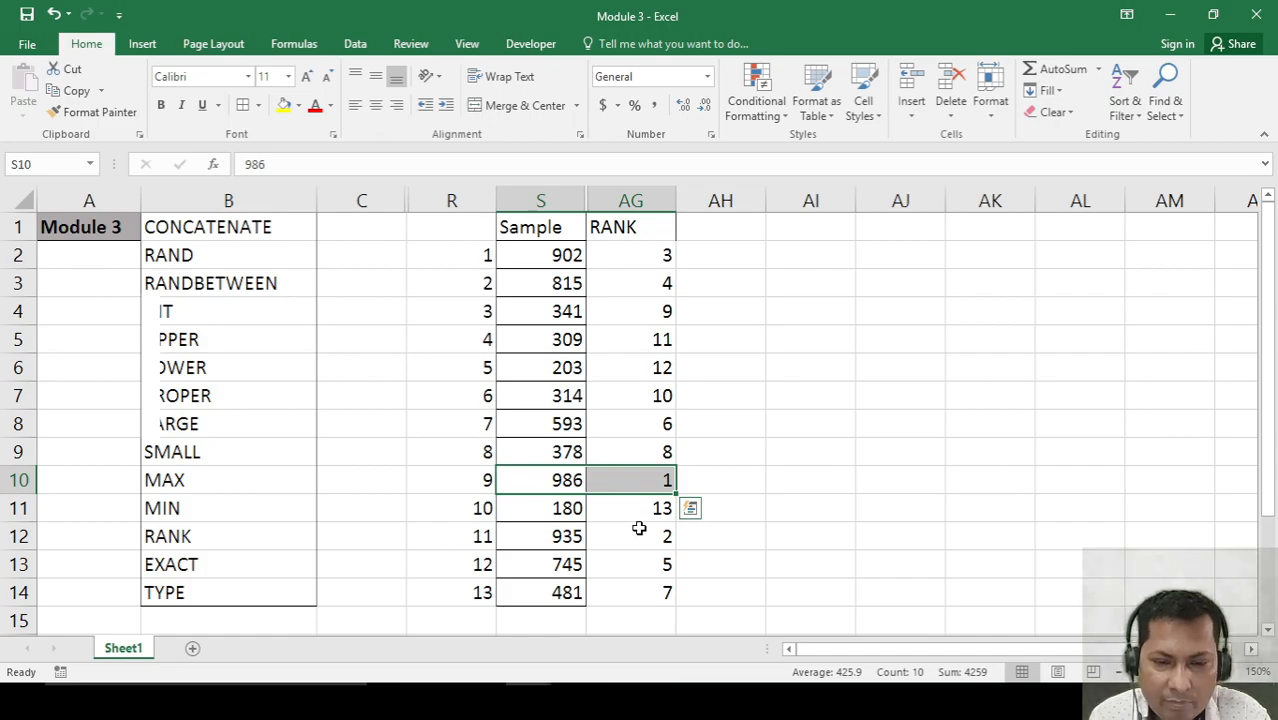
left_click_drag(565, 536, 640, 536)
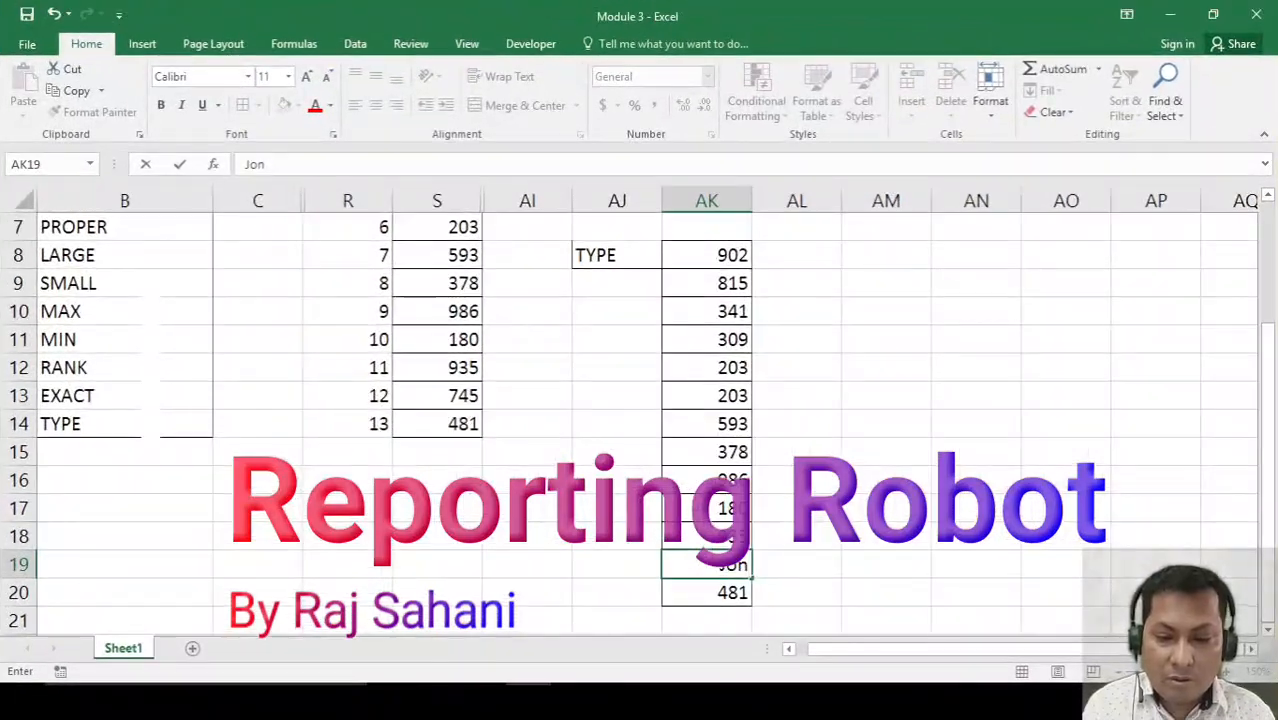
Replace the number in AK19 with a person's name as text for the TYPE example.
type("y")
key("Return")
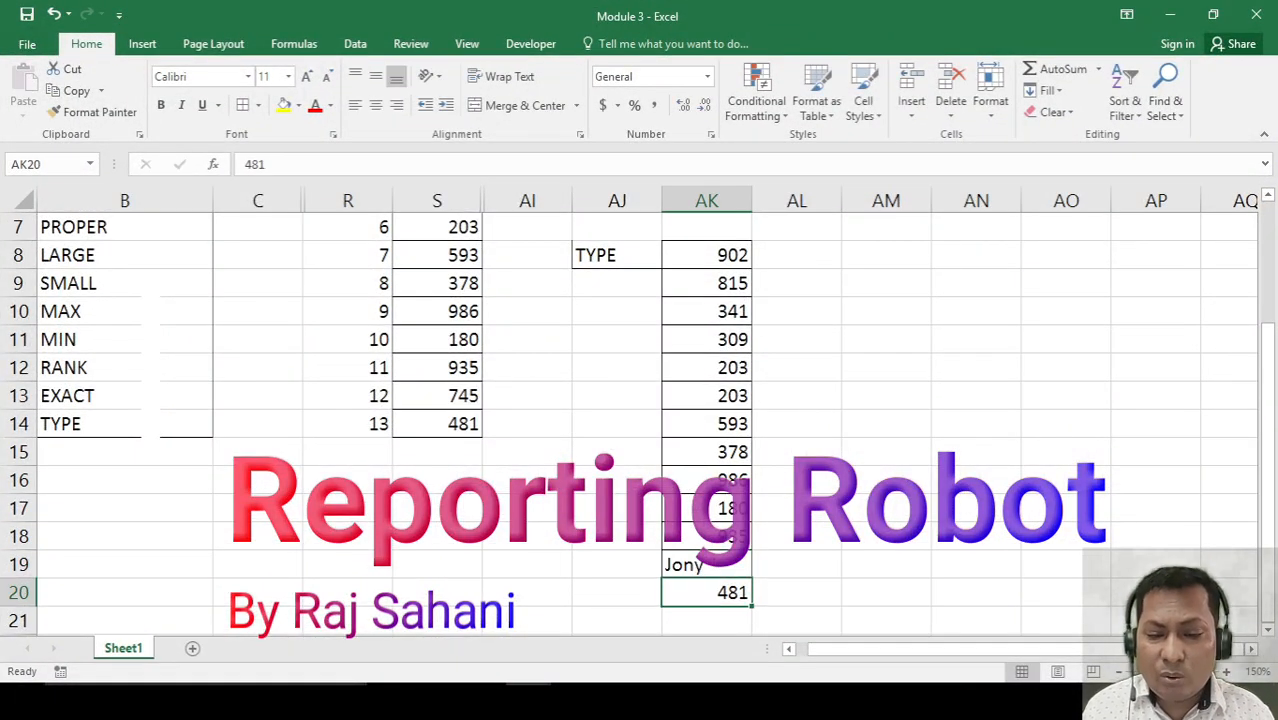
key("Up")
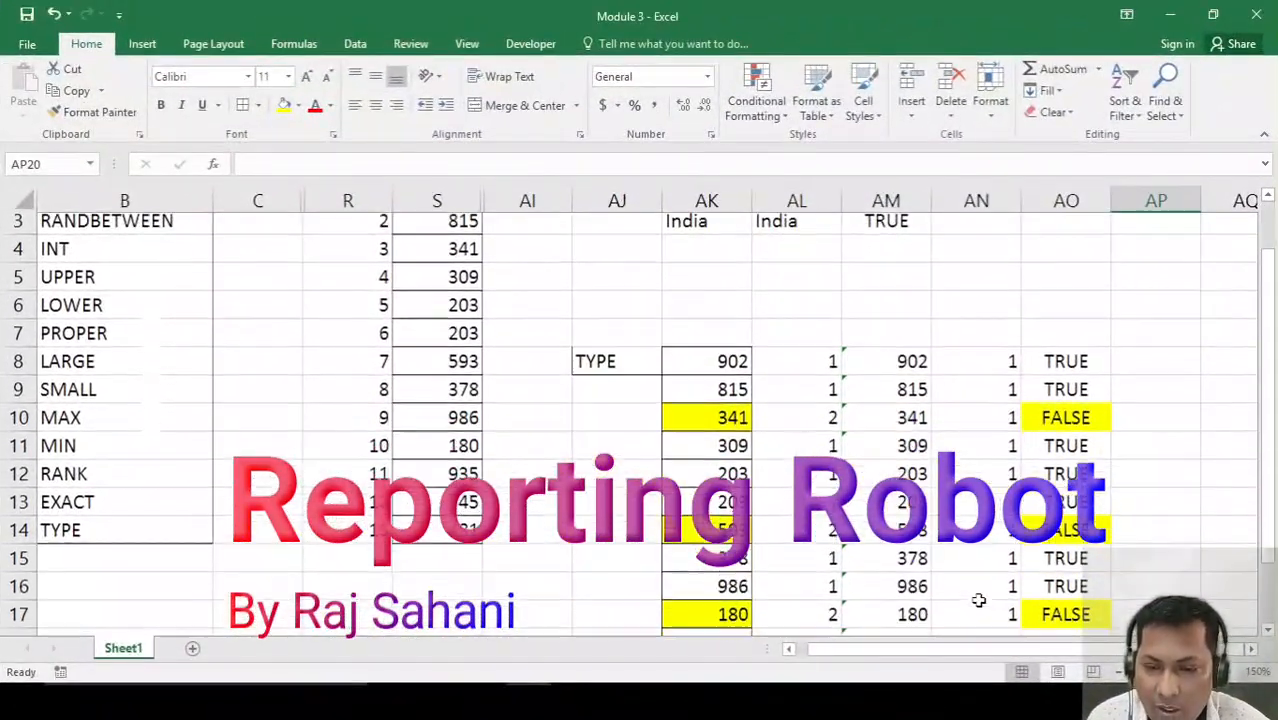
scroll(978, 599, "down", 1)
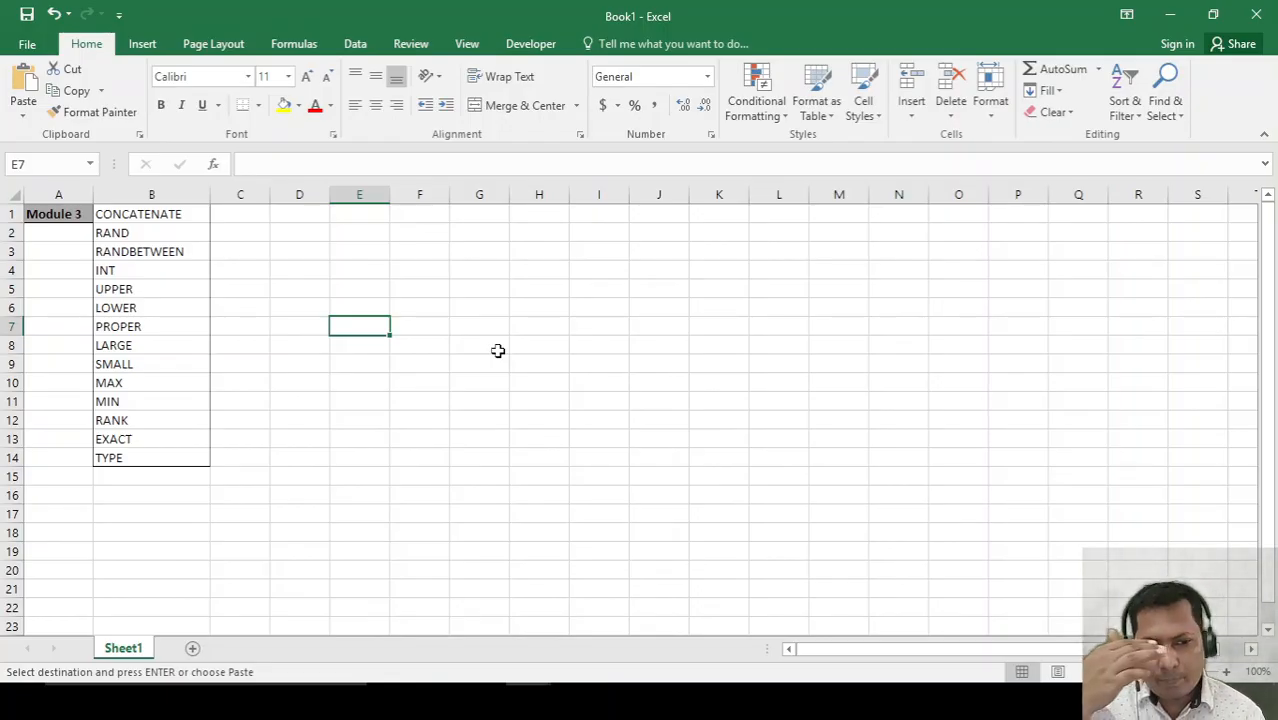
Cancel the pending copy and examine the function list in B1:B14, from CONCATENATE to TYPE.
key("Escape")
scroll(452, 336, "up", 5)
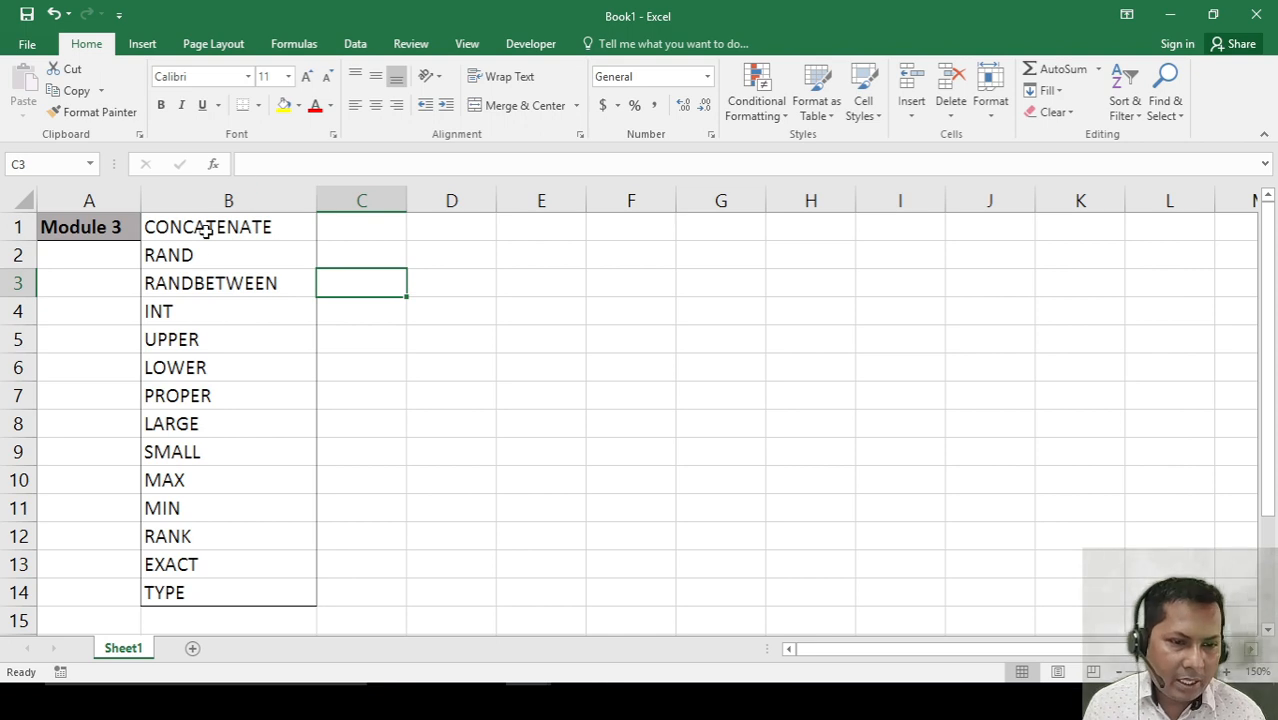
left_click_drag(209, 226, 156, 590)
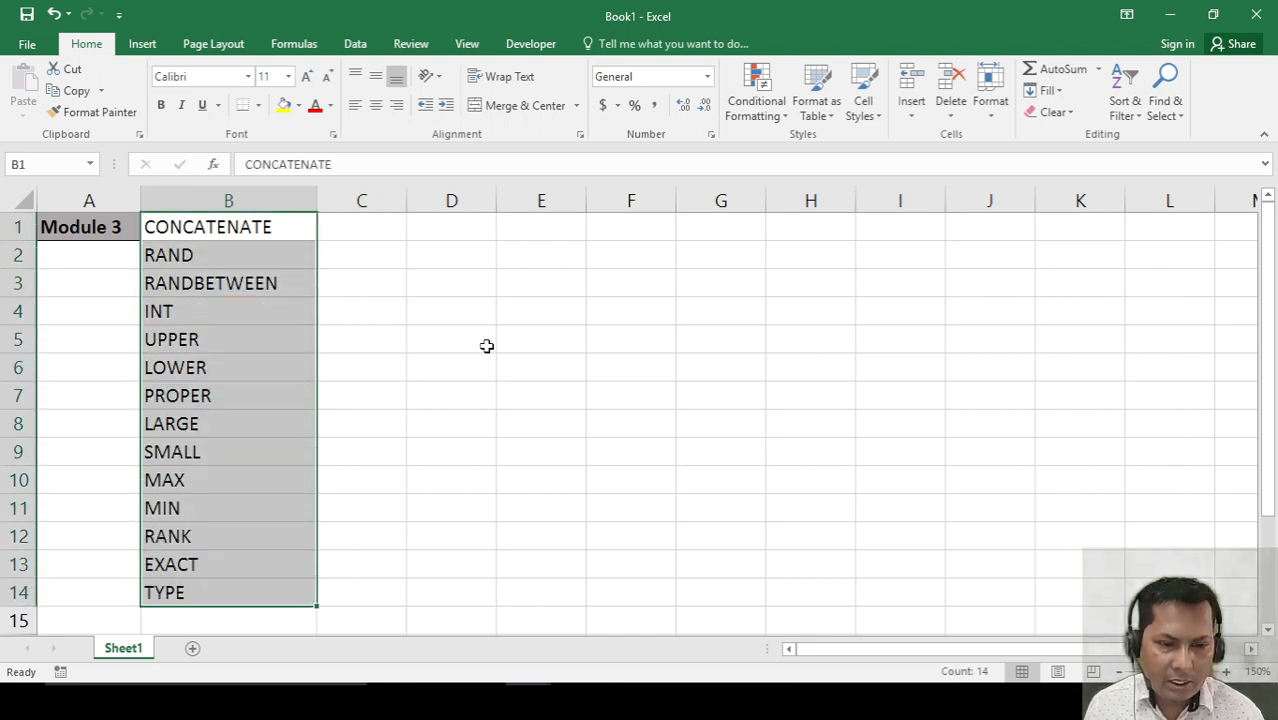
left_click(485, 346)
left_click(362, 226)
left_click(186, 234)
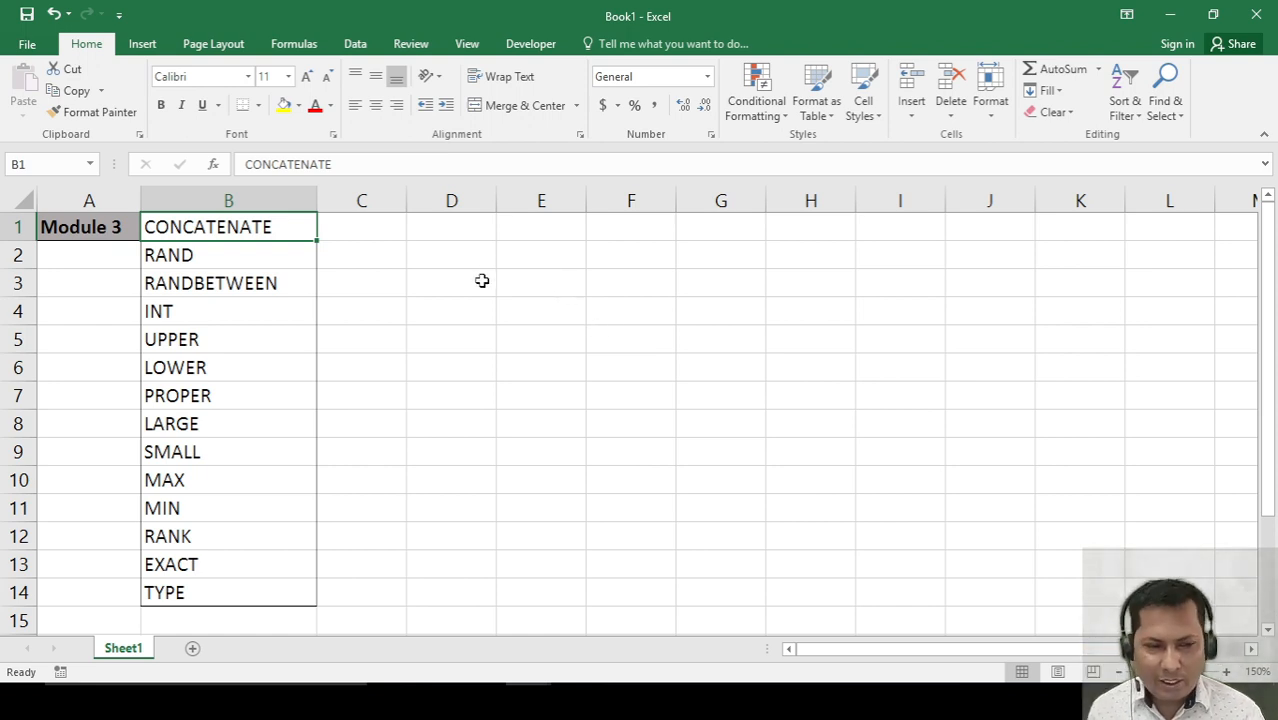
left_click(436, 279)
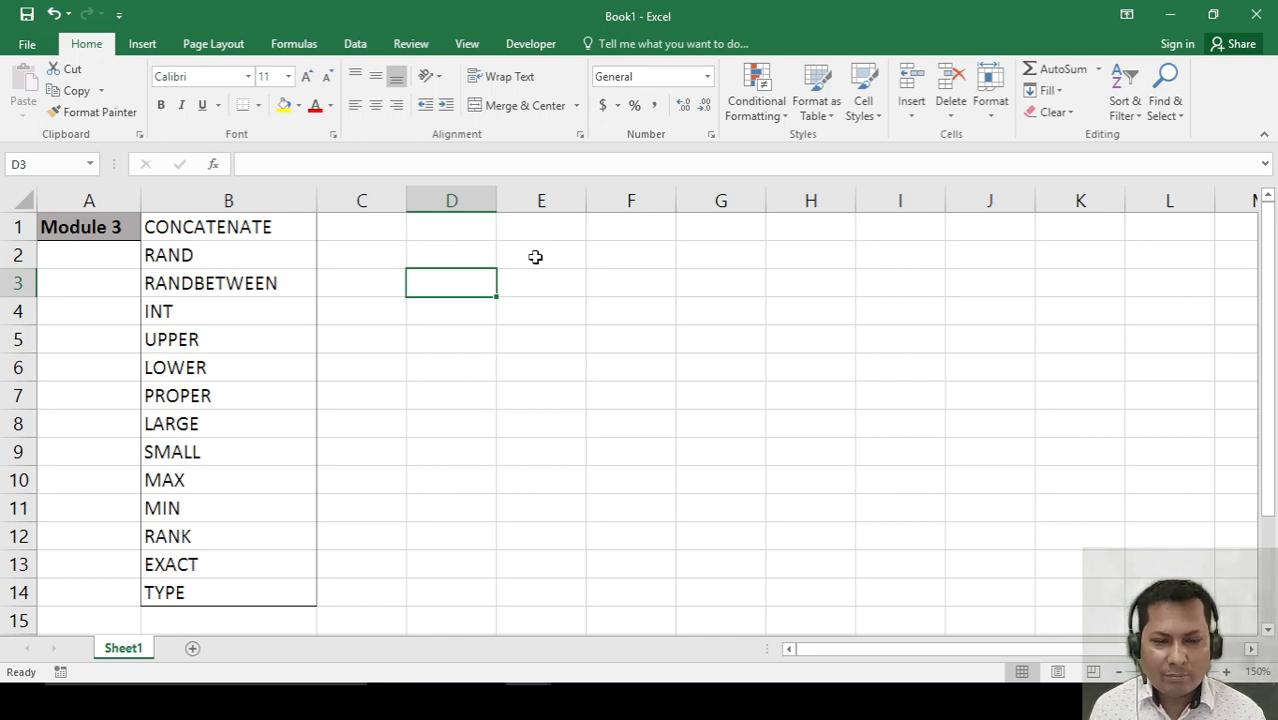
Enter the headers Name1 in D1 and Last name in E1.
left_click(465, 250)
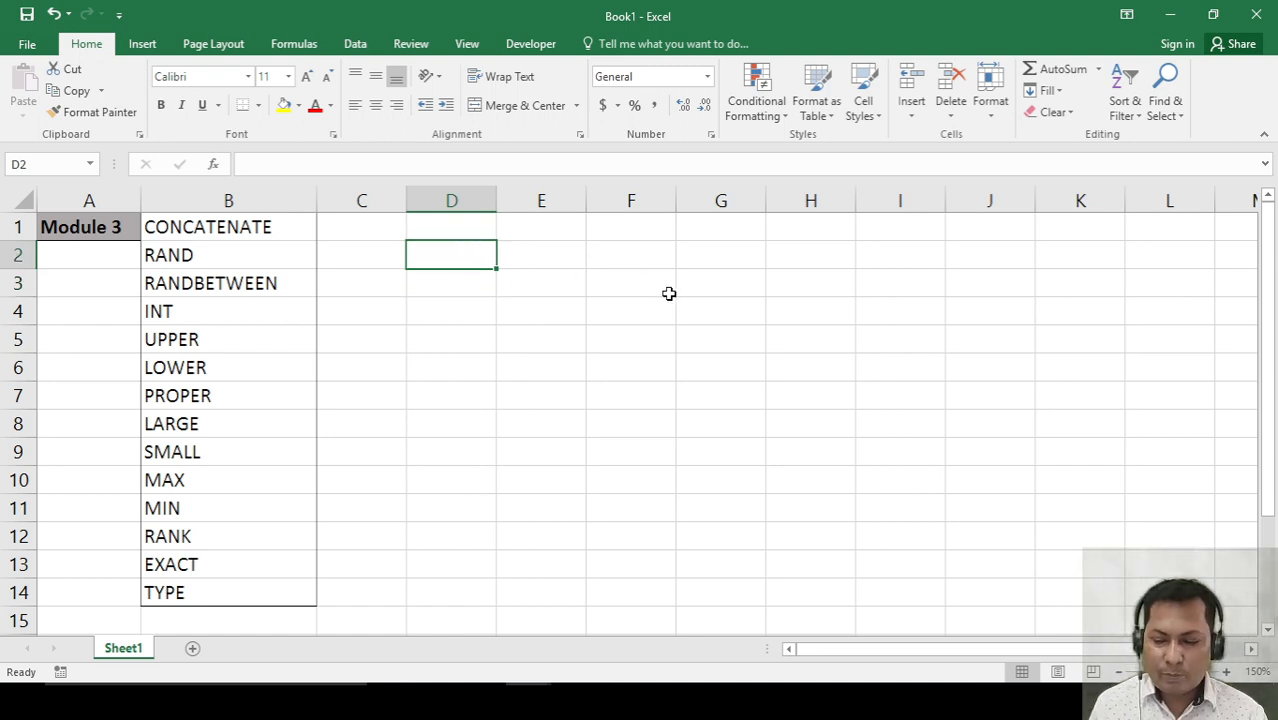
key("Up")
type("Nma")
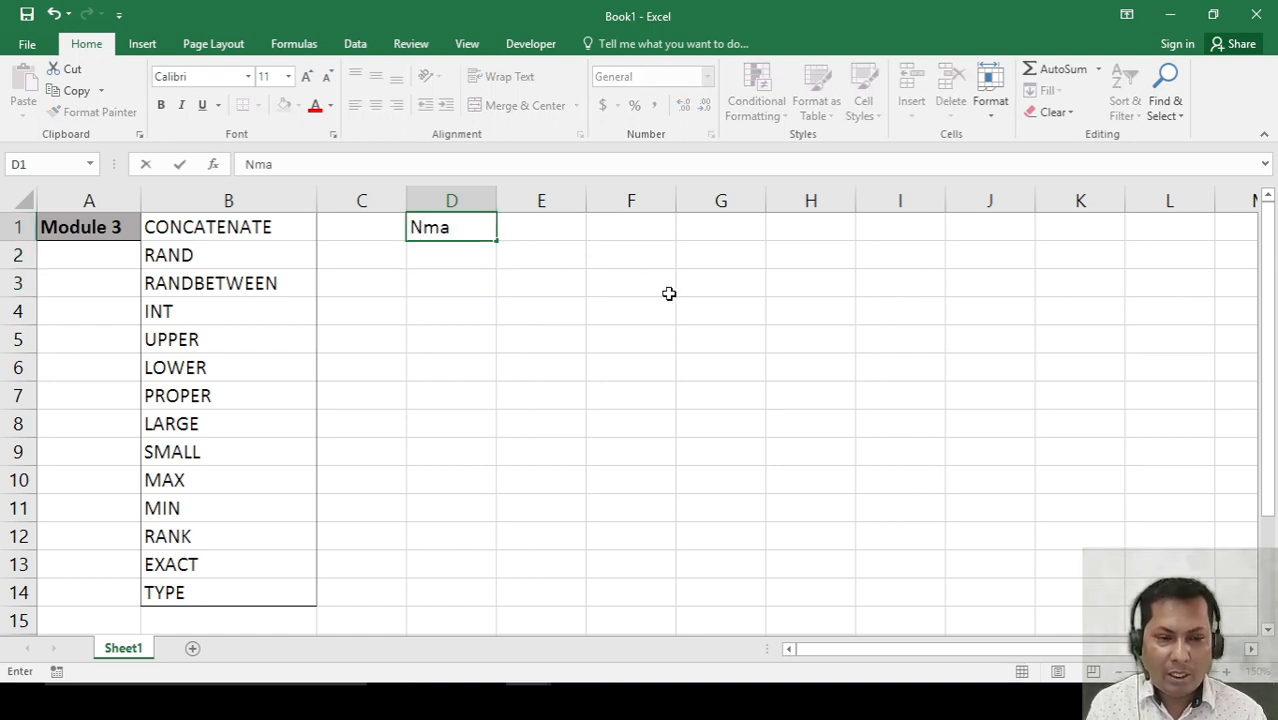
key("BackSpace")
key("BackSpace")
type("ame1")
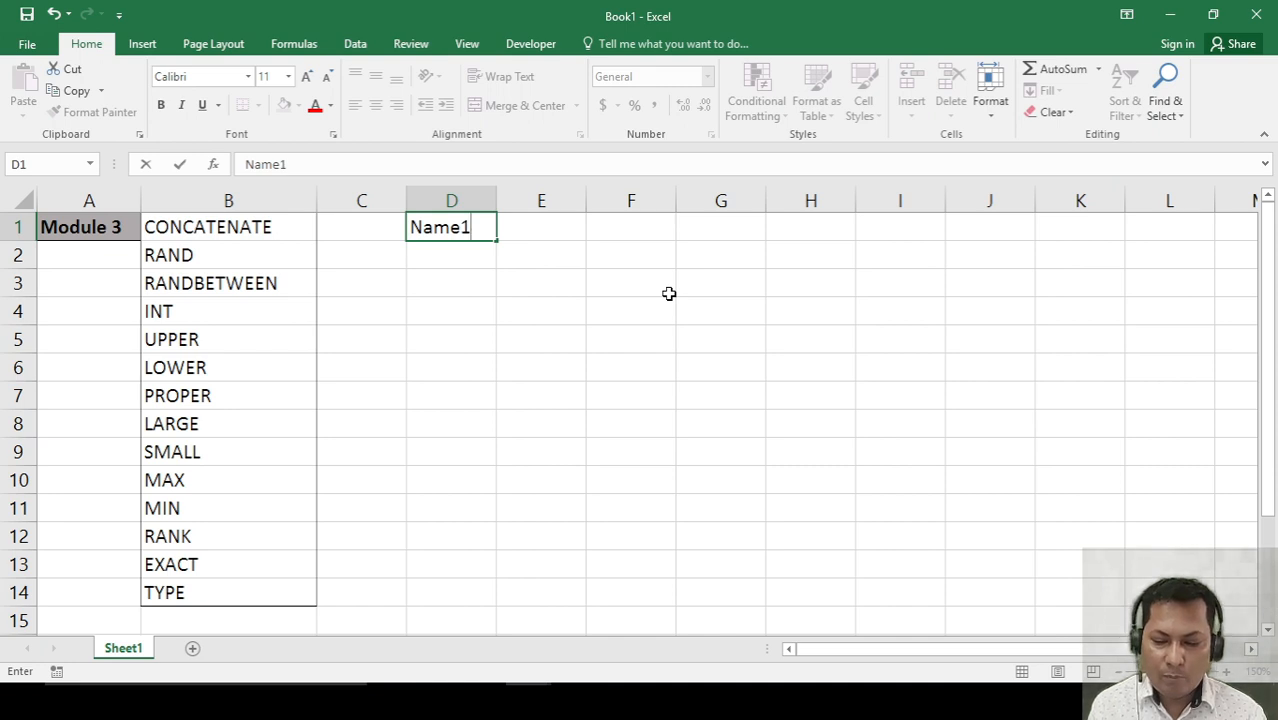
key("Return")
key("Up")
key("Right")
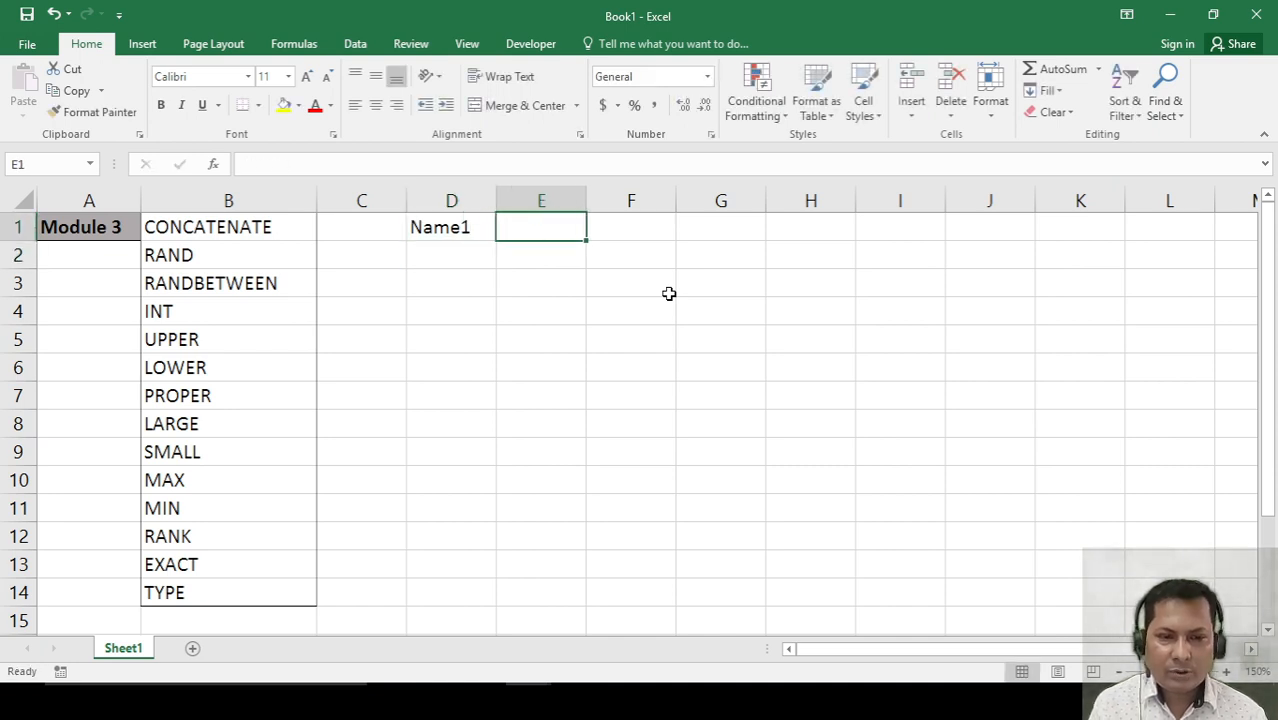
type("Last name")
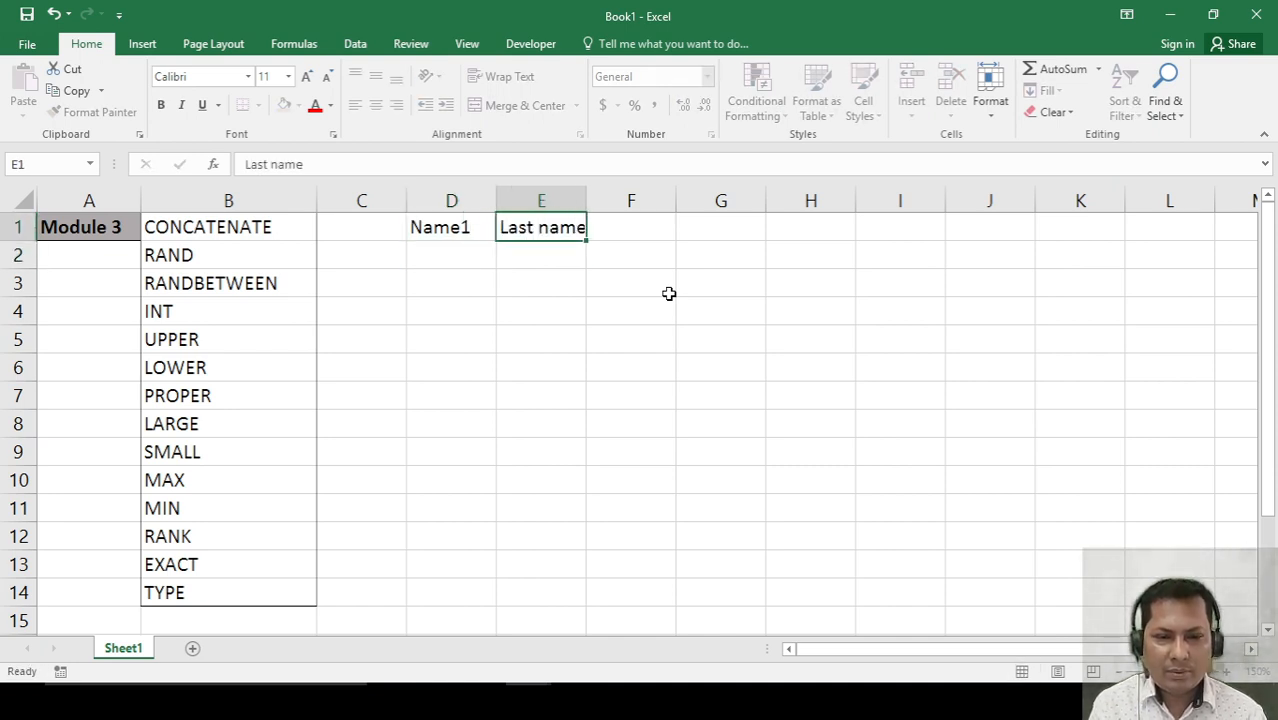
key("Return")
Fill D2:E4 with three sample first names and their matching last names.
key("Left")
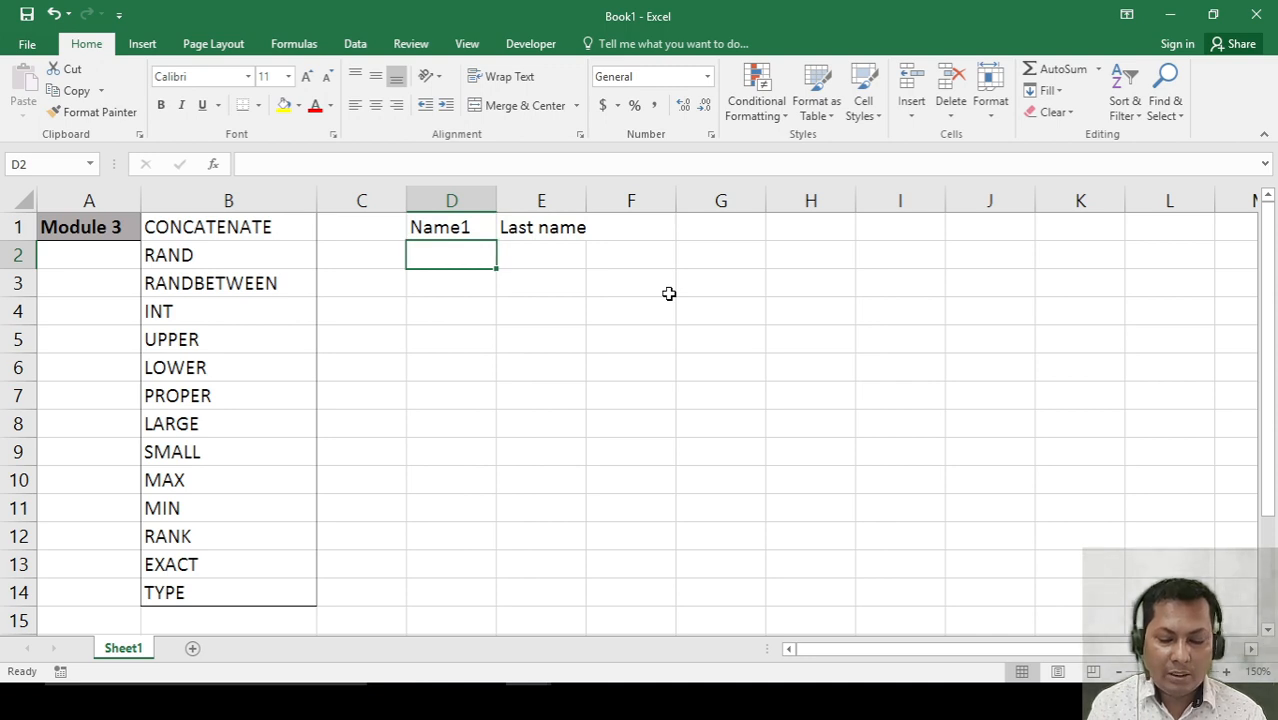
type("John")
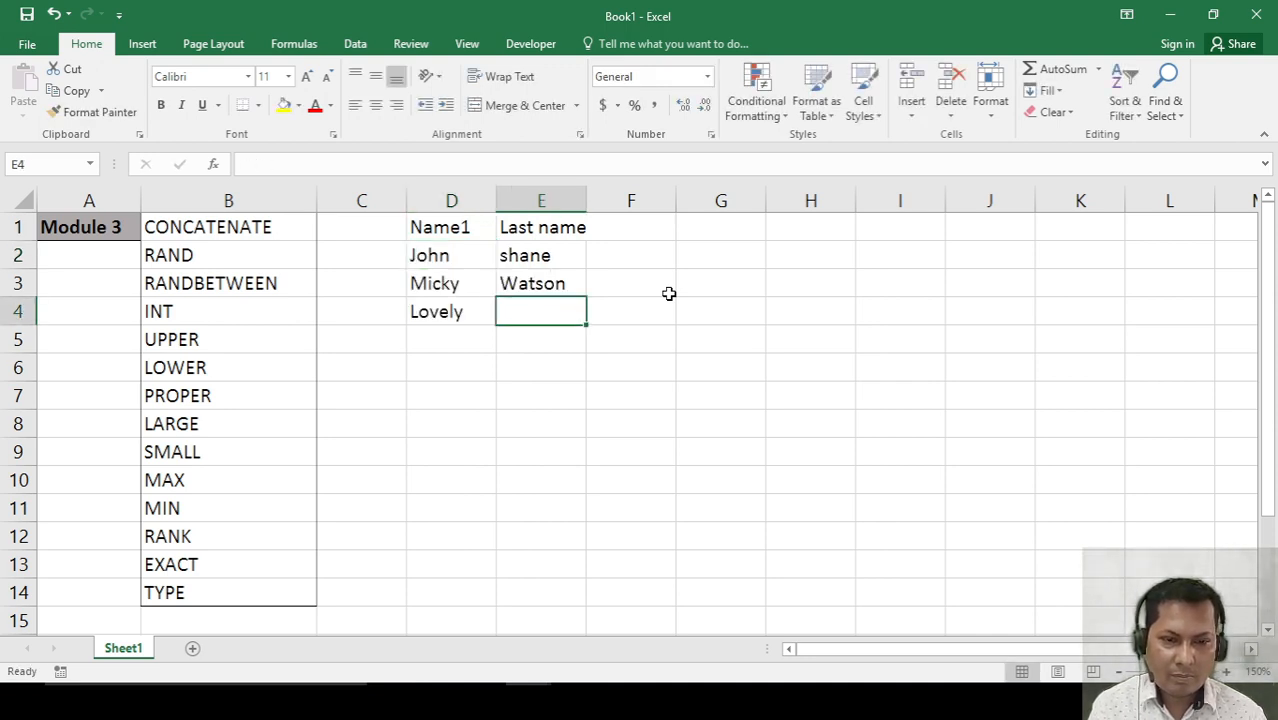
type("Mery")
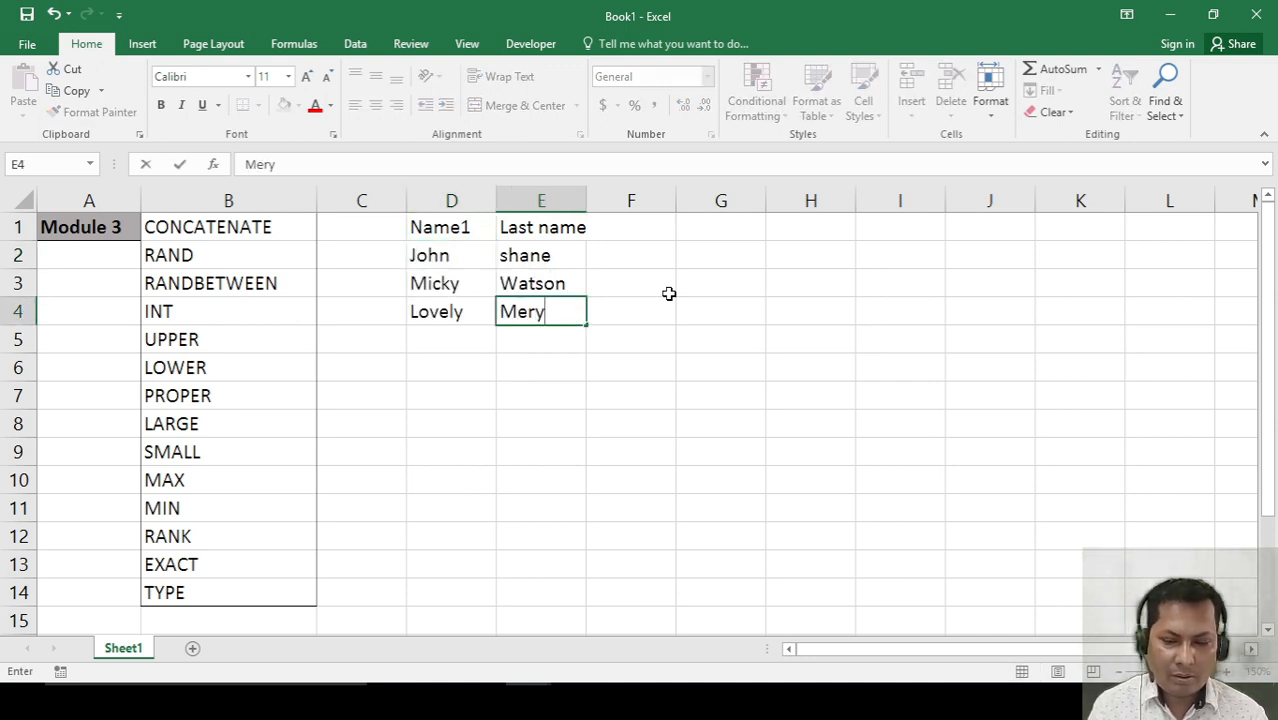
key("Return")
Add borders around all cells of the names table in D1:E4.
key("Up")
key("Up")
key("Up")
key("Left")
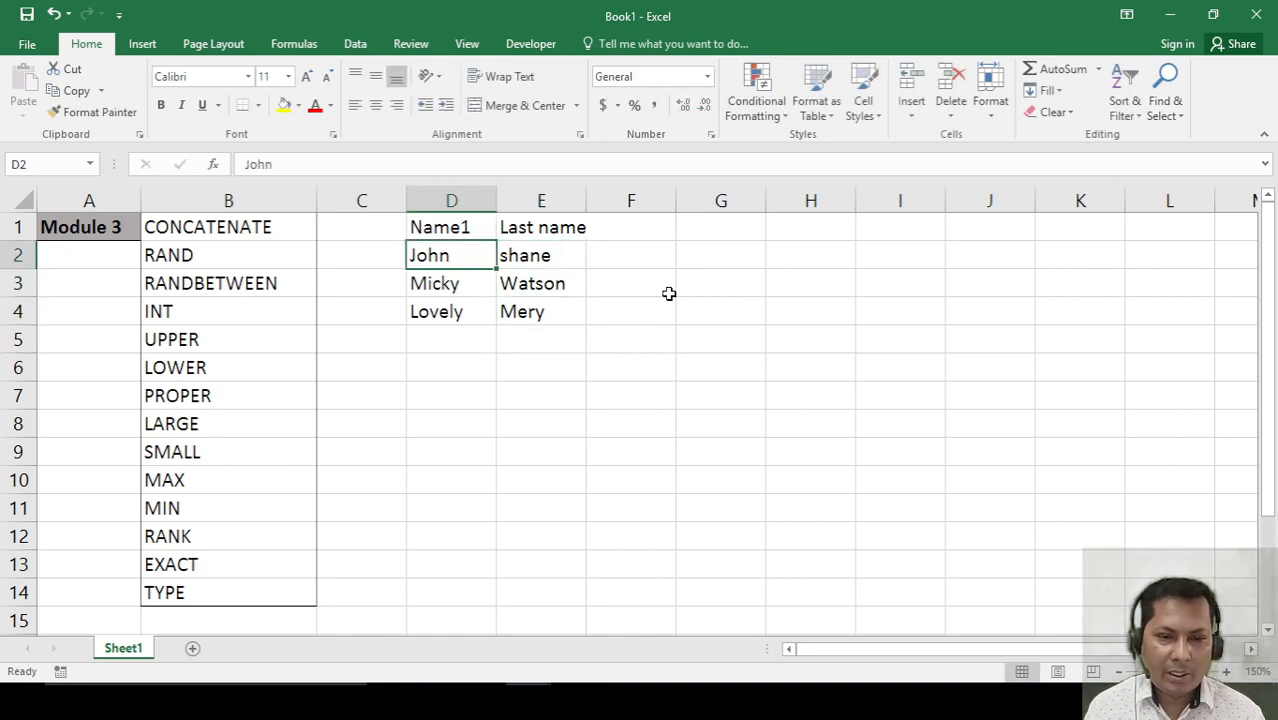
key("Up")
key("shift+Right")
key("shift+Down")
key("shift+Down")
key("shift+Down")
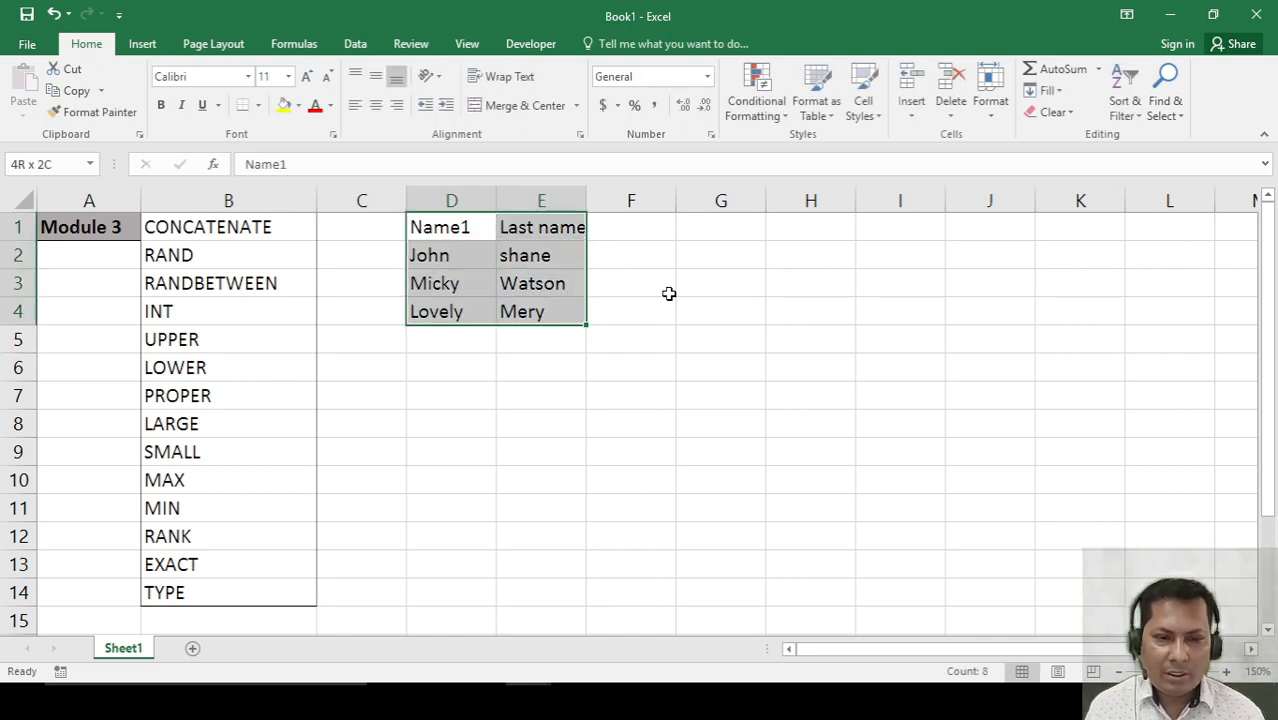
left_click(258, 106)
left_click(260, 263)
left_click(712, 416)
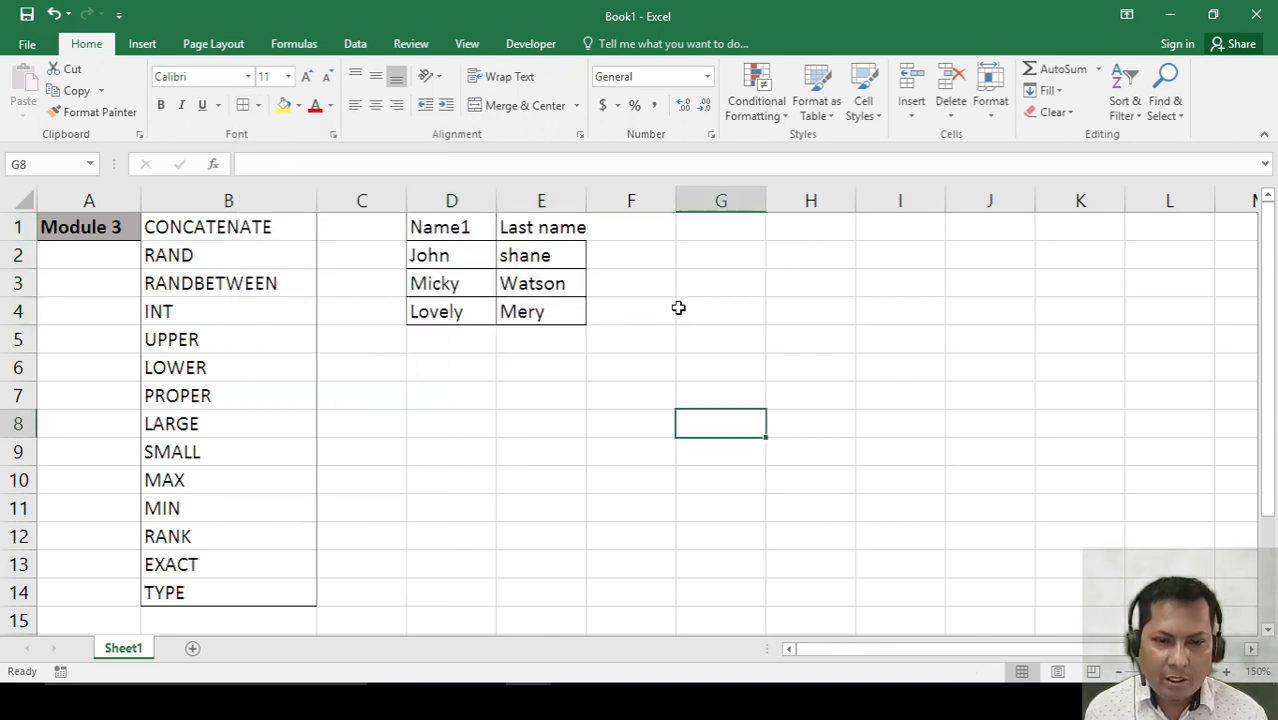
Autofit column E to its header and widen columns F and G.
left_click(635, 226)
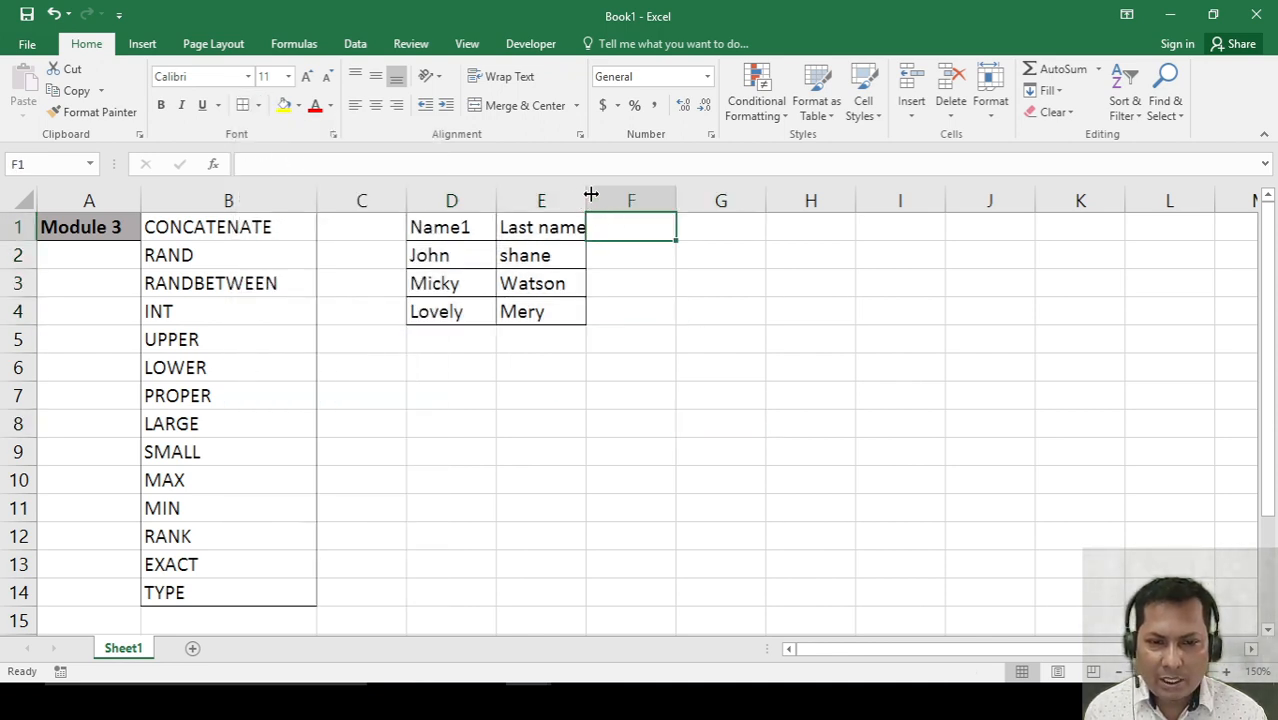
double_click(585, 193)
left_click(712, 376)
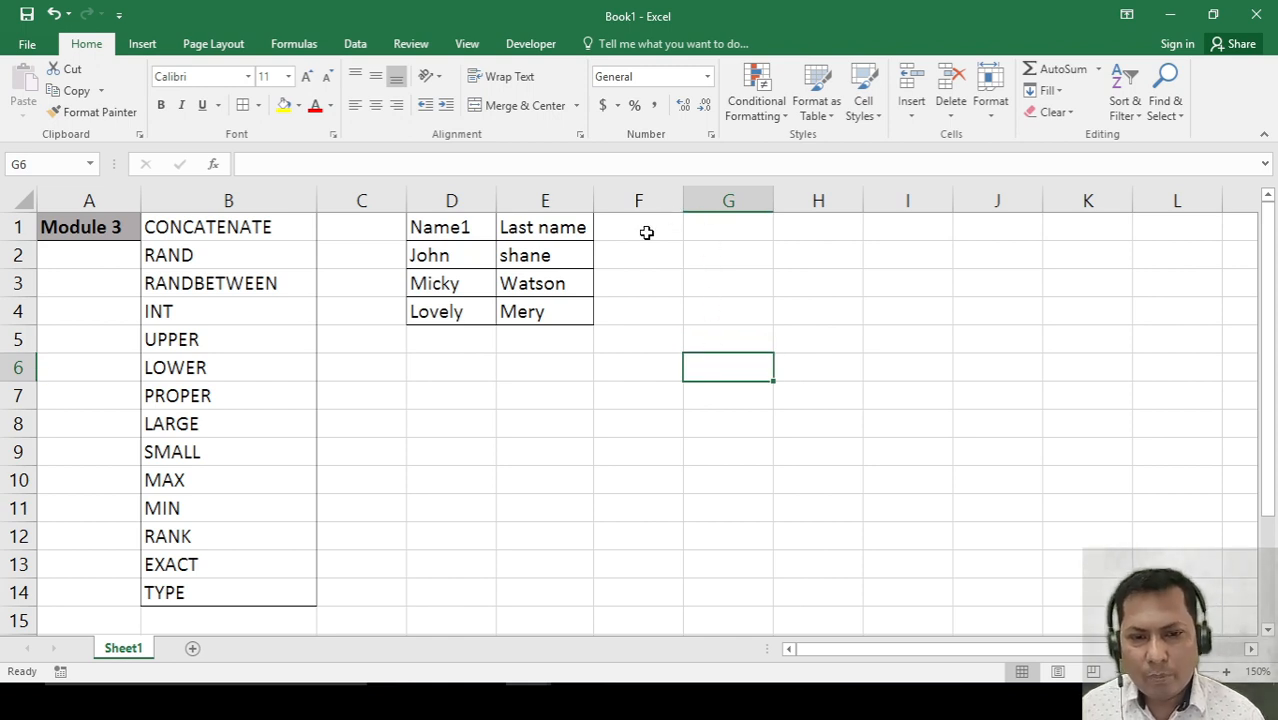
left_click_drag(683, 194, 744, 195)
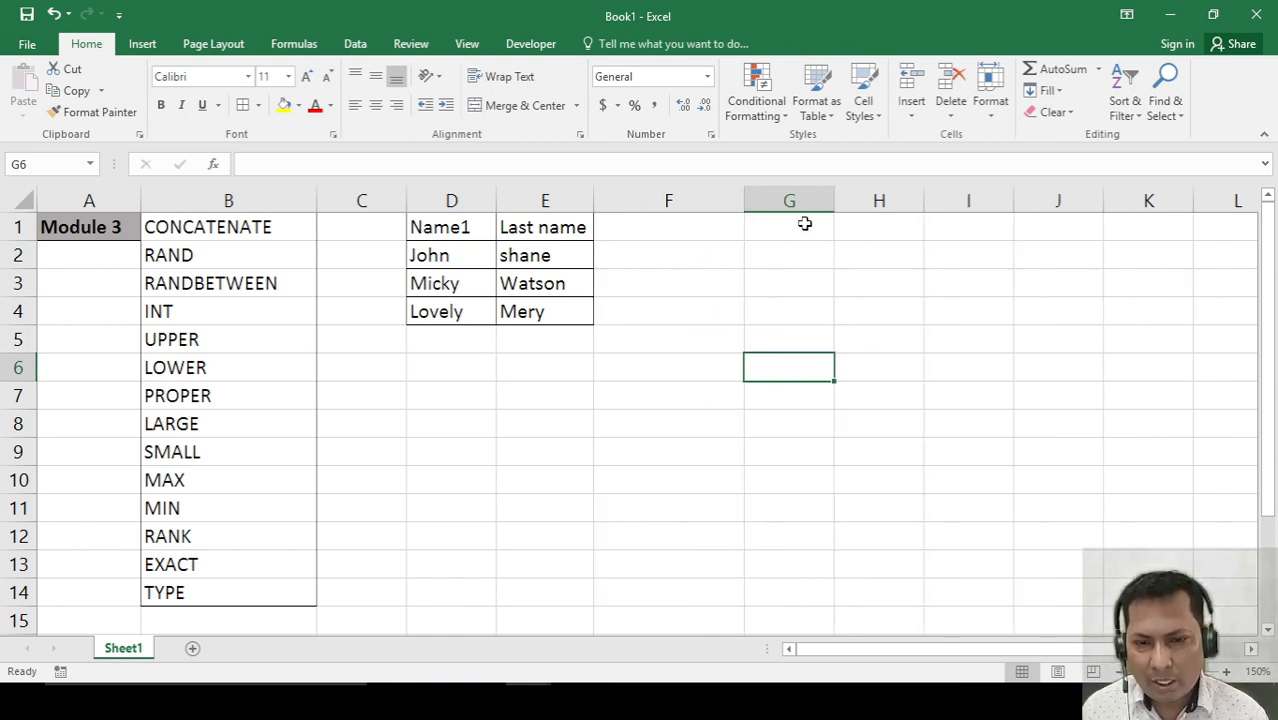
left_click_drag(832, 195, 885, 193)
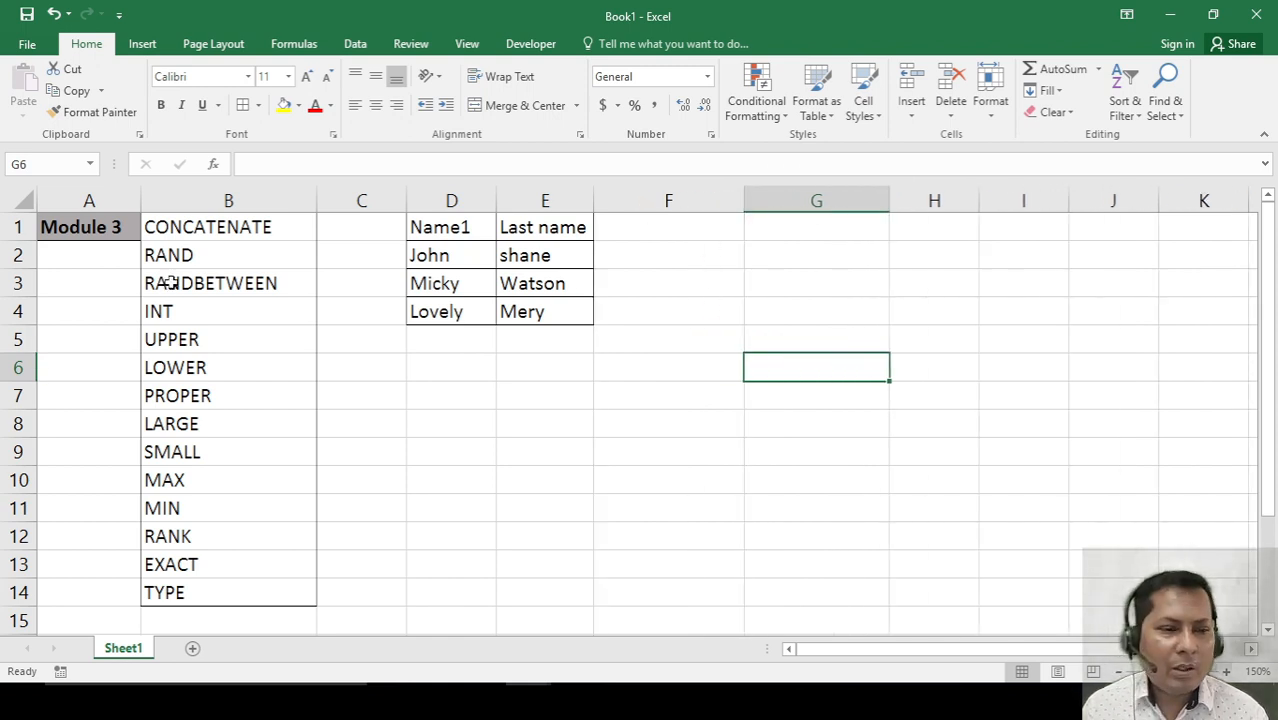
Enter the header Concatenate in F1, beside the last-name column.
left_click(192, 234)
left_click(671, 230)
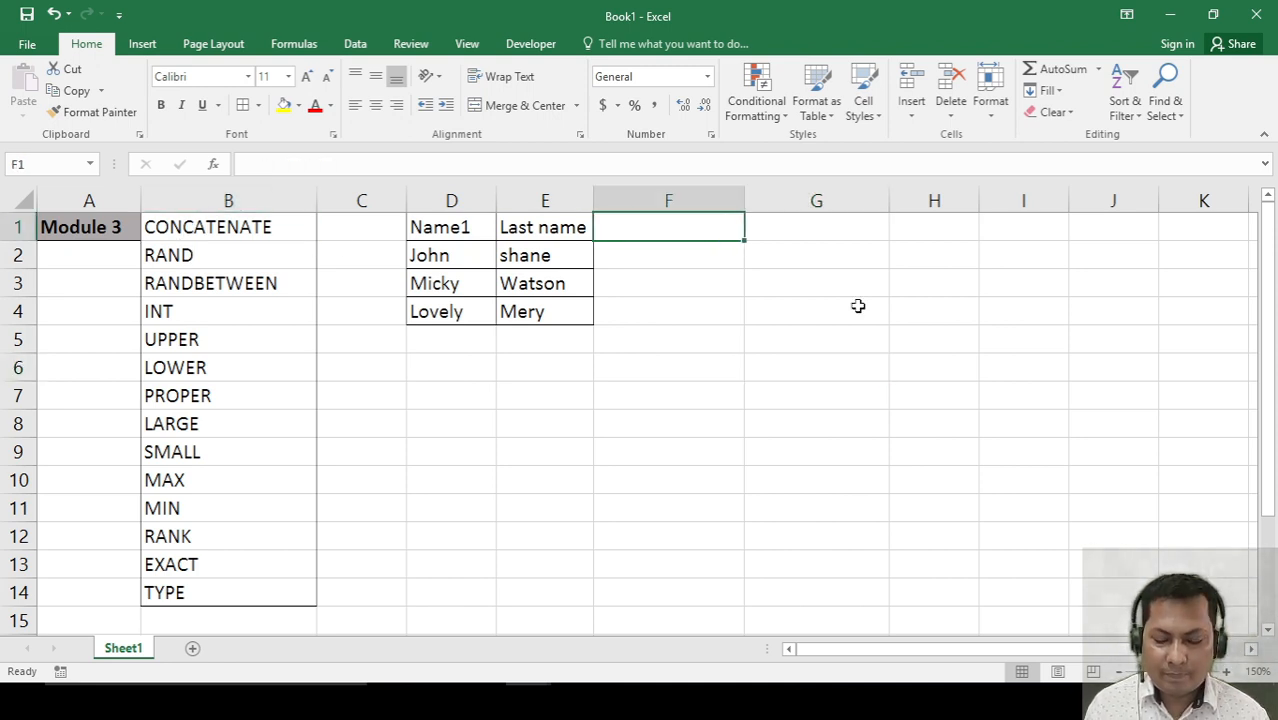
type("Conca")
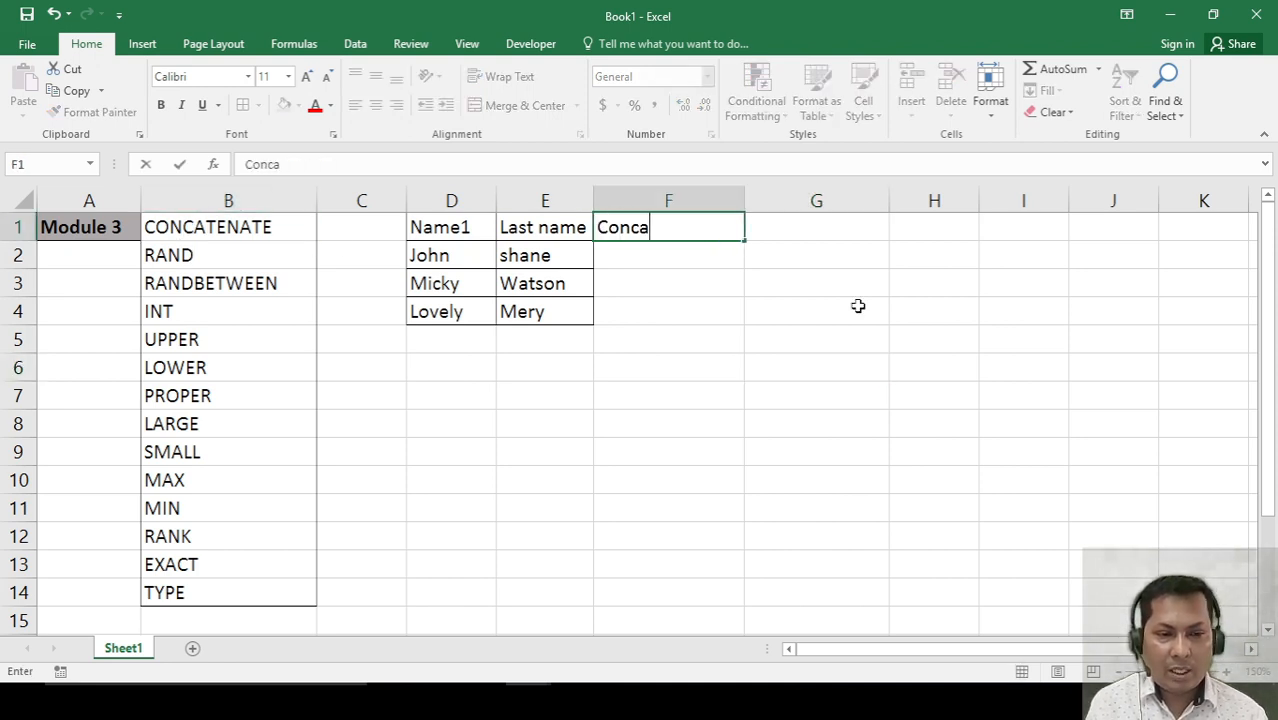
type("tenate")
key("Return")
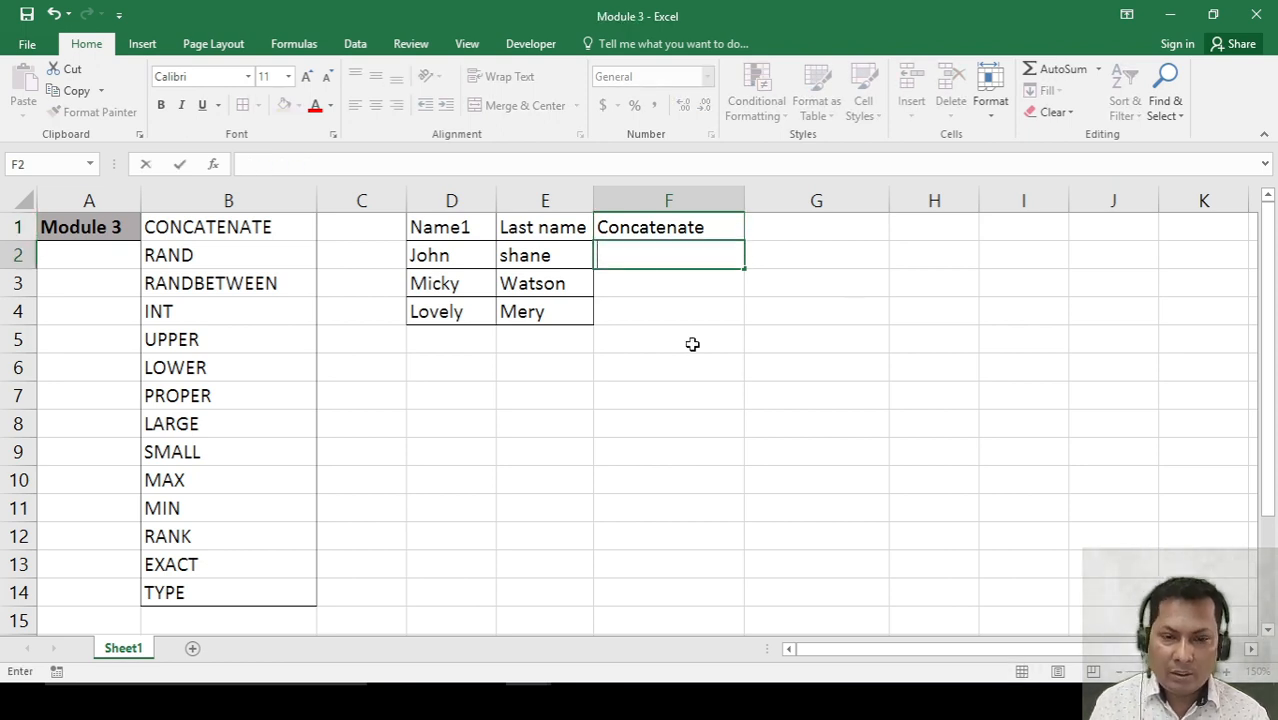
Enter the formula =CONCATENATE(D2) in F2, referencing only the first name.
type("=conc")
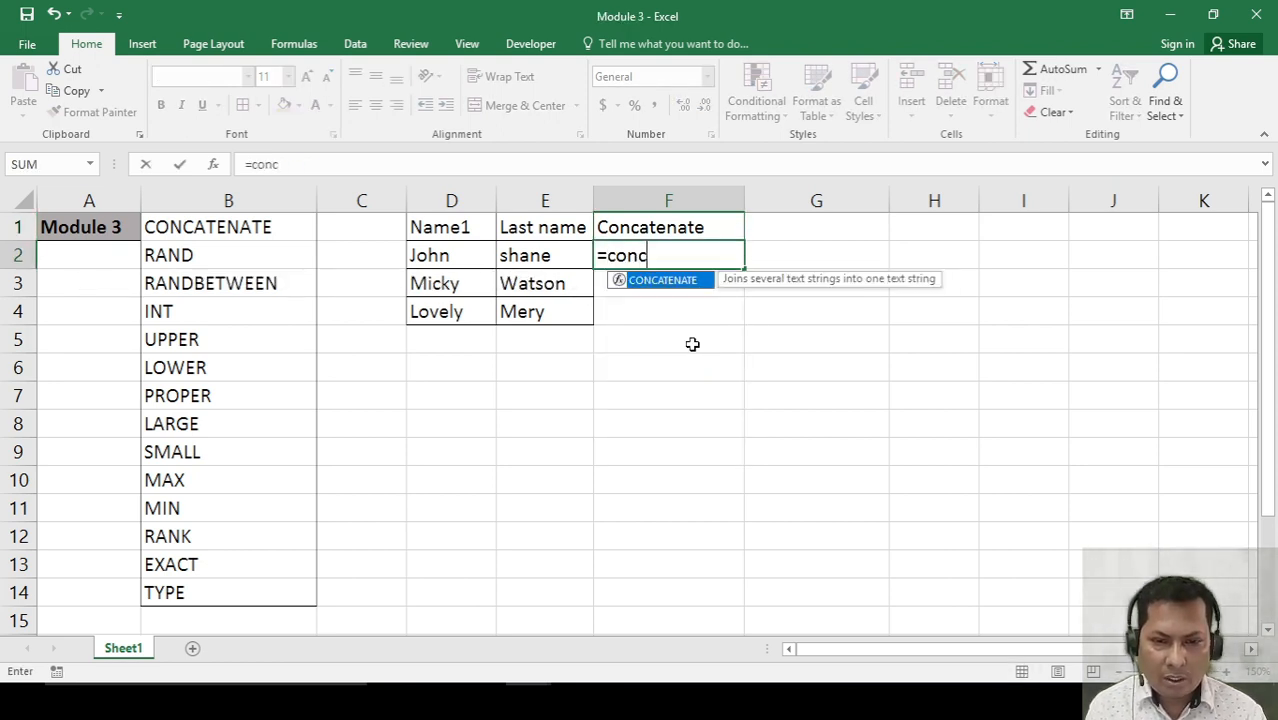
key("Tab")
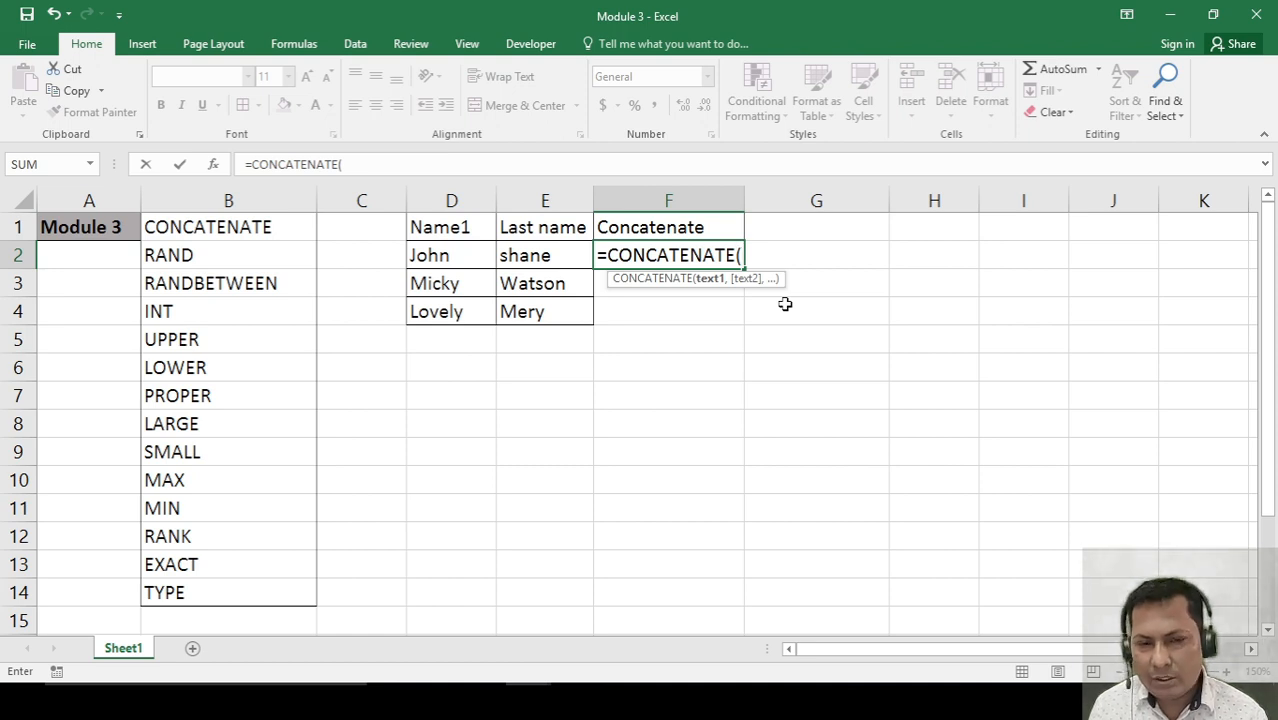
left_click(444, 257)
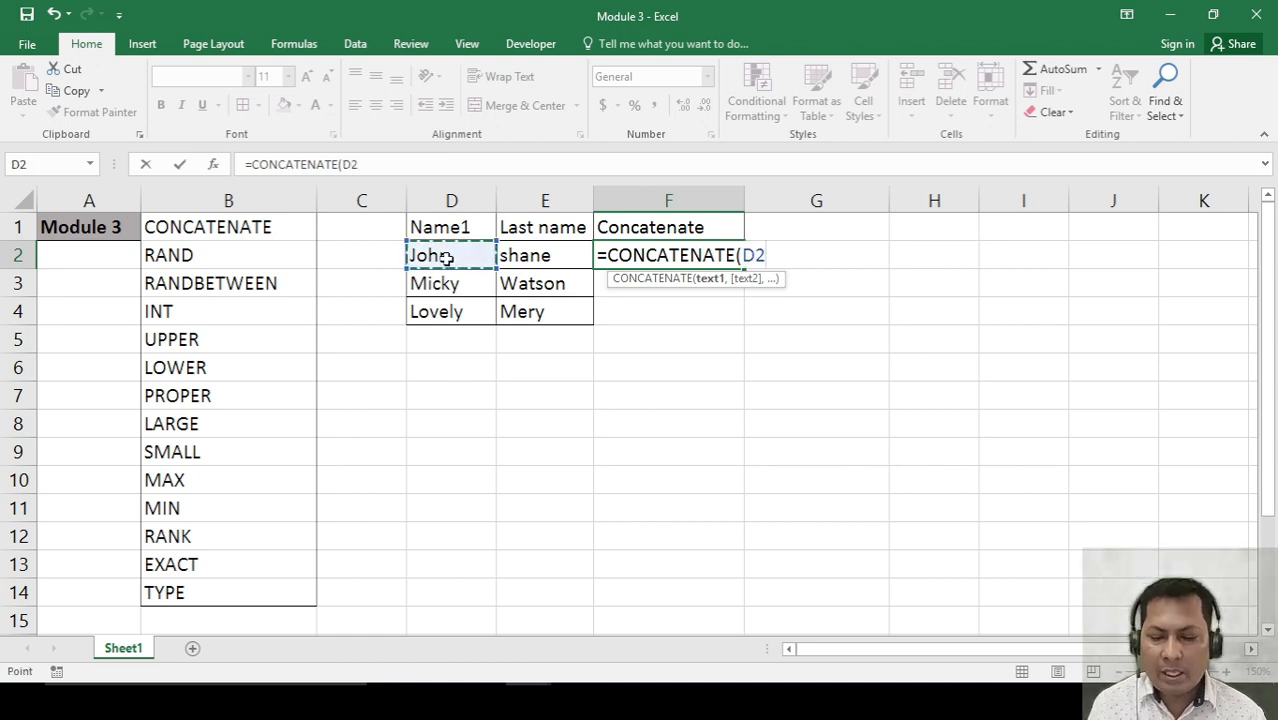
type(")")
key("Return")
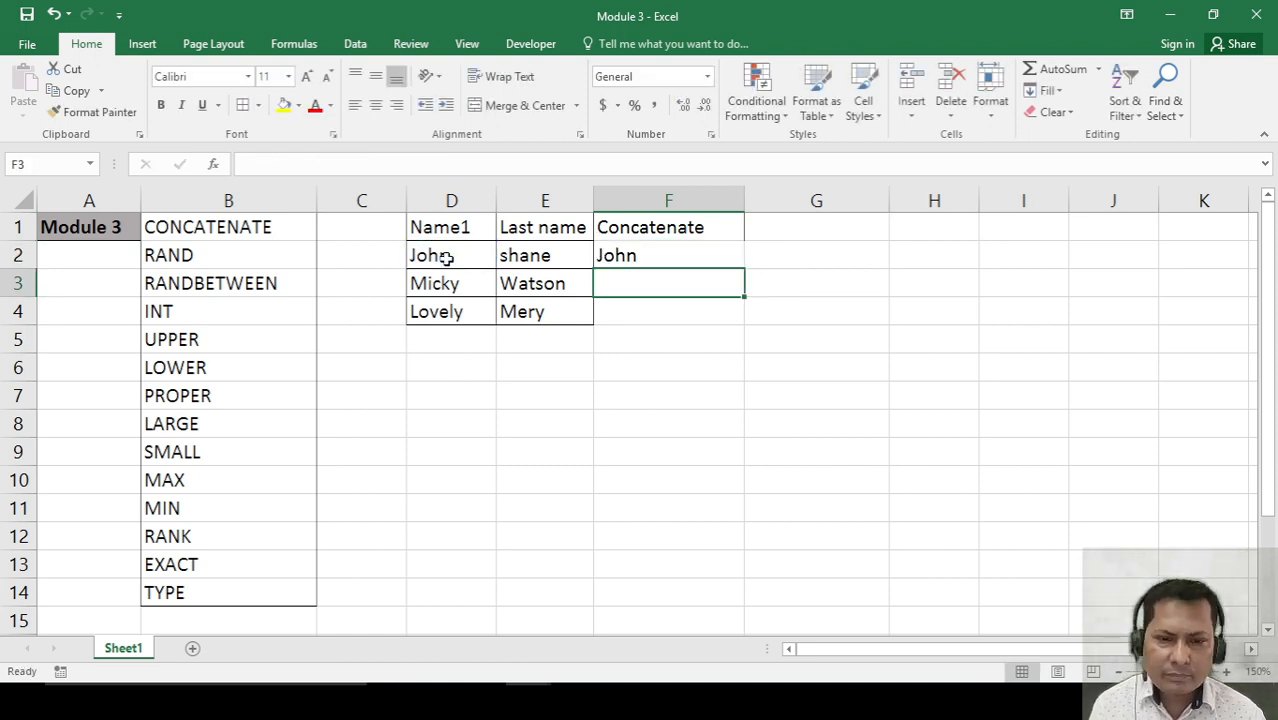
Extend the formula in F2 to =CONCATENATE(D2,E2), so it joins the first and last names.
key("Up")
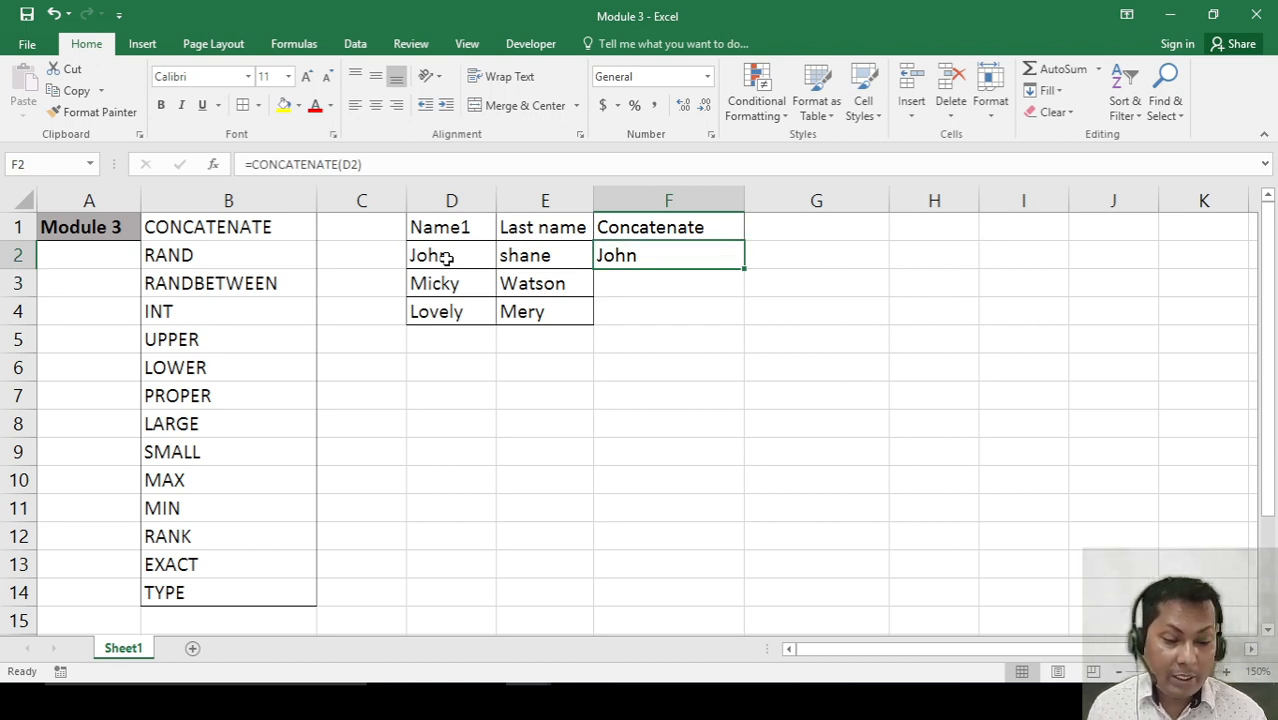
key("F2")
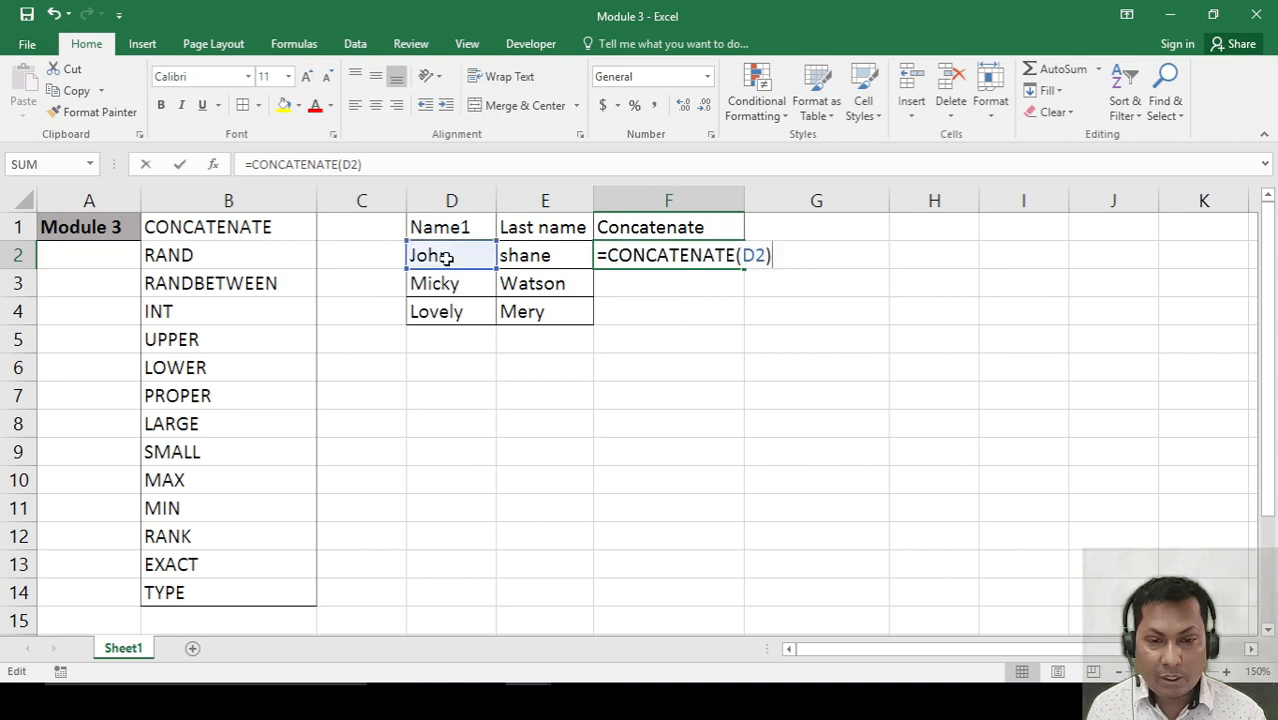
key("BackSpace")
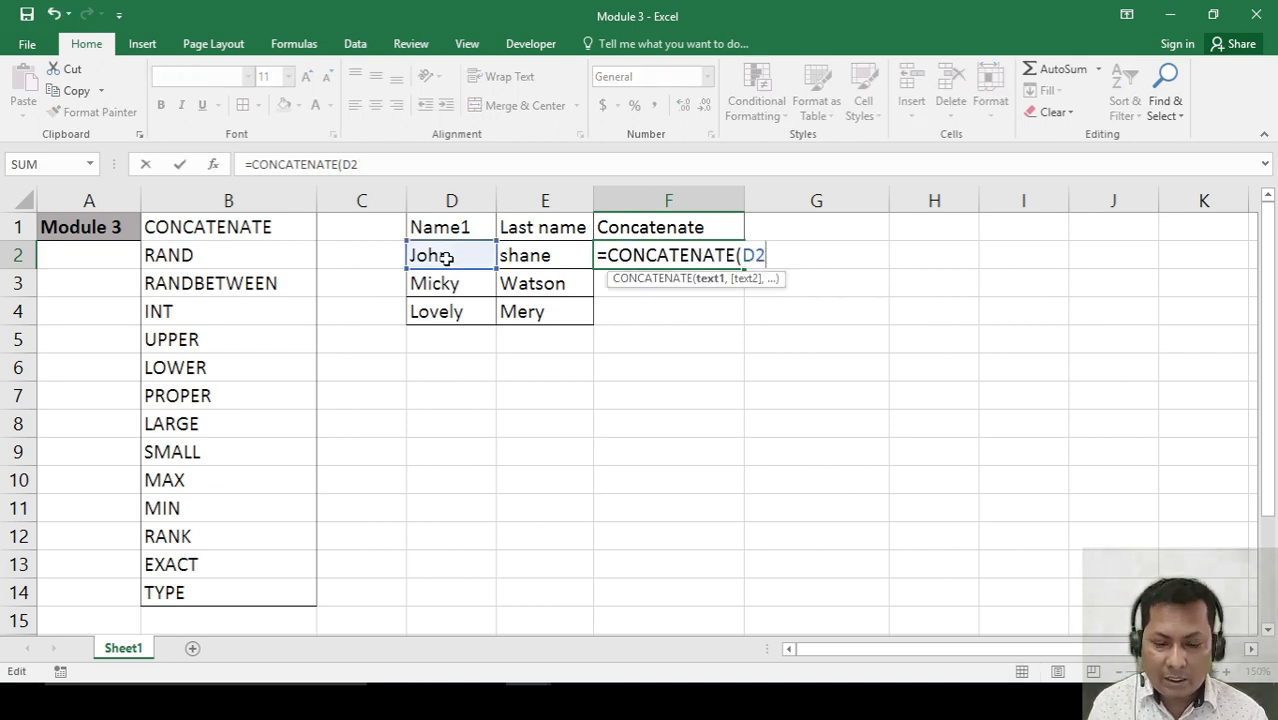
type(",")
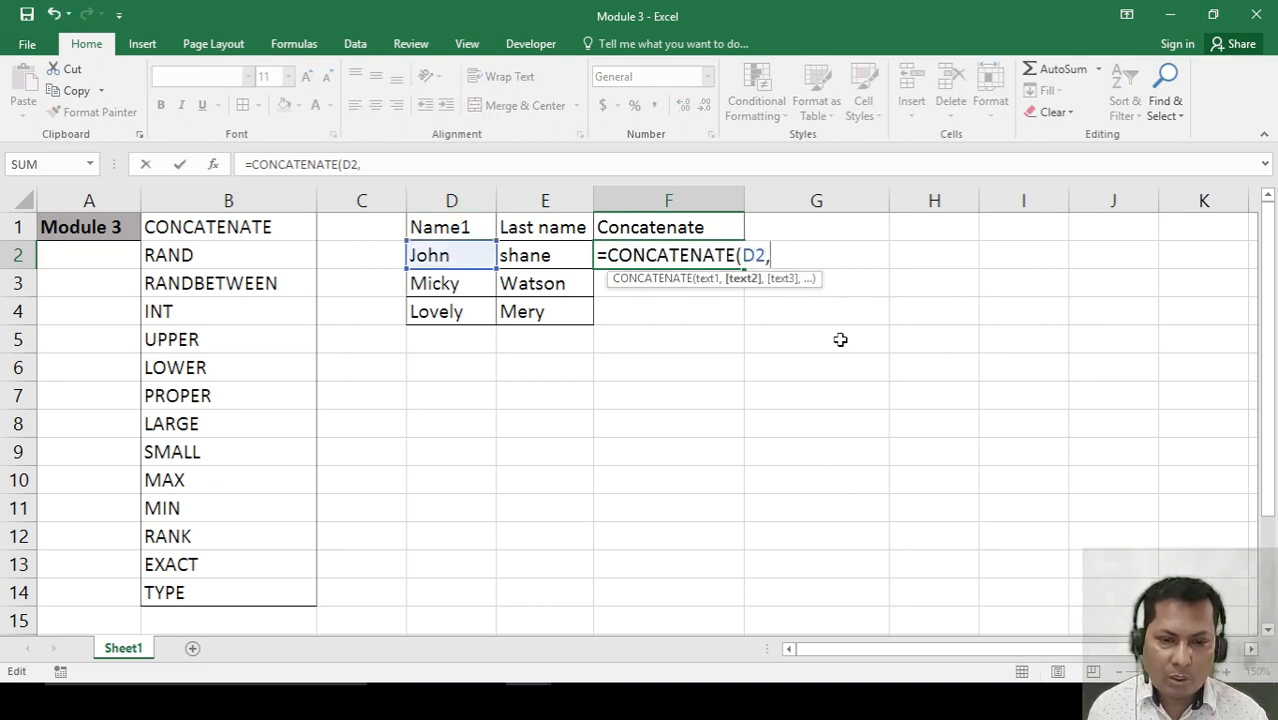
left_click(552, 257)
type(")")
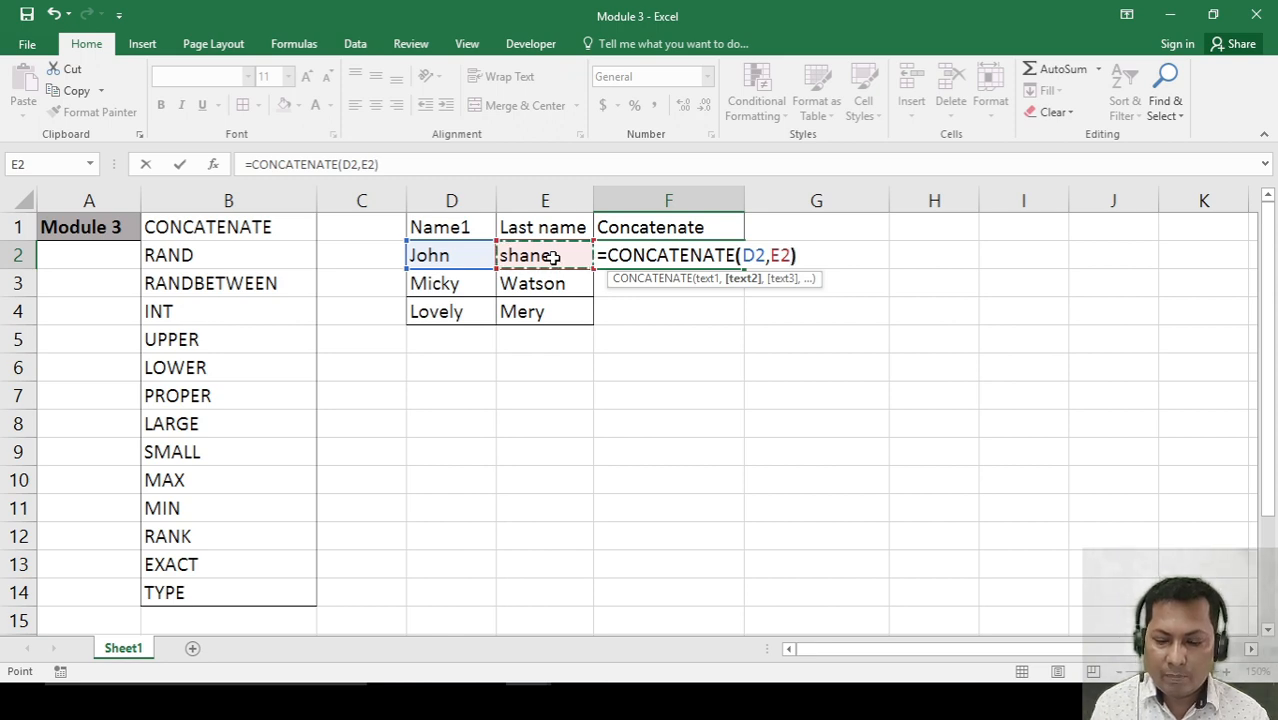
key("Return")
left_click(709, 320)
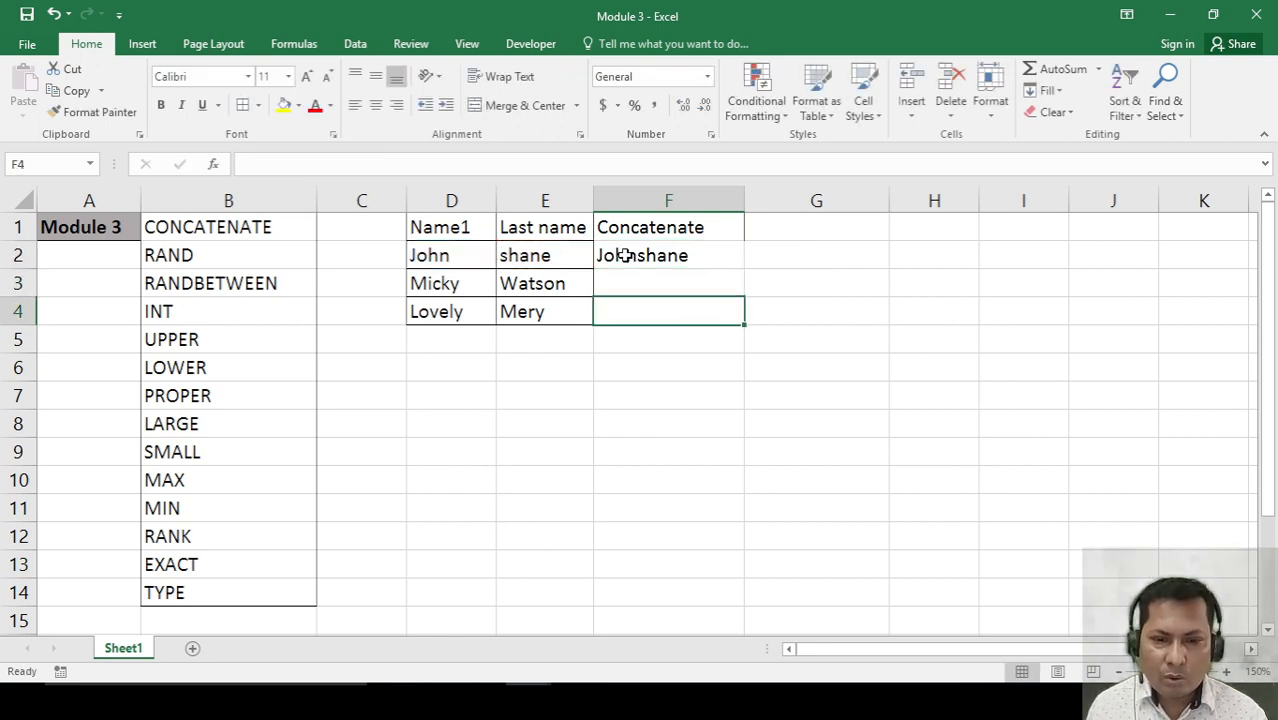
Copy the CONCATENATE formula from F2 into F3:F4.
left_click(625, 256)
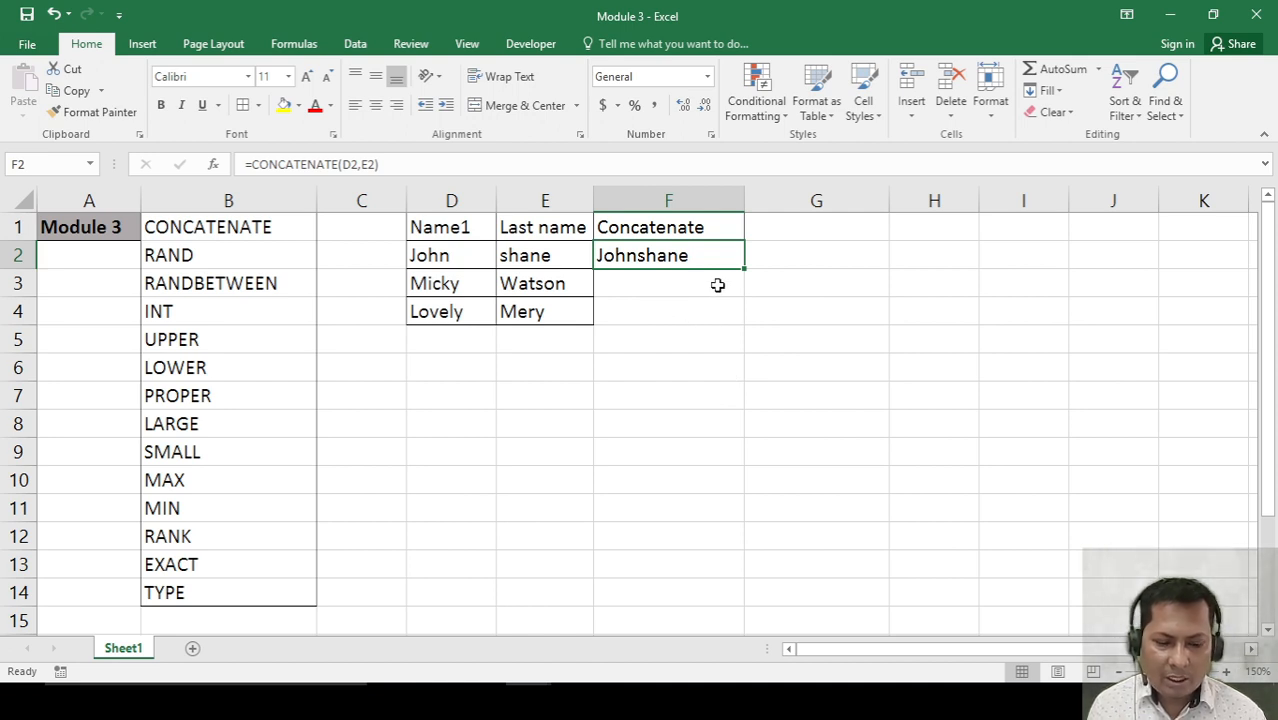
key("ctrl+c")
left_click(717, 285)
key("shift+Down")
key("ctrl+v")
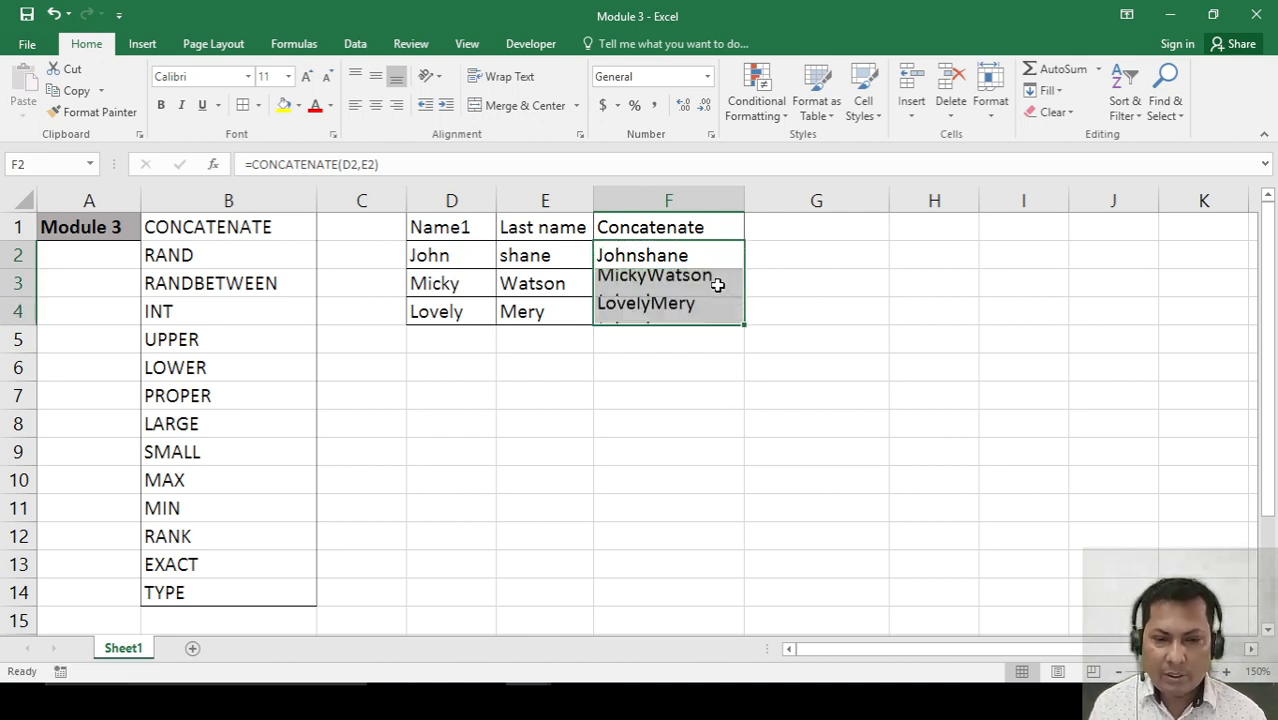
key("Escape")
left_click(717, 285)
Copy the Concatenate header from F1 into G1.
key("Up")
key("Up")
key("Down")
key("Up")
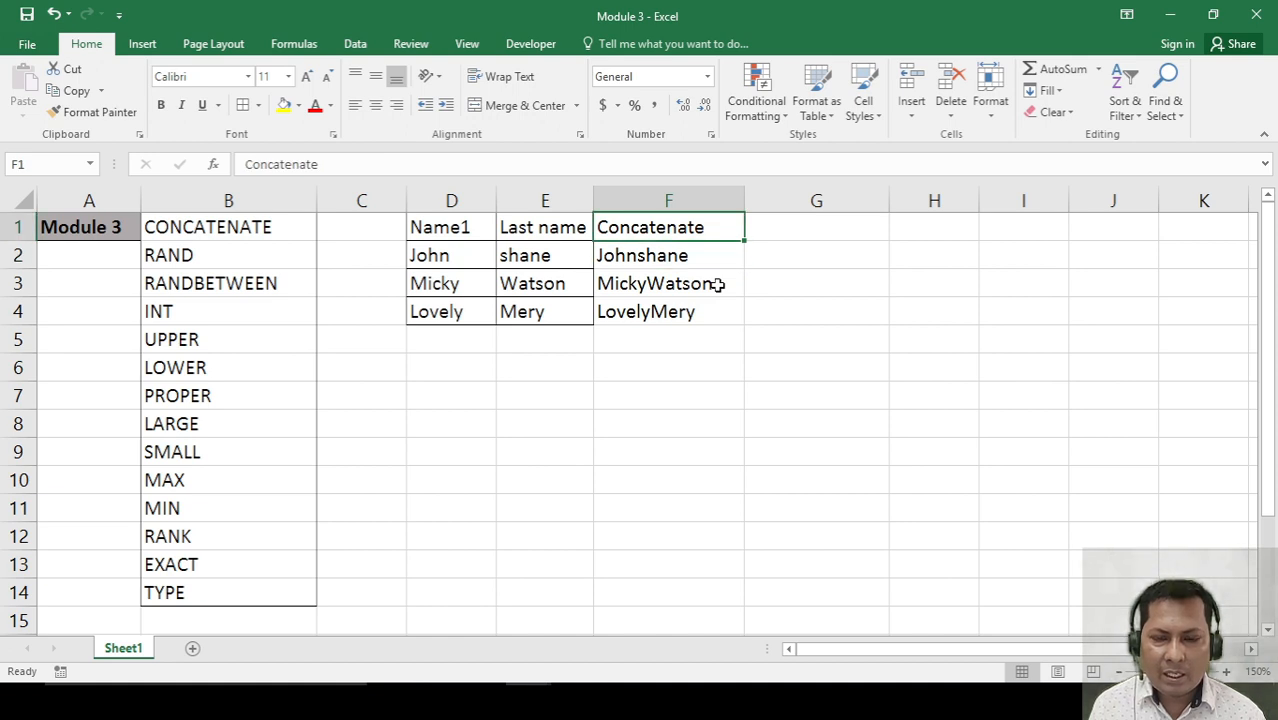
key("ctrl+c")
key("Right")
key("ctrl+v")
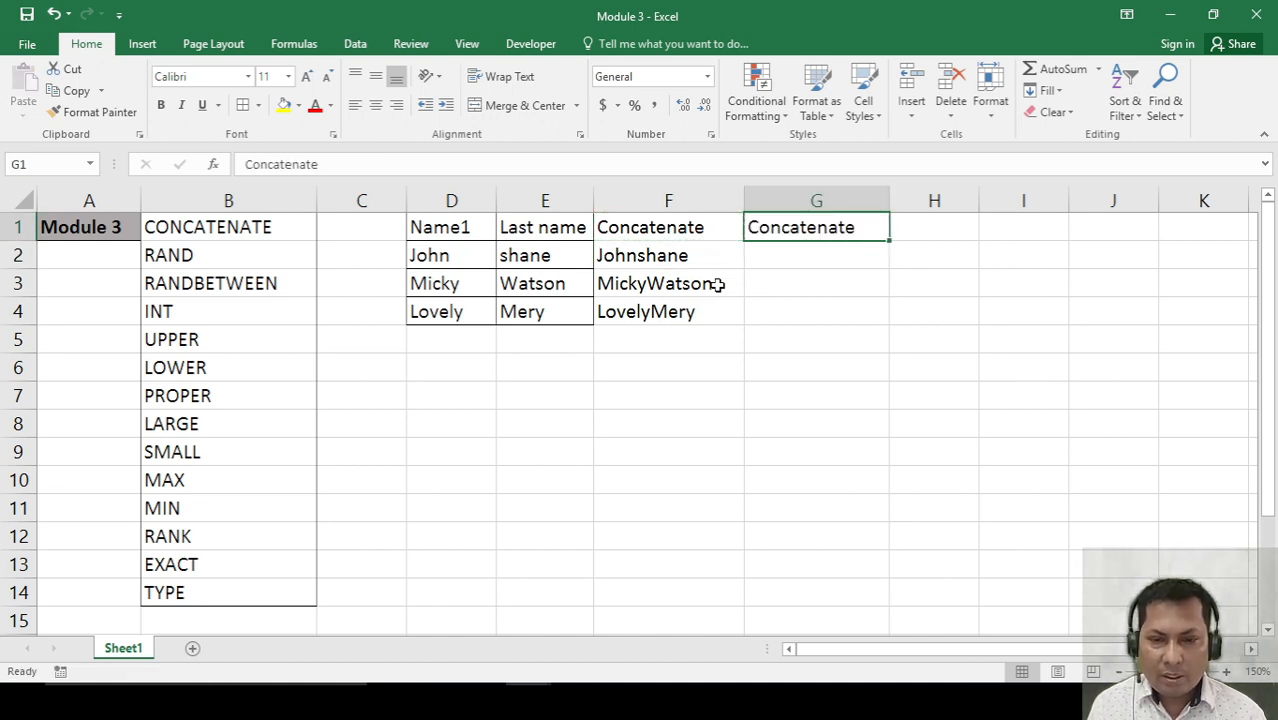
Examine the joined names in F2:F4 for spacing between first and last names.
key("Down")
key("Left")
key("shift+Down")
key("shift+Down")
key("Up")
key("Right")
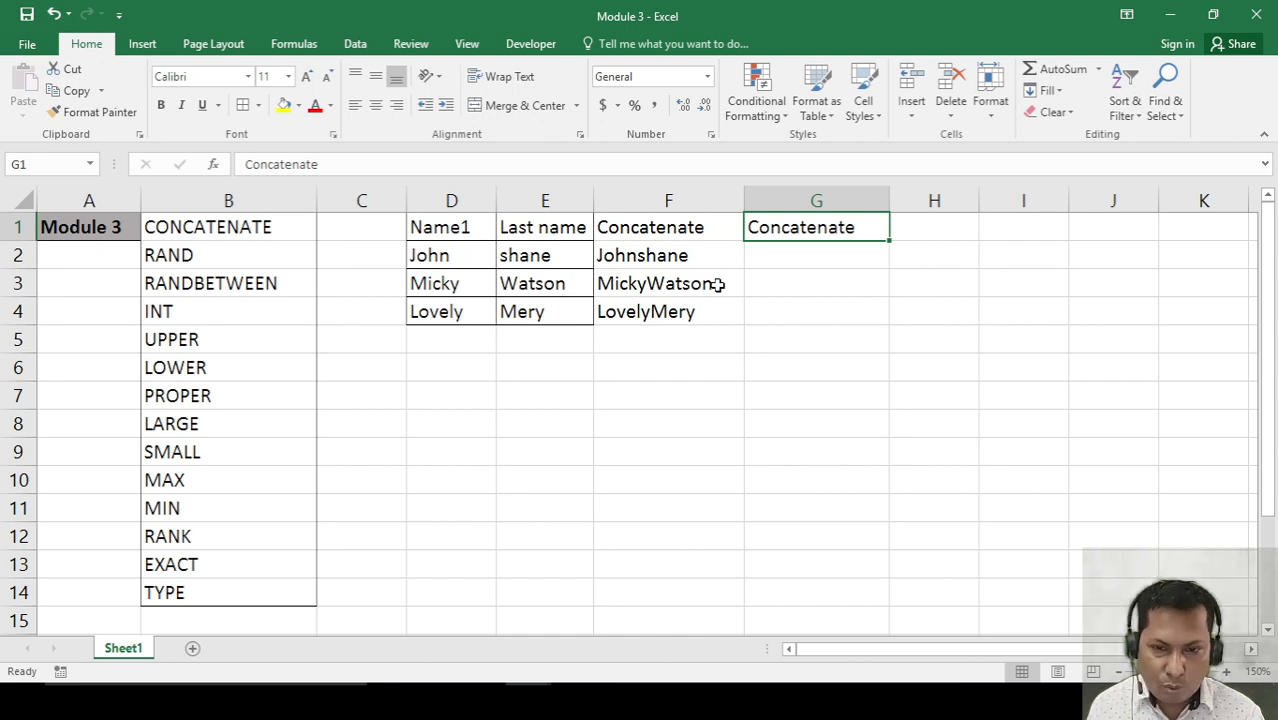
key("Down")
key("Left")
key("Down")
key("Down")
key("Up")
key("Up")
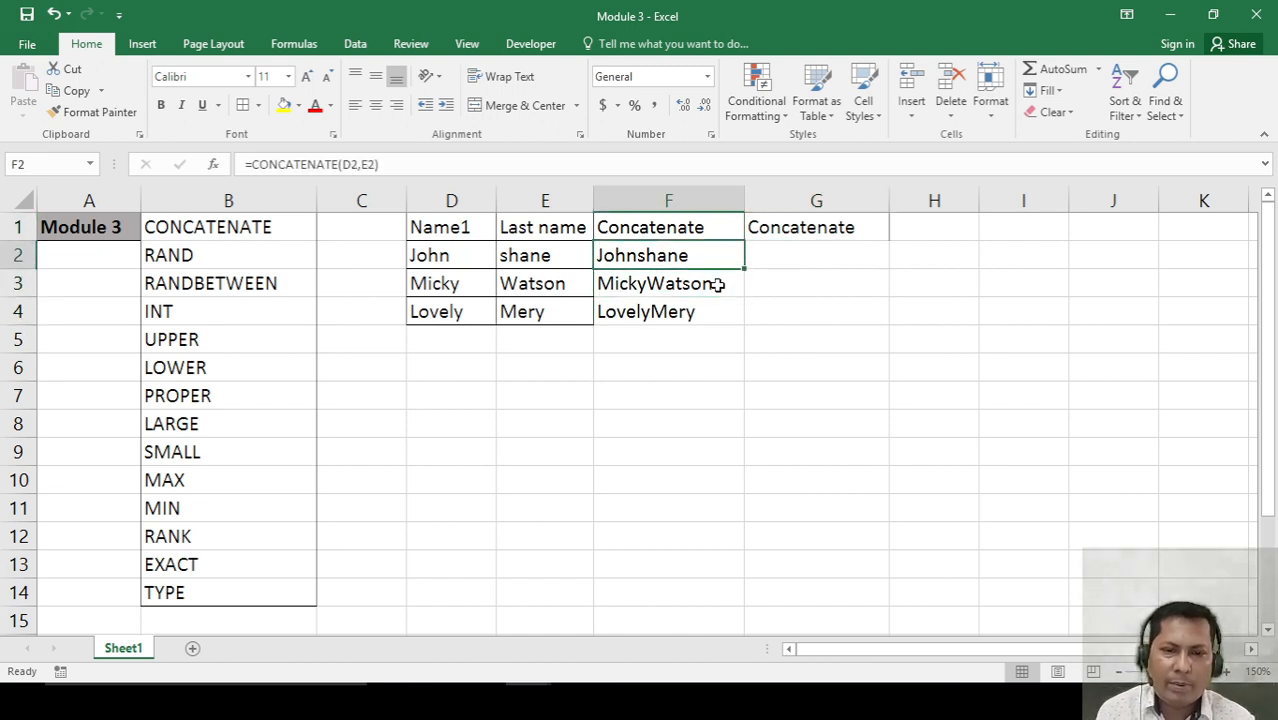
Enter =CONCATENATE(D2," ",E2) in G2 to join the names with a space between them.
key("Right")
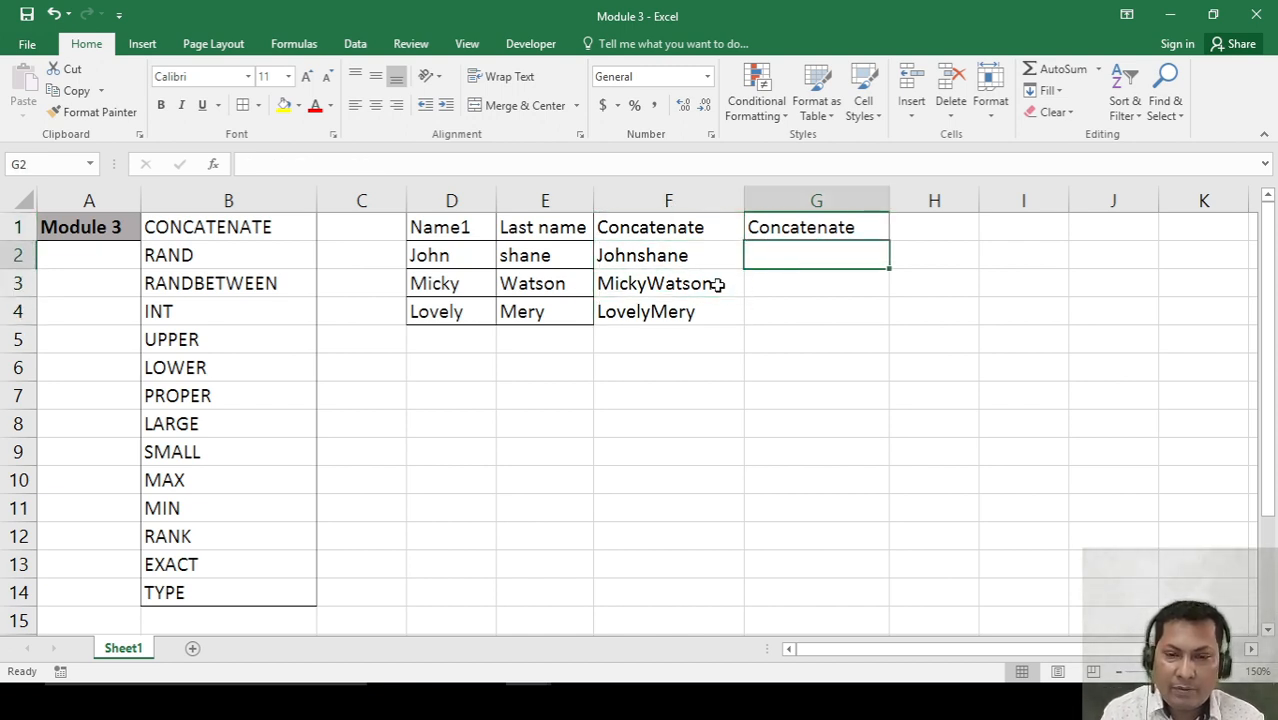
type("=con")
key("Tab")
key("Left")
key("Left")
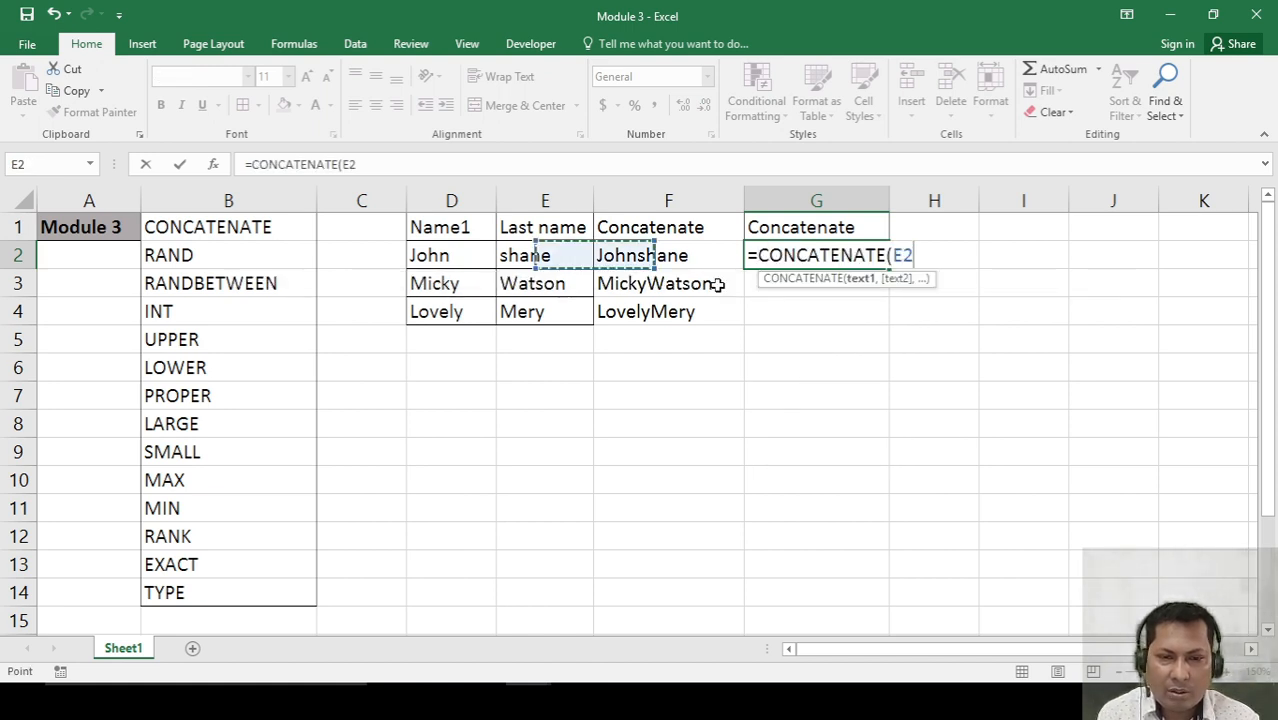
key("Left")
type(",")
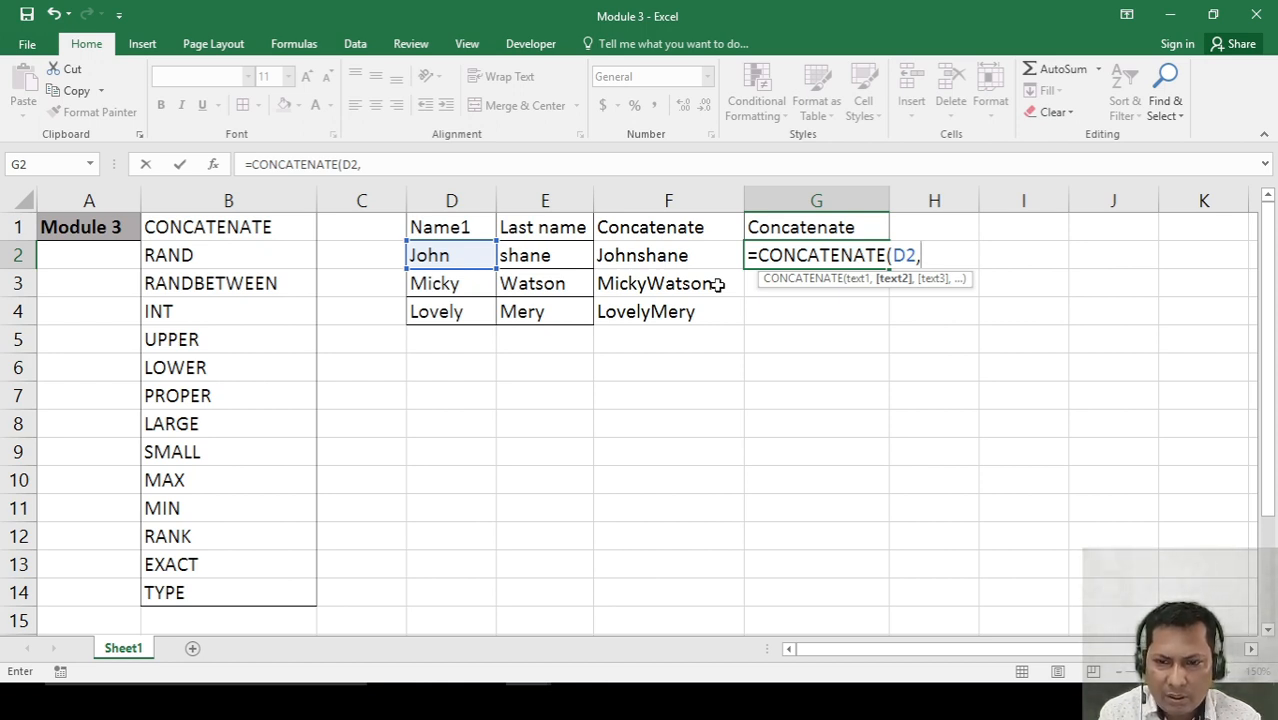
type("\"")
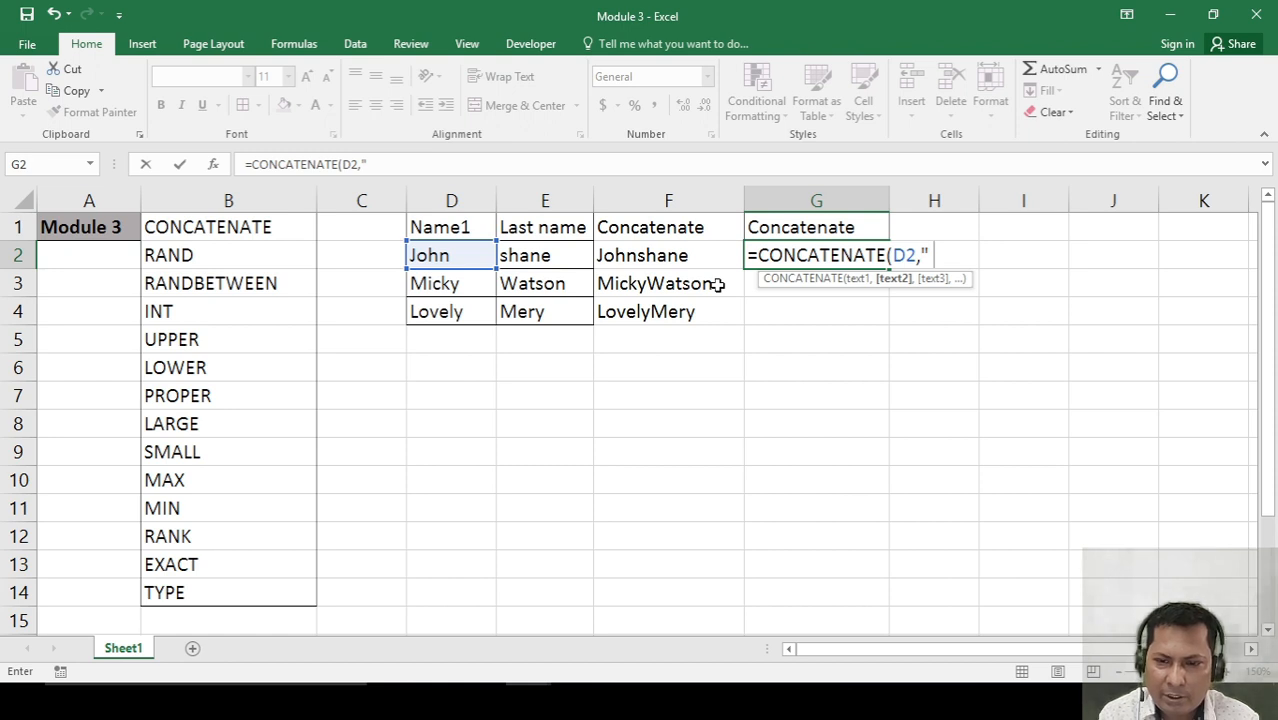
type("\",")
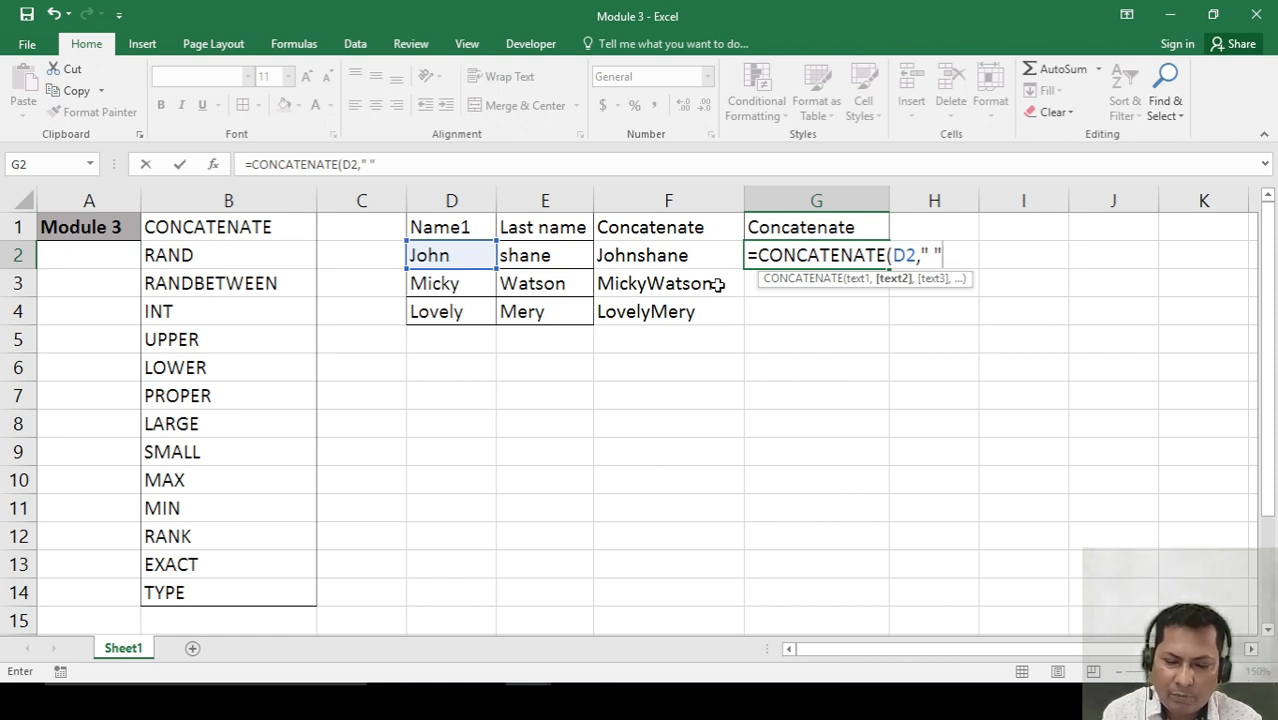
left_click(537, 259)
key("Return")
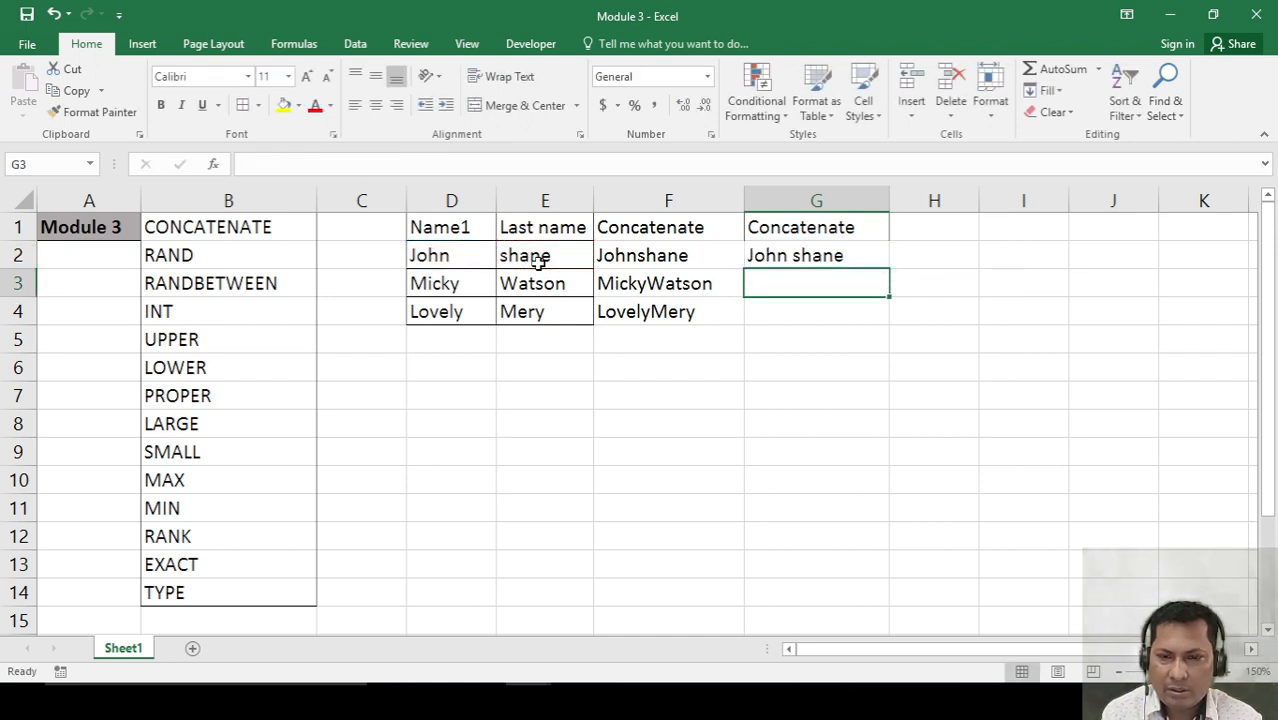
Copy the space-separated CONCATENATE formula from G2 down through G4.
key("Up")
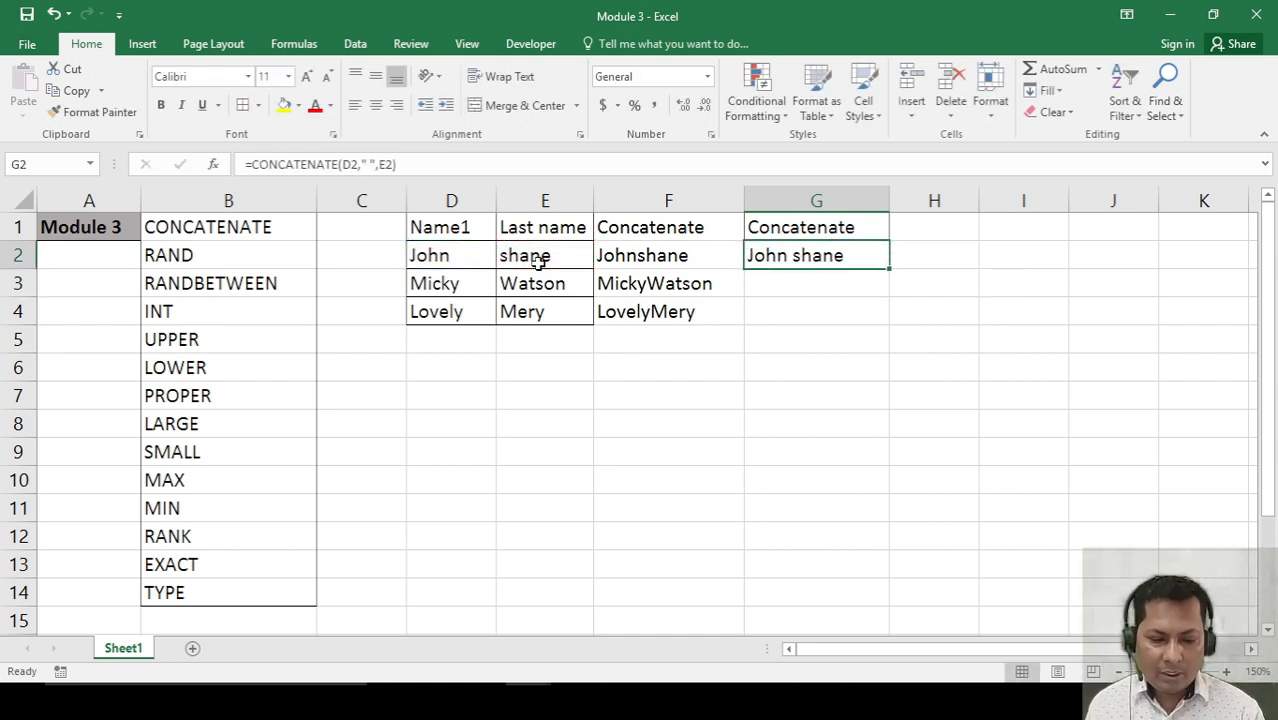
key("ctrl+c")
key("shift+Down")
key("shift+Down")
key("ctrl+v")
key("Up")
key("Up")
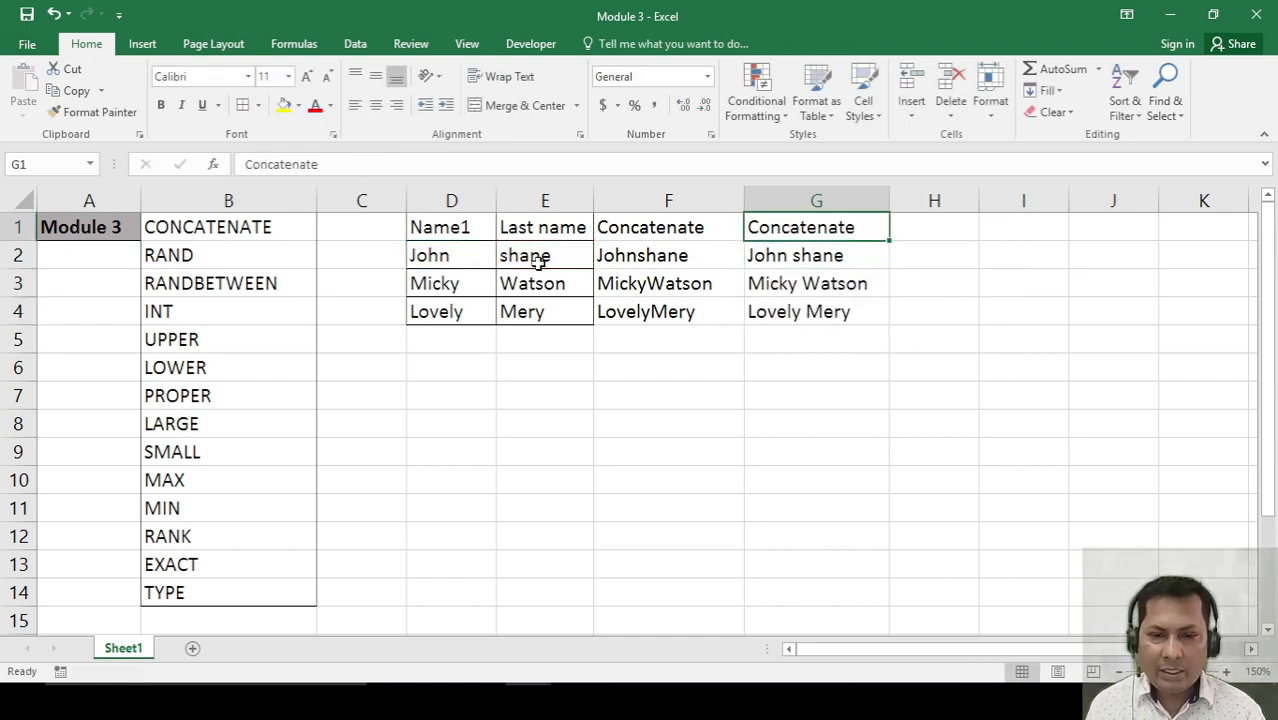
key("Down")
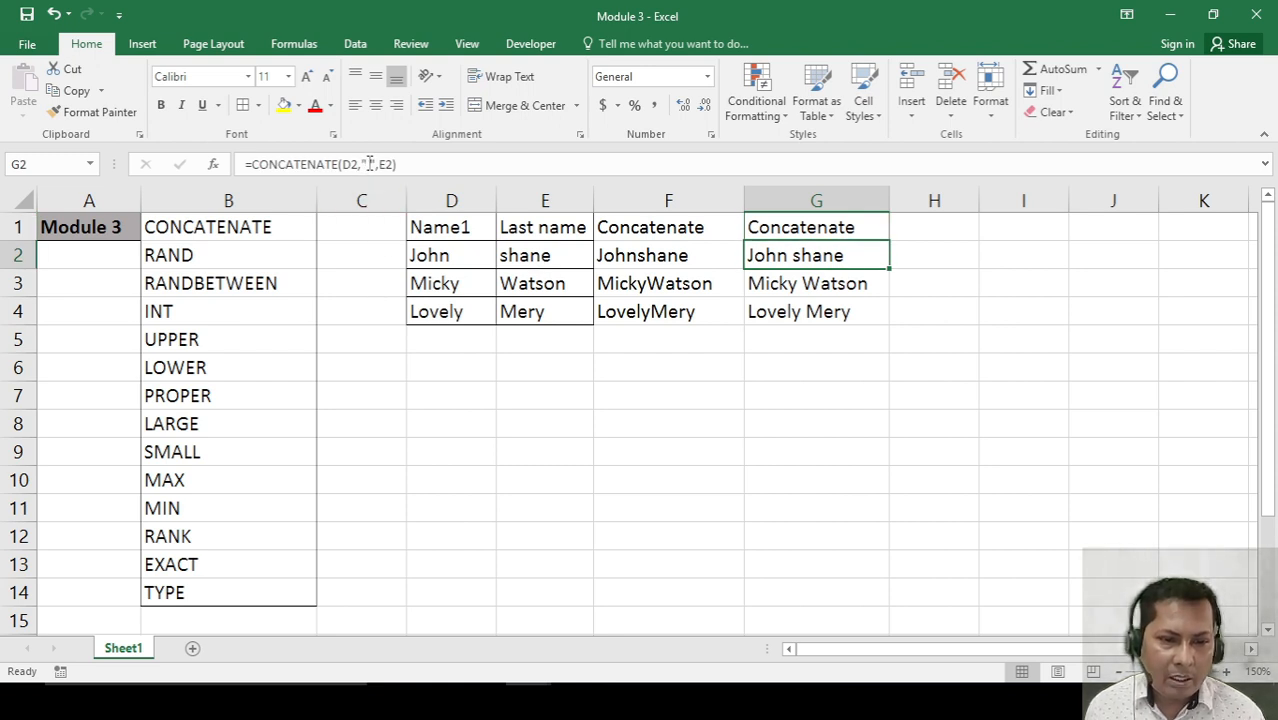
Enter =CONCATENATE(D2,"#",E2) in H2 to join the names with a # separator.
left_click(940, 264)
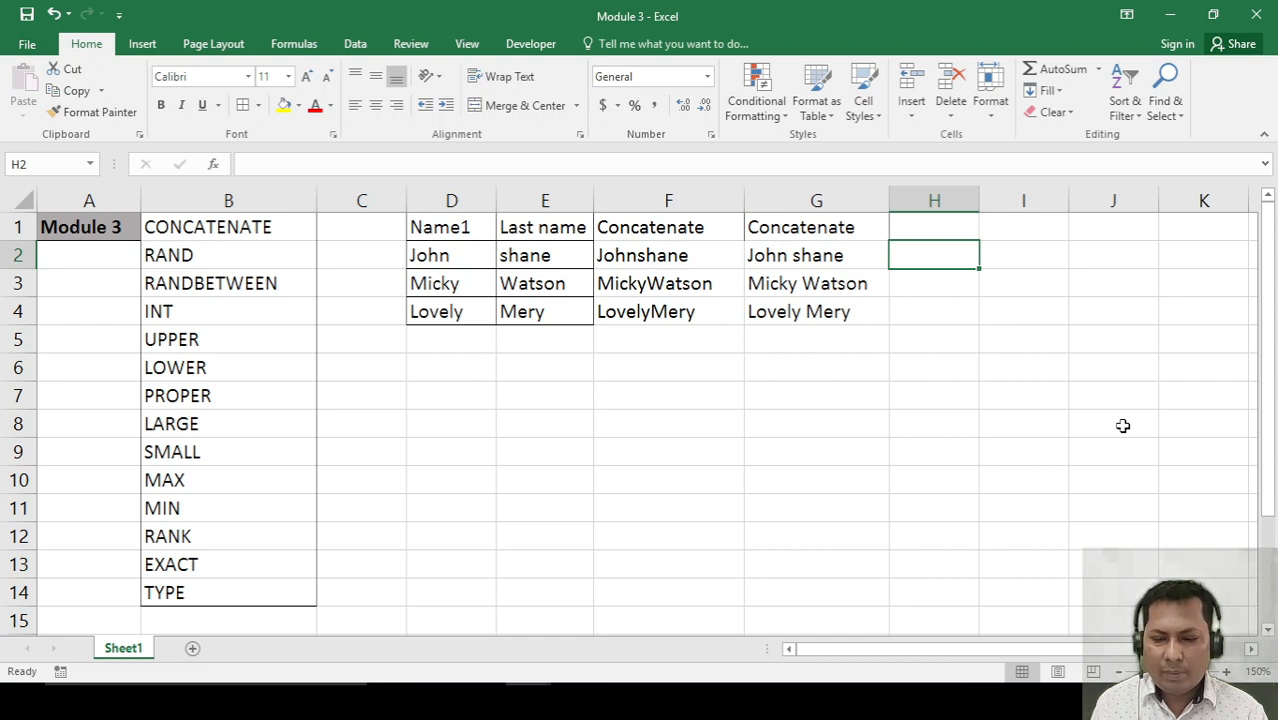
type("=con")
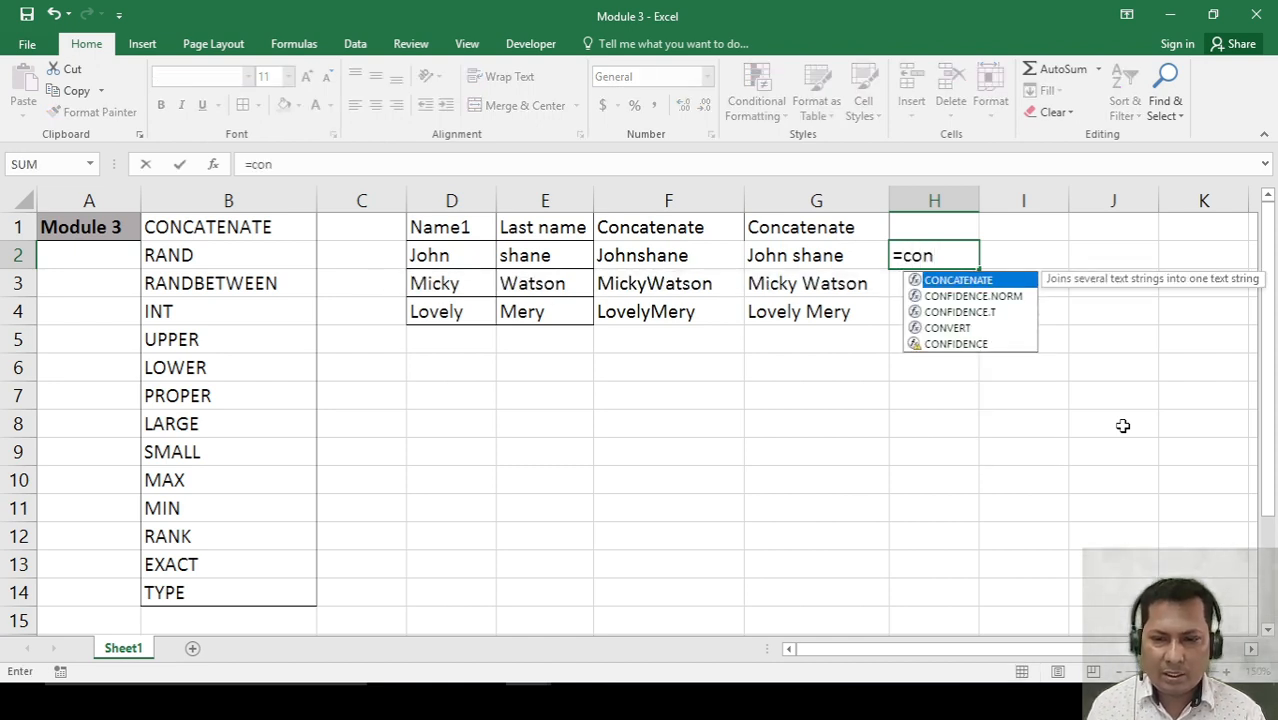
key("Tab")
key("Left")
key("Left")
key("Left")
key("Left")
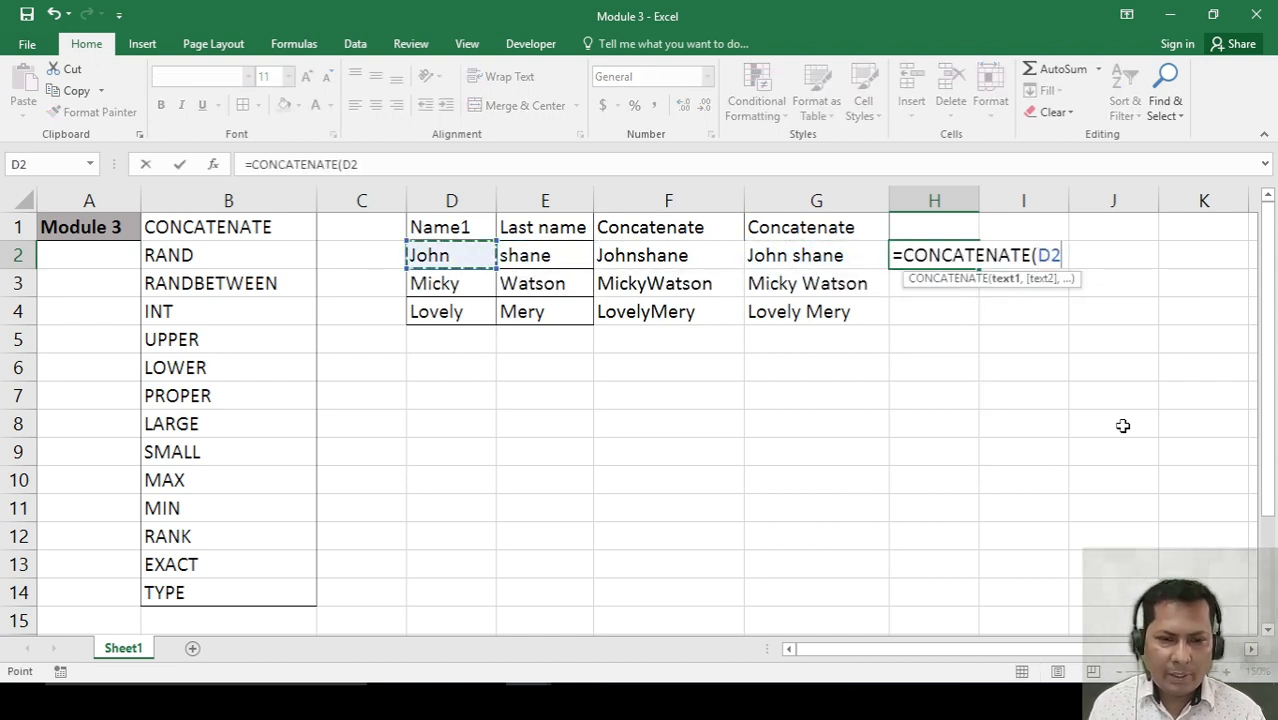
type(",\"")
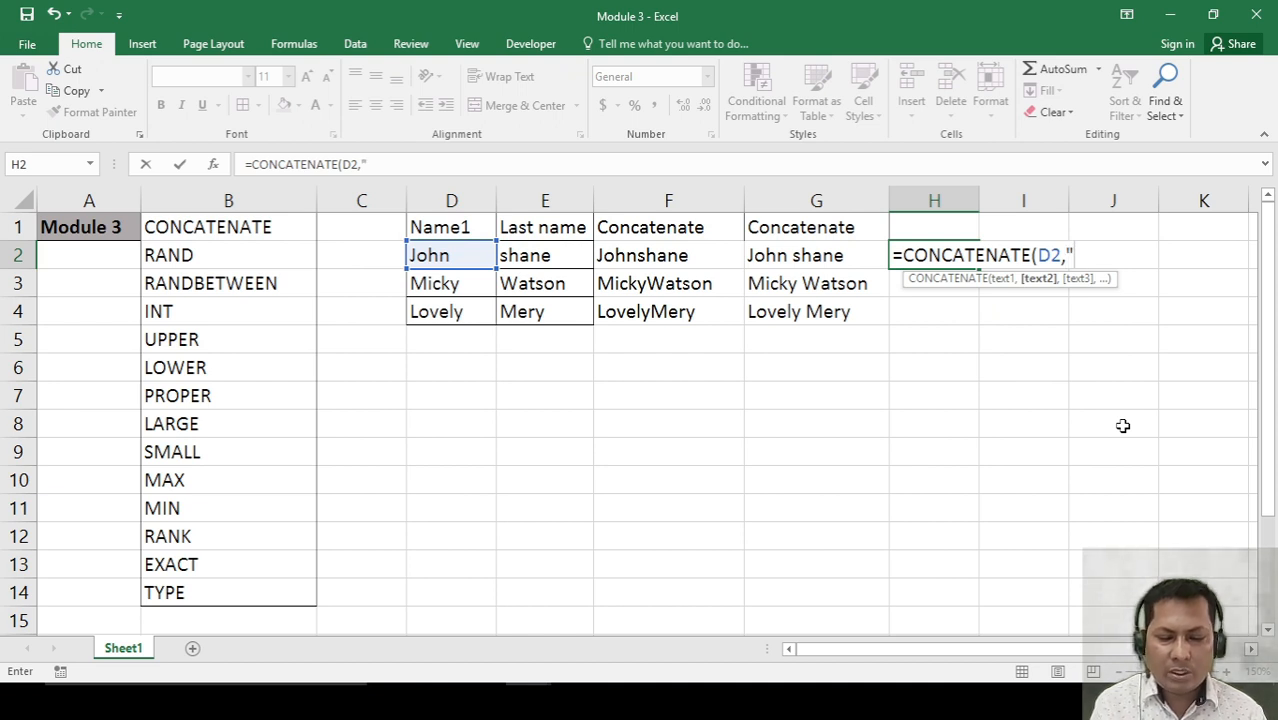
type("#\"")
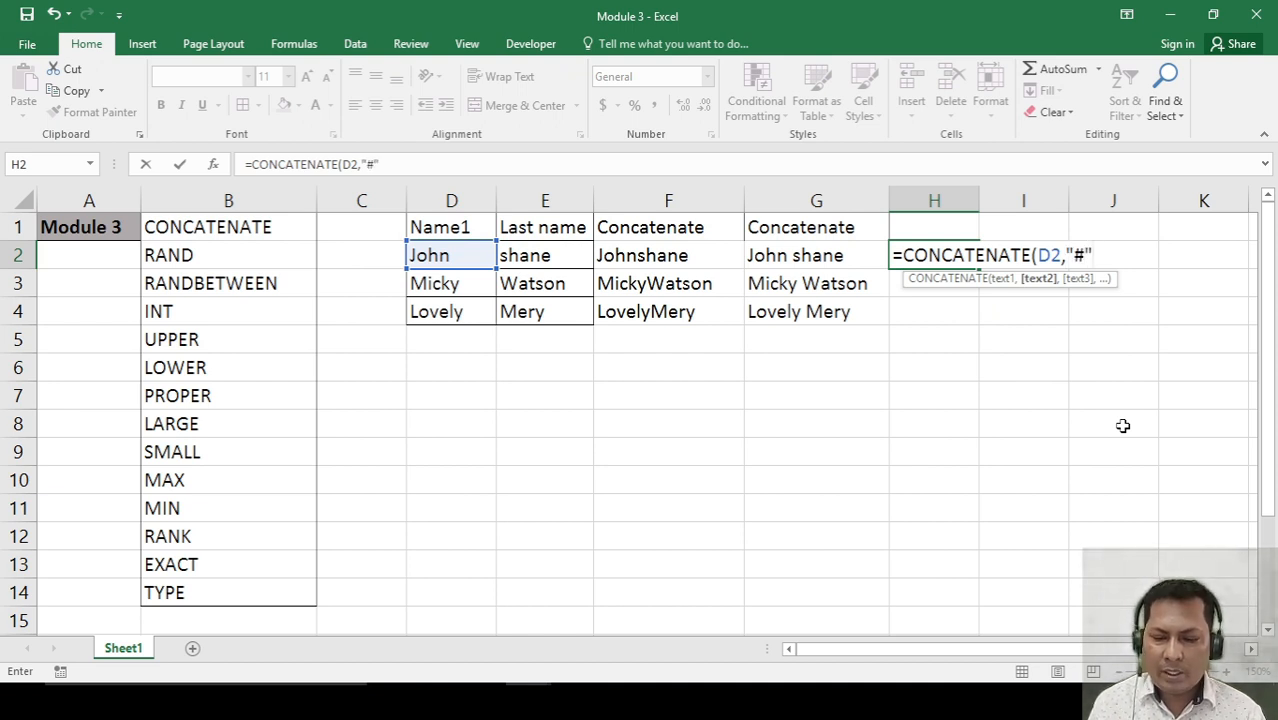
type(",")
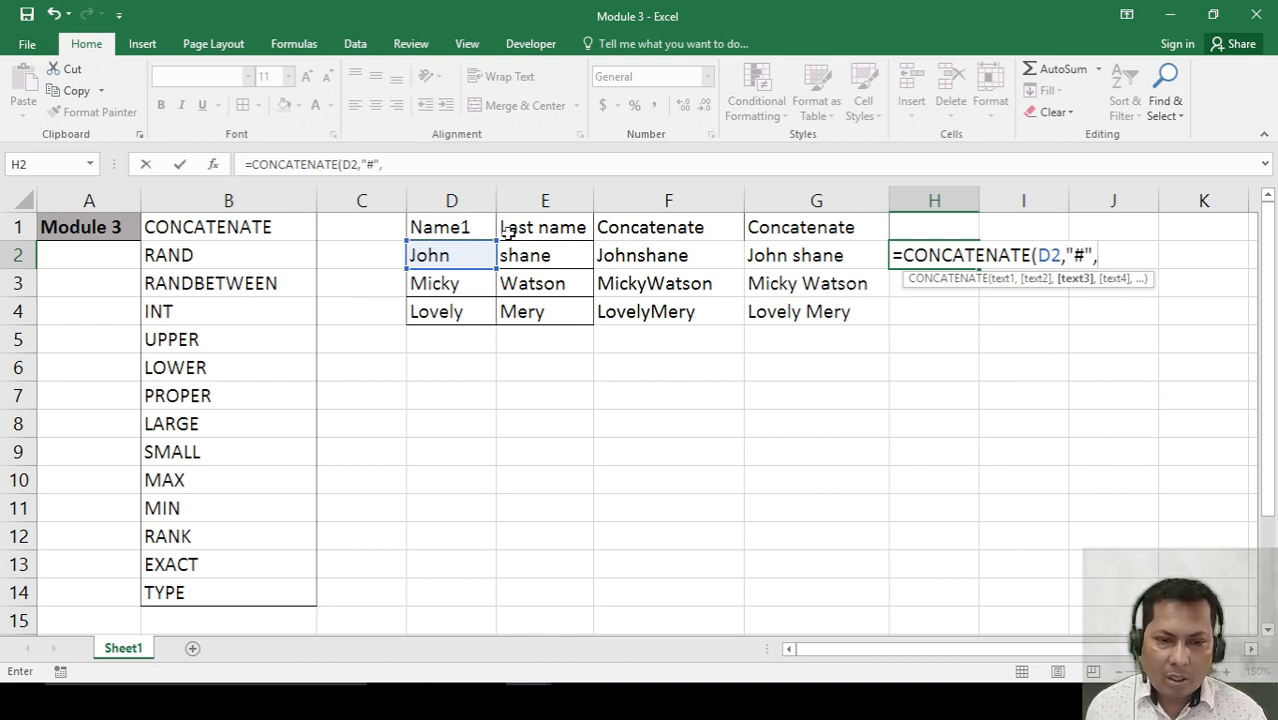
left_click(559, 264)
type(")")
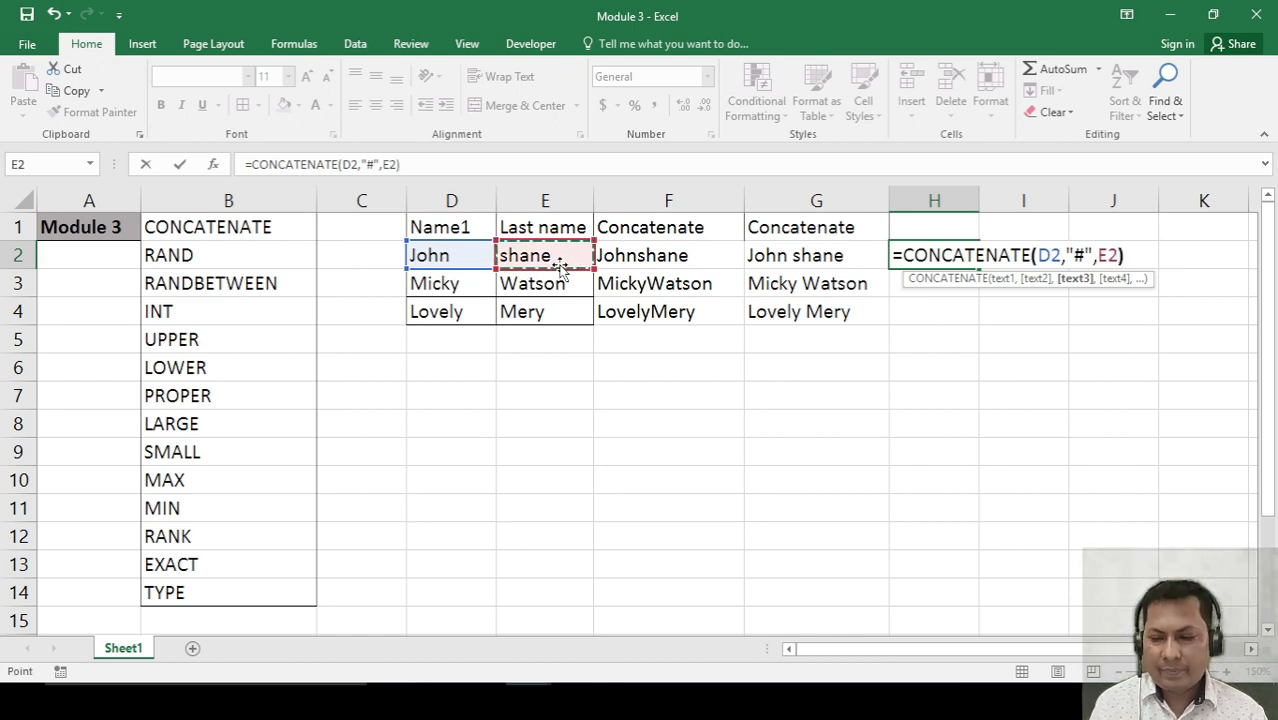
key("Return")
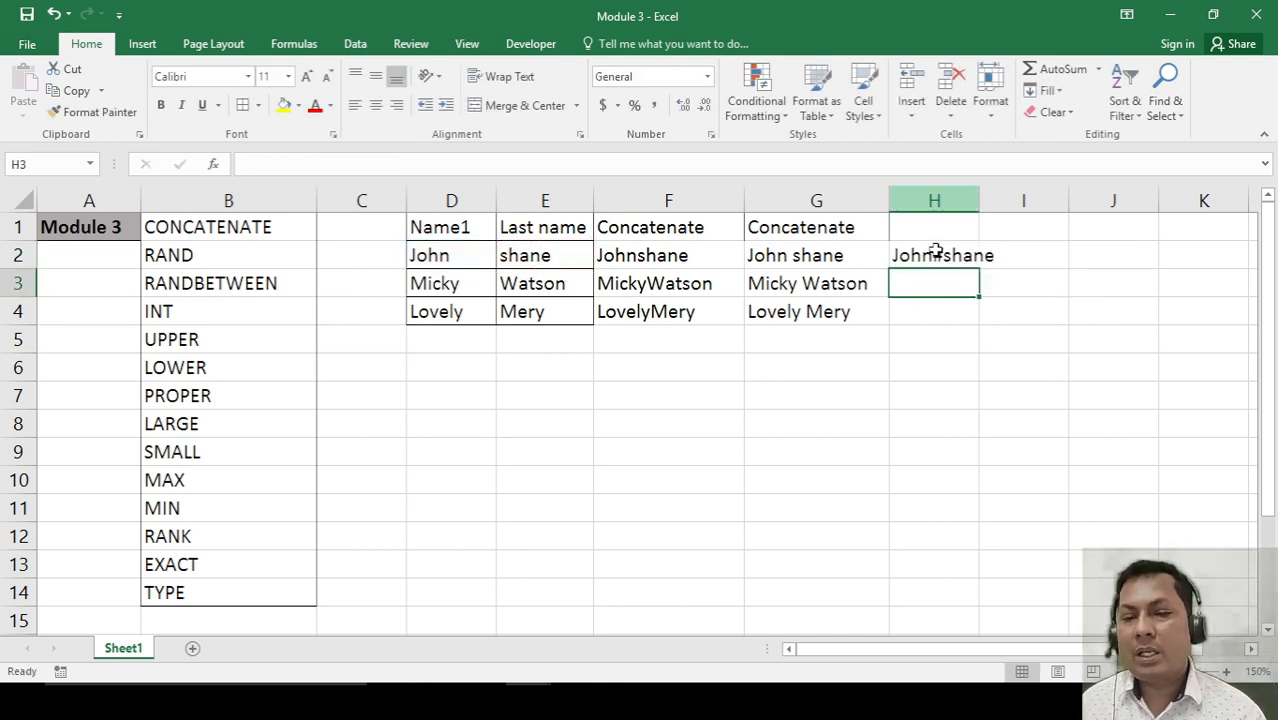
Copy the #-separated CONCATENATE formula from H2 down through H4.
key("Up")
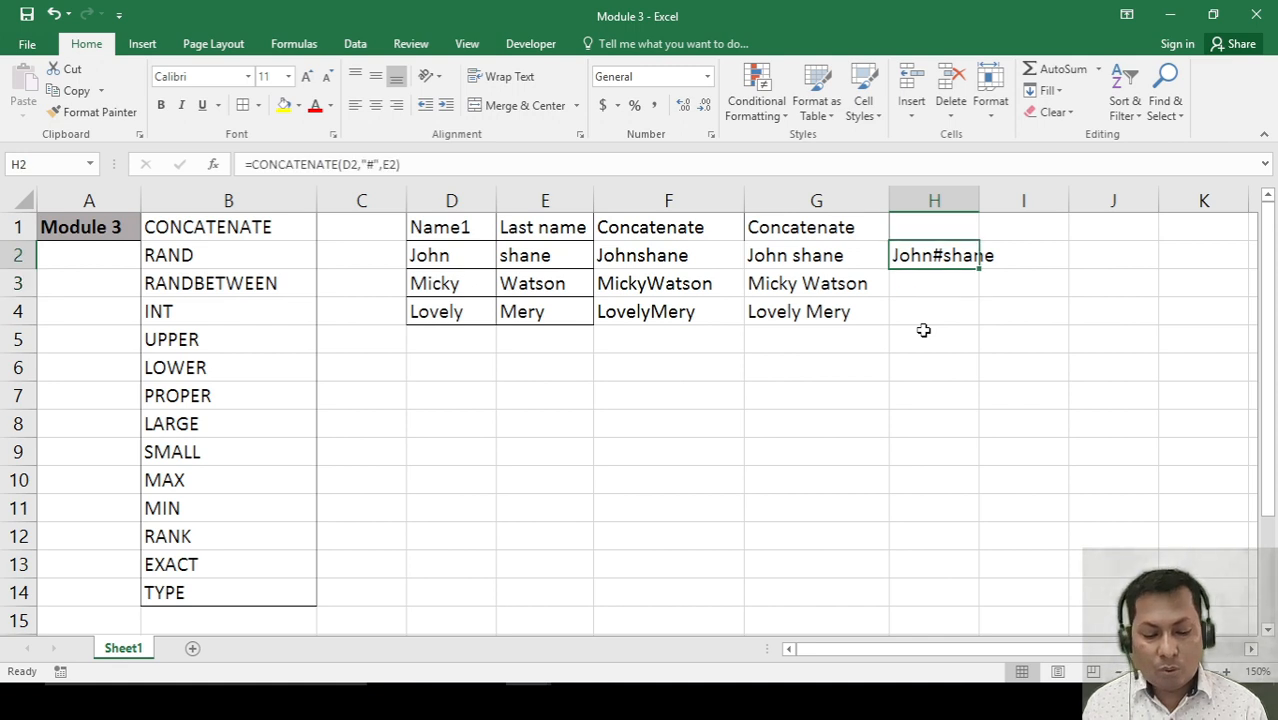
key("ctrl+c")
key("shift+Down")
key("shift+Down")
key("Return")
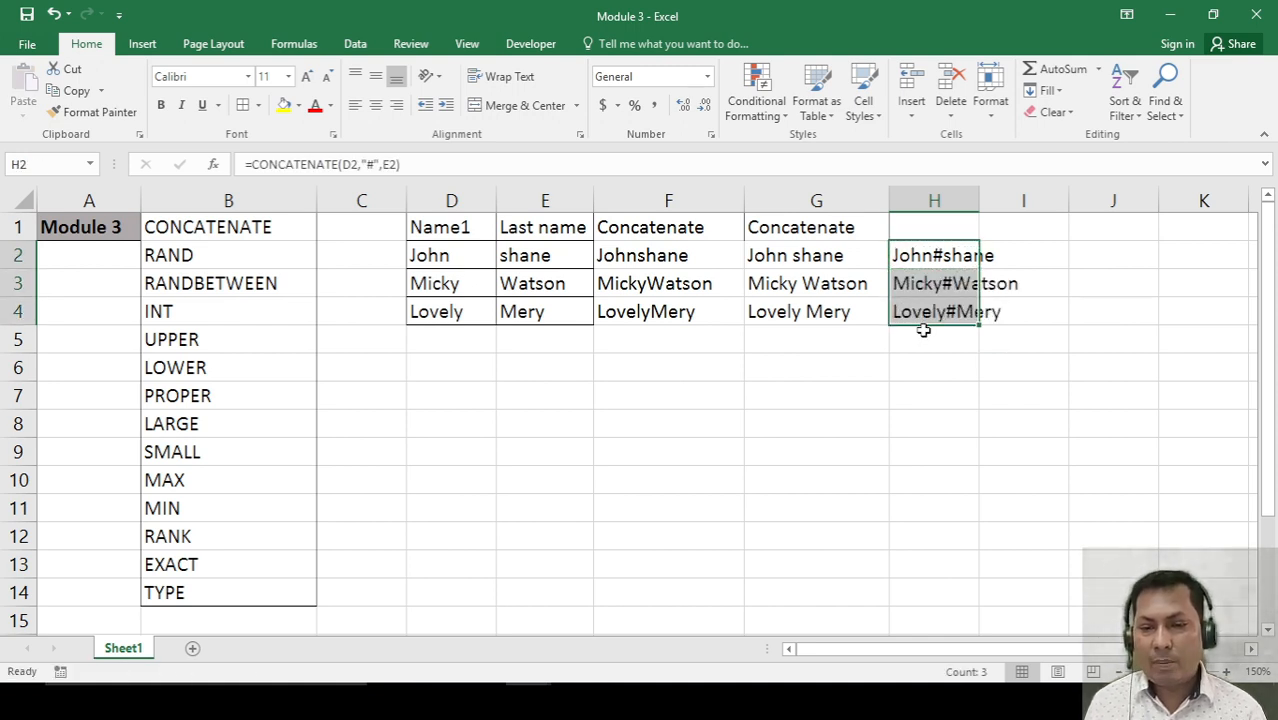
key("shift+Up")
key("shift+Up")
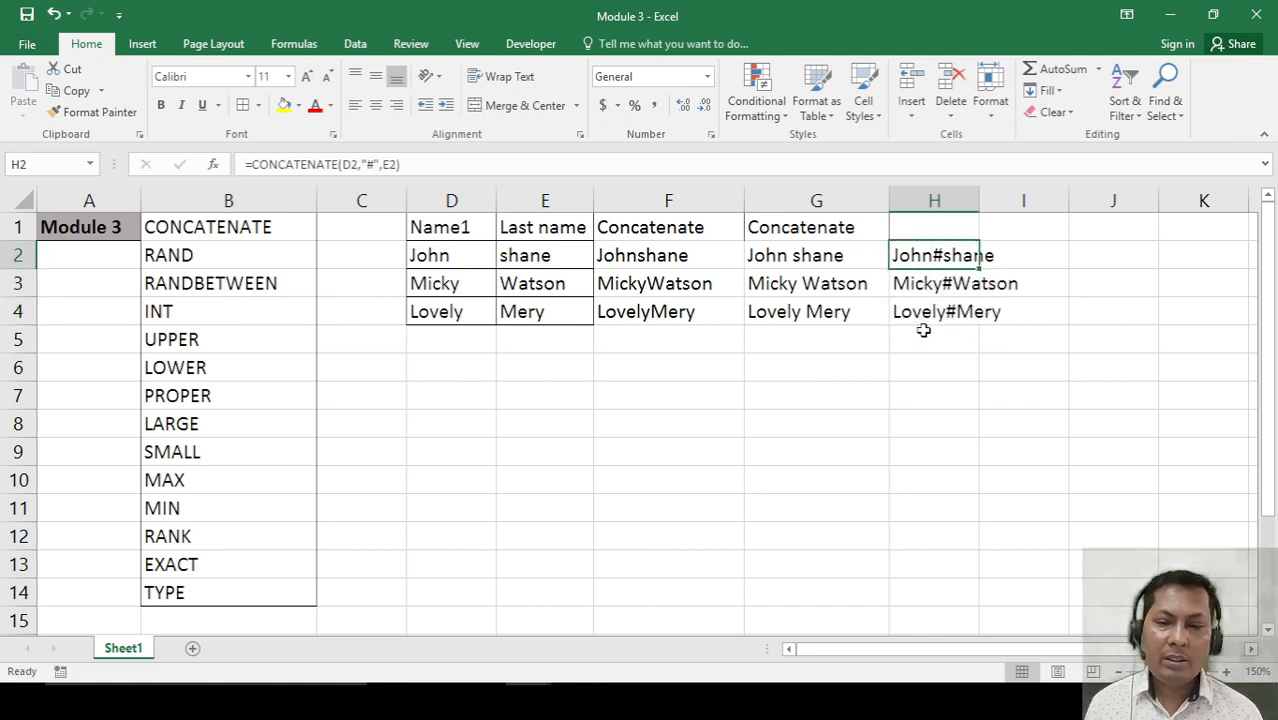
Duplicate the names table from D1:E4 into D7:E10.
key("Up")
key("Left")
key("Left")
key("Left")
key("Left")
key("shift+Right")
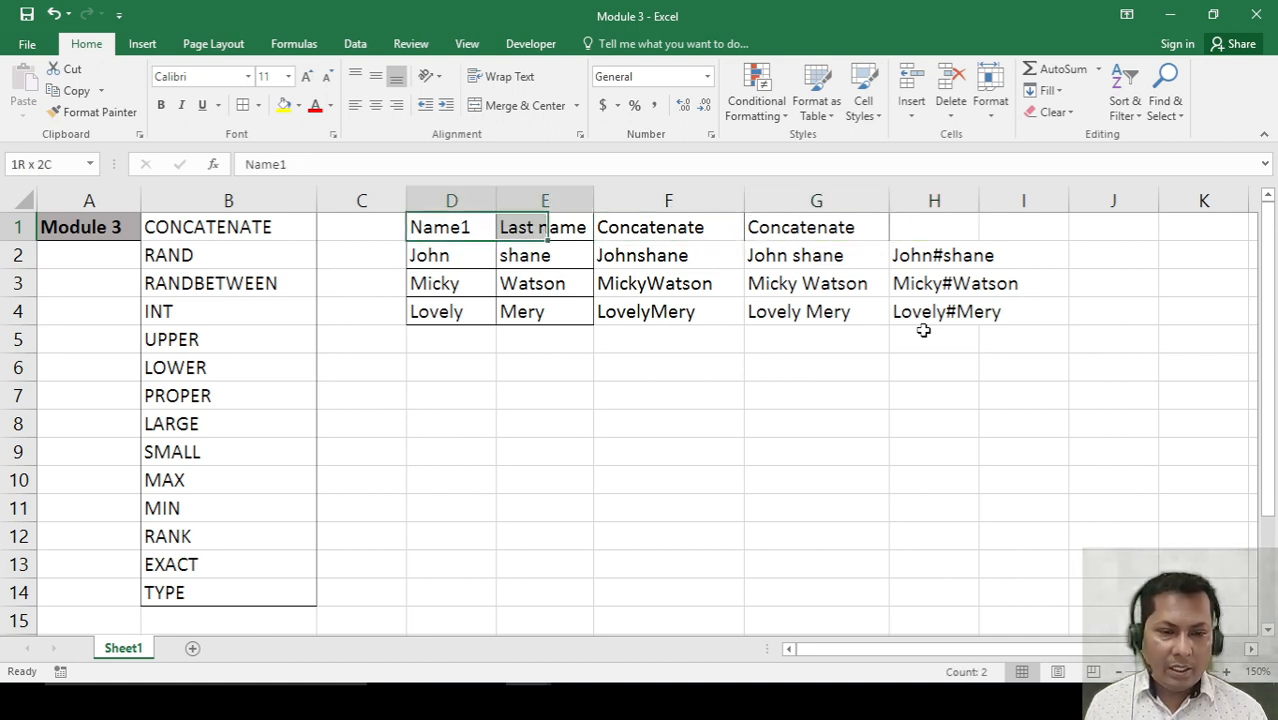
key("shift+Down")
key("shift+Down")
key("shift+Down")
key("ctrl+c")
key("Down")
key("Down")
key("Down")
key("Down")
key("Down")
key("Down")
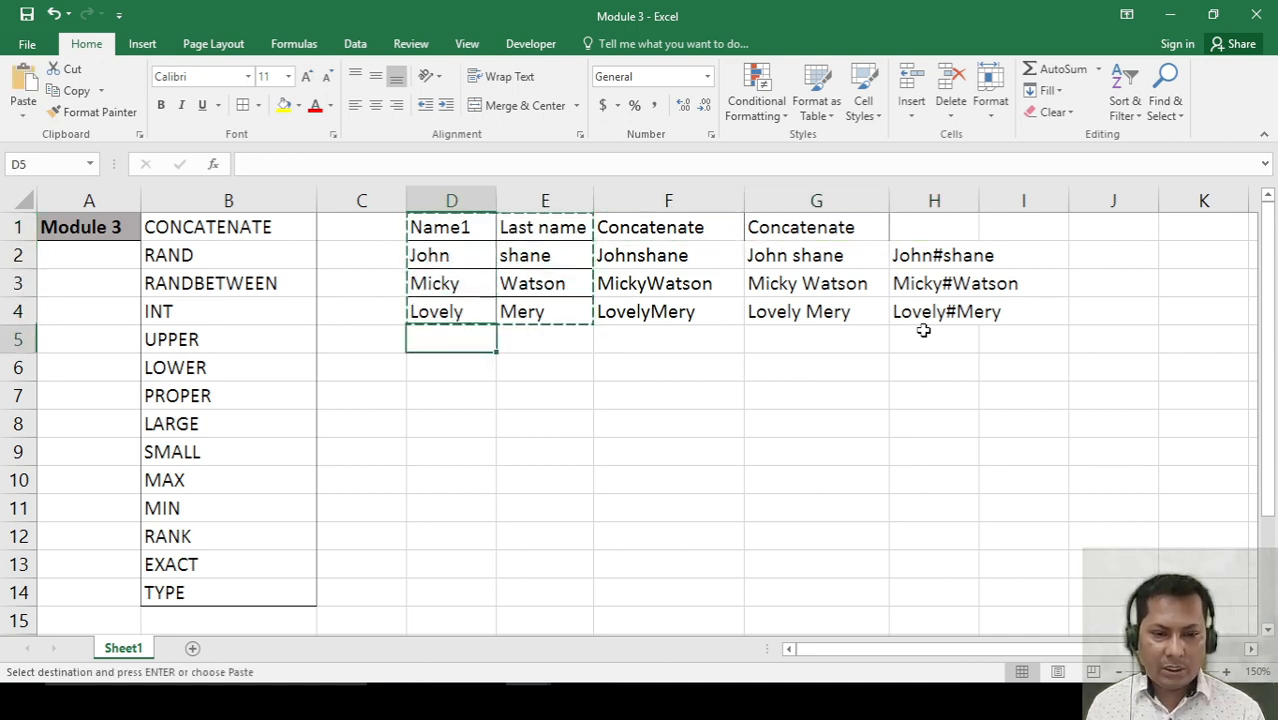
key("ctrl+v")
key("Right")
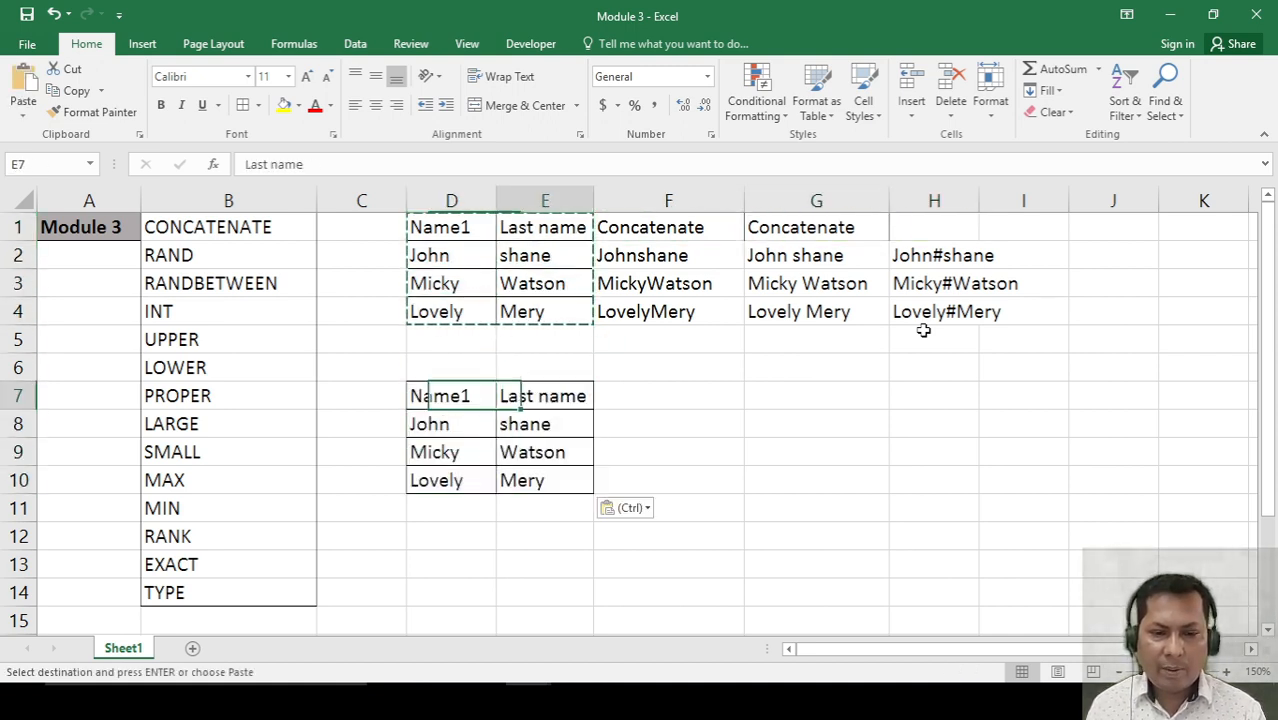
Enter =D8&E8 in F8 to join the first and last names with the ampersand operator.
key("Right")
key("Down")
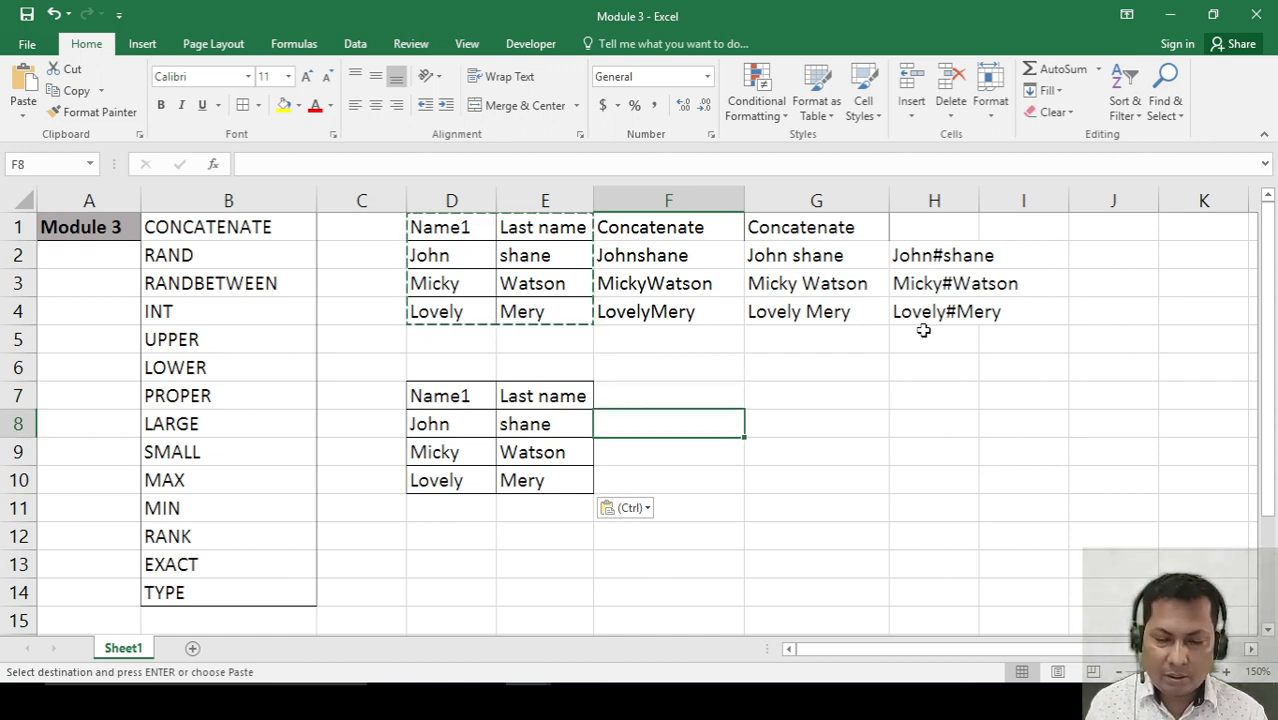
type("=")
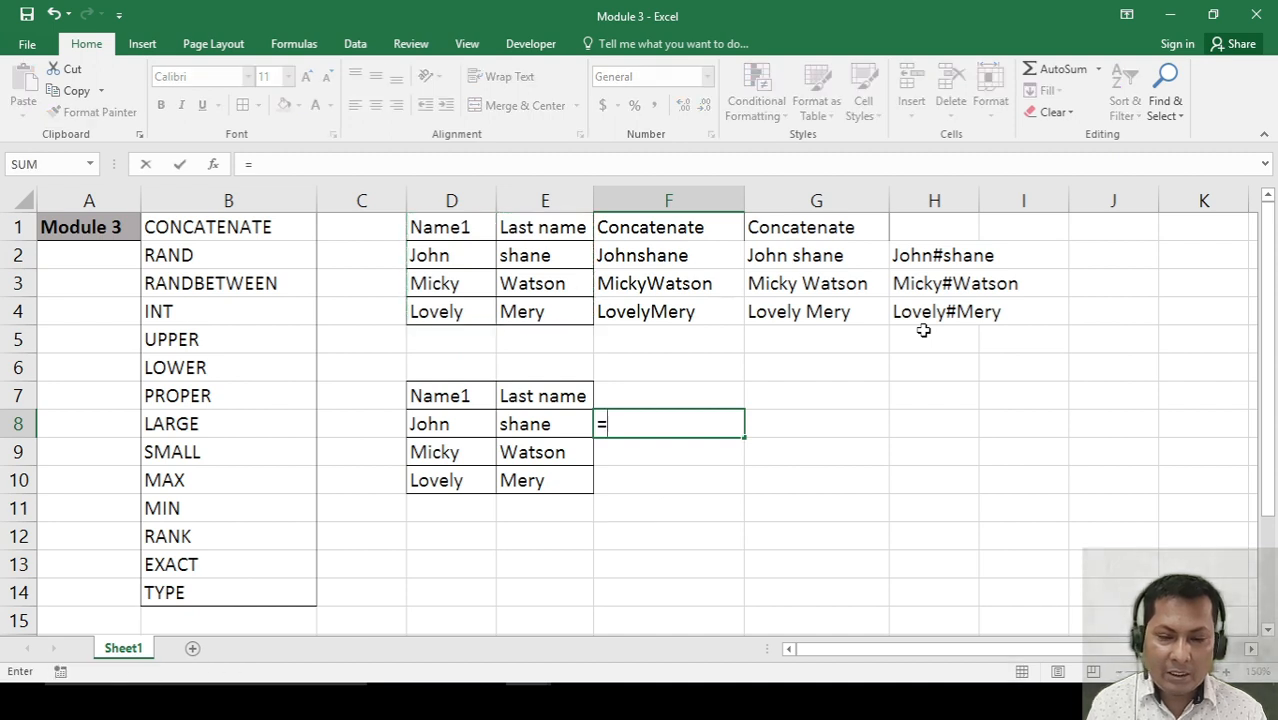
key("Left")
key("Left")
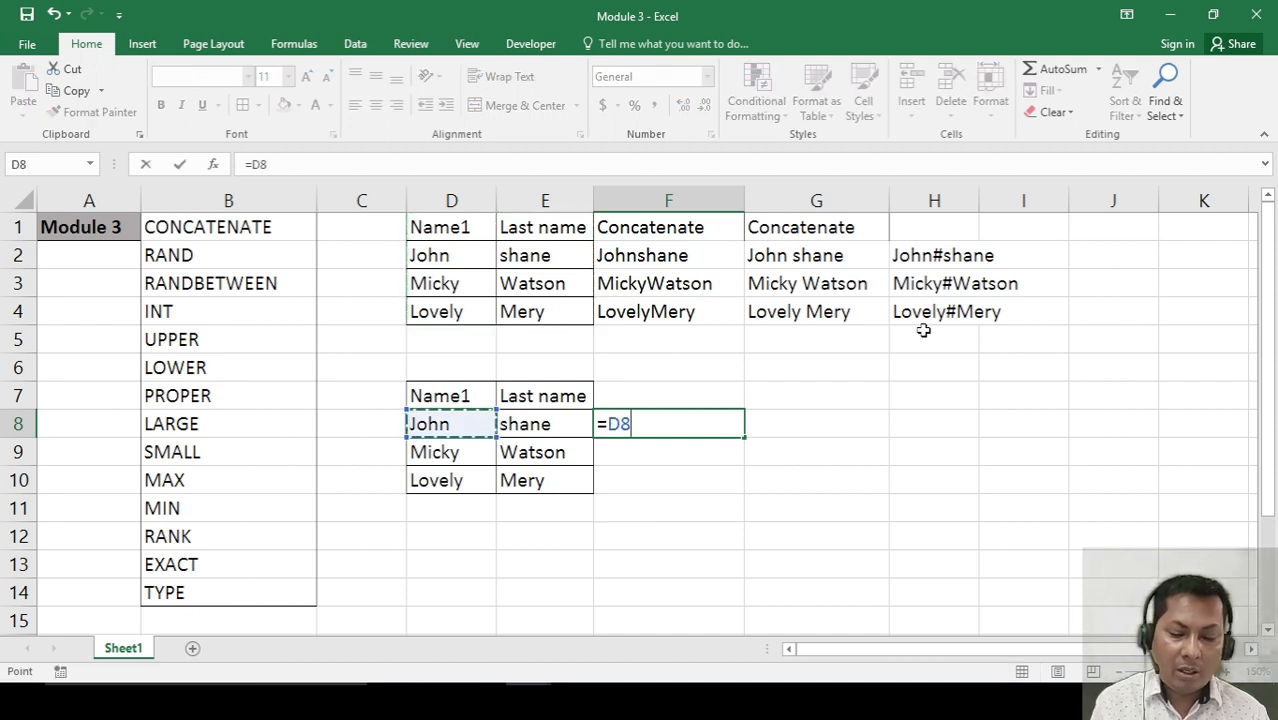
type("&")
key("Left")
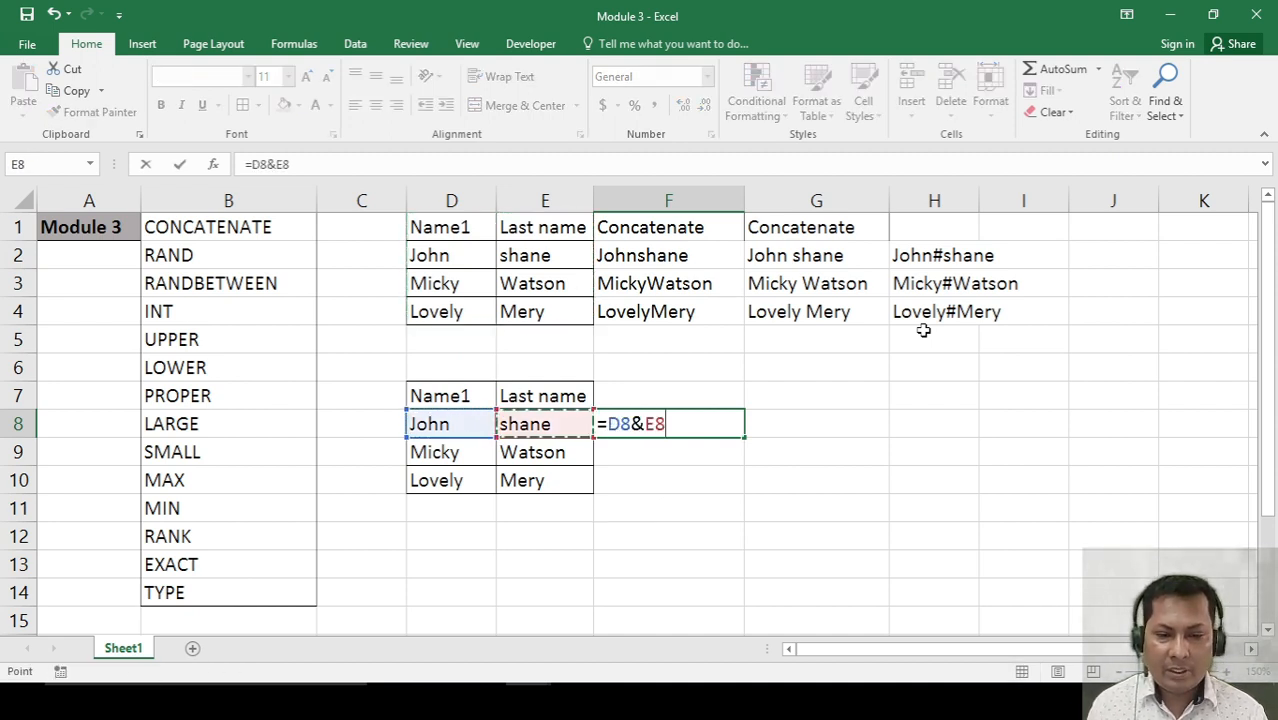
key("Return")
Copy the ampersand formula from F8 down through F10.
key("Up")
key("ctrl+c")
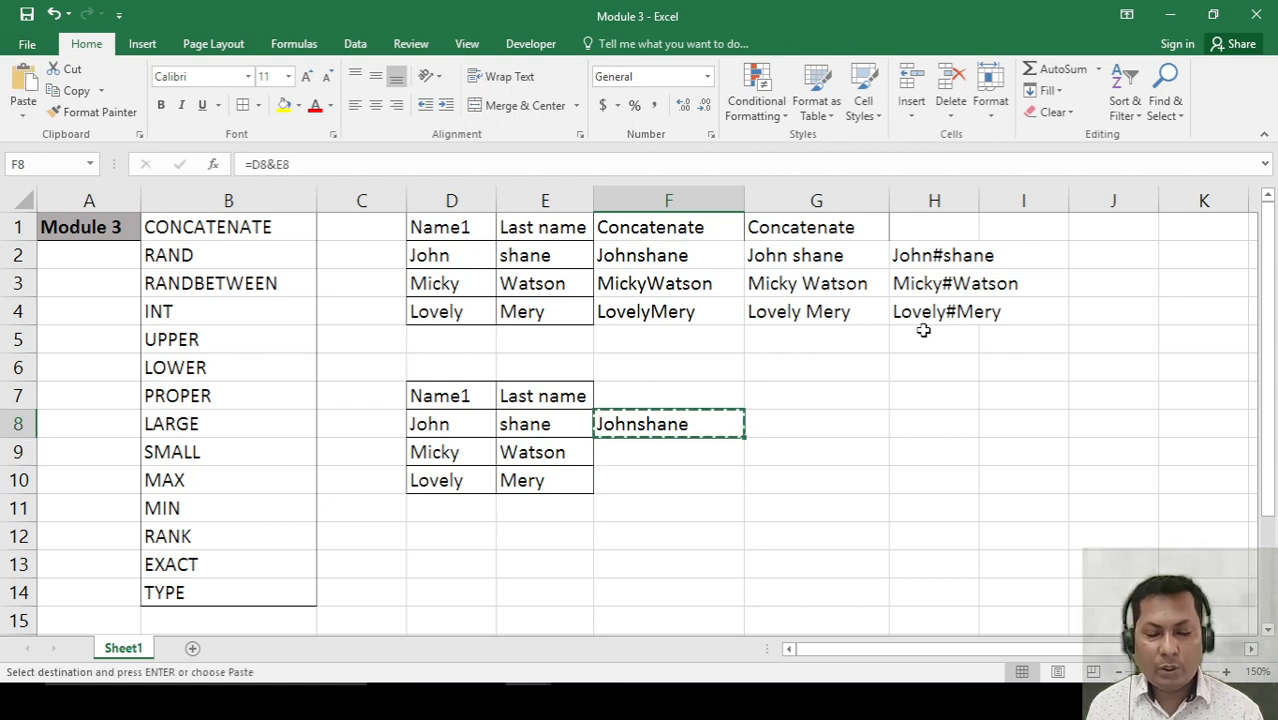
key("shift+Down")
key("shift+Down")
key("ctrl+v")
key("Down")
key("Down")
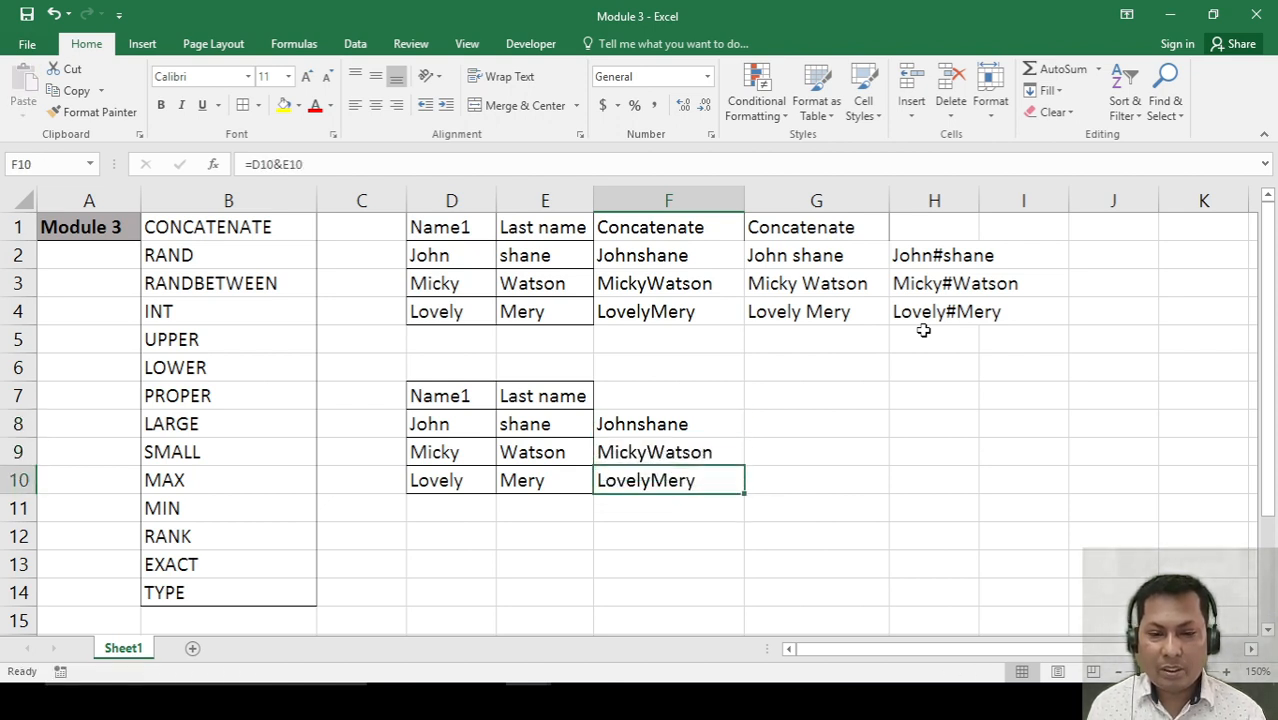
key("Up")
key("Up")
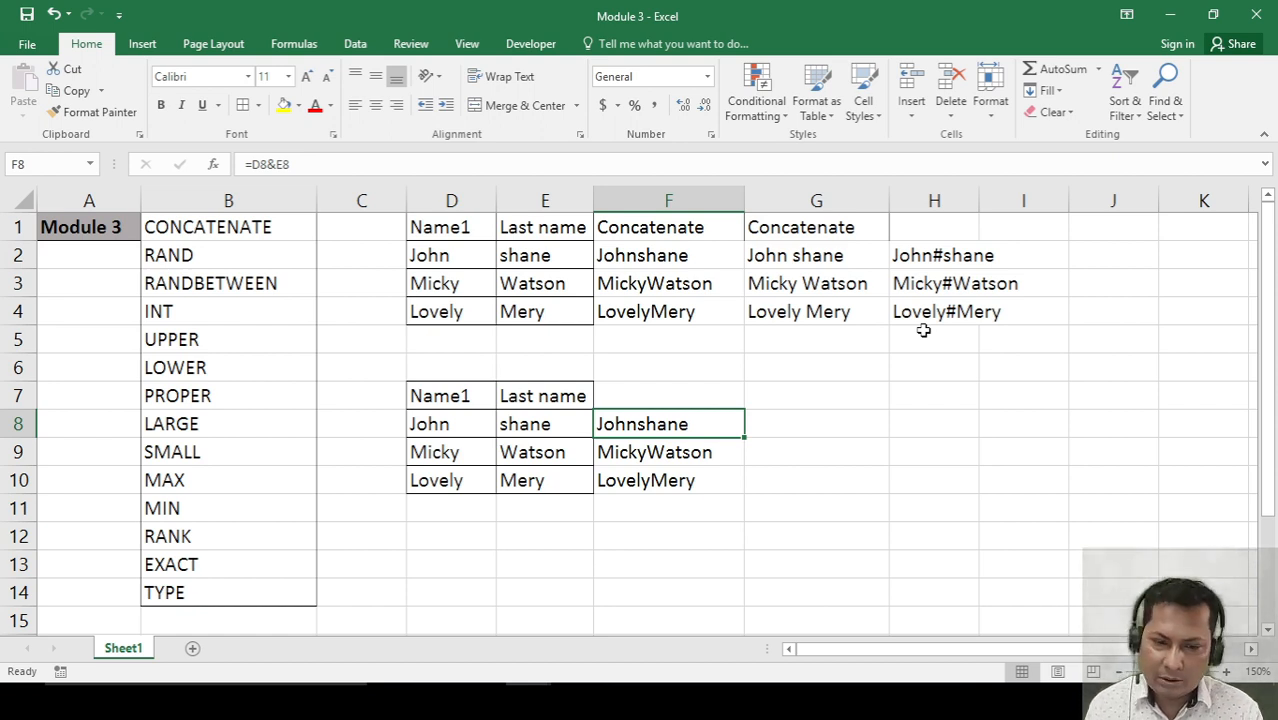
Enter =D8&" "&E8 in G8 to join the names with a space between them.
key("Right")
type("=")
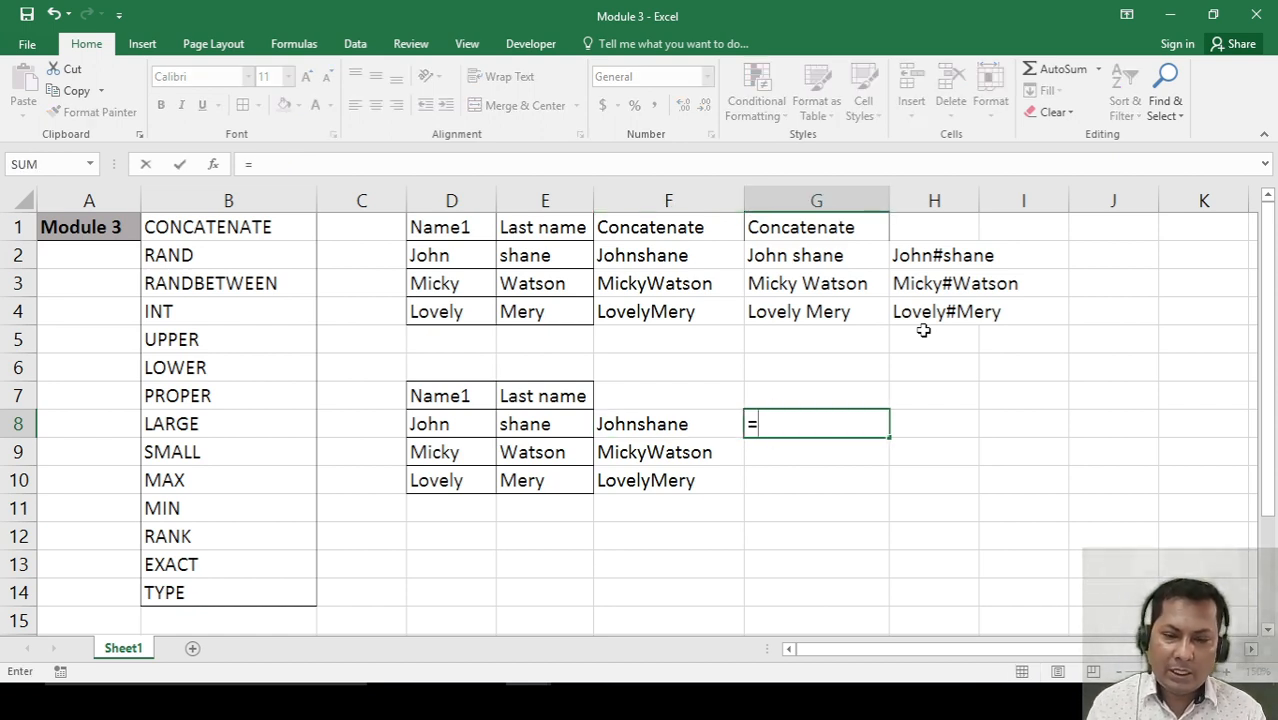
key("Left")
key("Left")
key("Left")
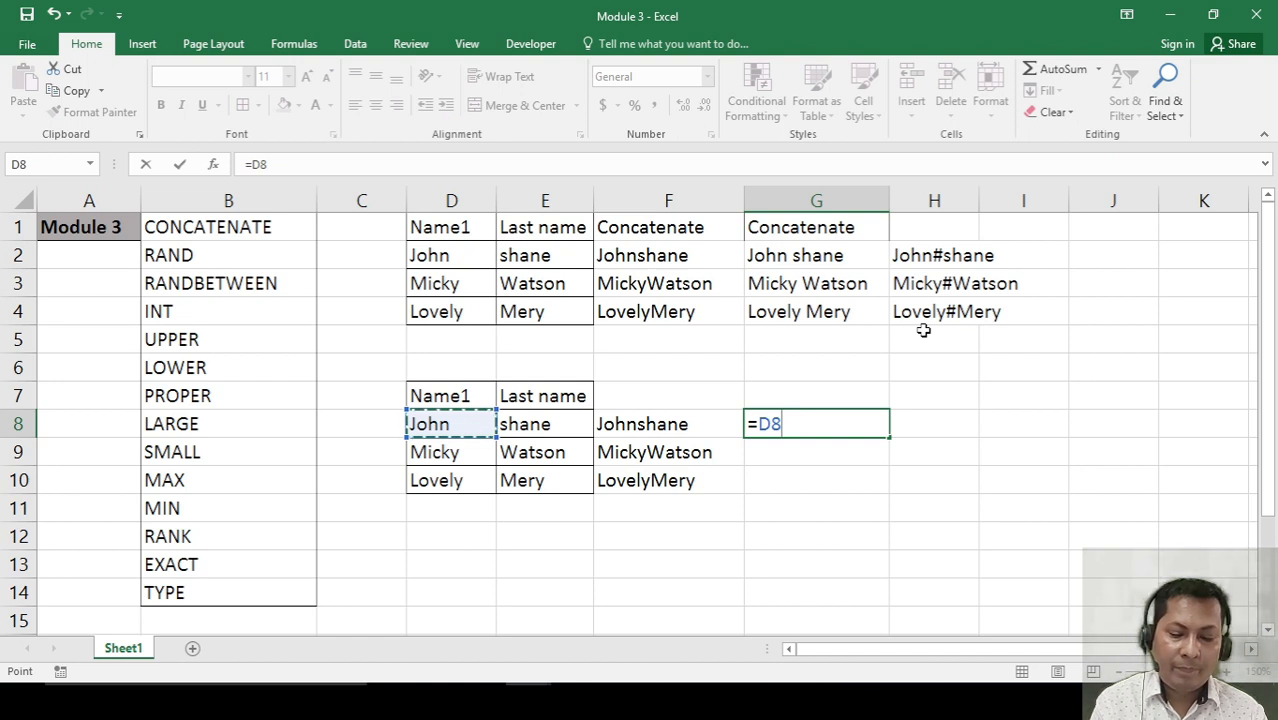
type("&")
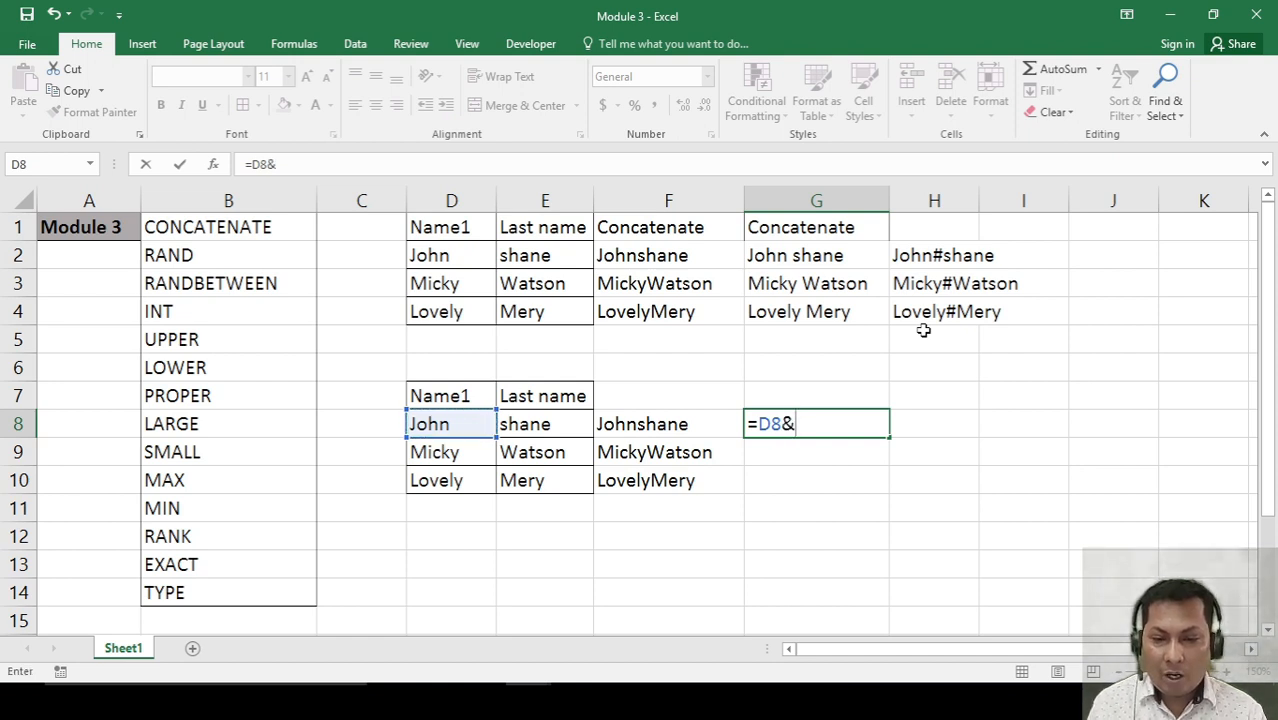
type("\" \"")
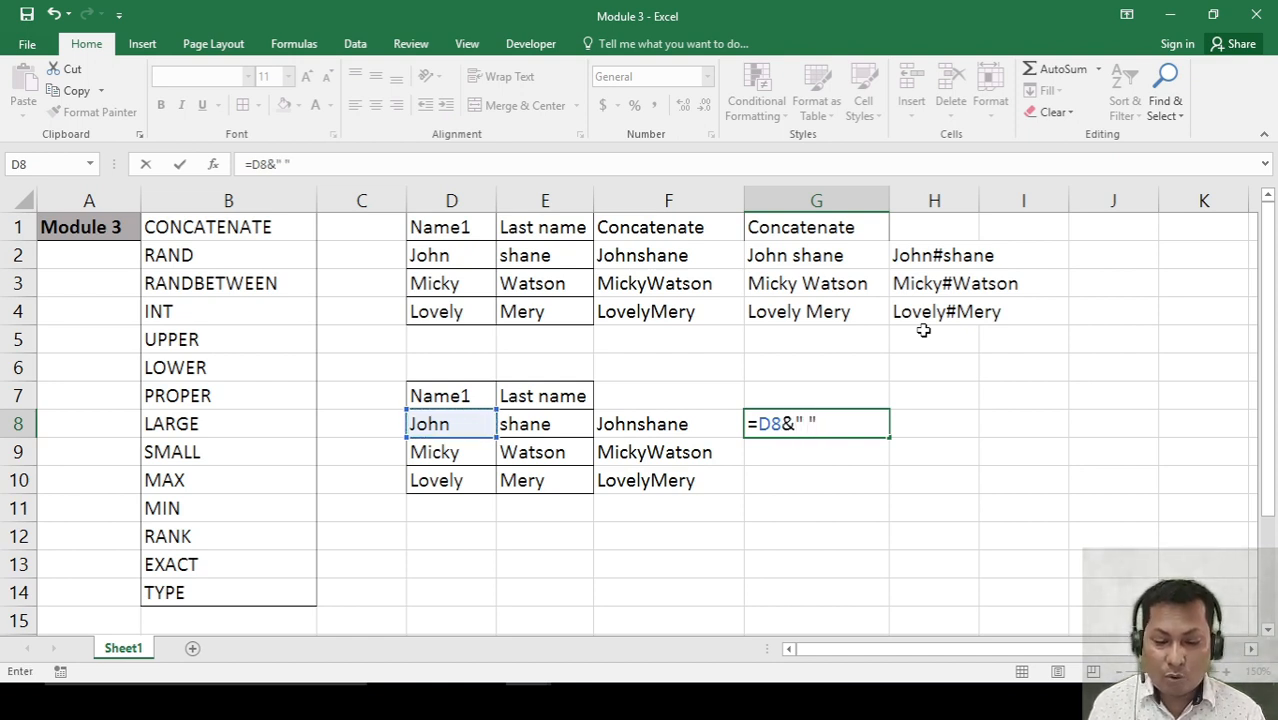
type("&")
key("Left")
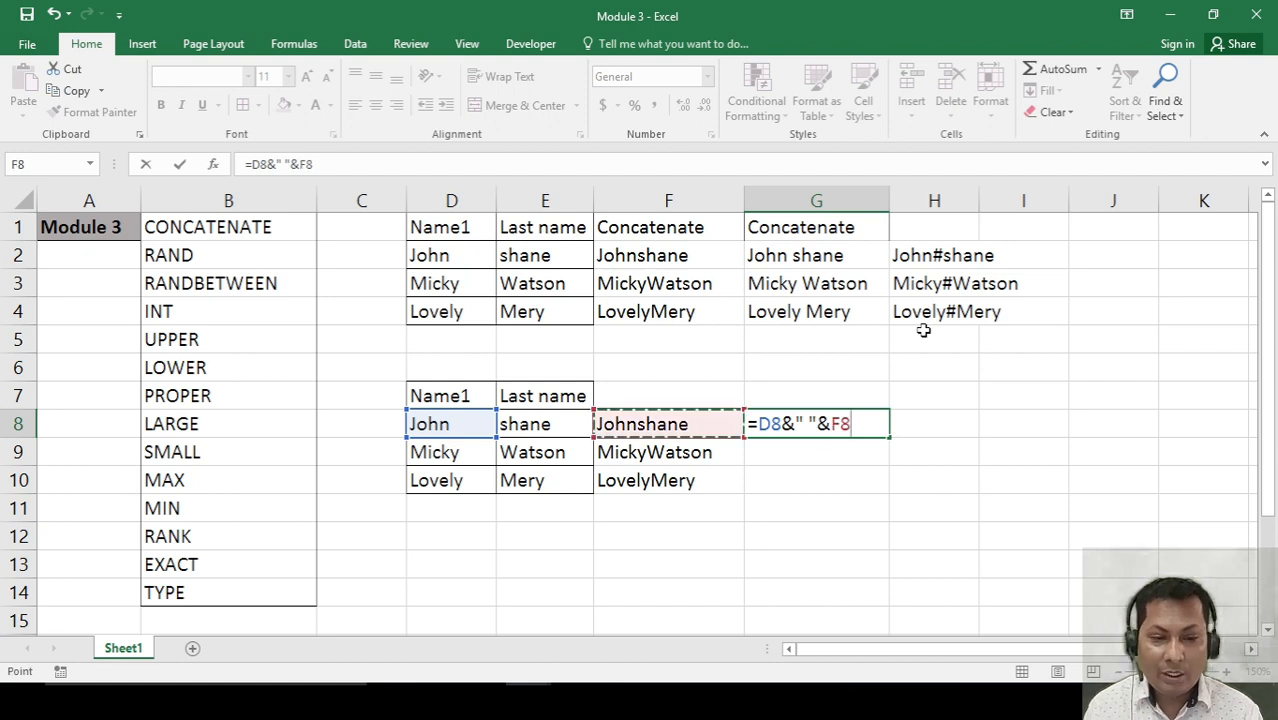
key("Left")
key("Return")
Copy the space-separated ampersand formula from G8 down through G10.
key("Up")
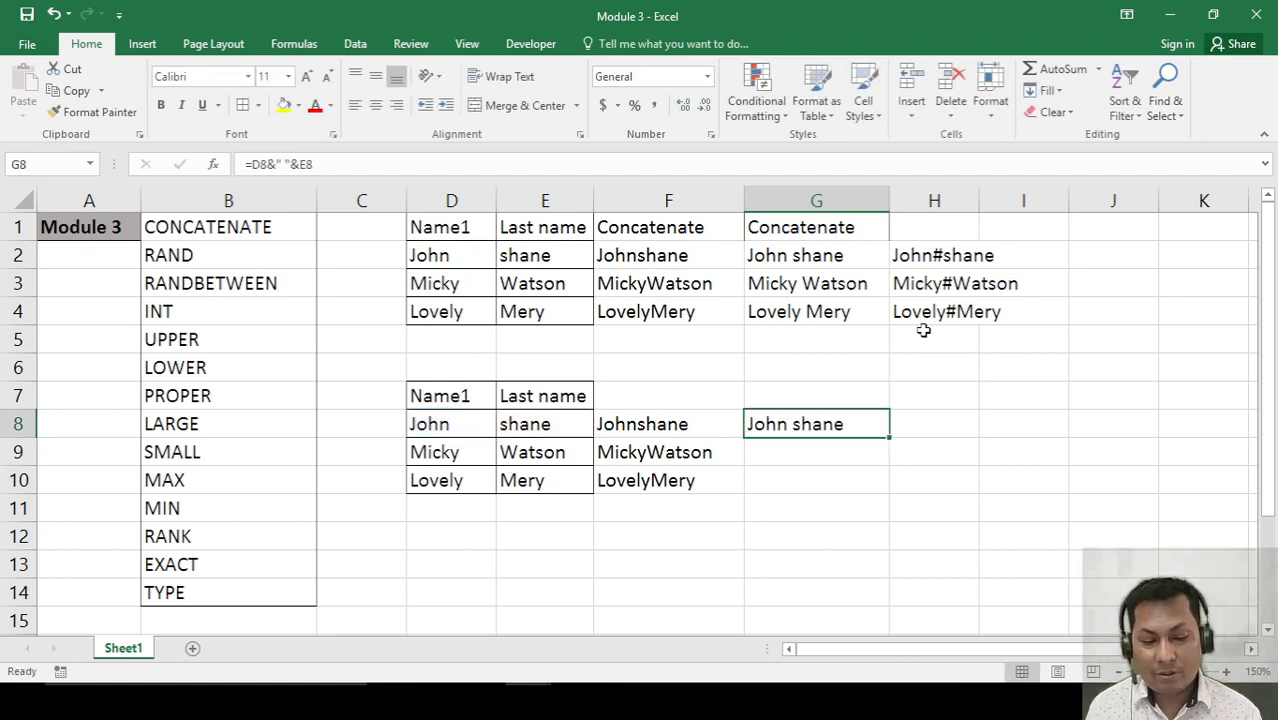
key("ctrl+c")
key("shift+Down")
key("shift+Down")
key("Return")
Enter =D8&"###"&E8 in H8 to join the names with a ### separator.
key("Right")
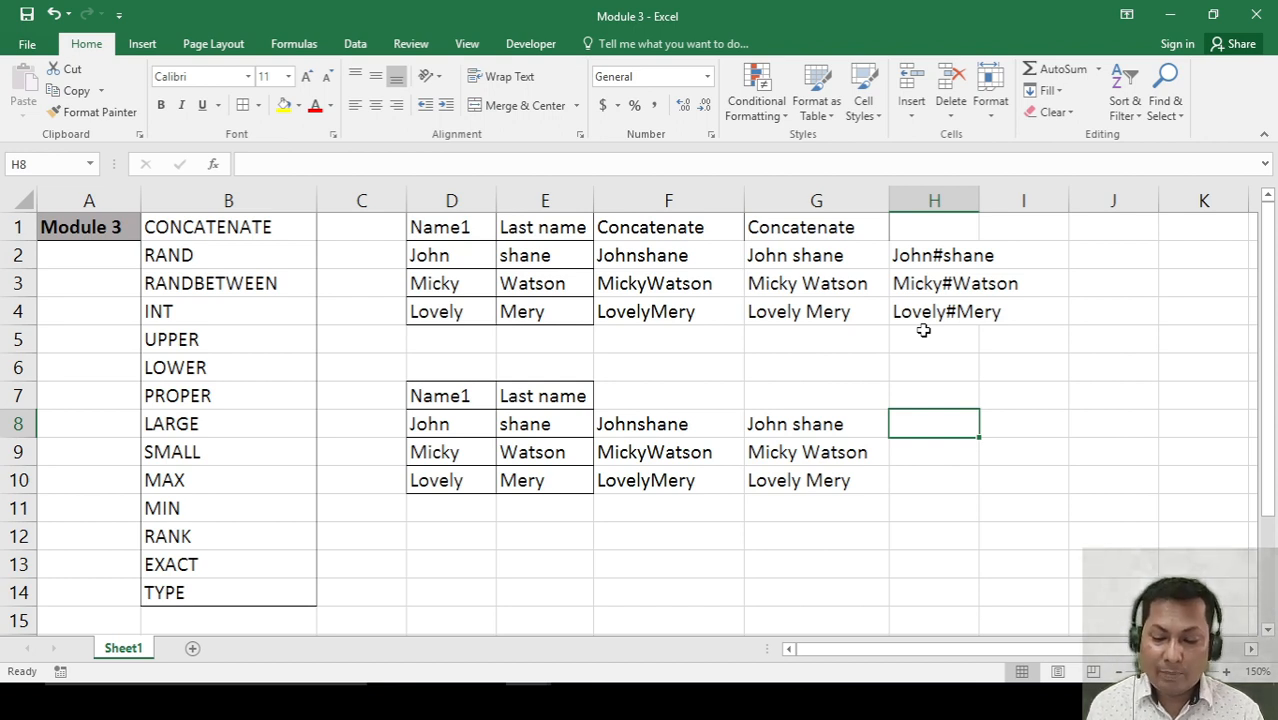
type("=")
key("Left")
key("Left")
key("Left")
key("Left")
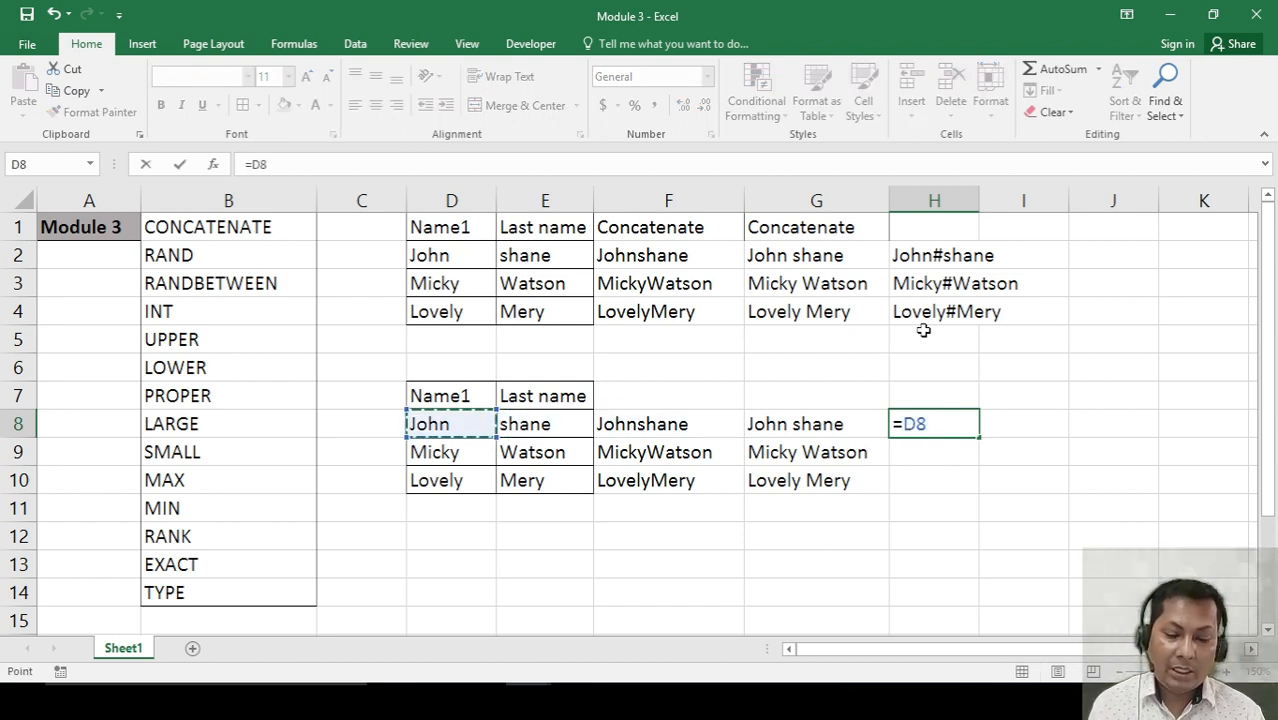
type("&\"")
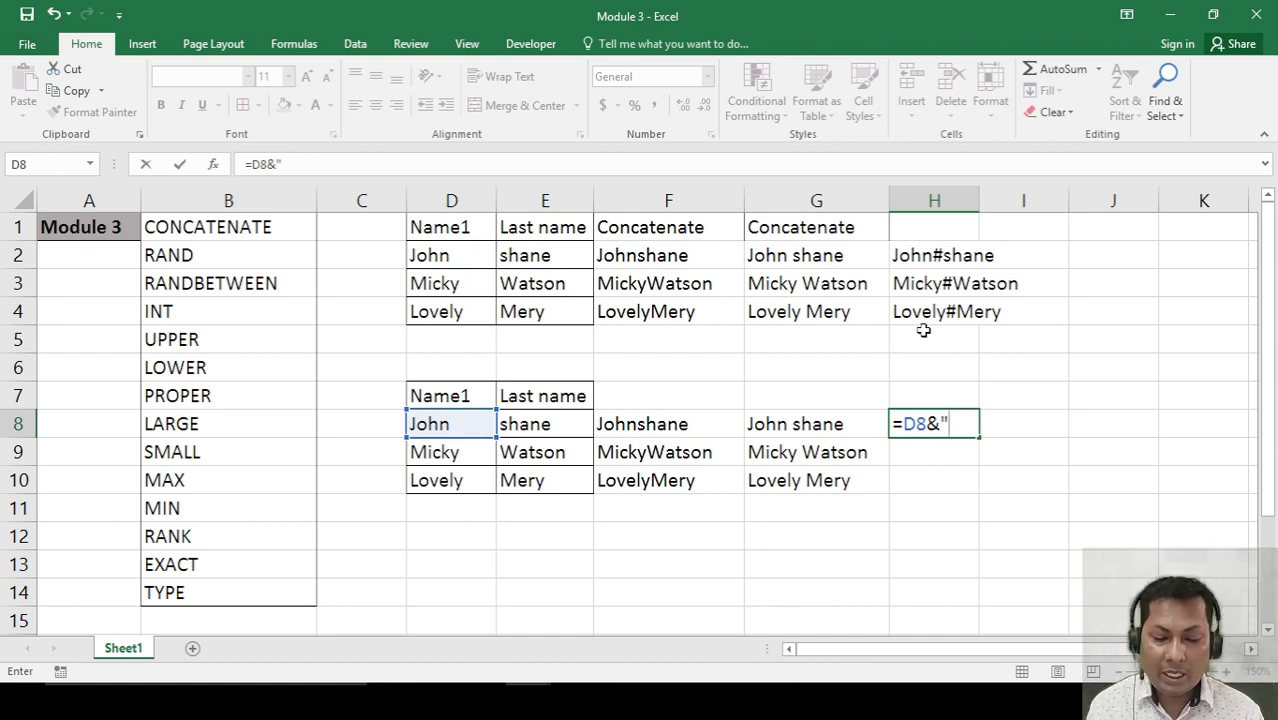
type("###")
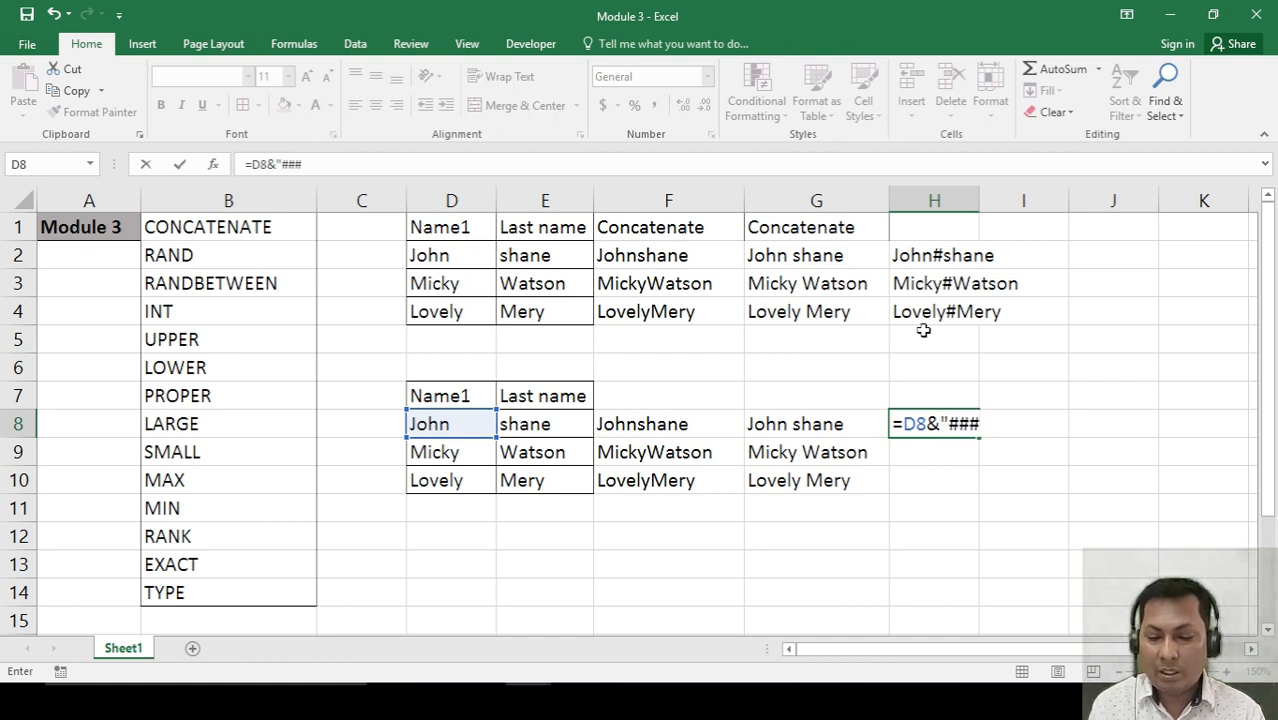
type("\"")
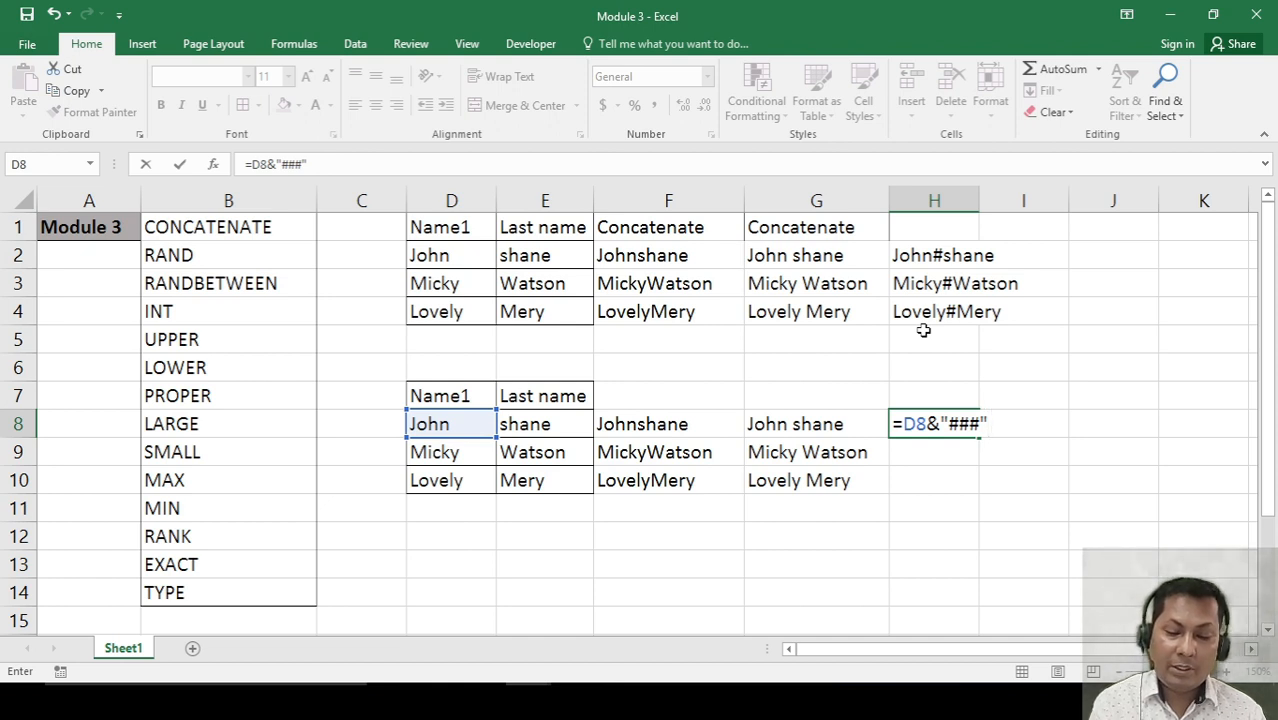
type("&")
left_click(520, 426)
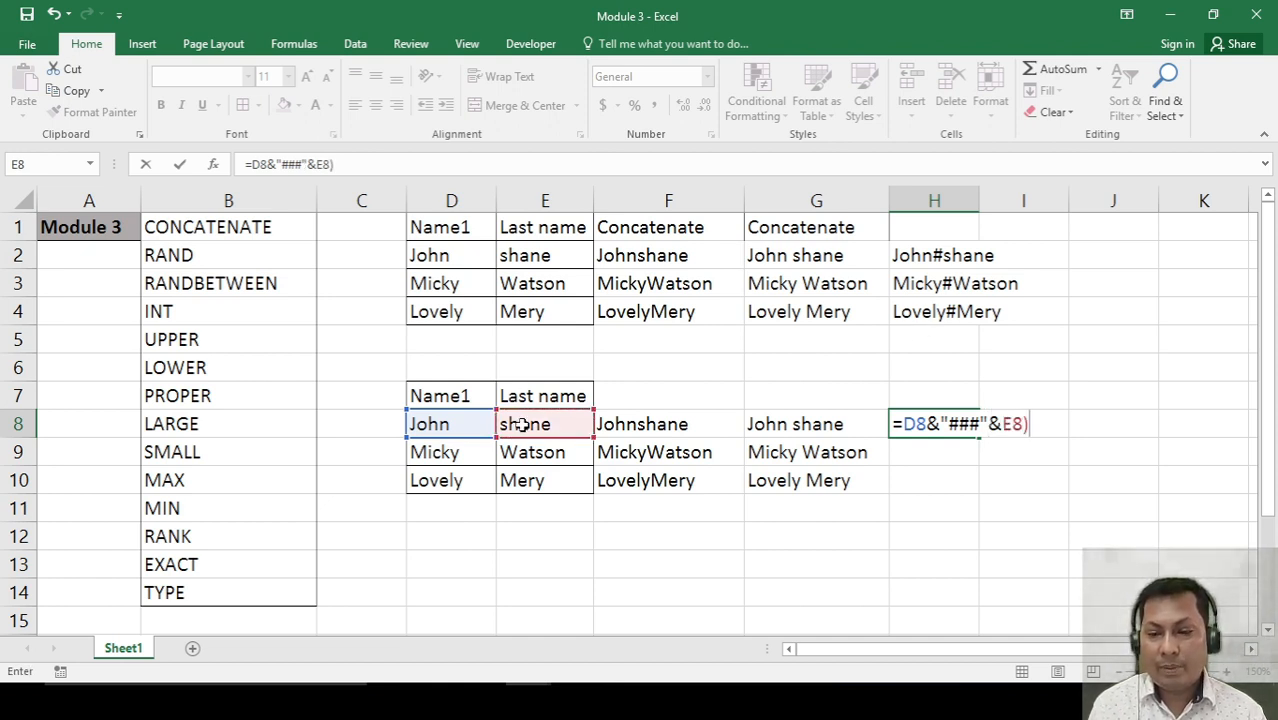
key("Return")
Copy the ###-separated ampersand formula from H8 down through H10.
key("Up")
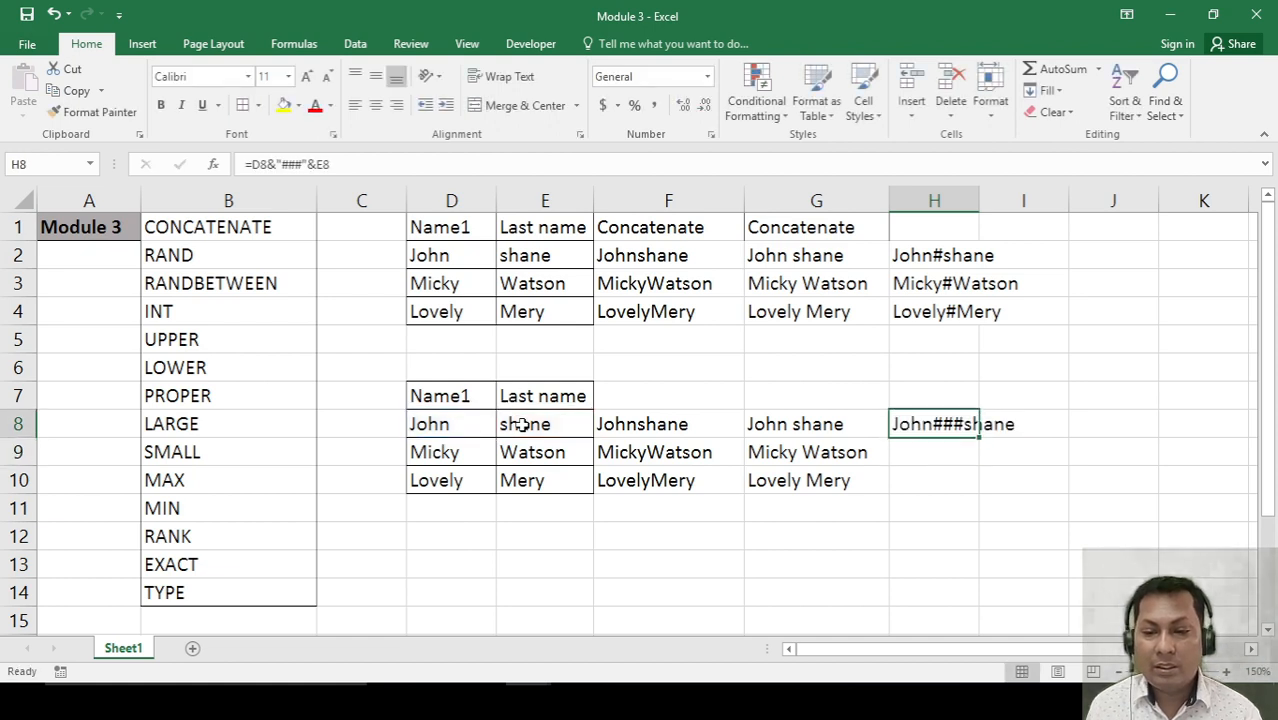
key("ctrl+c")
key("shift+Down")
key("shift+Down")
key("Return")
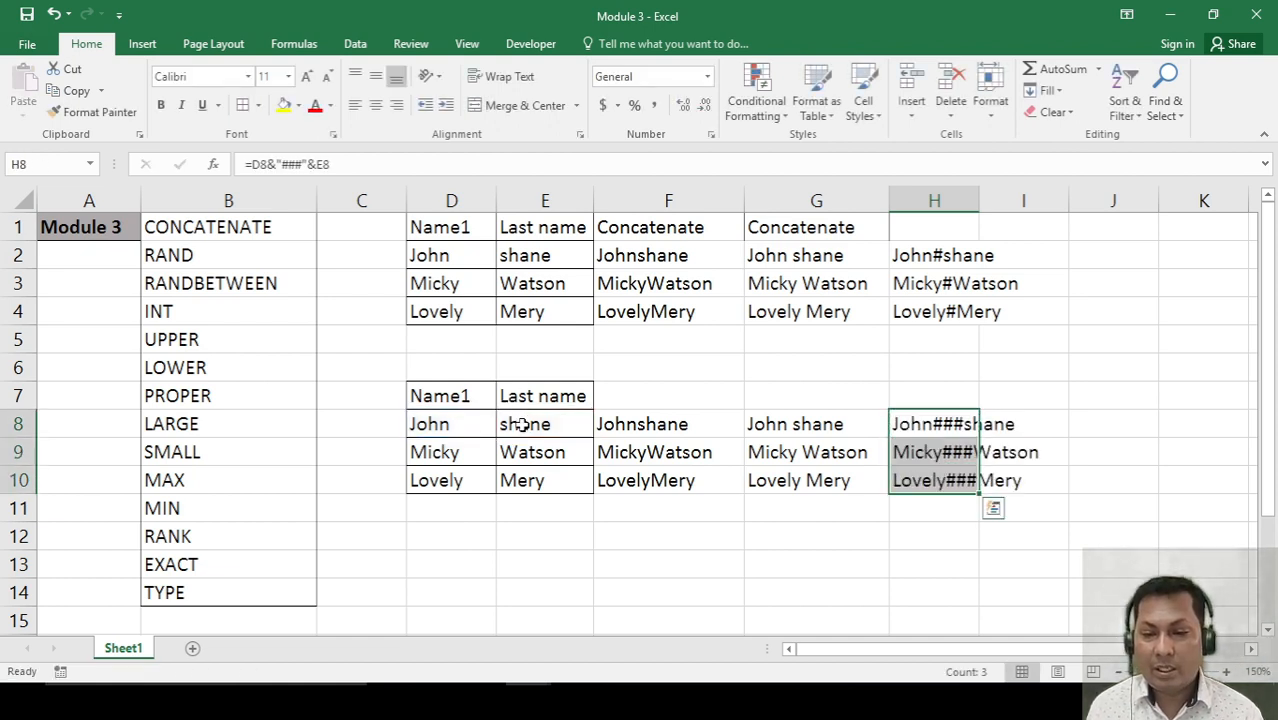
Compare the CONCATENATE formulas in the upper table with the ampersand formulas in the lower table.
key("Up")
key("Up")
key("Up")
key("Up")
key("Up")
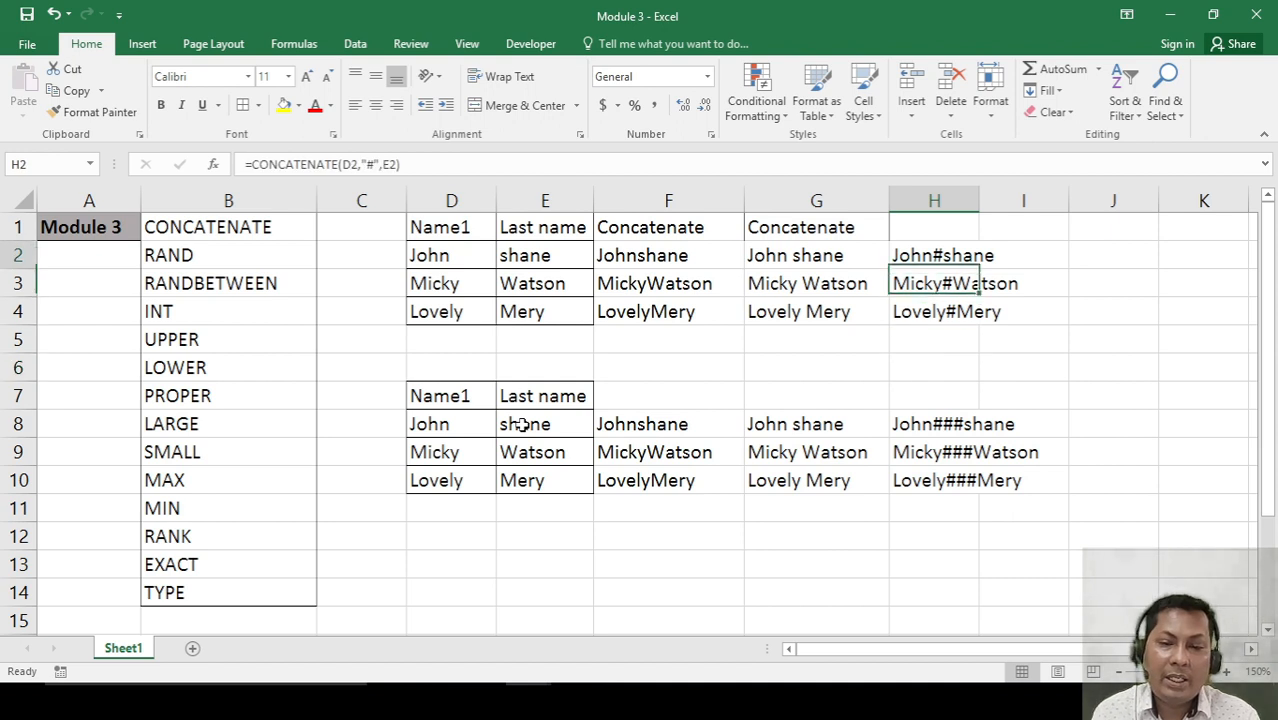
key("Up")
key("Up")
key("Left")
key("Left")
key("Left")
key("Down")
key("Right")
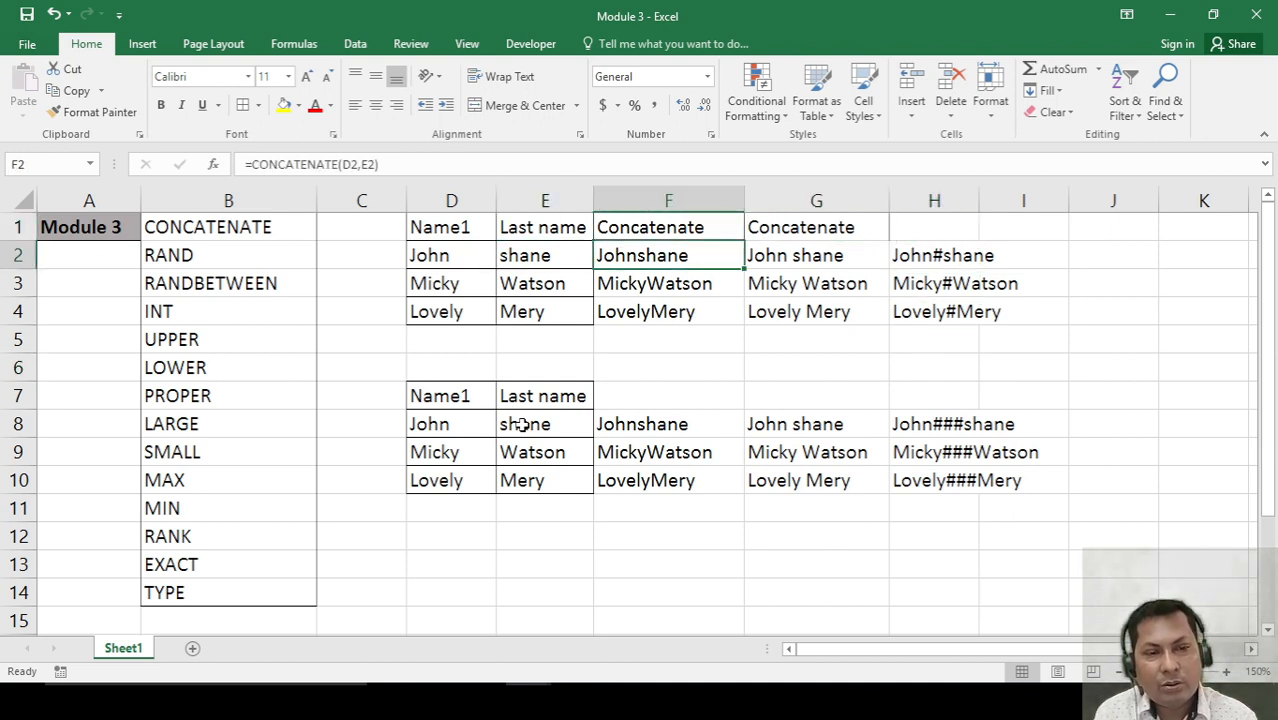
key("Down")
key("Down")
key("Down")
key("Down")
key("Down")
key("Down")
key("Down")
key("Down")
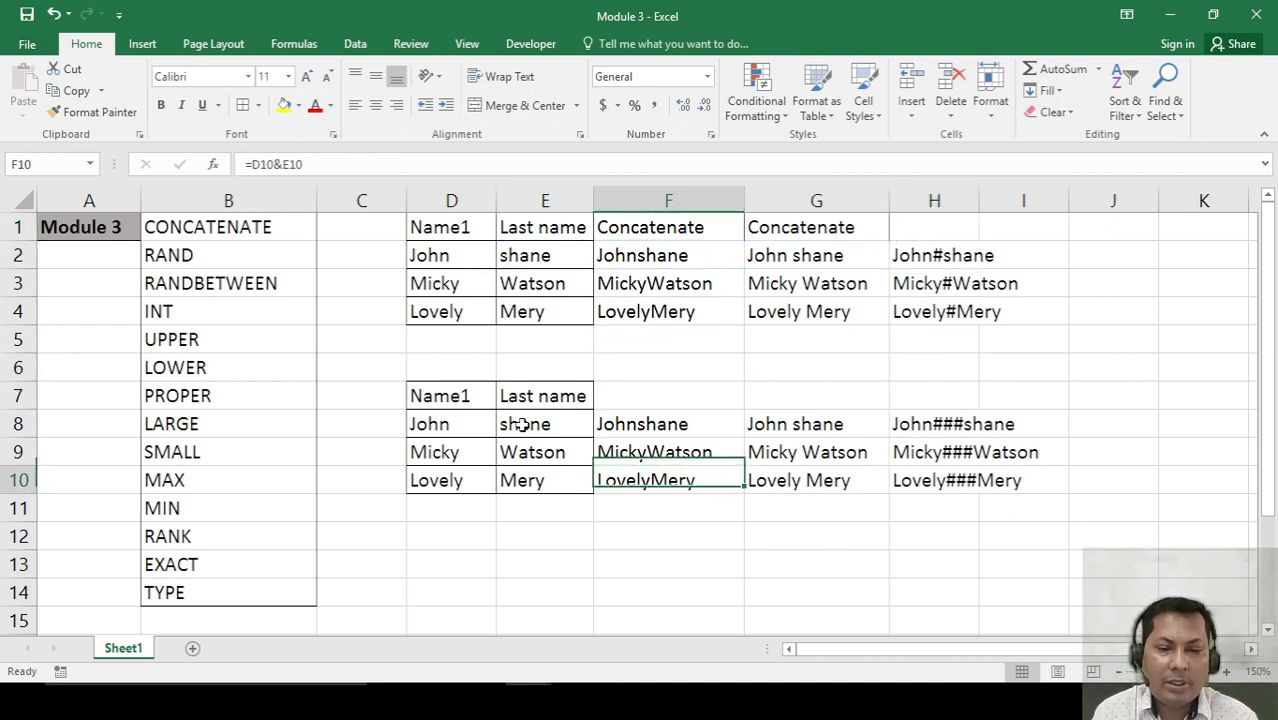
key("Up")
key("Up")
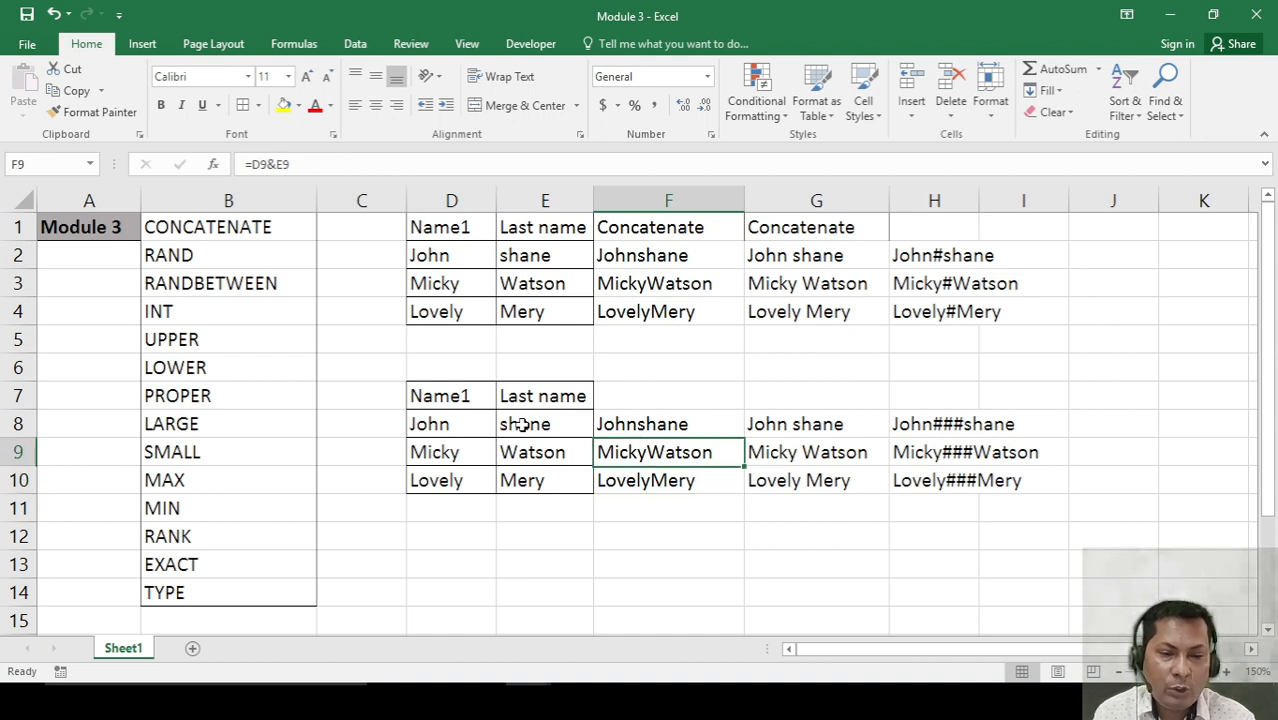
Review the CONCATENATE entry in the function list and the formulas in the first table's result columns.
key("Left")
key("Left")
key("Left")
key("Left")
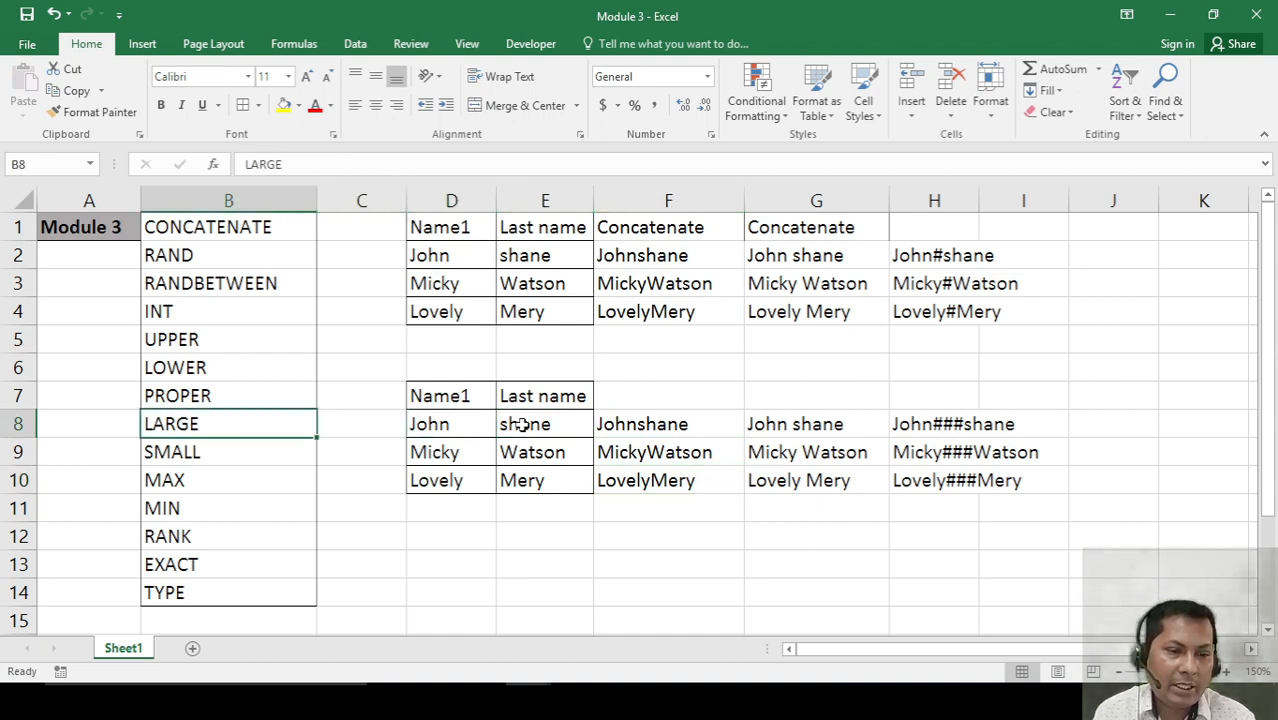
key("ctrl+Up")
key("Right")
key("Right")
key("Right")
key("Right")
key("Right")
key("Right")
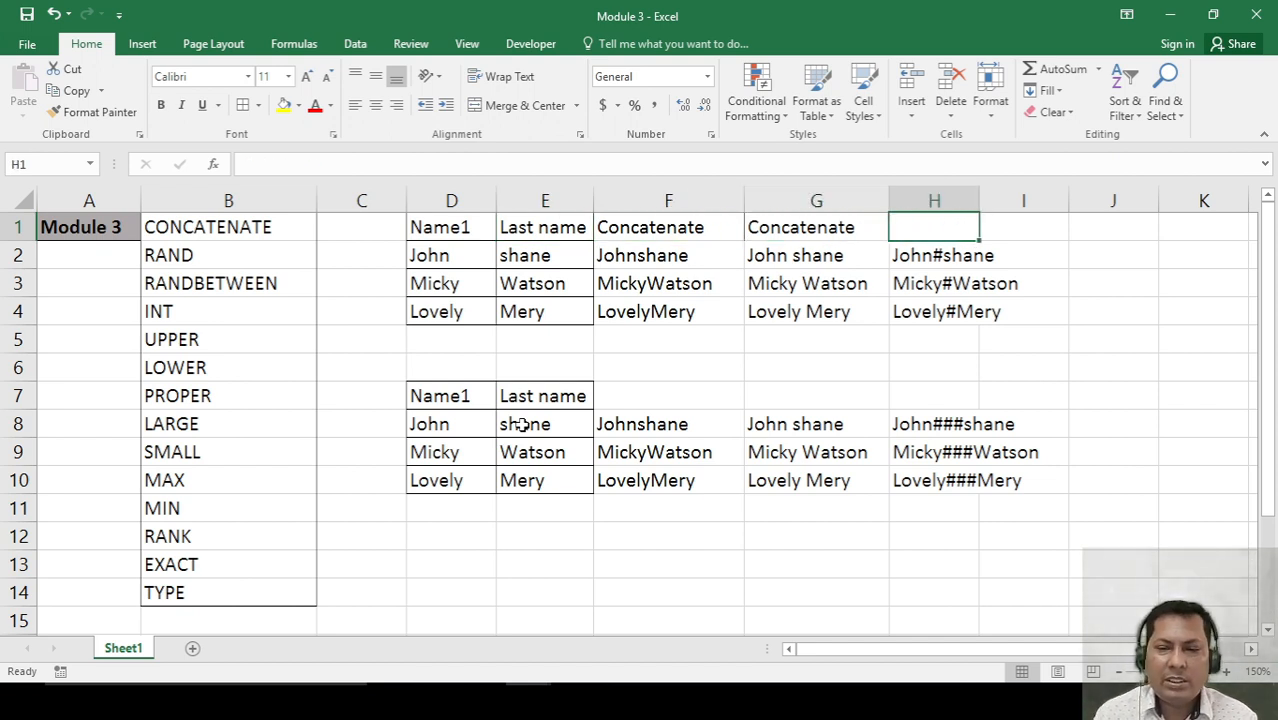
key("Down")
key("Left")
key("Left")
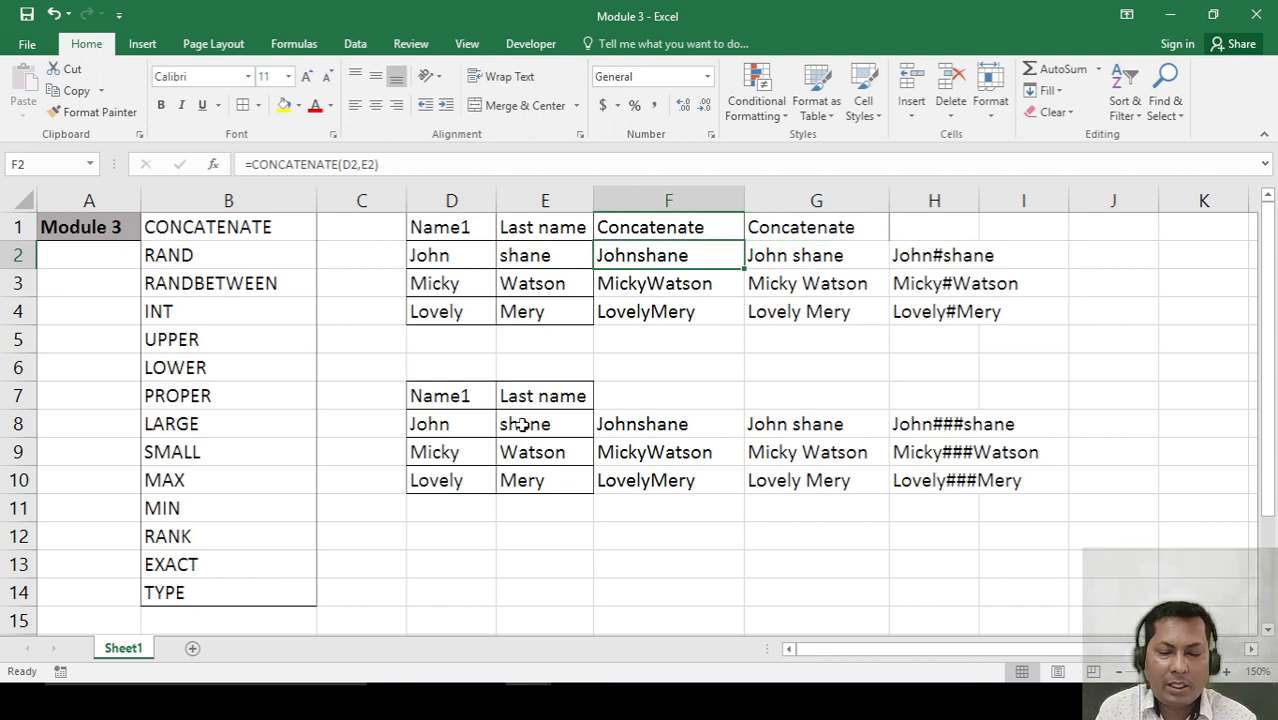
key("Down")
key("Up")
key("Up")
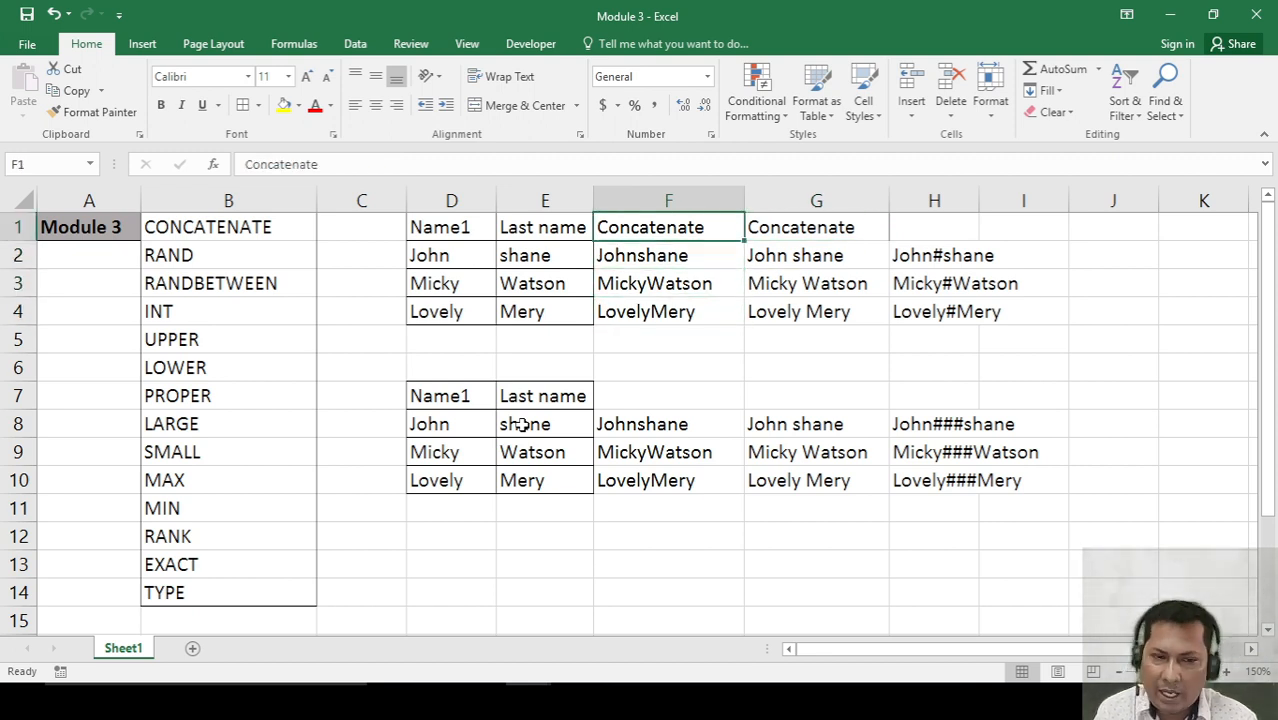
Hide columns D through I, which hold the finished name-joining examples.
key("Left")
key("Left")
key("shift+Right")
key("shift+Right")
key("shift+Right")
key("shift+Right")
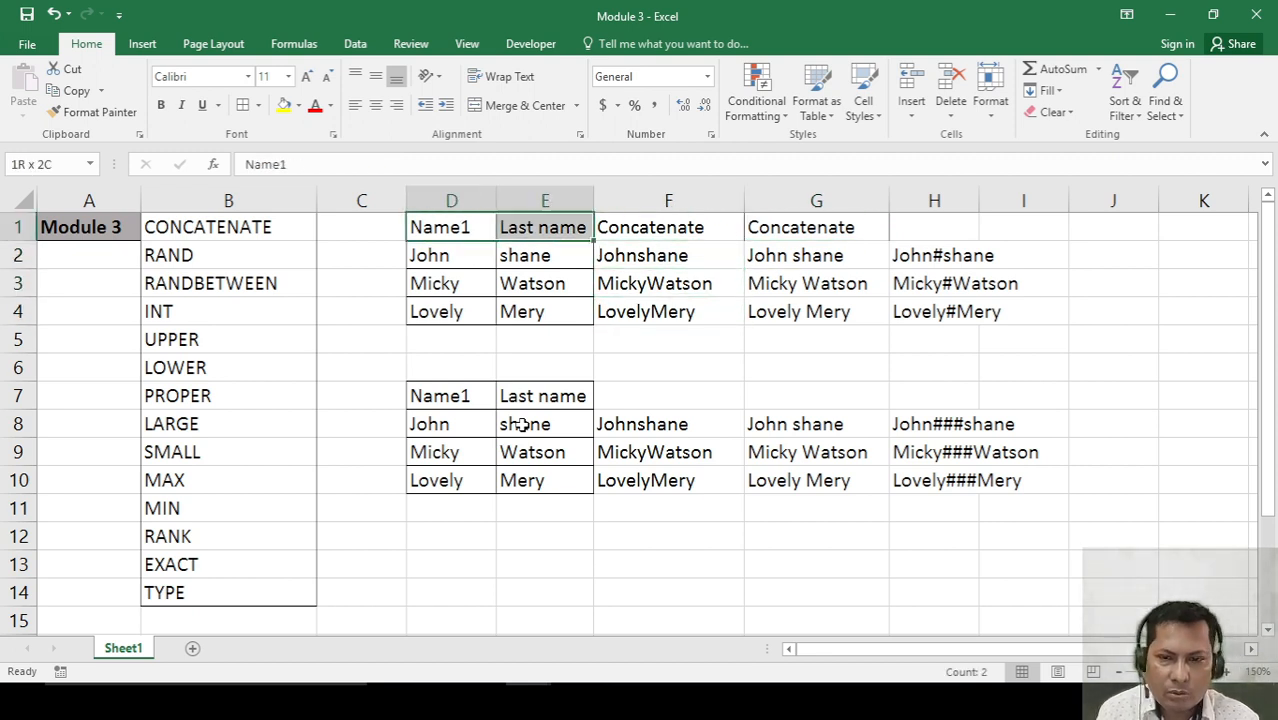
key("shift+Right")
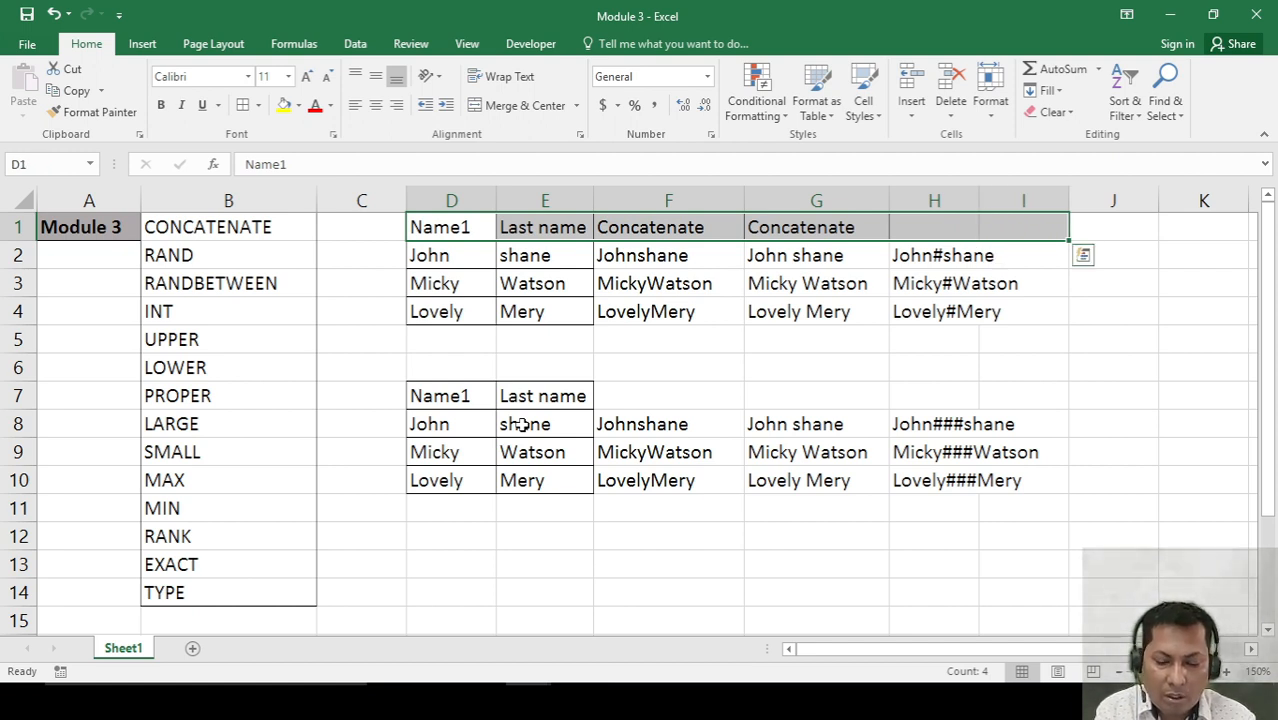
key("ctrl+0")
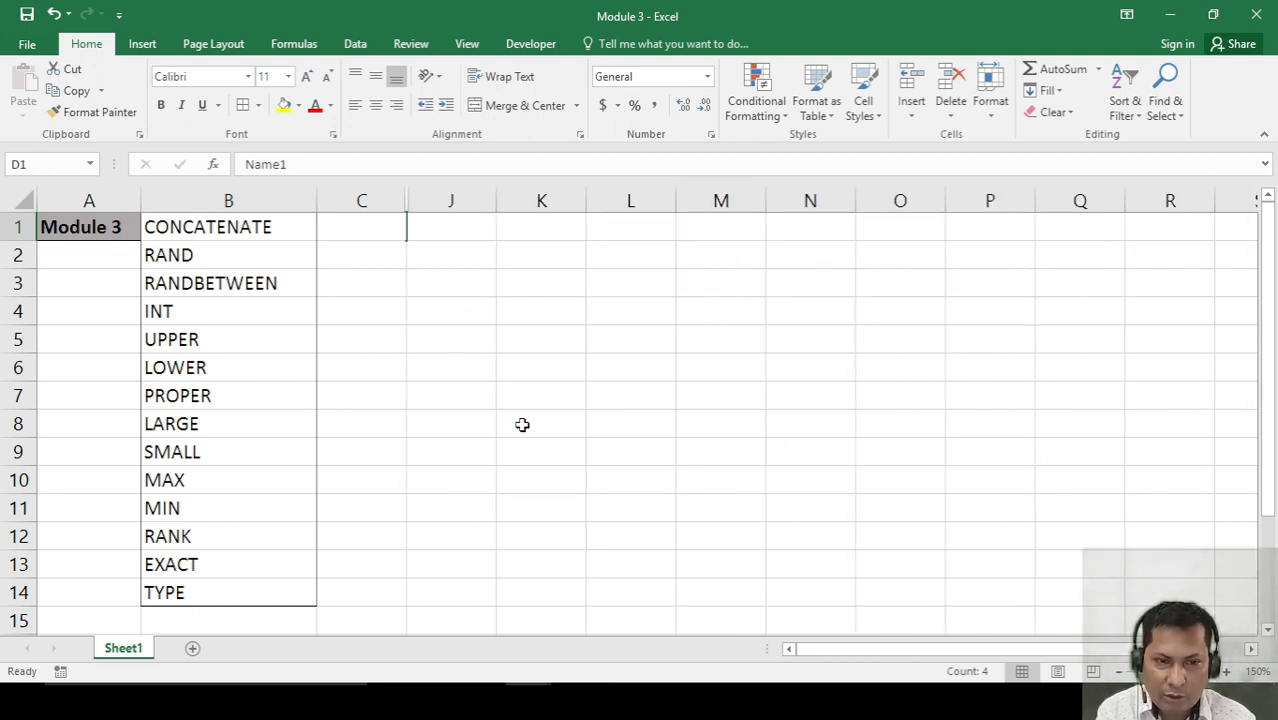
key("Down")
key("Up")
key("Left")
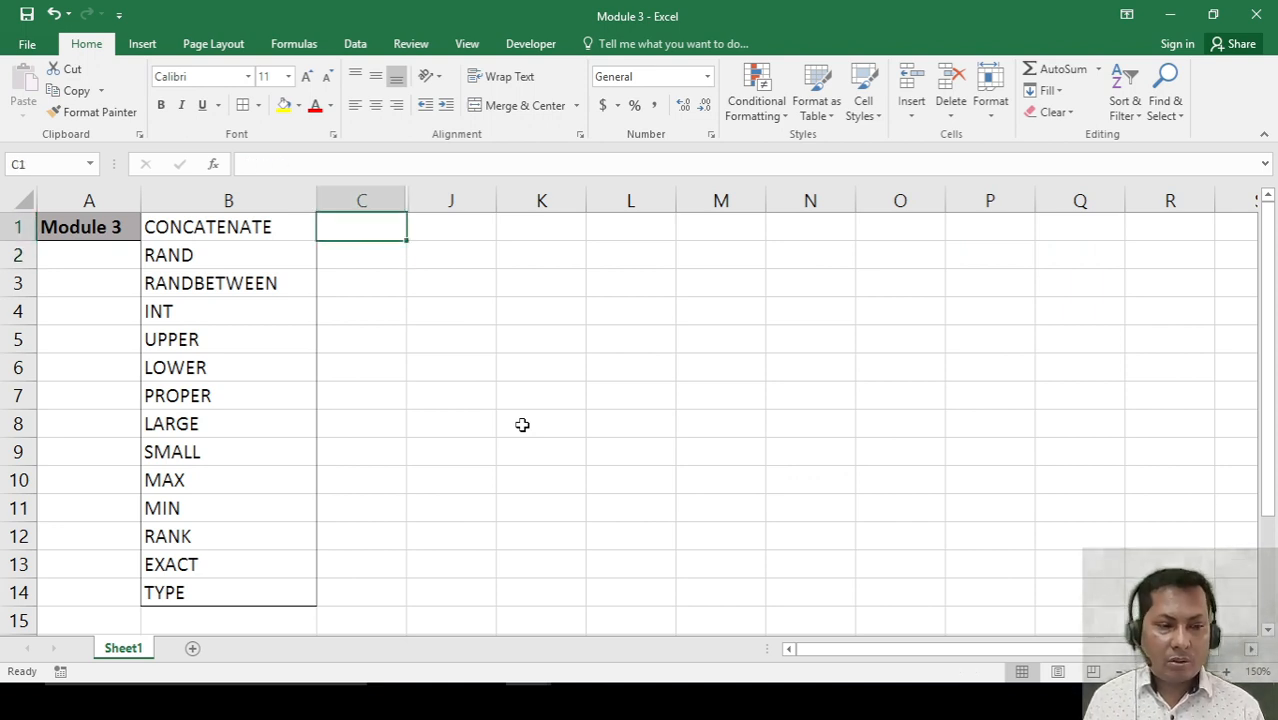
key("Right")
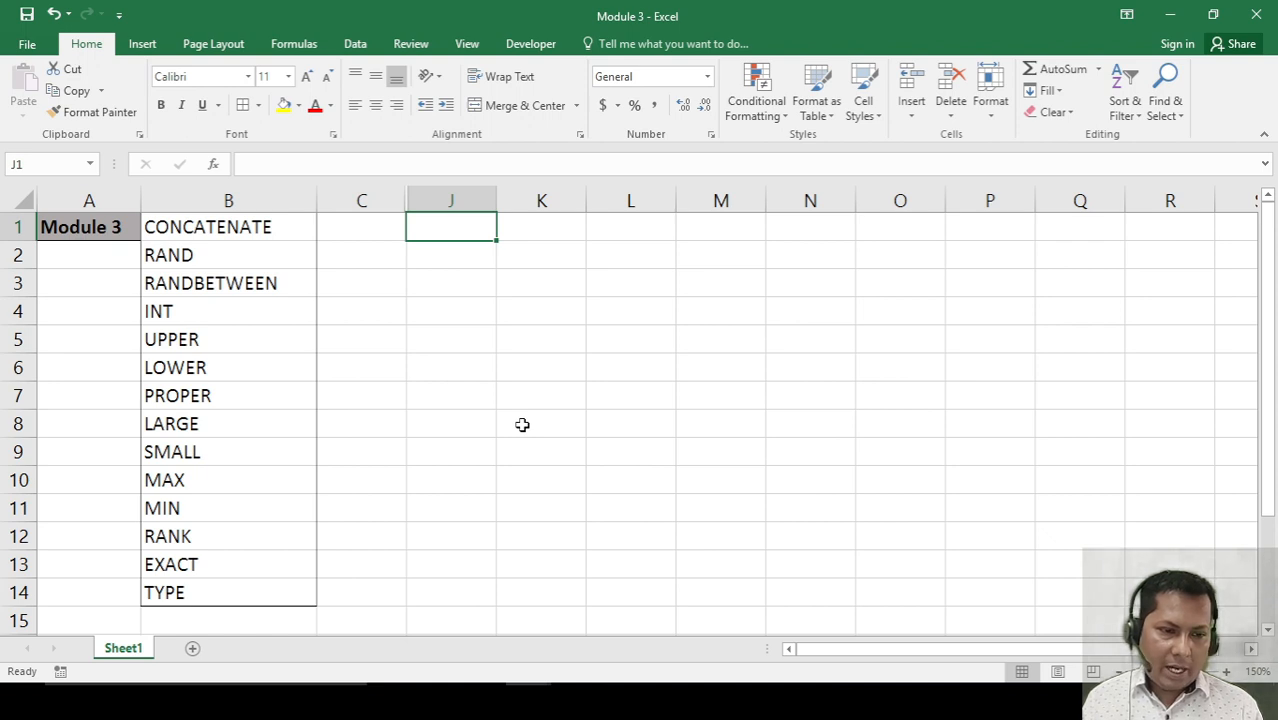
Copy the function names RAND, RANDBETWEEN and INT from B2:B4 and select J1 as the destination.
key("Left")
key("Left")
key("Left")
key("Down")
key("Right")
key("shift+Down")
key("shift+Down")
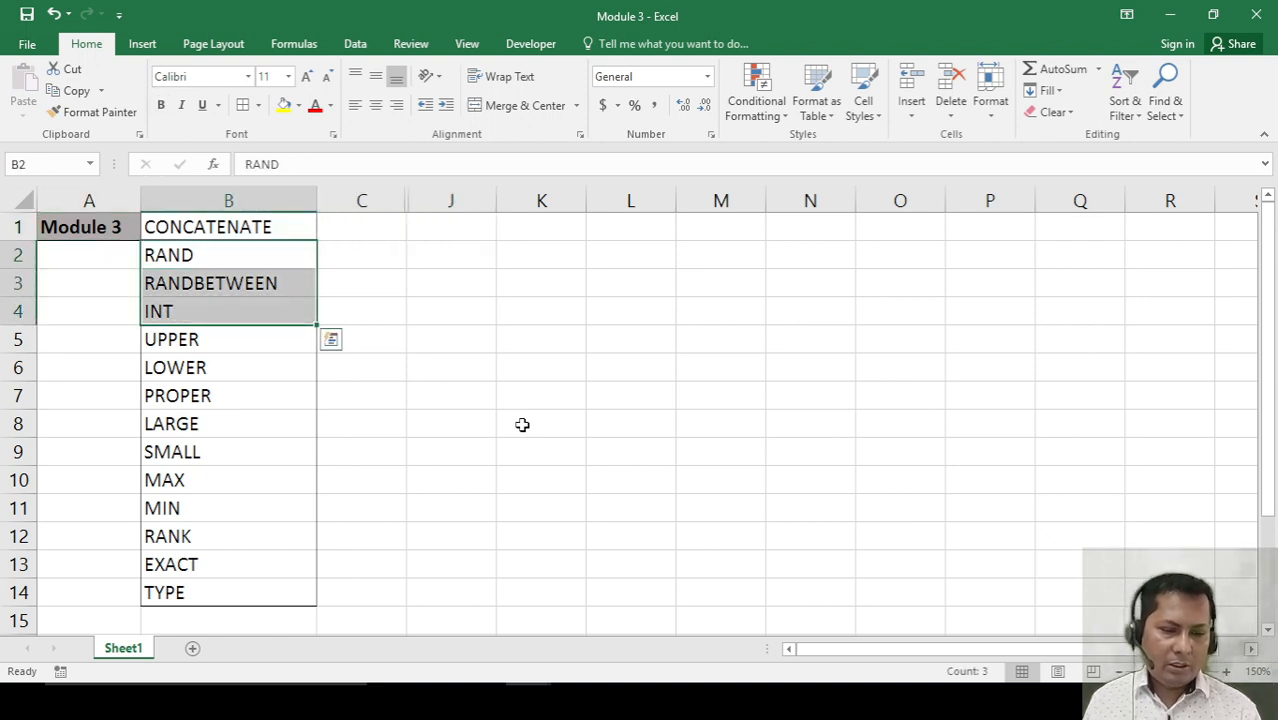
key("ctrl+c")
key("Right")
key("Right")
key("Right")
key("Up")
key("Left")
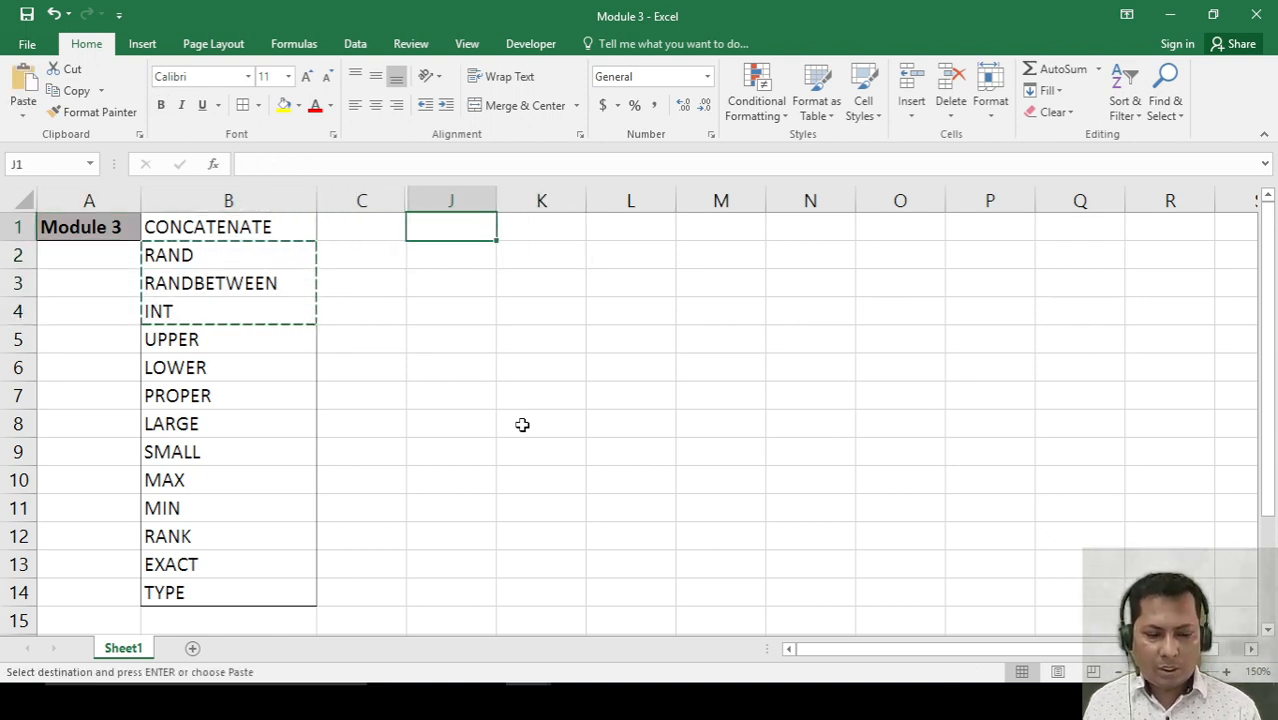
Try a transposed paste of the copied names at J1 with column K autofitted, and undo both.
key("ctrl+alt+v")
key("e")
key("Return")
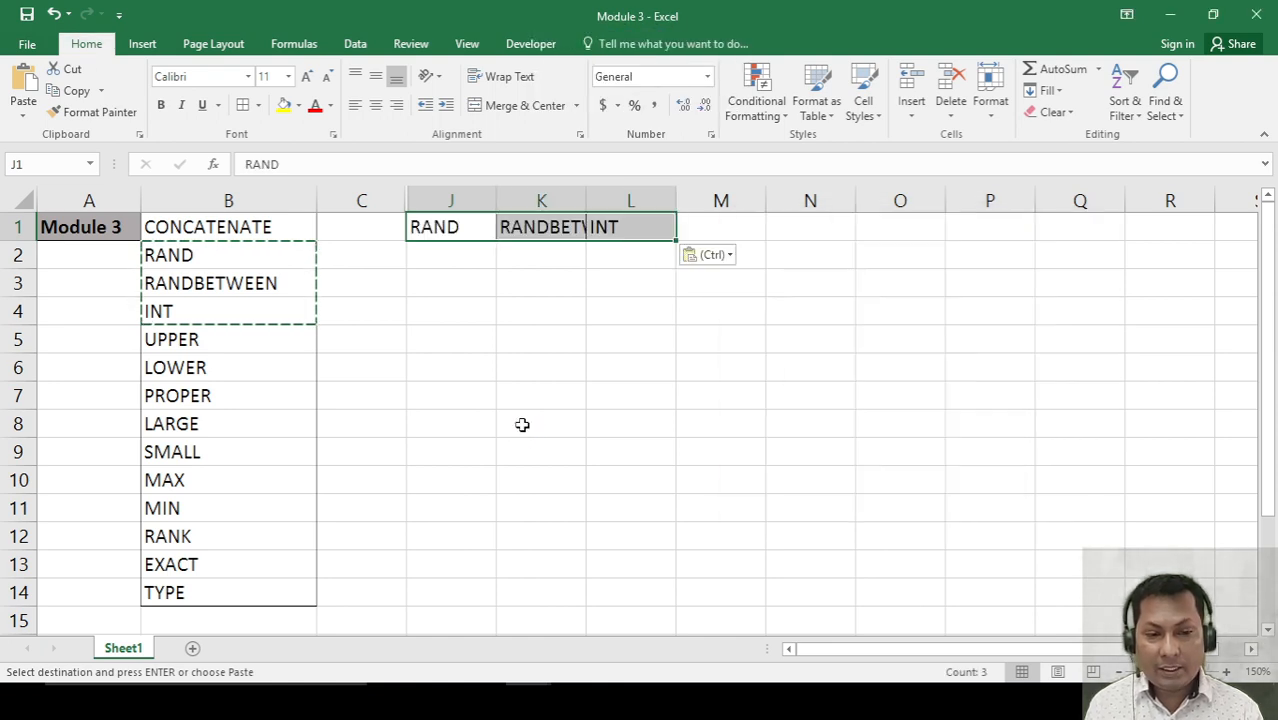
key("Right")
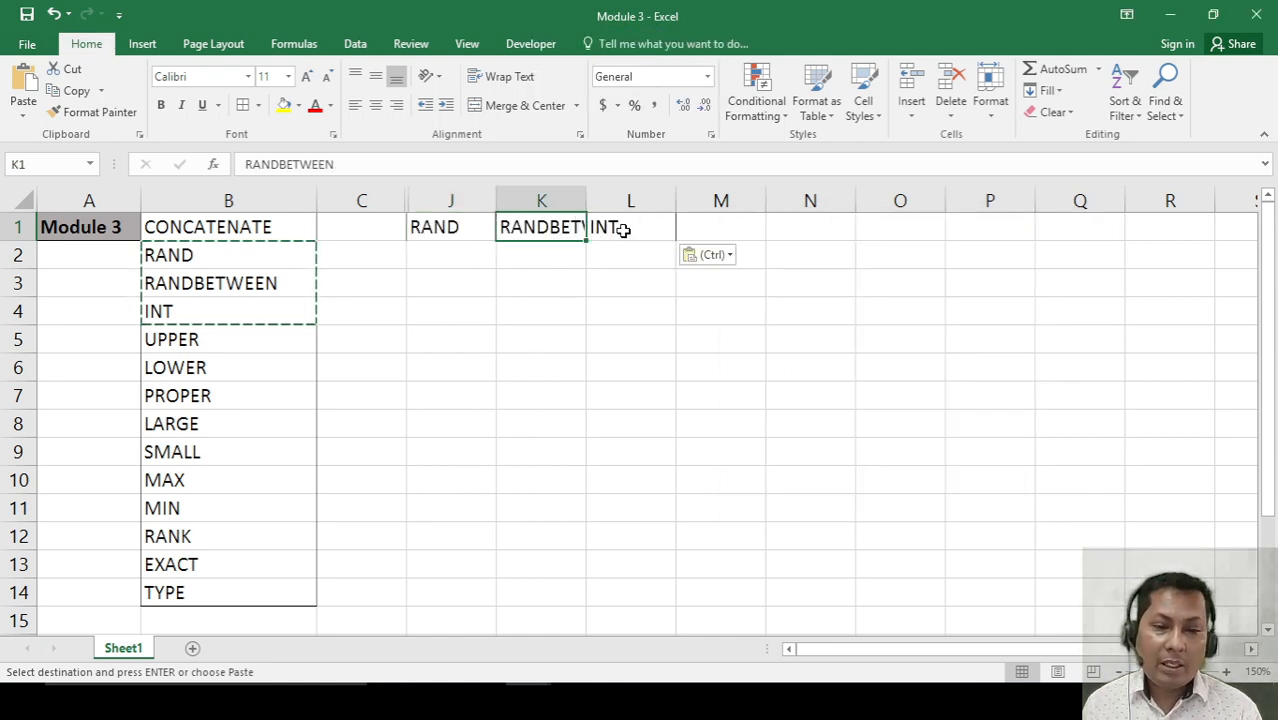
left_click_drag(585, 196, 585, 196)
double_click(585, 196)
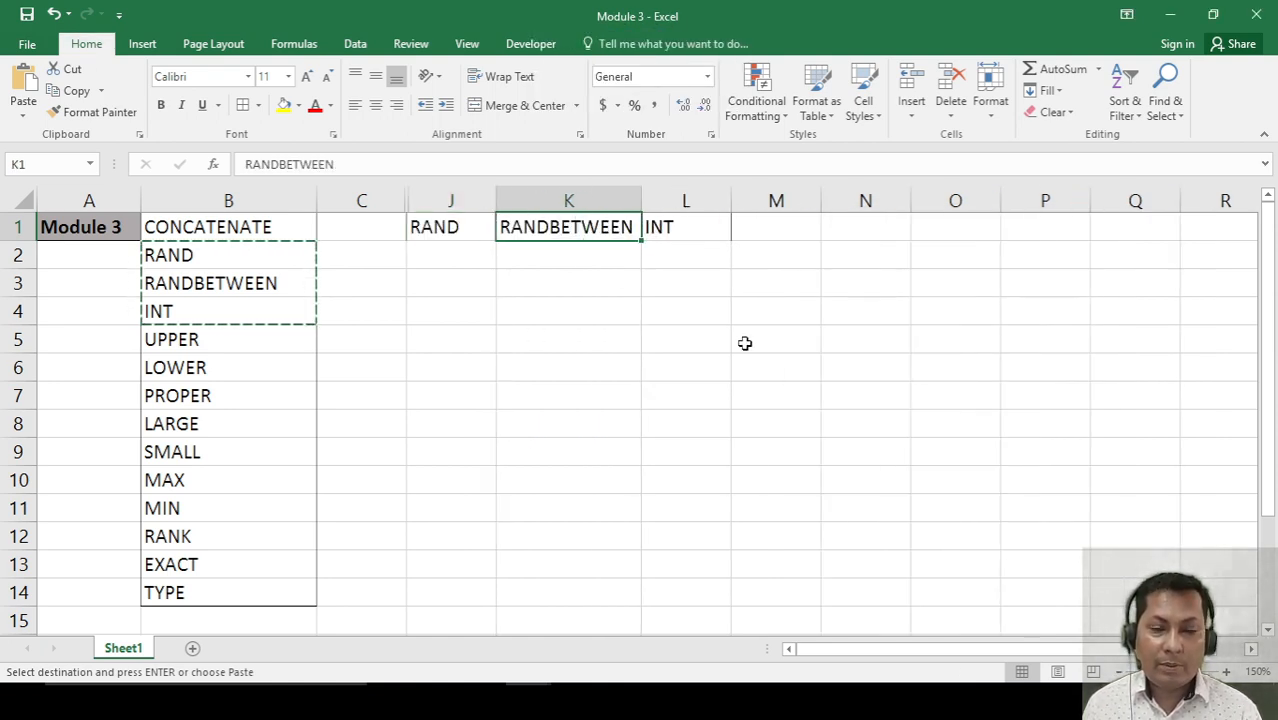
key("ctrl+z")
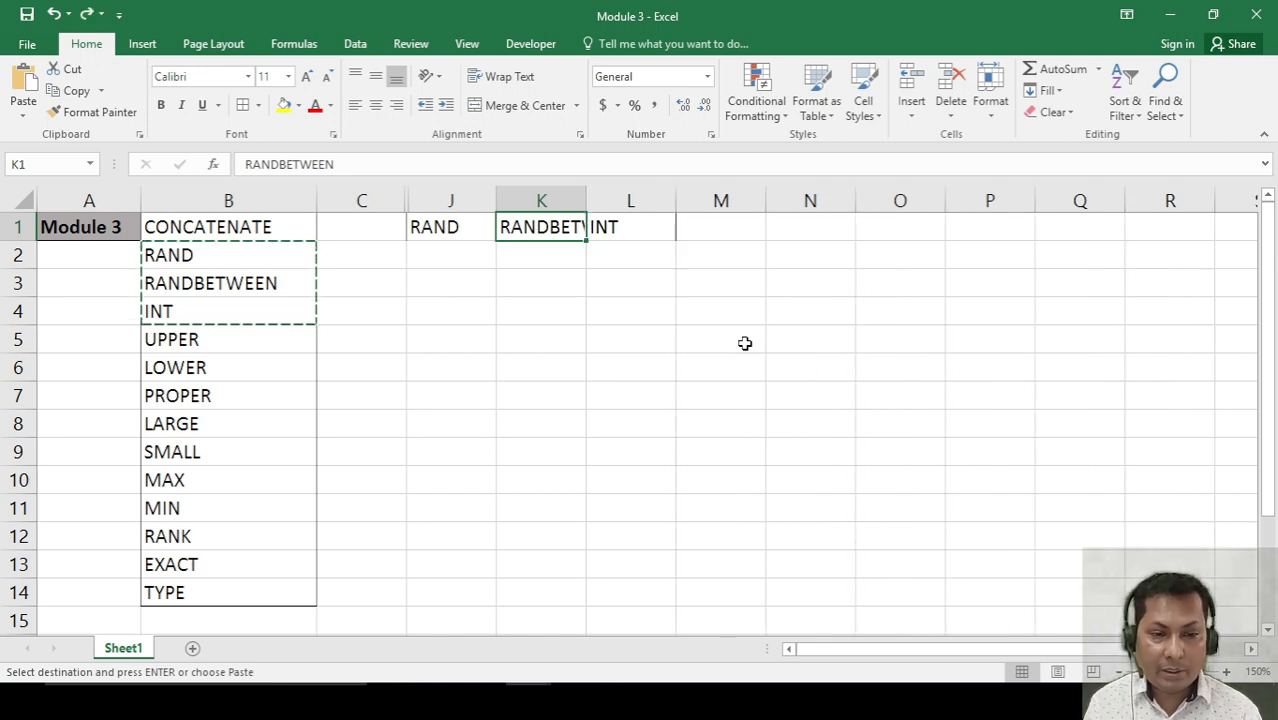
key("ctrl+z")
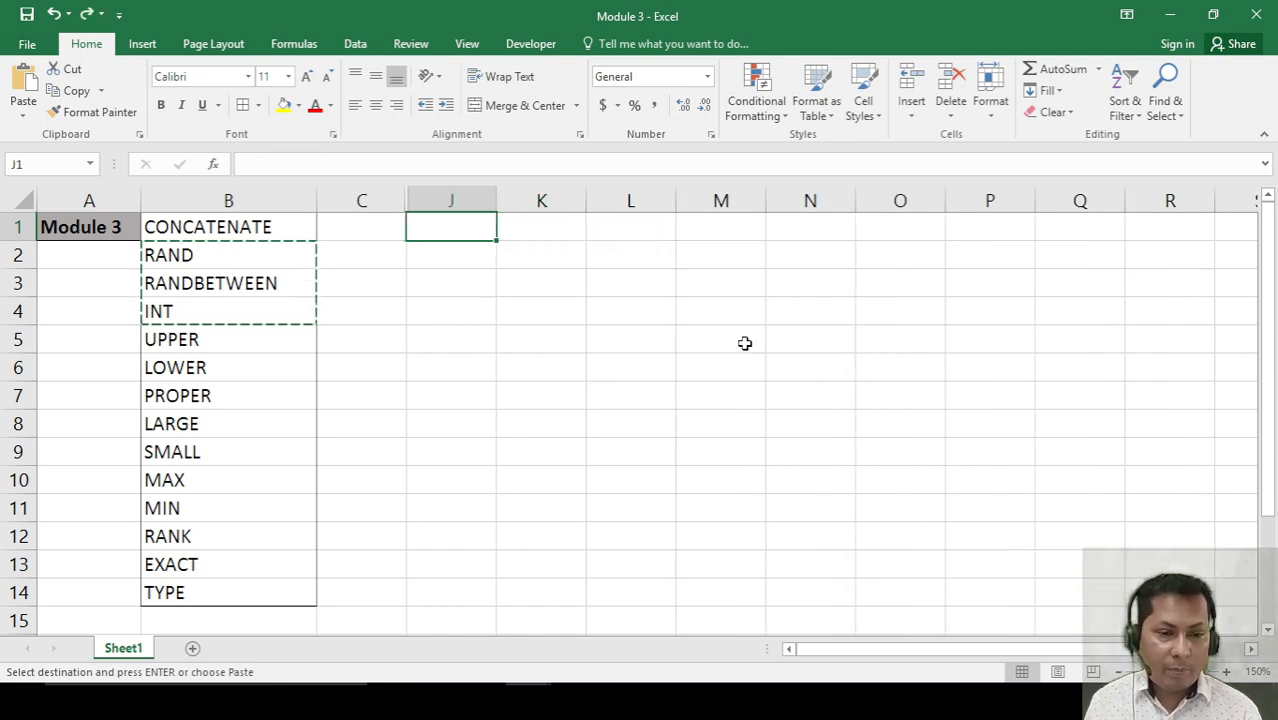
Paste the copied function names transposed across J1:L1 and autofit column K to its heading.
key("alt+e")
key("s")
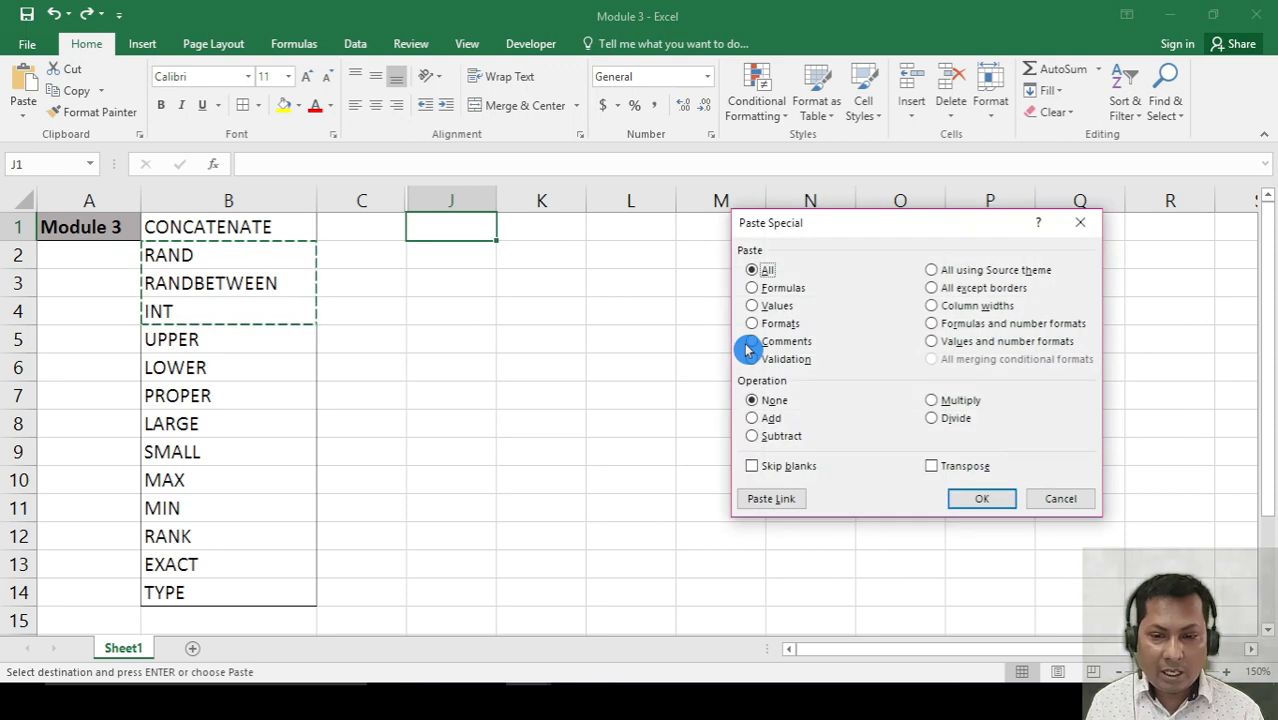
key("e")
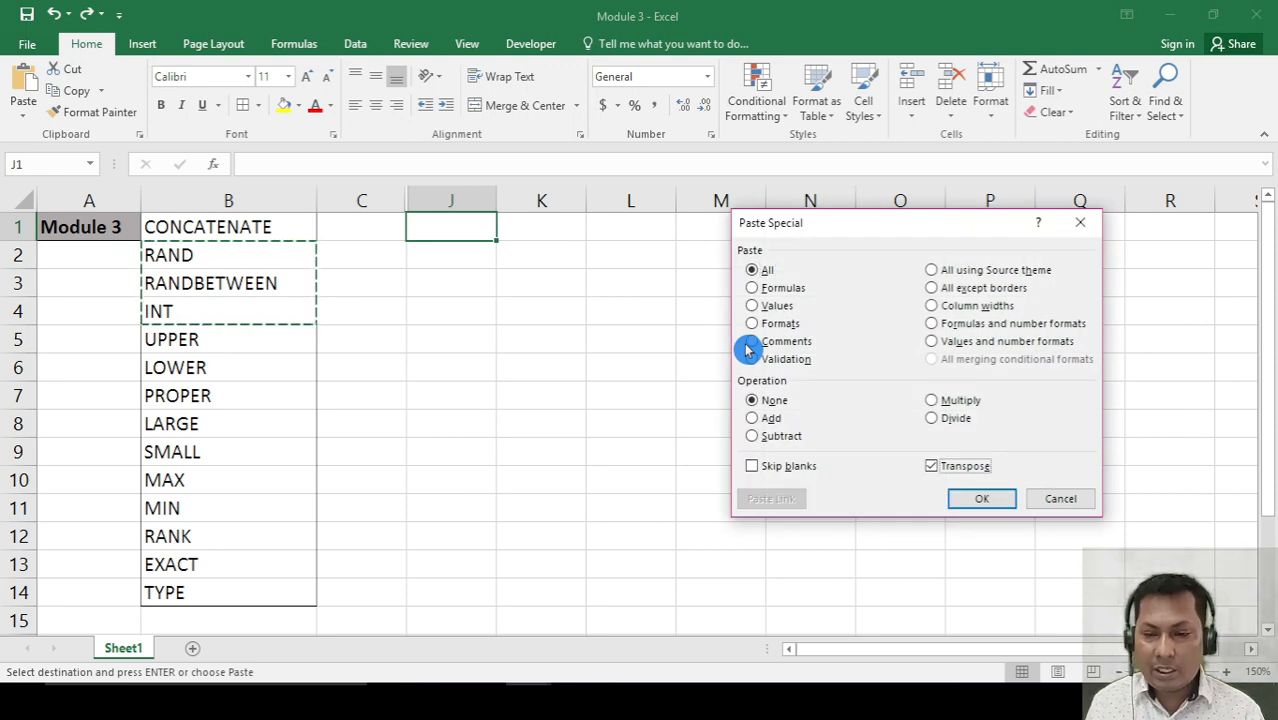
key("Return")
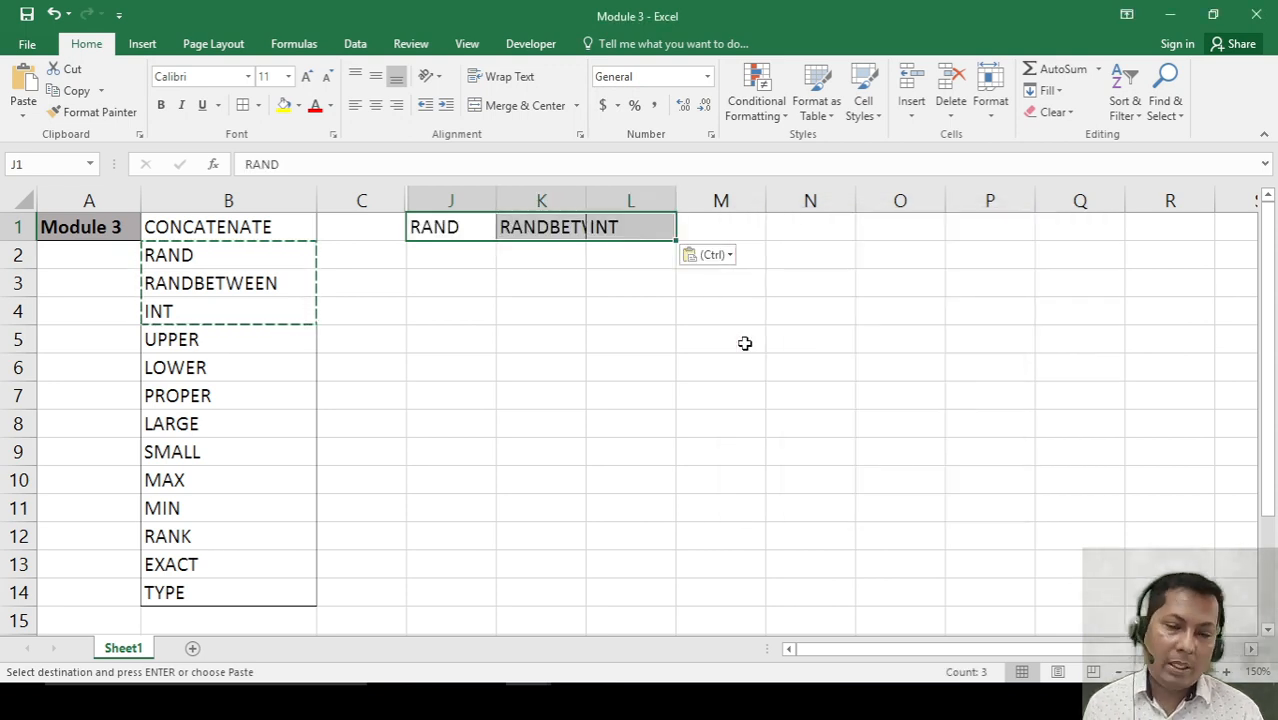
double_click(587, 200)
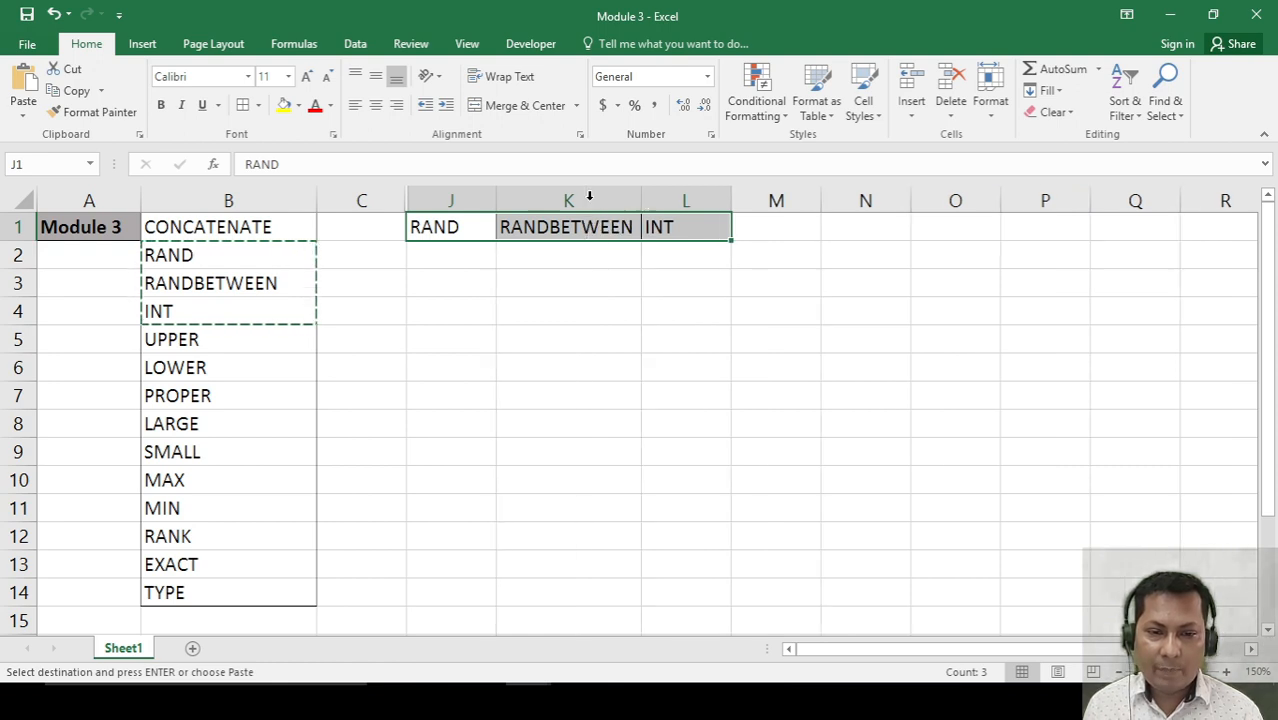
Enter the formula =RAND() in J2 under the RAND heading.
left_click(648, 308)
left_click(466, 255)
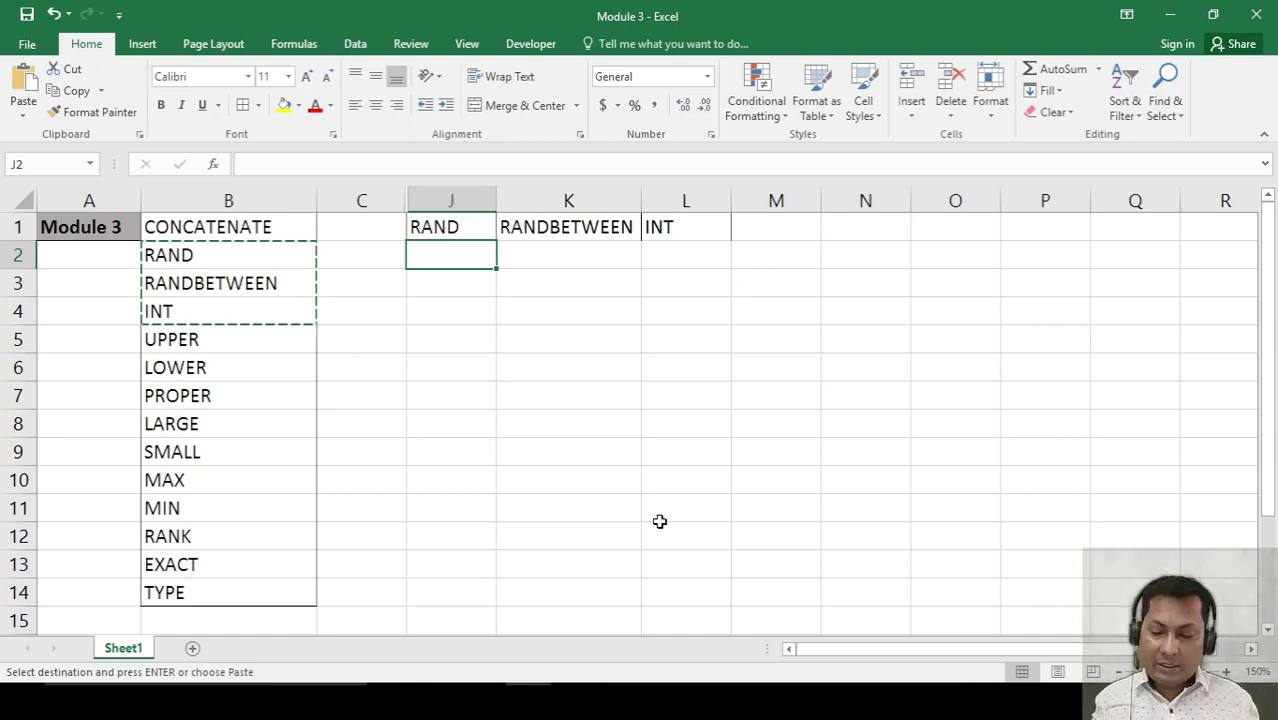
type("=")
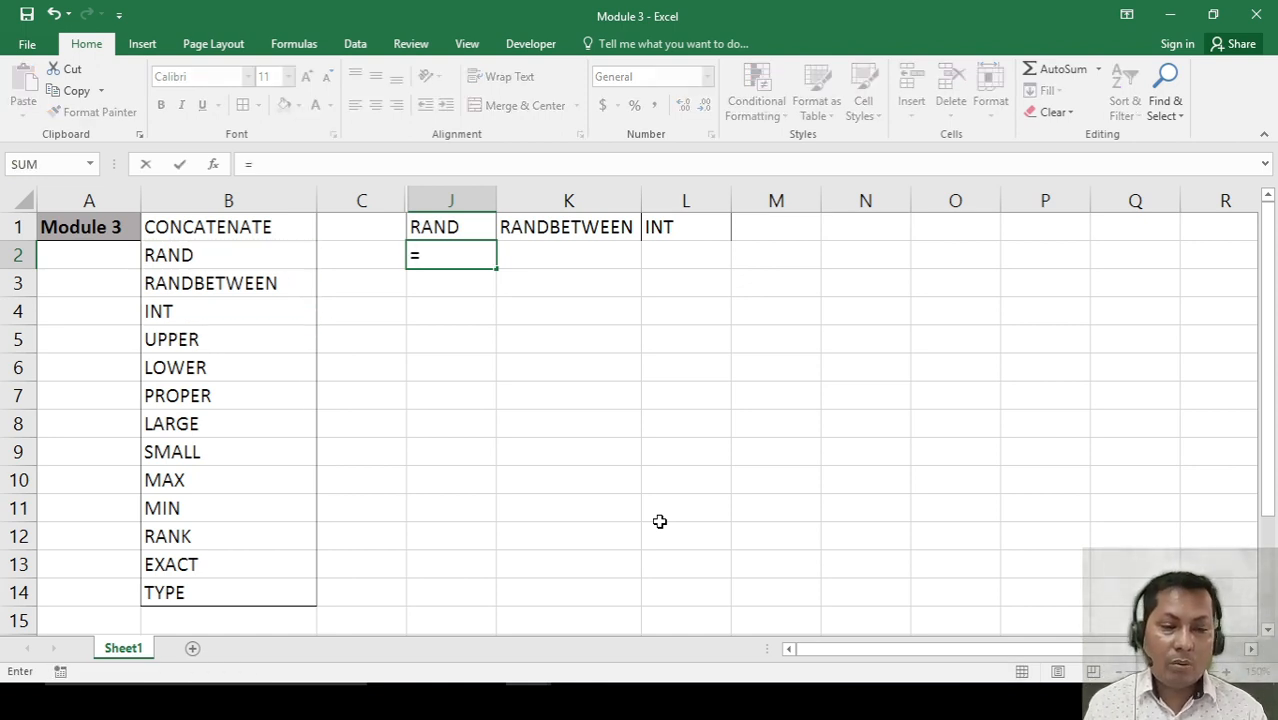
type("rand()")
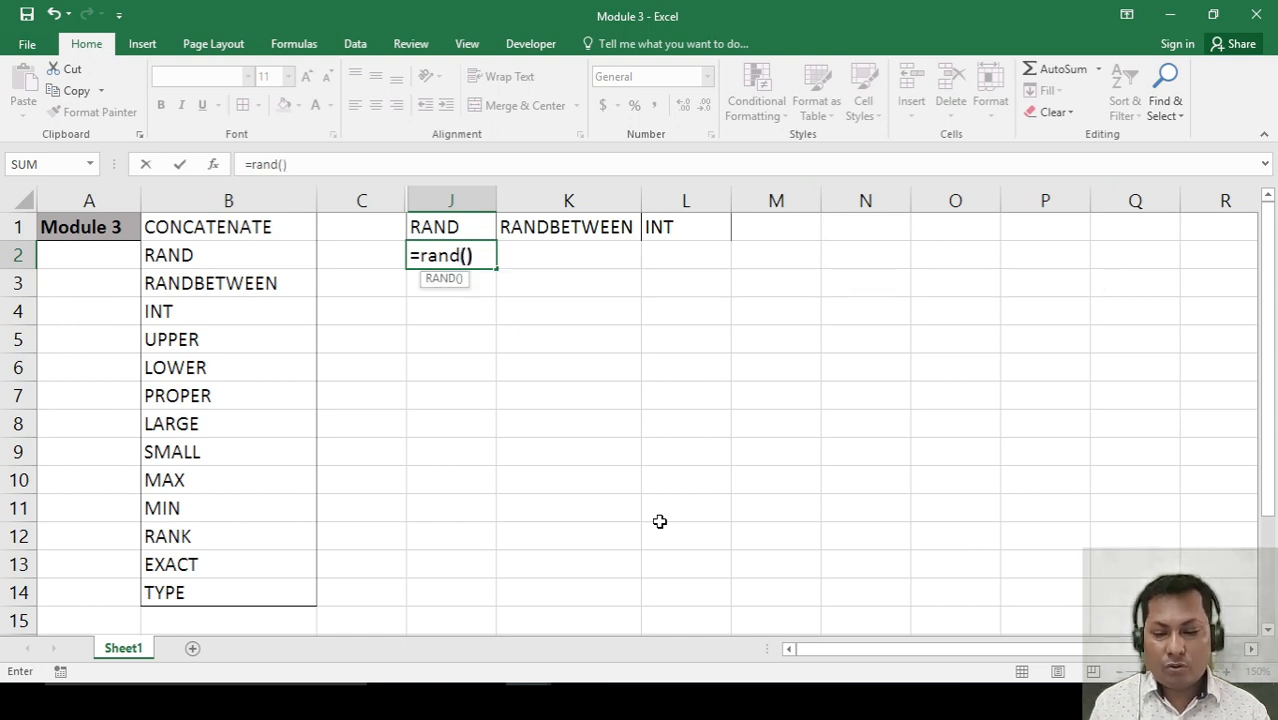
key("Return")
key("Up")
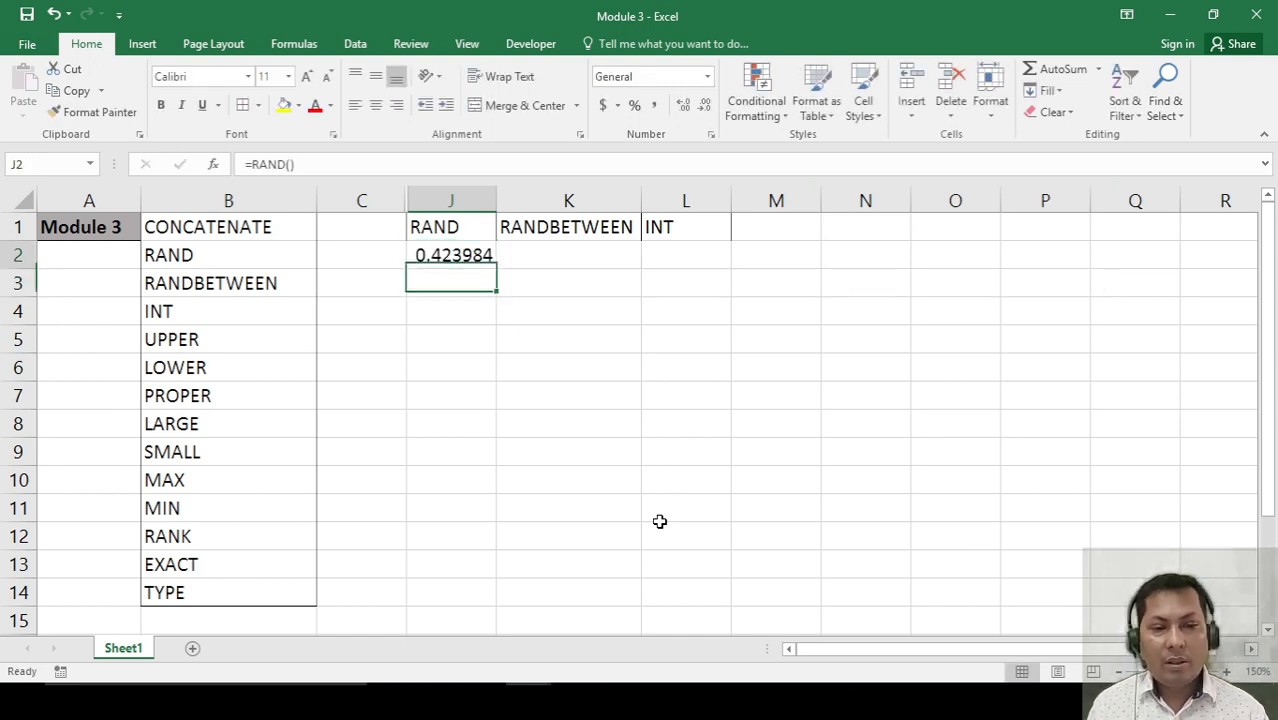
Copy the RAND formula from J2 down through J12.
key("ctrl+c")
key("shift+Down")
key("shift+Down")
key("shift+Down")
key("shift+Down")
key("shift+Down")
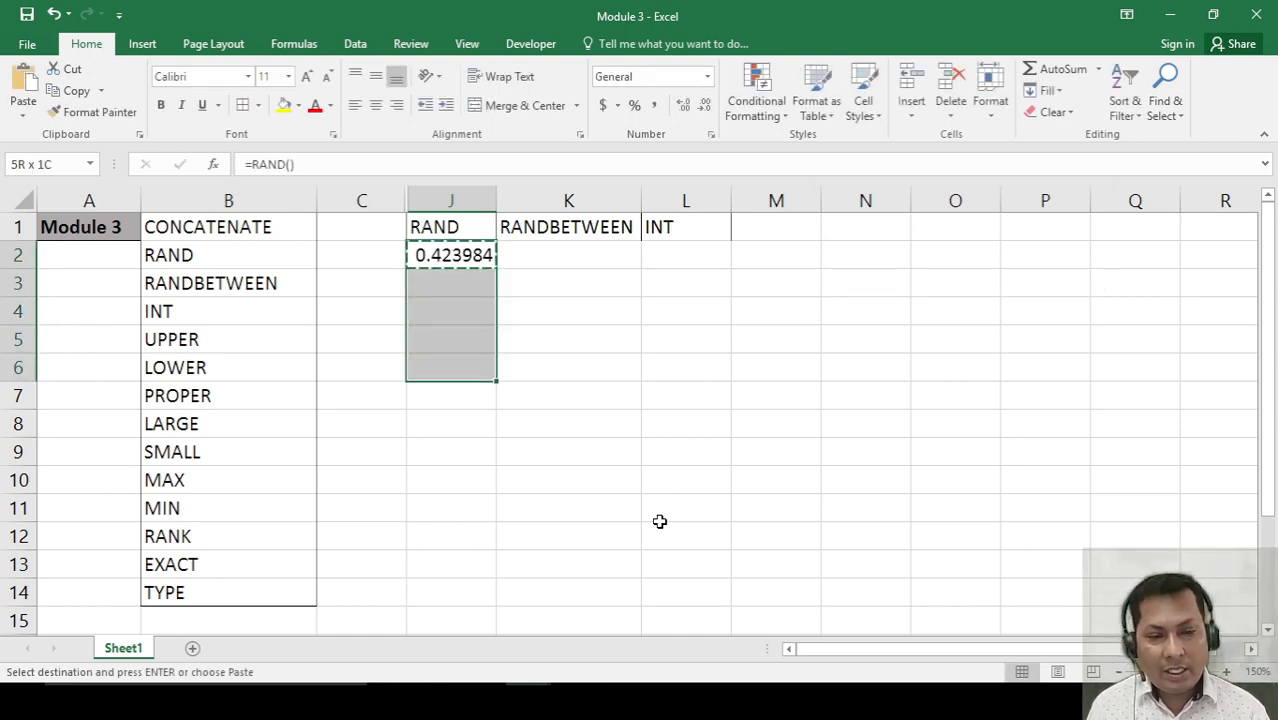
key("shift+Down")
key("shift+Down")
key("shift+Down")
key("shift+Down")
key("shift+Down")
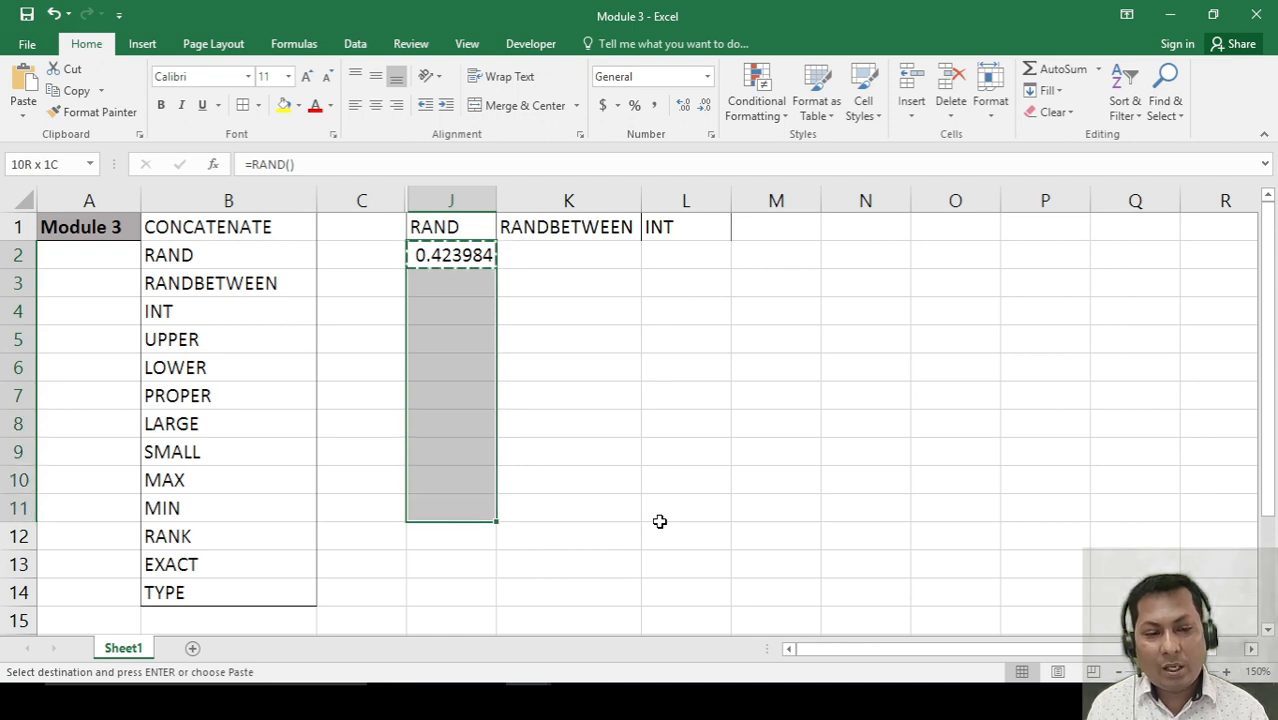
key("Return")
key("Down")
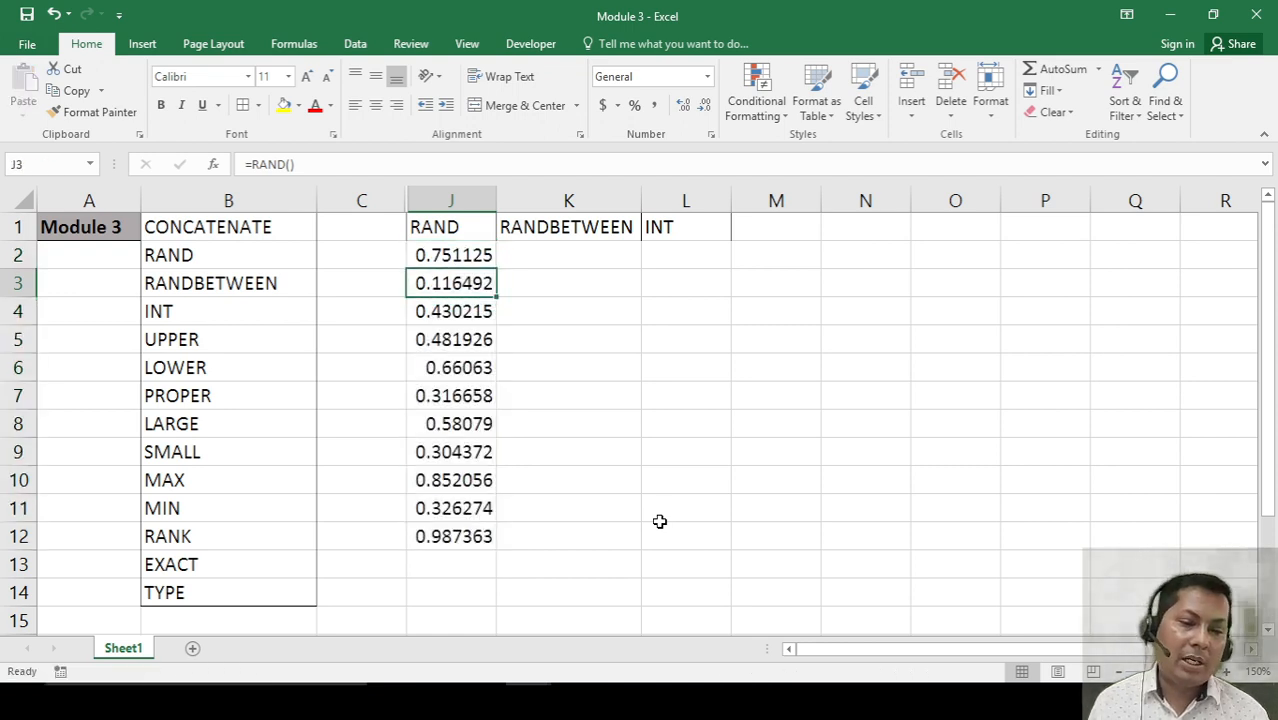
Re-enter the unchanged RAND formulas in J4 and J2 to regenerate the random numbers in column J.
key("Up")
key("Down")
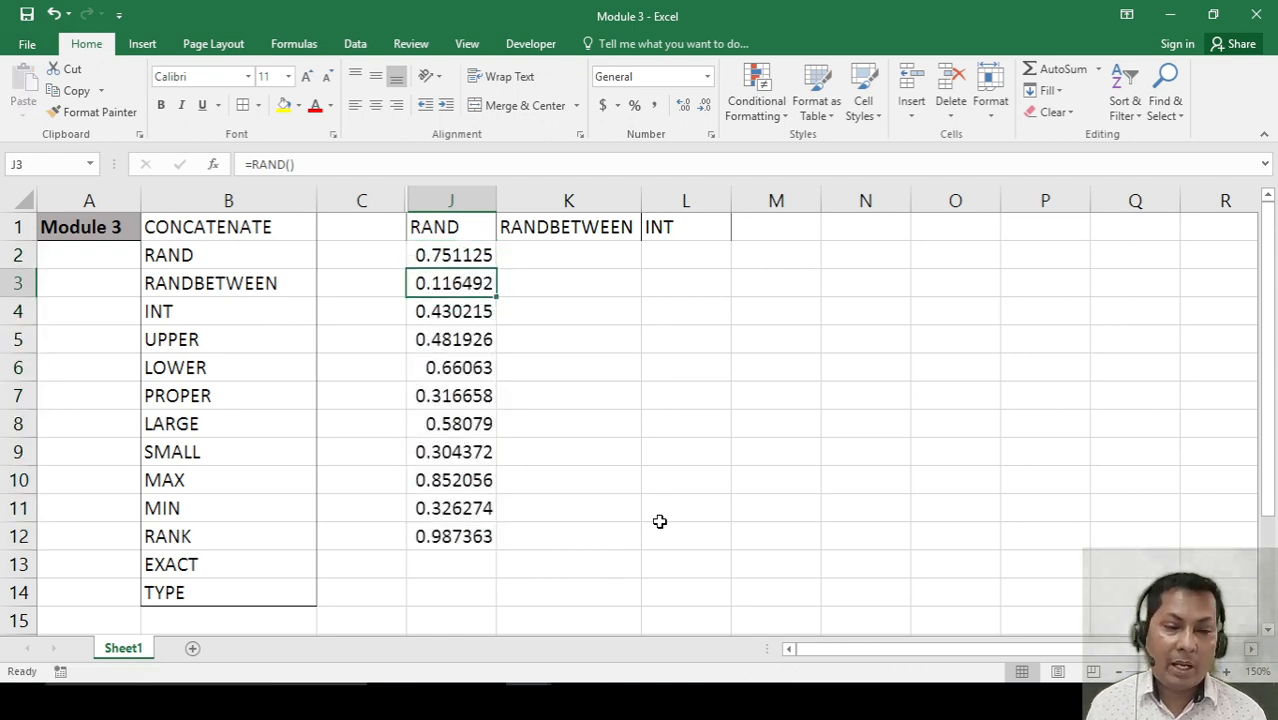
key("Down")
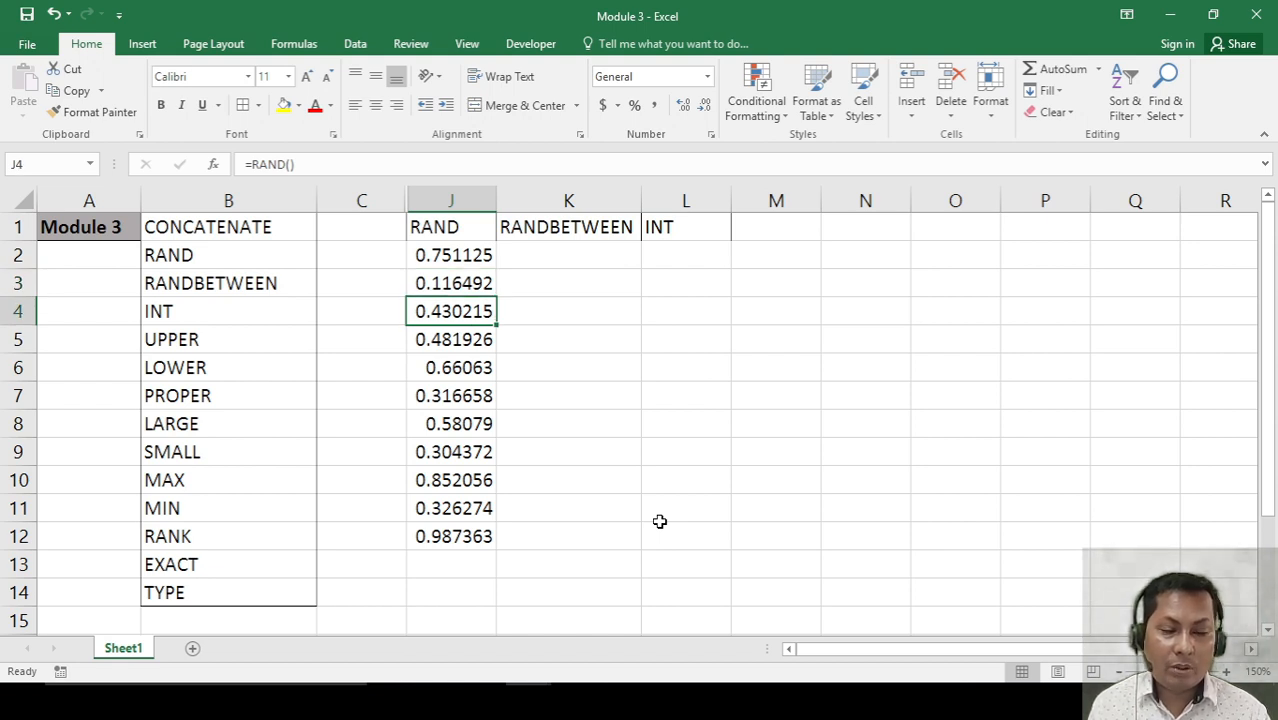
key("XF86MonBrightnessDown")
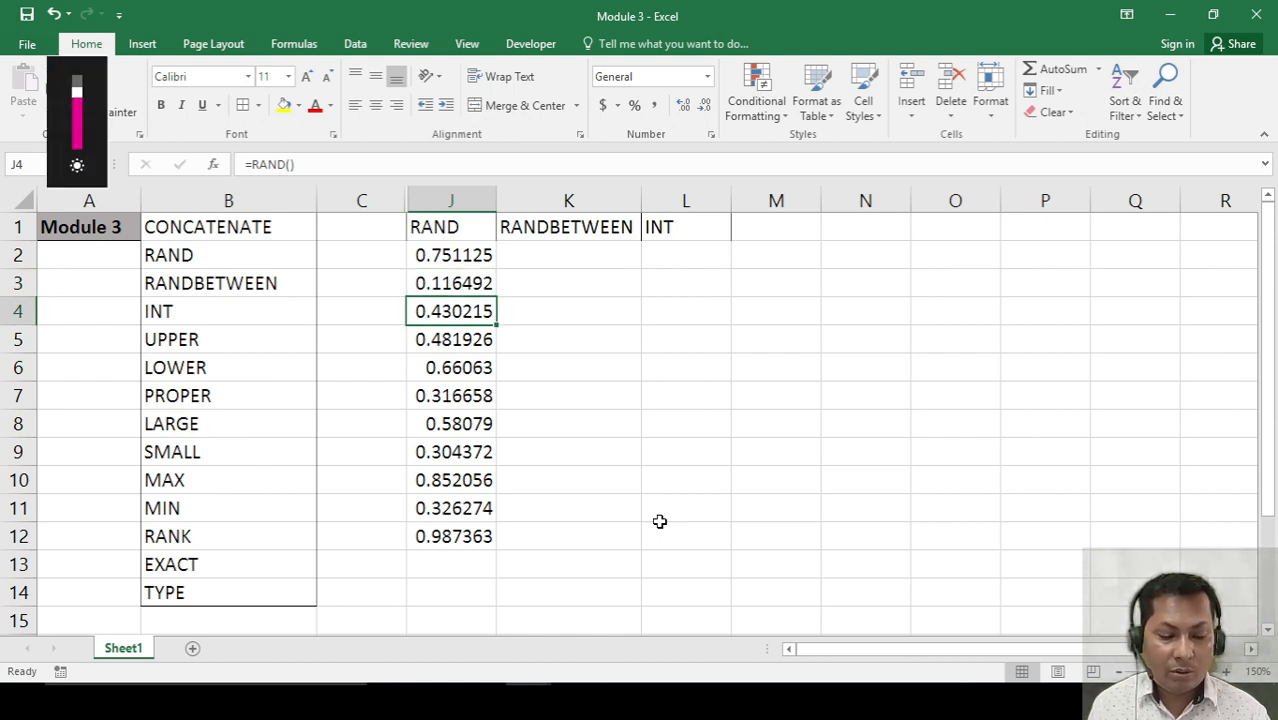
key("XF86MonBrightnessUp")
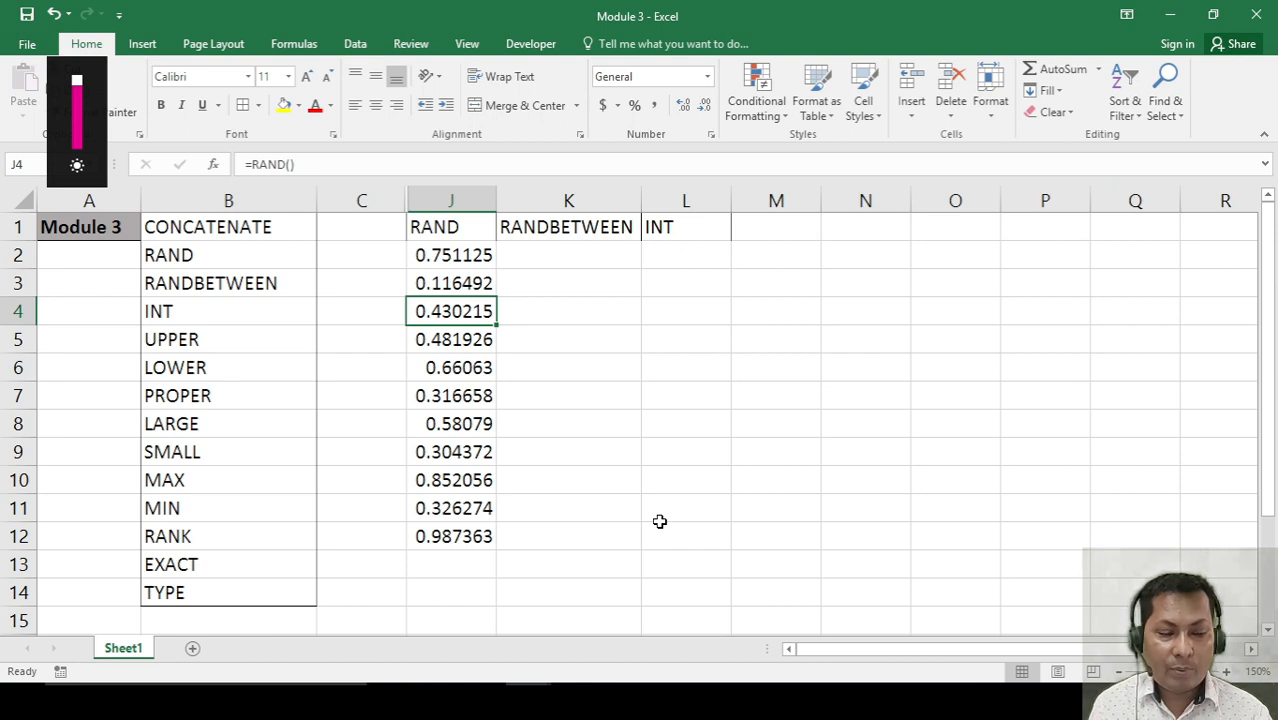
key("F2")
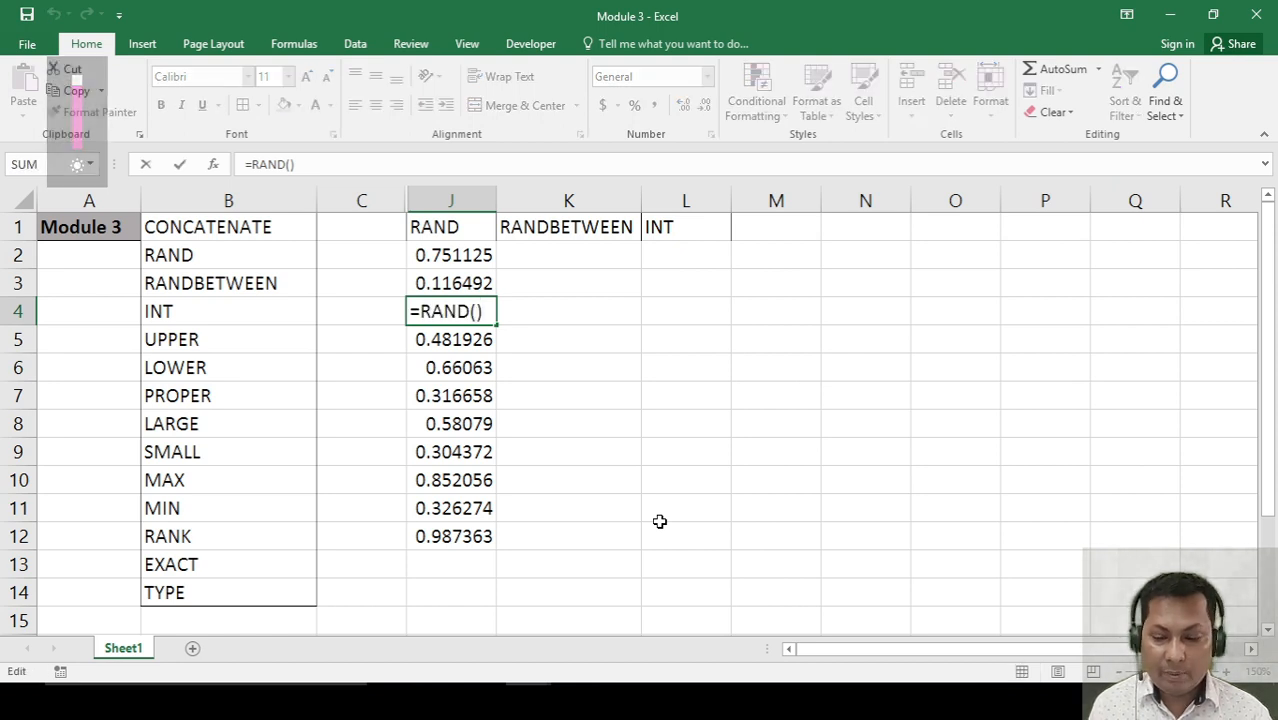
key("Return")
key("Up")
key("Up")
key("Up")
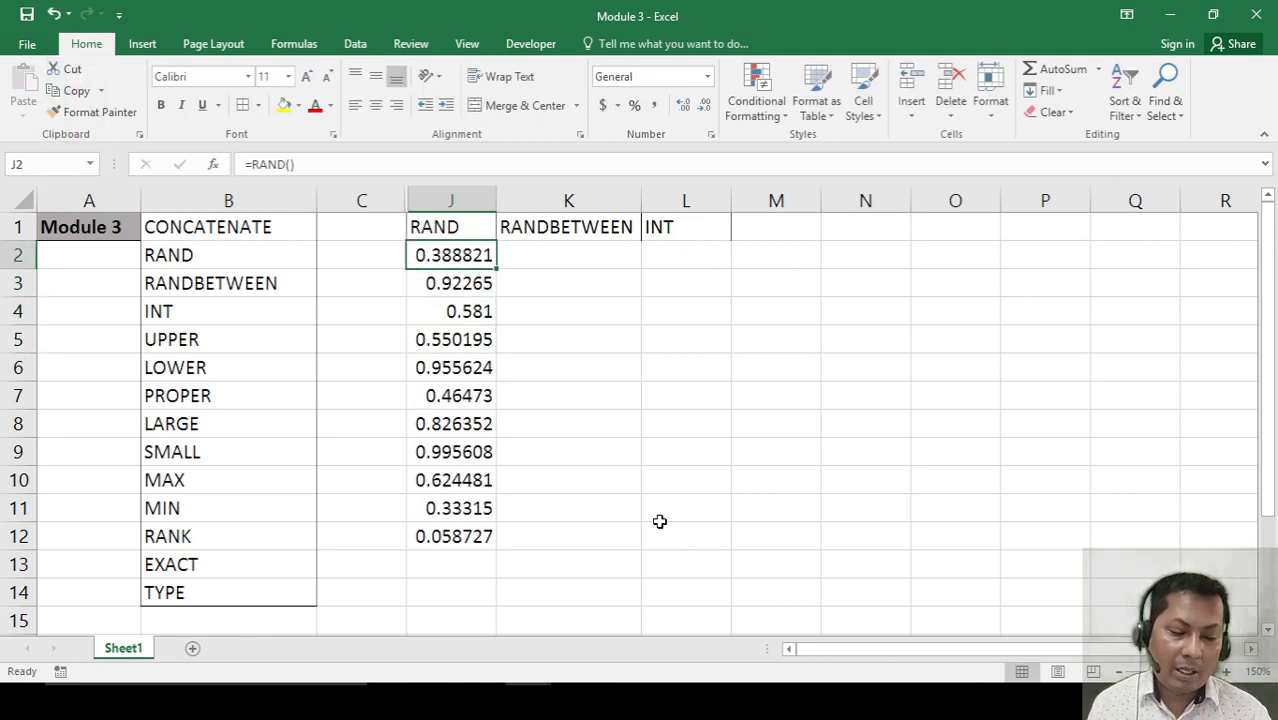
key("F2")
key("Return")
key("Down")
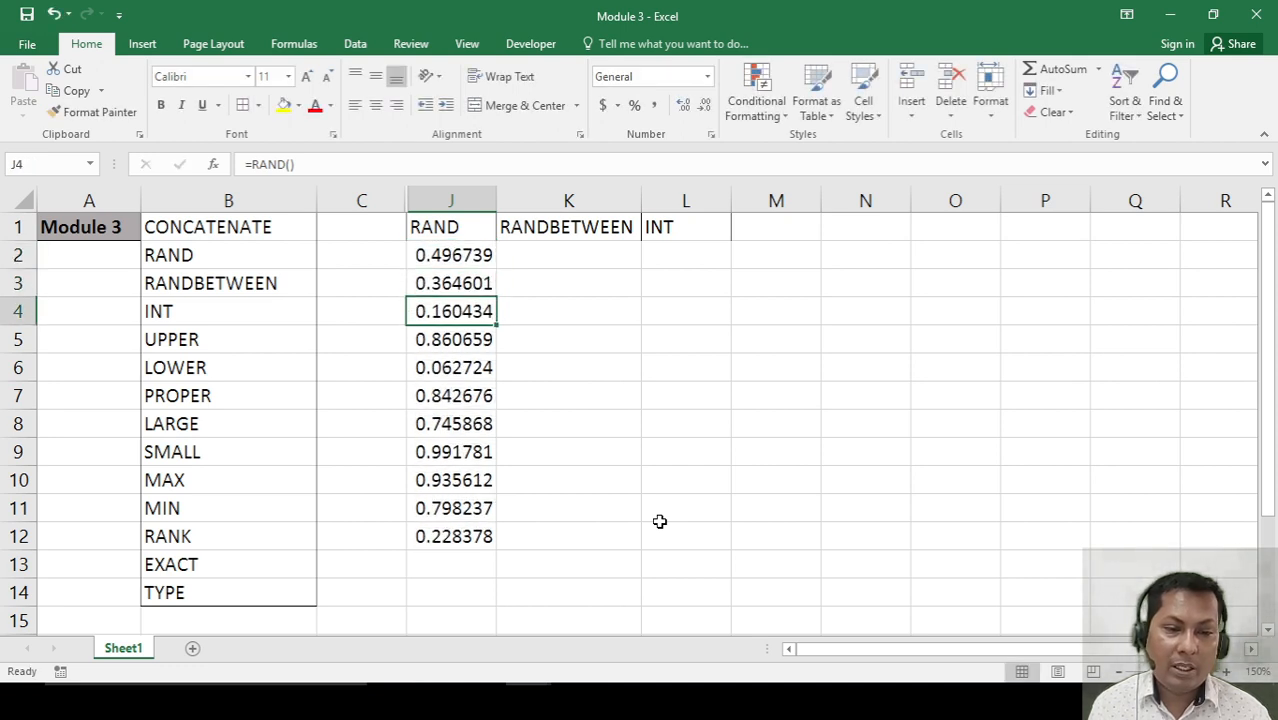
Examine the random decimals that RAND generates in J2:J12.
key("Up")
key("Up")
key("Down")
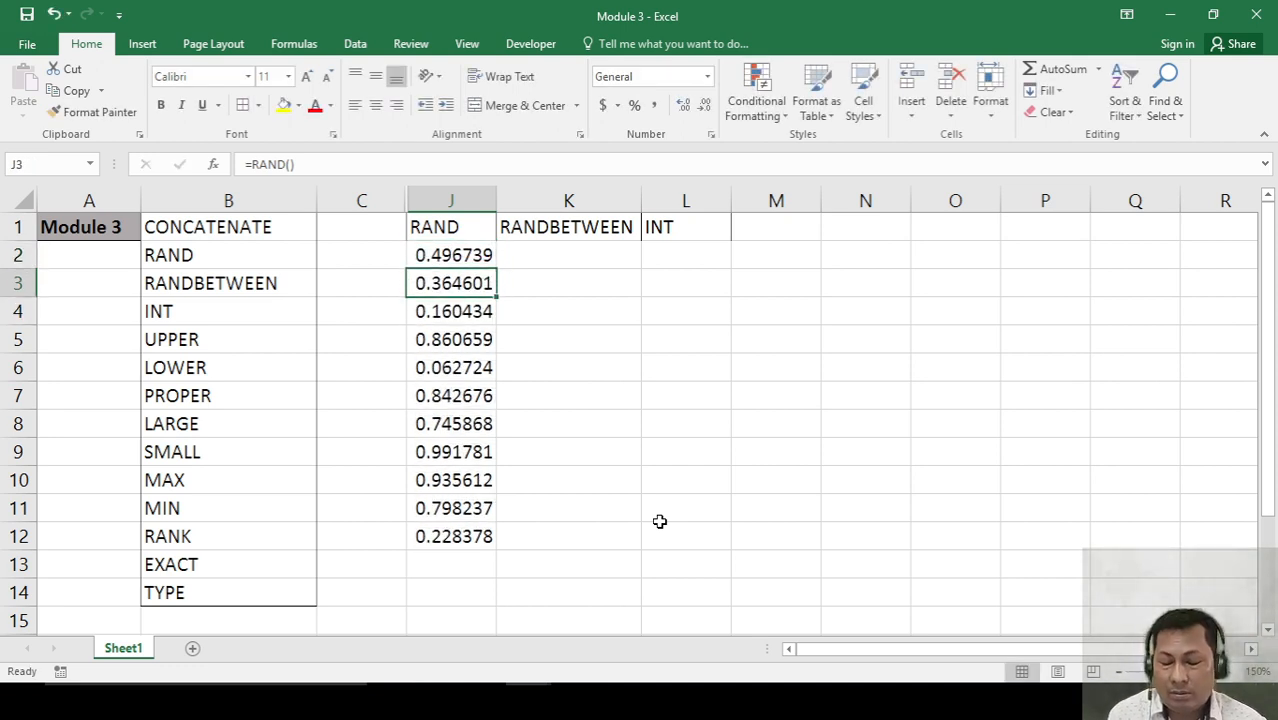
left_click(571, 540)
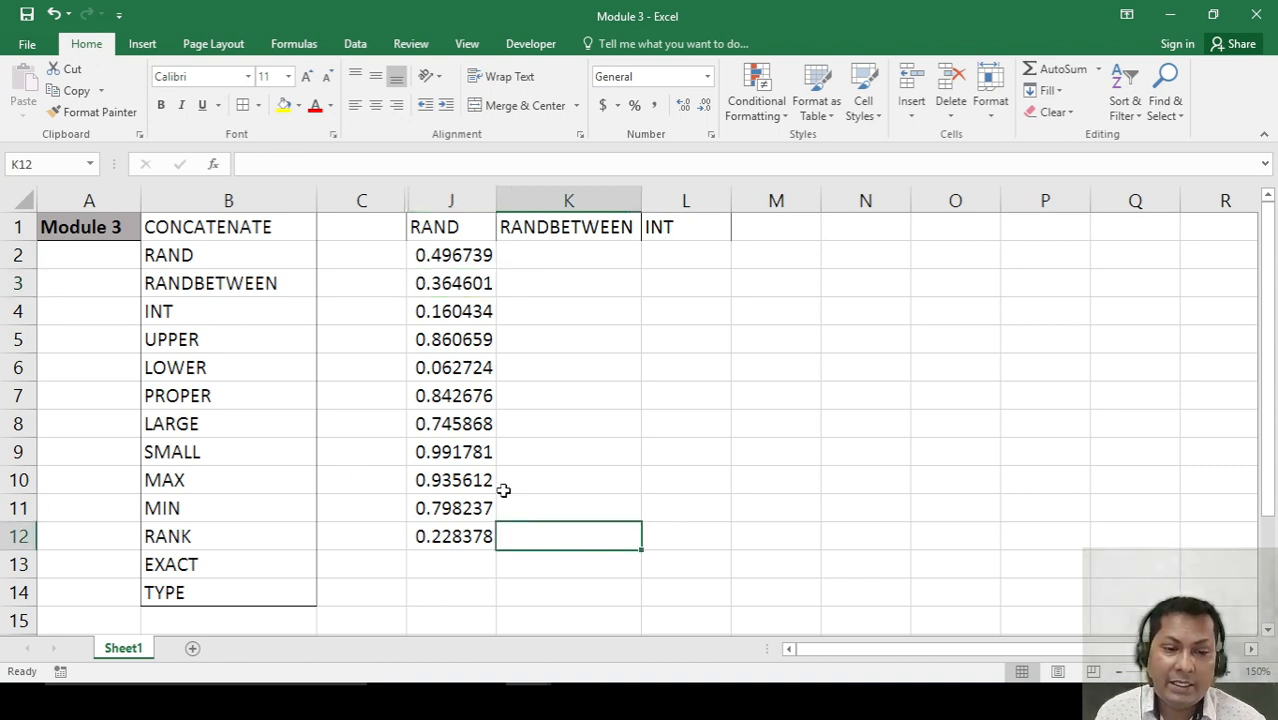
left_click(466, 449)
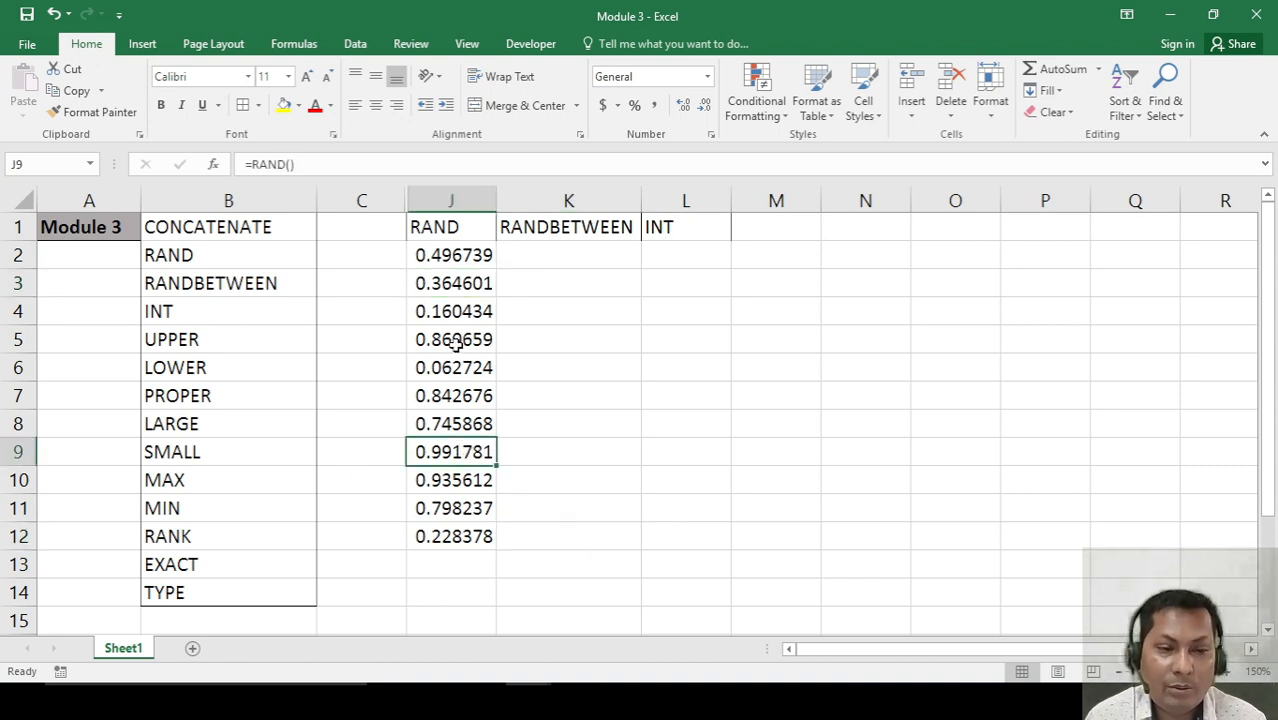
left_click_drag(460, 325, 477, 535)
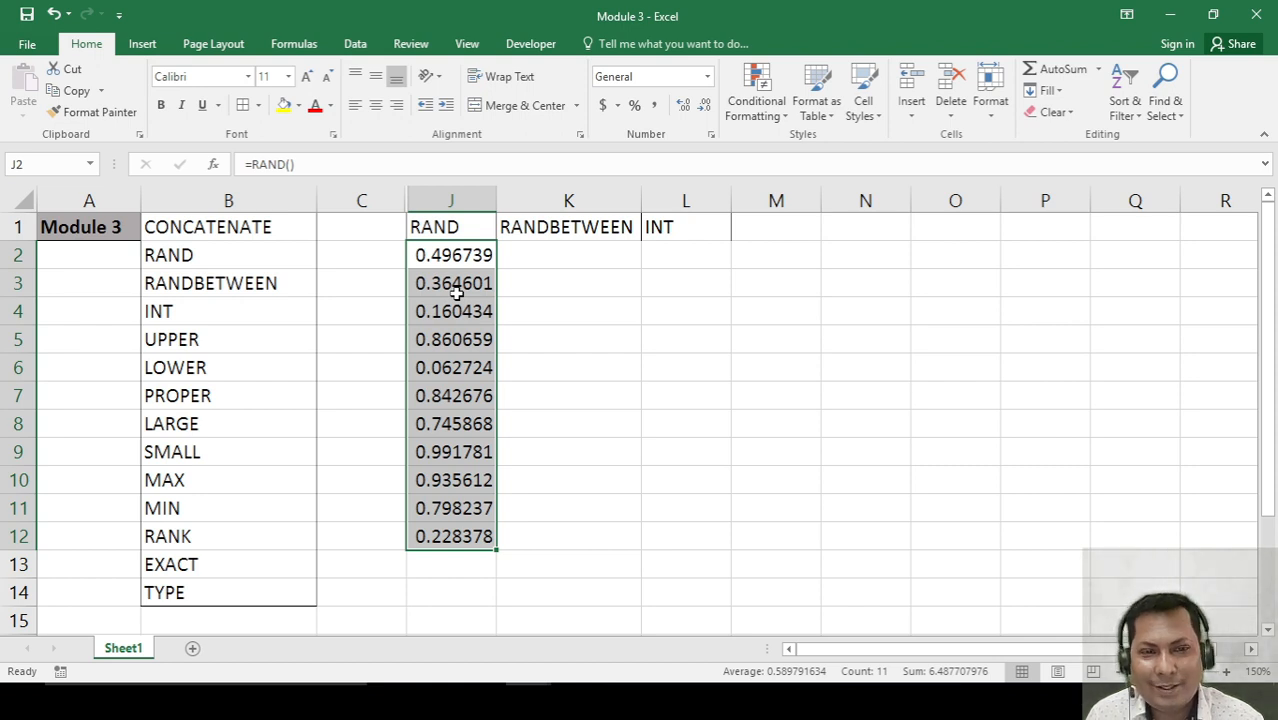
left_click(603, 311)
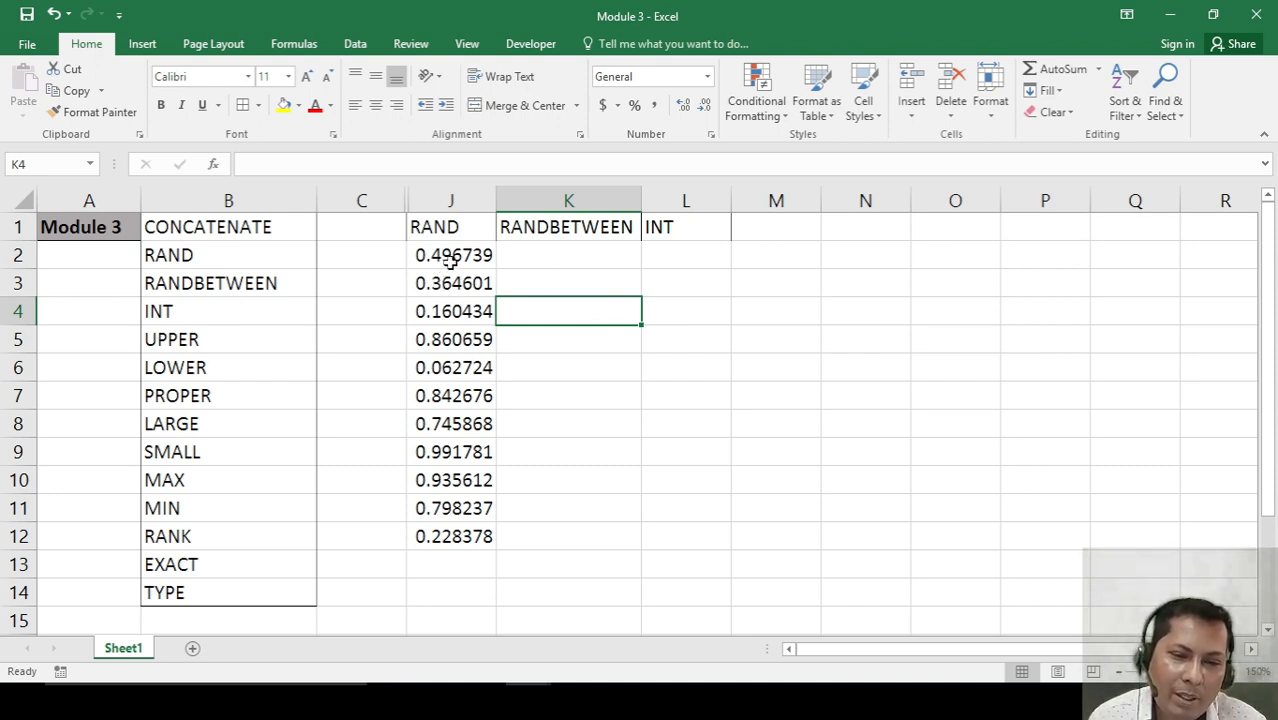
left_click_drag(452, 258, 474, 536)
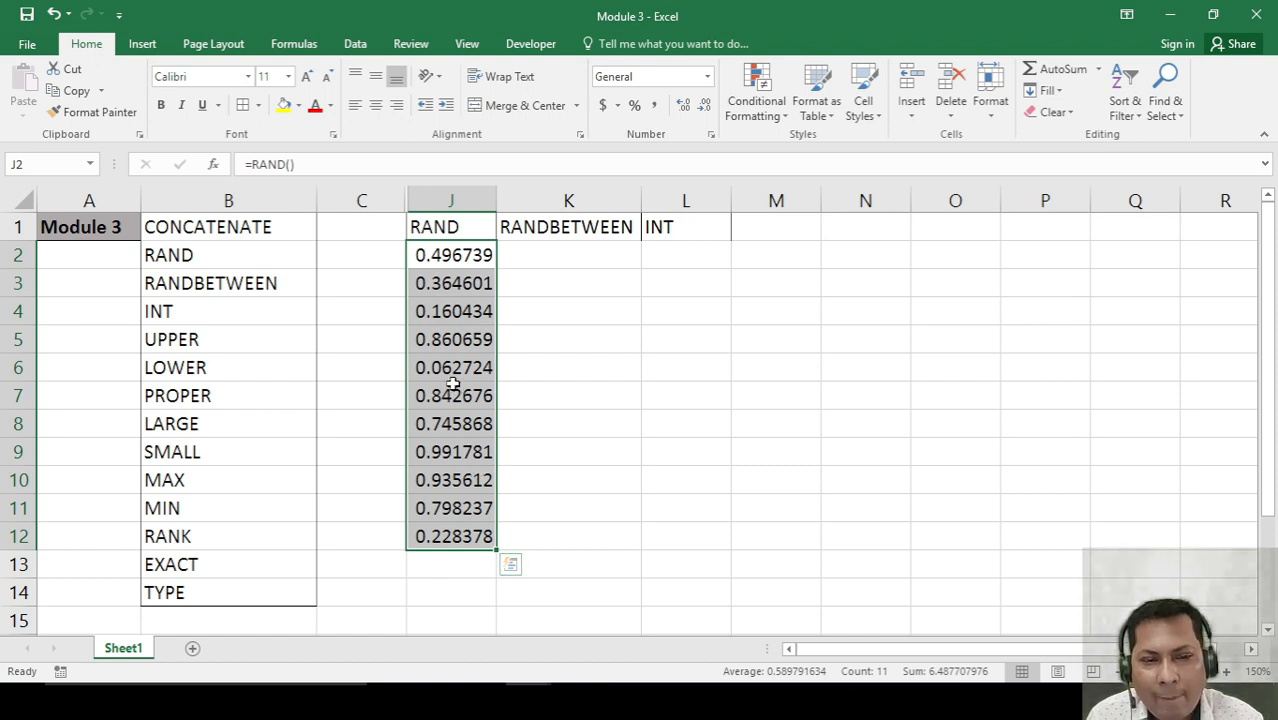
left_click(452, 256)
left_click_drag(452, 256, 472, 424)
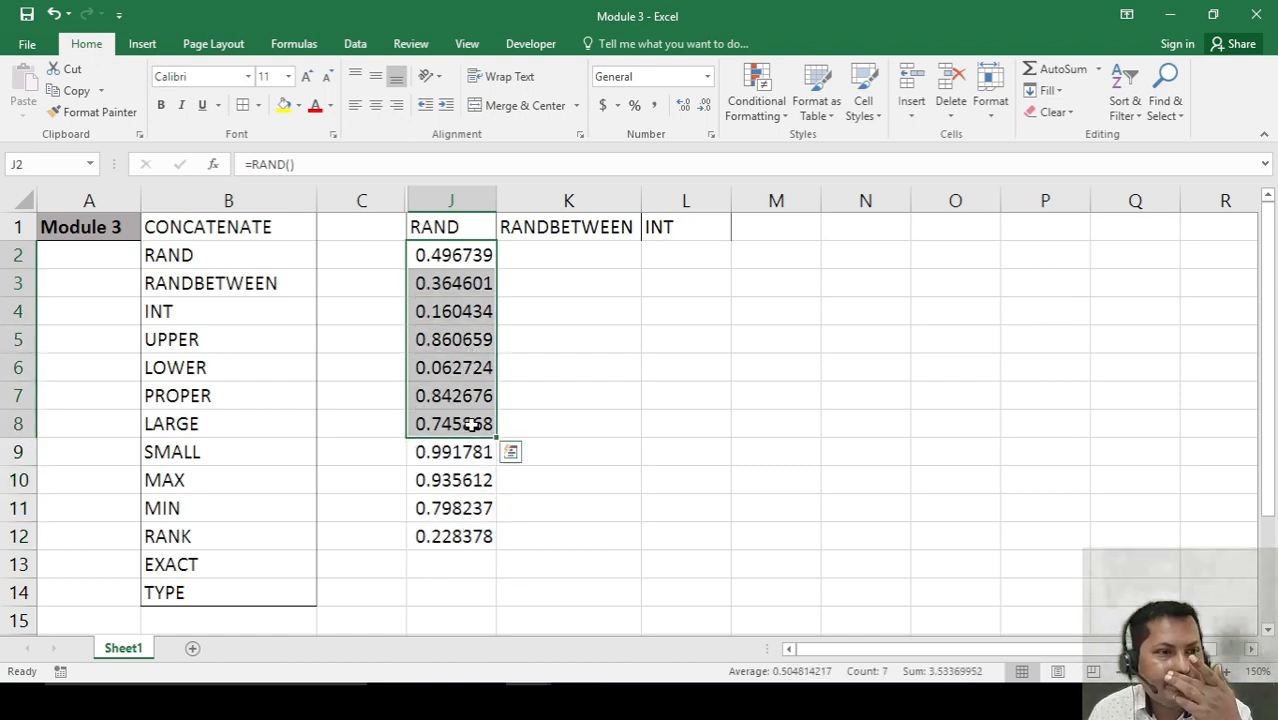
left_click(472, 289)
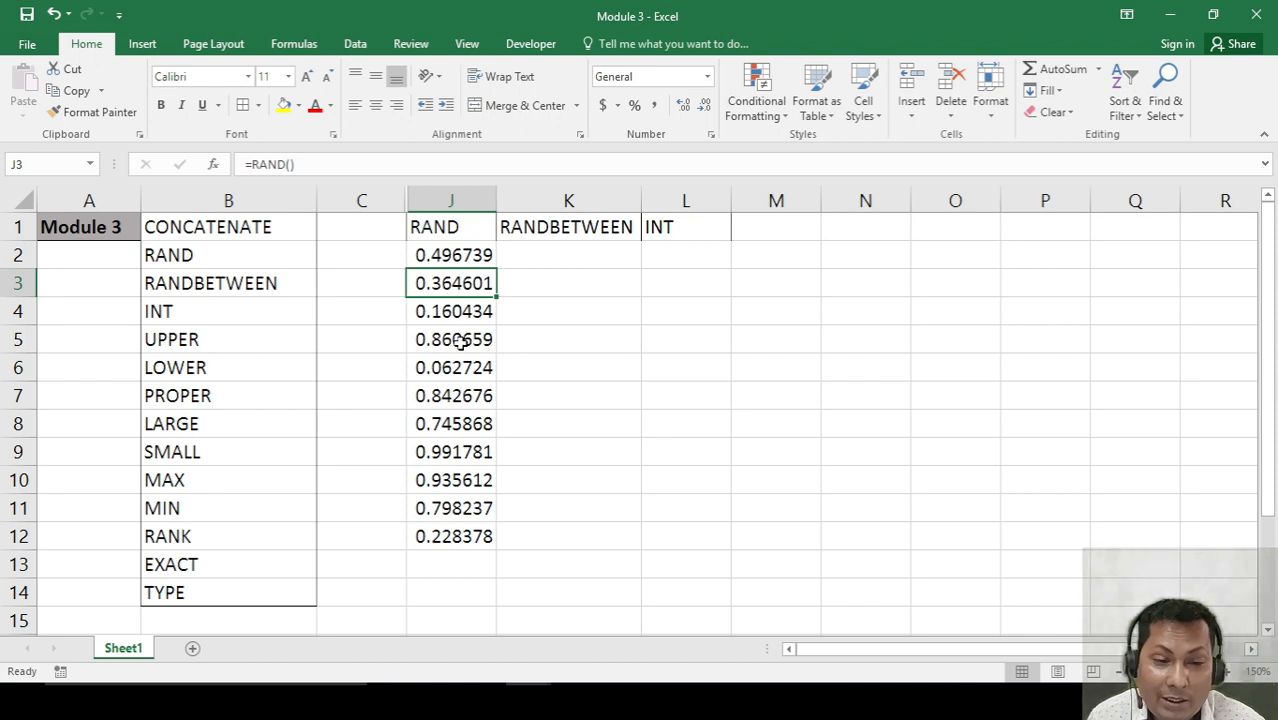
left_click(443, 318)
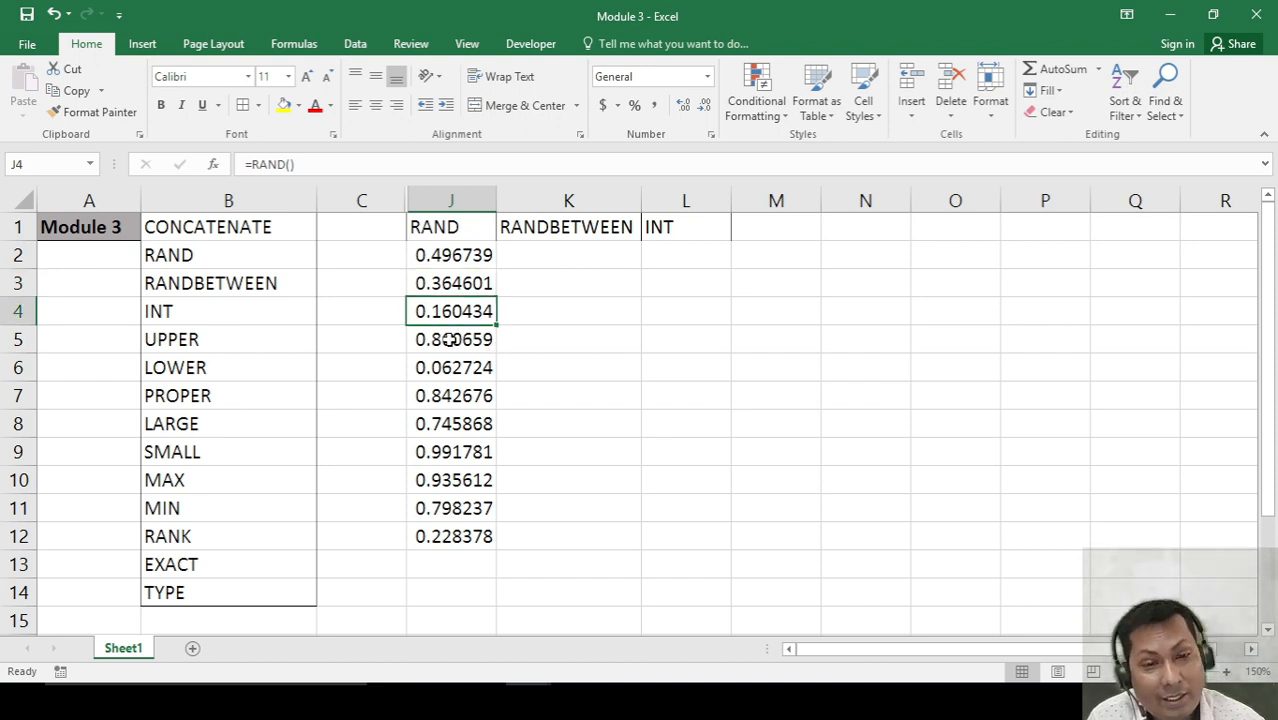
left_click(450, 260)
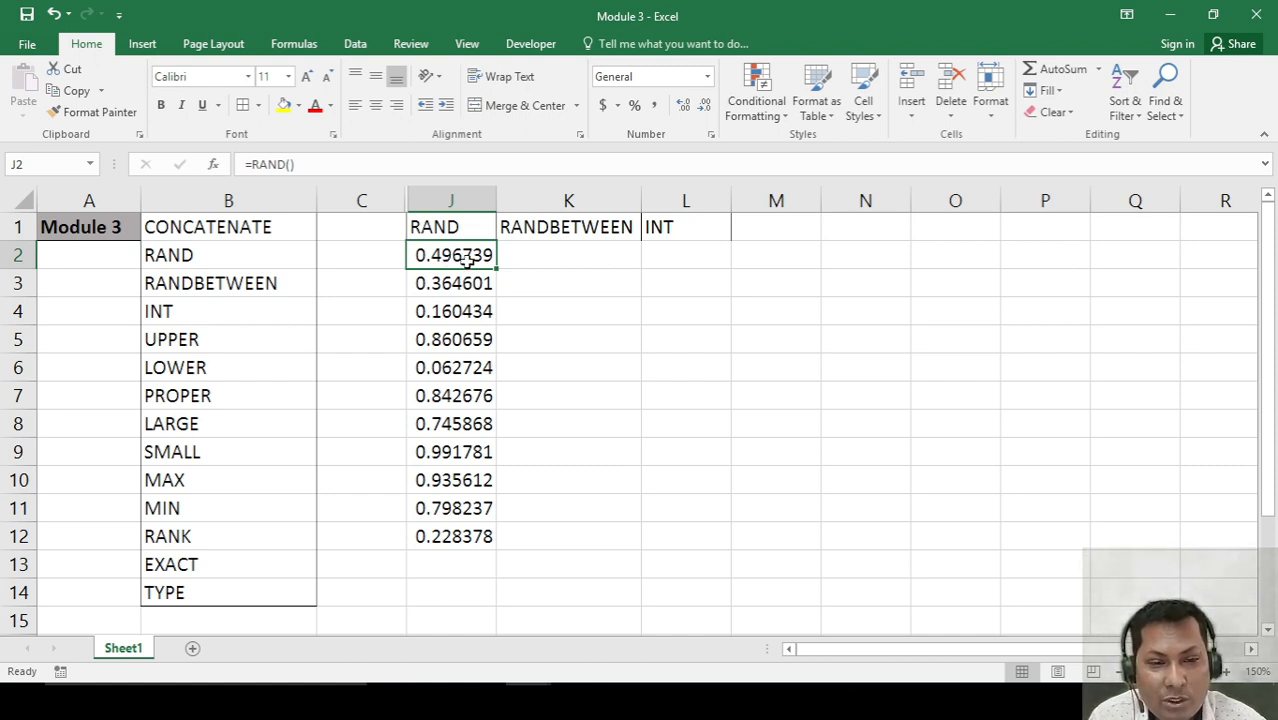
Select the RAND results in J2:J12 and review them as a block.
left_click(467, 301)
left_click(458, 263)
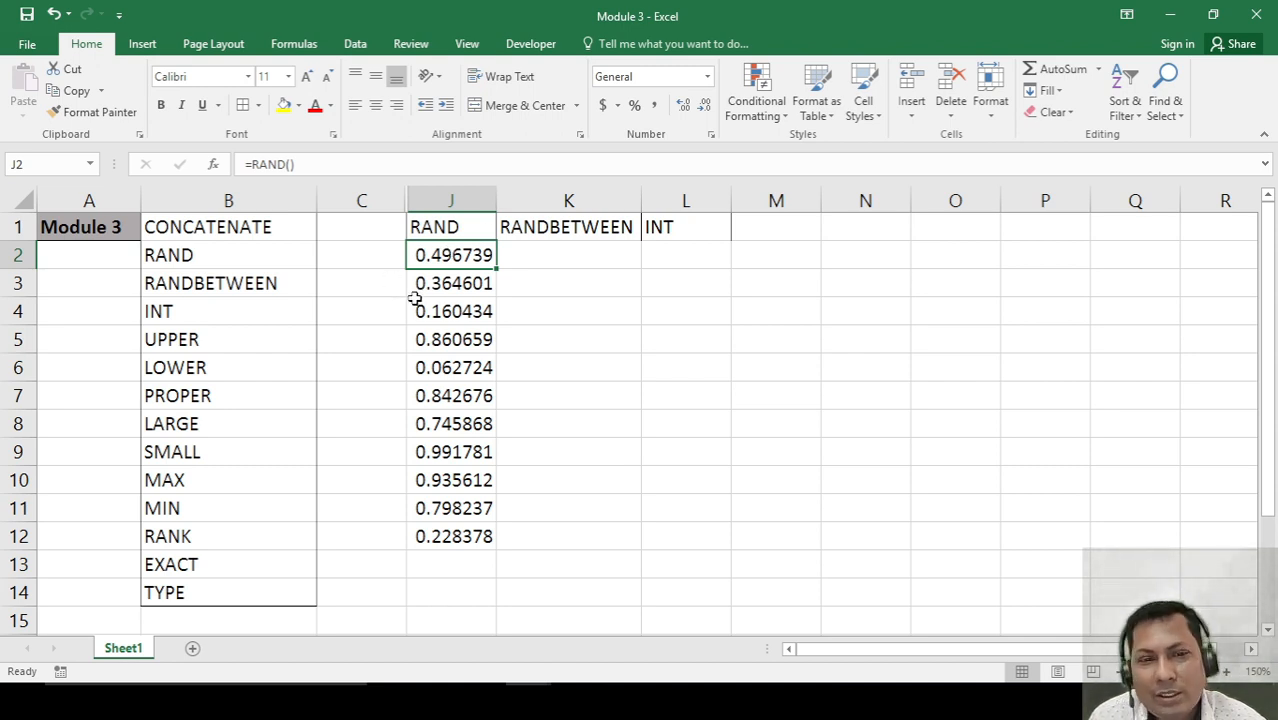
left_click_drag(368, 258, 469, 530)
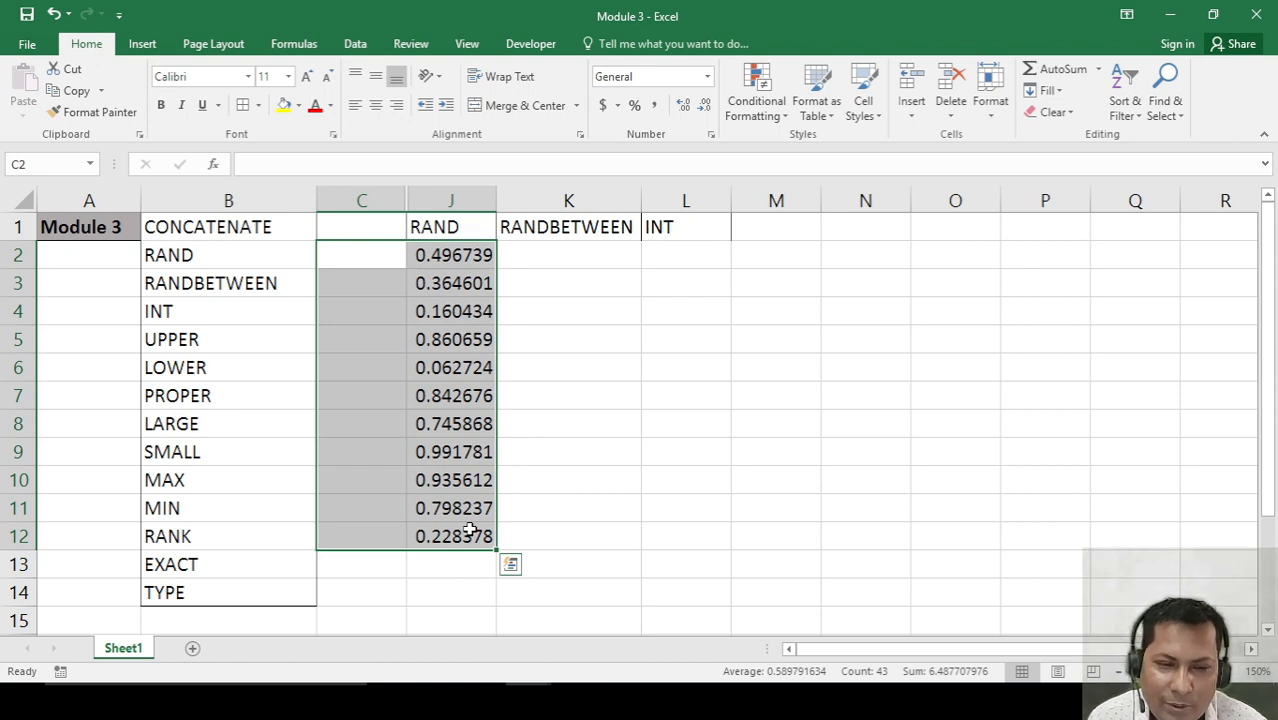
left_click(456, 566)
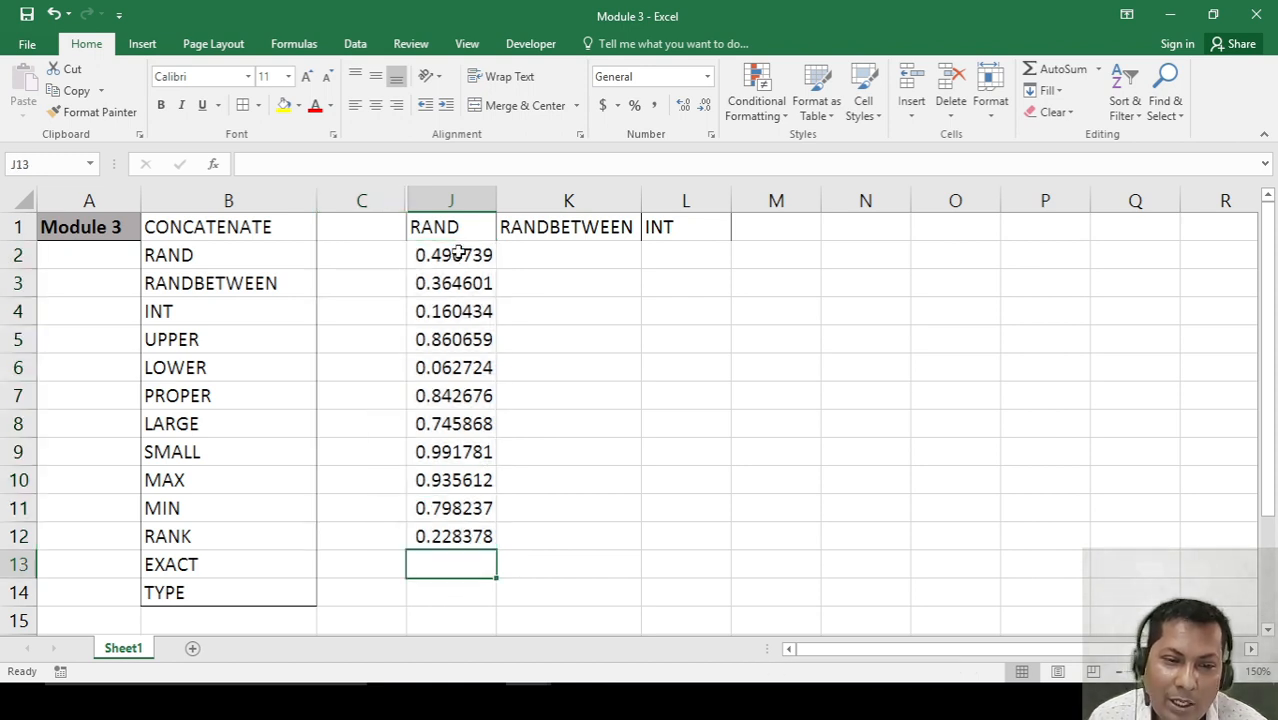
left_click_drag(458, 252, 485, 562)
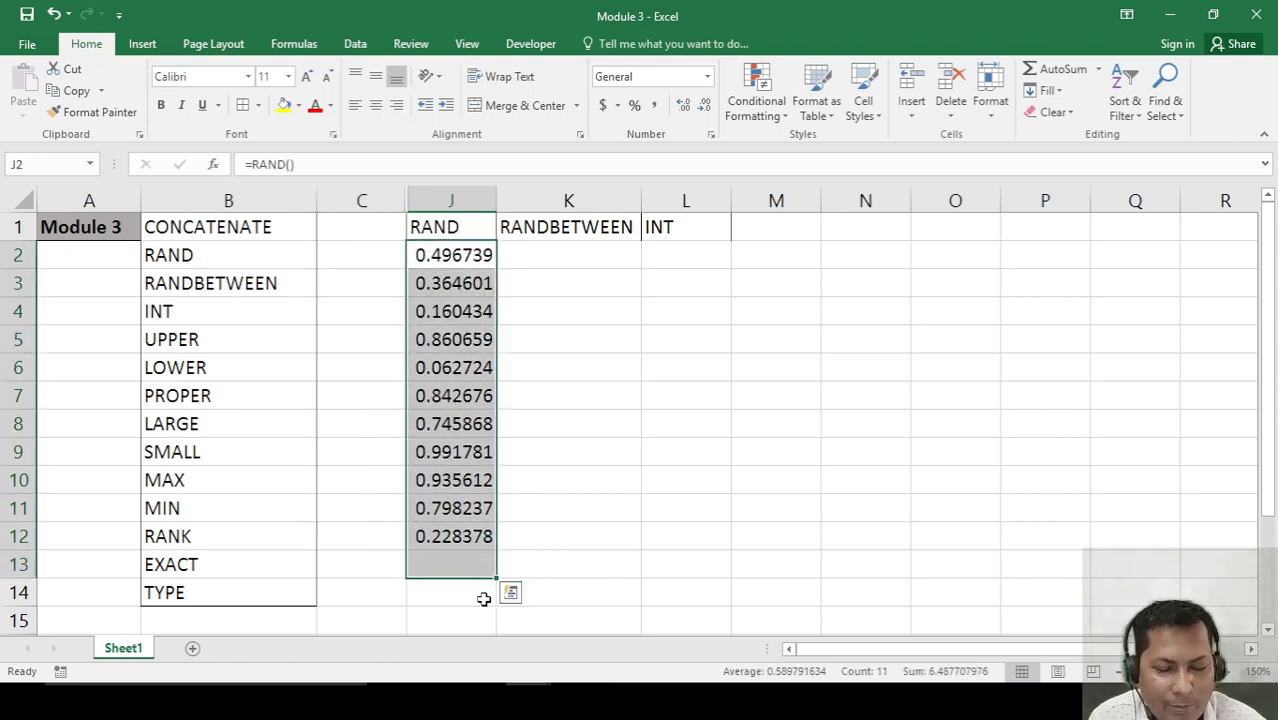
left_click(483, 598)
left_click_drag(452, 256, 469, 536)
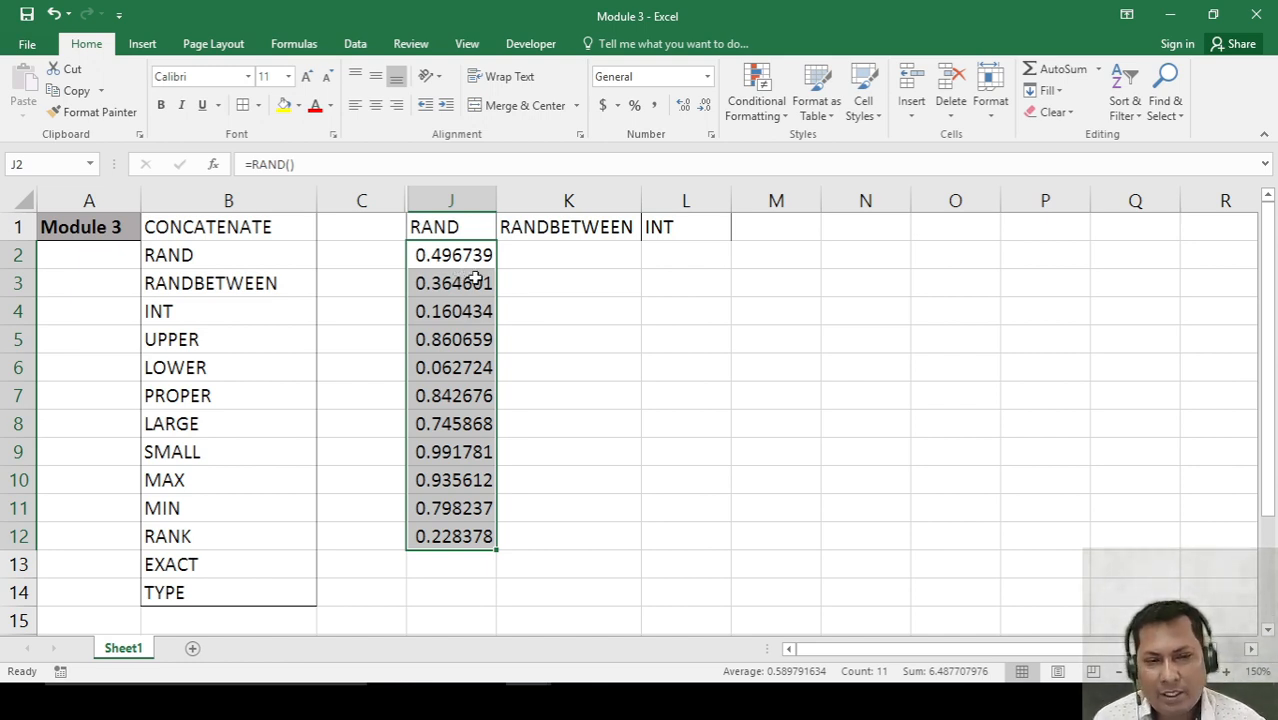
Widen column K slightly and enter =RANDBETWEEN(100,1000) in K2 under the RANDBETWEEN heading.
left_click_drag(643, 199, 650, 200)
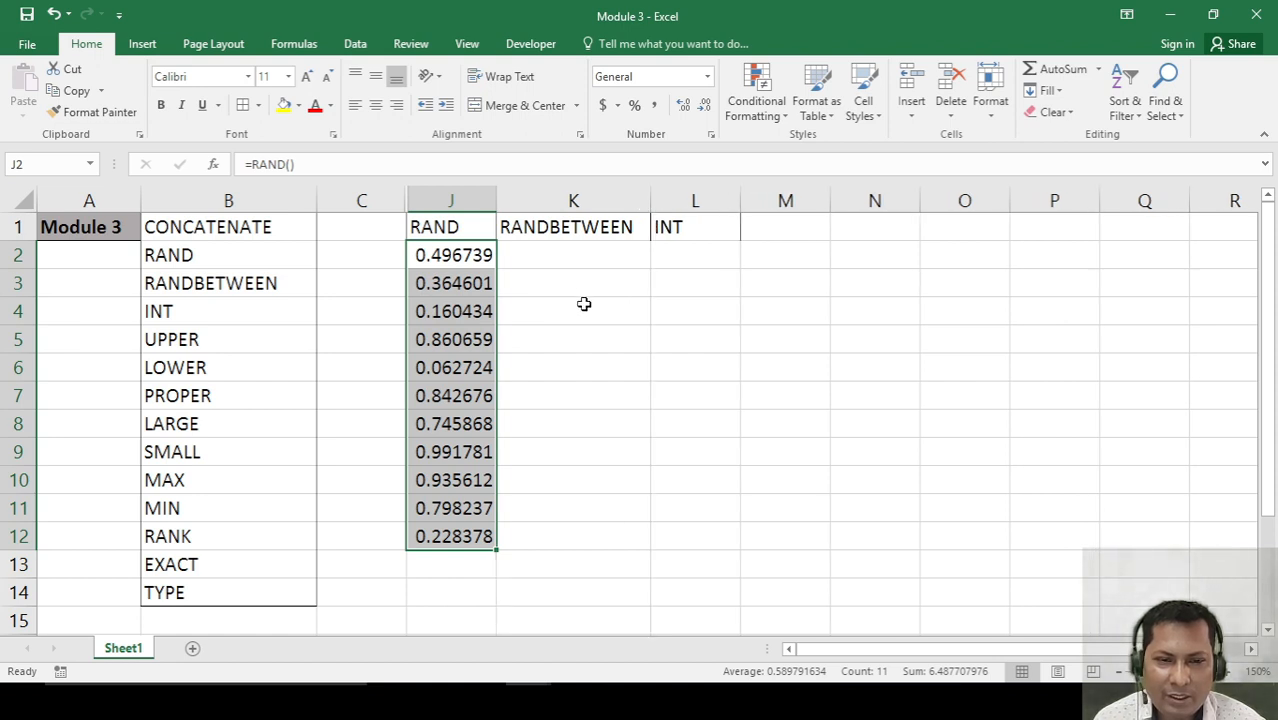
left_click(585, 255)
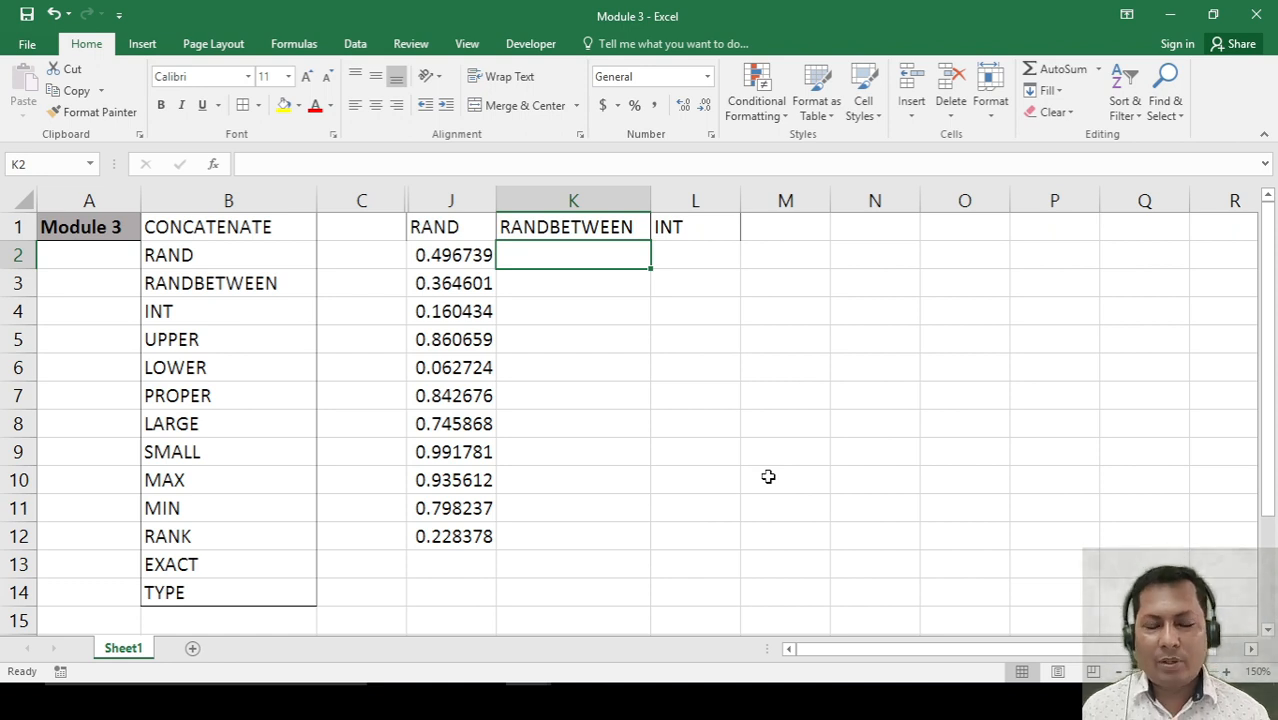
type("=ran")
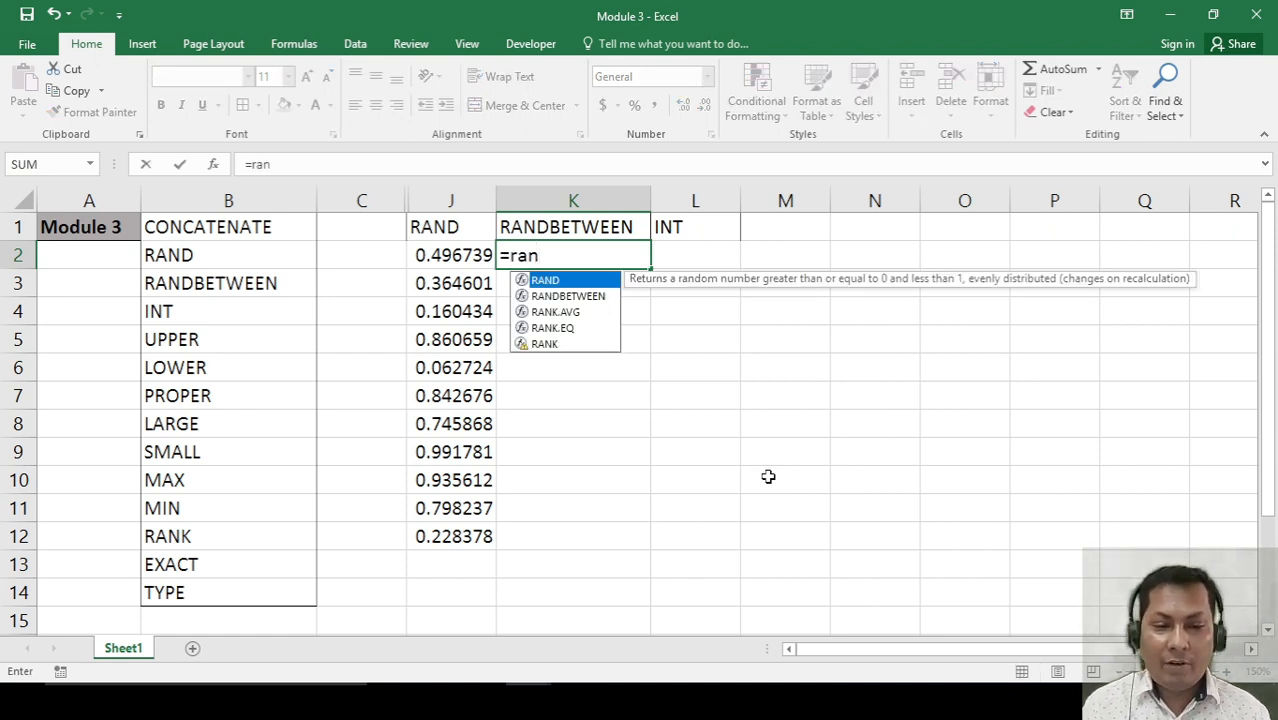
key("Down")
key("Tab")
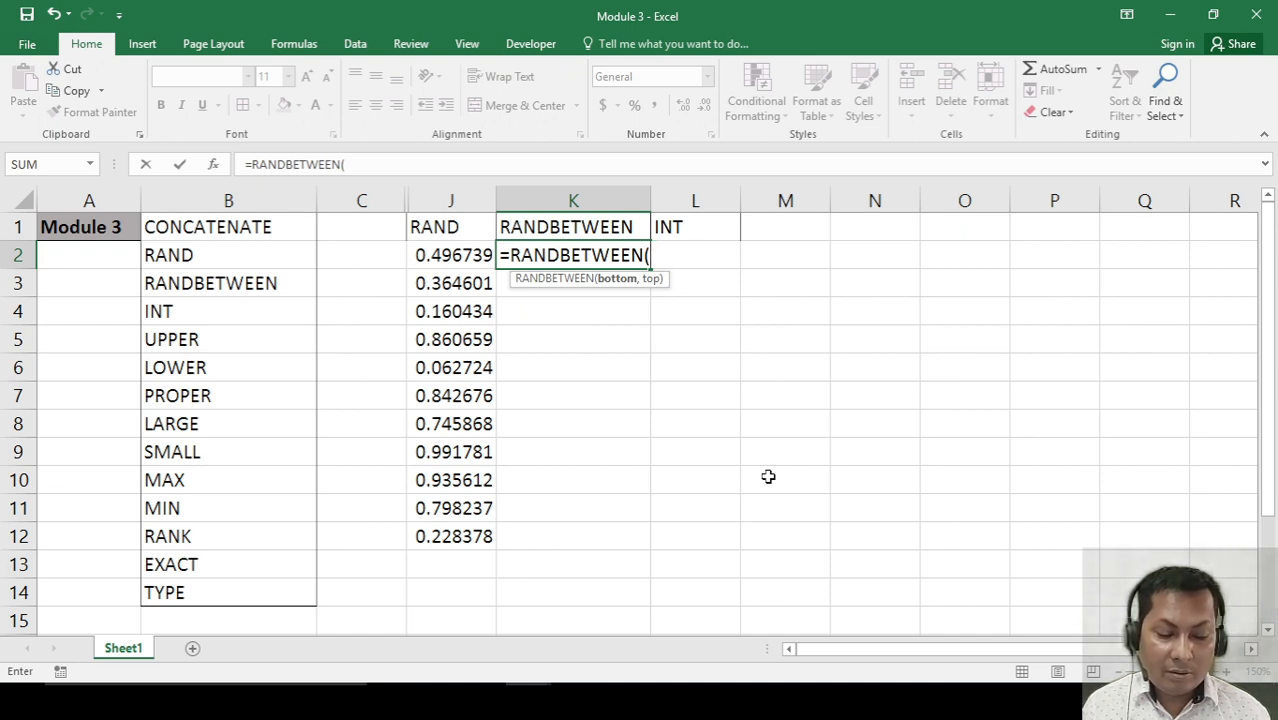
type("100")
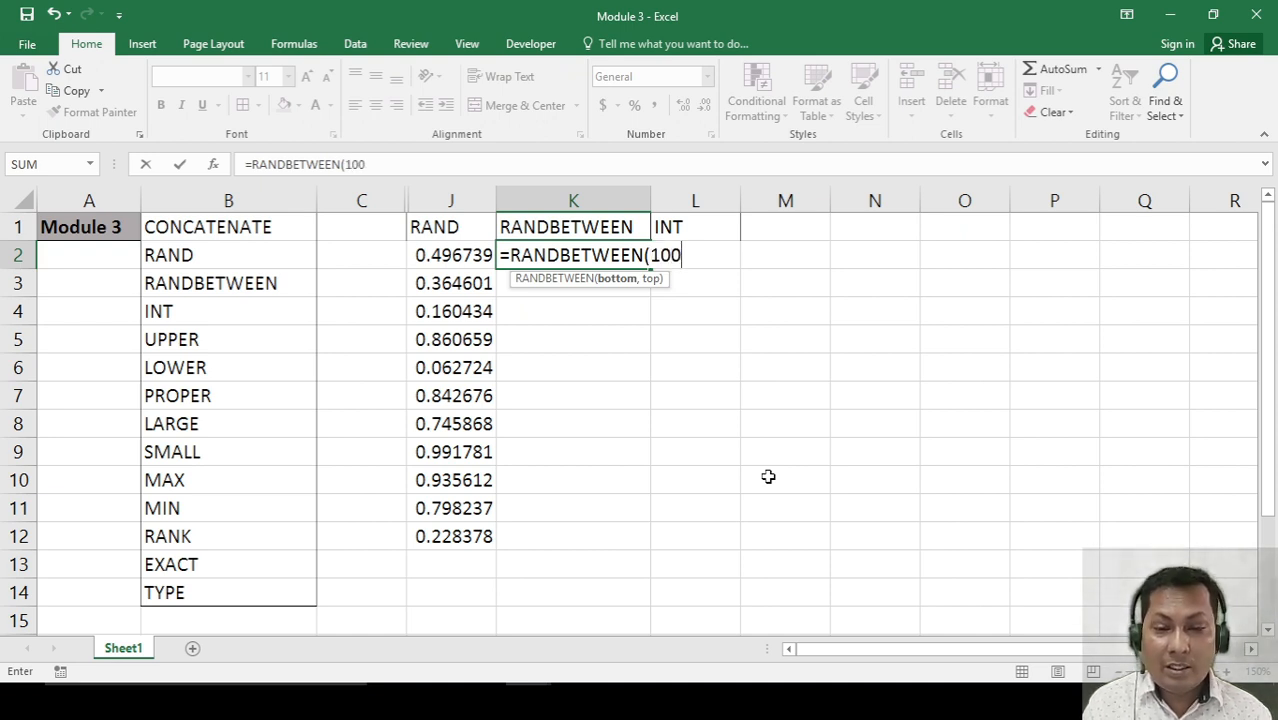
type(",")
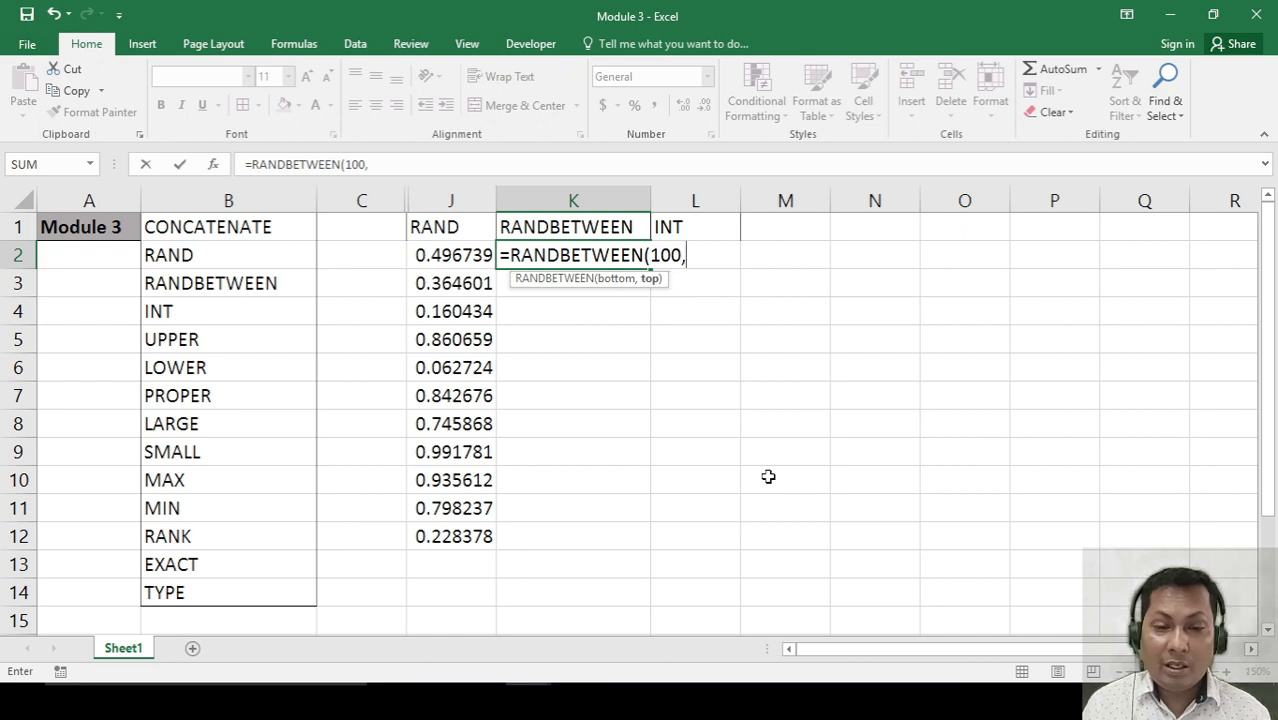
type("1")
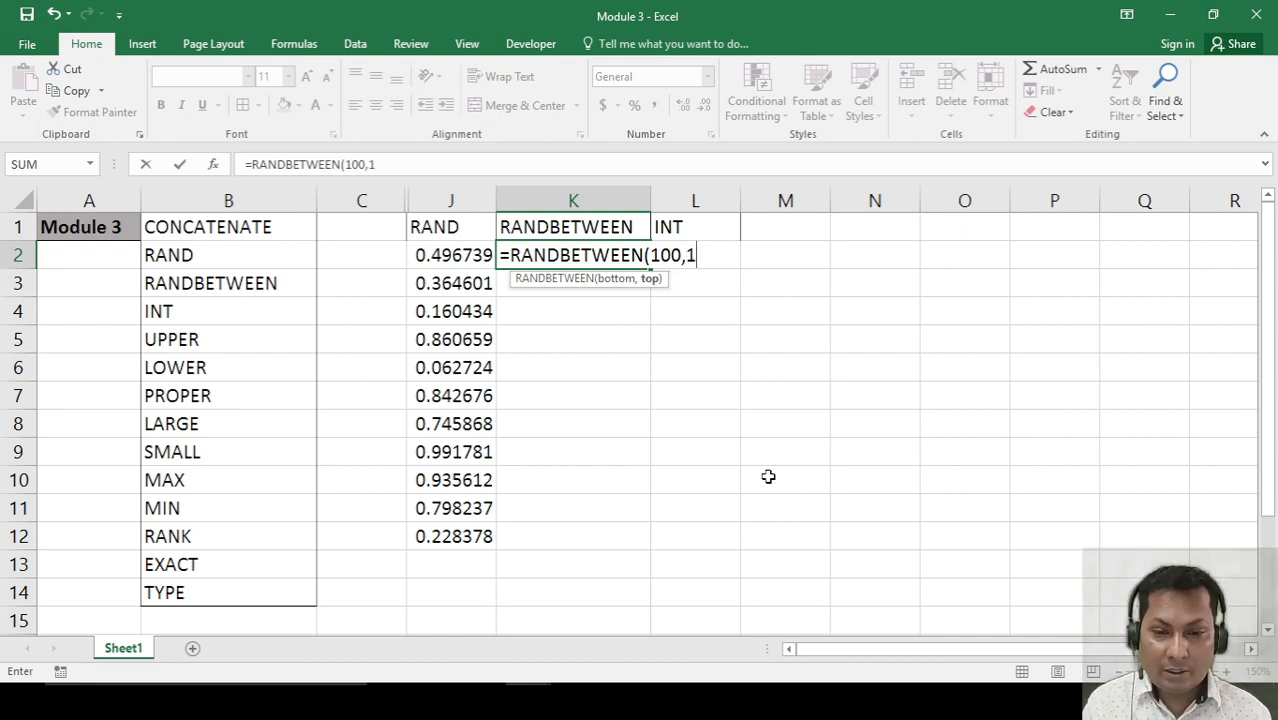
type("000)")
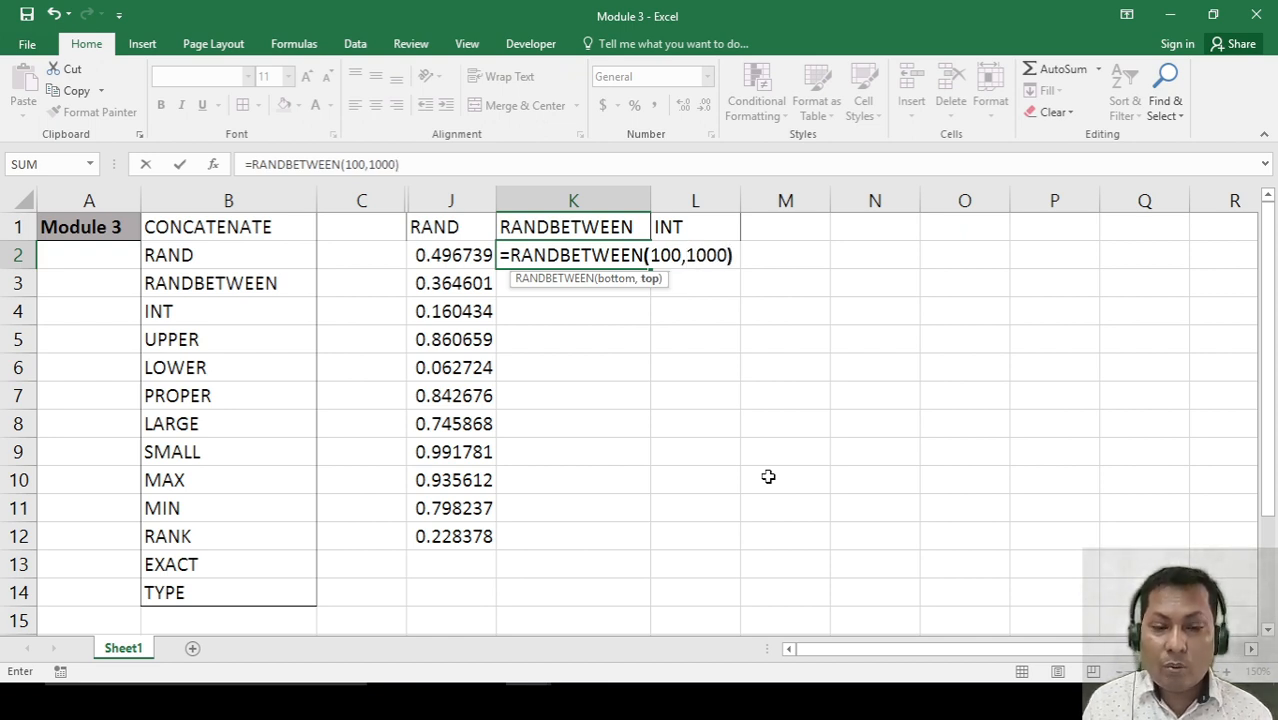
key("Return")
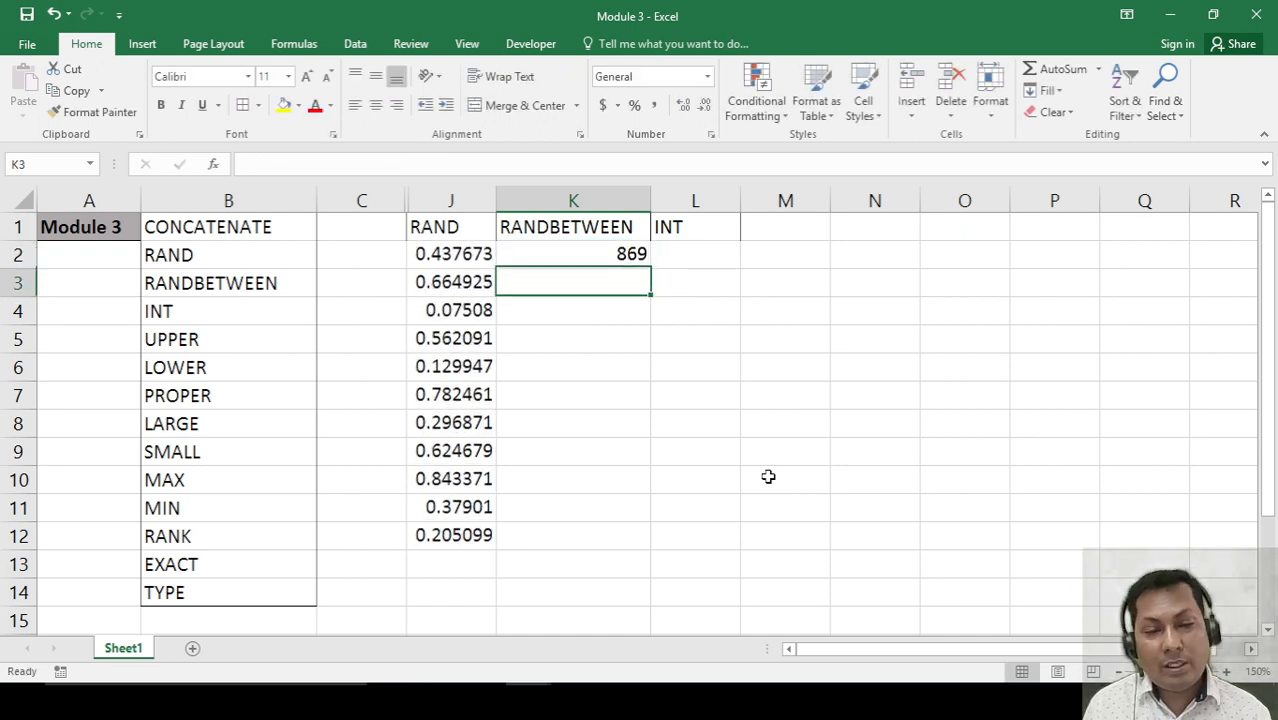
Copy the RANDBETWEEN formula from K2 down through K12.
key("Up")
key("ctrl+c")
key("shift+Down")
key("shift+Down")
key("shift+Down")
key("shift+Down")
key("shift+Down")
key("shift+Down")
key("shift+Down")
key("shift+Down")
key("shift+Down")
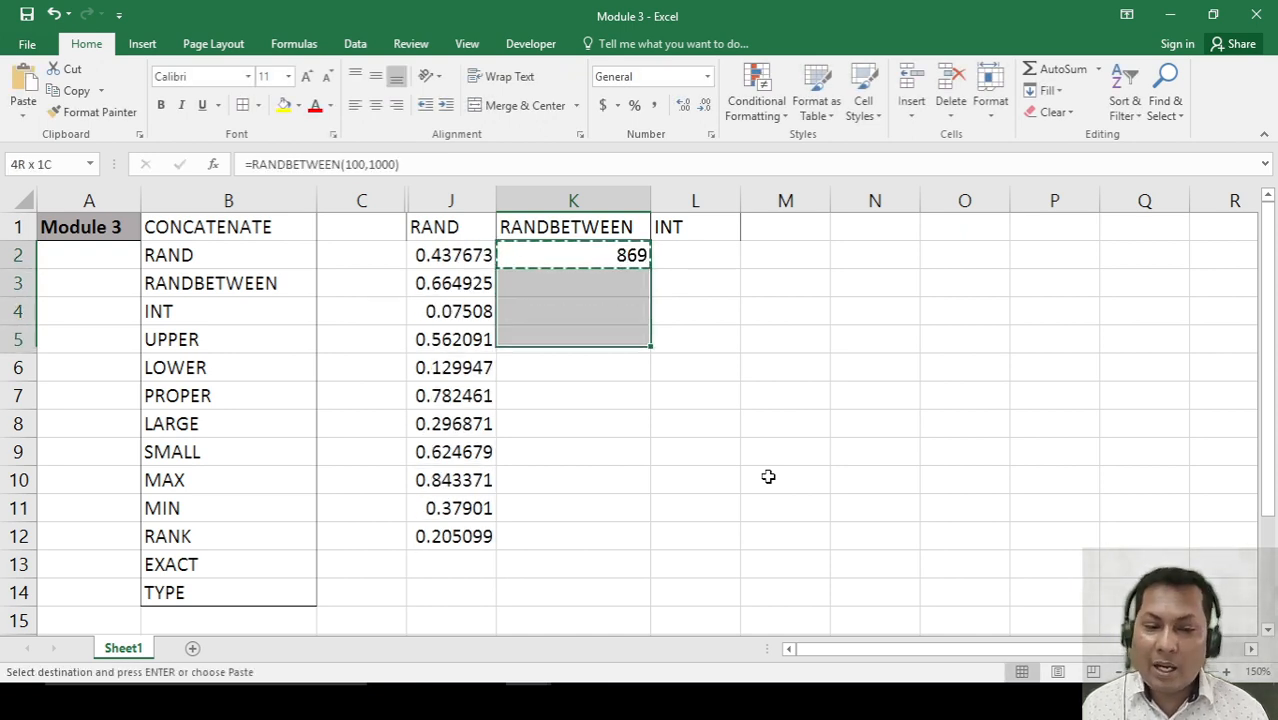
key("shift+Down")
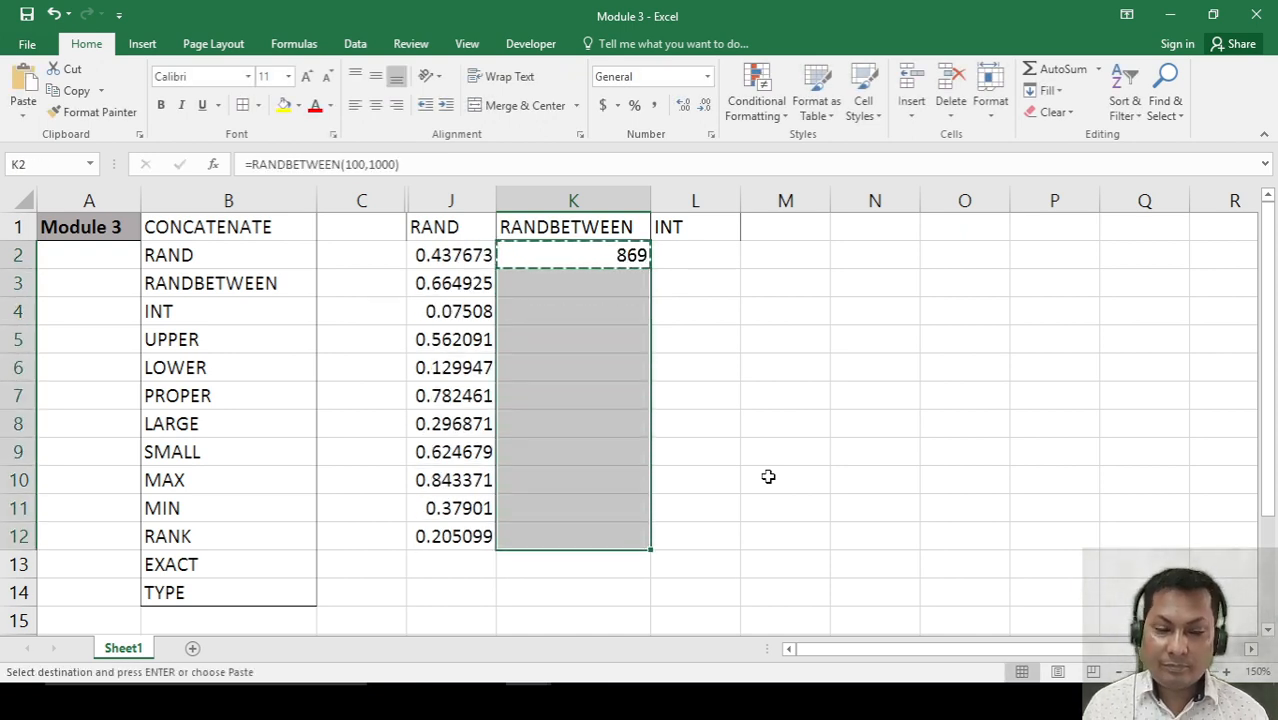
key("ctrl+v")
key("Down")
key("Escape")
Examine the random whole numbers that RANDBETWEEN generates in K2:K12.
key("Down")
key("Down")
key("Down")
key("Down")
key("Down")
key("Down")
key("Down")
key("Down")
key("Down")
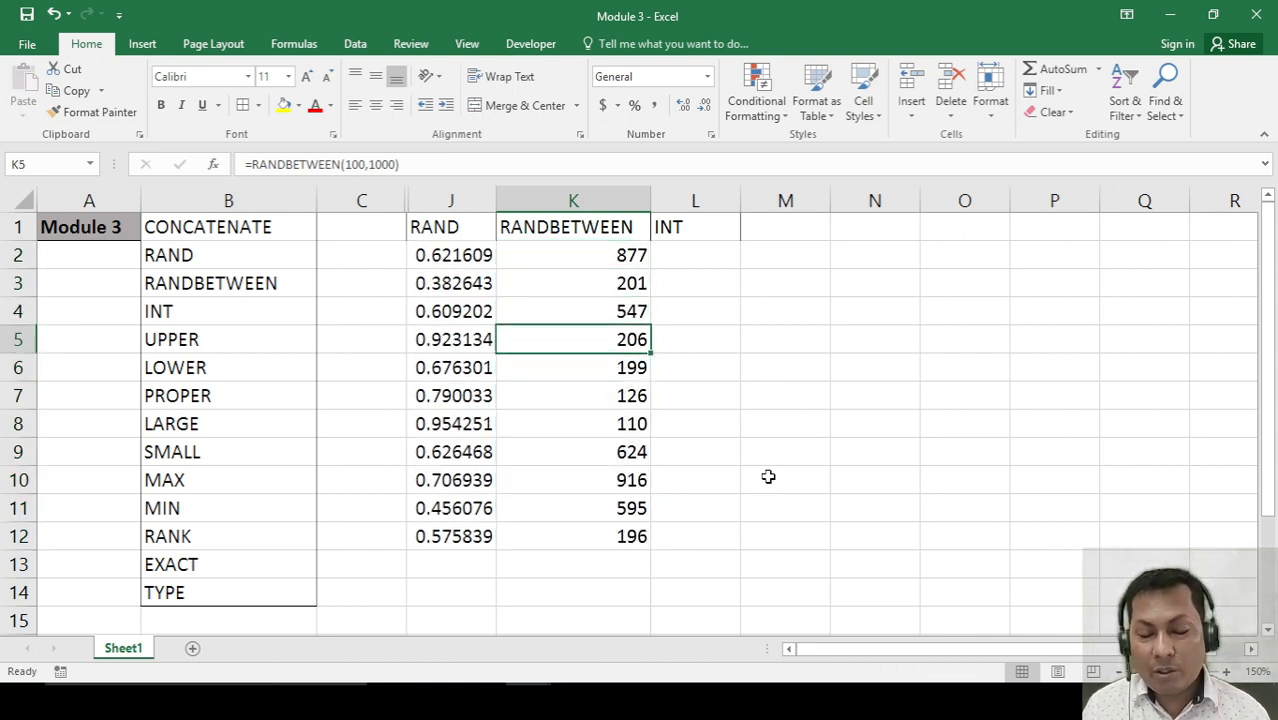
key("Up")
key("Up")
key("Up")
key("Up")
key("Up")
key("Up")
key("Up")
key("Up")
key("Up")
key("Up")
key("Up")
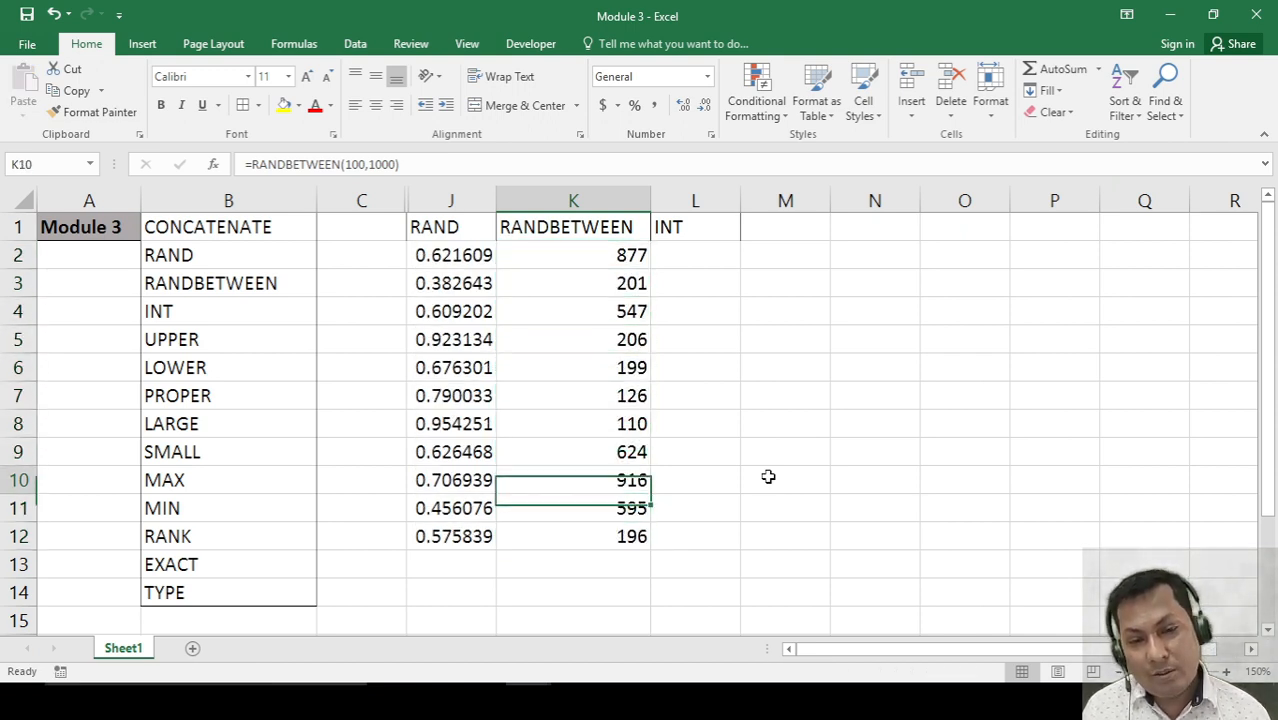
key("Down")
key("Down")
key("Up")
key("shift+Down")
key("shift+Down")
key("shift+Down")
key("shift+Down")
key("shift+Down")
key("shift+Down")
key("shift+Down")
key("shift+Down")
key("shift+Down")
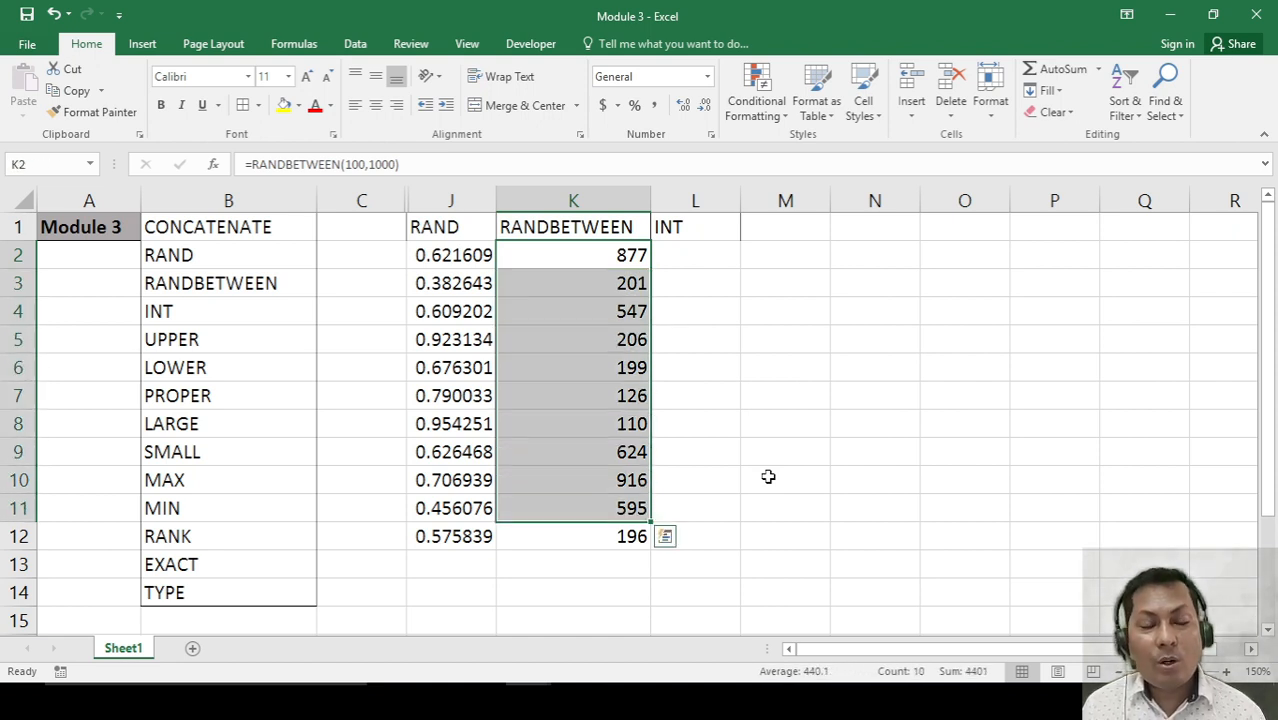
key("shift+Up")
key("shift+Up")
key("shift+Up")
key("shift+Up")
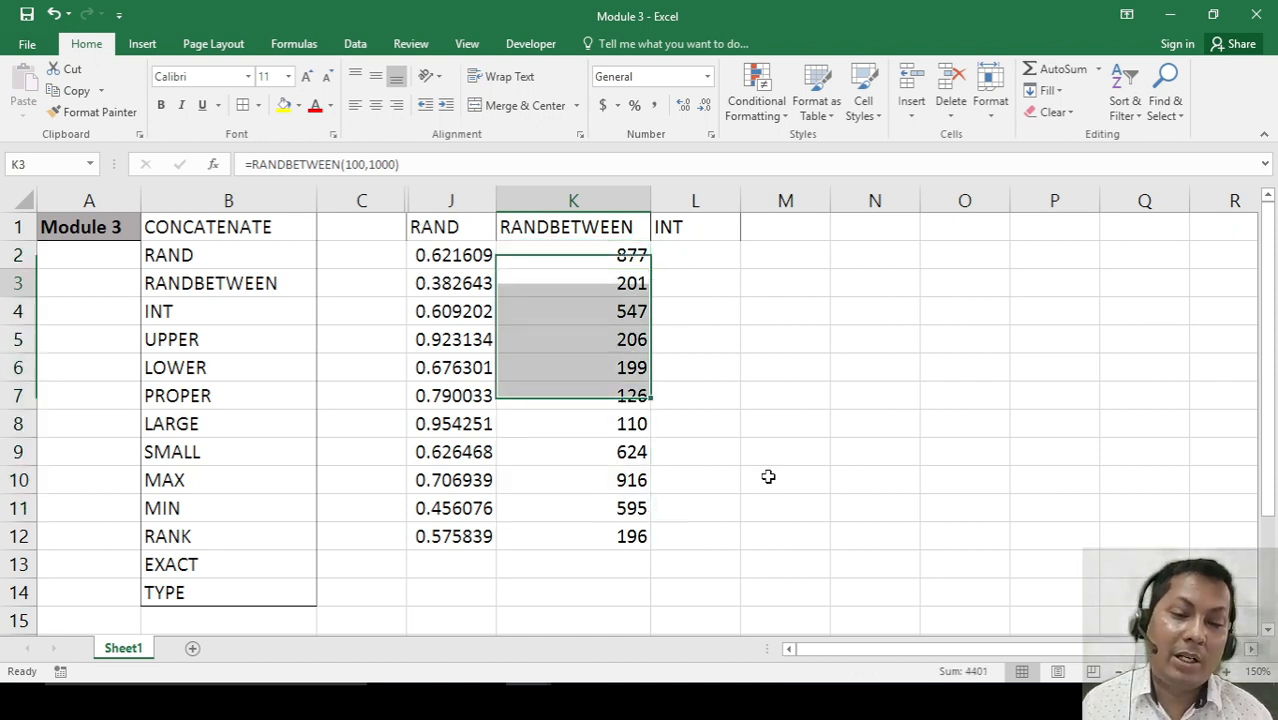
key("Down")
key("Down")
key("Down")
key("Down")
key("Up")
key("Up")
key("Up")
key("Up")
key("Up")
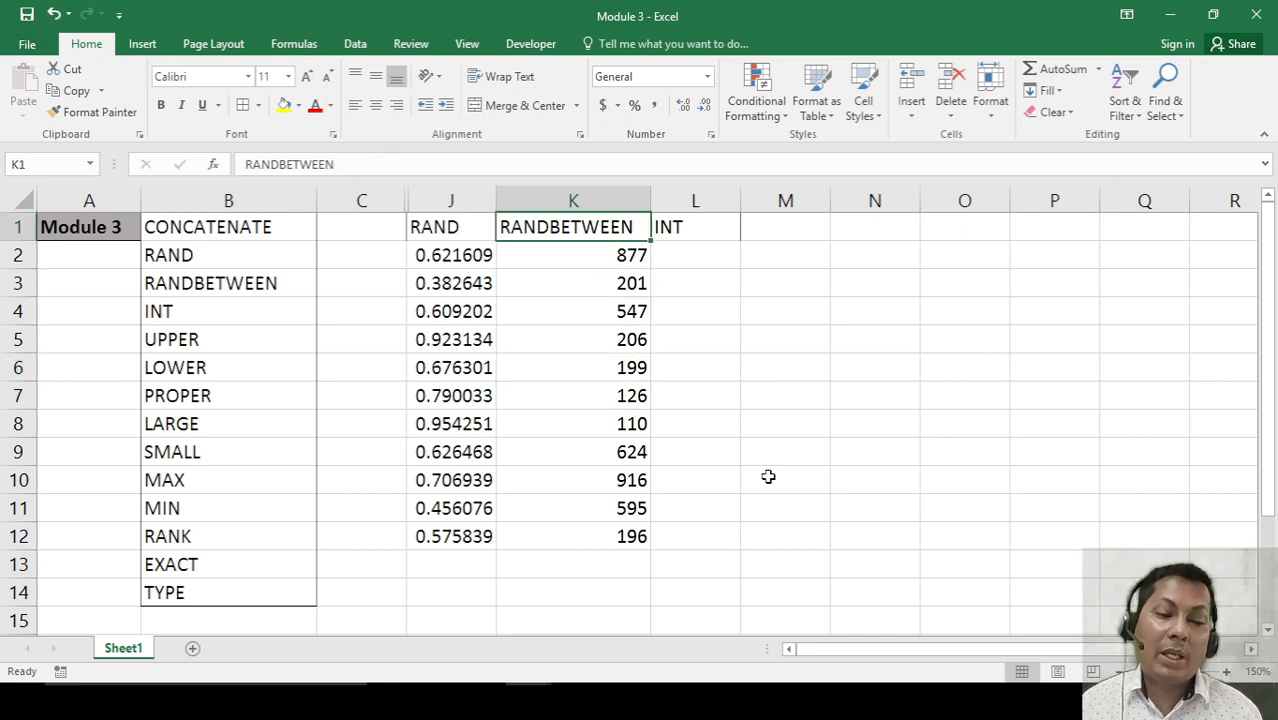
key("Down")
key("Down")
key("Down")
key("Down")
key("Down")
key("Down")
key("Down")
key("Down")
key("Down")
key("Down")
key("Down")
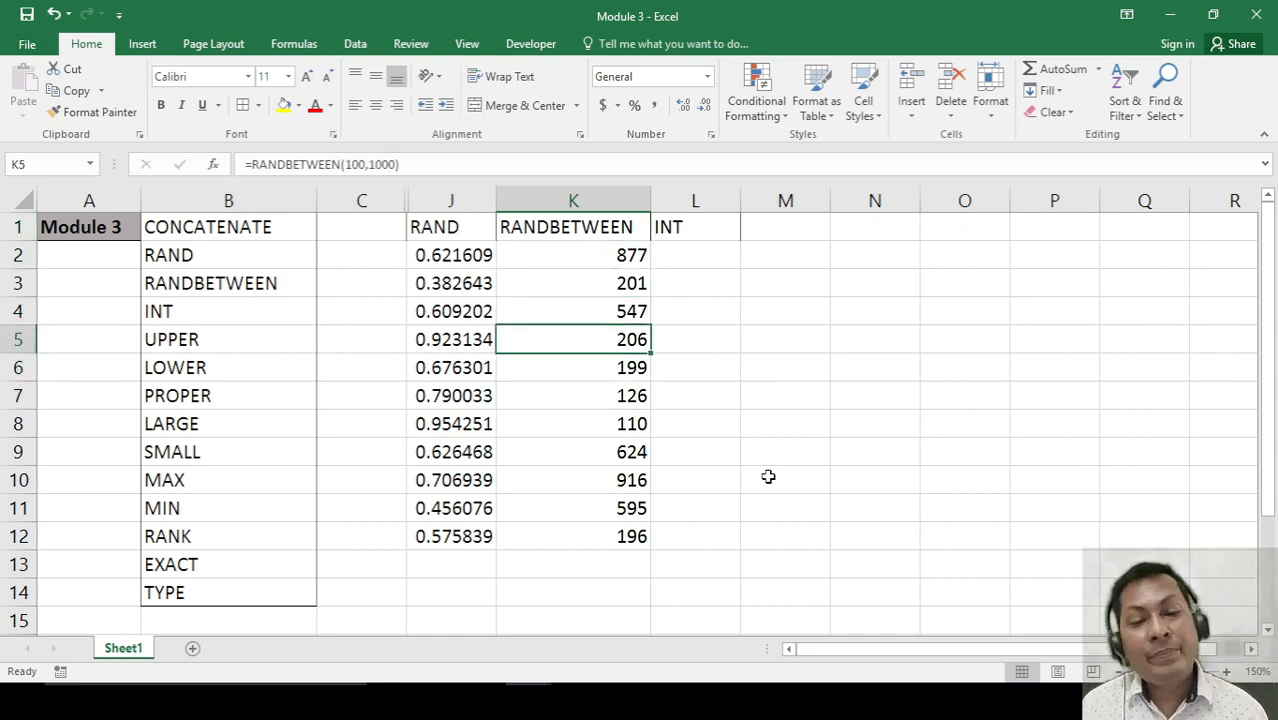
key("ctrl+Up")
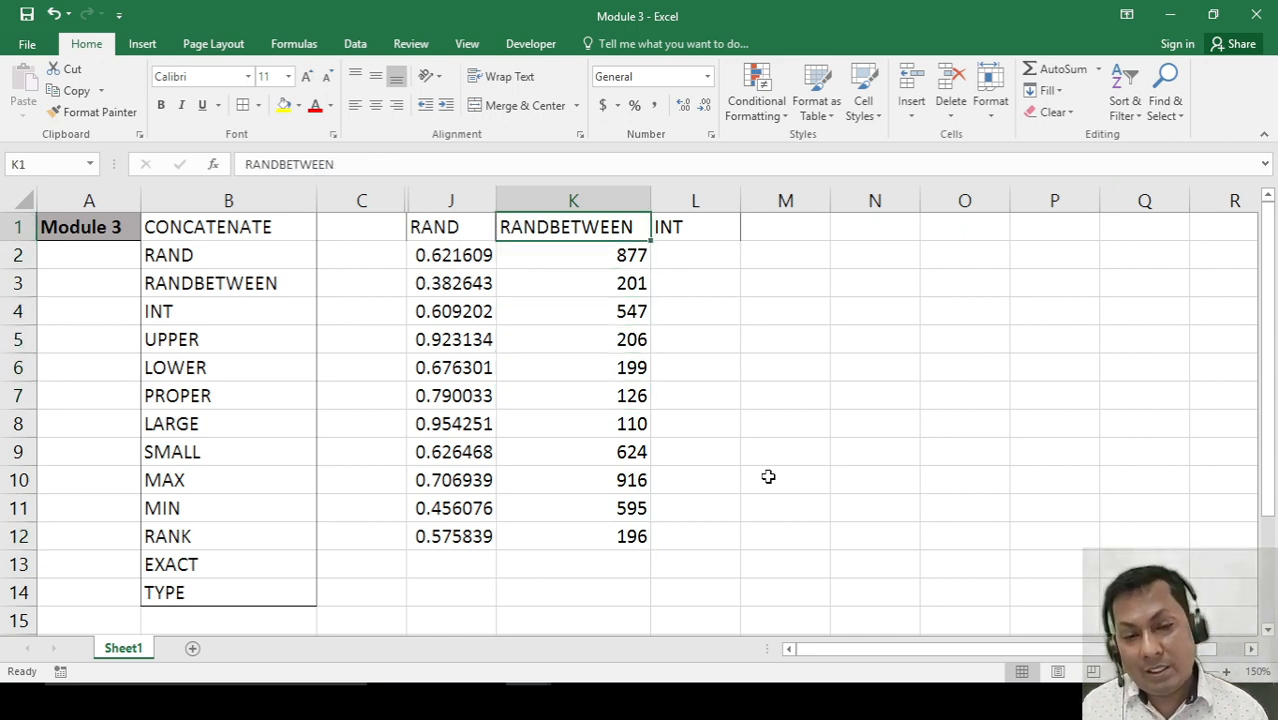
key("Down")
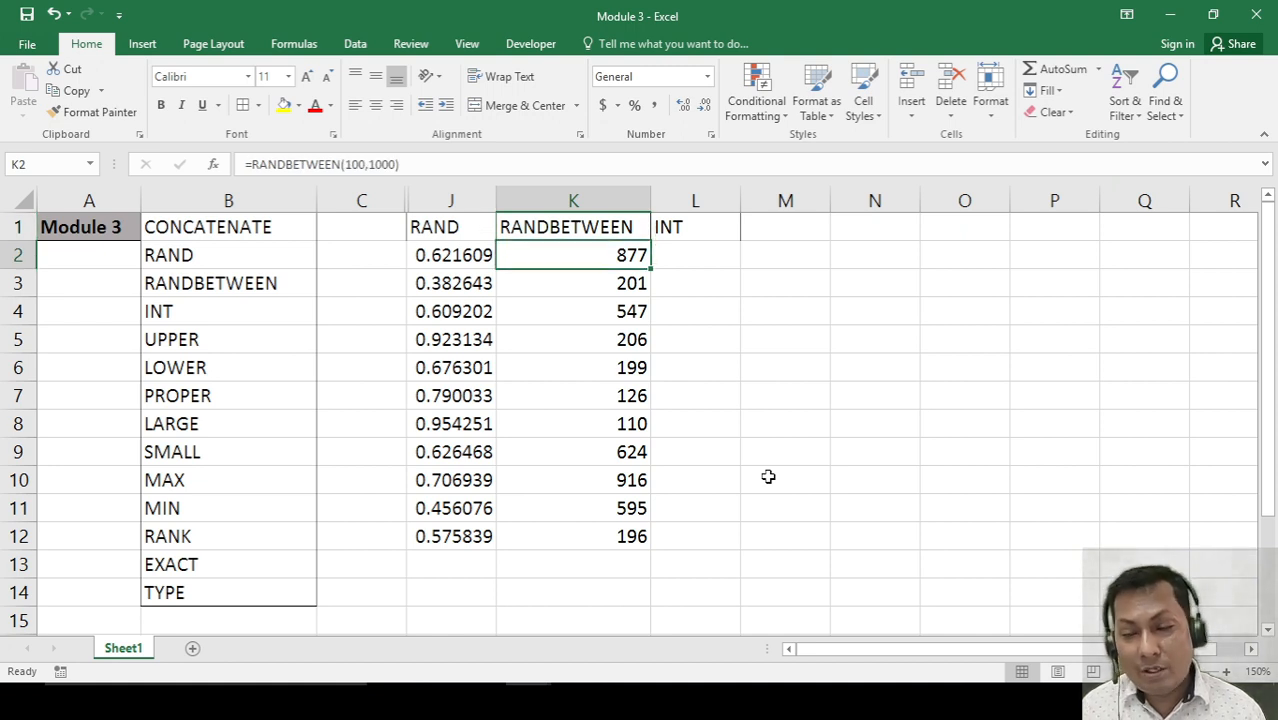
key("Up")
key("Down")
key("shift+Down")
key("shift+Down")
key("shift+Down")
key("shift+Down")
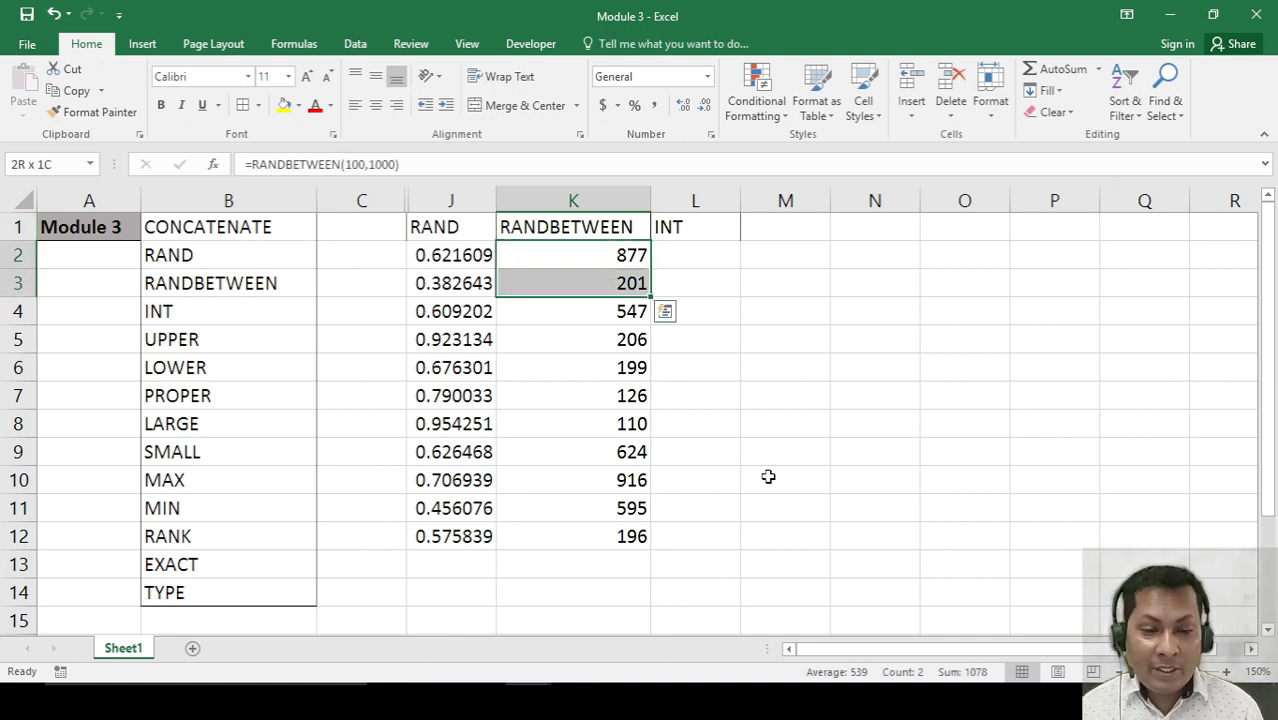
key("shift+Down")
key("shift+Down")
key("shift+Down")
key("shift+Down")
key("shift+Down")
key("shift+Down")
key("shift+Down")
key("shift+Down")
key("shift+Down")
key("shift+Down")
key("shift+Up")
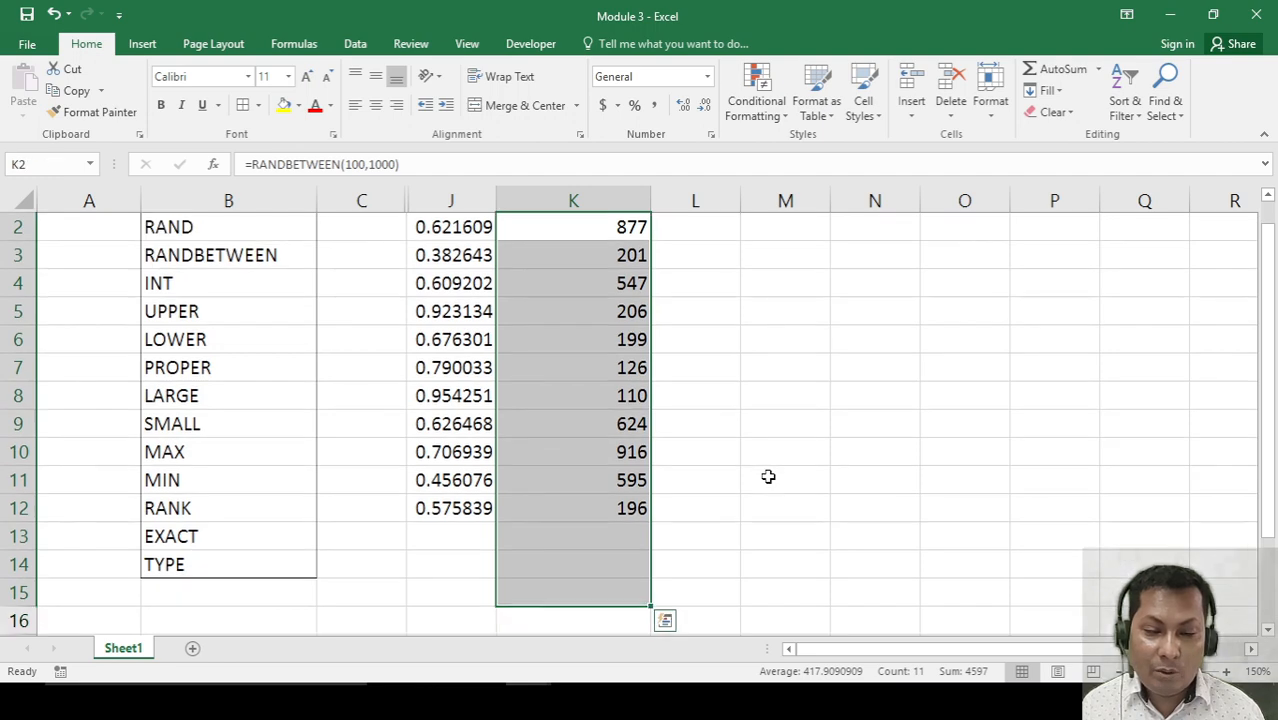
key("Up")
key("Down")
key("Down")
key("Up")
key("Up")
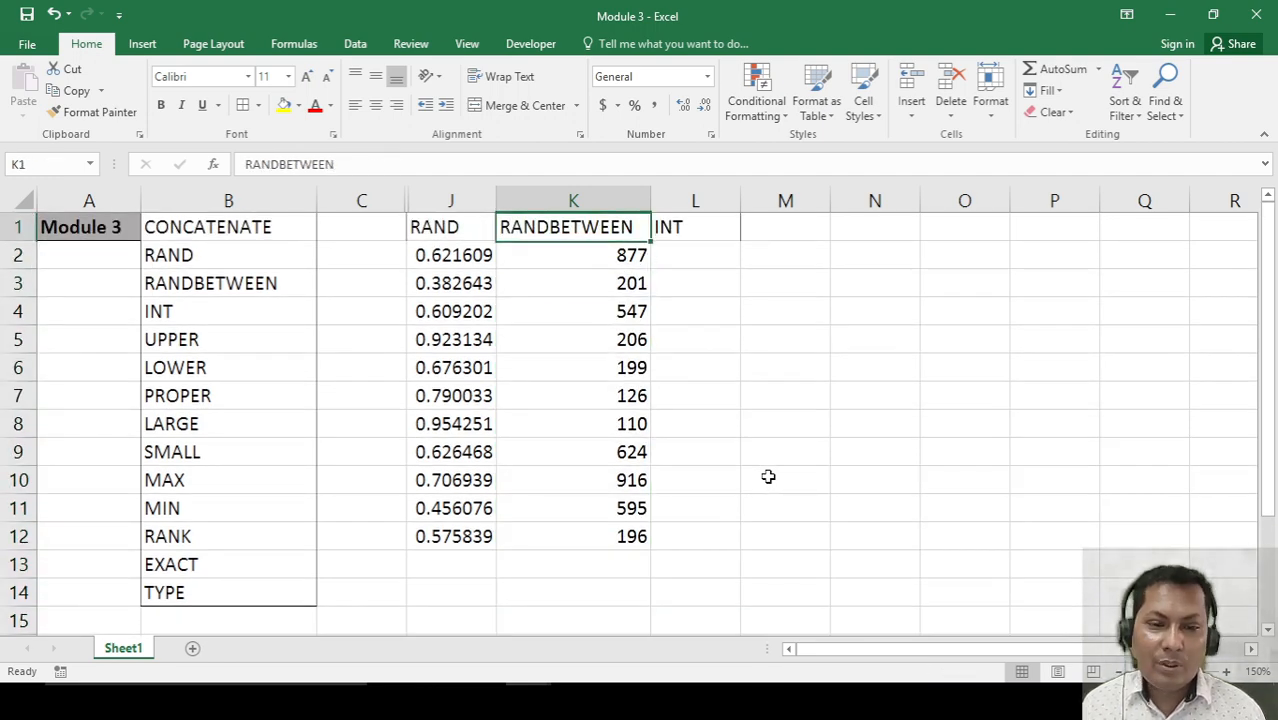
key("Left")
key("Right")
key("Down")
key("Down")
key("Down")
key("Down")
key("Down")
key("Down")
key("Down")
key("Down")
key("Down")
key("Down")
key("Down")
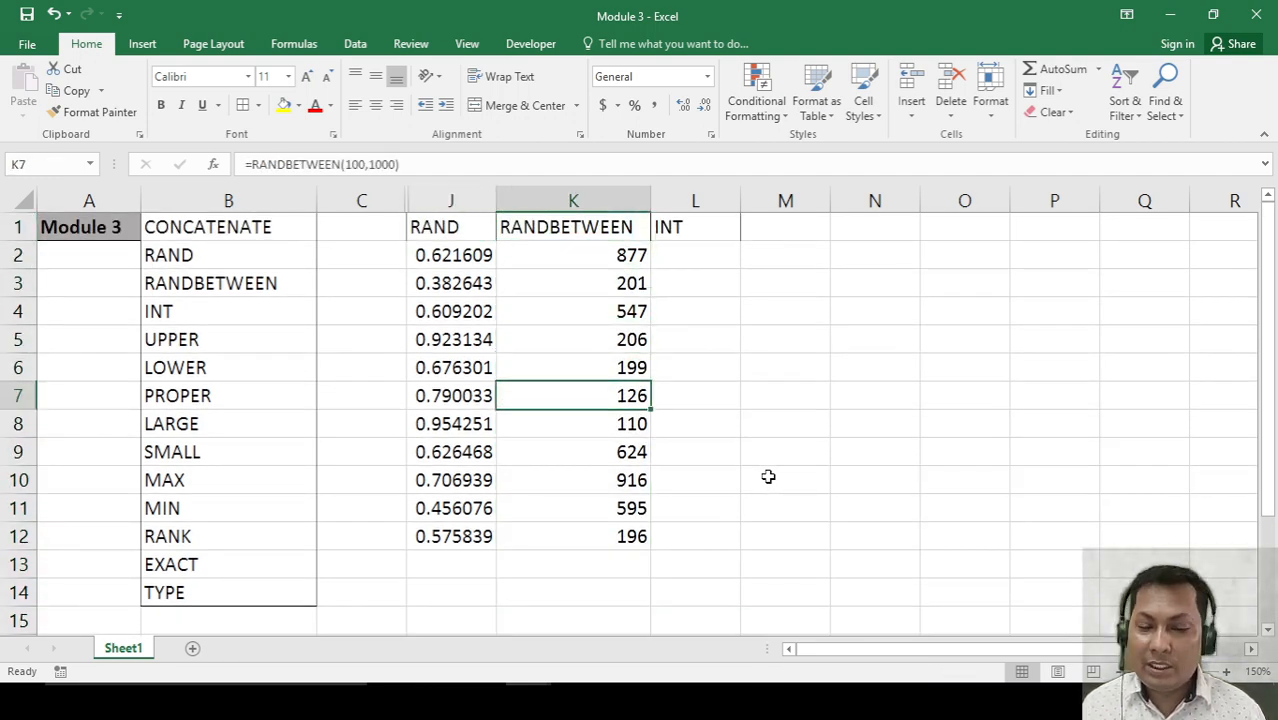
key("Up")
key("ctrl+Up")
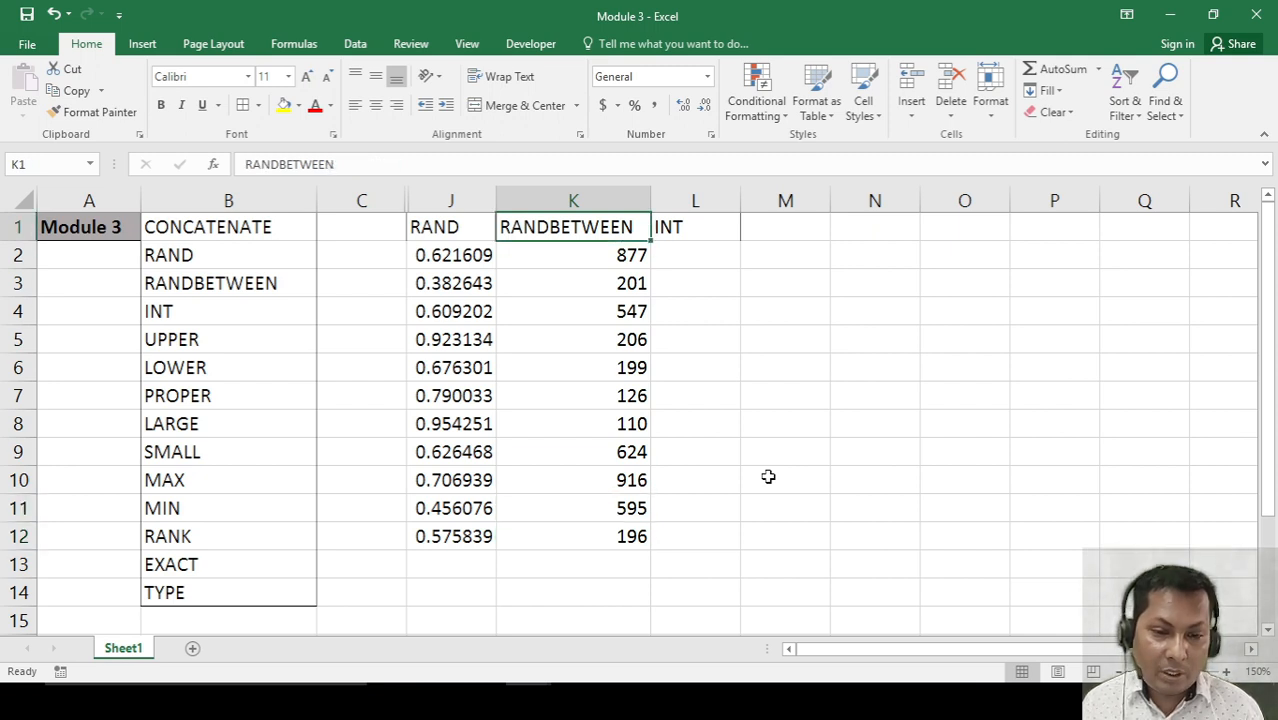
Enter the formula =J2*K2 in L2 under the INT heading to multiply the two random numbers.
key("Left")
key("Left")
key("Right")
key("Right")
key("Right")
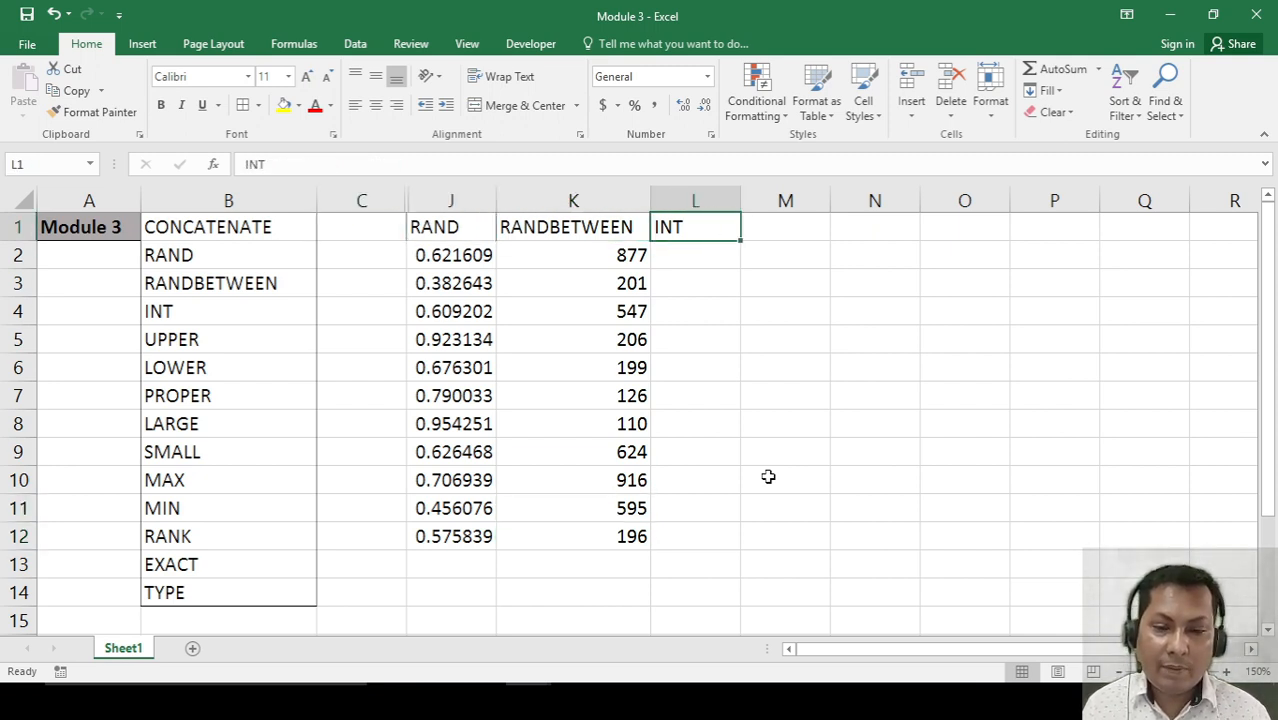
key("Down")
key("Down")
key("Up")
key("Up")
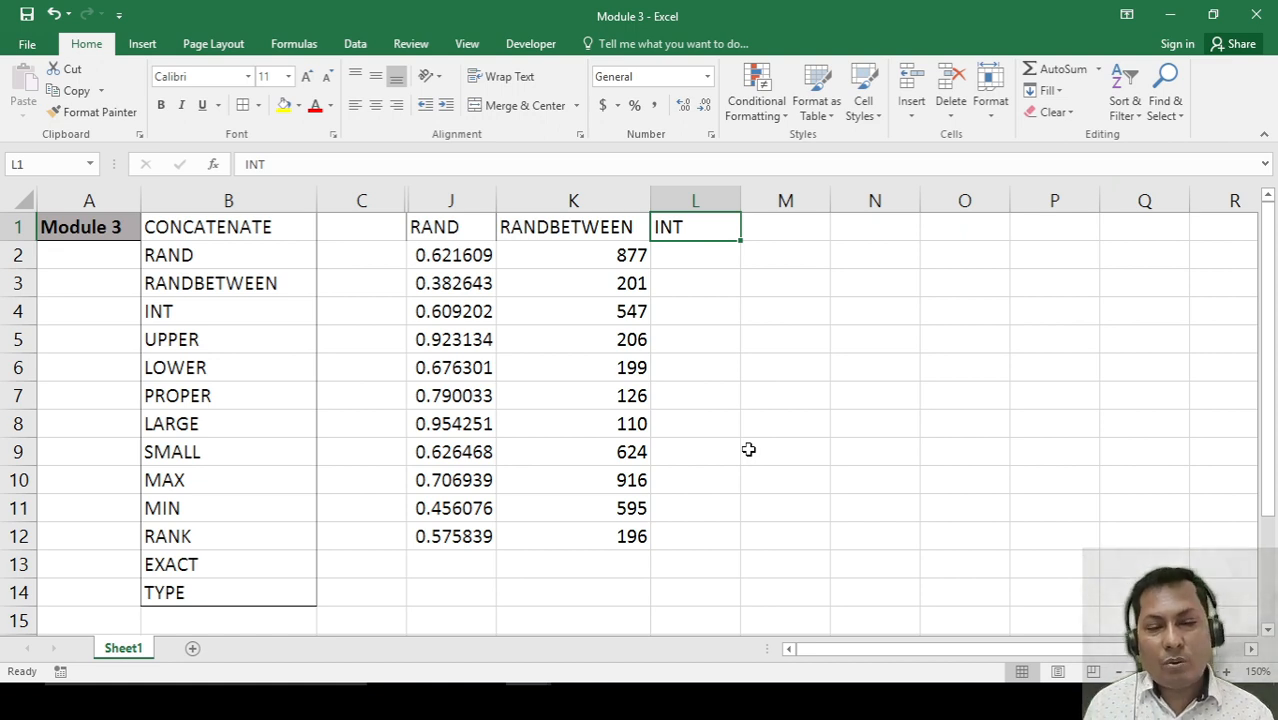
key("Down")
type("=")
key("Left")
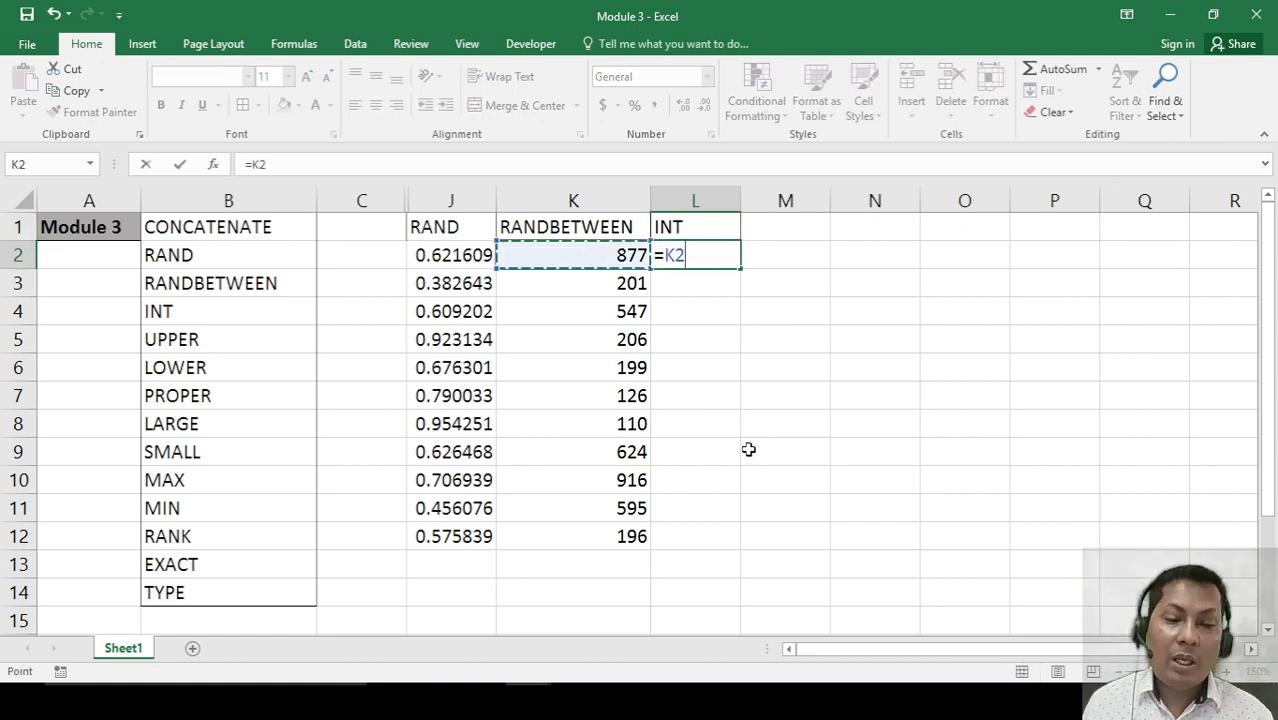
key("Left")
type("*")
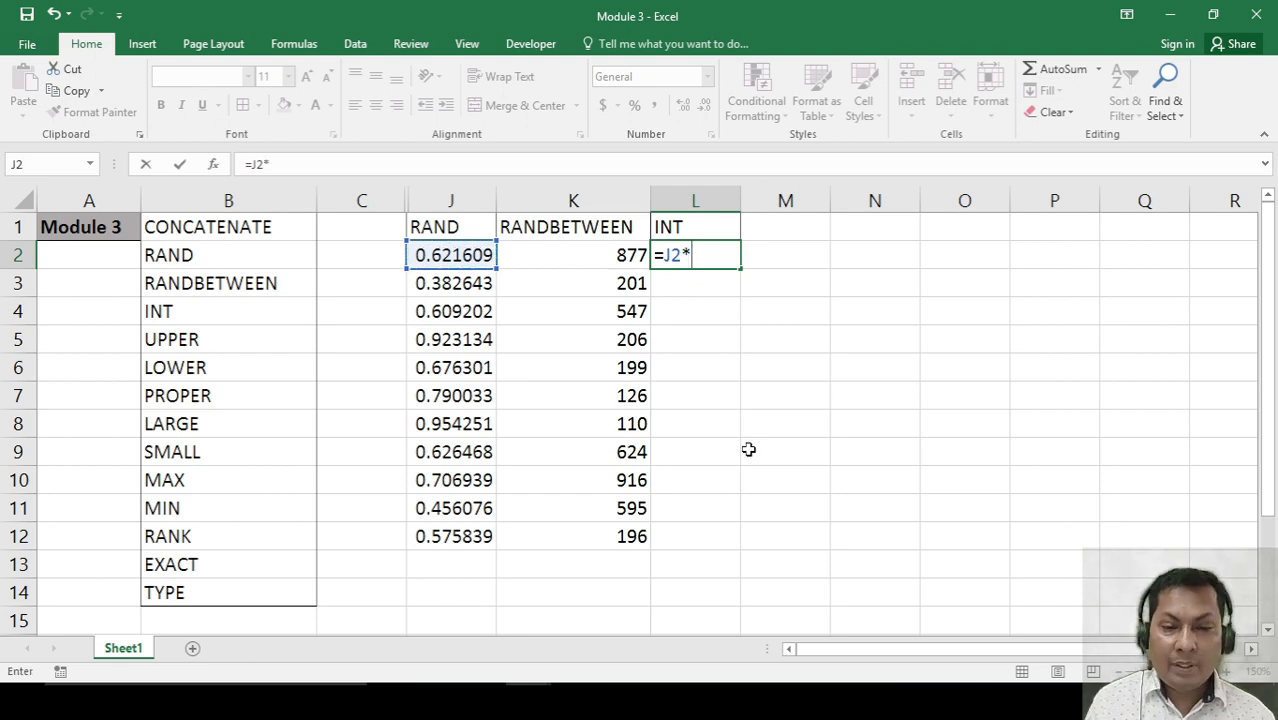
key("Left")
key("Return")
Fill the multiplication formula from L2 down through L12.
key("Left")
key("ctrl+Down")
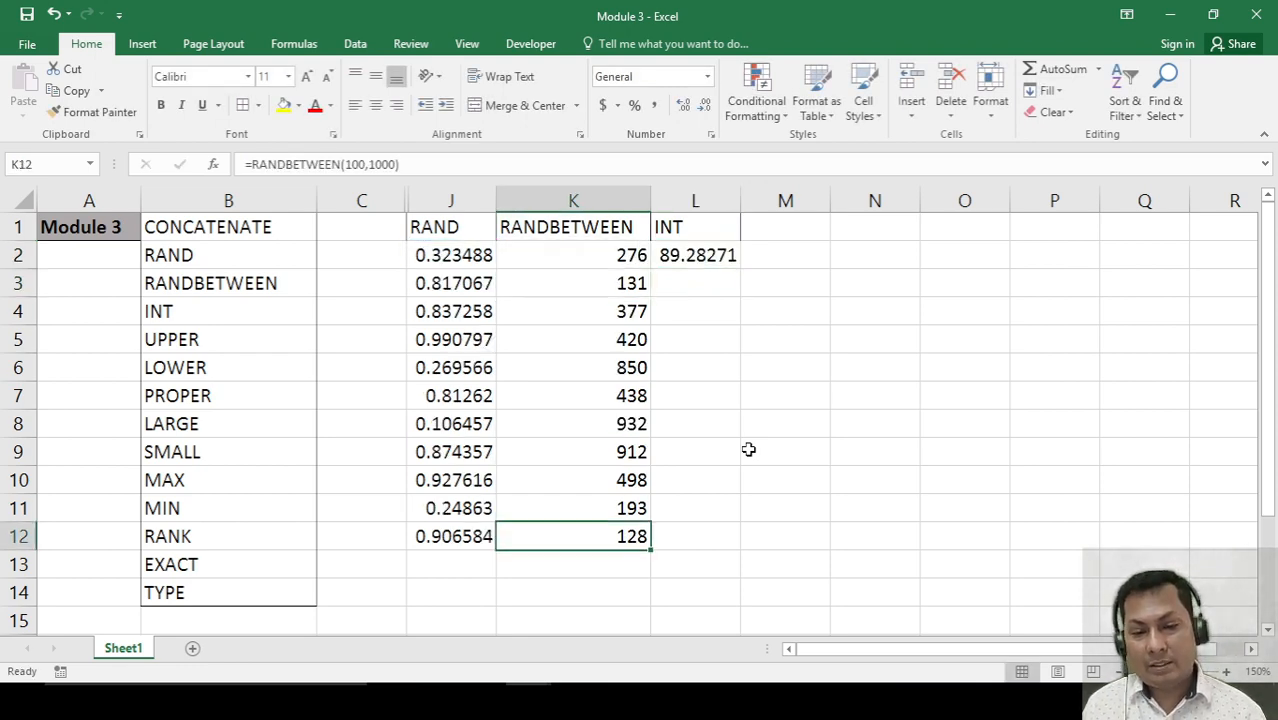
key("Right")
key("ctrl+shift+Up")
key("ctrl+d")
key("Up")
key("Up")
key("Up")
key("Up")
key("Up")
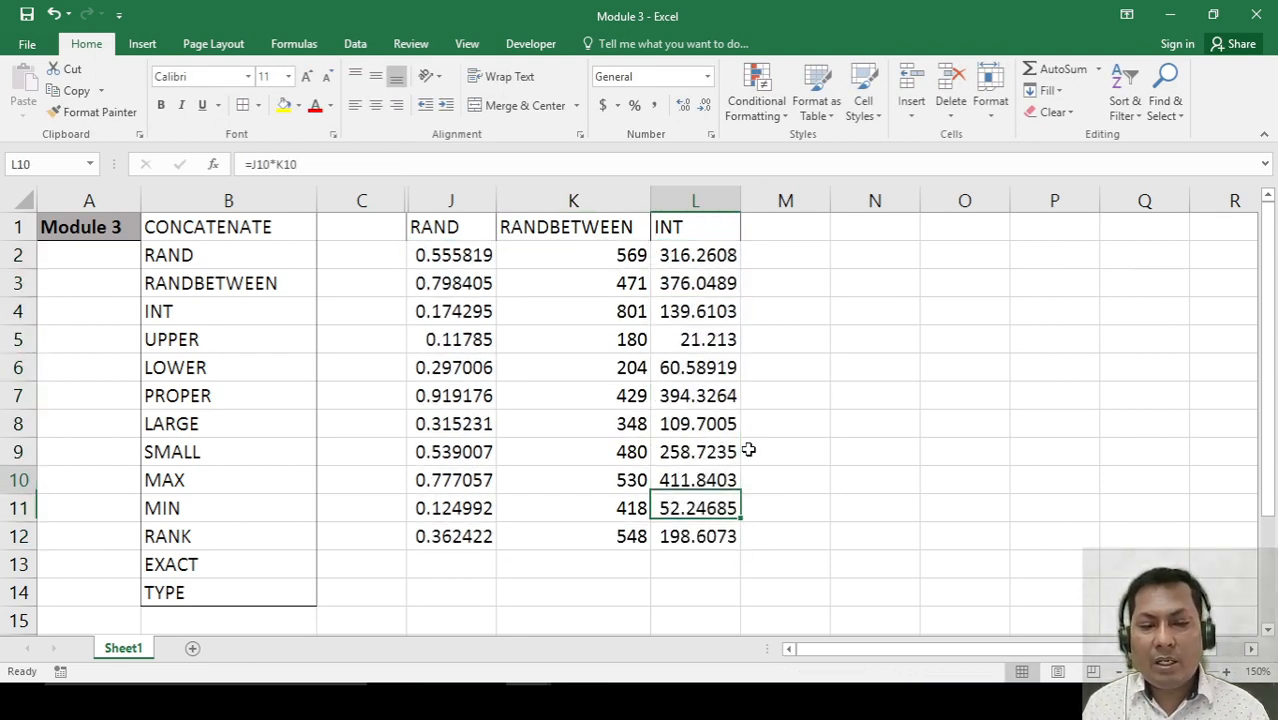
Move the INT heading from L1 to M1.
key("Up")
key("Up")
key("Up")
key("Up")
key("Up")
key("Up")
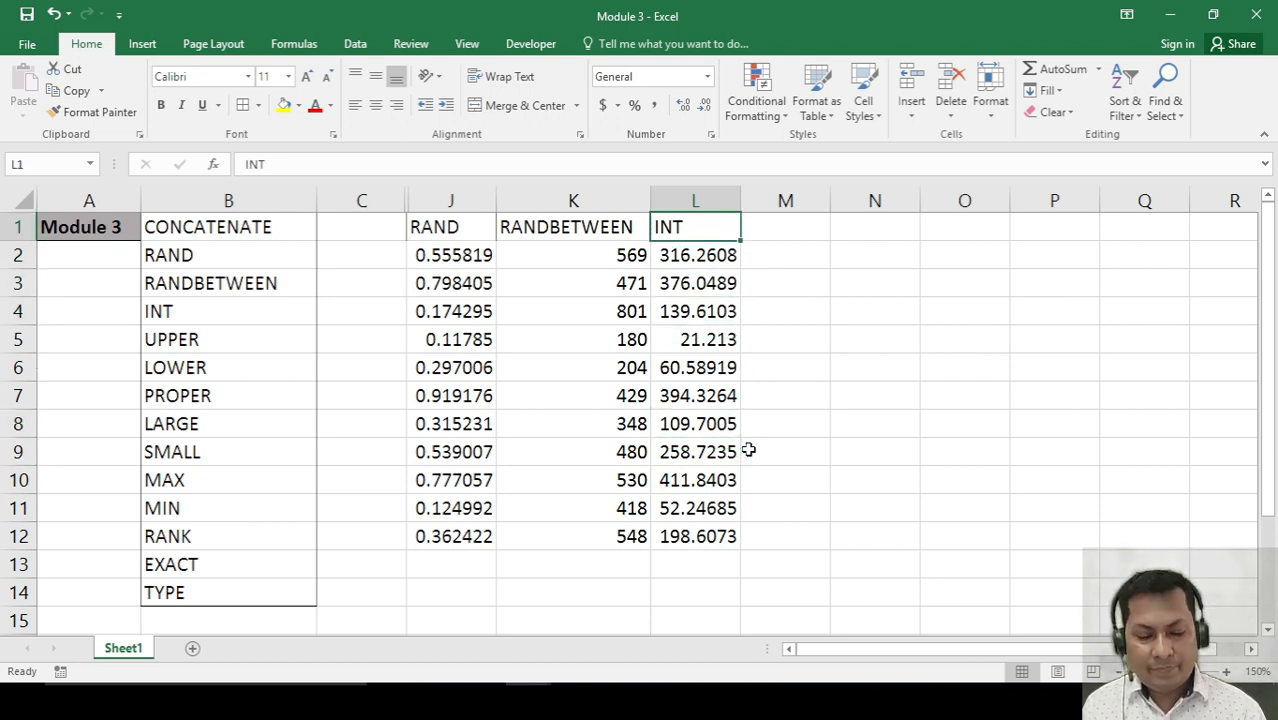
key("ctrl+x")
key("Right")
key("ctrl+v")
Label L1 as Sample Date and widen column L to fit the heading.
key("Left")
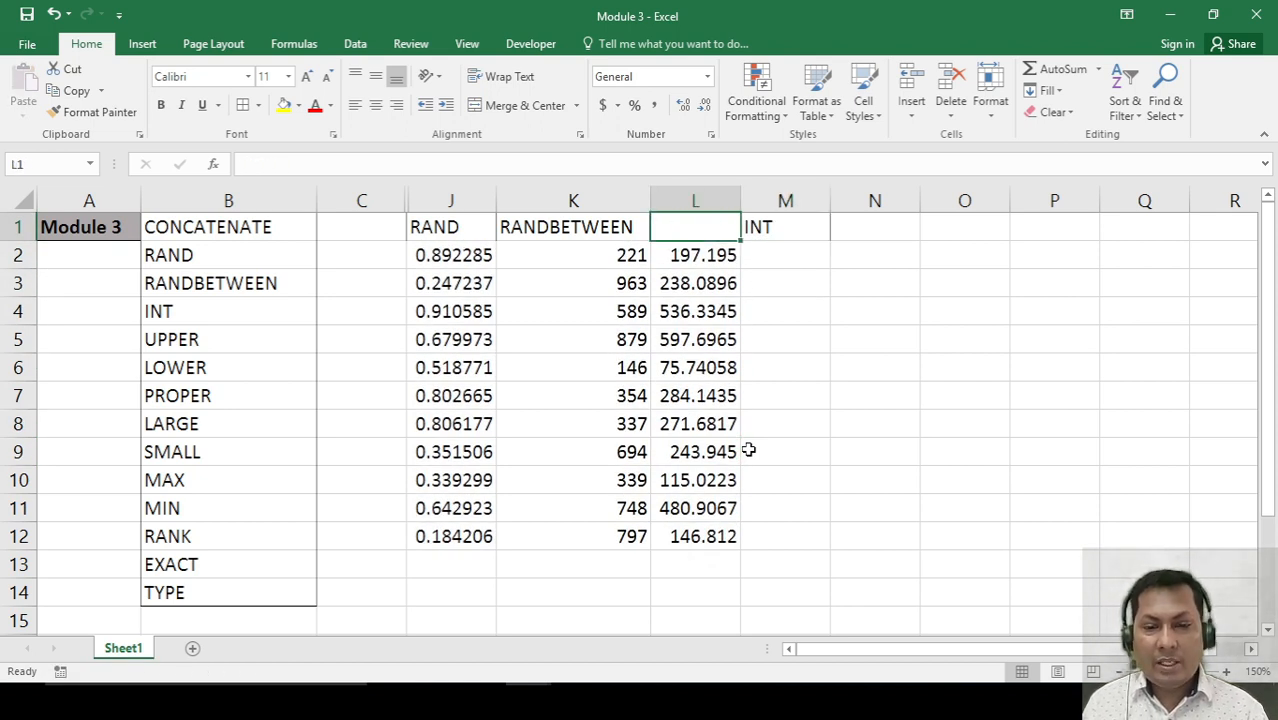
type("Samp")
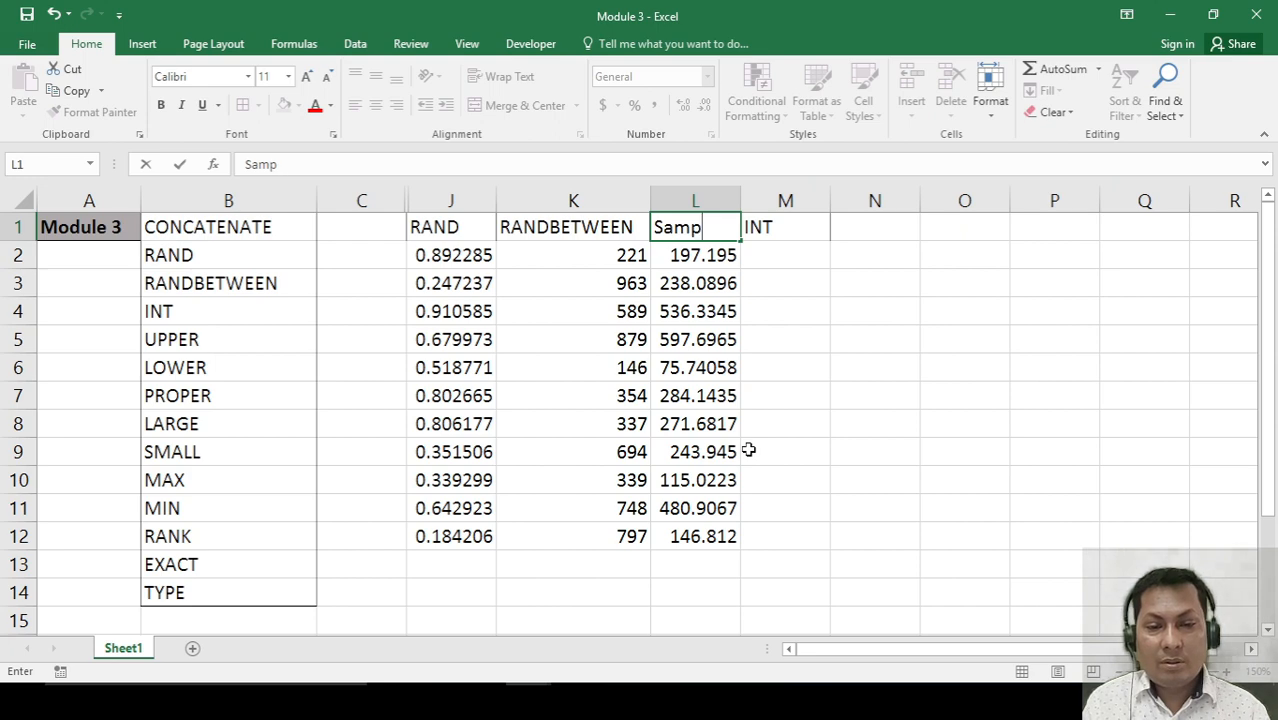
type("le Data")
key("Return")
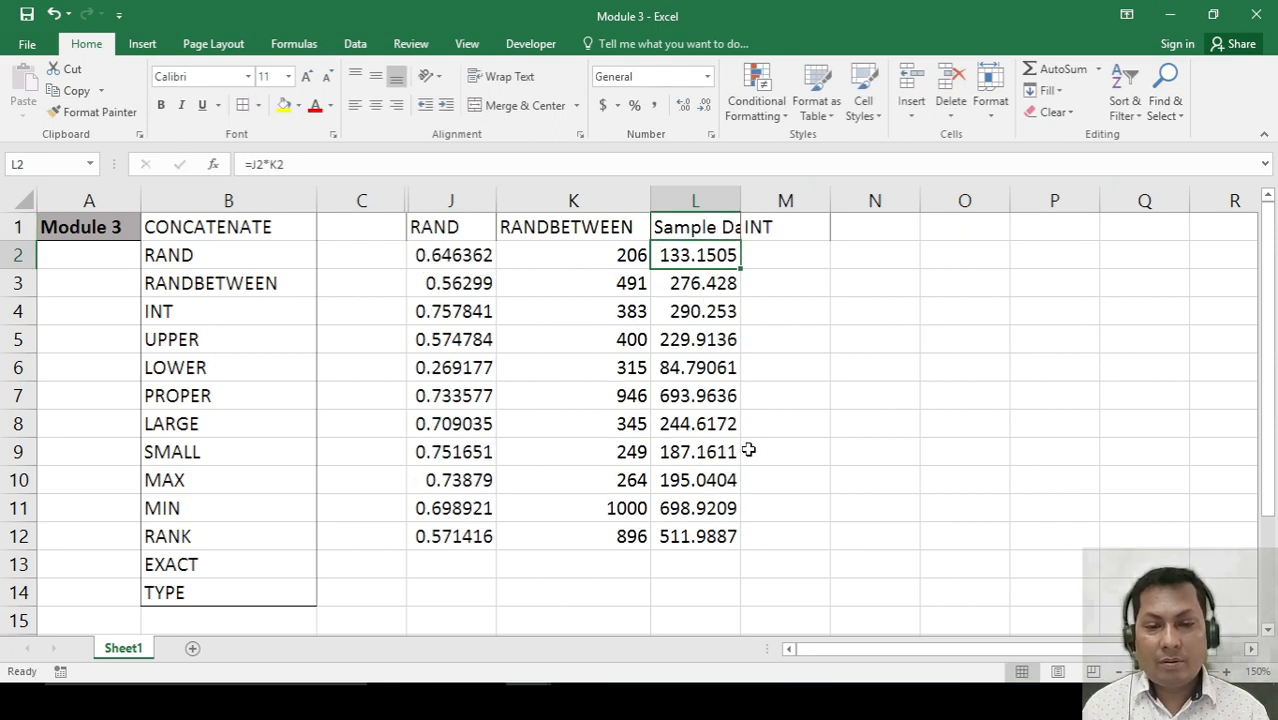
left_click_drag(742, 201, 776, 256)
left_click(997, 395)
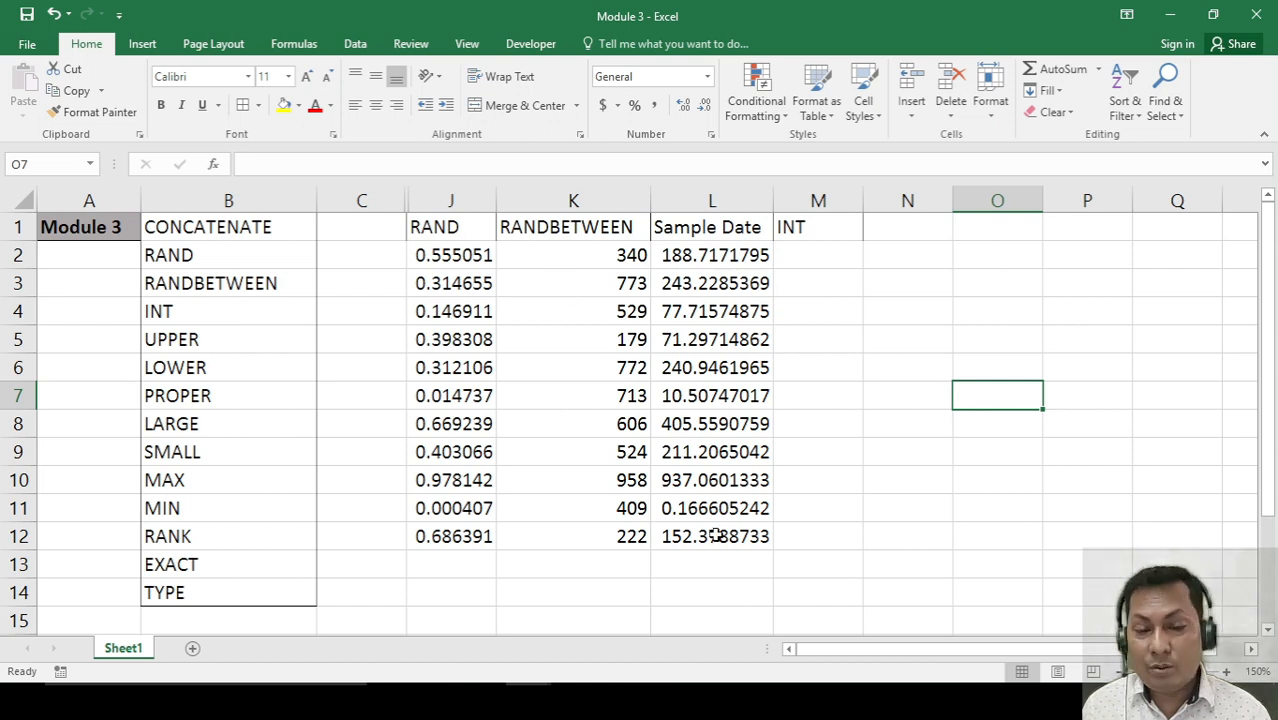
Check the source formulas in J2, K2 and L2, and enter =INT(L2) in M2 under the INT heading.
left_click(456, 255)
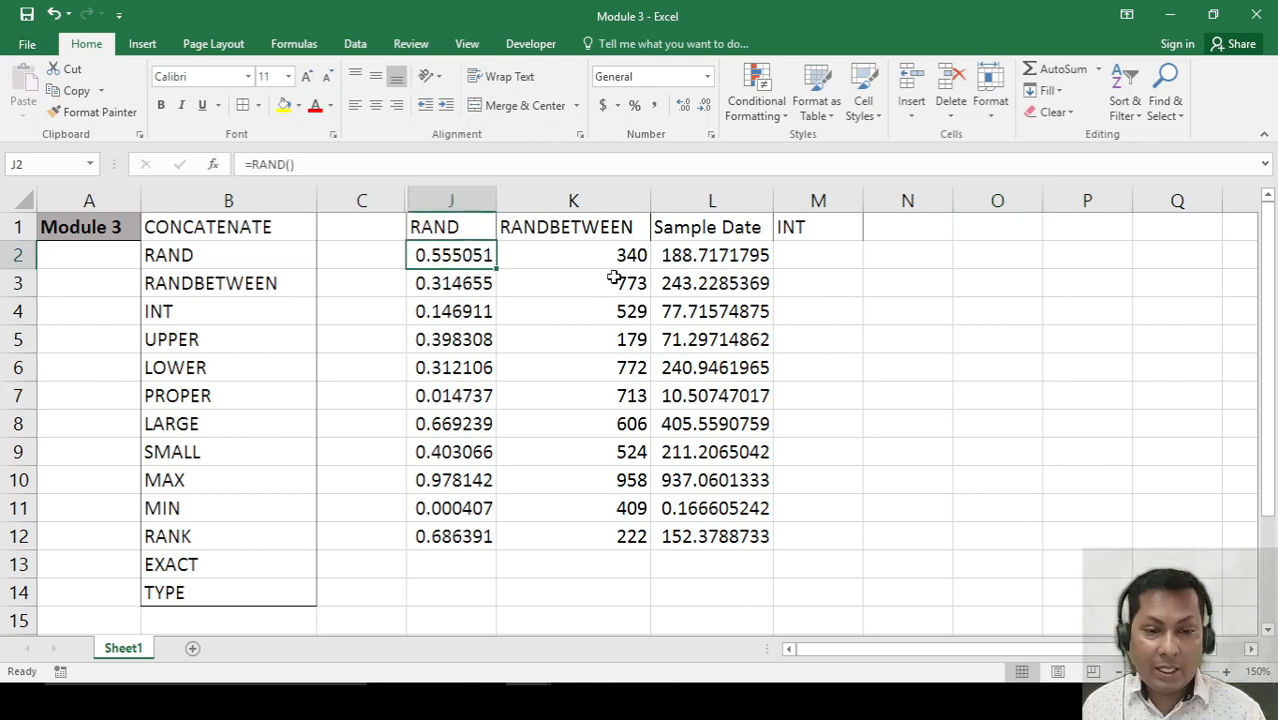
left_click(614, 259)
left_click(711, 262)
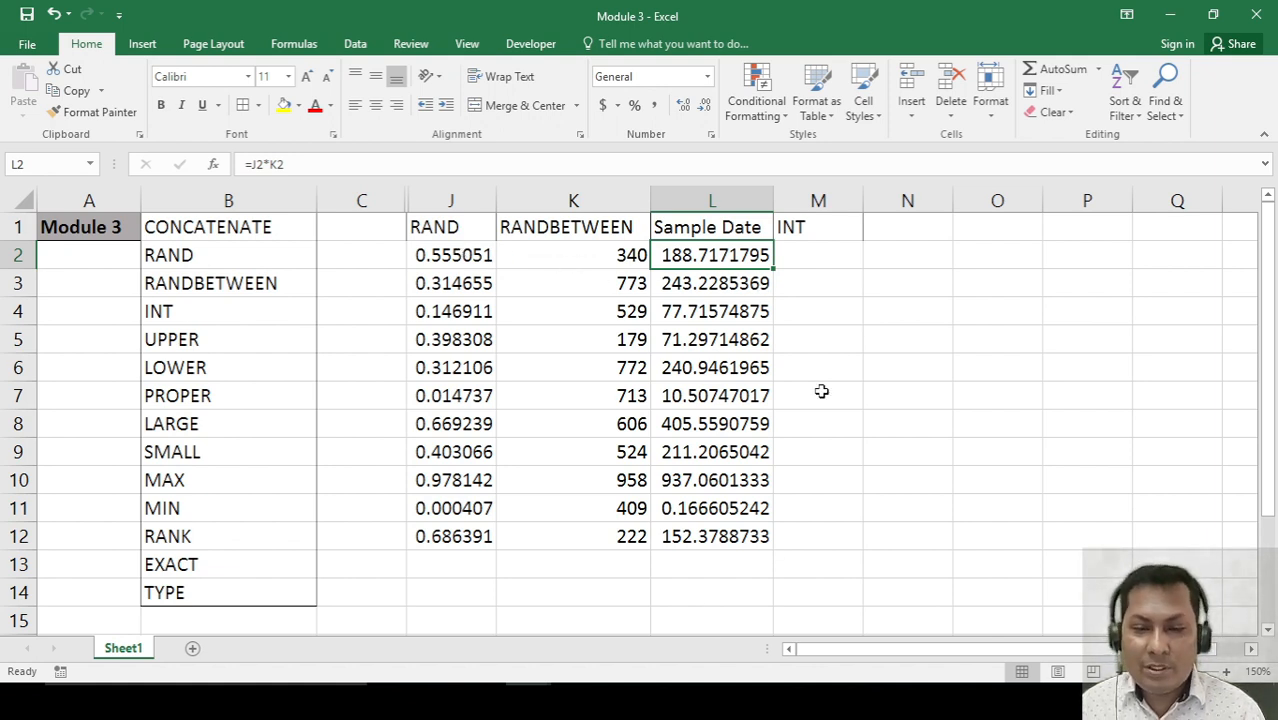
left_click(829, 274)
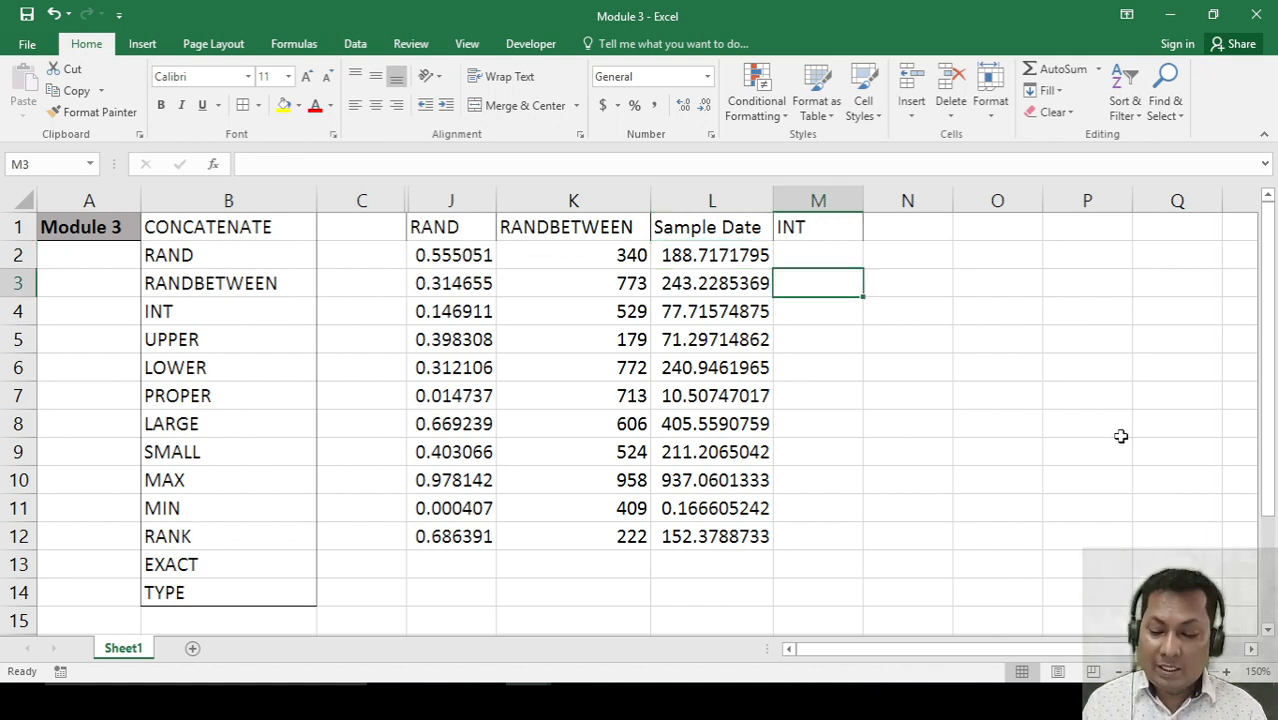
key("Up")
type("=int")
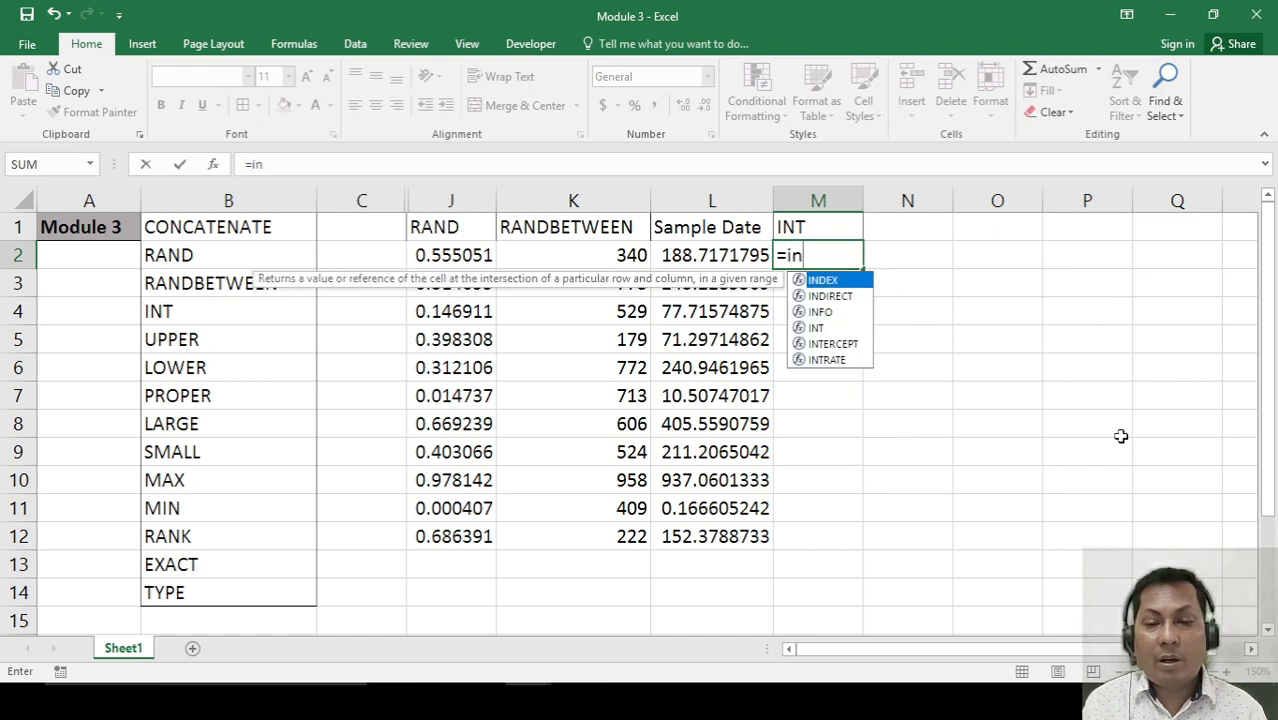
key("Tab")
key("Left")
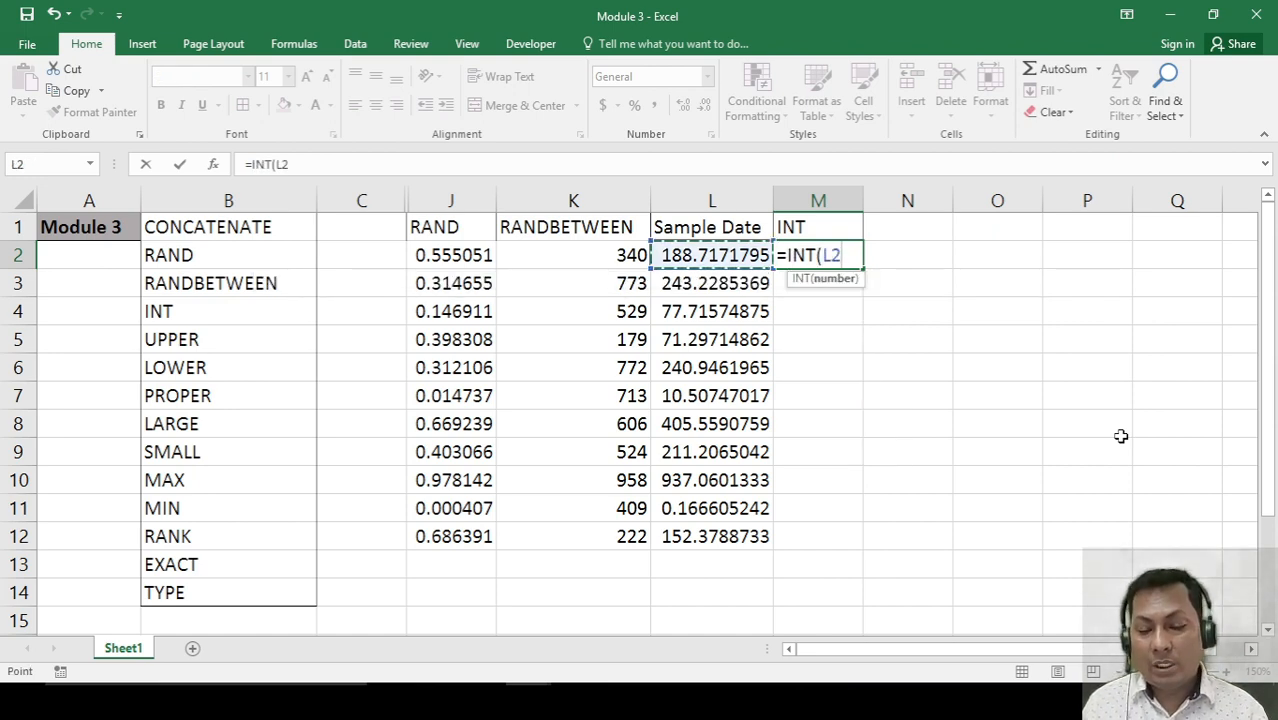
type(")")
key("Return")
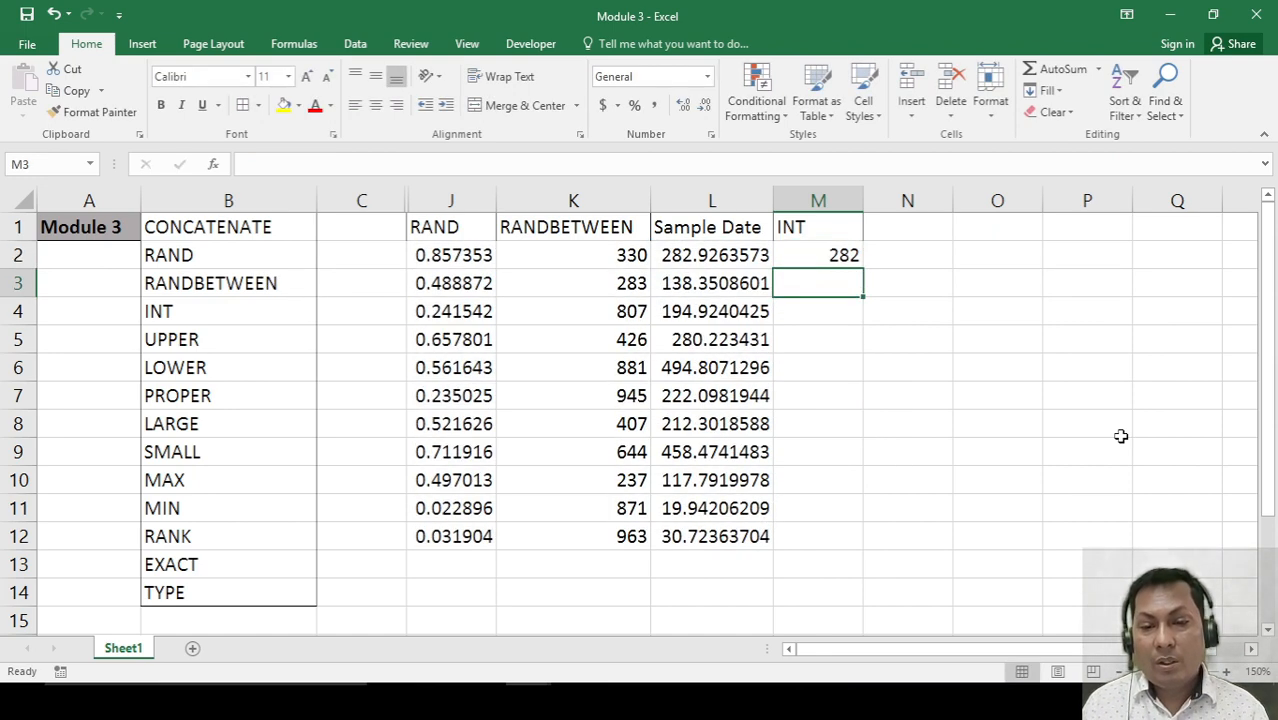
Fill the INT formula from M2 down through M12.
key("Left")
key("ctrl+Down")
key("Right")
key("ctrl+shift+Up")
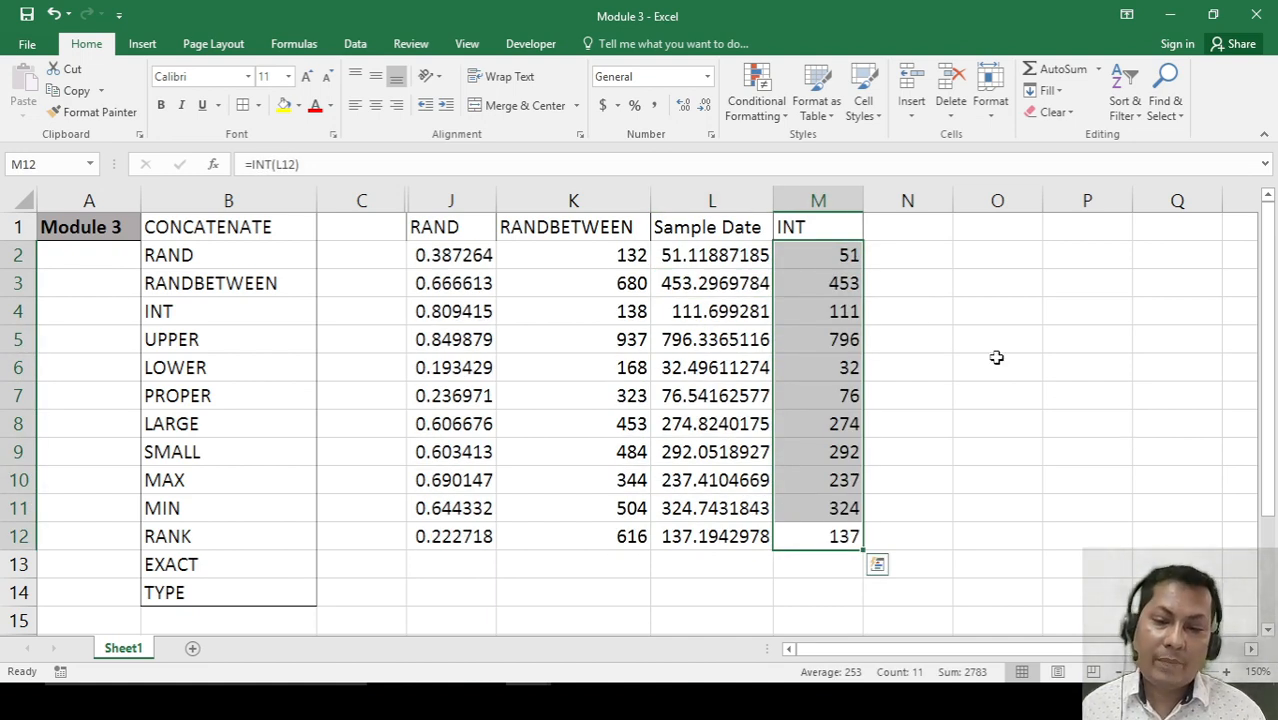
Compare the INT results in M2:M12 with the decimal values in column L.
left_click(909, 255)
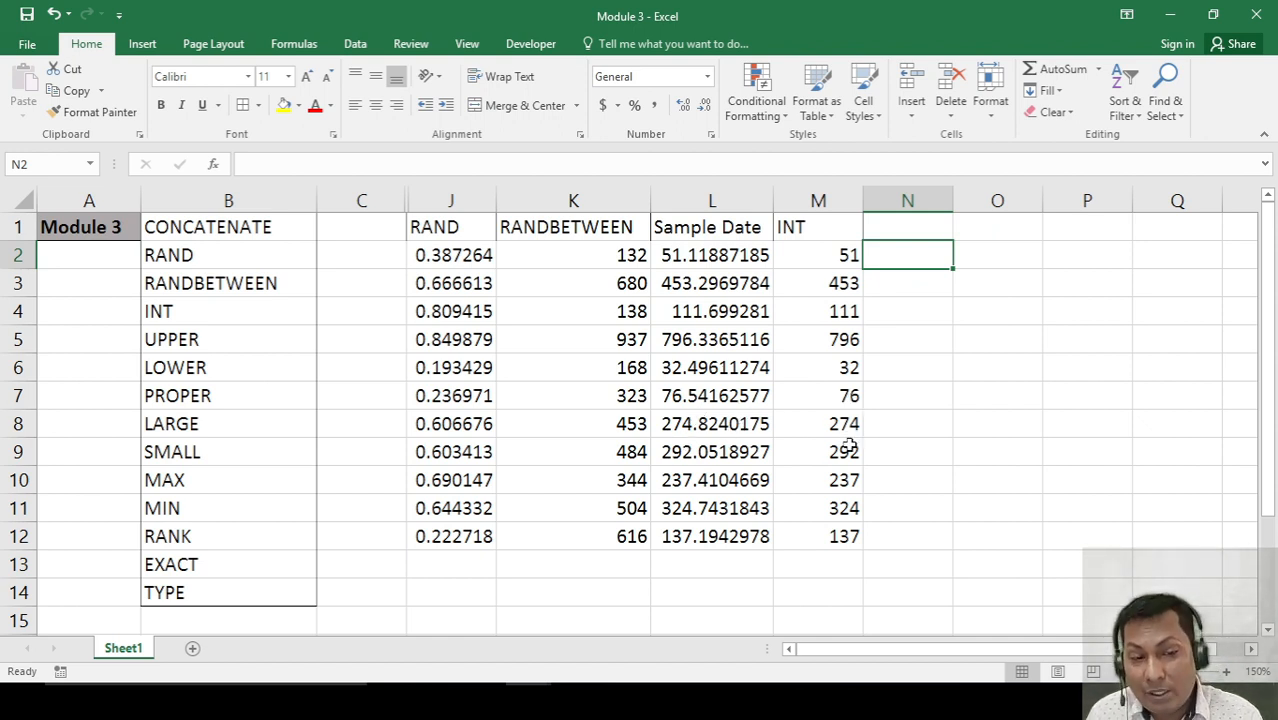
left_click_drag(848, 255, 866, 540)
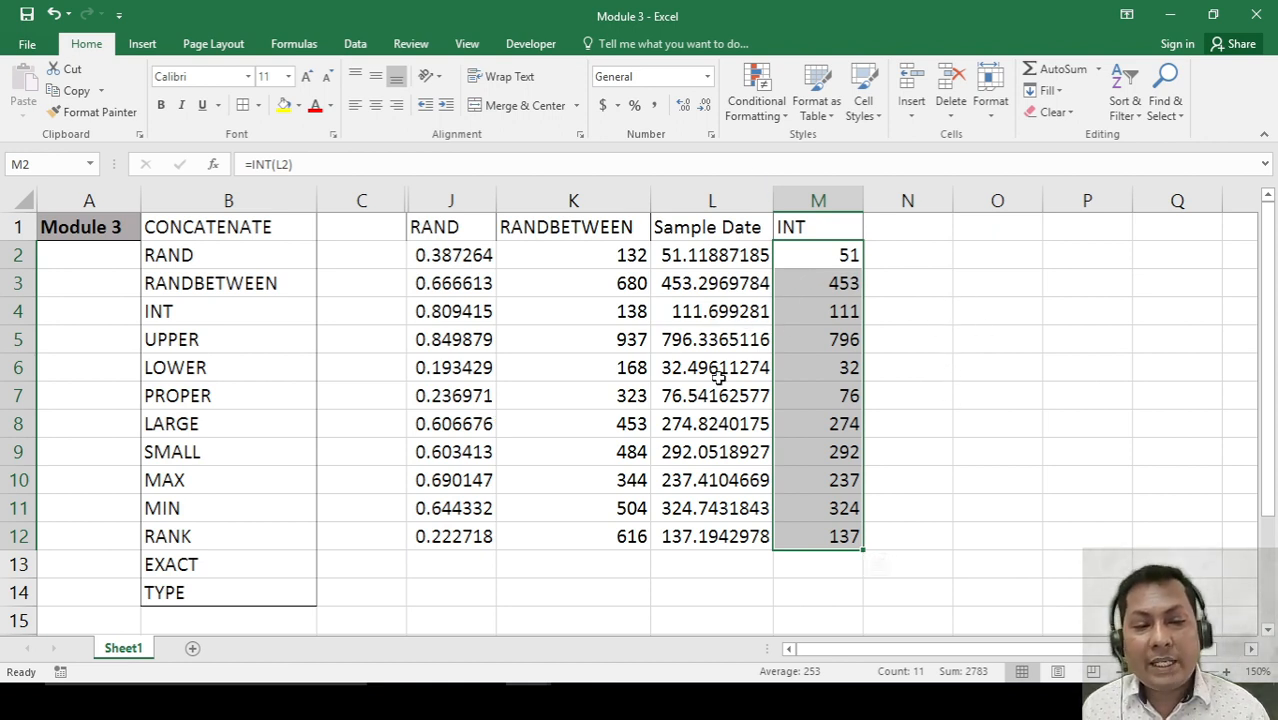
left_click(704, 316)
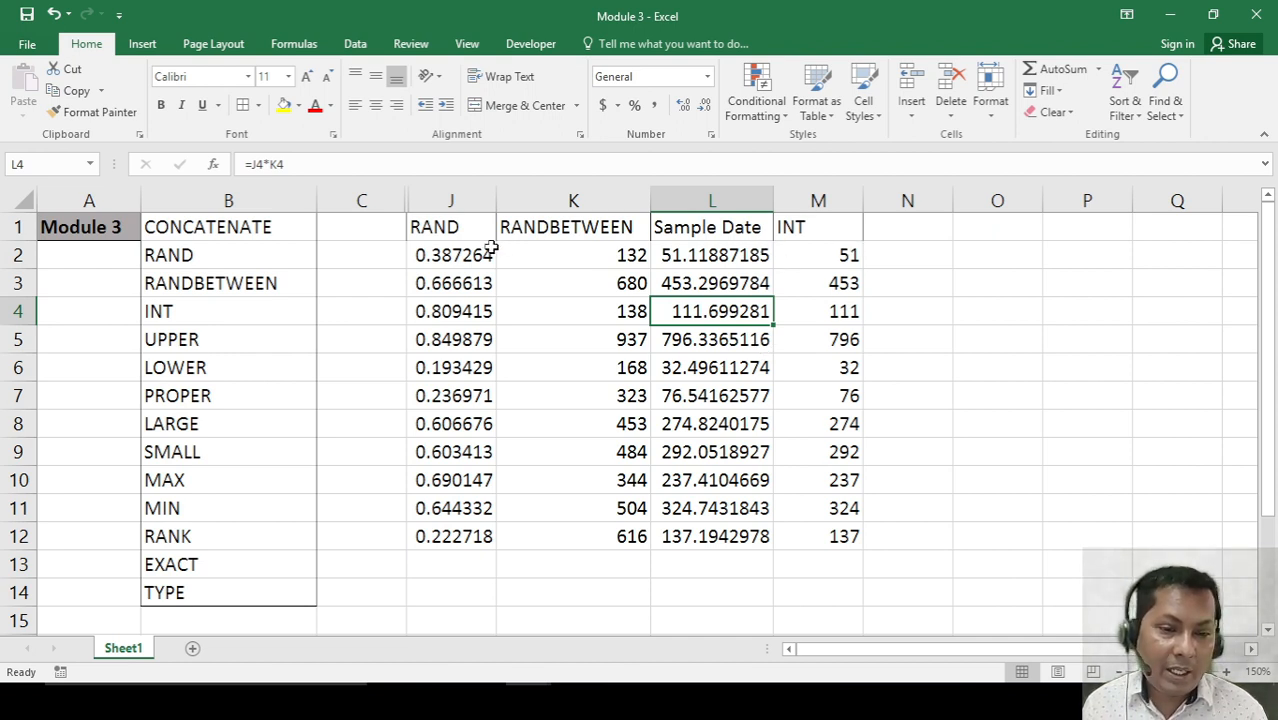
Hide columns J through M, which hold the RAND, RANDBETWEEN, Sample Date and INT examples.
left_click(836, 232)
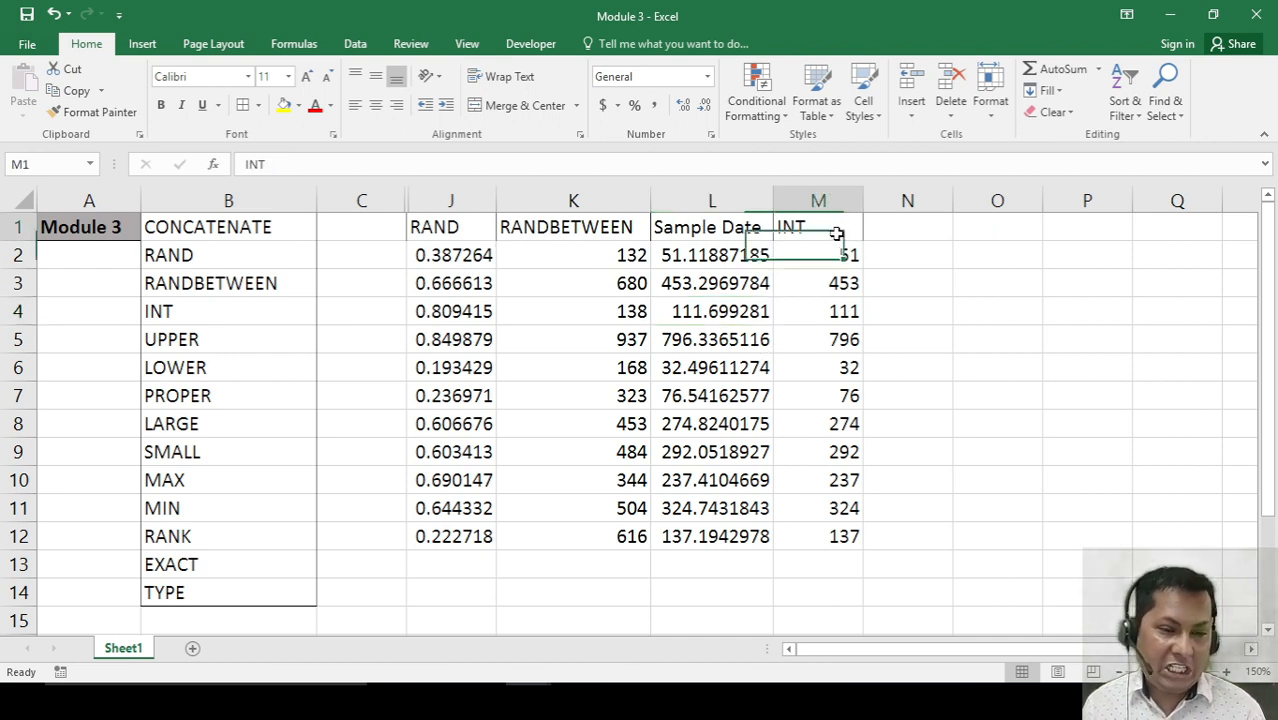
key("shift+Left")
key("shift+Left")
key("shift+Left")
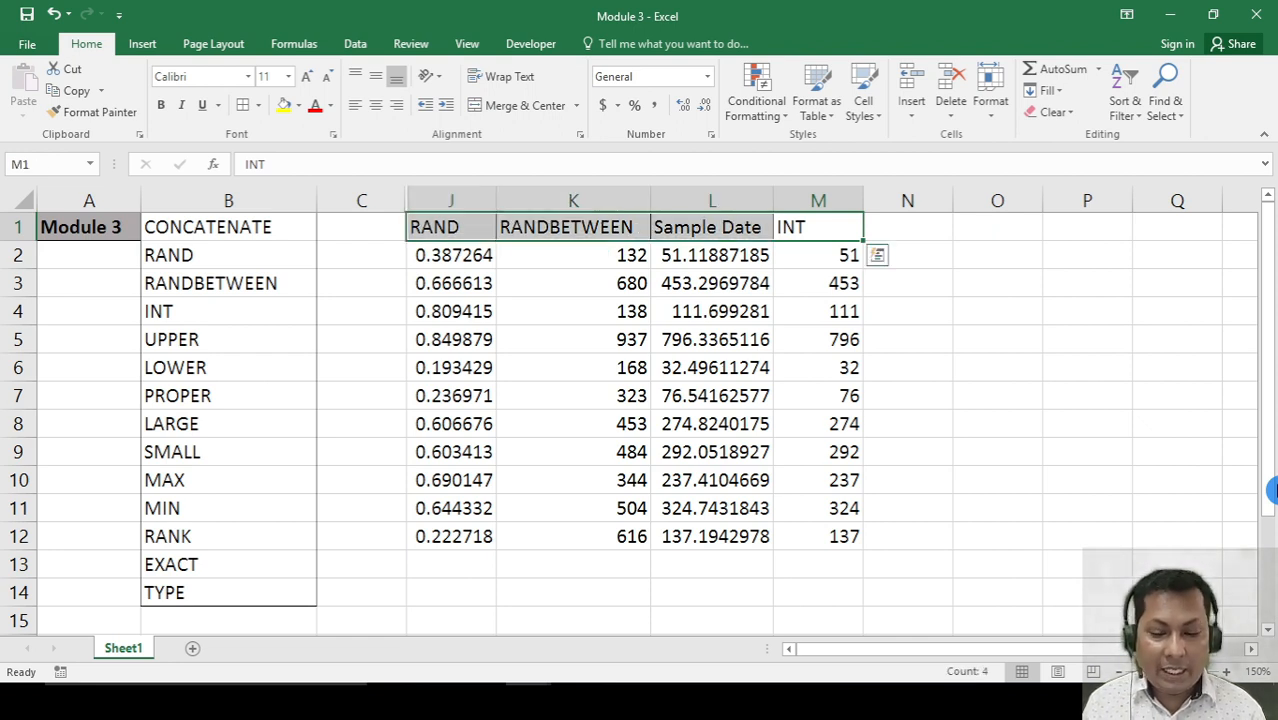
key("ctrl+0")
key("Right")
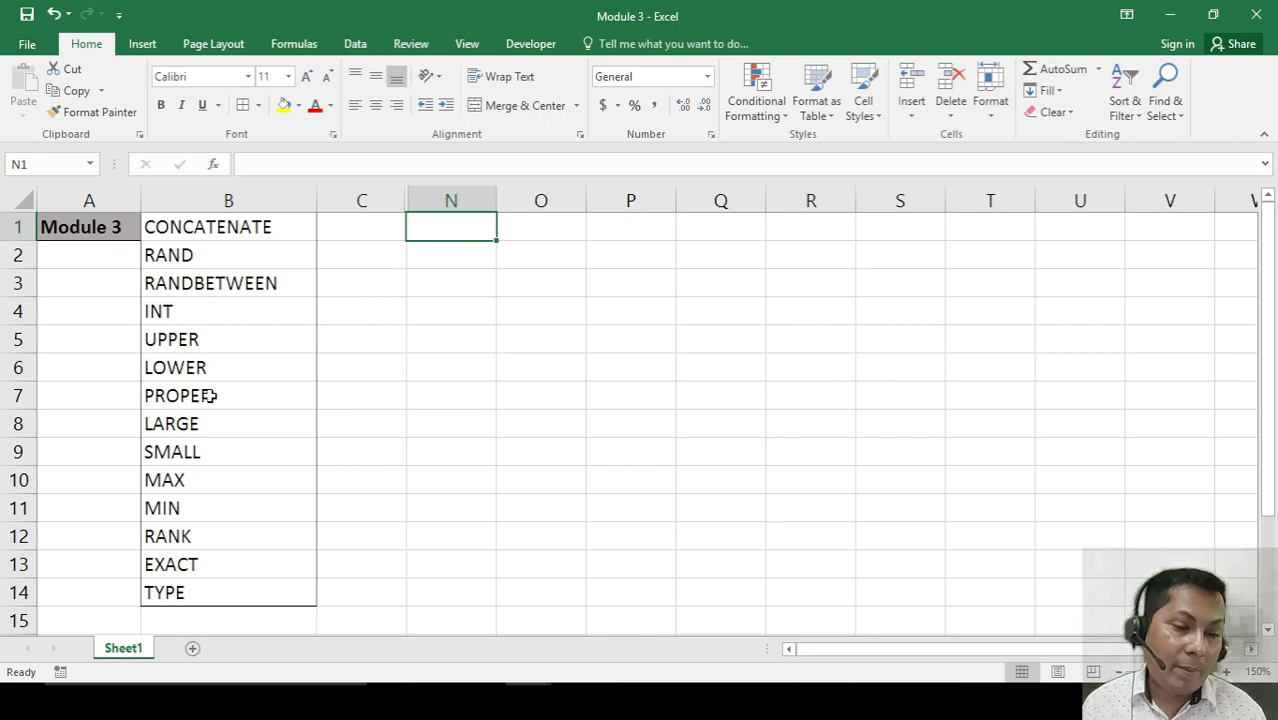
Copy UPPER, LOWER and PROPER from B5:B7 and paste them transposed as column headings in N1:P1.
left_click(205, 343)
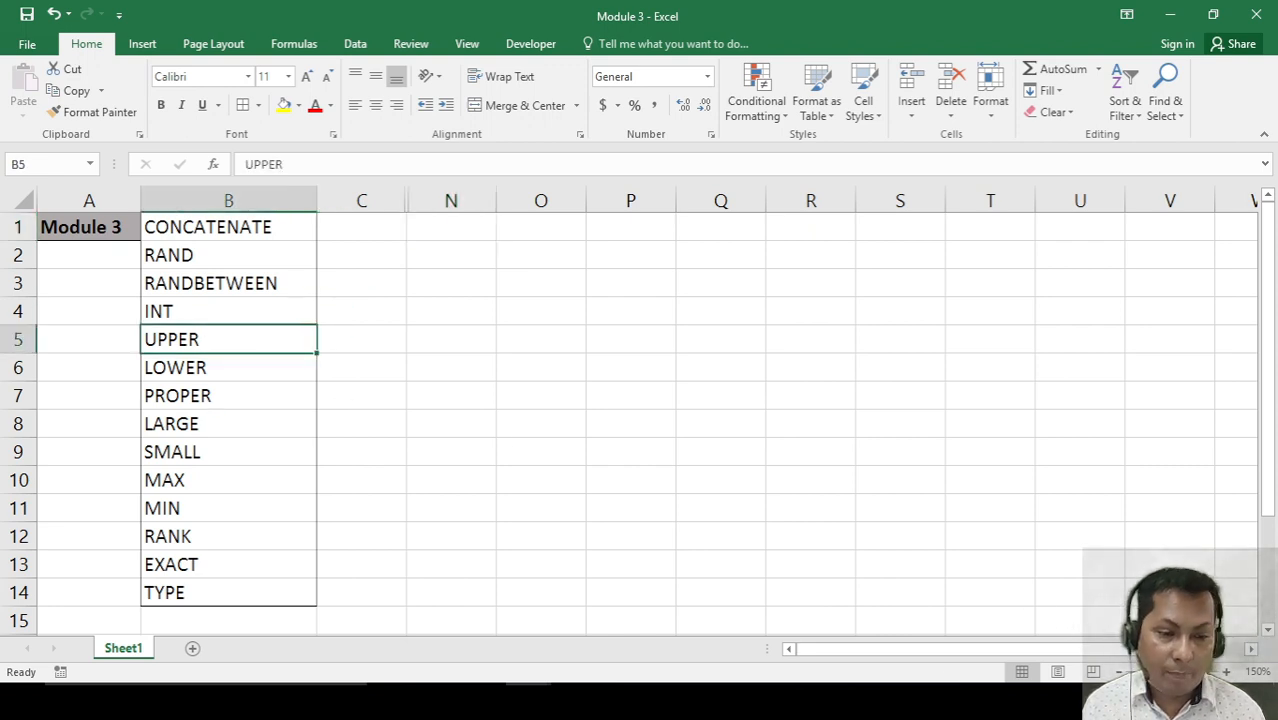
key("shift+Down")
key("shift+Down")
key("ctrl+c")
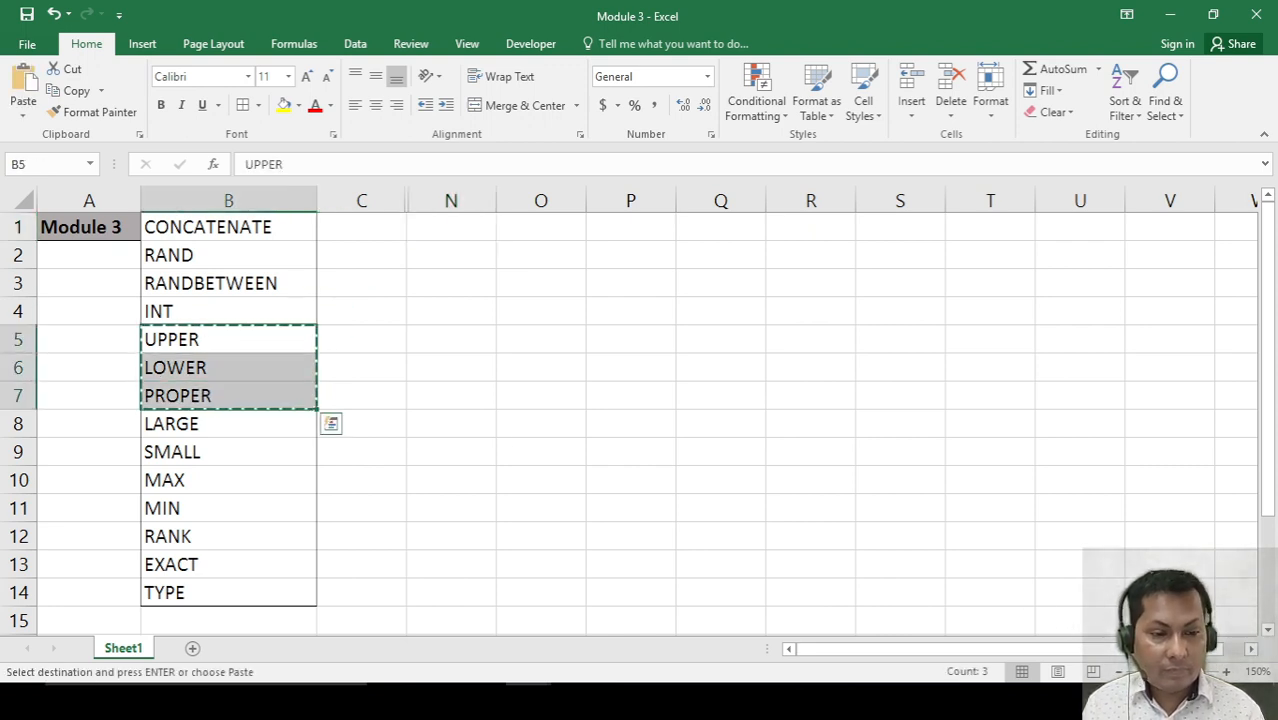
key("Right")
key("Right")
key("Right")
key("Up")
key("Up")
key("Up")
key("Up")
key("Left")
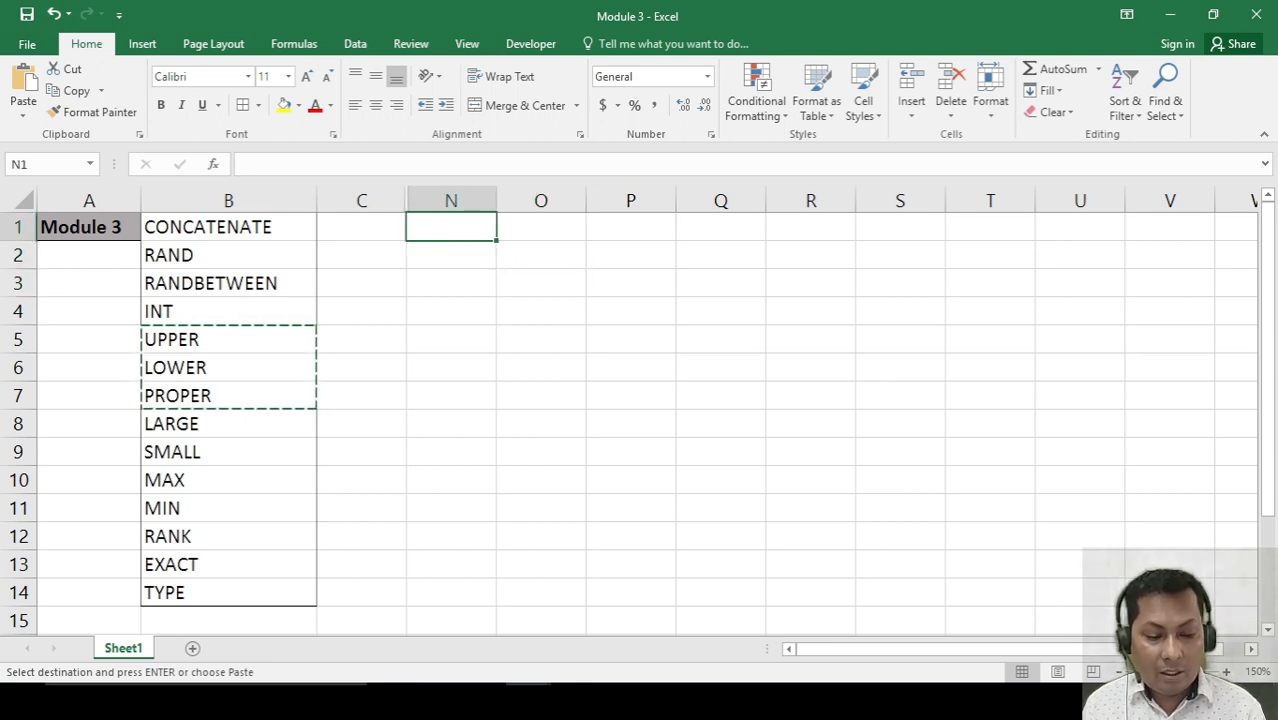
key("ctrl+alt+v")
key("e")
key("Return")
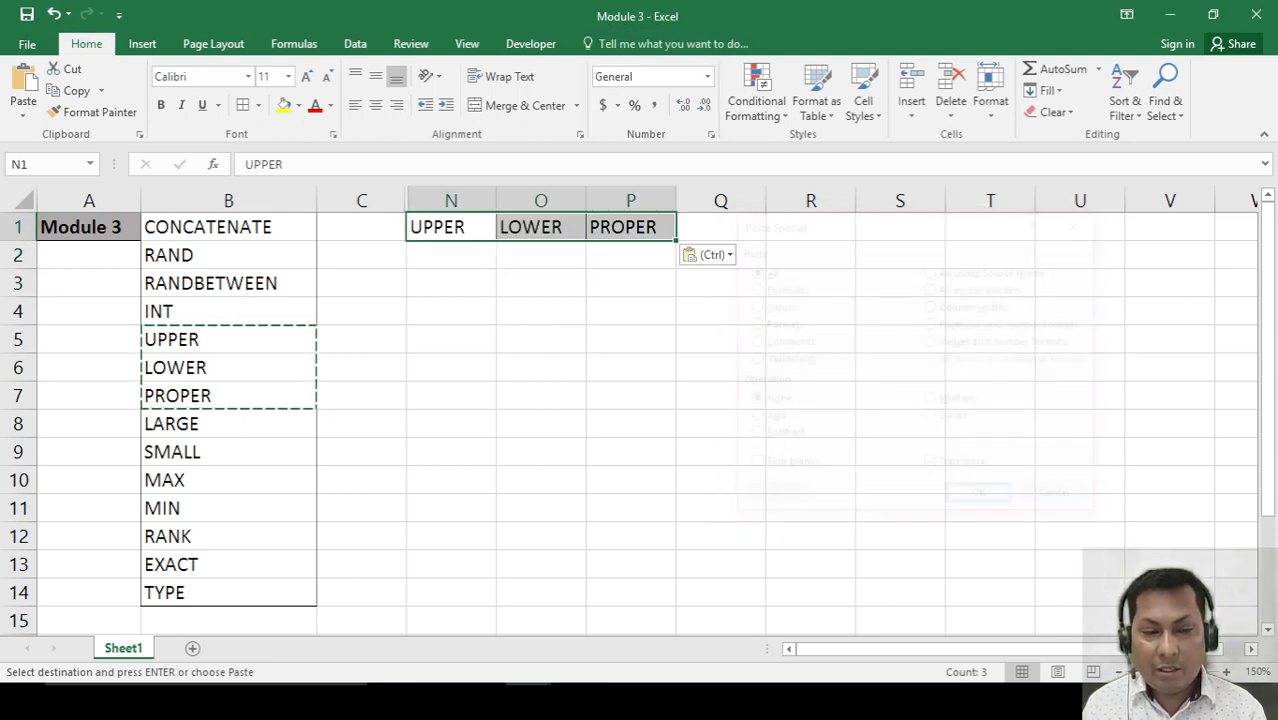
key("Right")
key("Left")
key("Down")
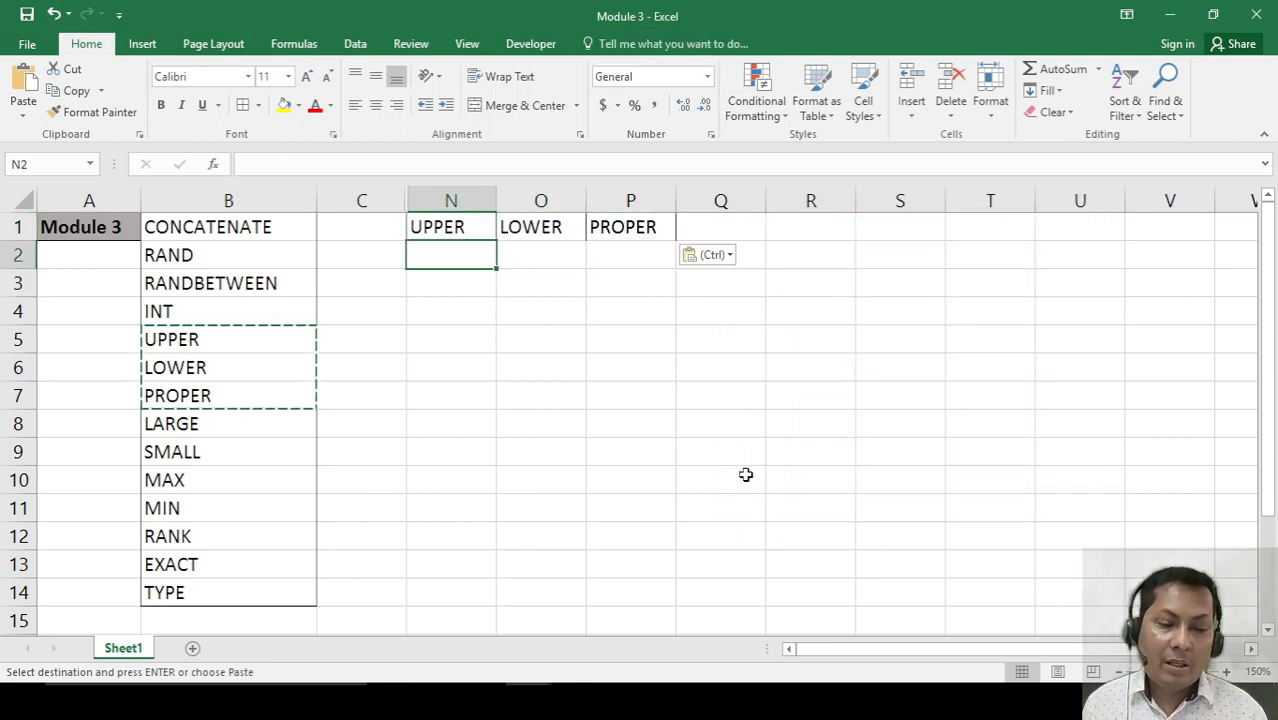
Copy the UPPER, LOWER and PROPER headings from N1:P1 and paste them one column over into O1:Q1.
key("Up")
key("shift+Right")
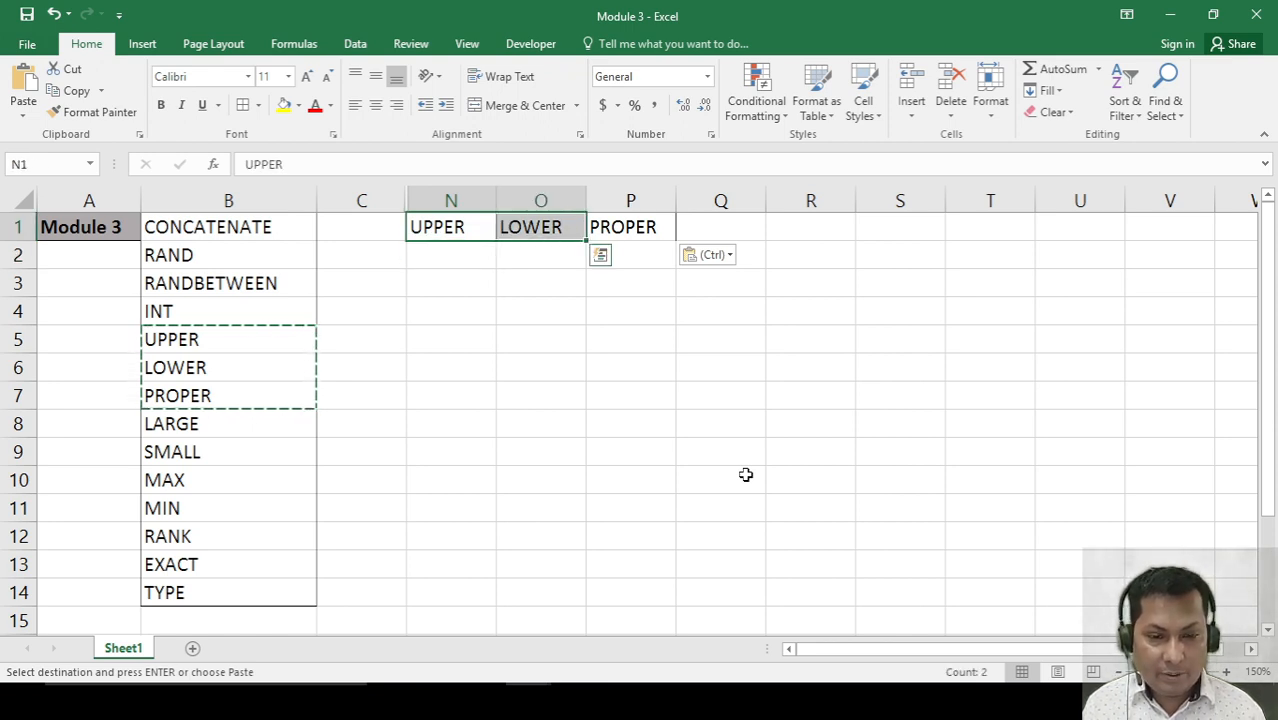
key("shift+Right")
key("ctrl+c")
key("Right")
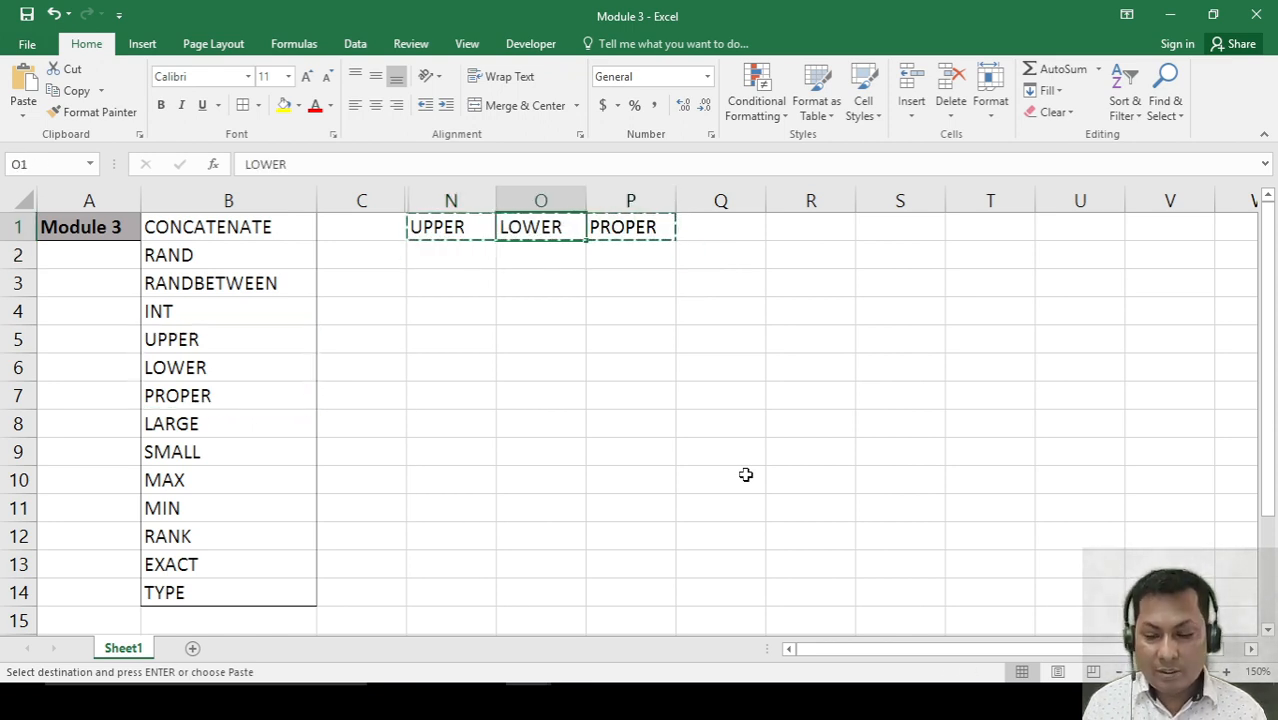
key("ctrl+v")
key("Right")
key("Left")
key("Left")
key("Down")
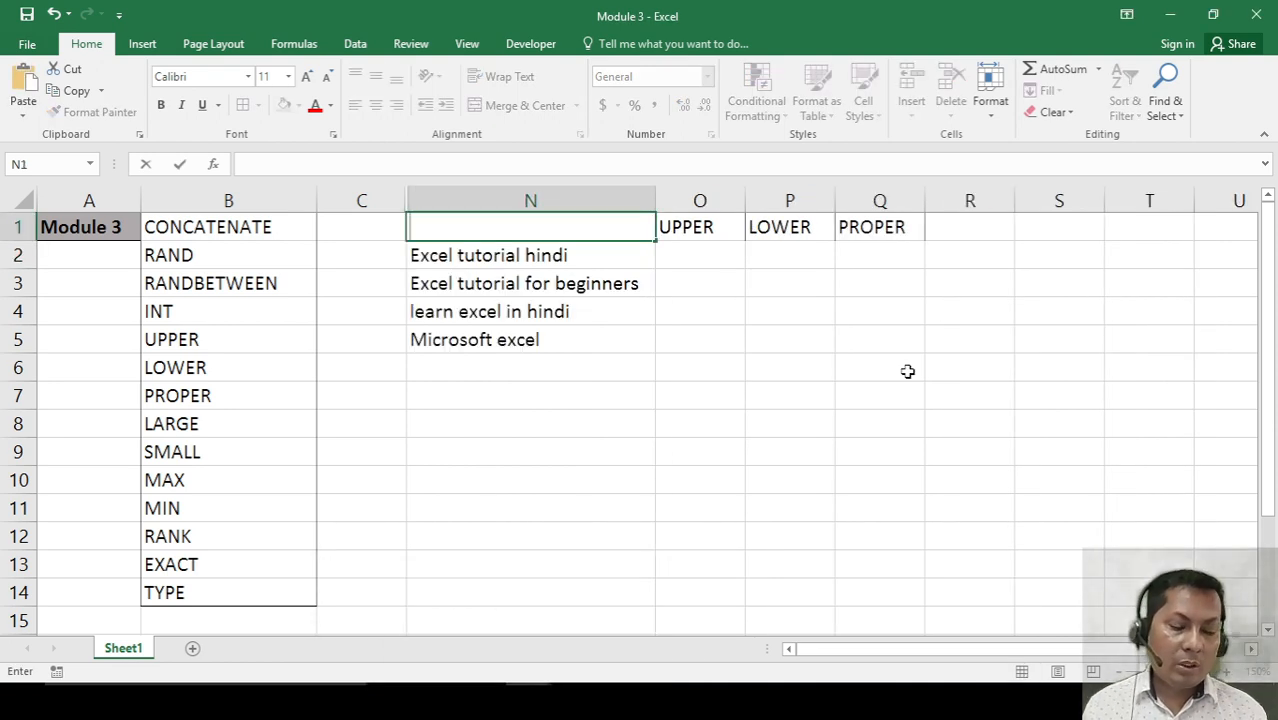
Enter the heading Sample Text Data in N1 above the sample phrases.
key("Escape")
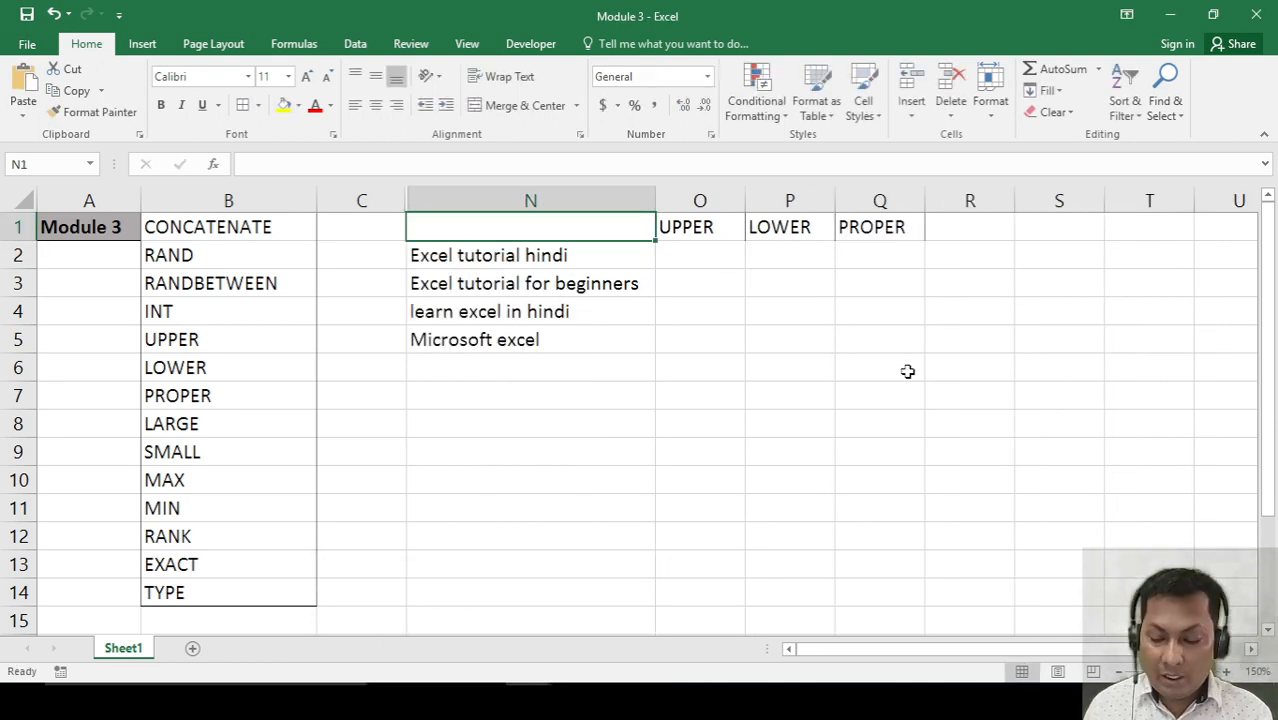
key("Down")
key("Up")
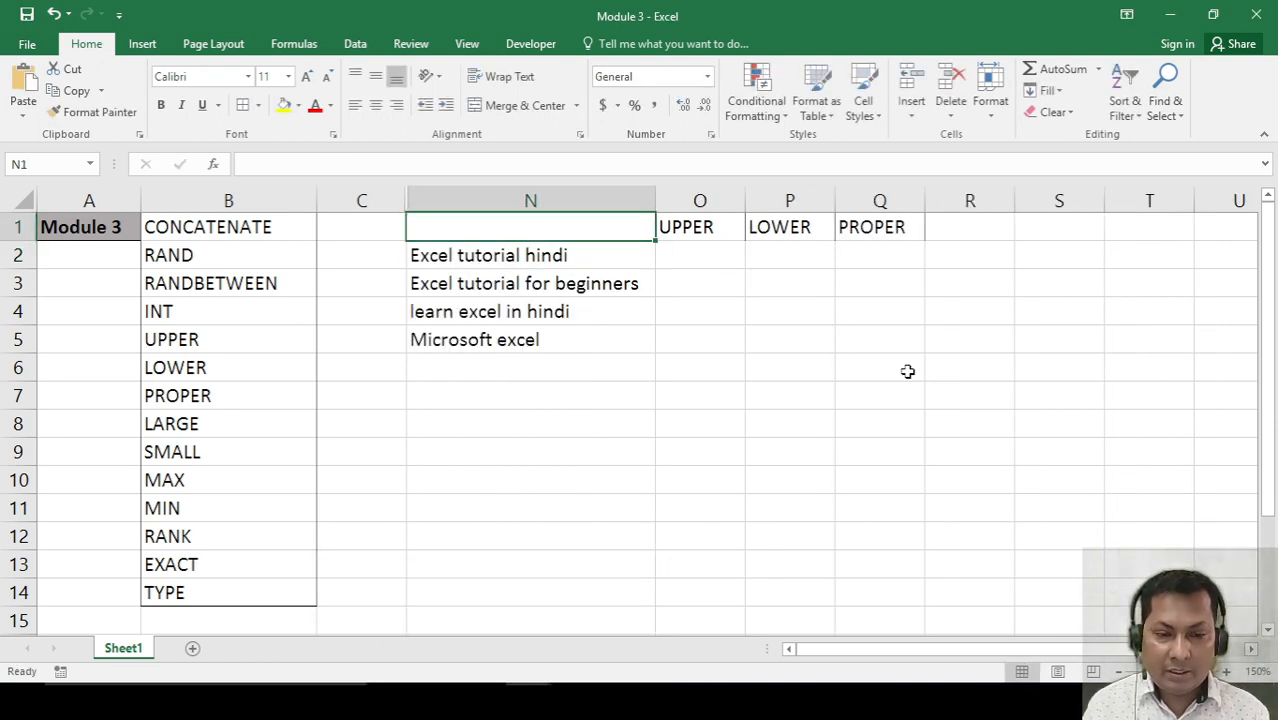
type("Sample Te")
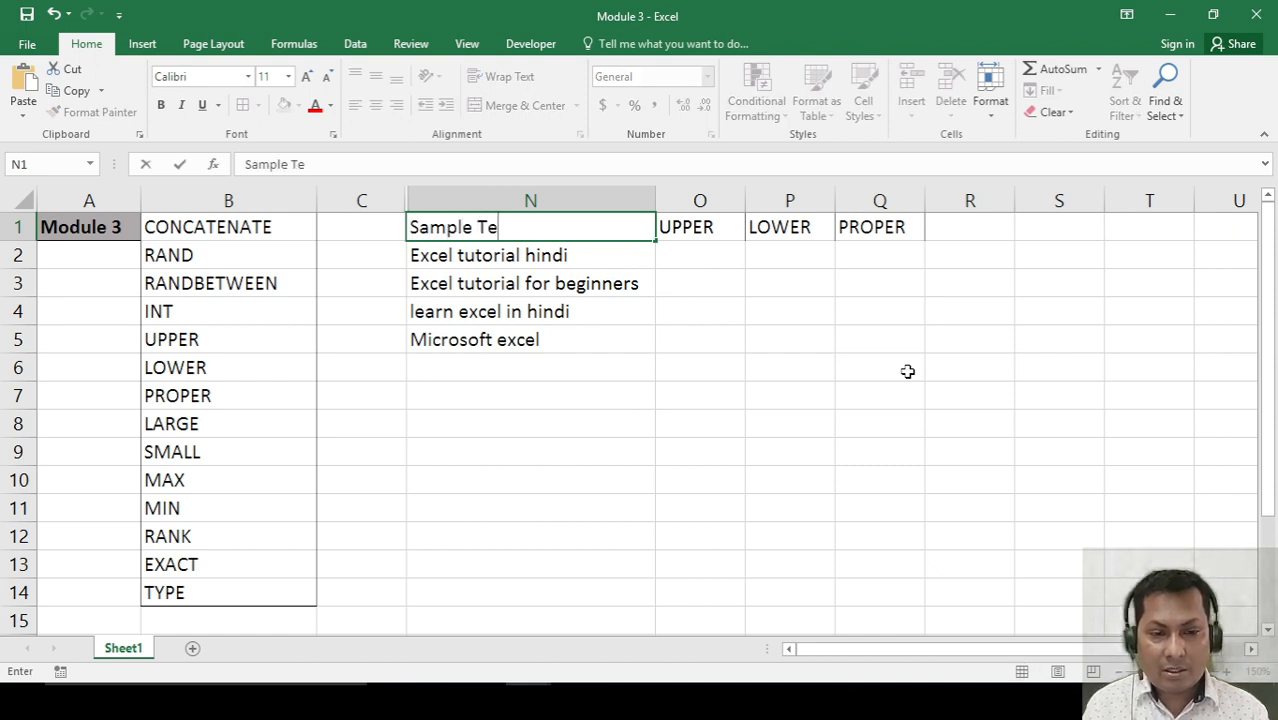
type("xt Data")
key("Return")
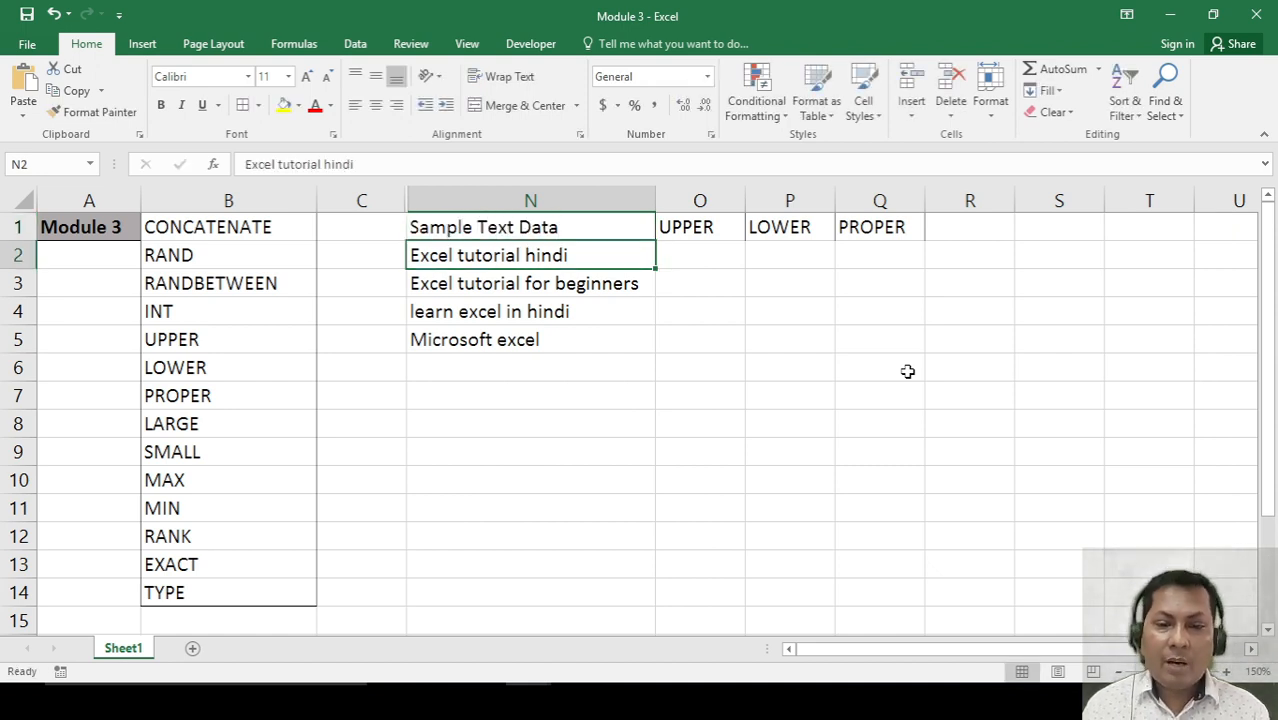
Apply all borders to the sample text table in N1:Q5.
left_click(760, 369)
left_click_drag(495, 226, 895, 346)
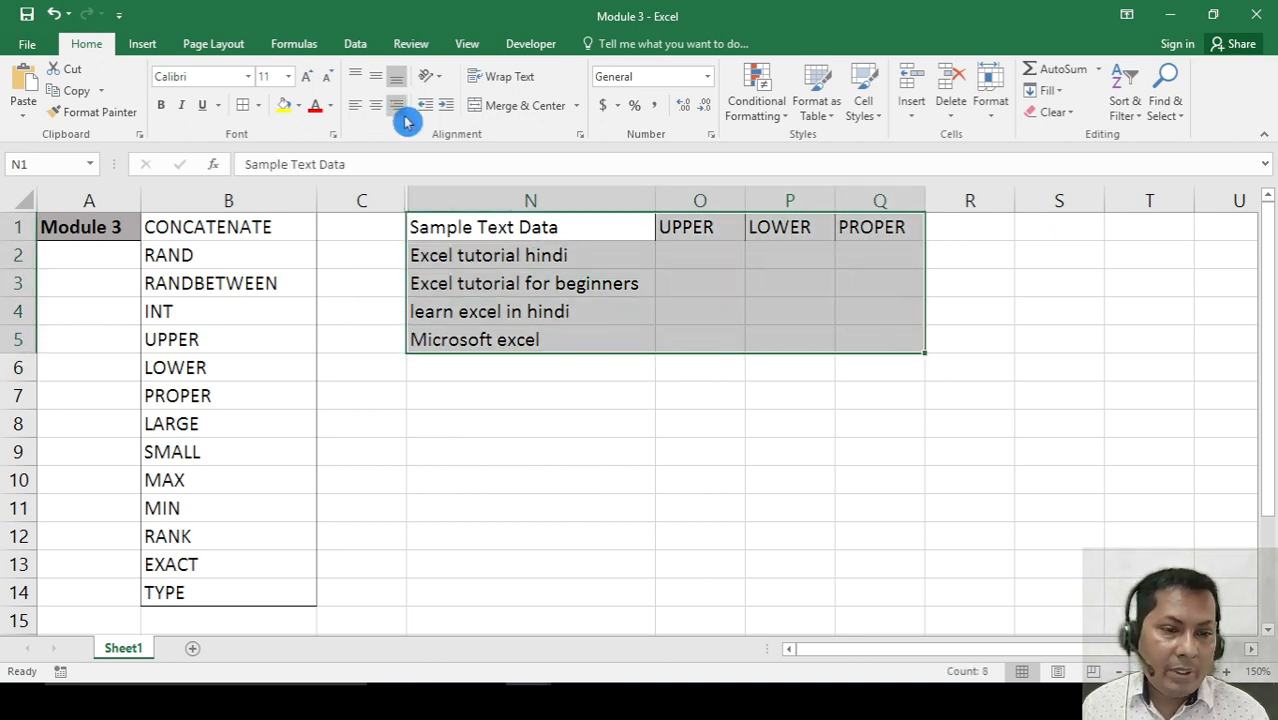
left_click(248, 108)
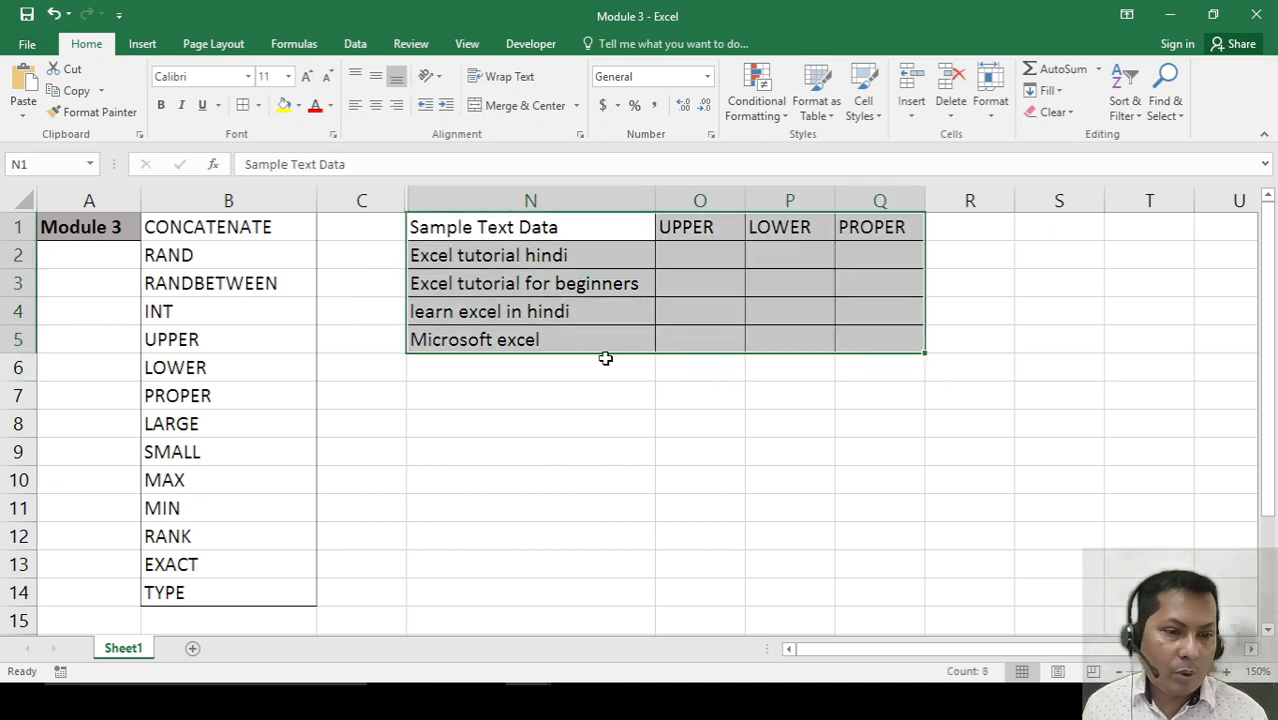
left_click(659, 482)
Widen column O under the UPPER heading to make room for the converted text.
left_click(702, 254)
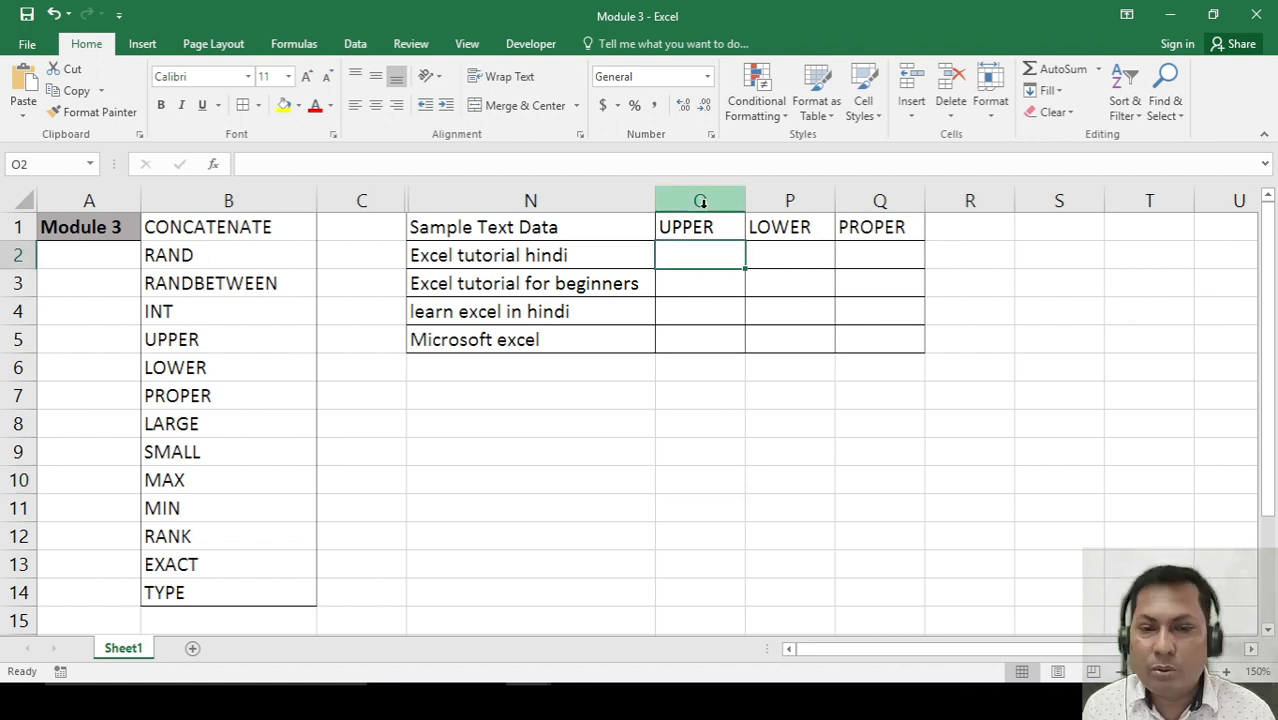
left_click(876, 233)
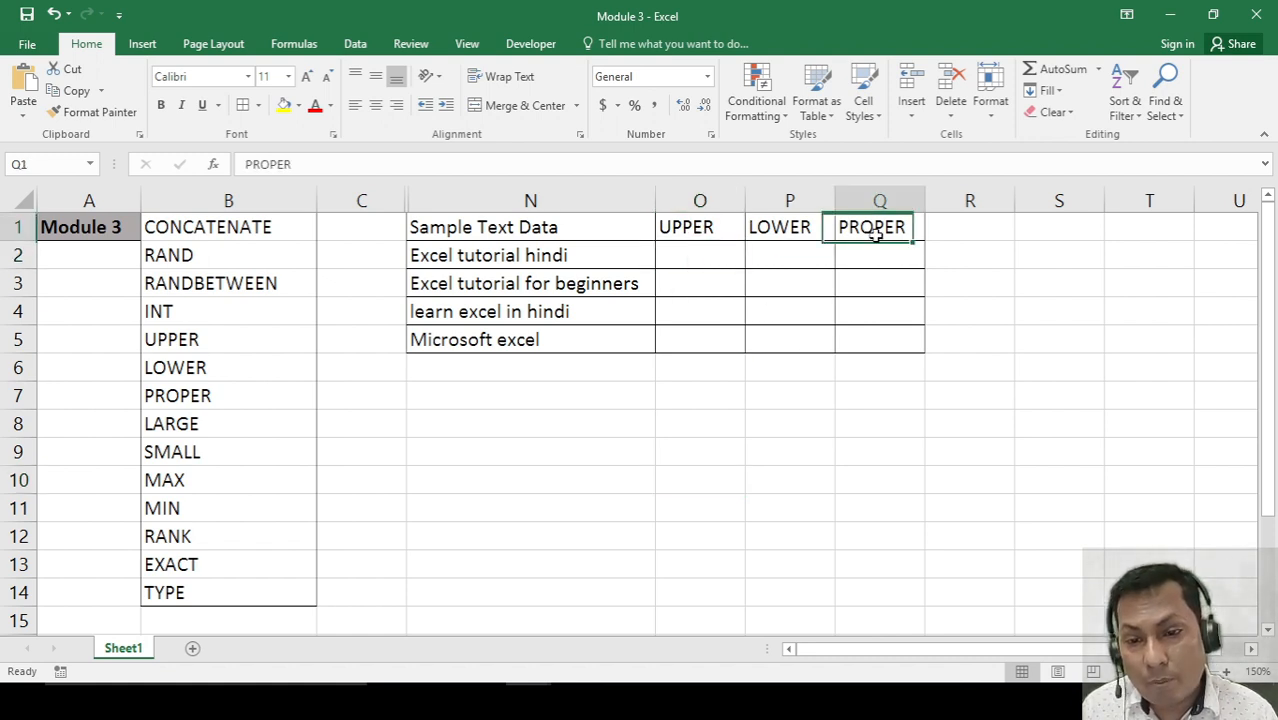
left_click(775, 273)
left_click_drag(746, 193, 795, 194)
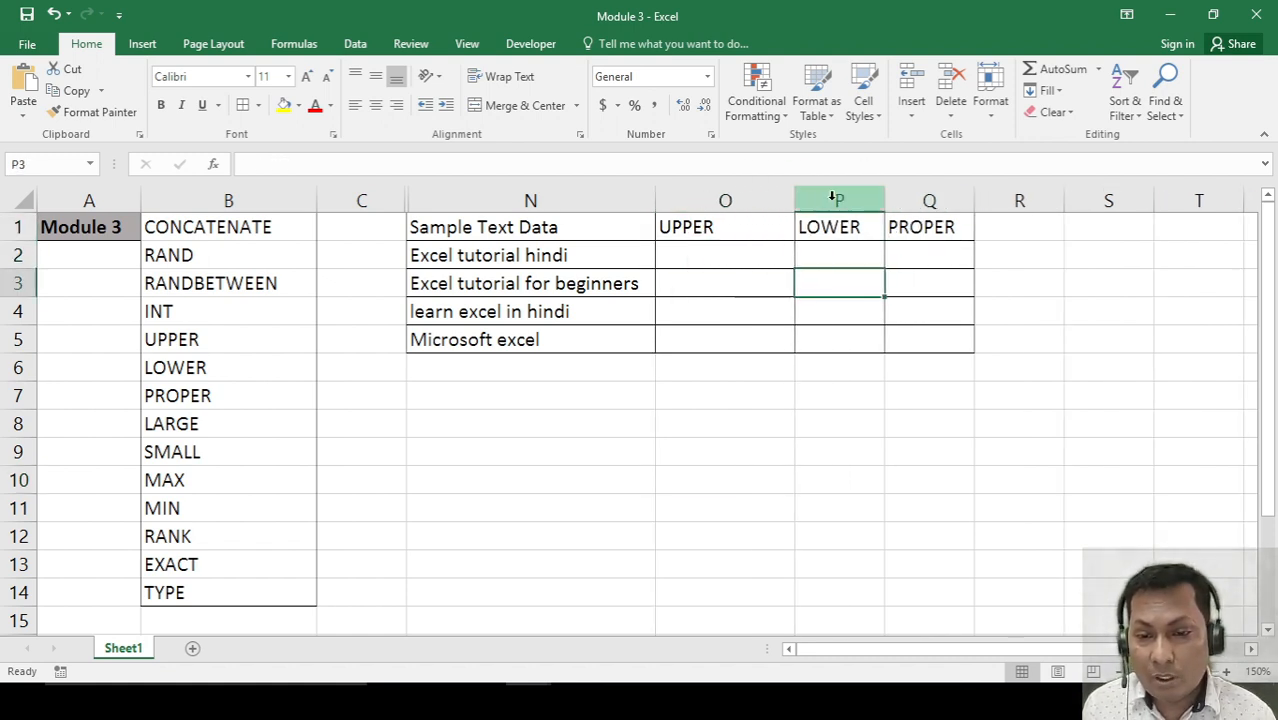
Widen columns P and Q under the LOWER and PROPER headings to make room for the converted text.
left_click_drag(886, 199, 937, 200)
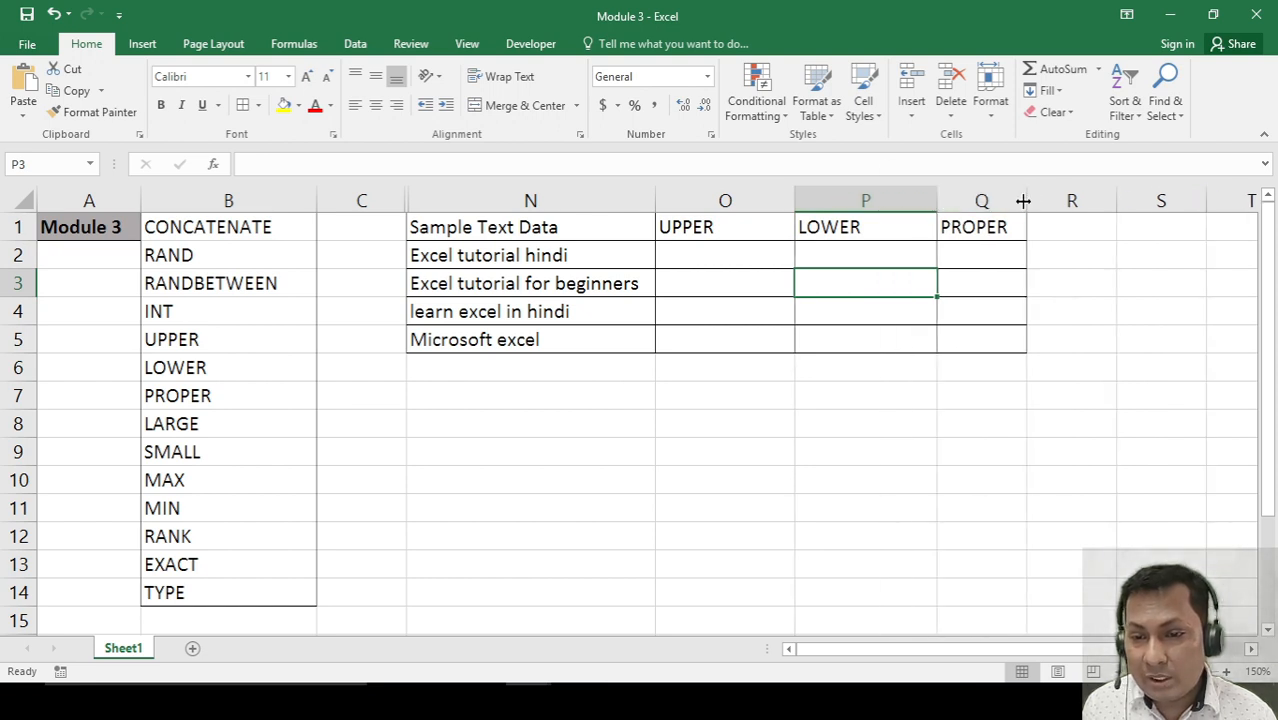
left_click_drag(1024, 194, 1071, 200)
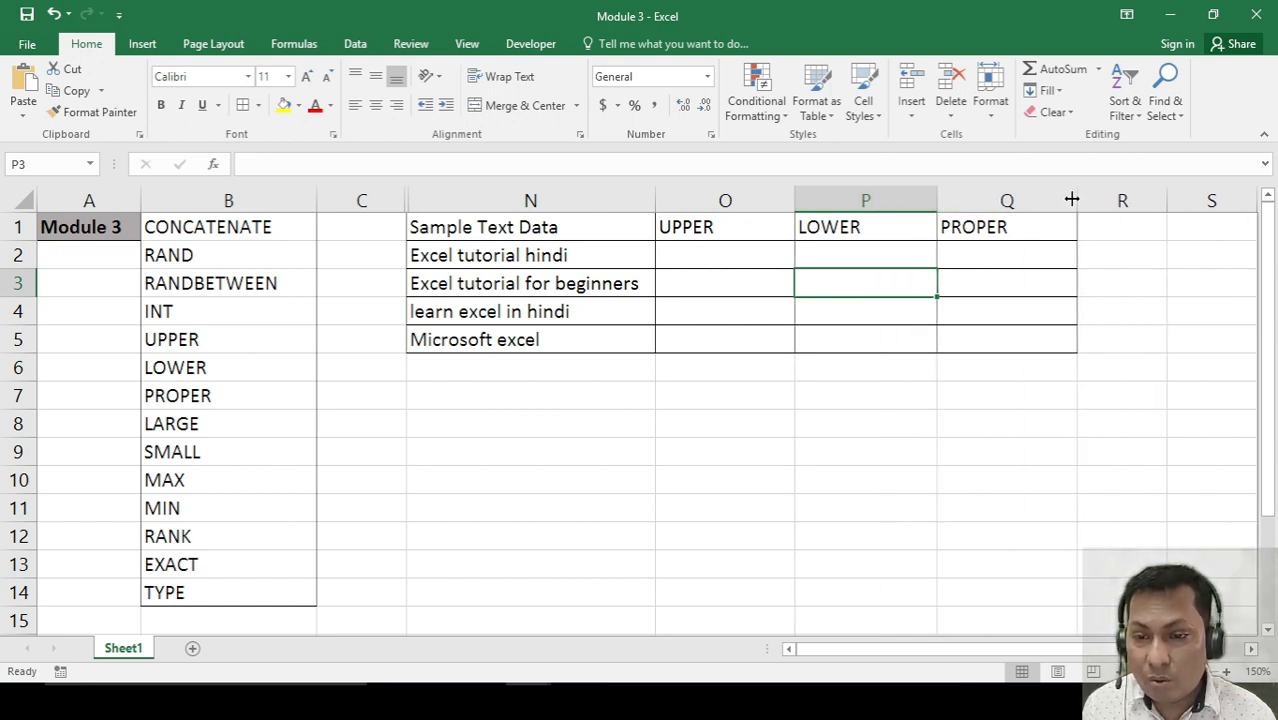
left_click(710, 359)
left_click_drag(700, 220, 963, 392)
left_click(742, 481)
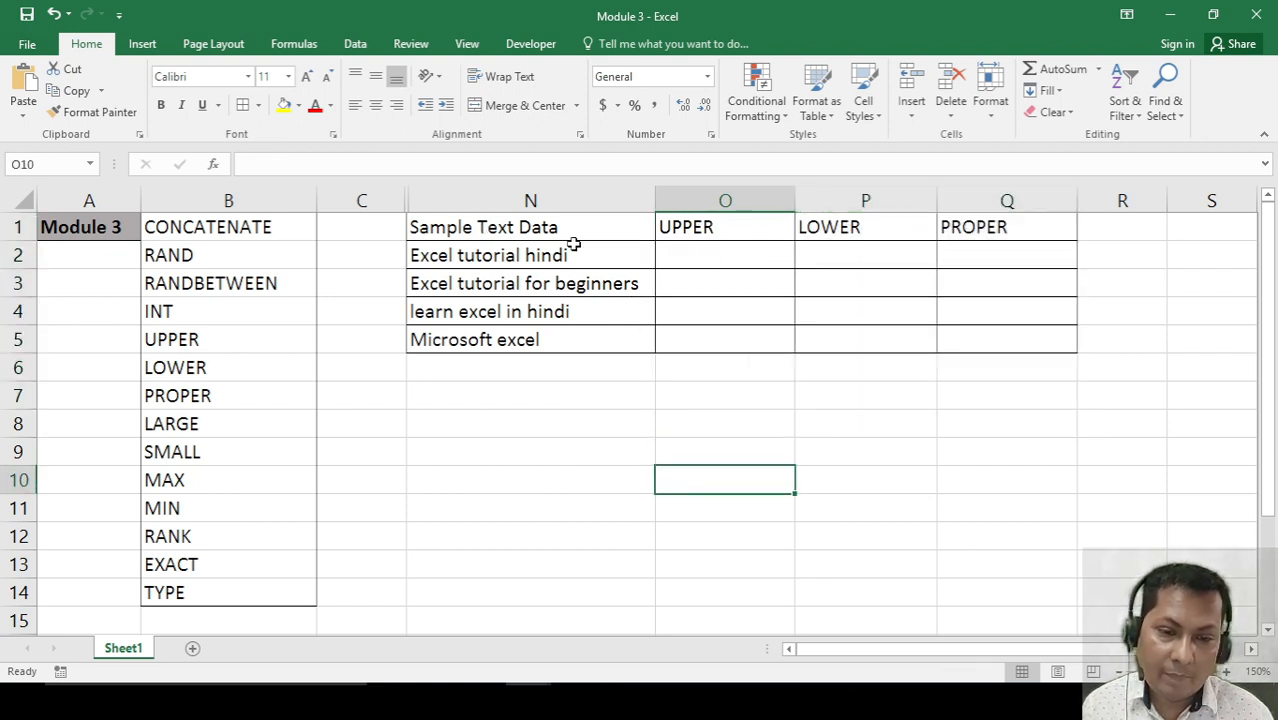
Enter the formula =UPPER(N2) in O2 to convert the first sample phrase to uppercase.
left_click(514, 274)
key("Up")
key("Right")
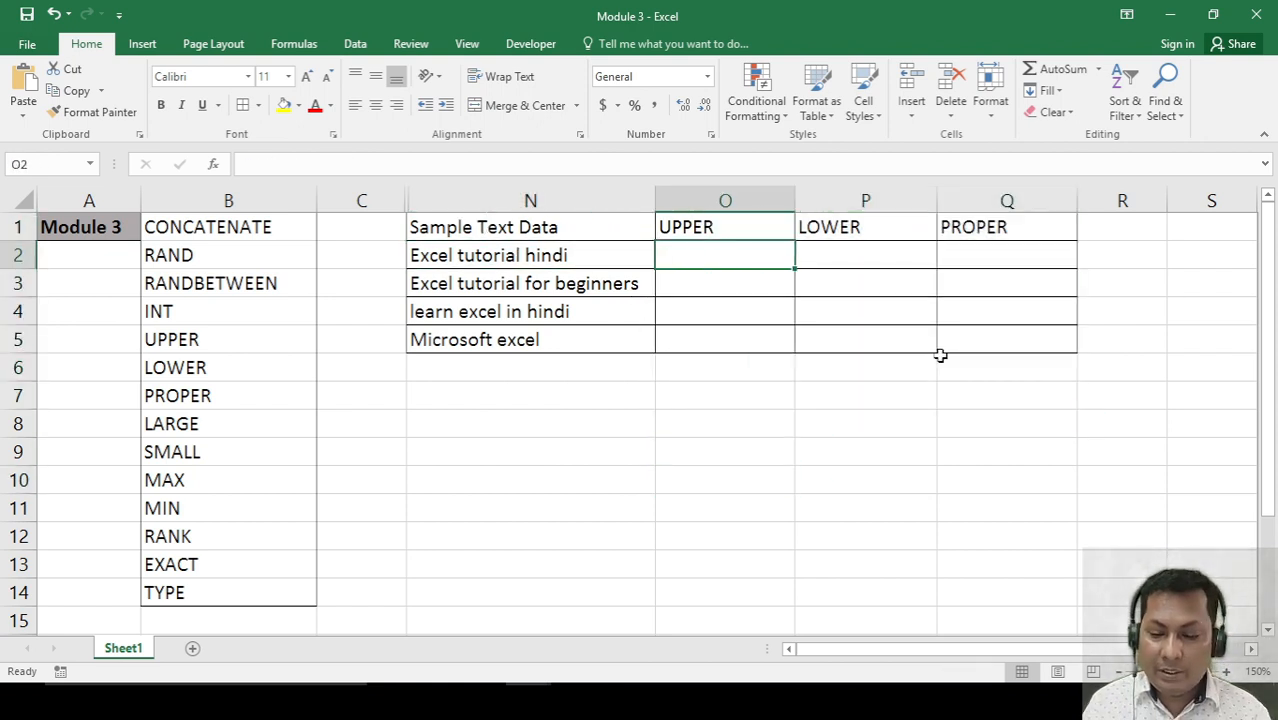
type("=upp")
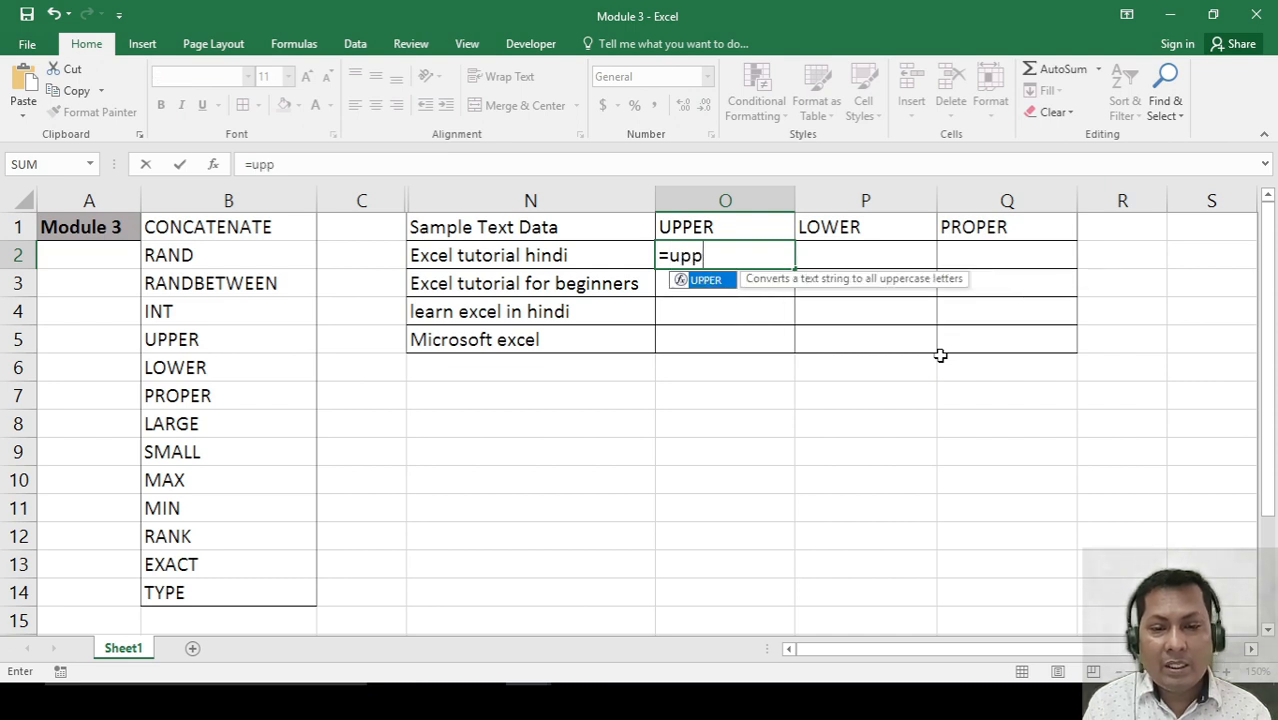
key("Tab")
key("Left")
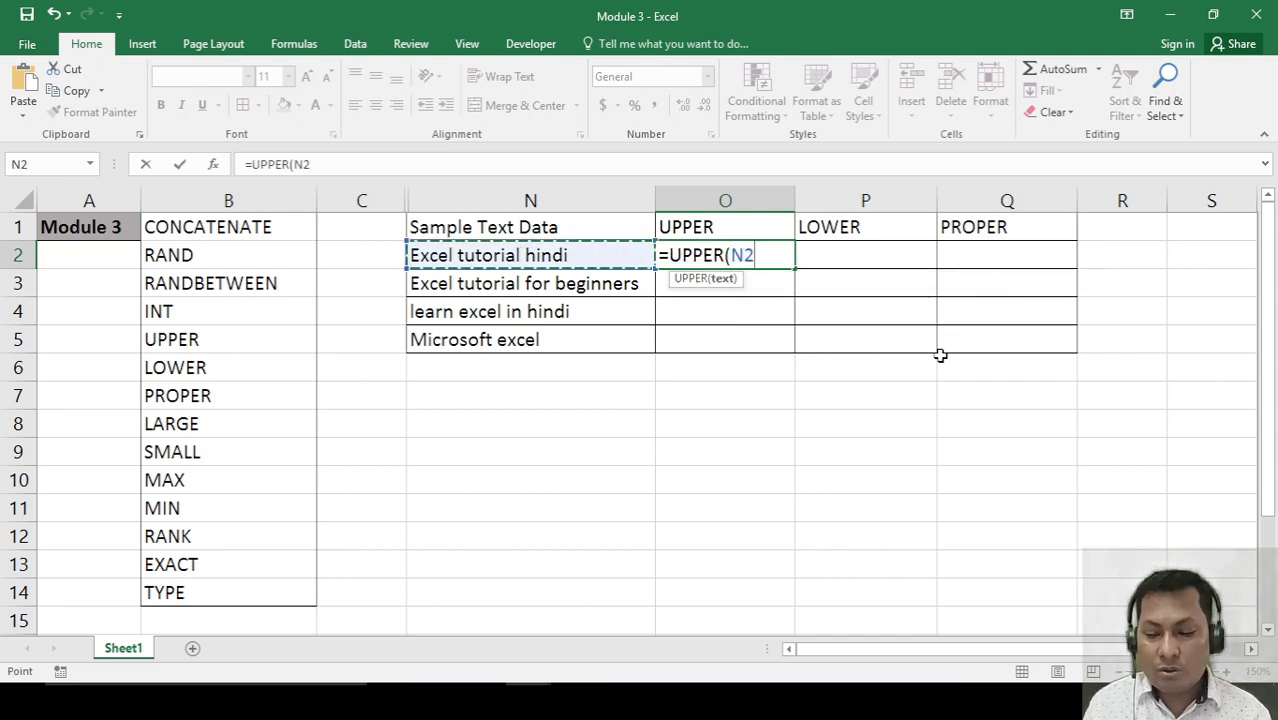
type(")")
key("Return")
Copy the UPPER formula from O2 down to O5 and autofit column O to the converted text.
key("Up")
key("ctrl+c")
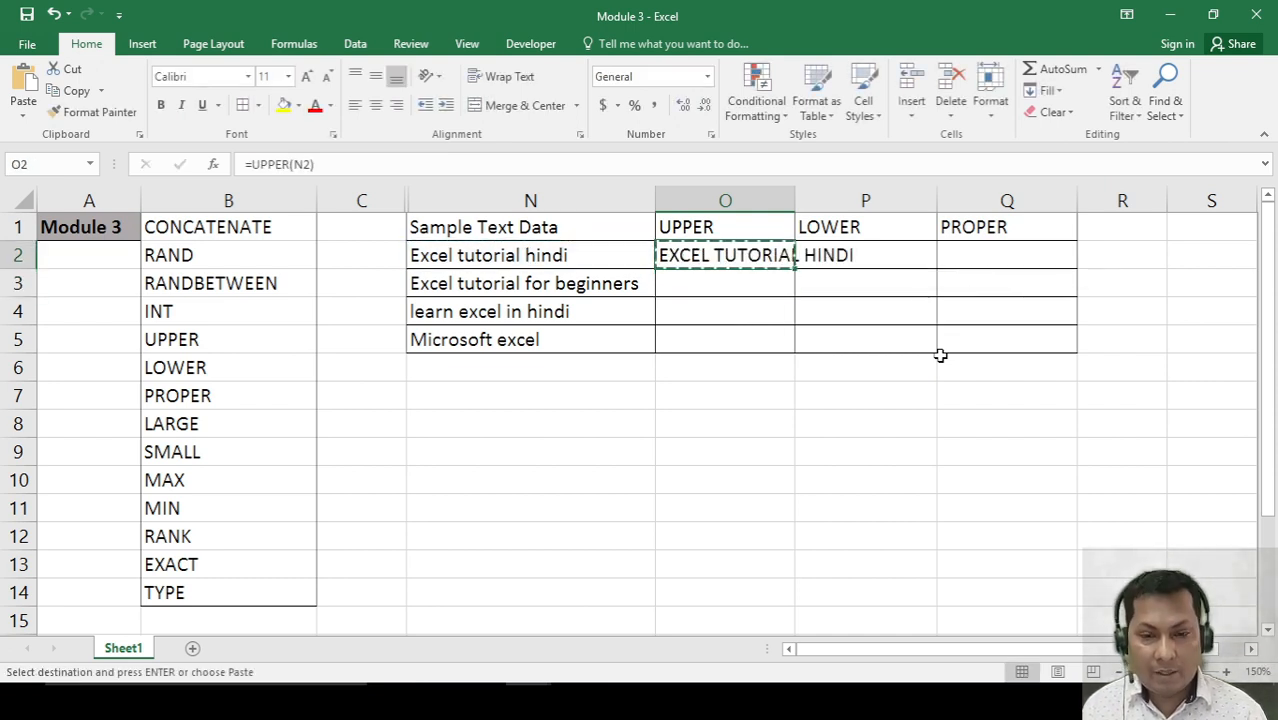
key("shift+Down")
key("shift+Down")
key("shift+Down")
key("Return")
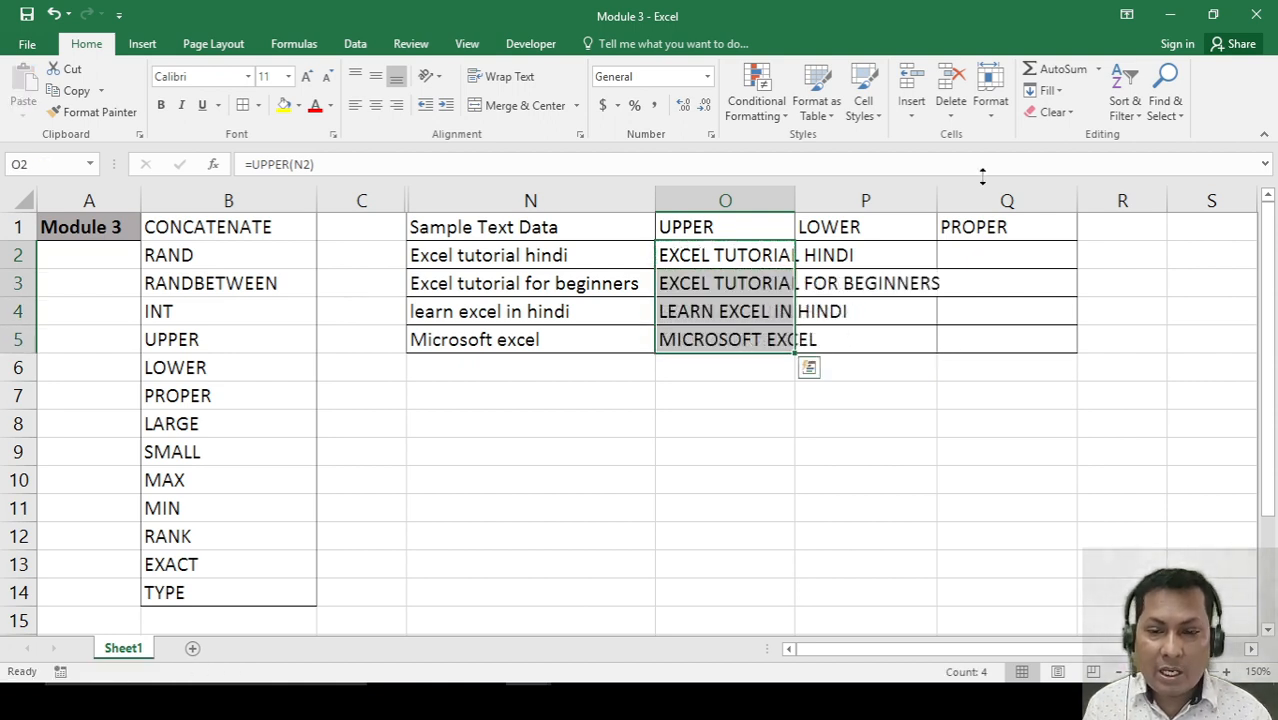
double_click(796, 200)
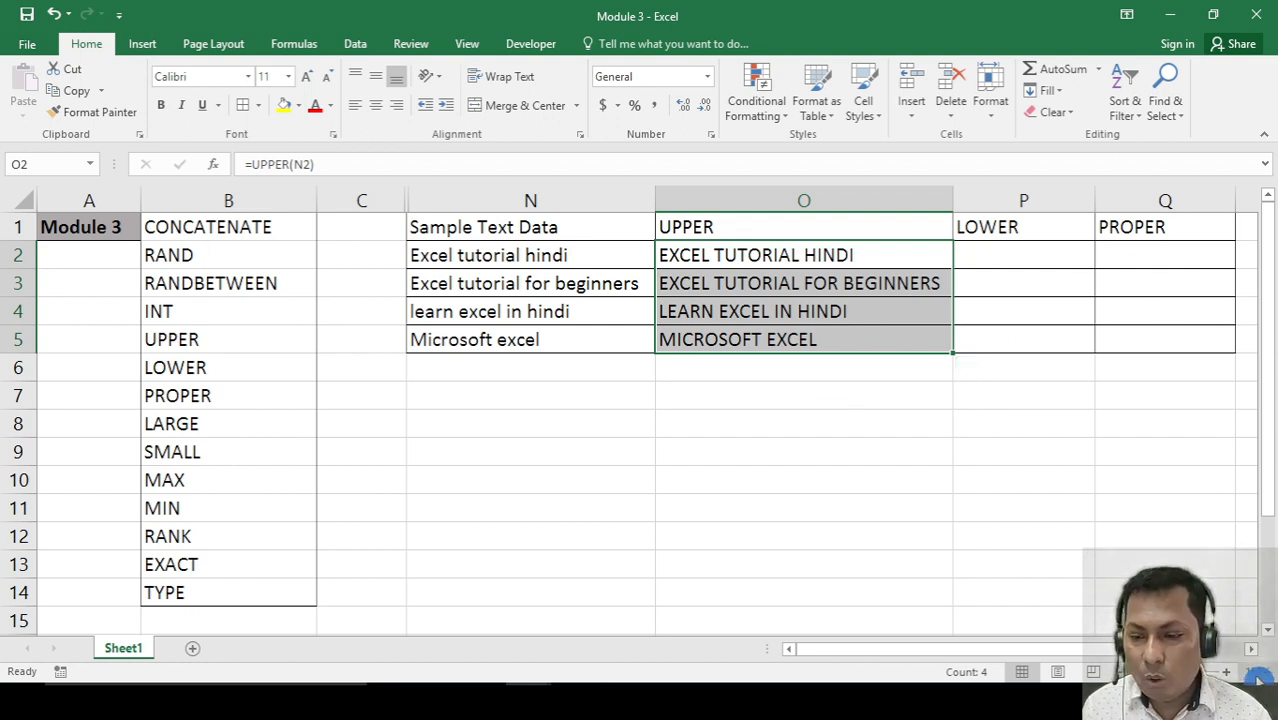
Widen column P slightly and enter =LOWER(N2) in P2 to convert the first phrase to lowercase.
left_click(1251, 655)
left_click(1251, 655)
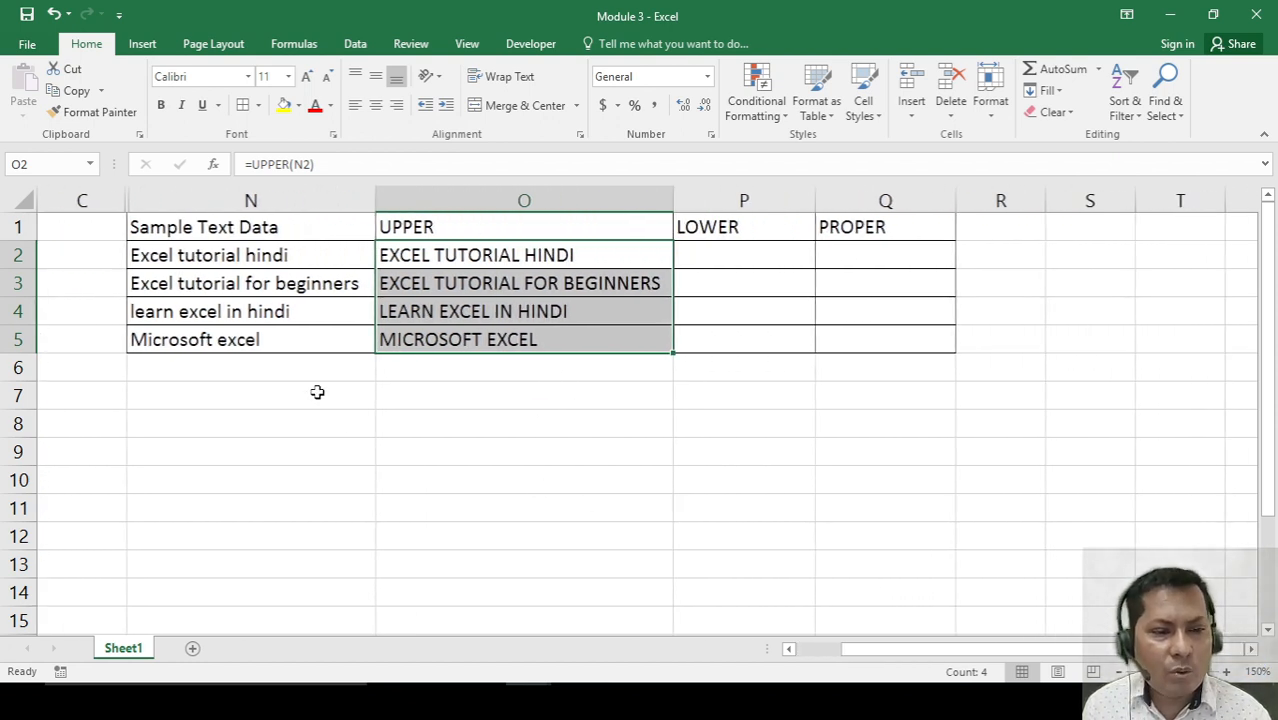
left_click_drag(816, 203, 834, 203)
left_click(770, 257)
type("=lower")
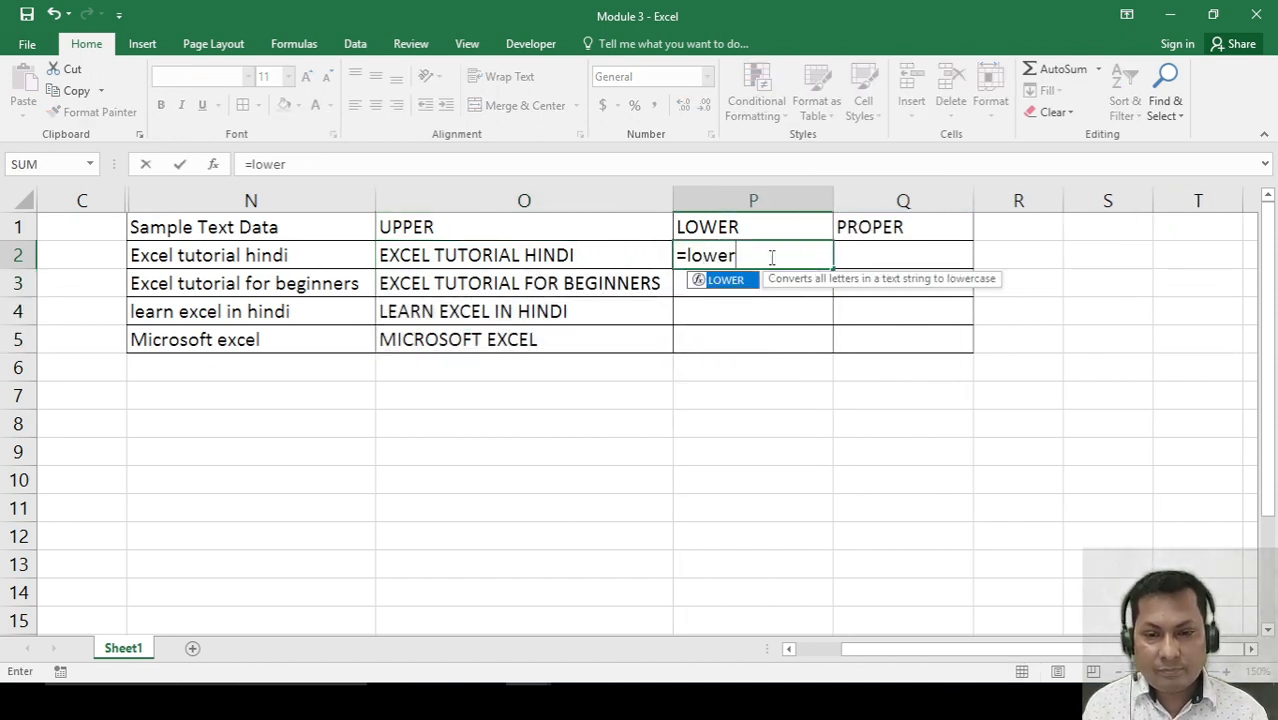
key("Tab")
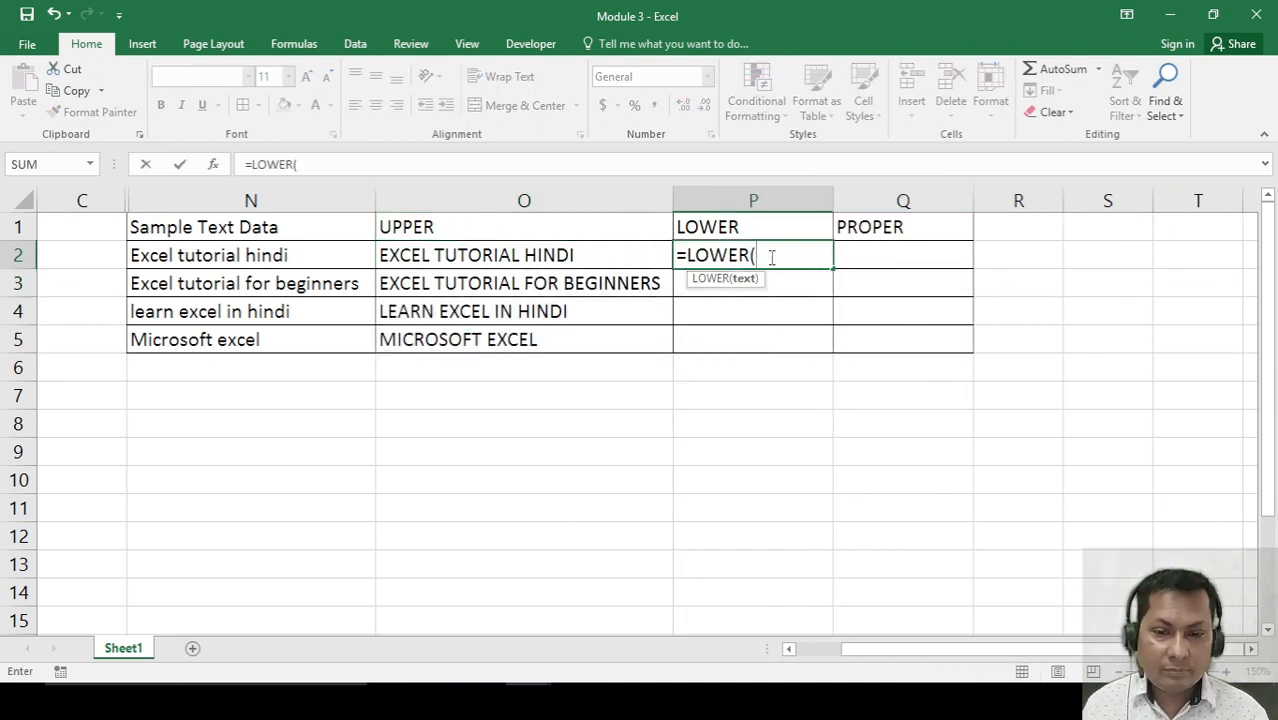
key("Left")
key("Left")
key("ctrl+Return")
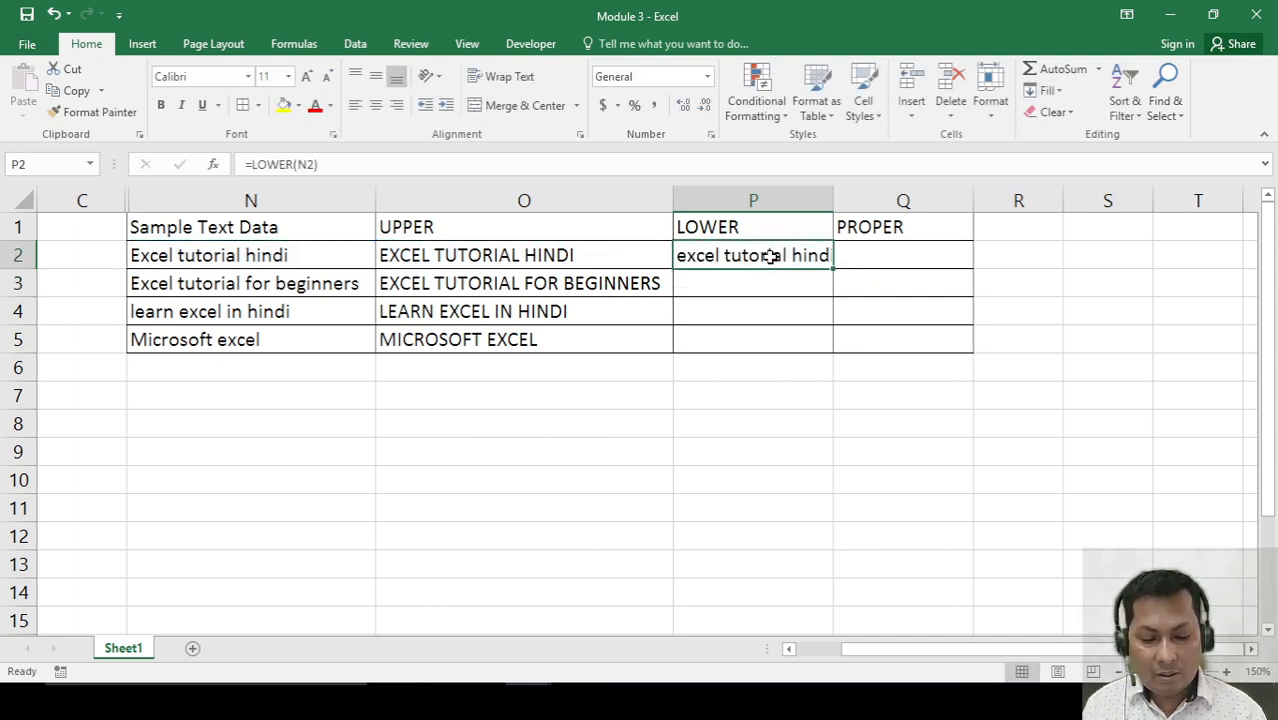
Copy the LOWER formula from P2 down to P5 and autofit column P to its contents.
key("ctrl+c")
key("shift+Down")
key("shift+Down")
key("shift+Down")
key("Return")
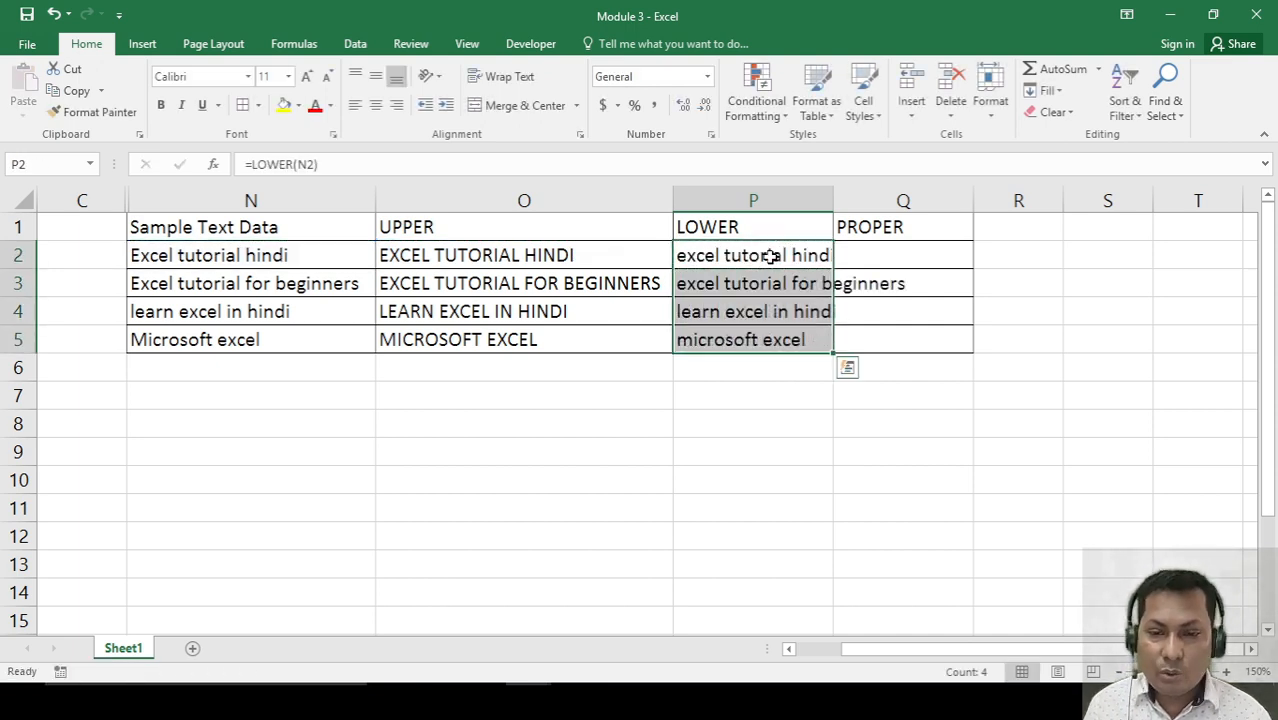
double_click(829, 202)
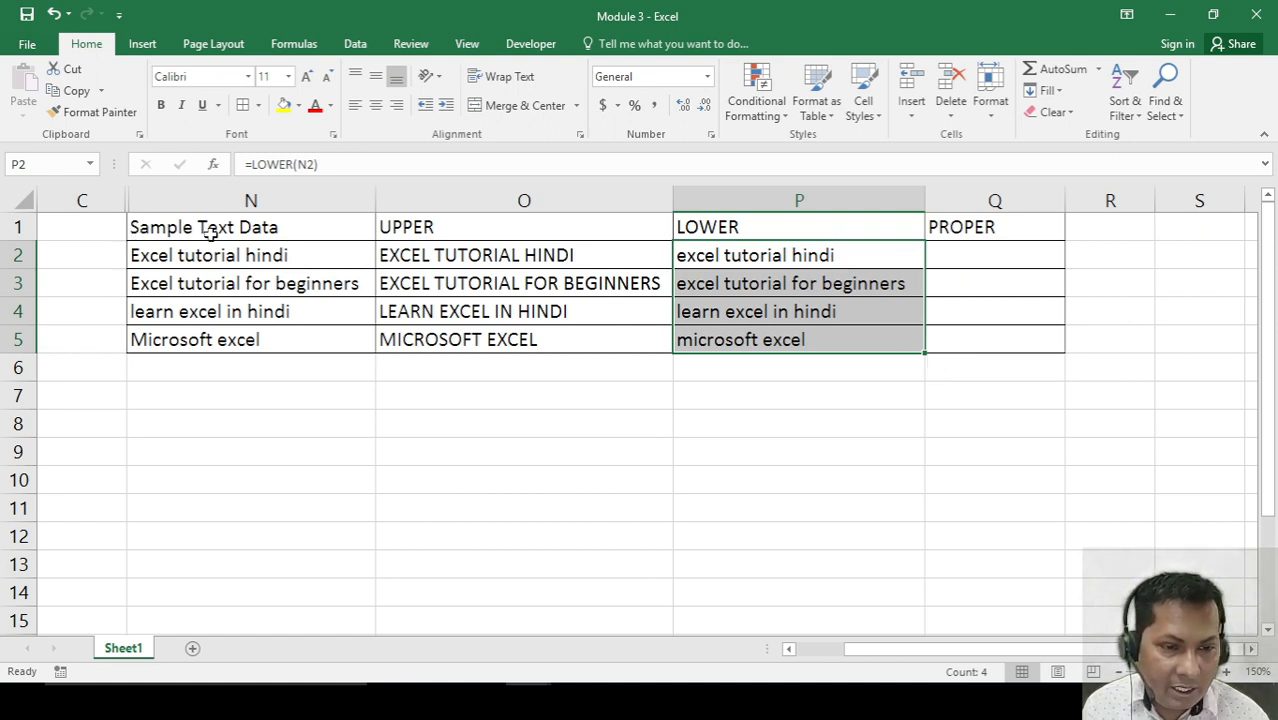
Enter the formula =PROPER(N2) in Q2 to capitalize each word of the first sample phrase.
left_click(804, 394)
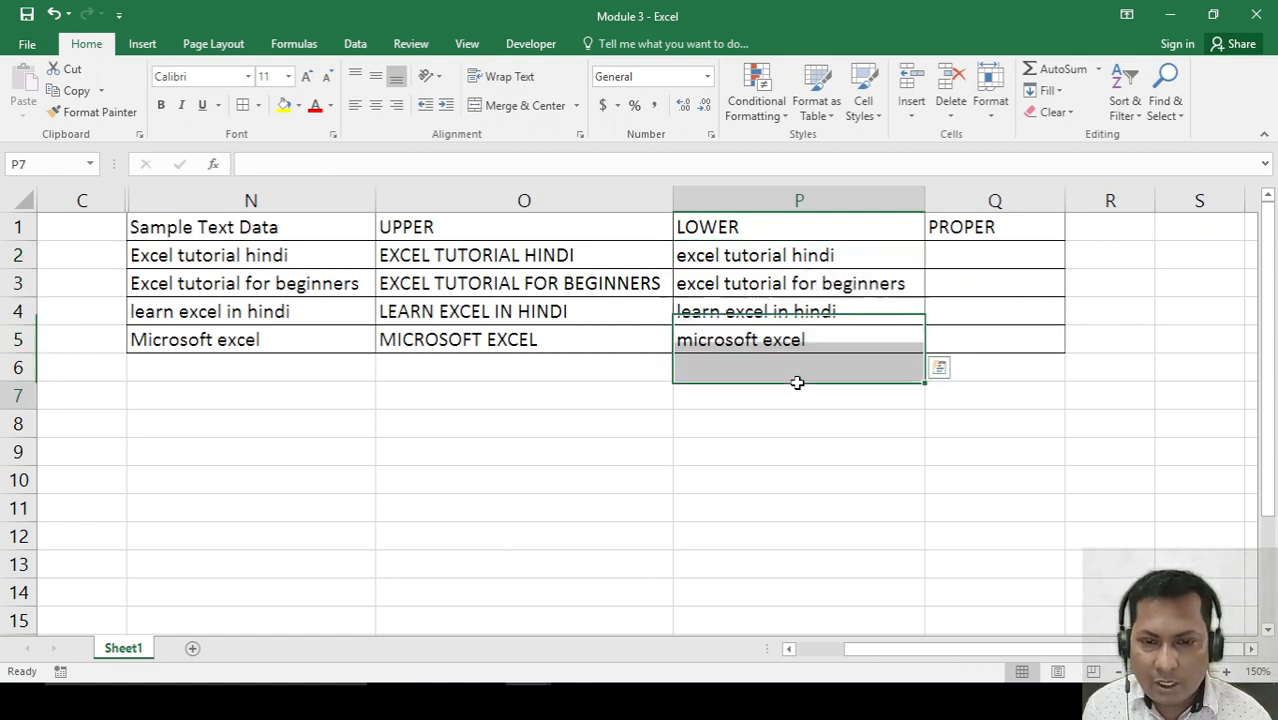
left_click_drag(751, 256, 768, 341)
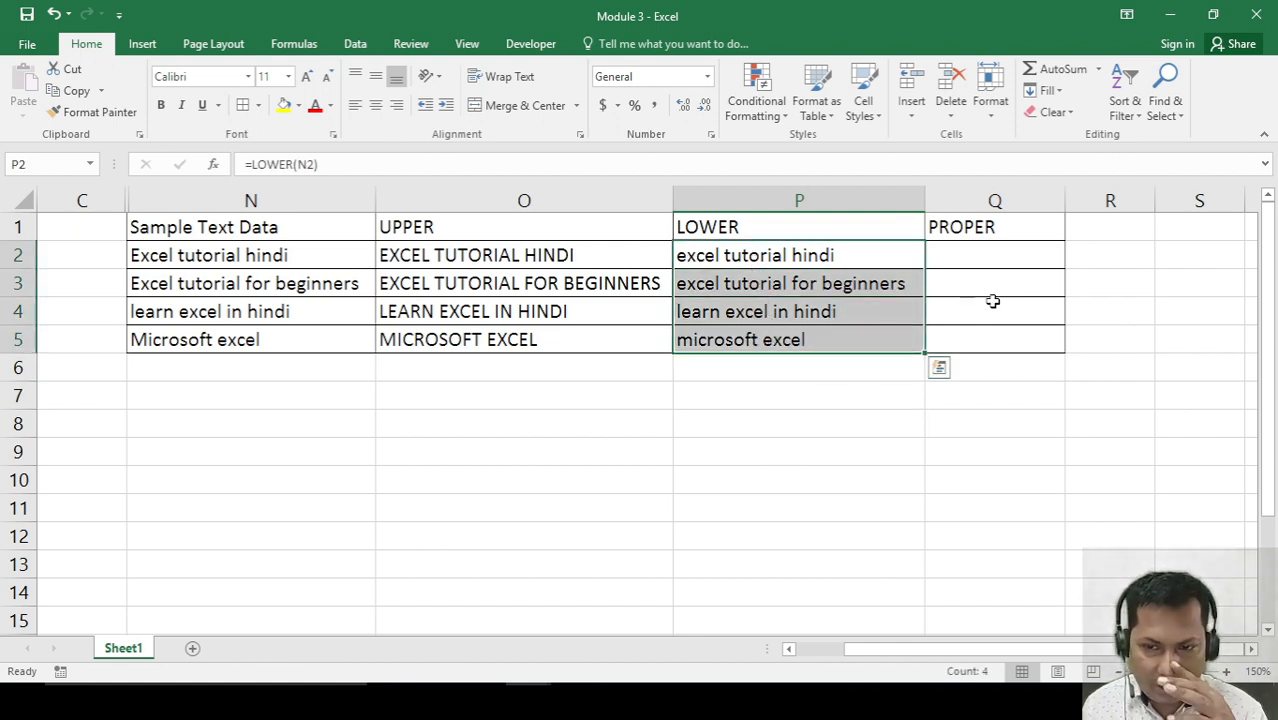
left_click(995, 254)
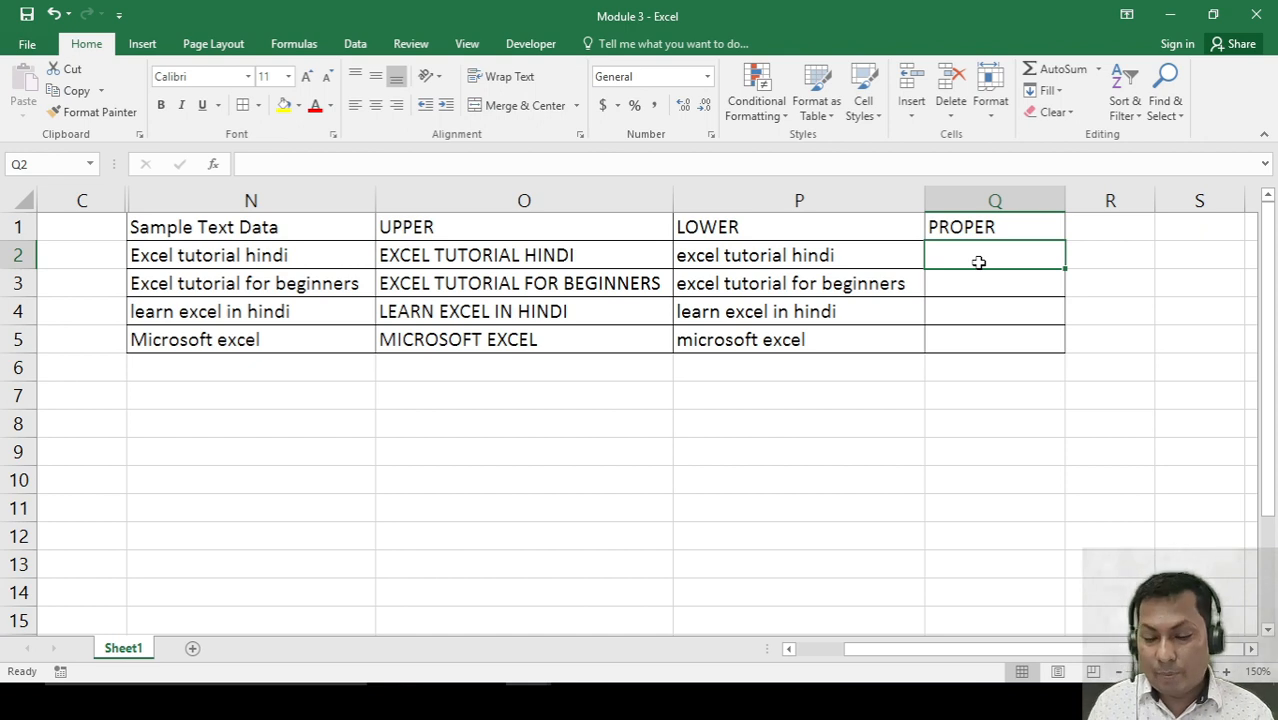
type("=pro")
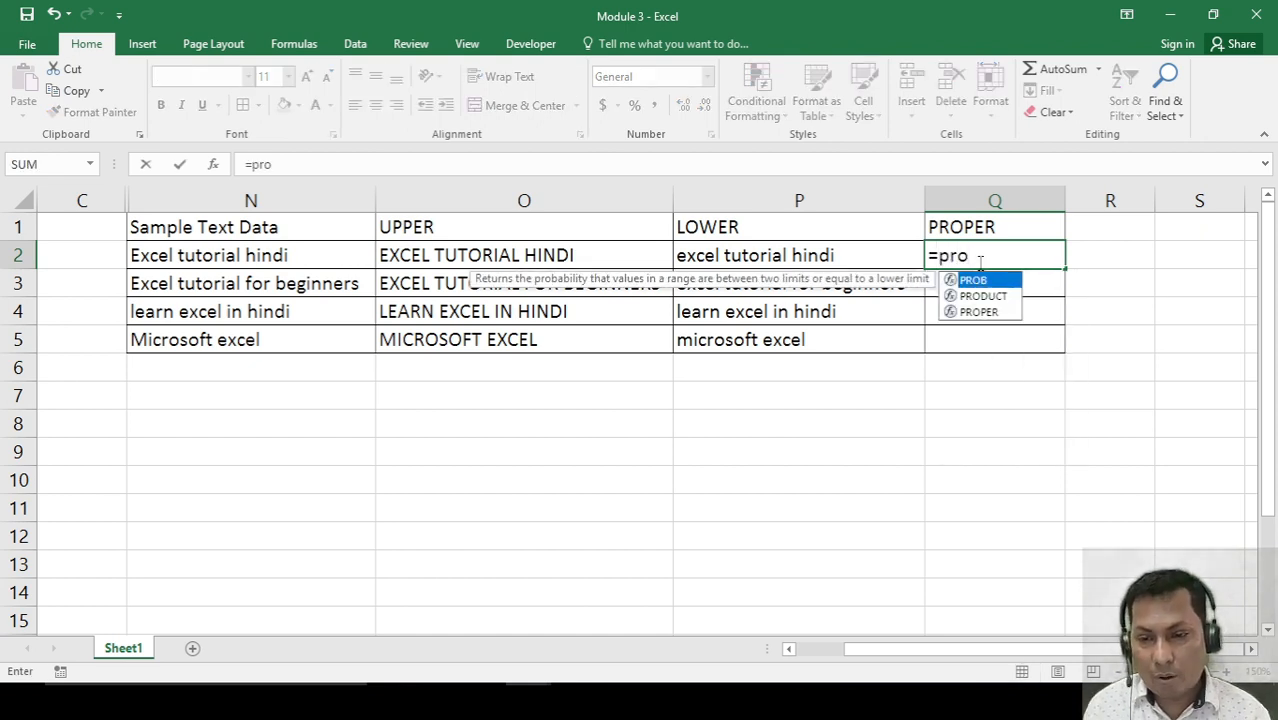
type("p")
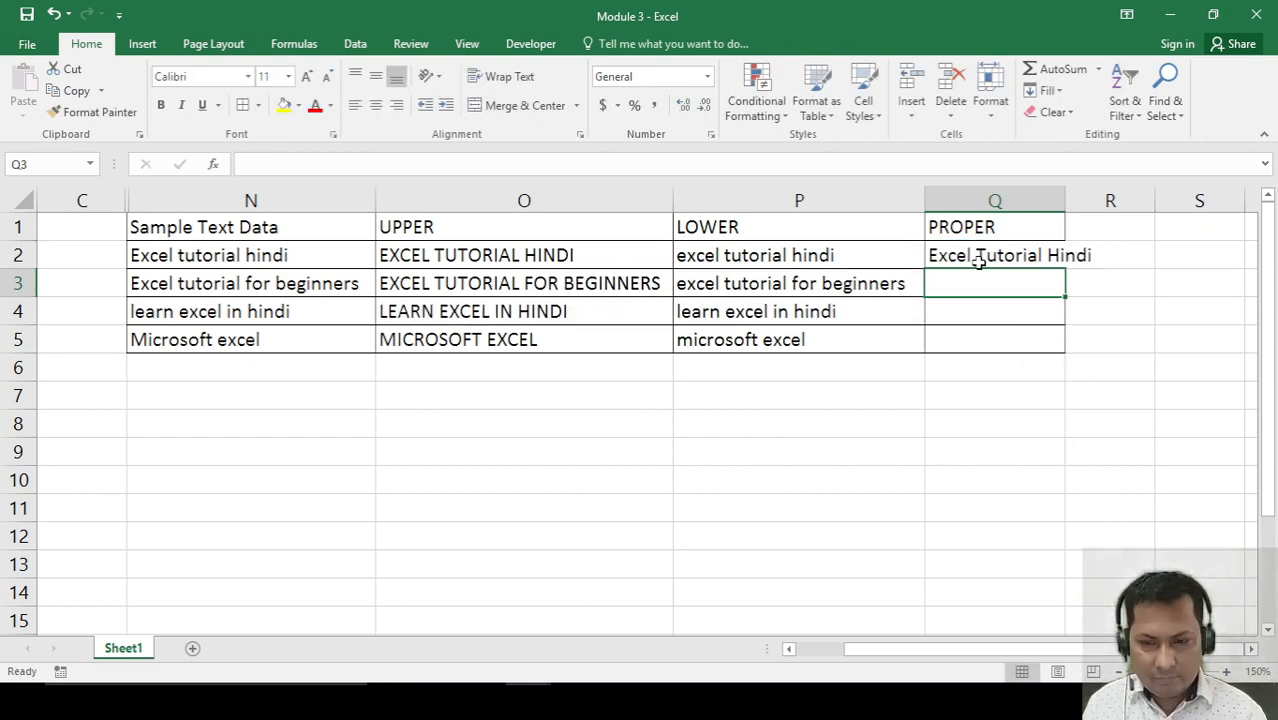
Copy the PROPER formula from Q2 down to Q5 and autofit column Q to its contents.
left_click(980, 262)
key("ctrl+c")
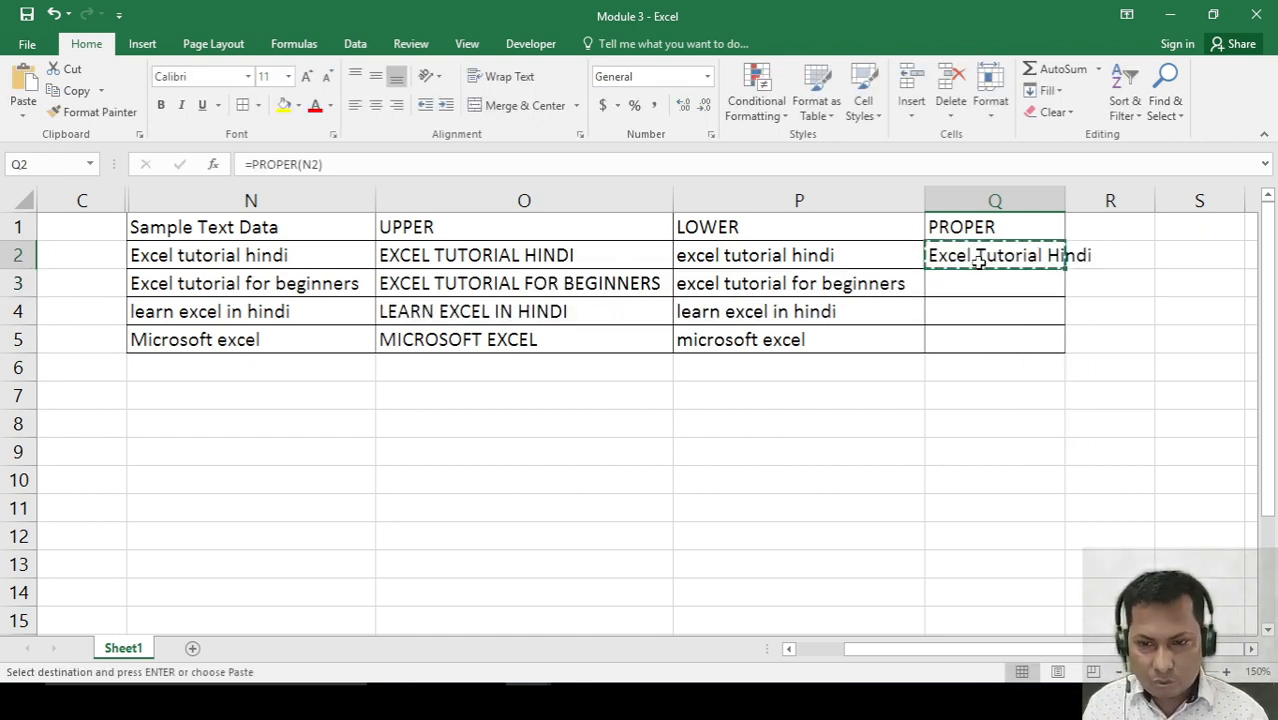
key("shift+Down")
key("shift+Down")
key("shift+Down")
key("ctrl+v")
key("Escape")
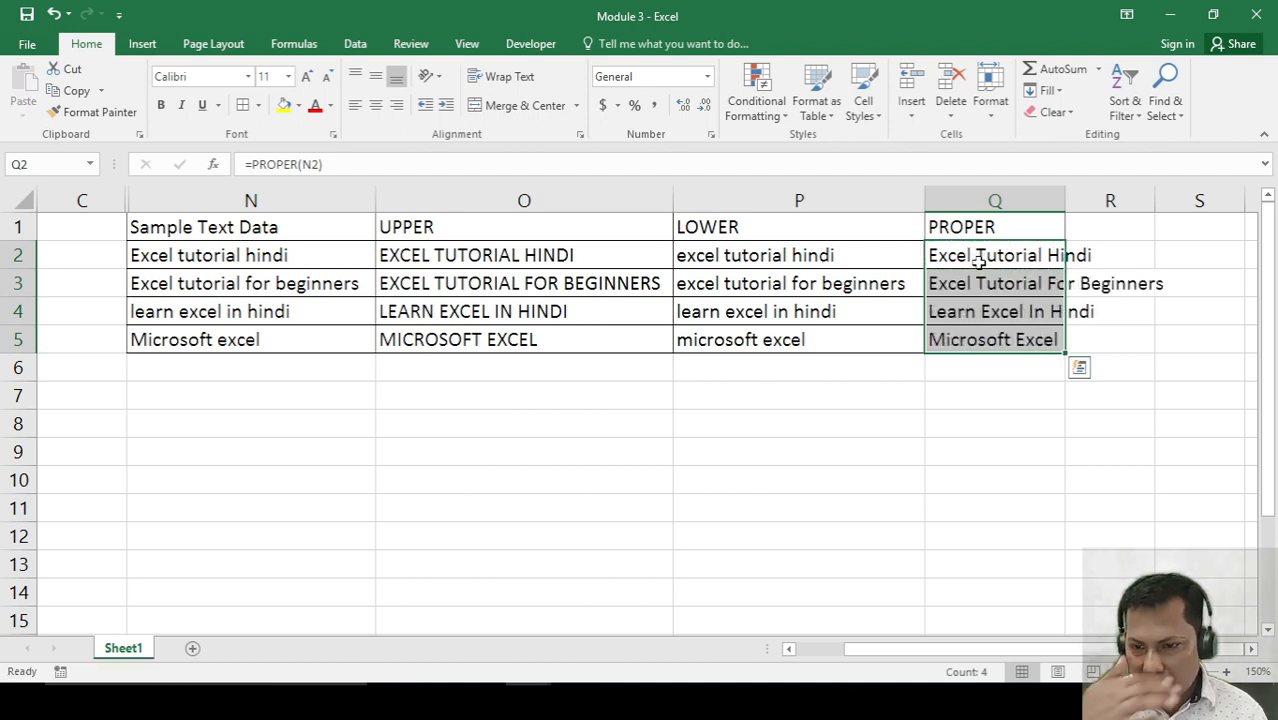
double_click(1065, 200)
Compare the sample phrases in column N with the UPPER, LOWER and PROPER results in O2:Q5.
left_click(948, 290)
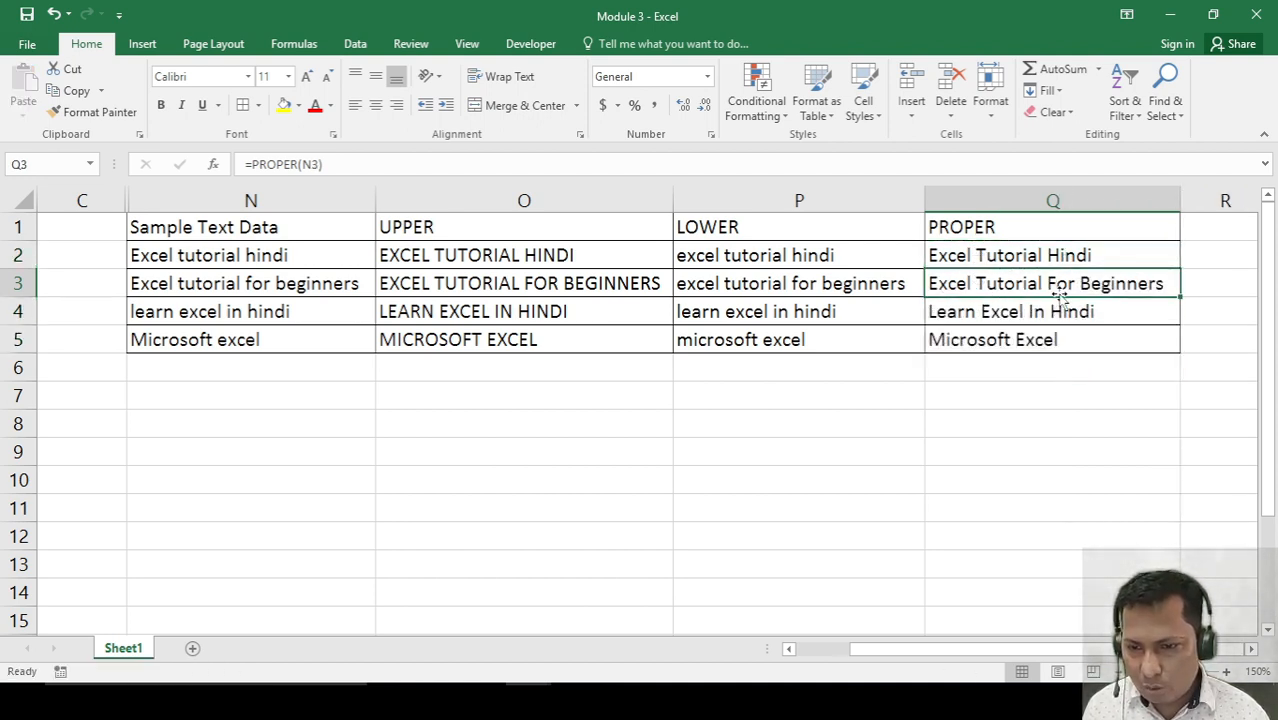
left_click(185, 287)
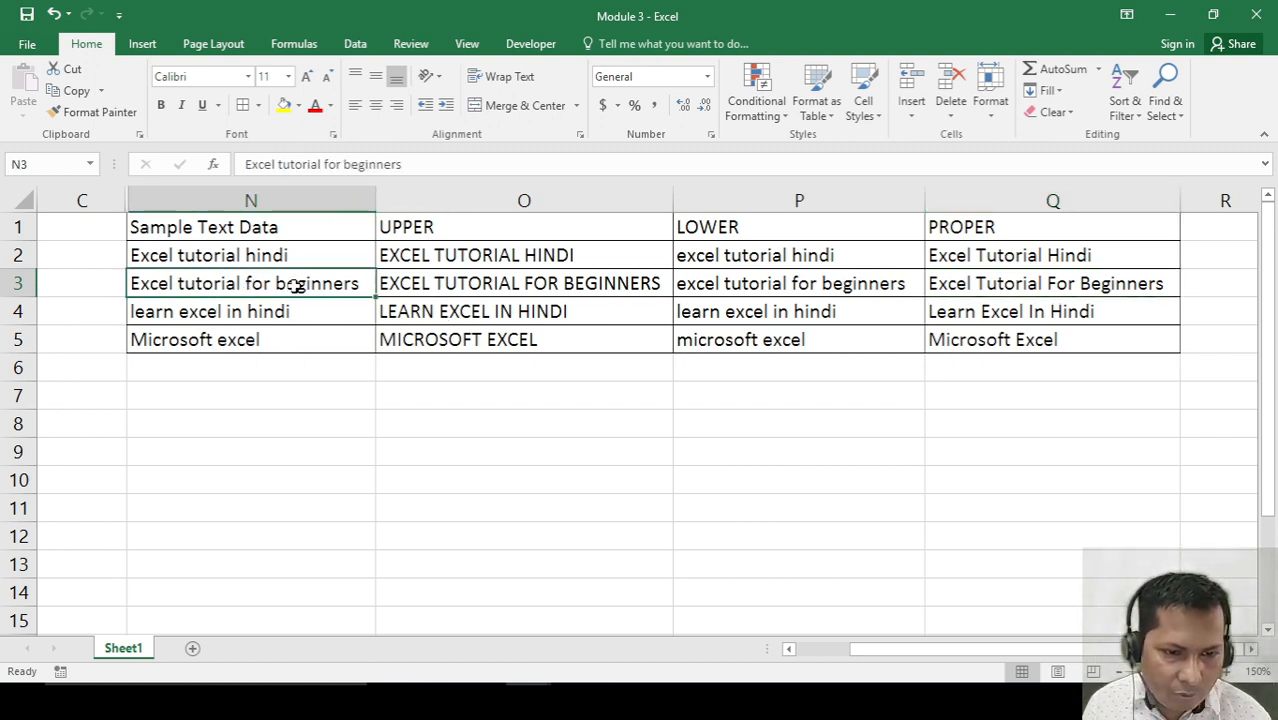
left_click(1054, 288)
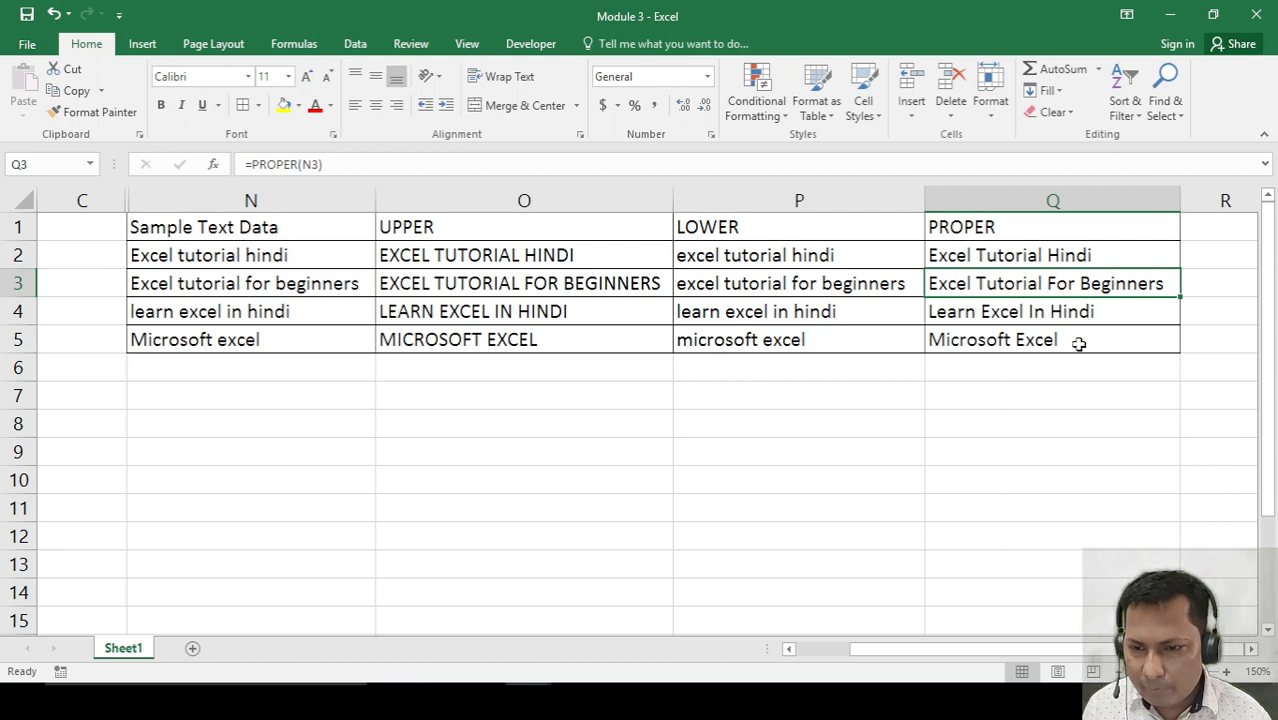
key("Down")
key("Down")
key("Down")
key("Down")
left_click_drag(490, 243, 1100, 350)
left_click(1130, 480)
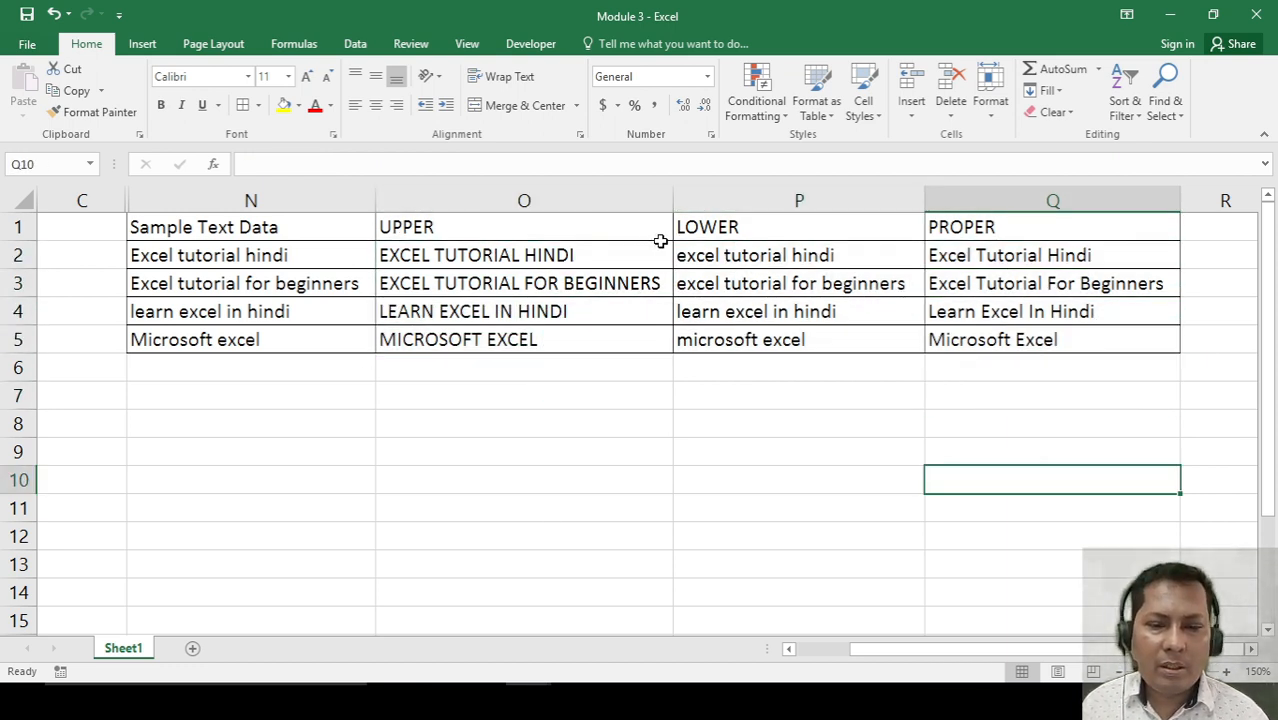
left_click(604, 477)
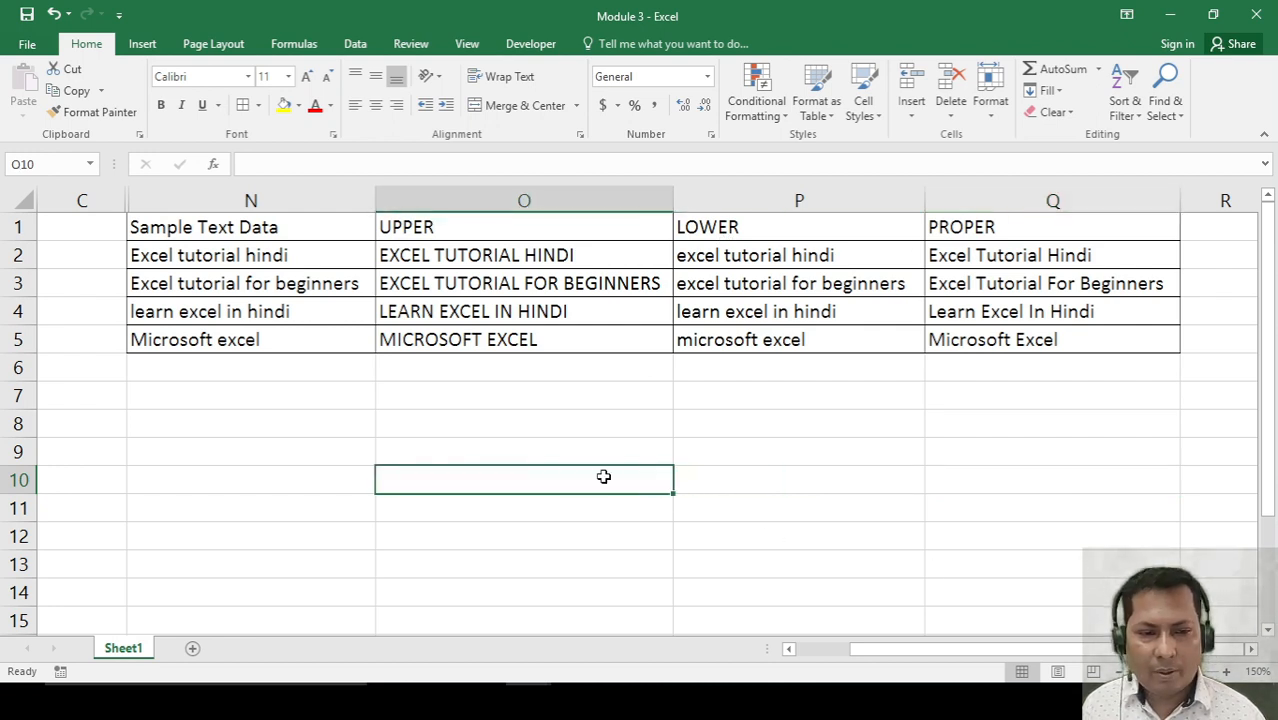
Hide columns N through Q, which hold the finished UPPER, LOWER and PROPER example.
key("Left")
key("Left")
key("Left")
key("Left")
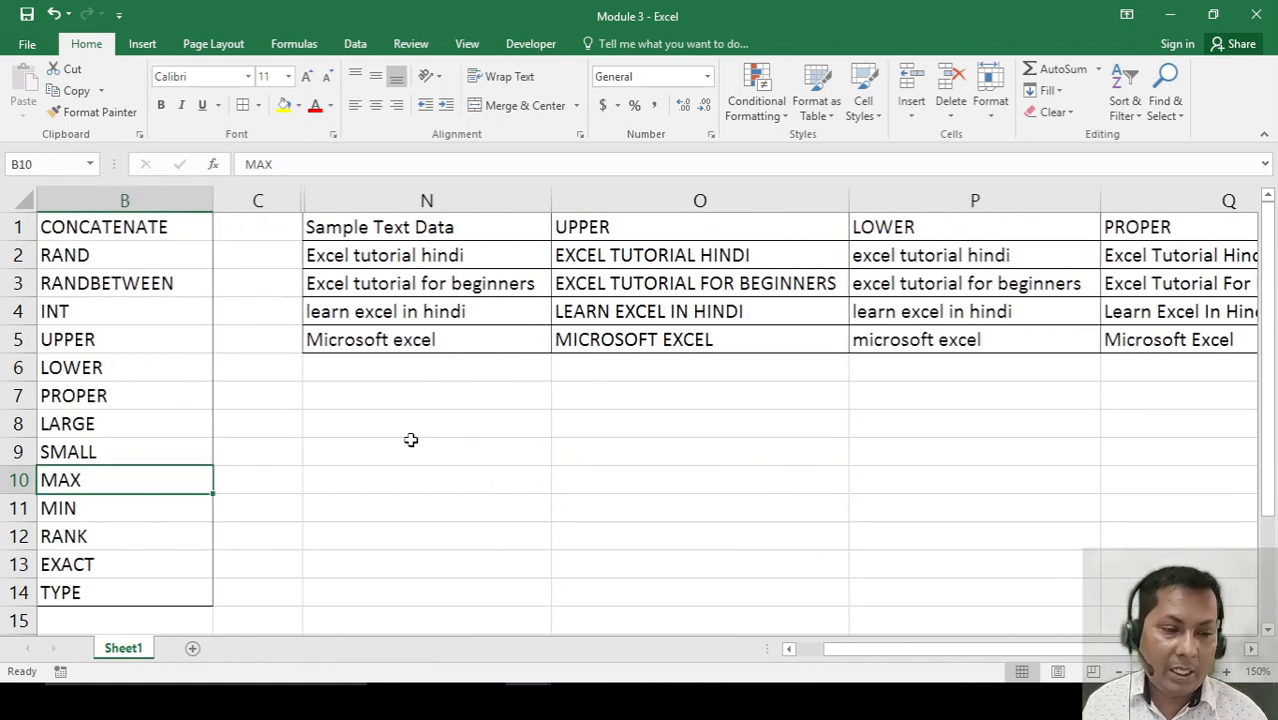
key("Right")
key("Right")
key("Right")
key("Right")
key("Up")
key("Up")
key("Up")
key("Up")
key("Up")
key("Up")
key("Up")
key("Up")
key("Up")
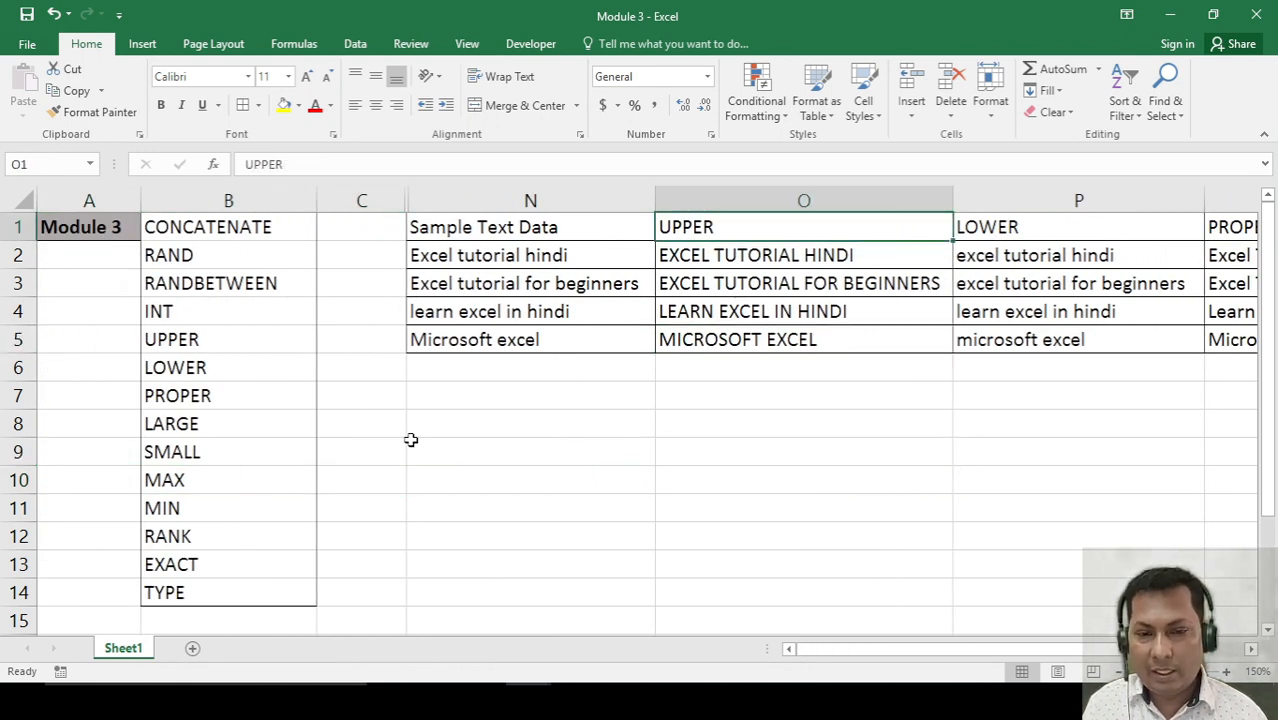
key("Down")
key("Left")
key("shift+Right")
key("shift+Right")
key("shift+Right")
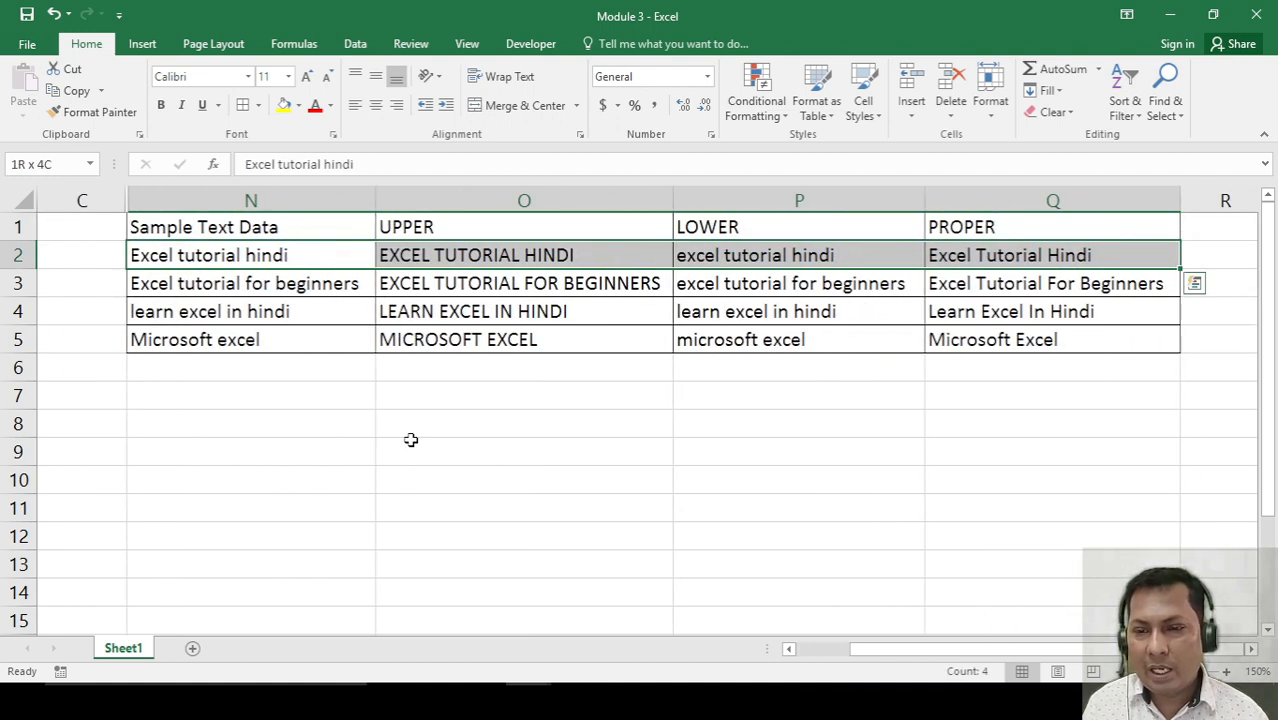
key("Up")
key("shift+Right")
key("shift+Right")
key("shift+Right")
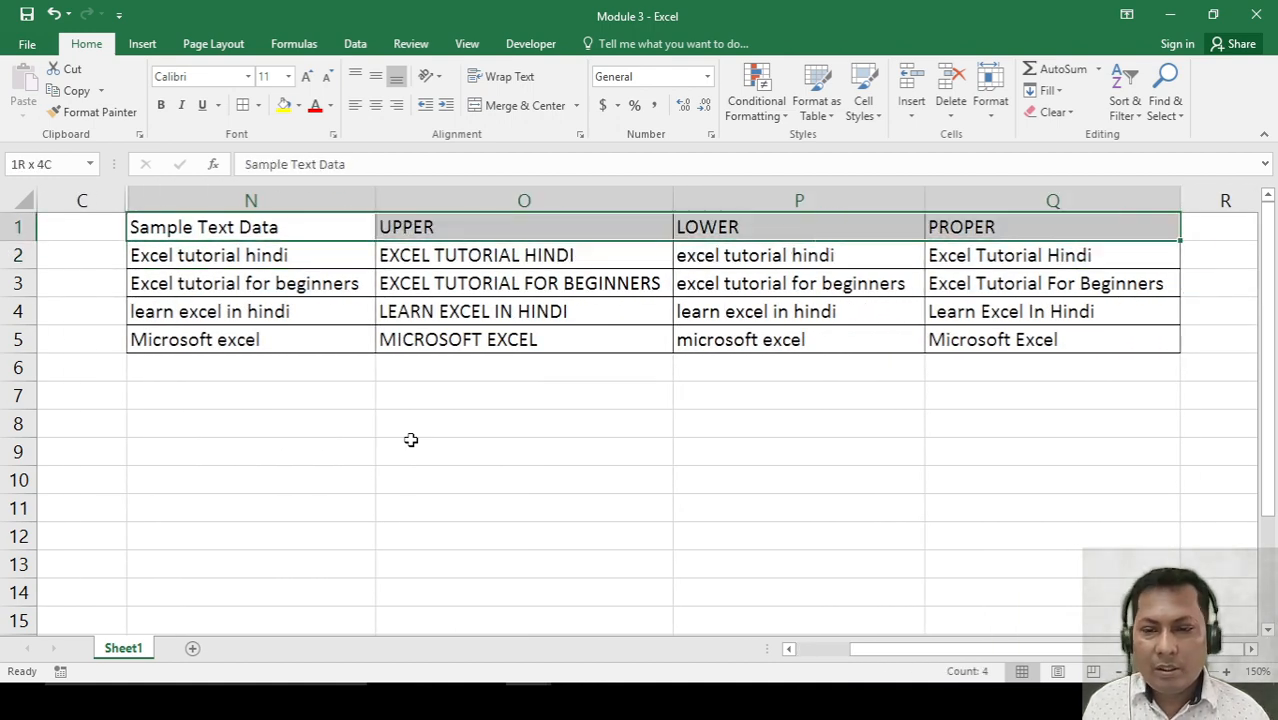
key("Left")
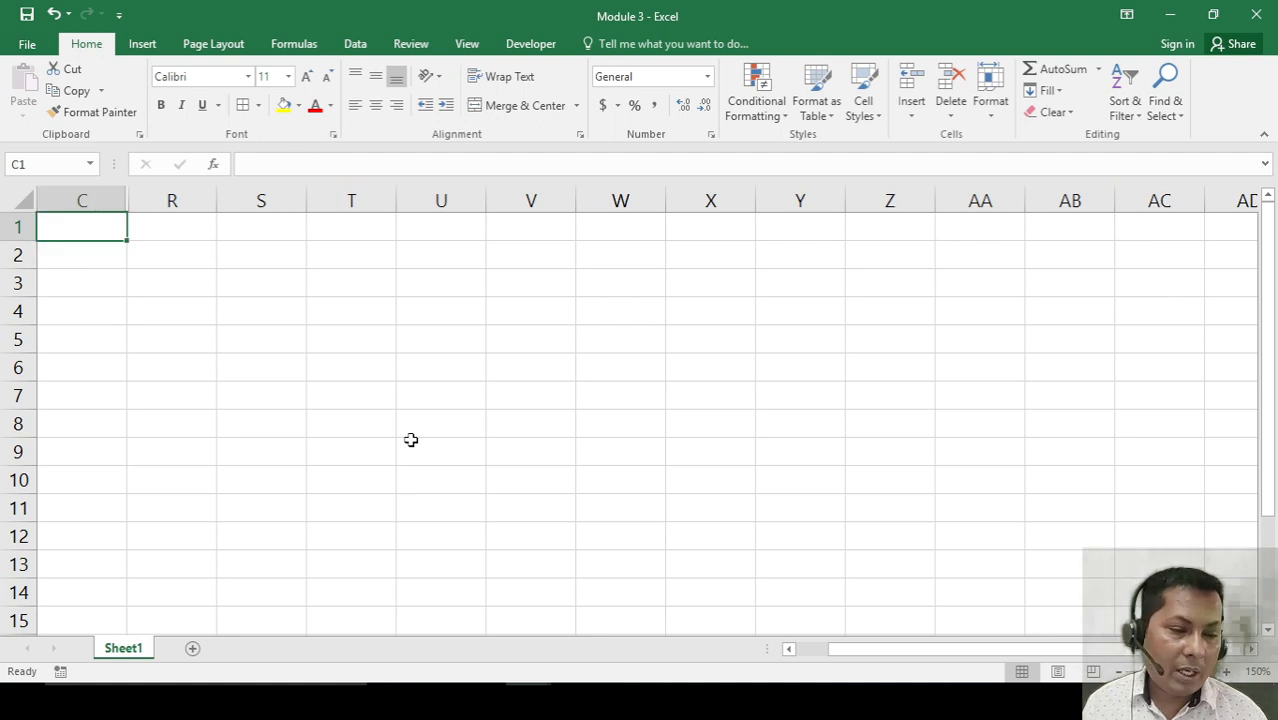
Copy the function names LARGE, SMALL, MAX and MIN from B8:B11.
key("Left")
key("Left")
key("Right")
key("Down")
key("Down")
key("Down")
key("Down")
key("Down")
key("Down")
key("Down")
key("Down")
key("Down")
key("Down")
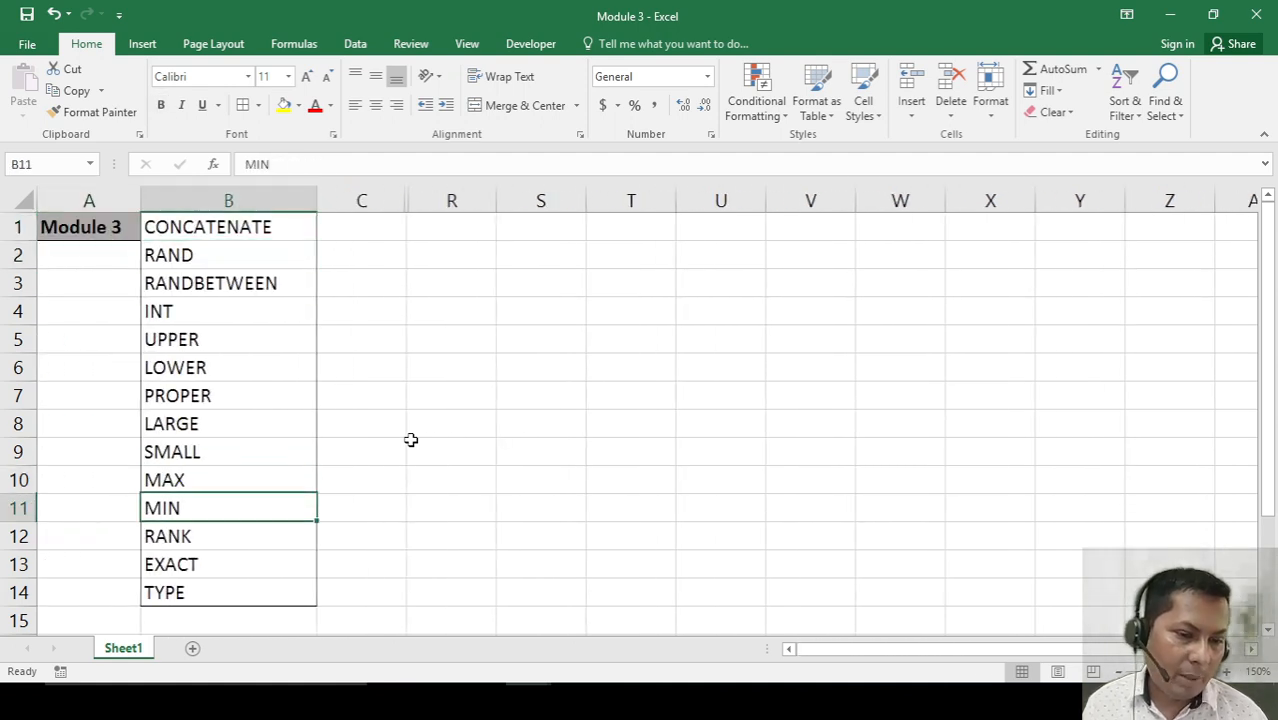
key("Up")
key("Up")
key("Up")
key("Up")
key("Down")
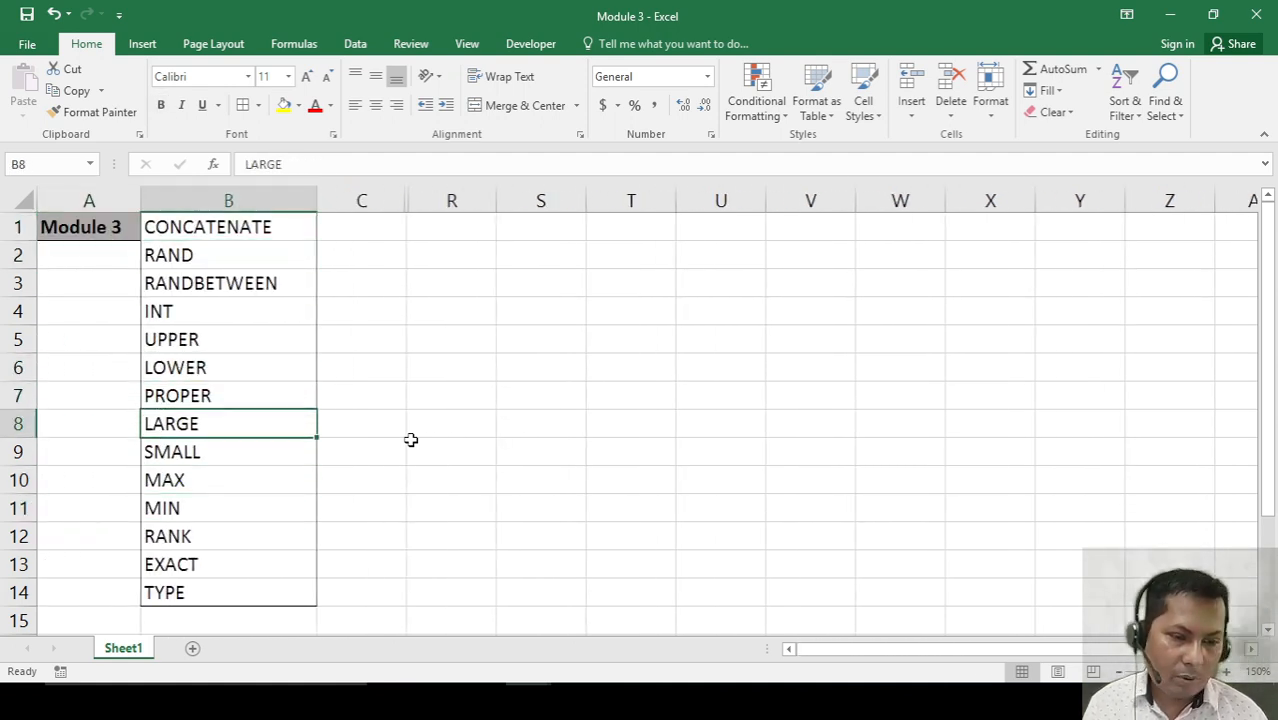
key("shift+Down")
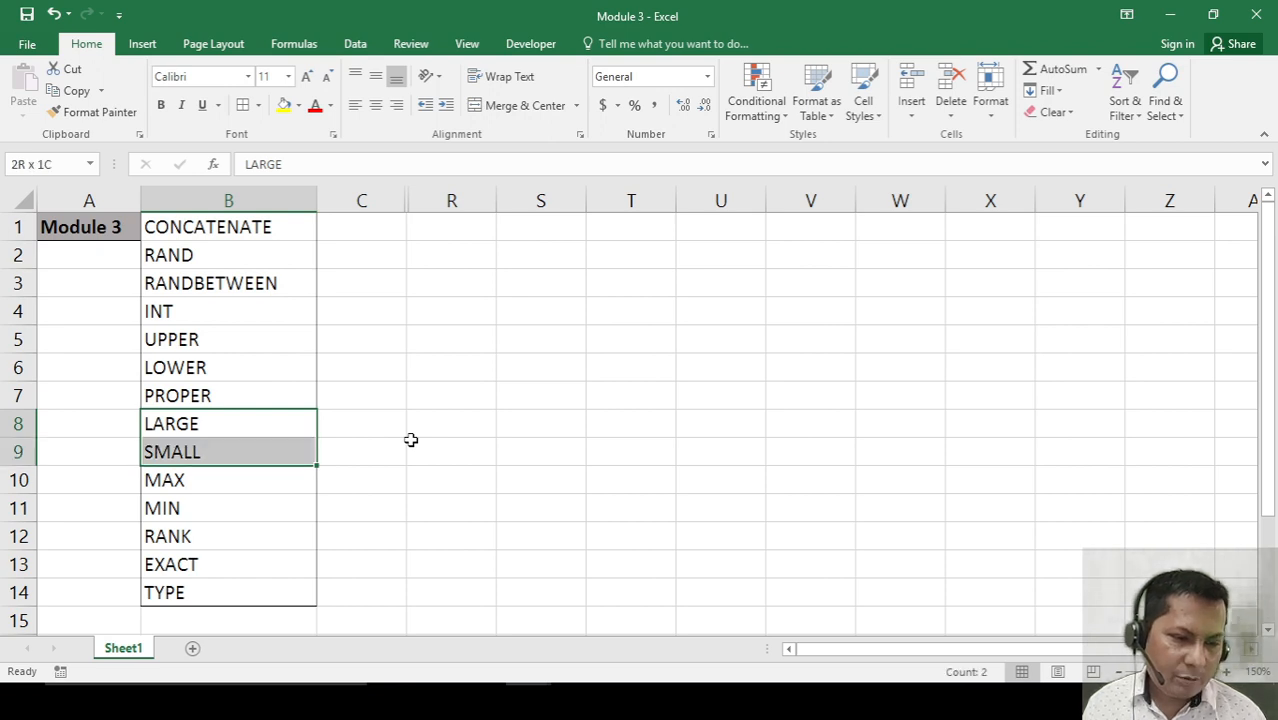
key("shift+Down")
key("shift+Down")
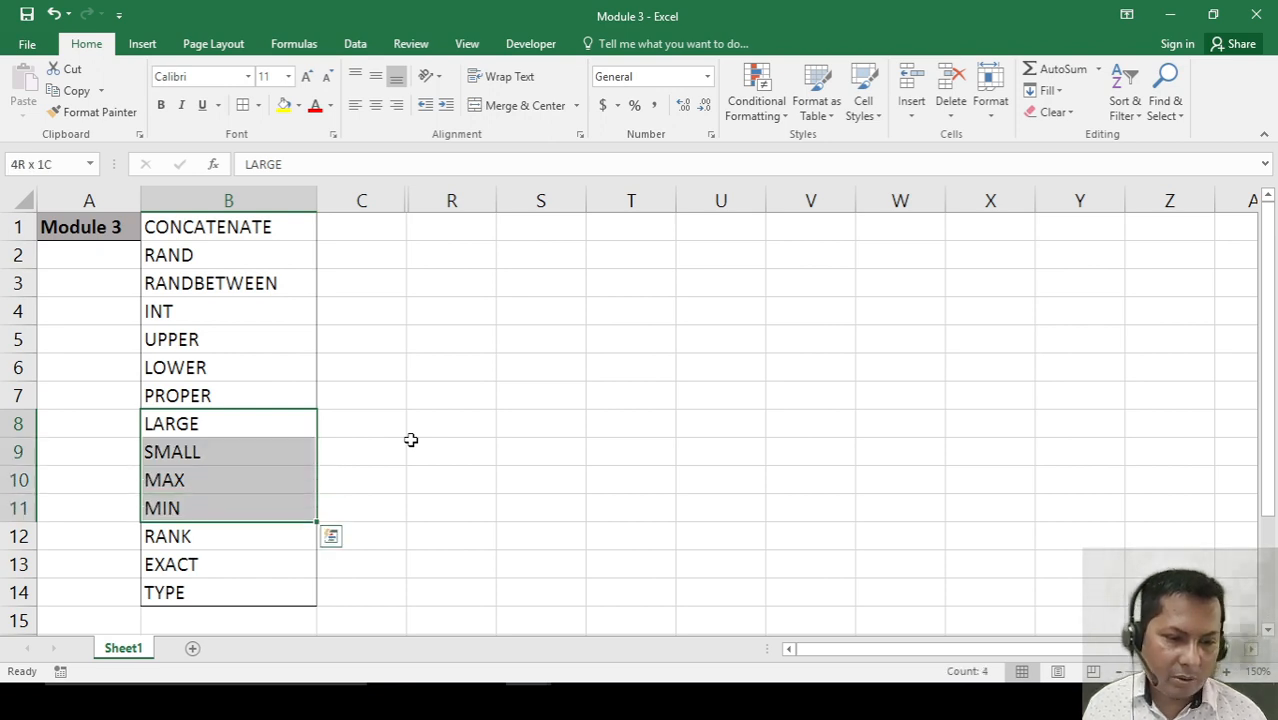
key("ctrl+c")
Paste the copied function names transposed into T1:W1 as column headings.
key("Right")
key("Right")
key("Right")
key("Up")
key("Up")
key("Up")
key("Up")
key("Up")
key("Up")
key("Up")
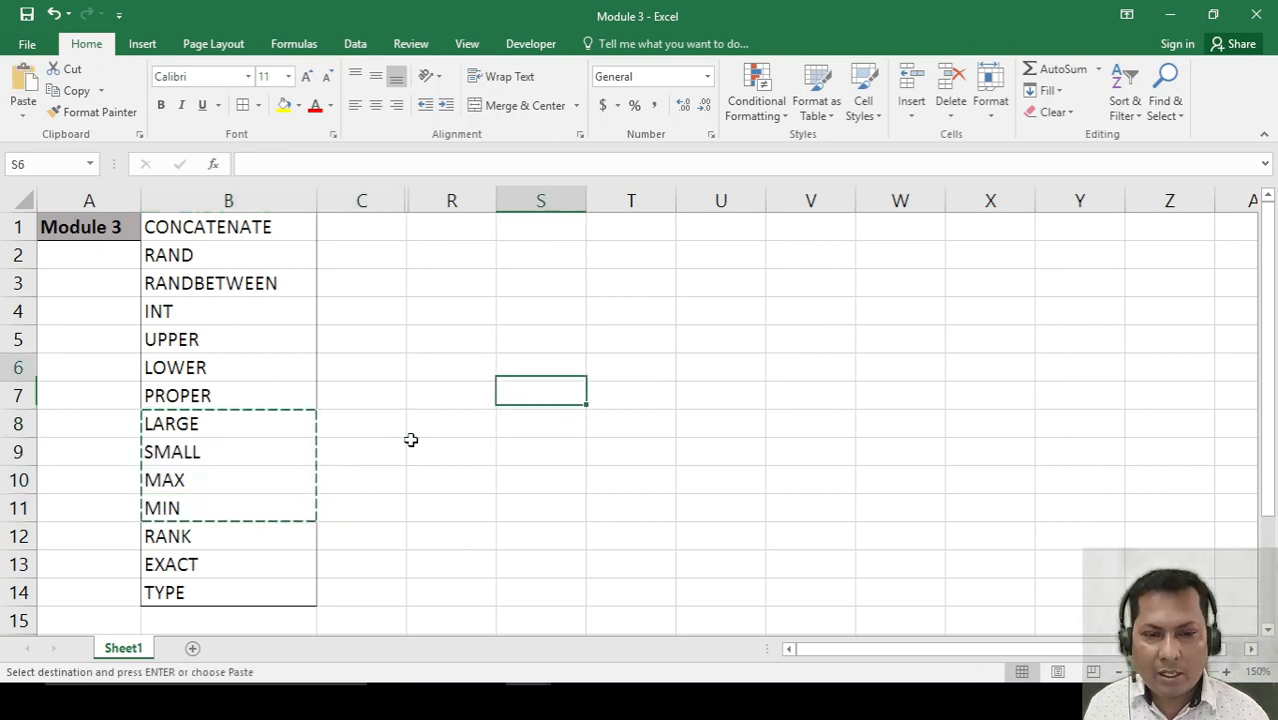
key("Right")
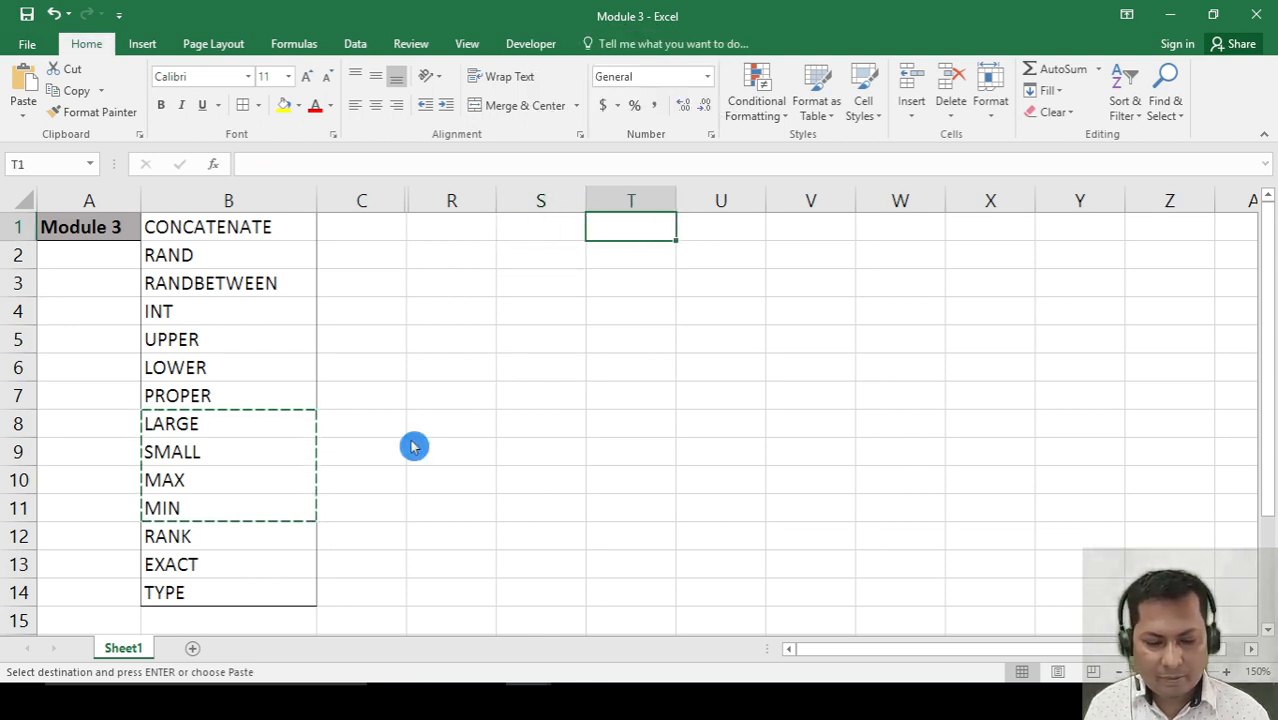
key("ctrl+alt+v")
key("e")
key("Return")
key("Down")
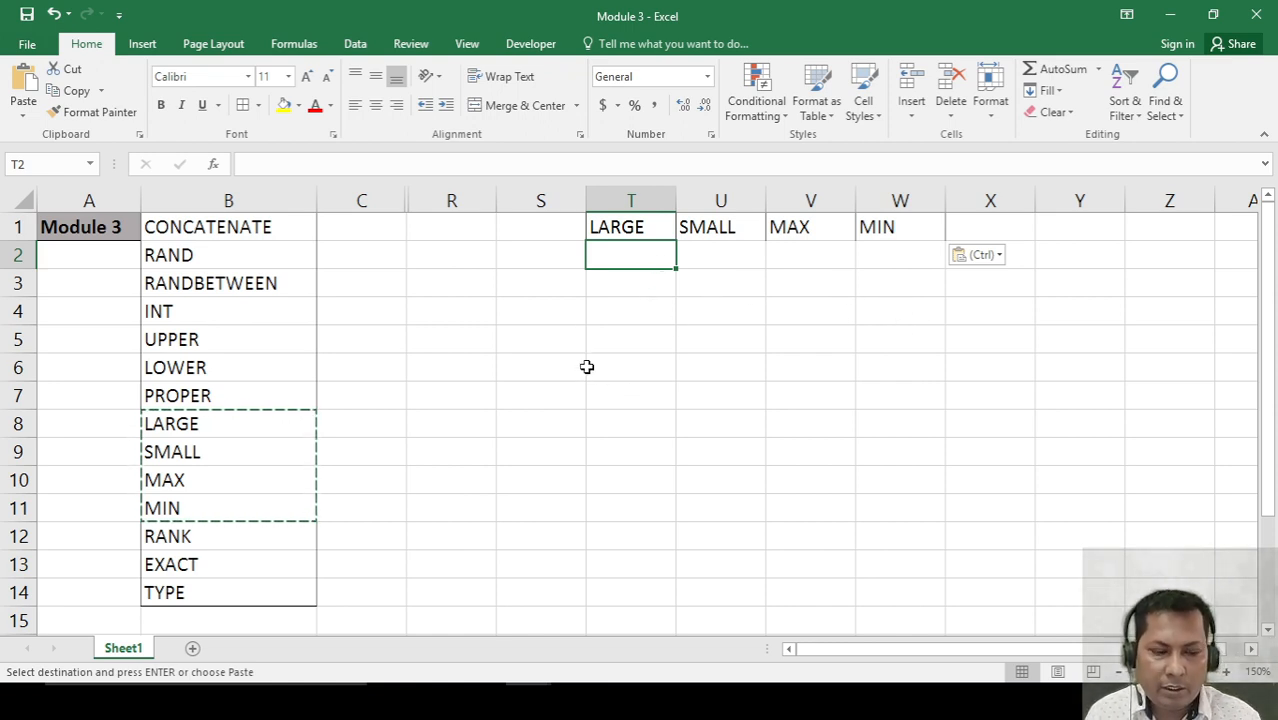
key("Escape")
left_click(645, 433)
left_click(659, 230)
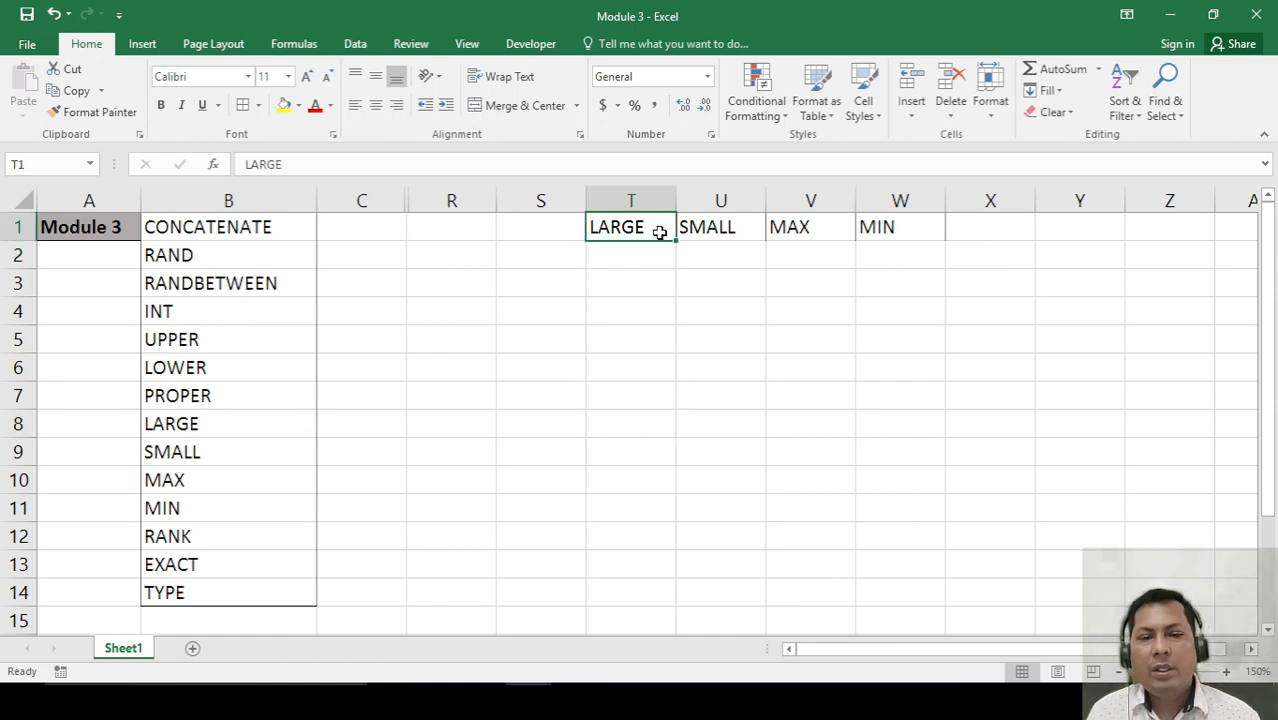
Enter the heading Sample in S1.
left_click(527, 231)
type("Sample")
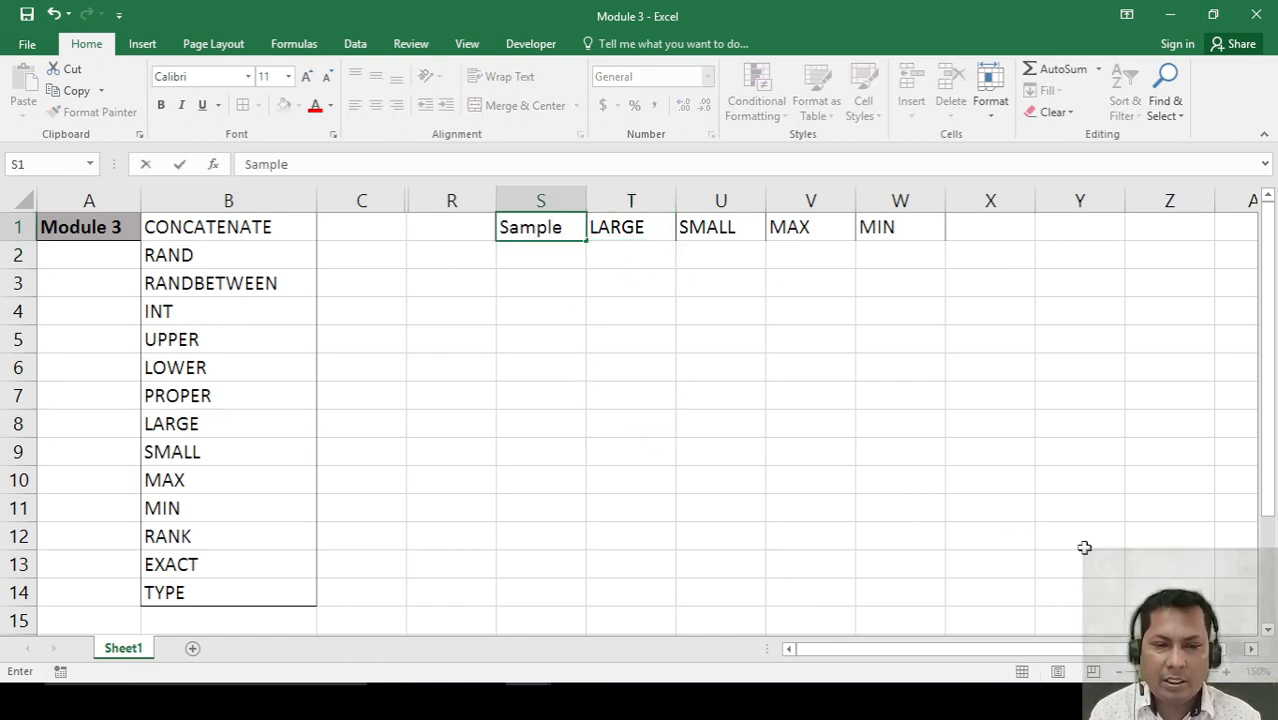
key("Return")
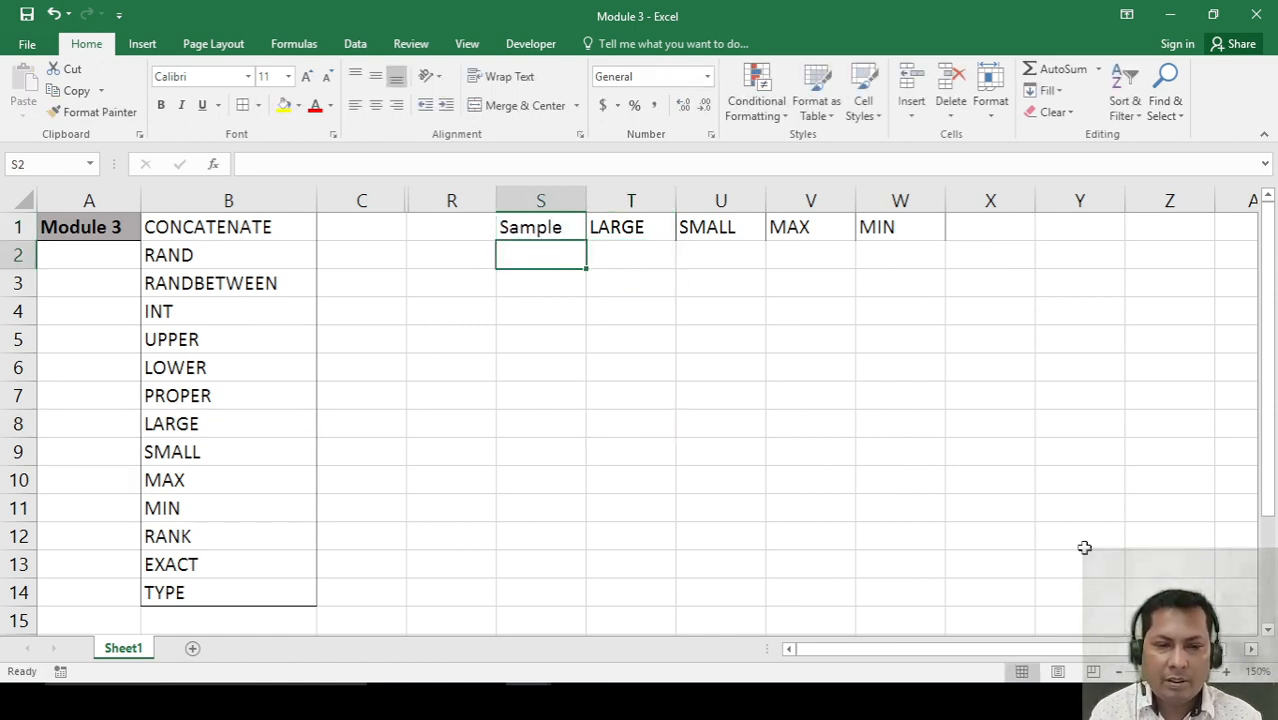
Enter the formula =RANDBETWEEN(100,1000) in S2 to generate a random sample number.
type("=ram")
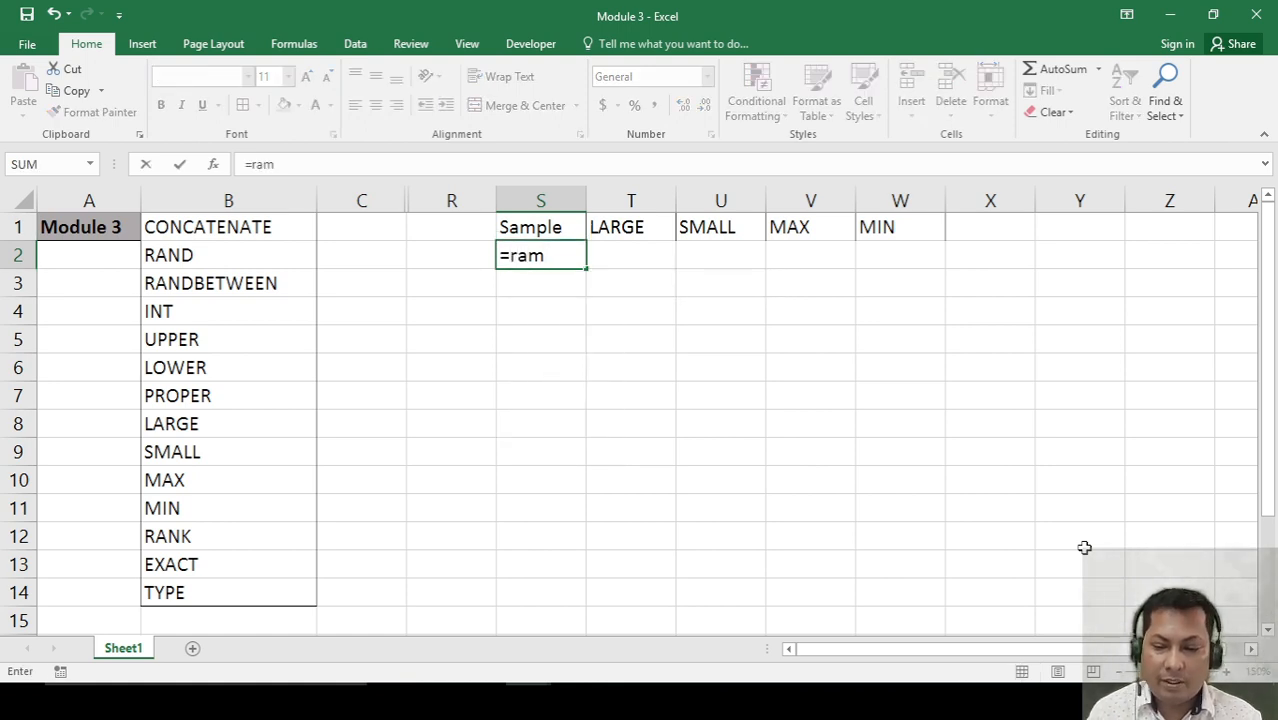
key("BackSpace")
type("nd")
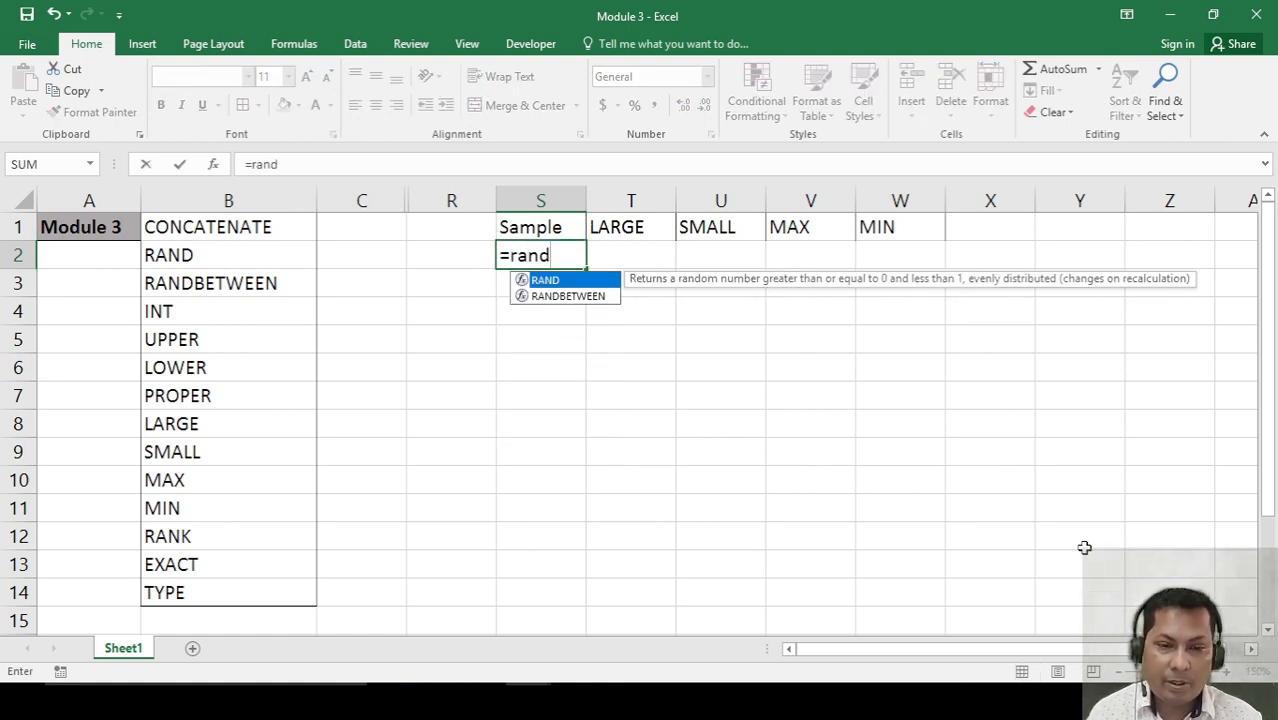
key("Down")
key("Tab")
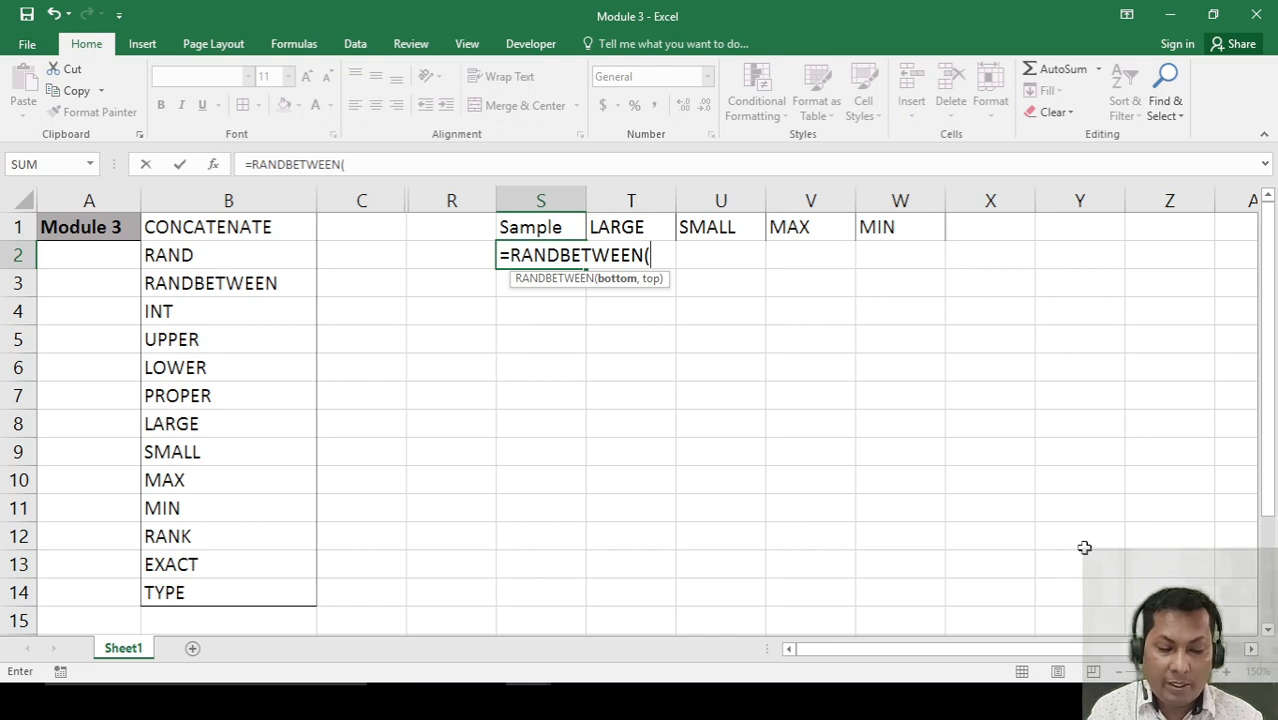
type("100")
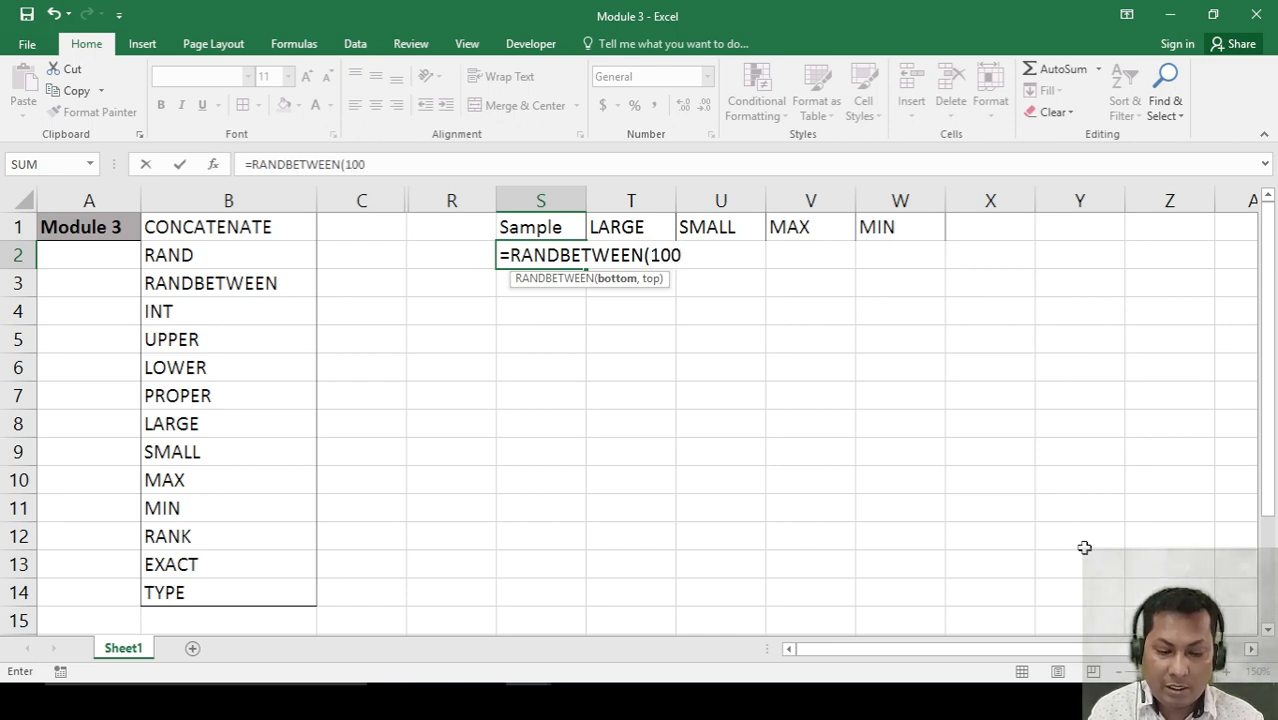
type(",1000")
key("Return")
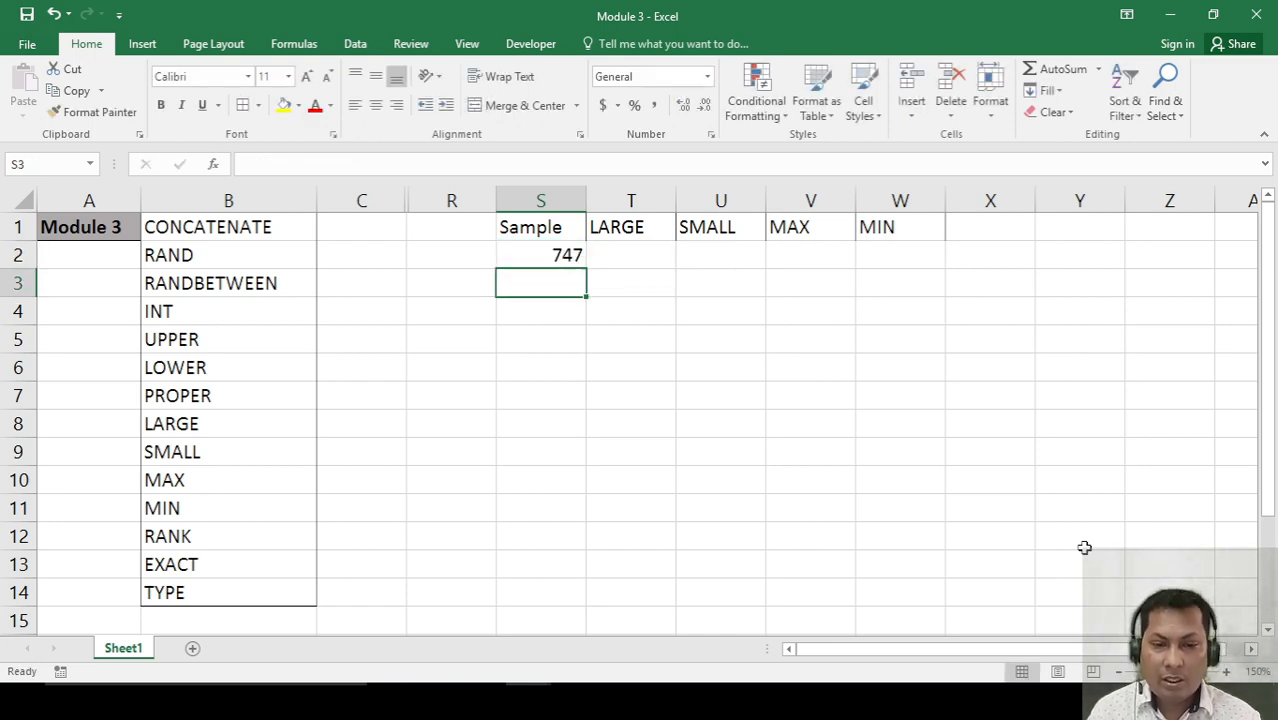
Copy the RANDBETWEEN formula from S2 down to S14.
key("Up")
key("ctrl+c")
key("shift+Down")
key("shift+Down")
key("shift+Down")
key("shift+Down")
key("shift+Down")
key("shift+Down")
key("shift+Down")
key("shift+Down")
key("shift+Down")
key("shift+Down")
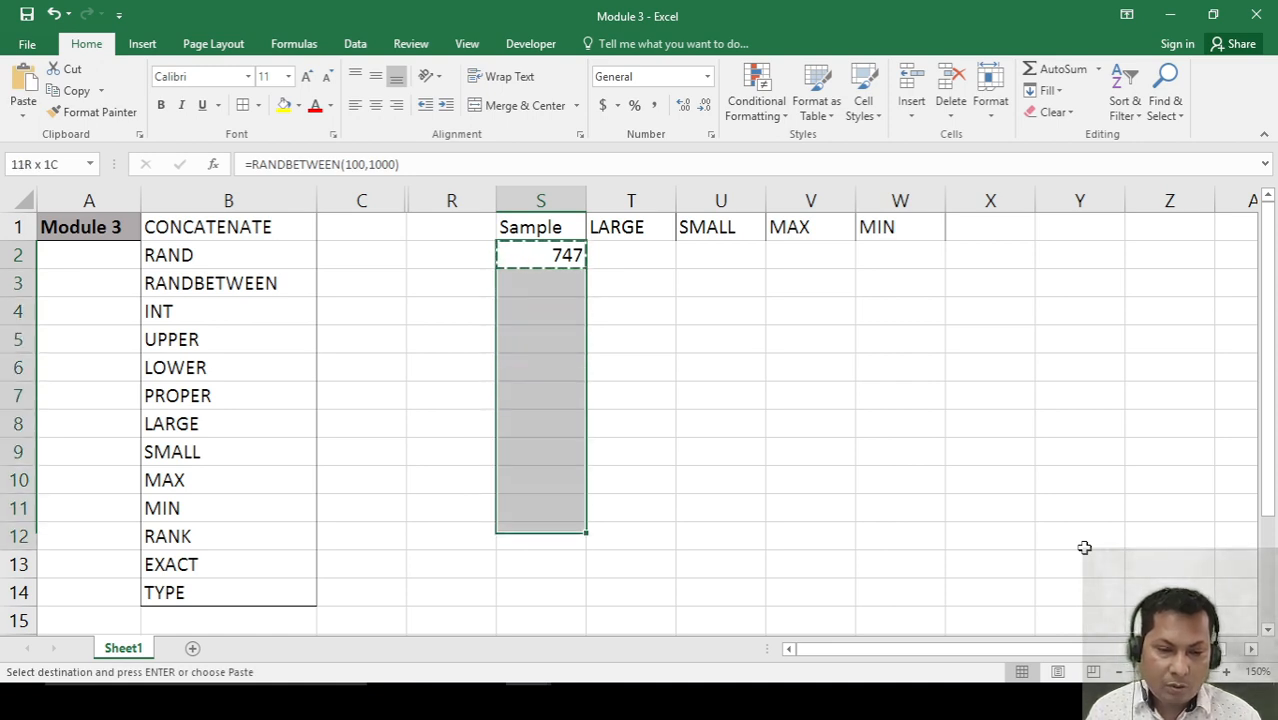
key("shift+Down")
key("shift+Down")
key("Return")
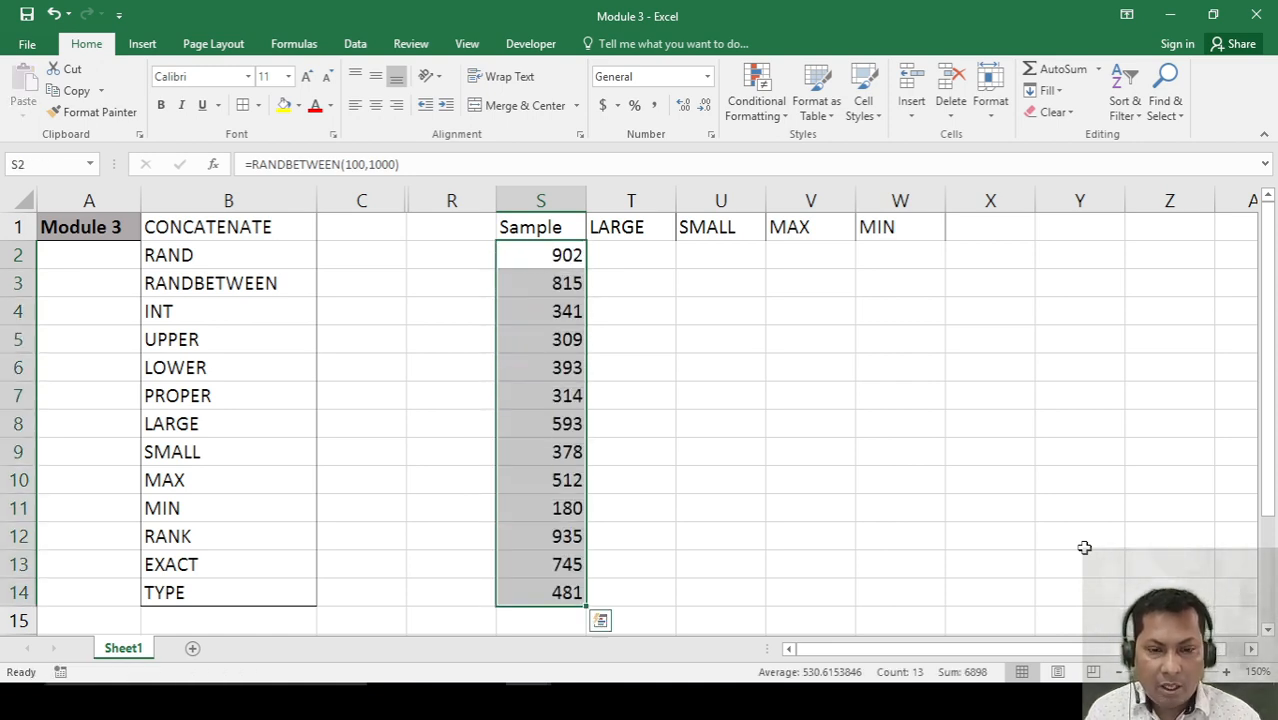
Replace the random formulas in S2:S14 with their fixed values using Paste Special Values.
key("ctrl+c")
key("alt+e")
key("s")
key("v")
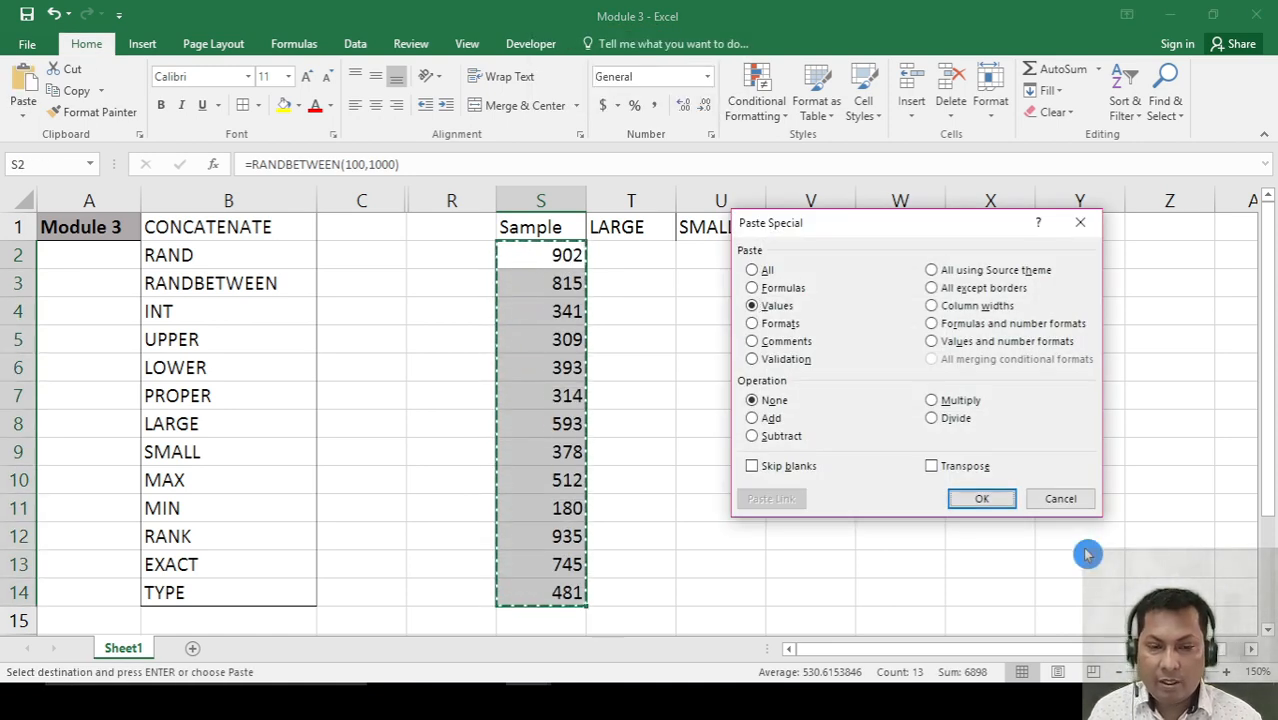
key("Return")
key("Down")
key("Down")
key("Down")
key("Down")
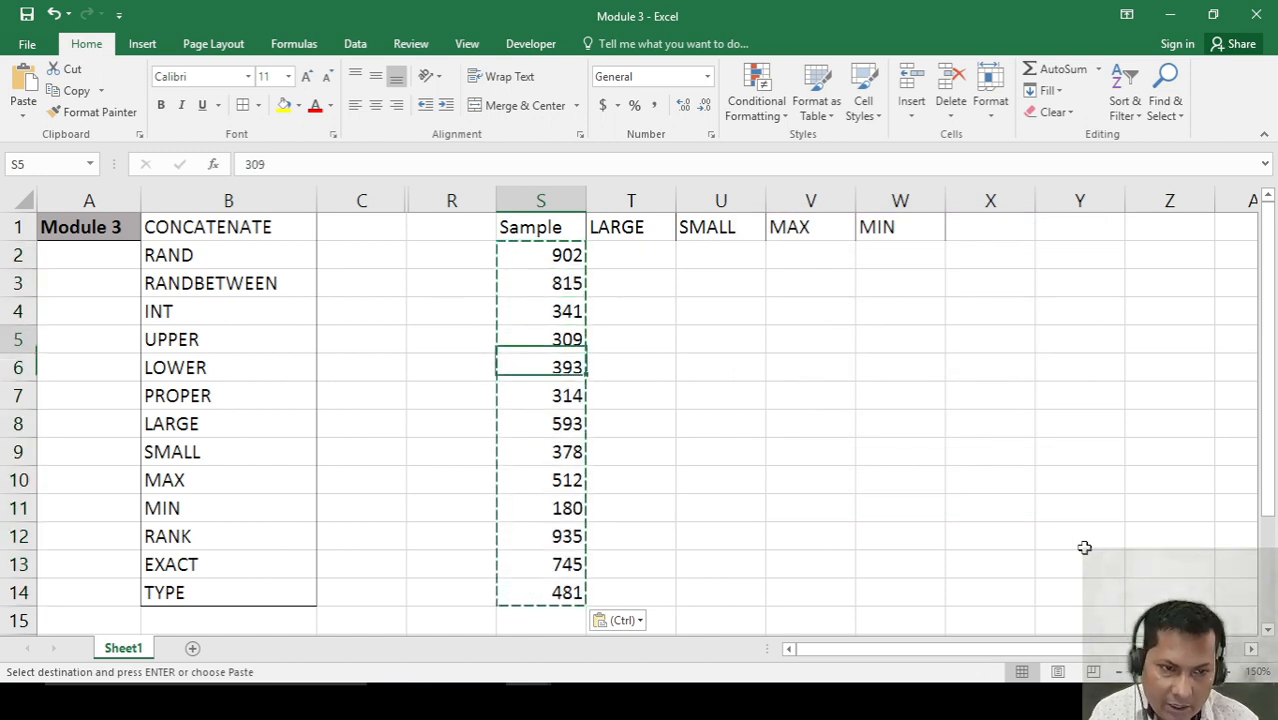
Apply all borders to the sample and function table in S1:W14.
key("Up")
key("Up")
key("Up")
key("Up")
key("shift+Right")
key("shift+Right")
key("shift+Right")
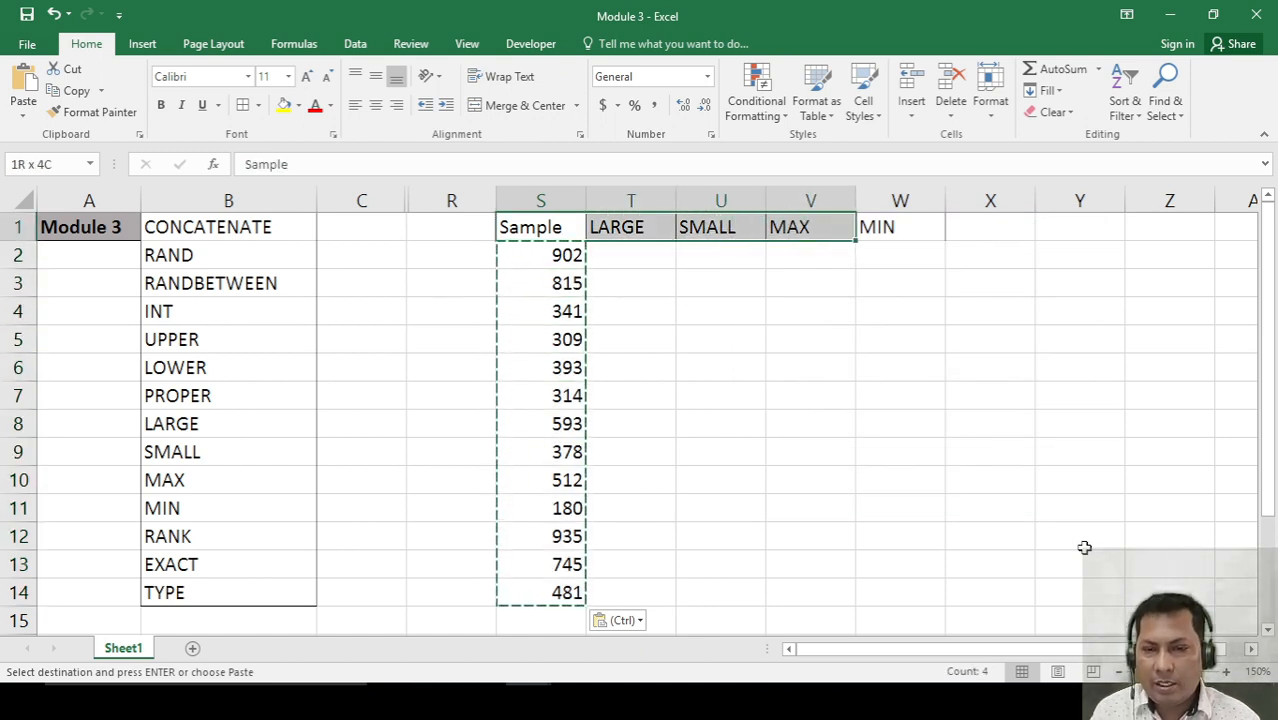
key("shift+Right")
key("shift+Down")
key("shift+Down")
key("shift+Down")
key("shift+Down")
key("shift+Down")
key("shift+Down")
key("shift+Down")
key("shift+Down")
key("shift+Down")
key("shift+Down")
key("shift+Down")
key("shift+Down")
key("shift+Down")
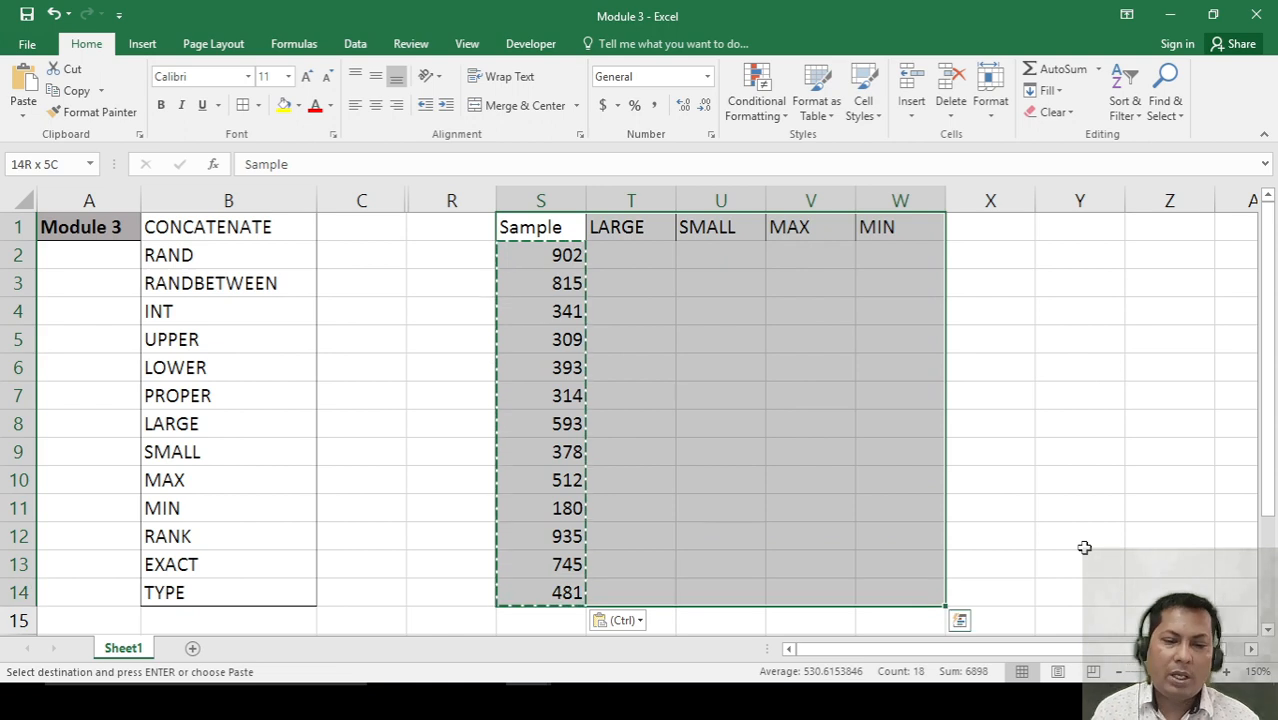
left_click(262, 108)
left_click(252, 264)
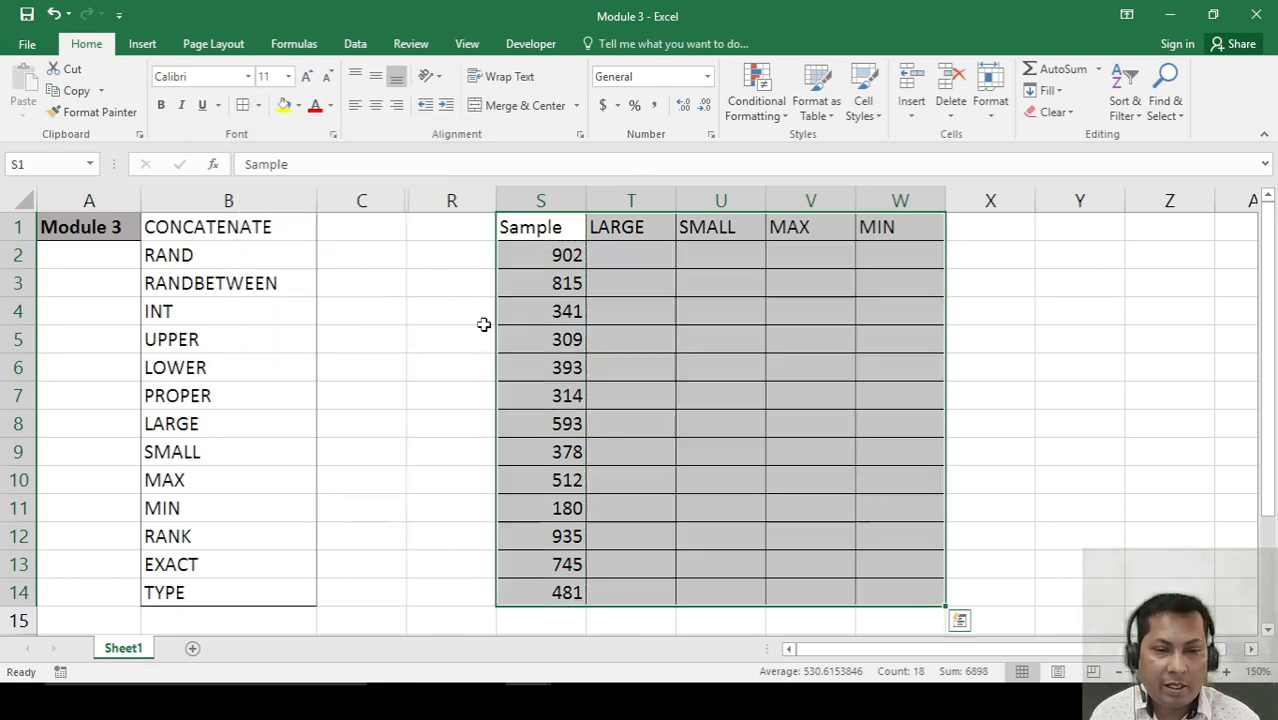
left_click(770, 330)
Enter the formula =LARGE(S2:S14,1) in T2 to return the largest sample value.
left_click_drag(551, 268, 528, 604)
left_click(629, 322)
left_click(628, 255)
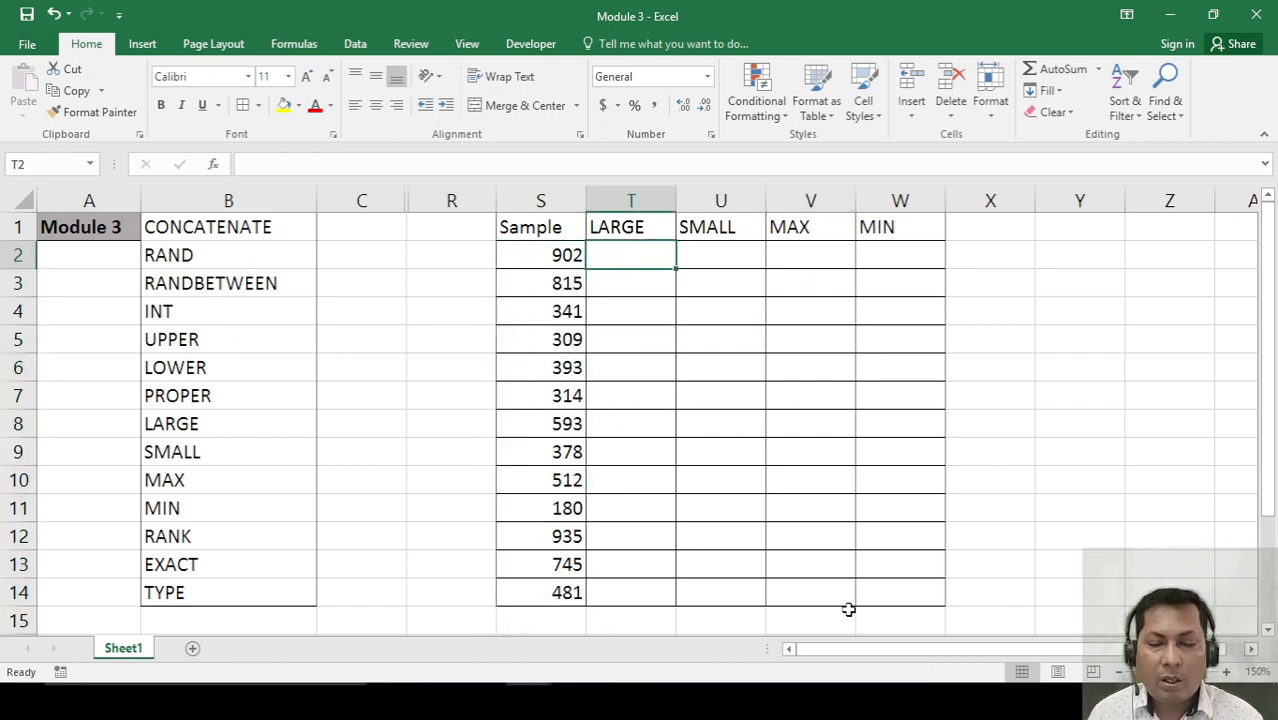
type("=")
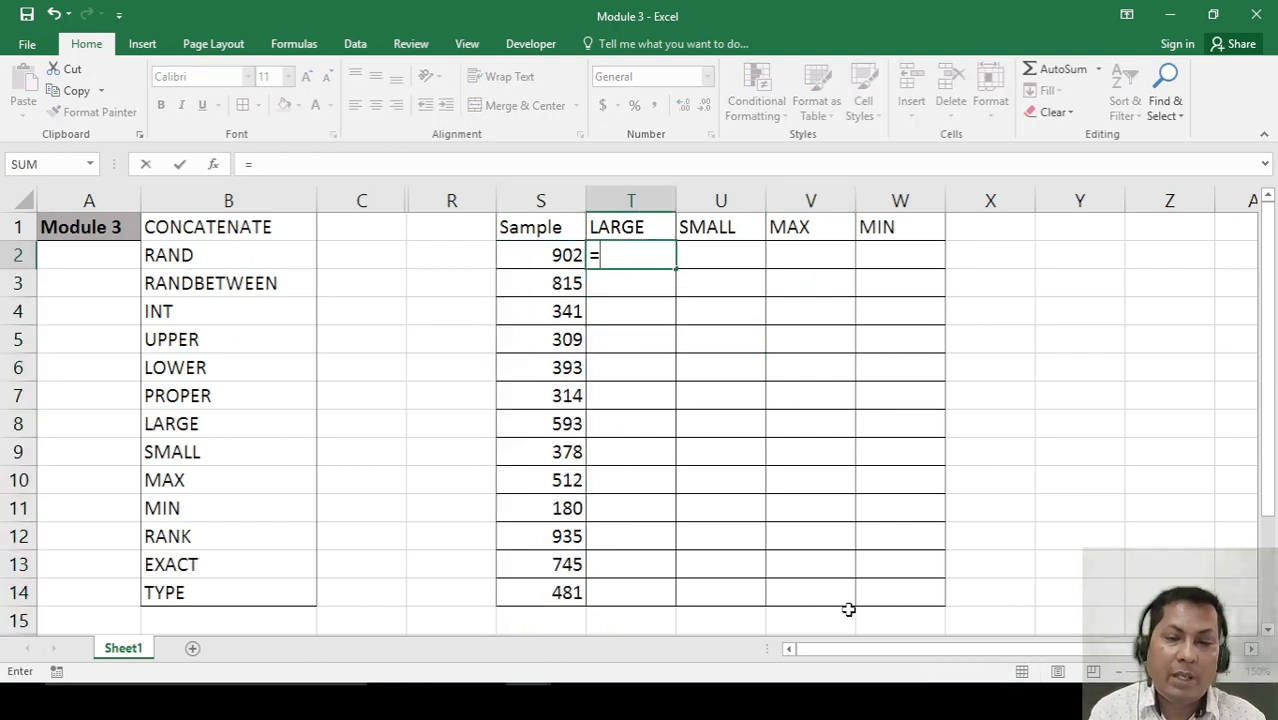
type("la")
key("Tab")
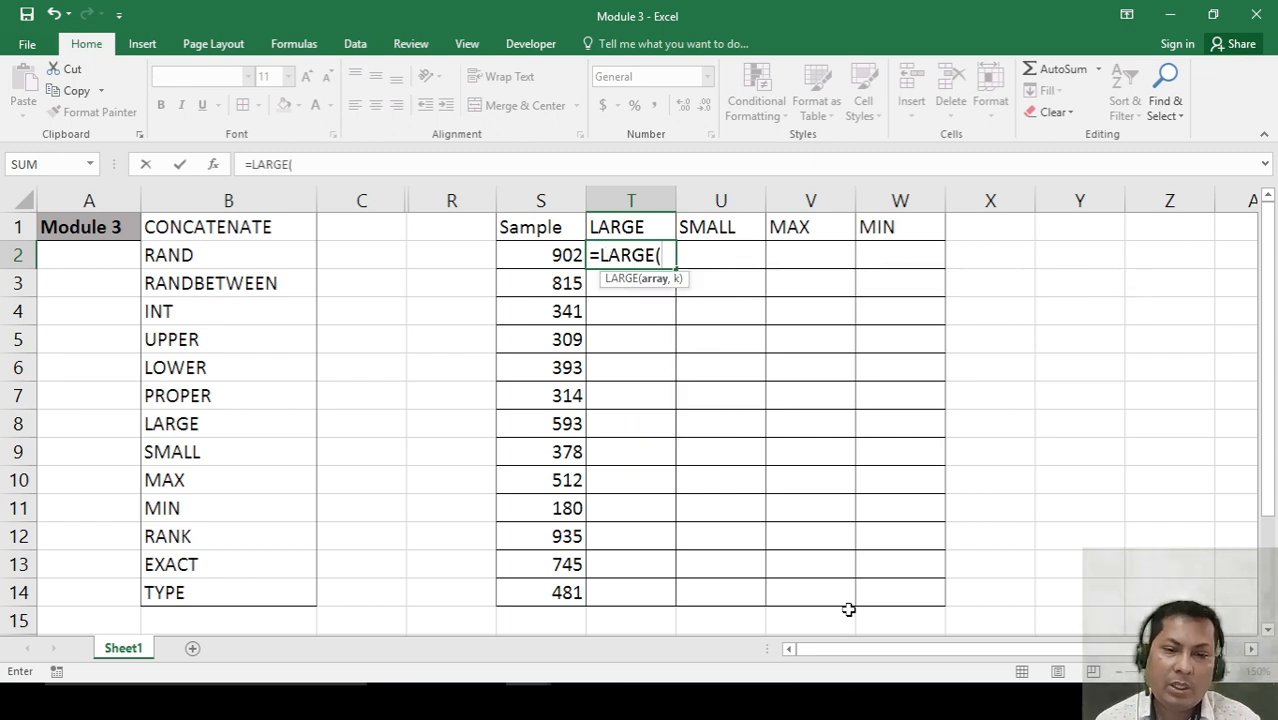
key("Left")
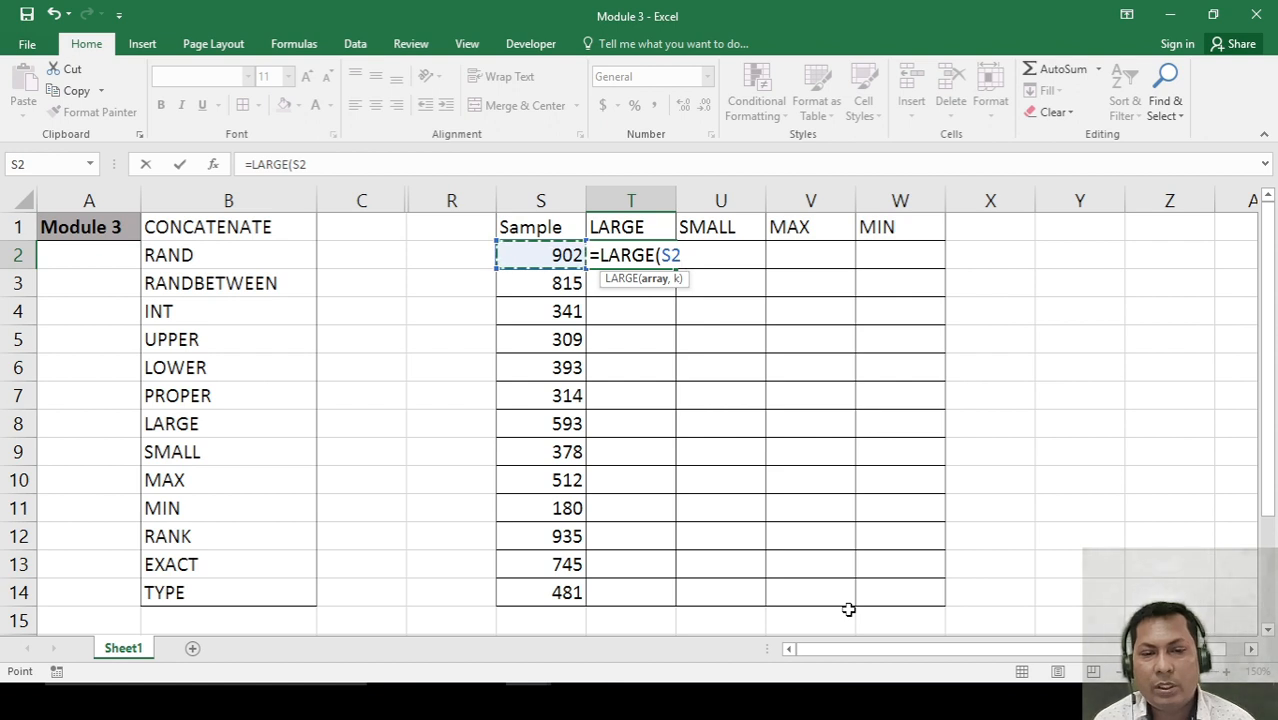
key("ctrl+shift+Down")
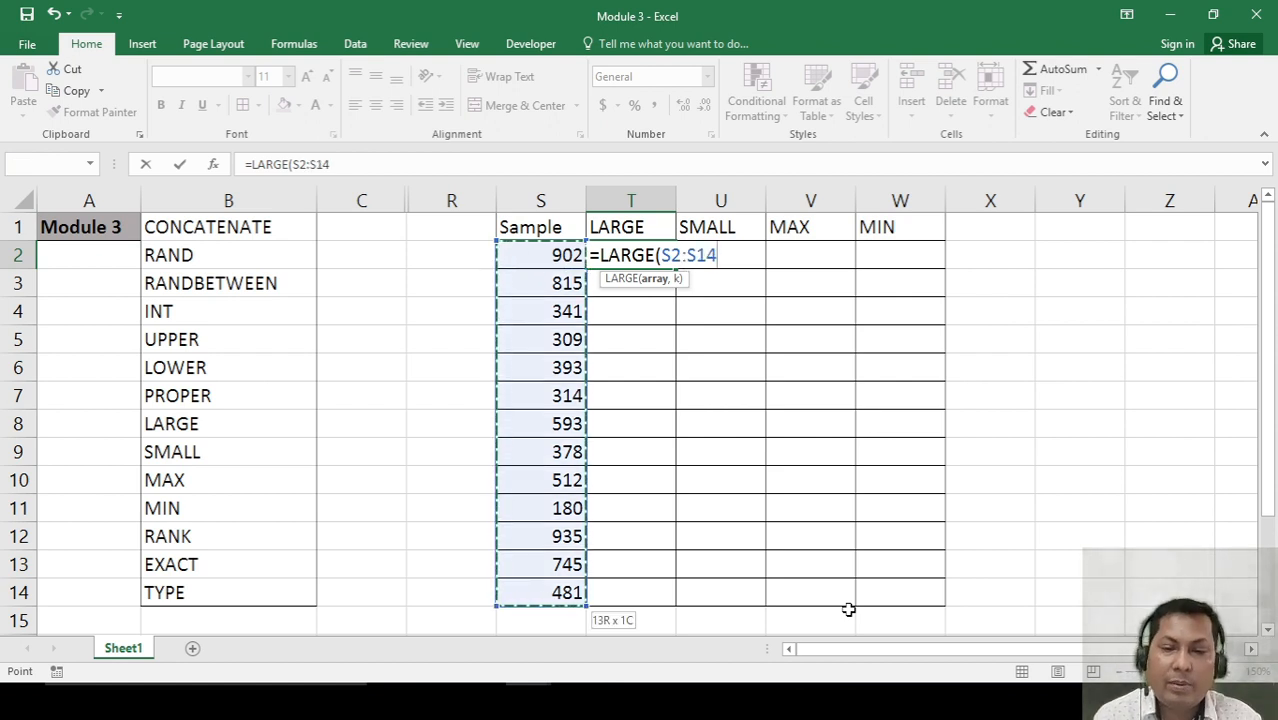
type(",")
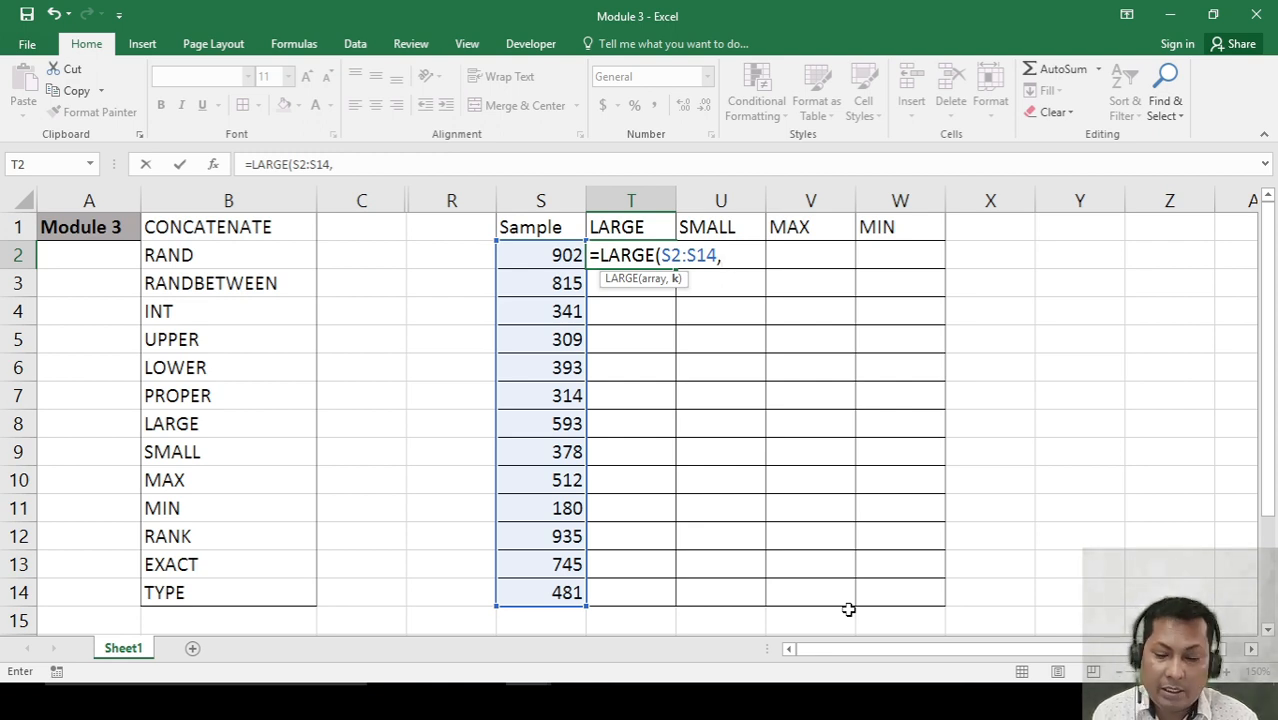
type("1")
key("Return")
key("Up")
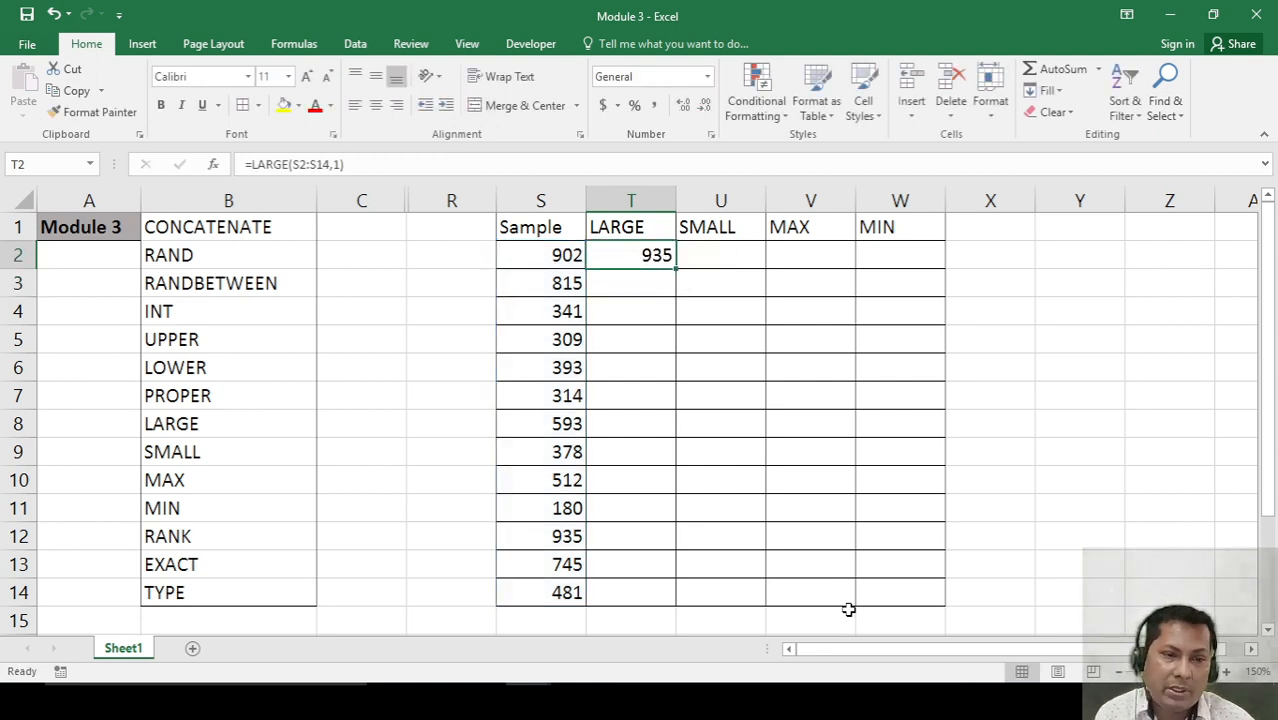
Examine the sample numbers in S2:S14 to verify the LARGE result in T2.
key("Left")
key("Down")
key("Down")
key("Down")
key("Down")
key("Down")
key("Down")
key("Down")
key("Down")
key("Down")
key("Down")
key("Down")
key("Down")
key("Down")
key("Up")
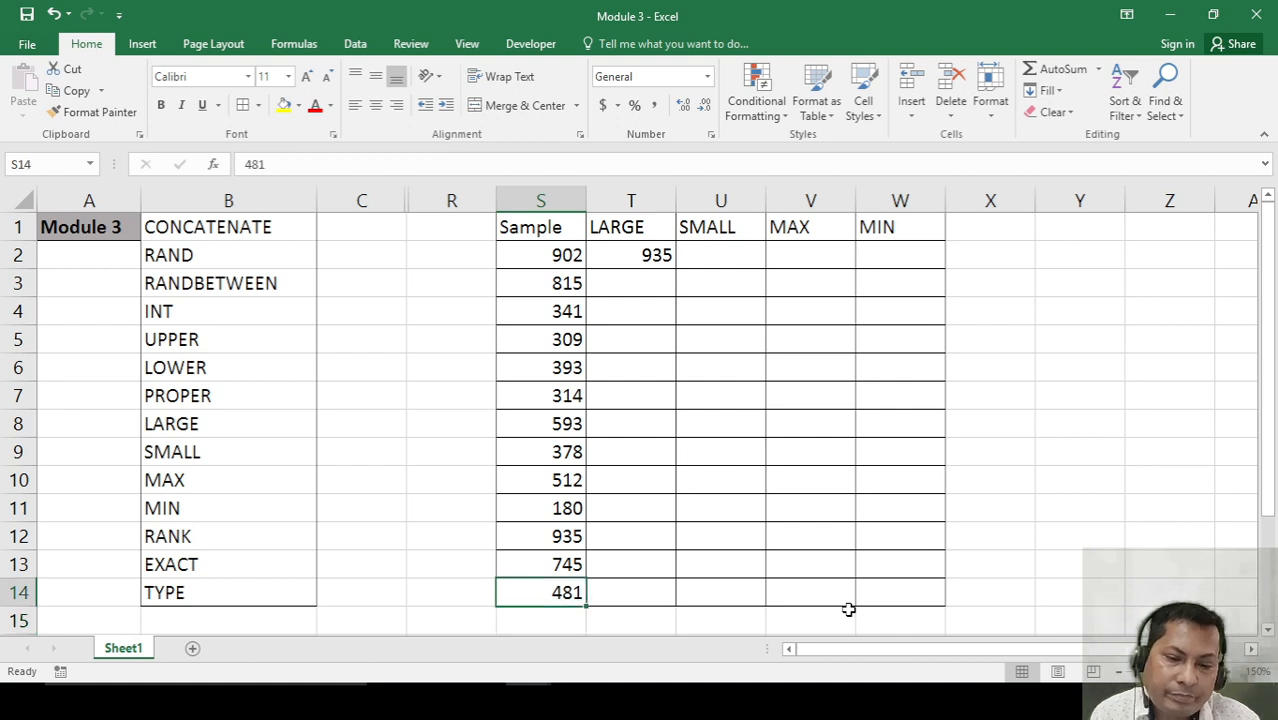
key("Up")
key("Down")
key("Up")
key("Up")
key("Up")
key("Up")
key("Up")
key("Up")
key("Up")
key("Up")
key("Up")
key("Up")
key("Up")
key("Up")
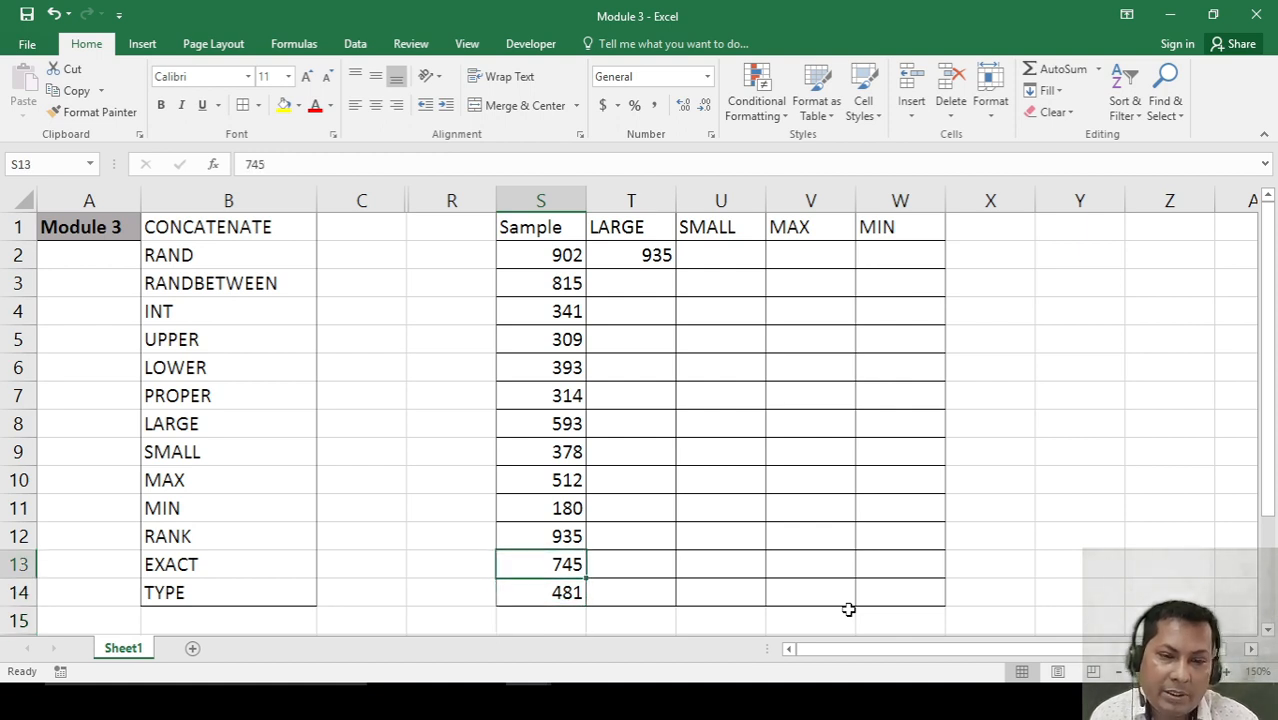
key("Down")
key("Down")
key("Down")
key("Down")
key("Down")
key("Down")
key("Down")
key("Down")
key("Down")
key("Down")
key("Down")
key("Down")
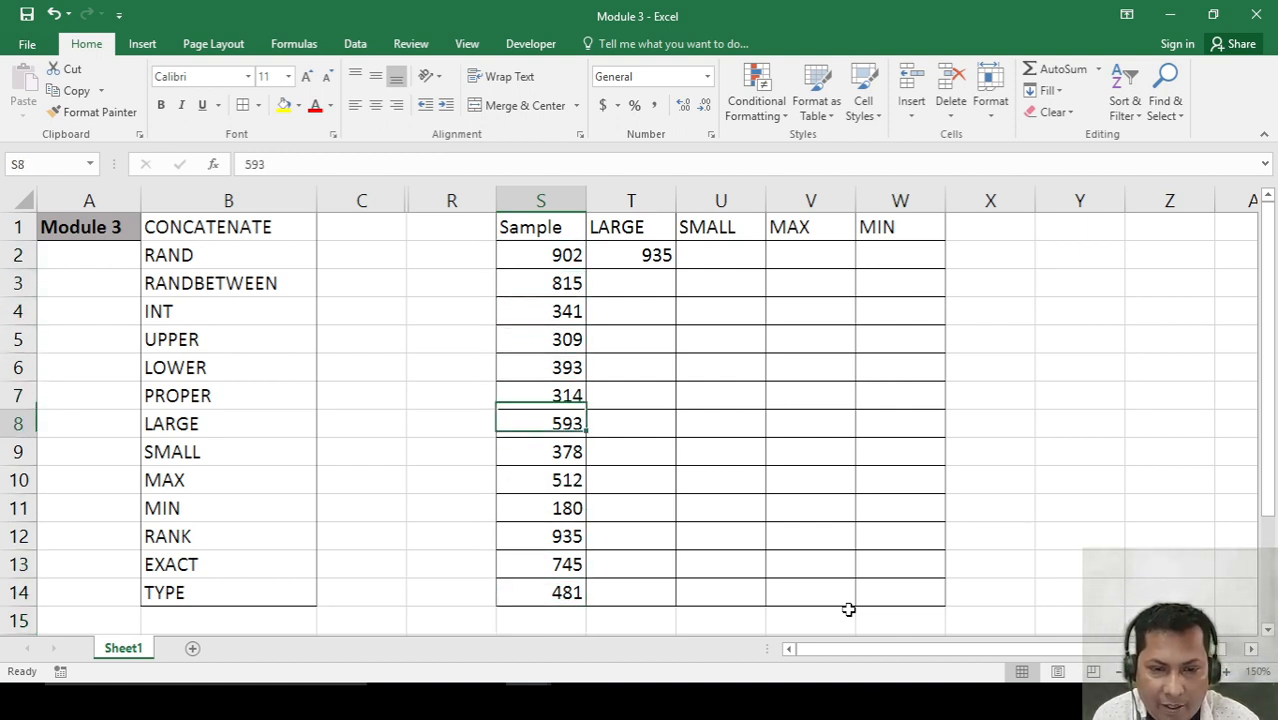
key("Up")
key("Up")
key("Up")
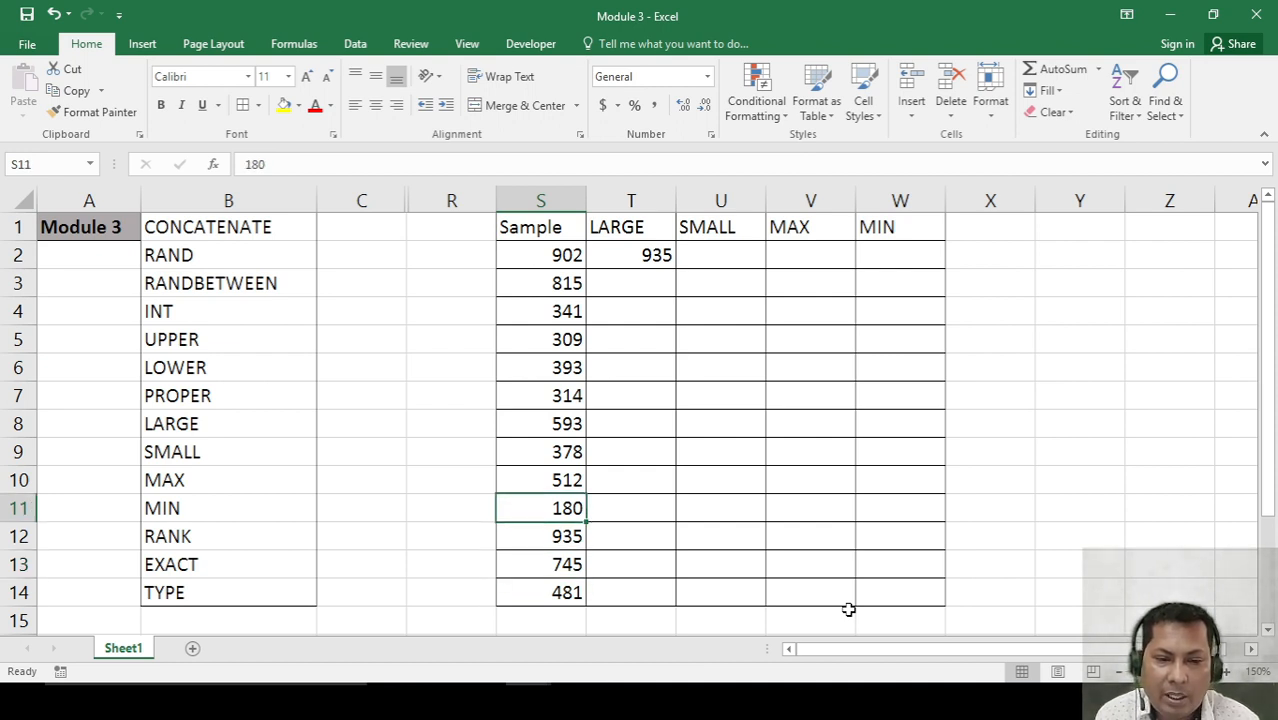
Change the sample number in S10 to 986 and check the LARGE result in T2.
key("Up")
key("Up")
key("Down")
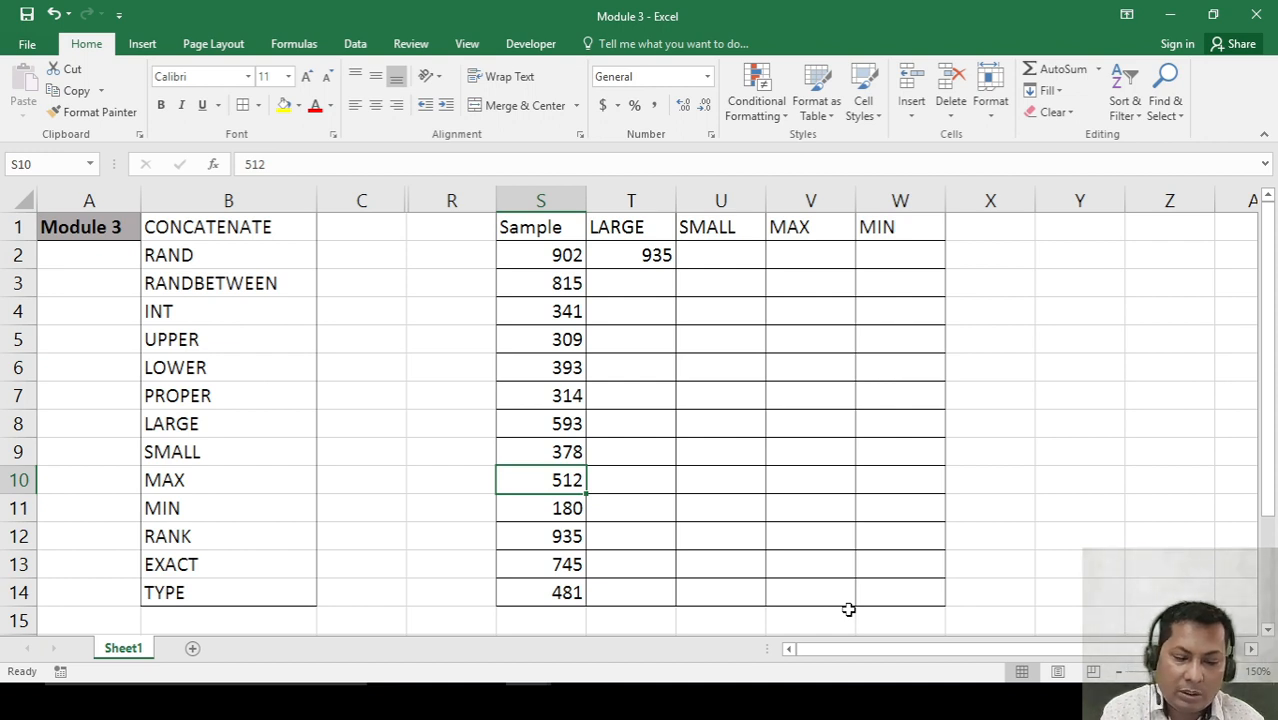
type("98")
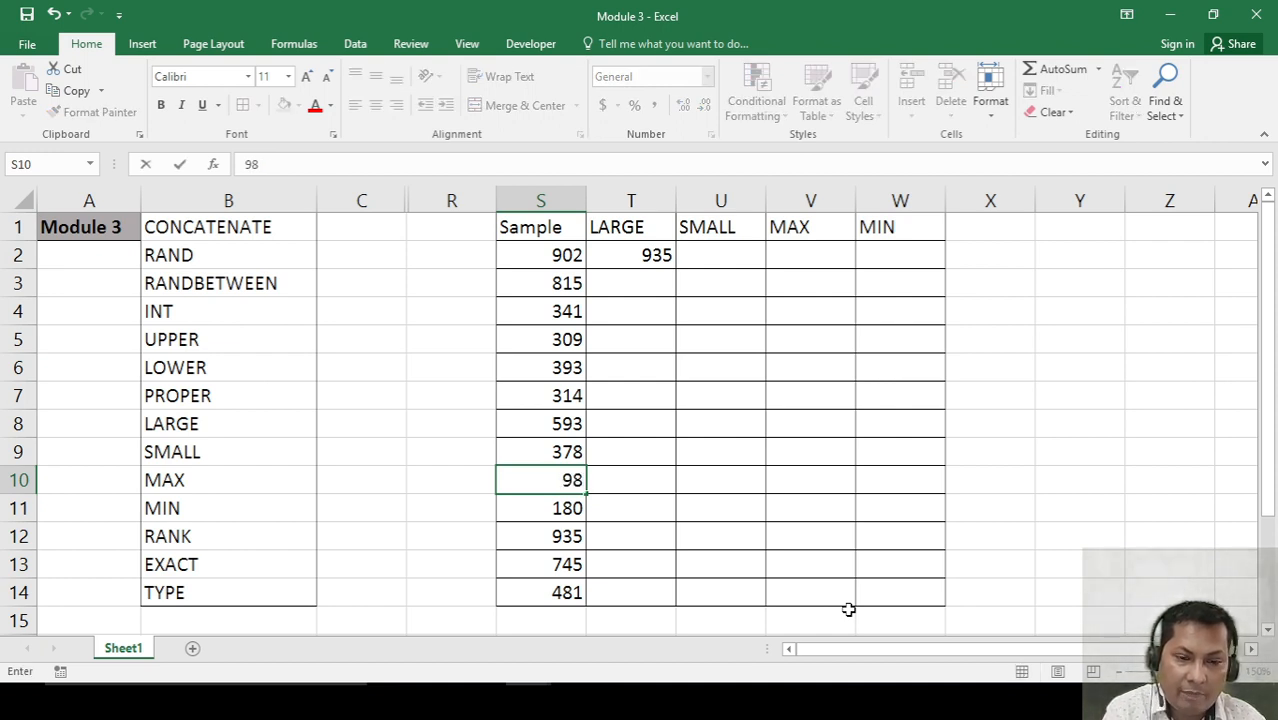
type("6")
key("Return")
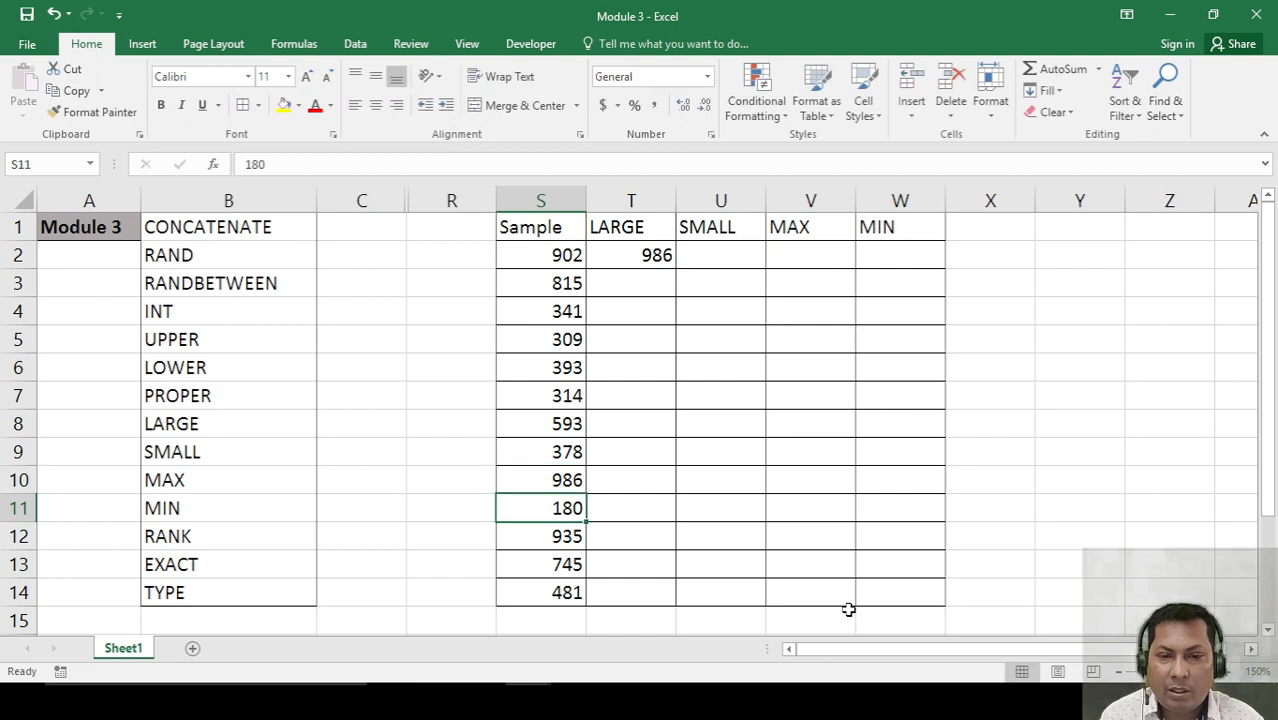
left_click_drag(531, 260, 547, 607)
left_click(652, 251)
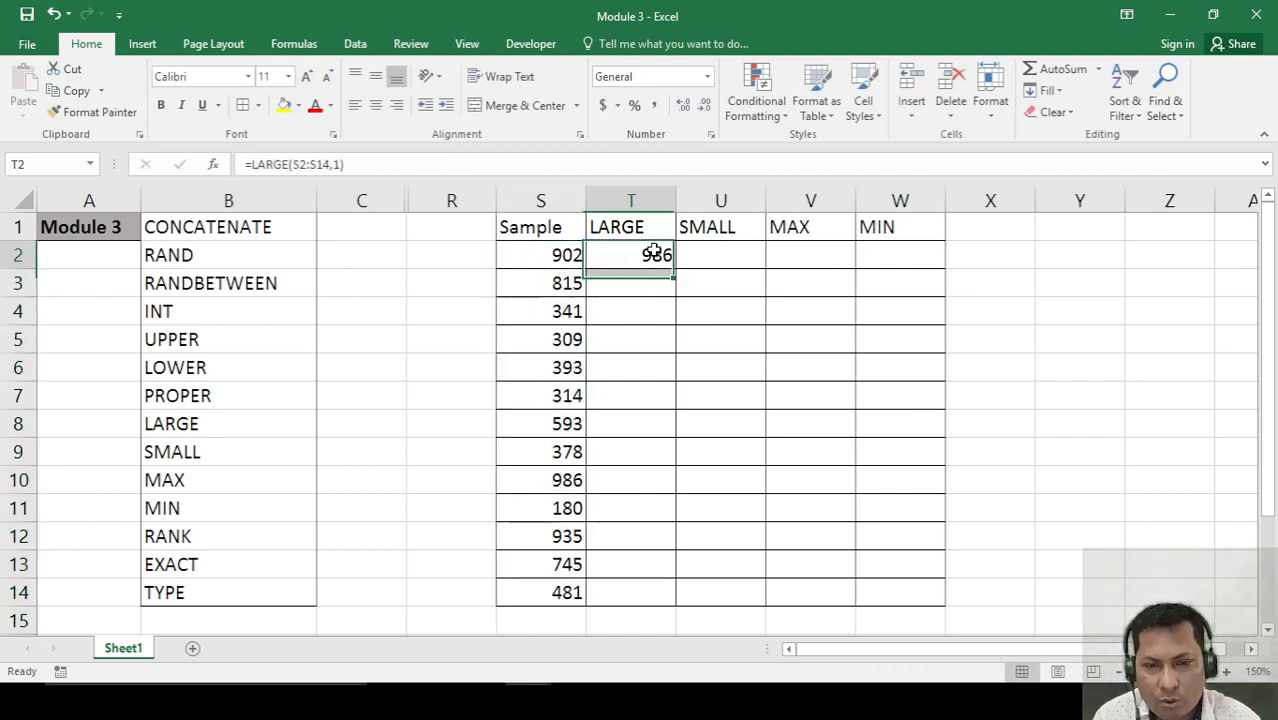
Enter the formula =LARGE(S2:S14,2) in T3 to return the second-largest sample value.
left_click(652, 292)
type("=")
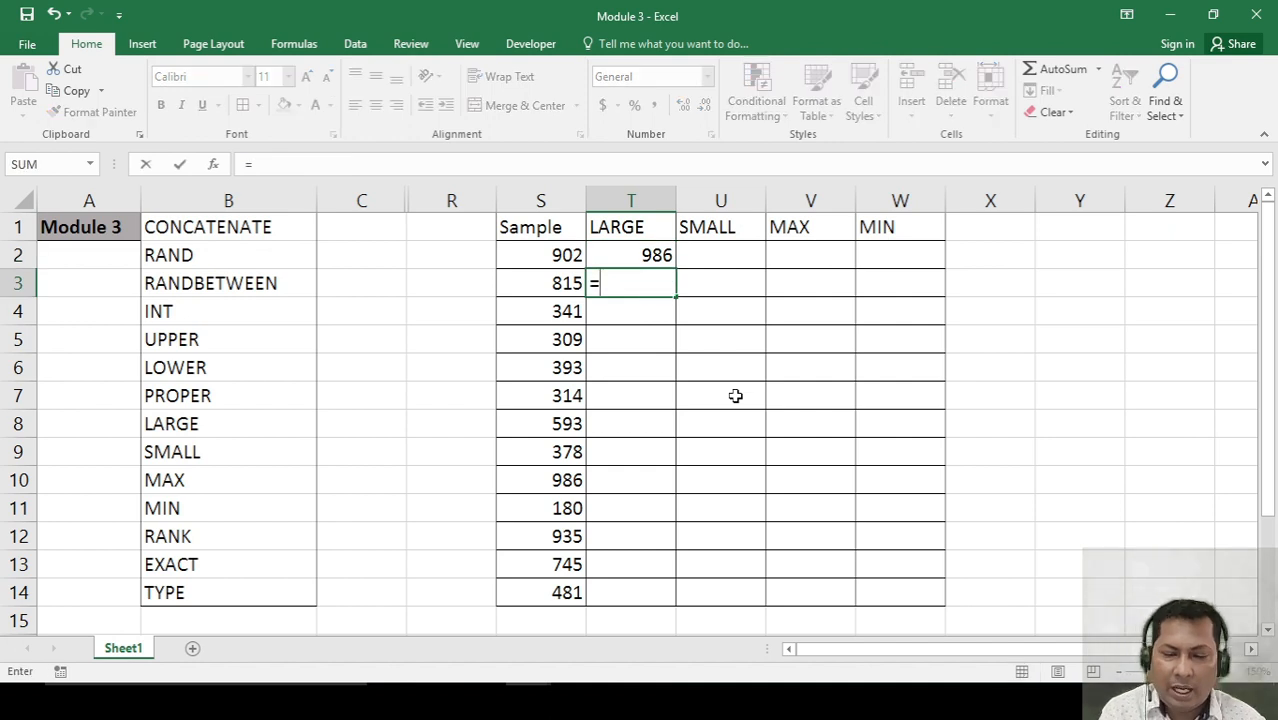
type("la")
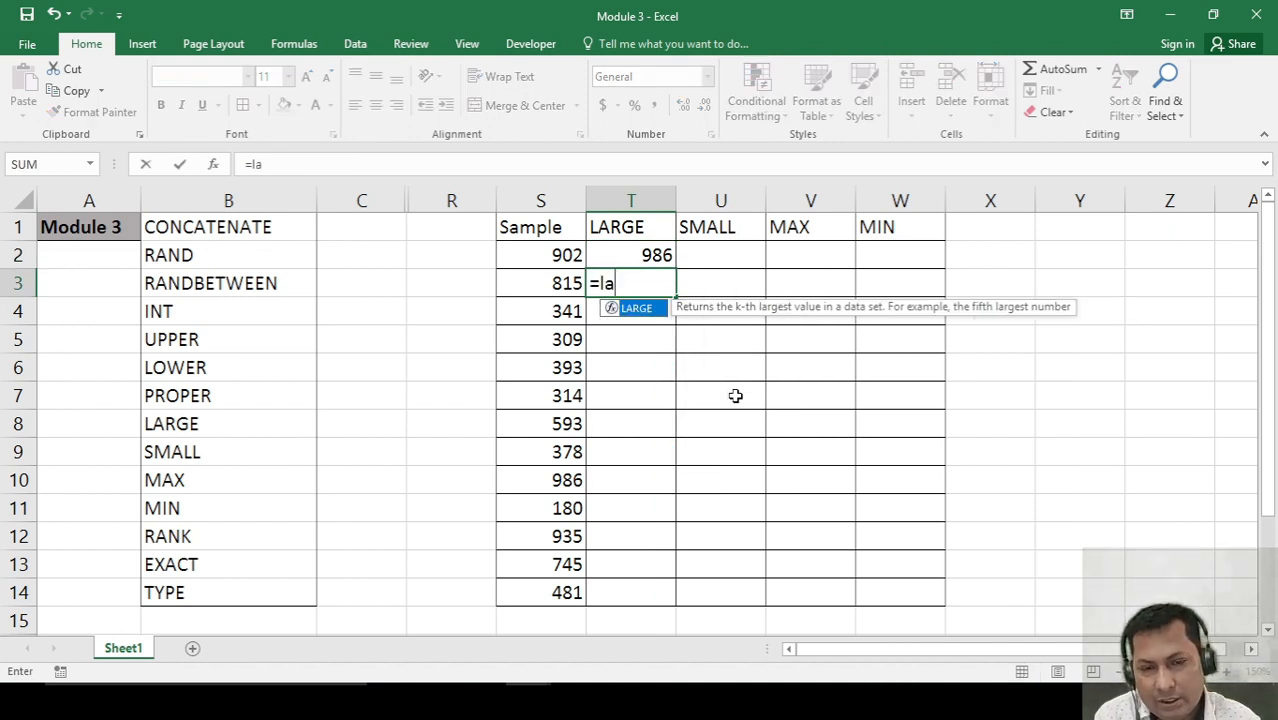
key("Tab")
key("Left")
key("Up")
key("ctrl+shift+Down")
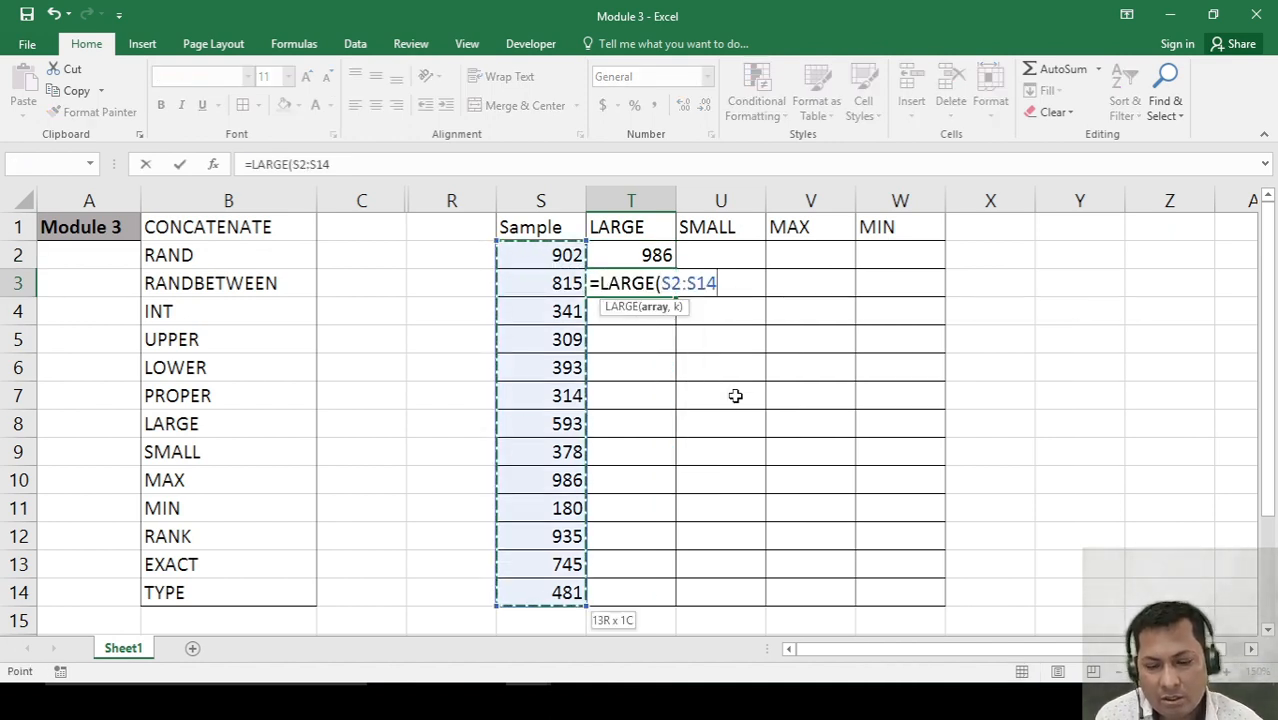
type(",2")
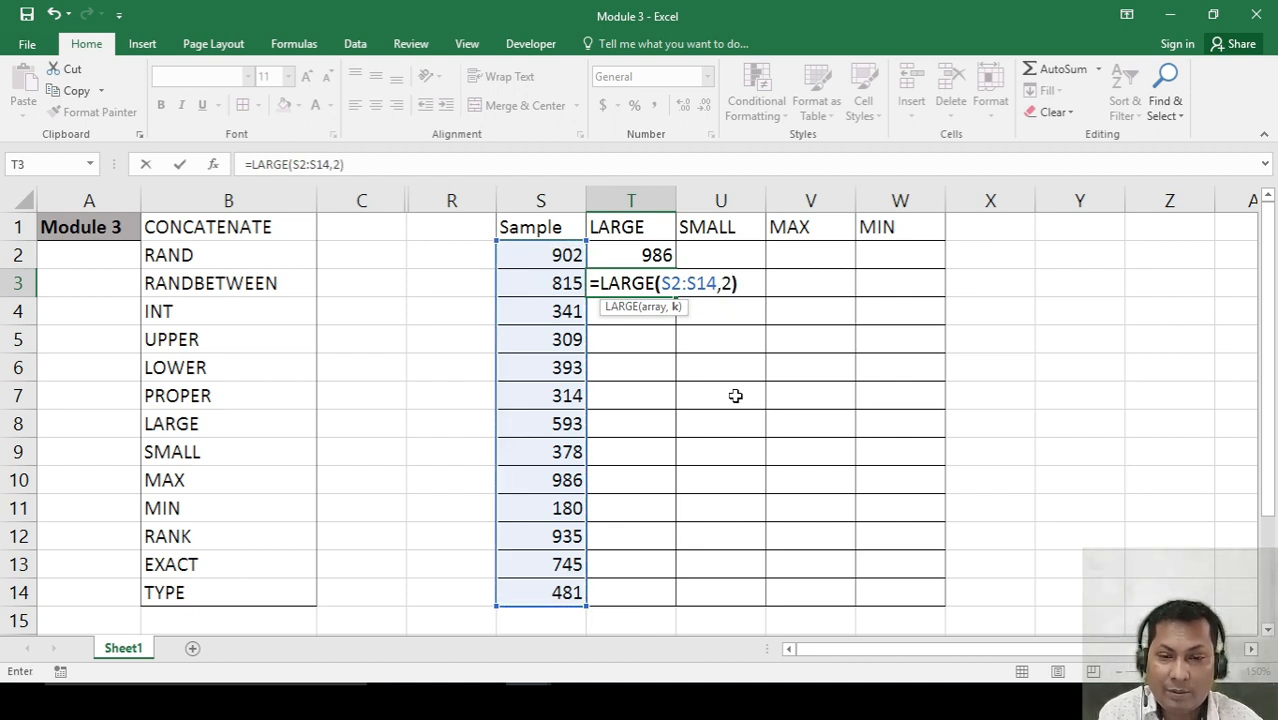
key("Return")
key("Up")
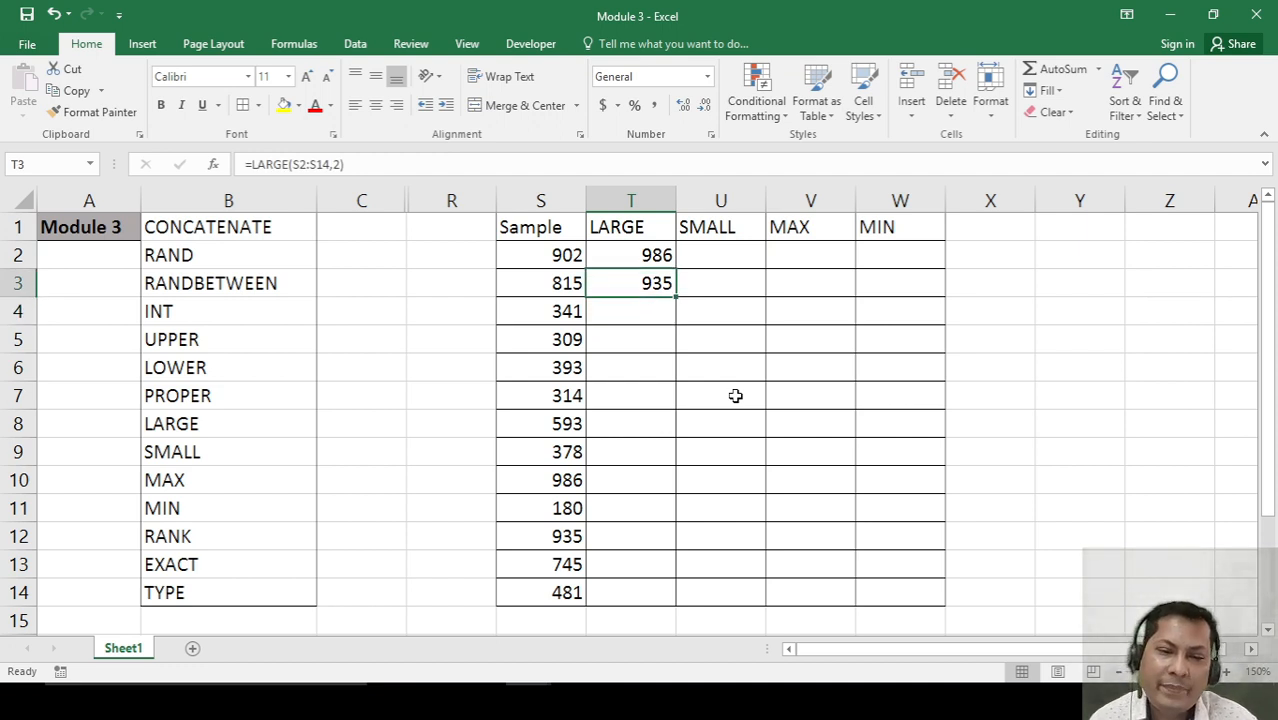
Compare the LARGE results in T2:T3 with the sample numbers in rows 2 to 14.
key("Up")
key("Down")
key("Down")
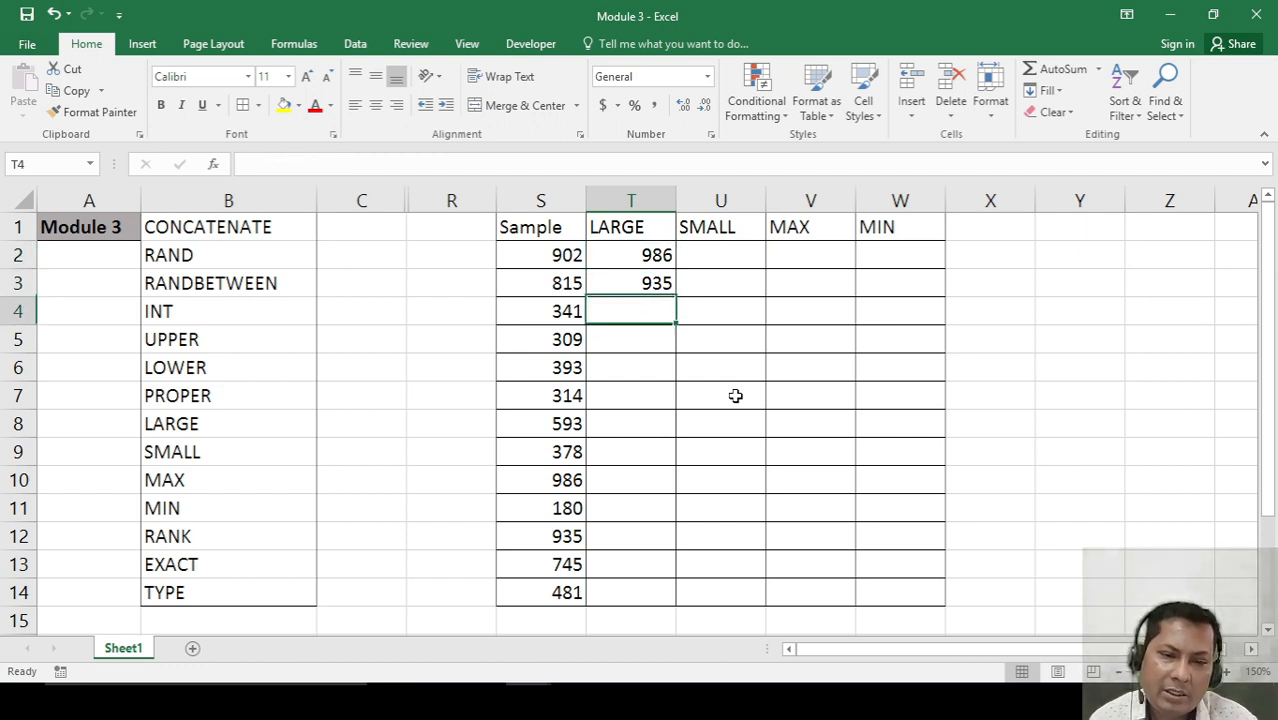
key("Down")
key("Down")
key("Down")
key("Down")
key("Down")
key("Down")
key("Down")
key("Down")
key("Down")
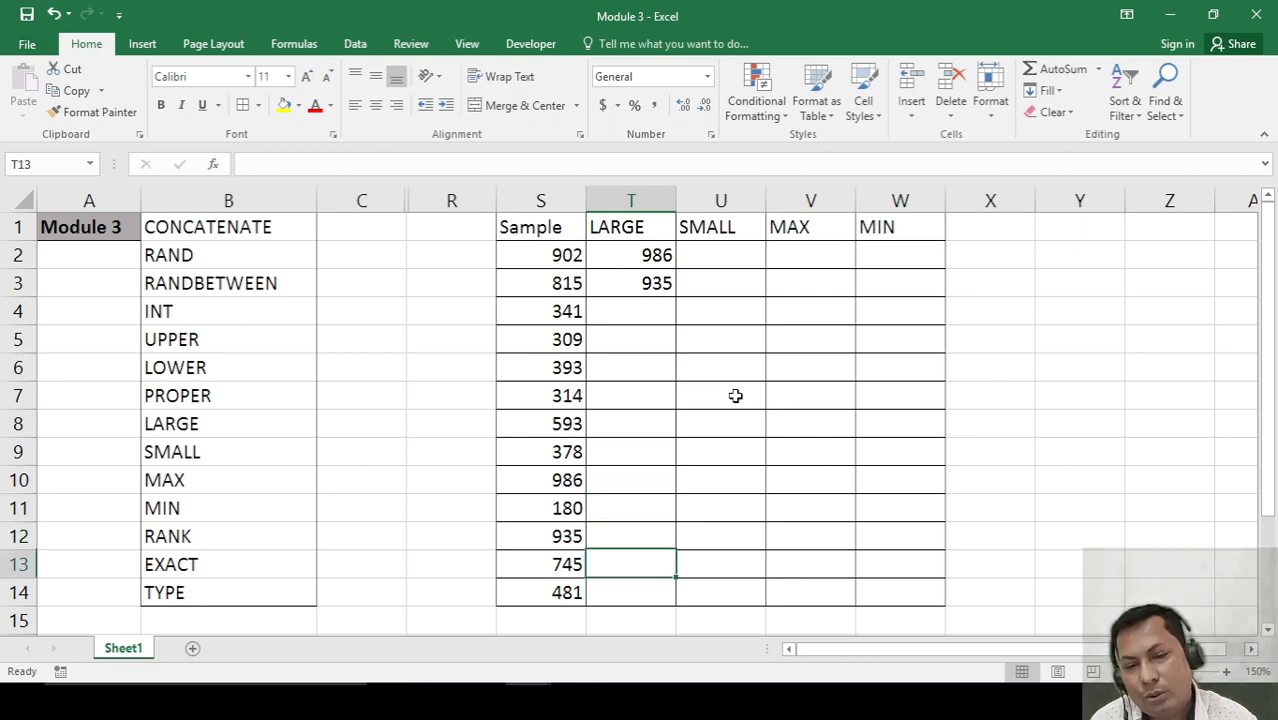
key("Down")
key("Up")
key("Up")
key("Up")
key("Up")
key("Up")
key("Up")
key("Up")
key("Up")
key("Up")
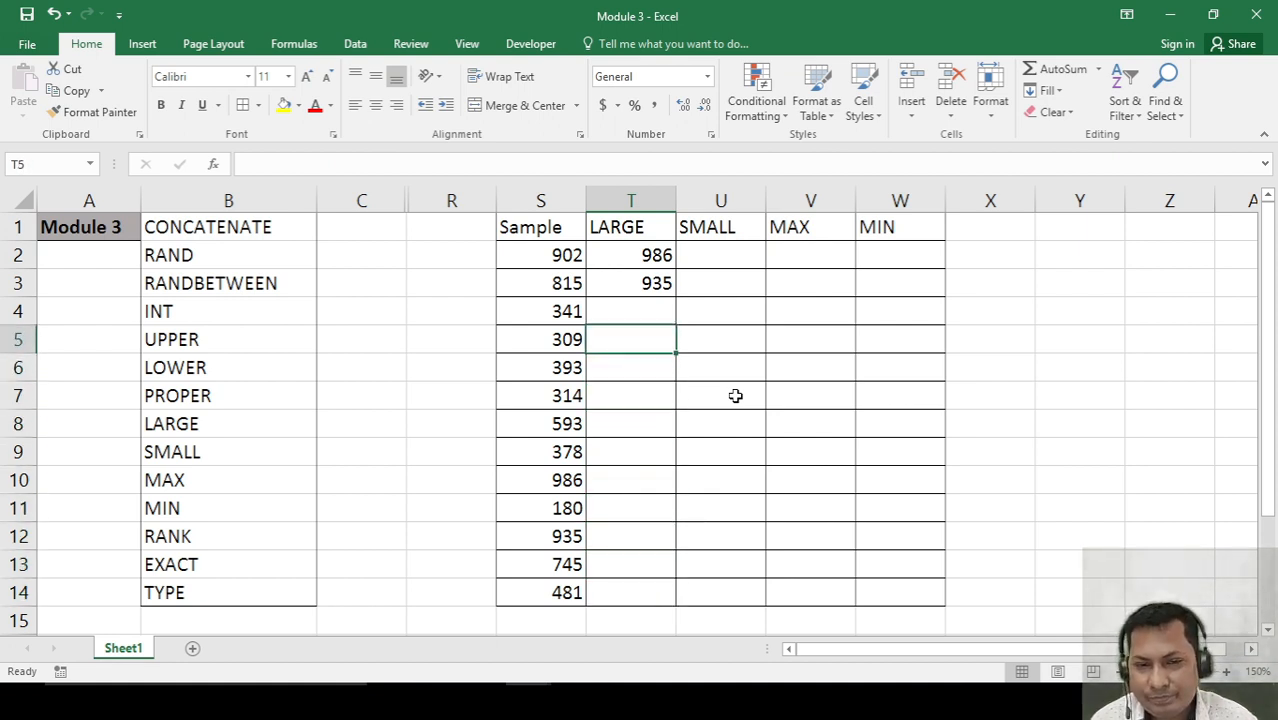
key("Up")
key("Up")
key("Up")
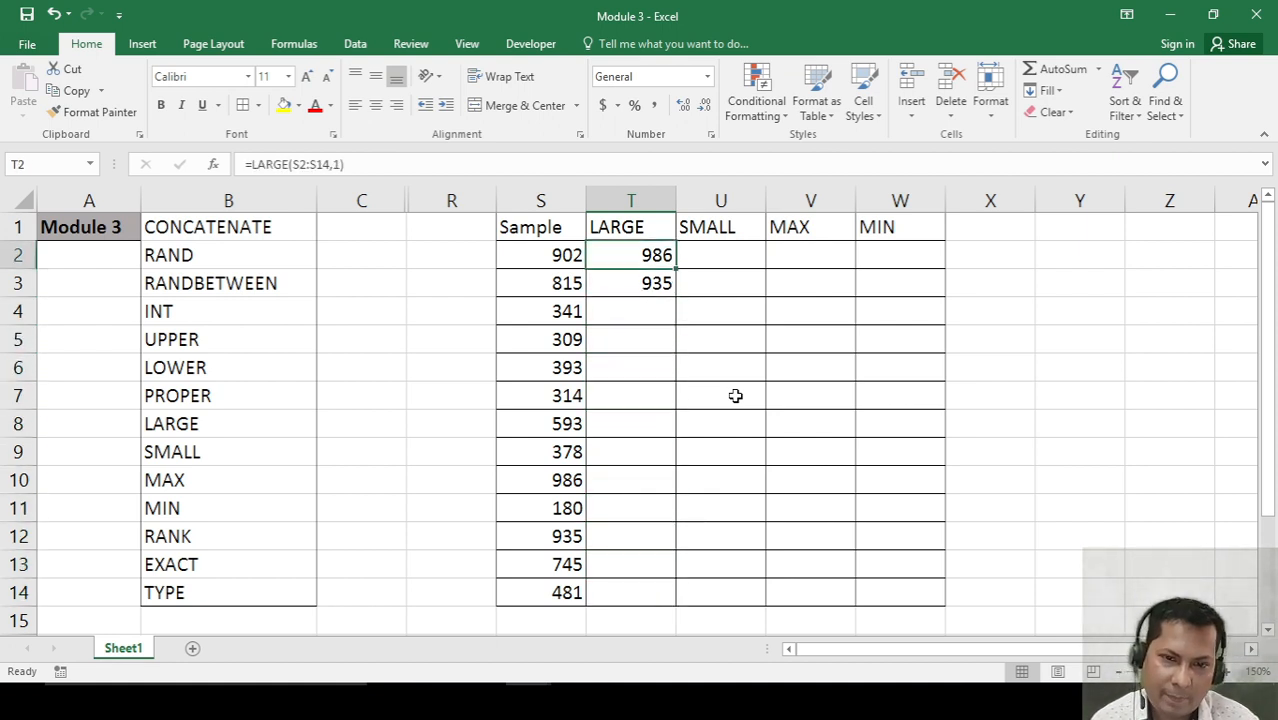
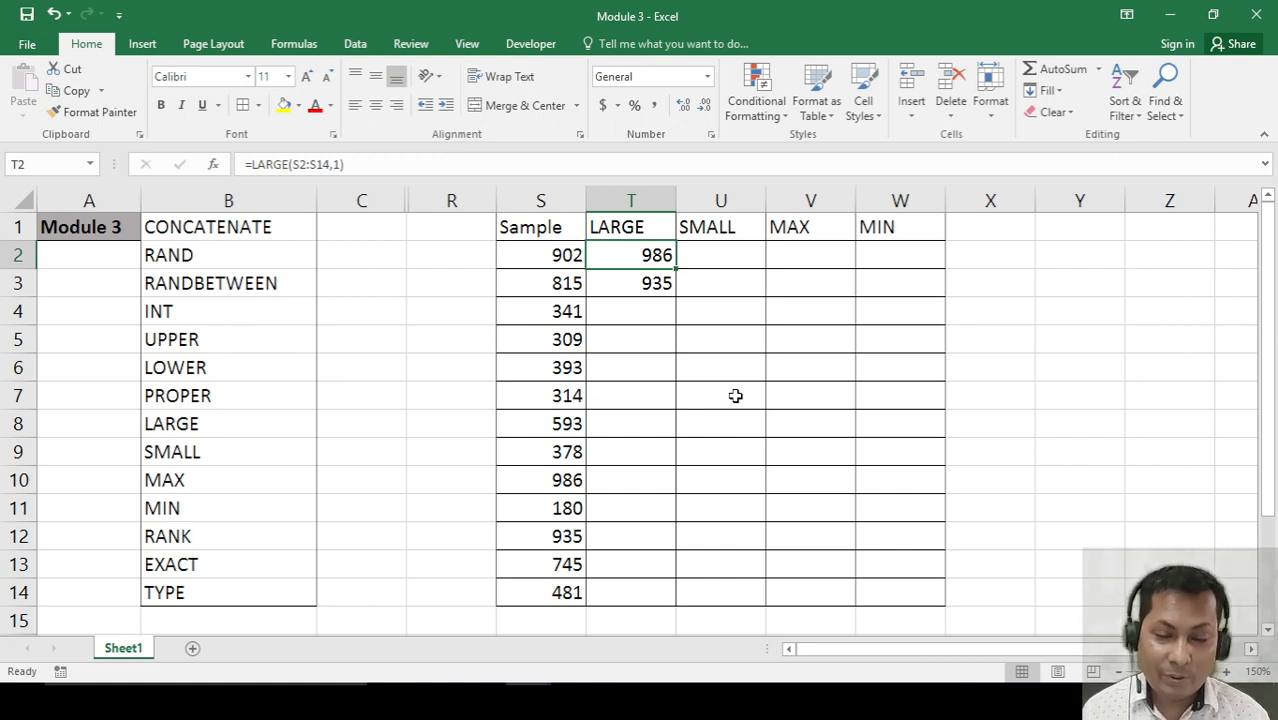
Review the LARGE formulas in T2 and T3 and the remaining cells of that column.
left_click(642, 318)
left_click(634, 227)
left_click(730, 222)
left_click(632, 314)
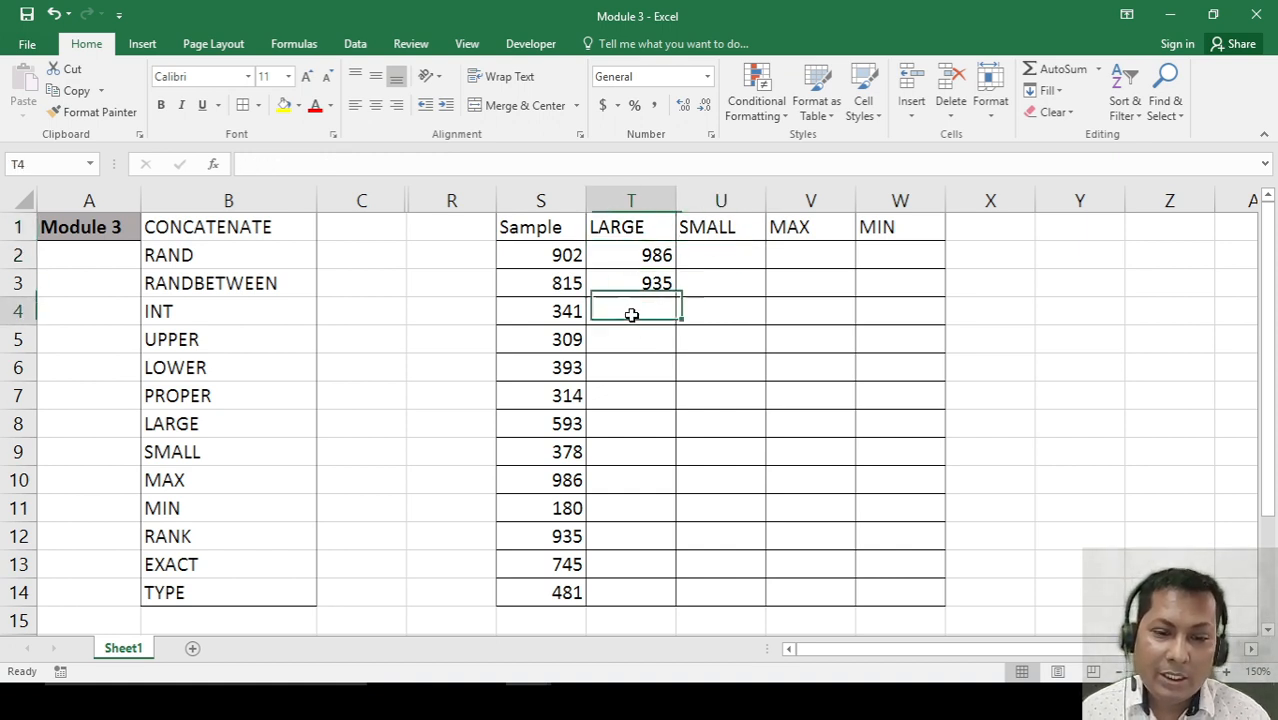
left_click(628, 256)
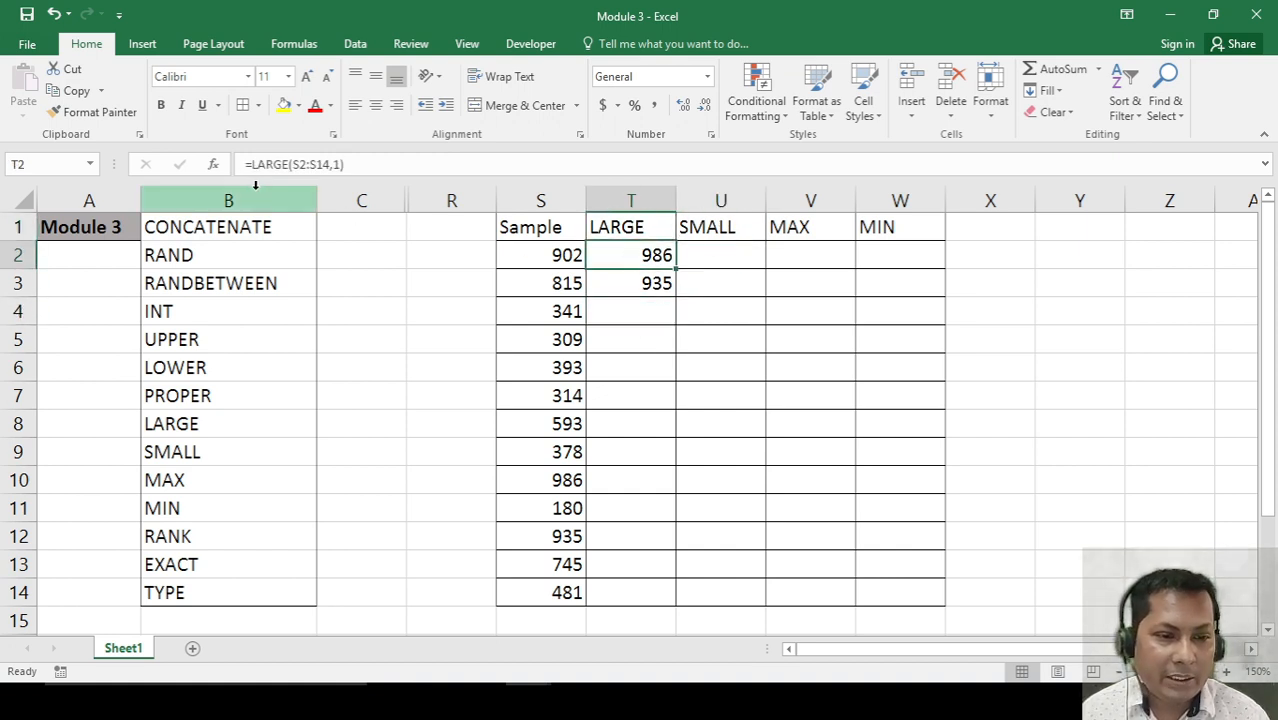
left_click(640, 289)
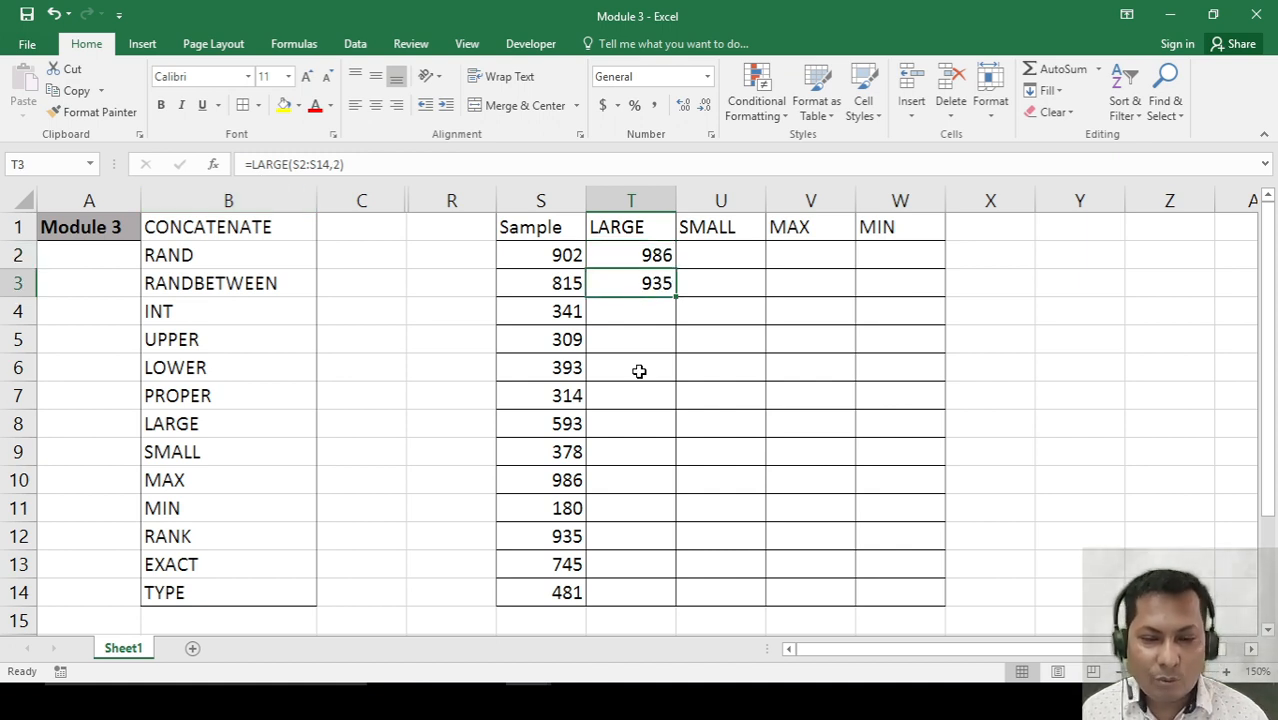
left_click(657, 258)
left_click(655, 288)
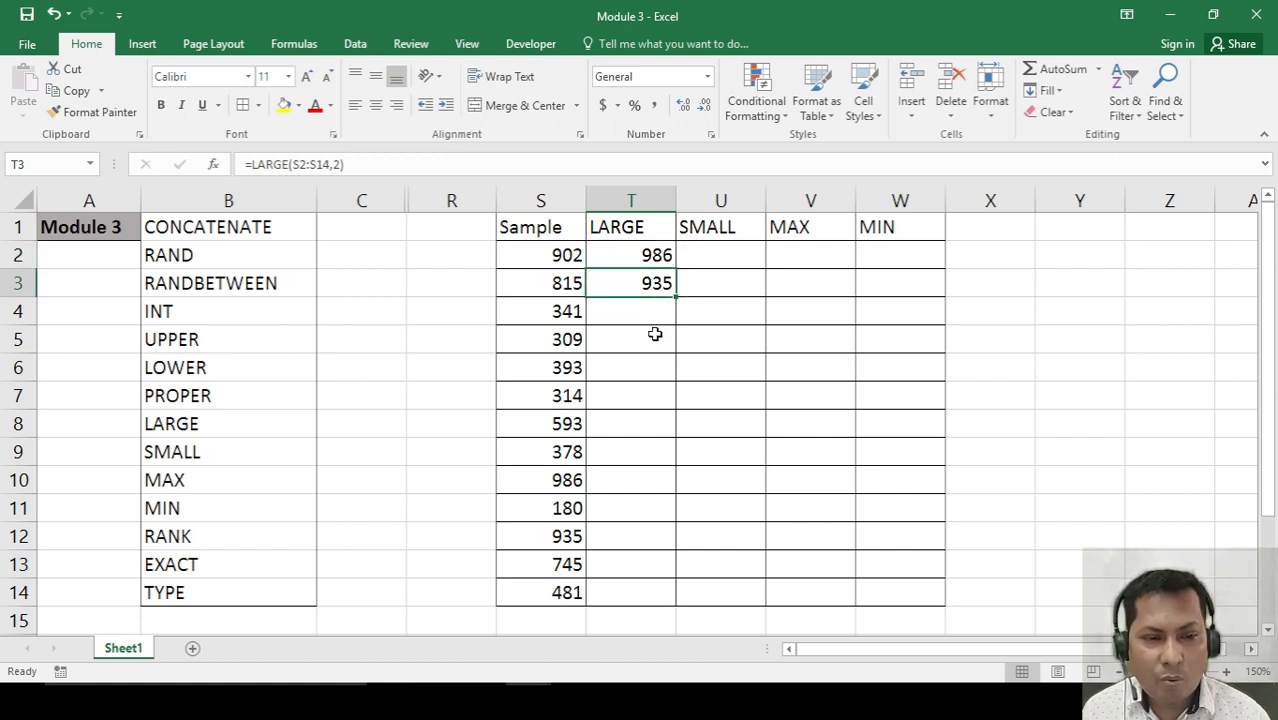
left_click(643, 600)
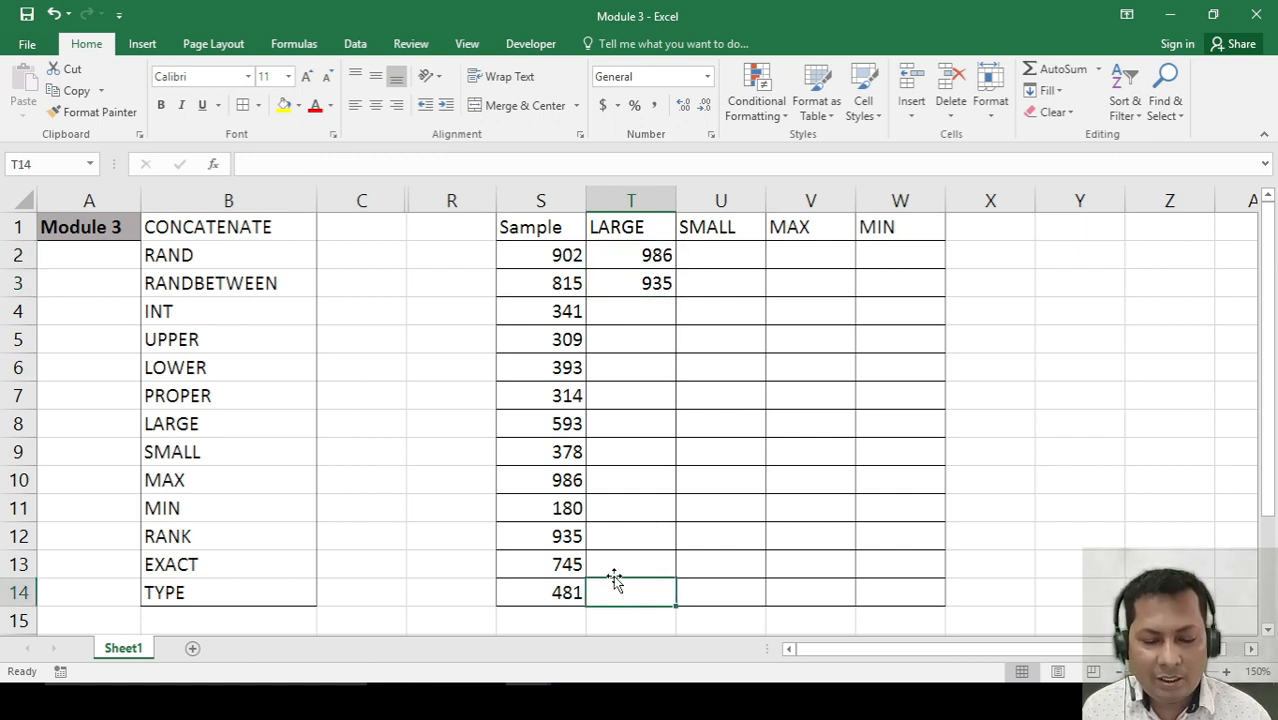
left_click(619, 259)
left_click_drag(622, 277, 622, 585)
Enter the formula =SMALL(S2:S14,1) in U2 to return the smallest sample value.
left_click(713, 252)
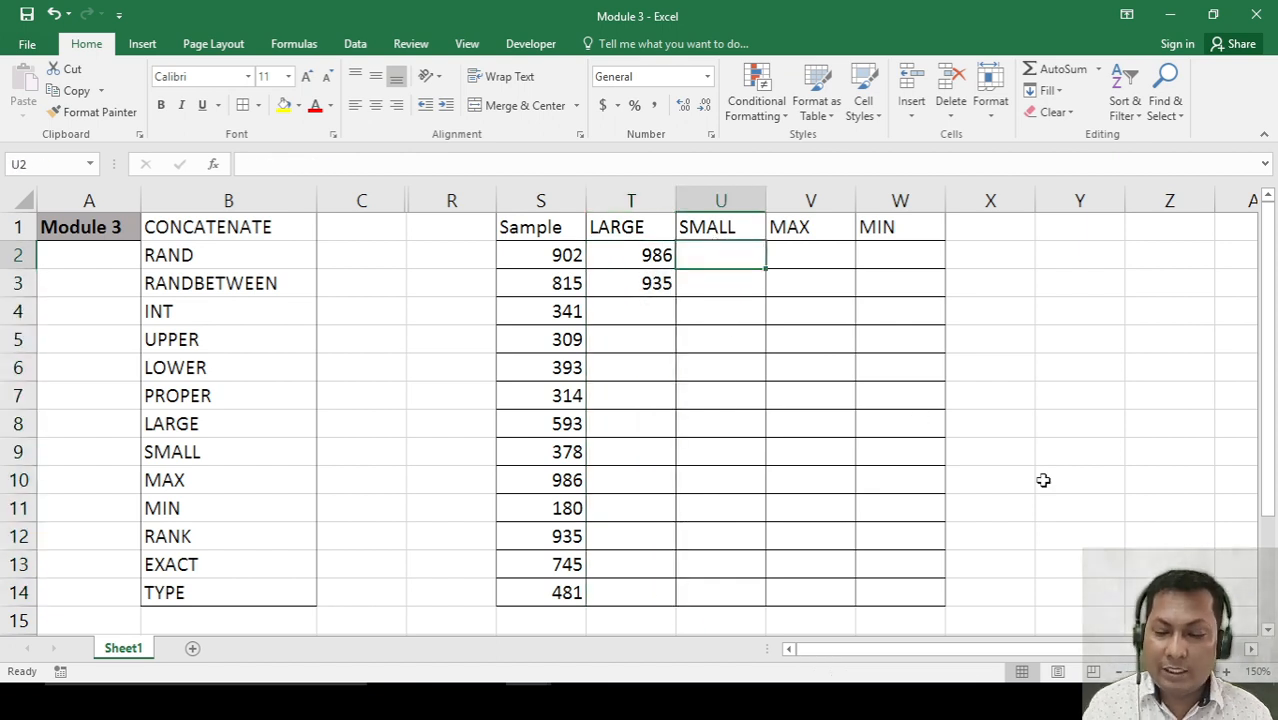
type("=sma")
key("Tab")
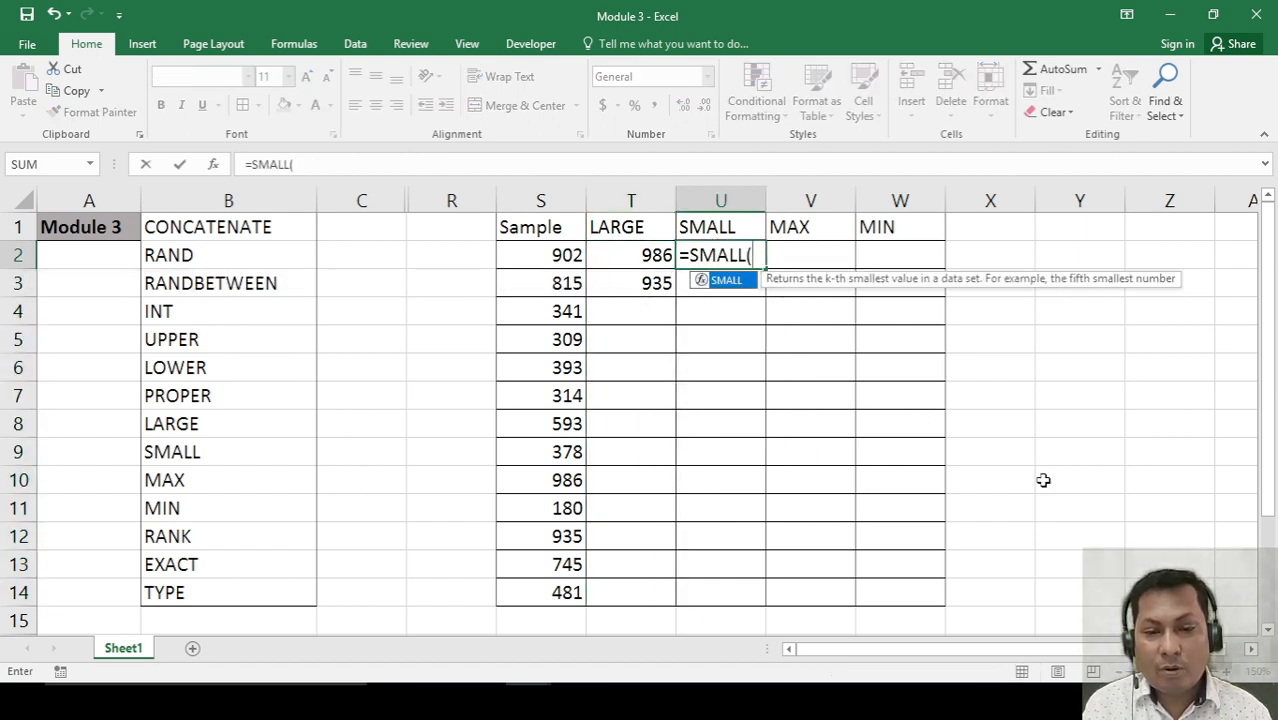
left_click_drag(560, 255, 560, 592)
type(",1")
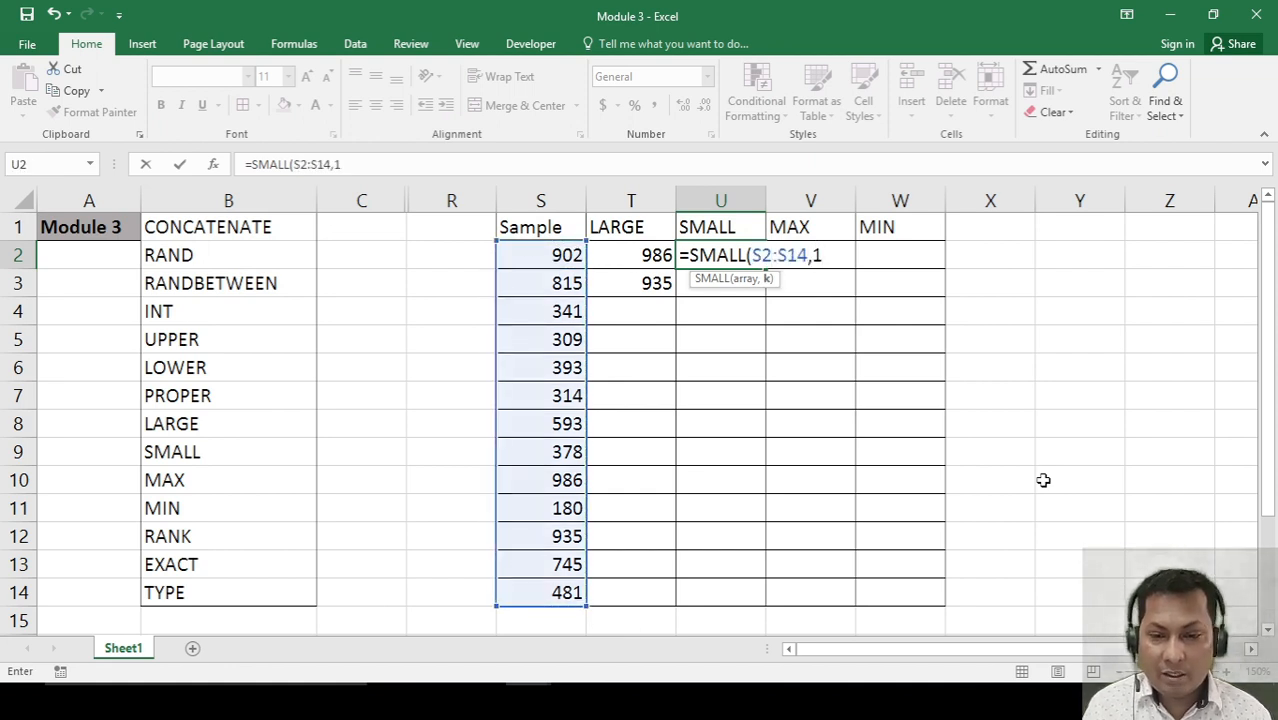
key("Return")
Scan the sample rows to verify the SMALL result in U2.
key("Left")
key("Left")
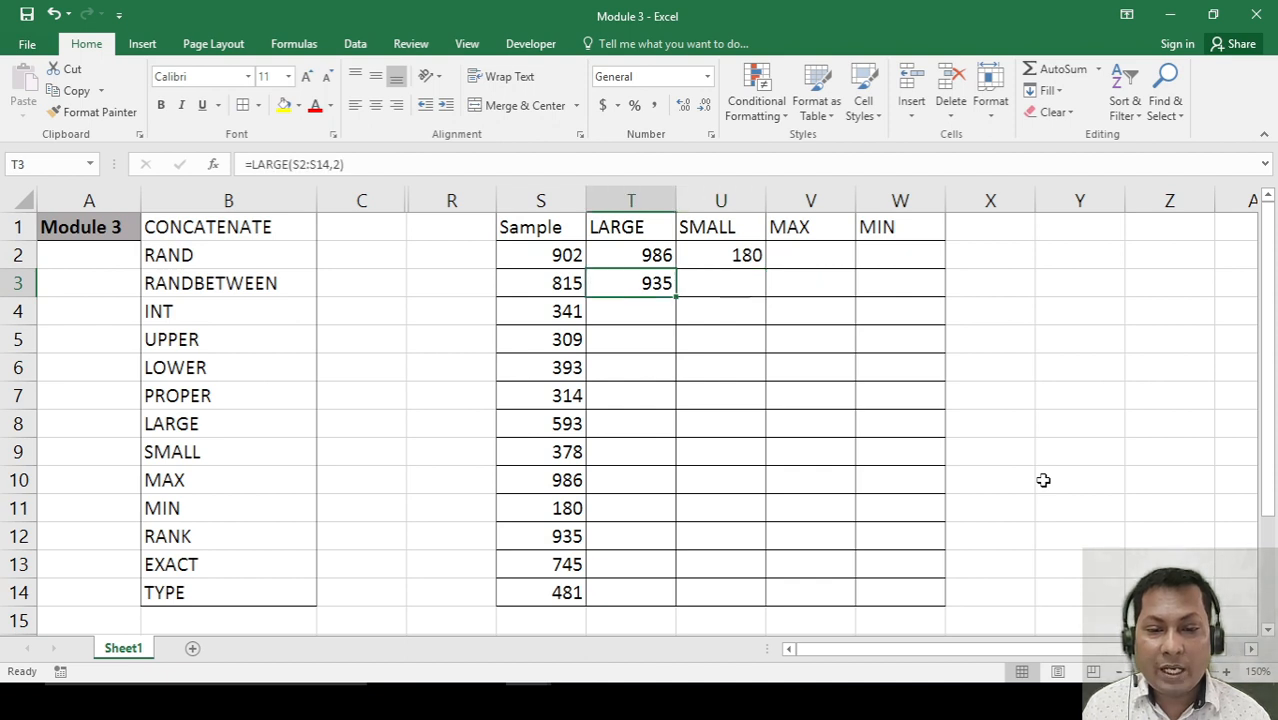
key("ctrl+Down")
key("Right")
key("Right")
key("Up")
key("Up")
key("Up")
key("Up")
key("Up")
key("Up")
key("Up")
key("Up")
key("Up")
key("Up")
key("Up")
key("Up")
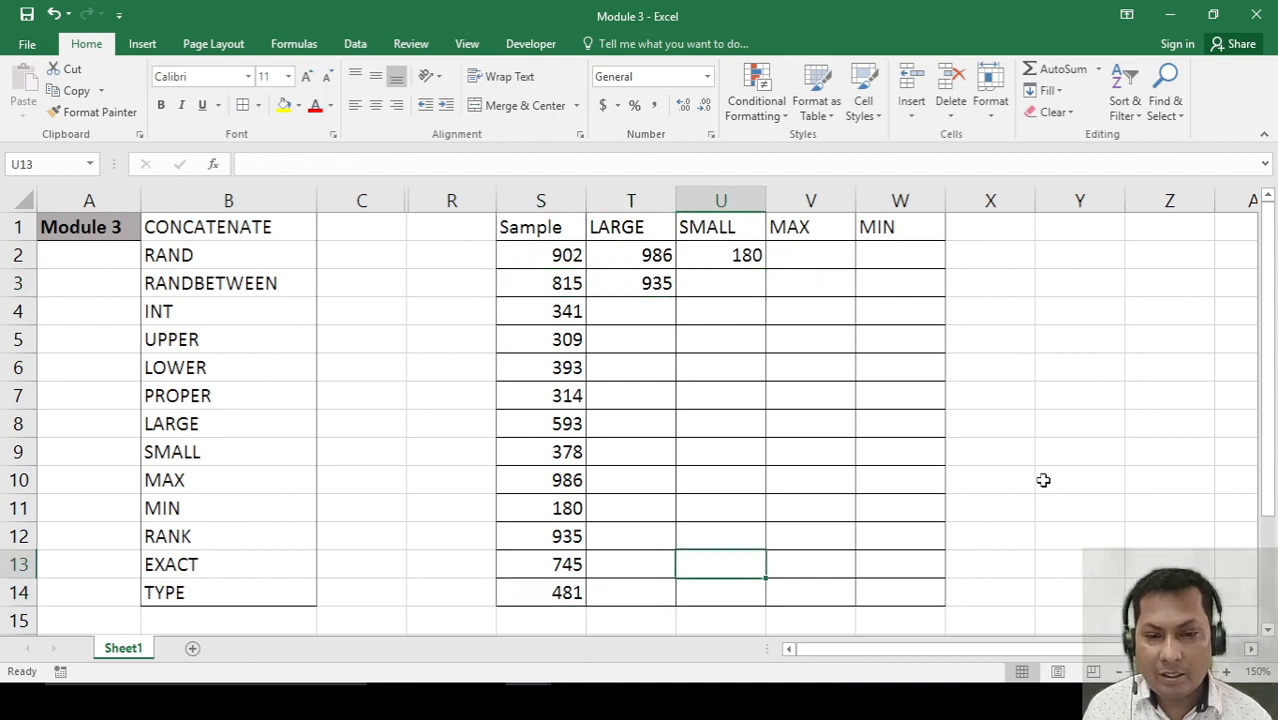
key("ctrl+c")
key("Down")
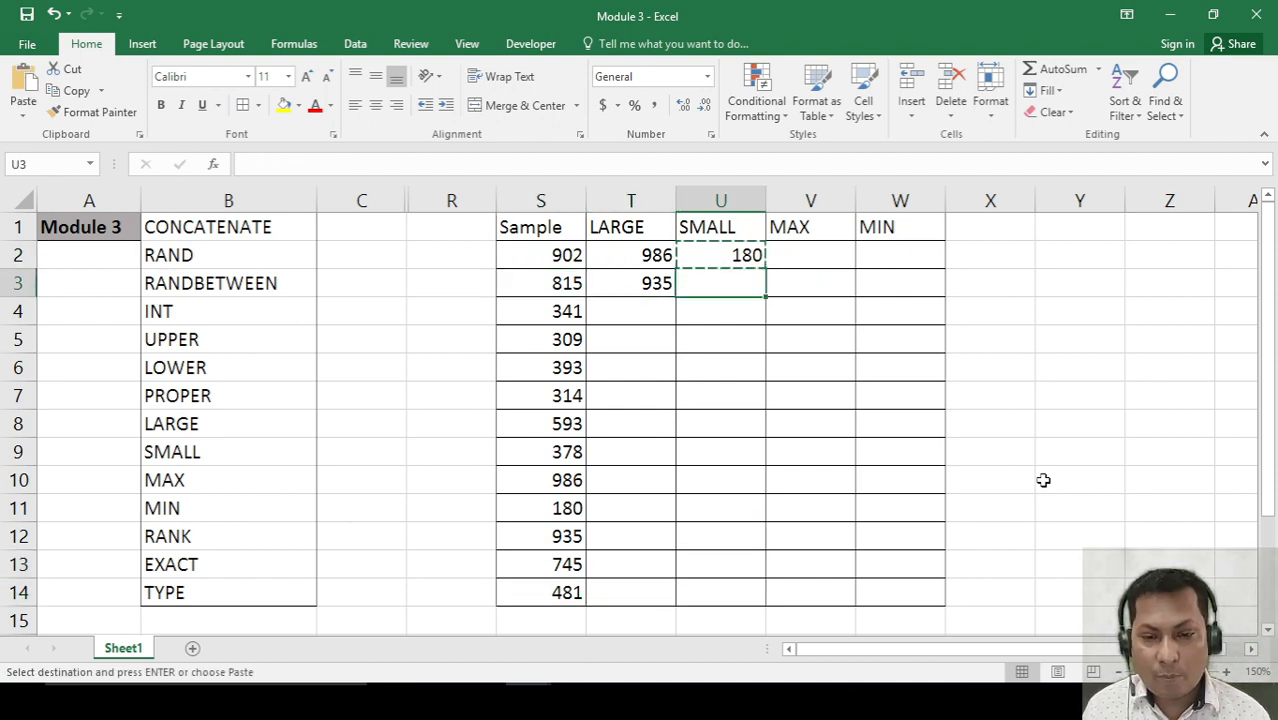
key("Return")
Enter the formula =SMALL(S2:S14,2) in U3 to return the second-smallest sample value.
type("=")
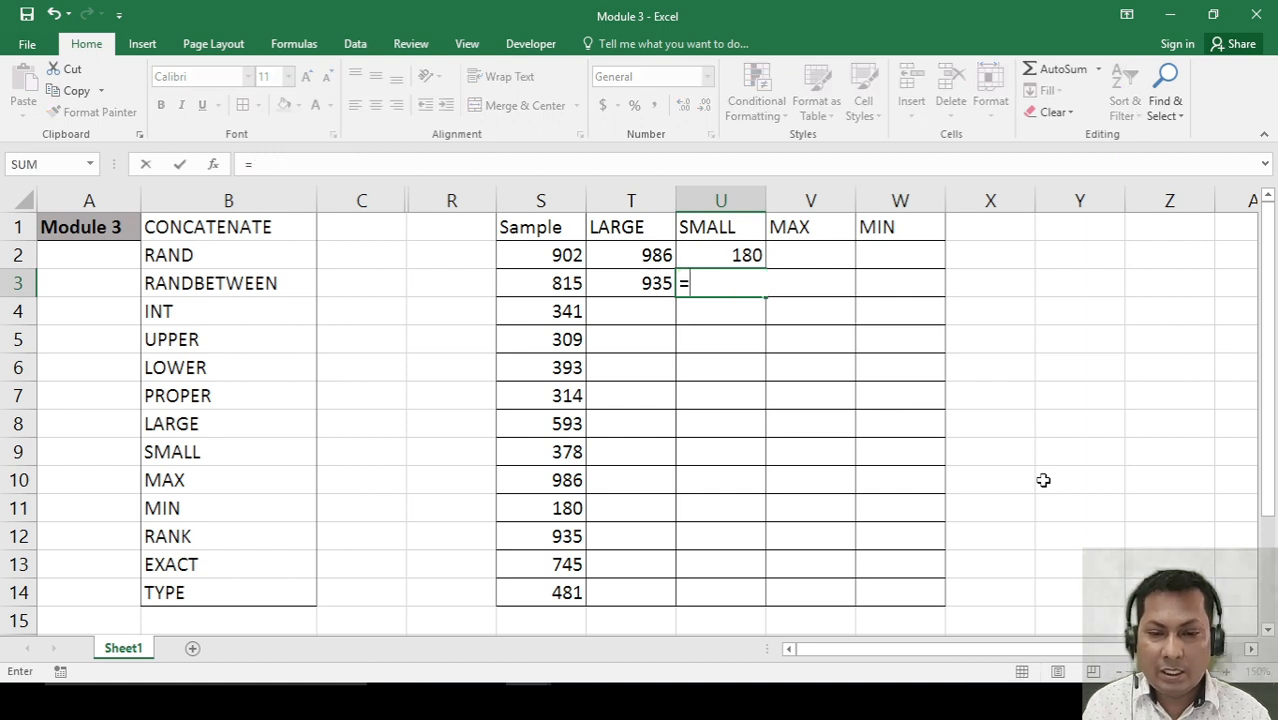
type("sma")
key("Tab")
key("Left")
key("Left")
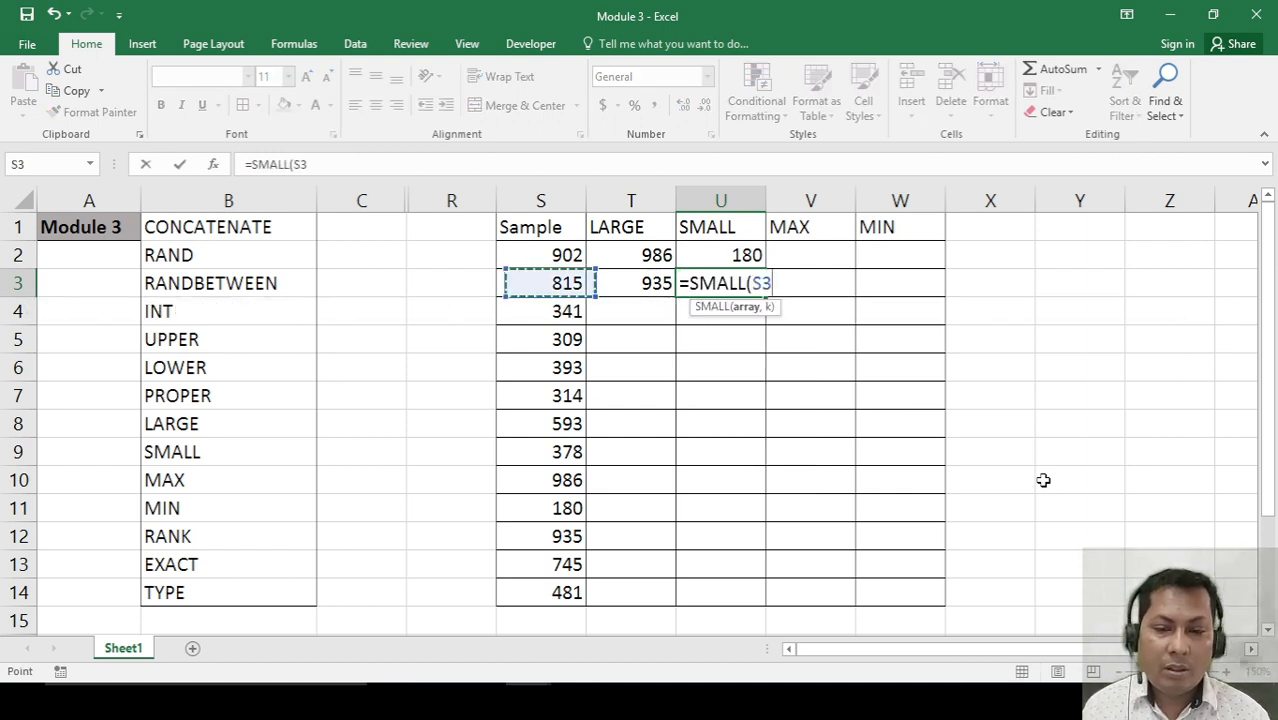
key("Up")
key("ctrl+shift+Down")
type(",")
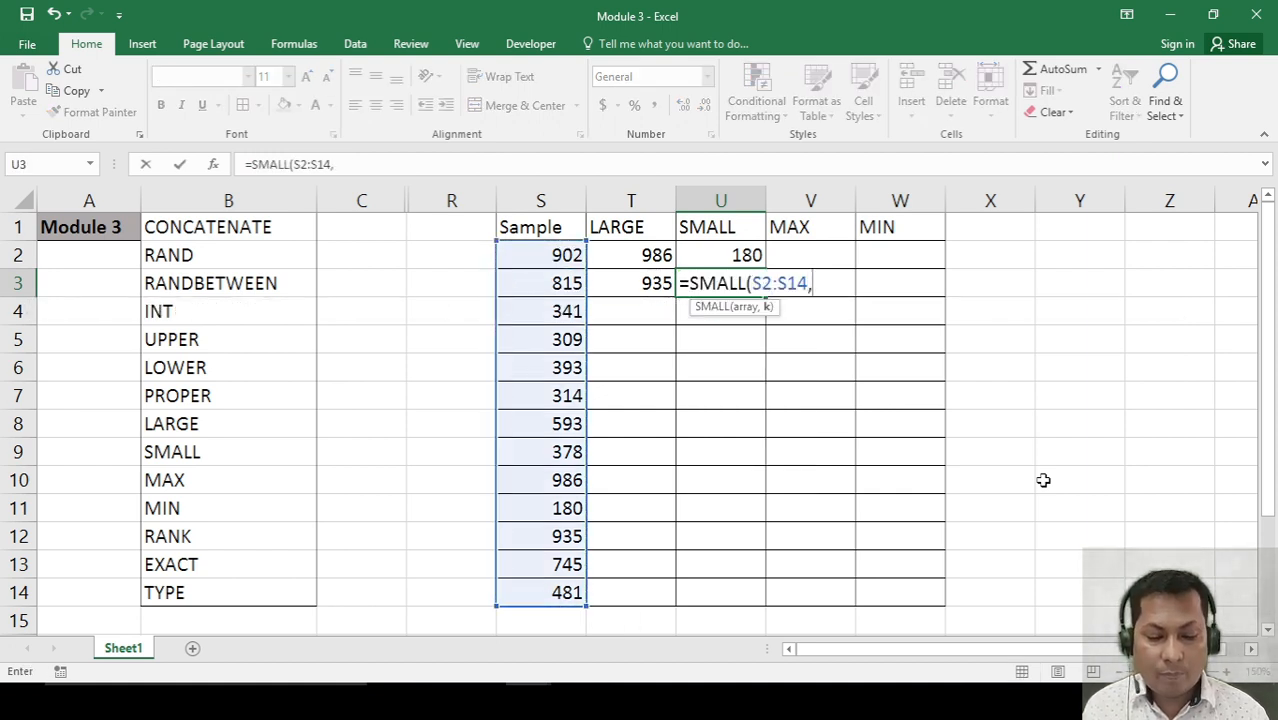
type("2)")
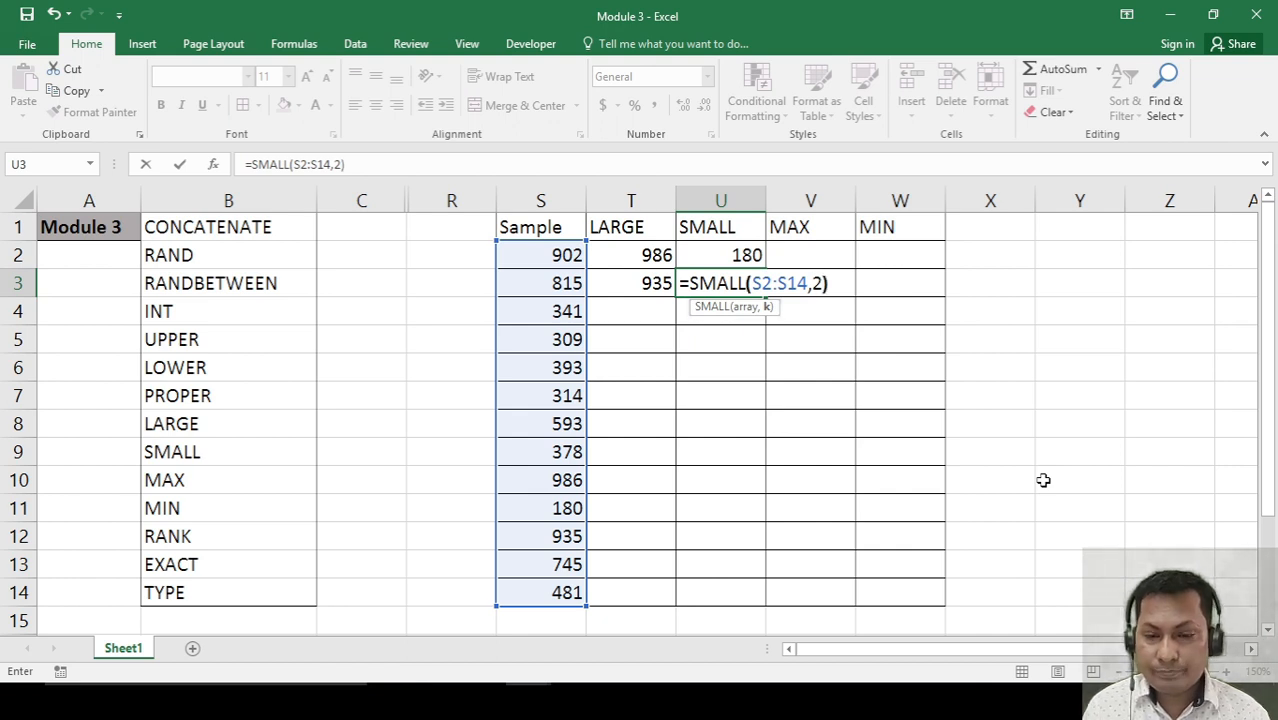
key("Return")
key("Up")
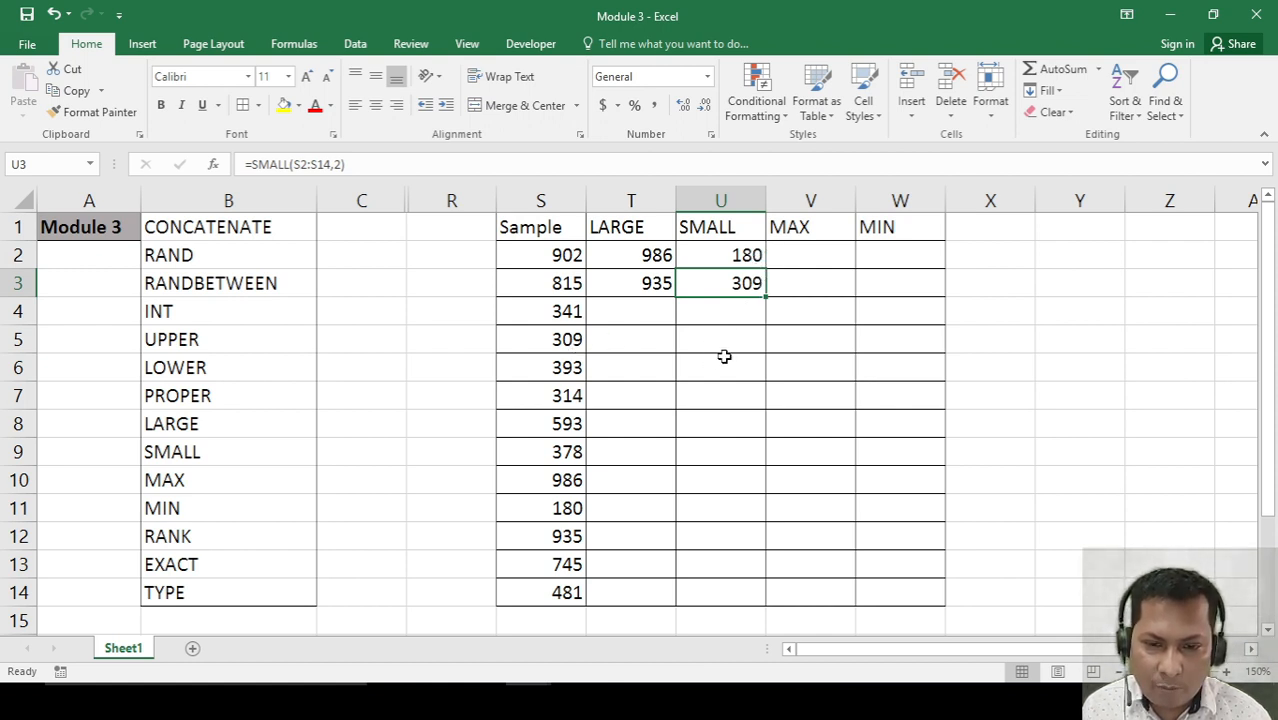
Change the sample number in S6 to 203 and review the SMALL and LARGE results in columns U and T.
left_click(576, 369)
type("20")
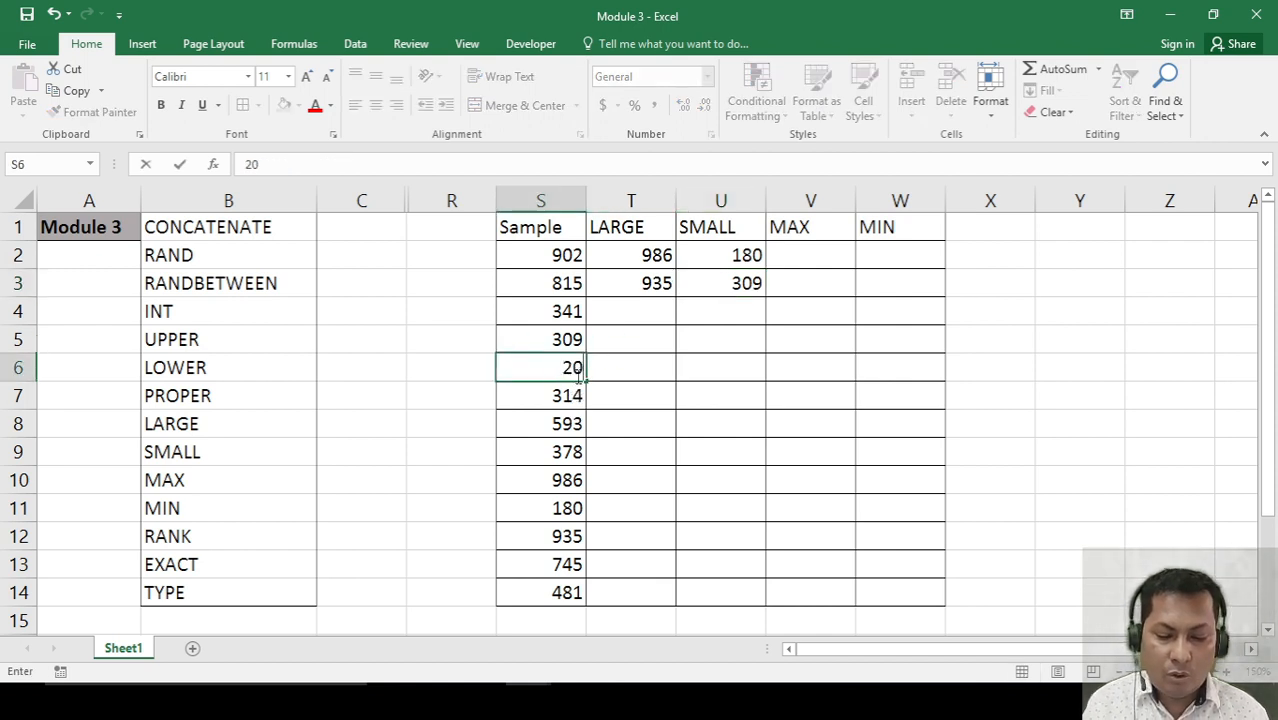
type("3")
key("Return")
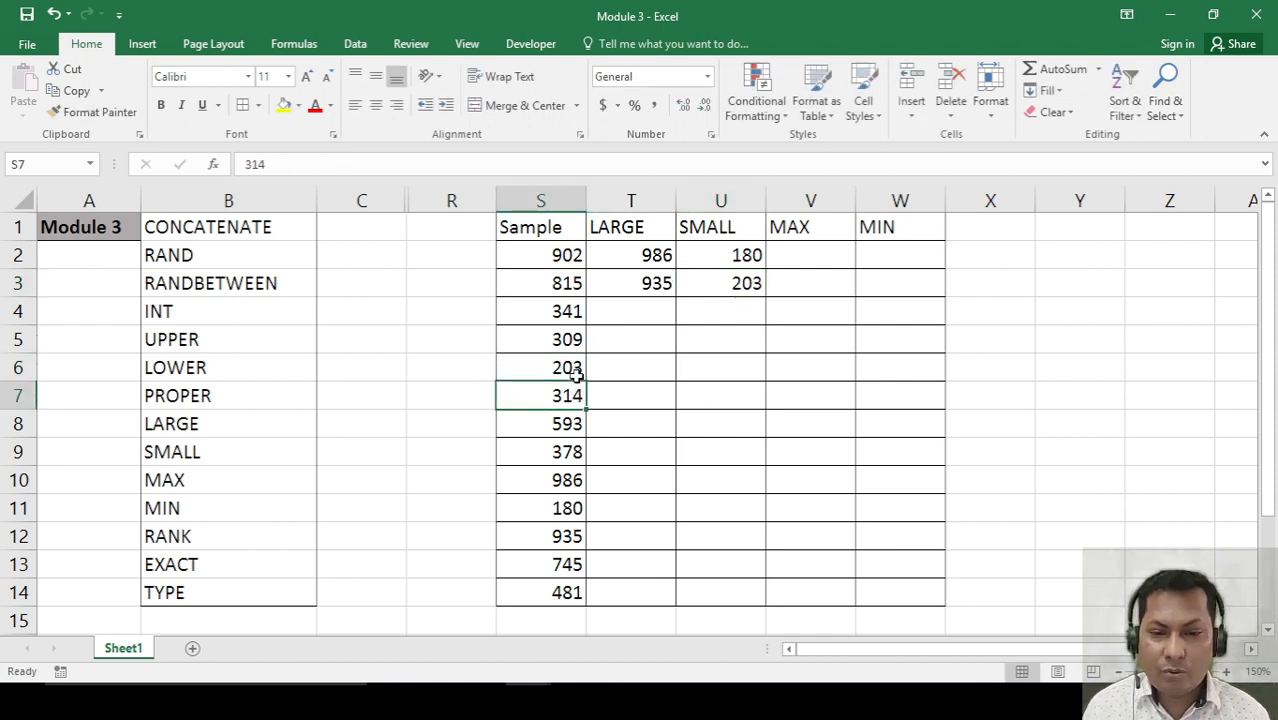
left_click(741, 345)
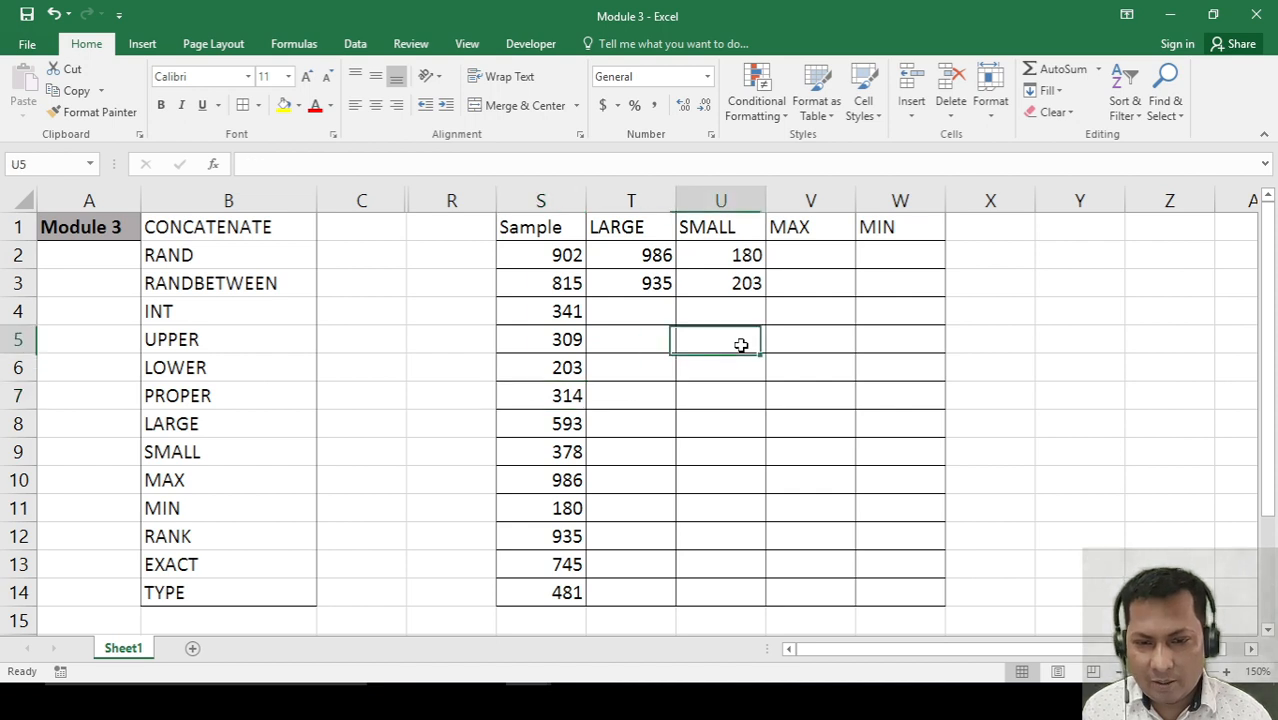
left_click(712, 252)
left_click_drag(712, 253, 683, 630)
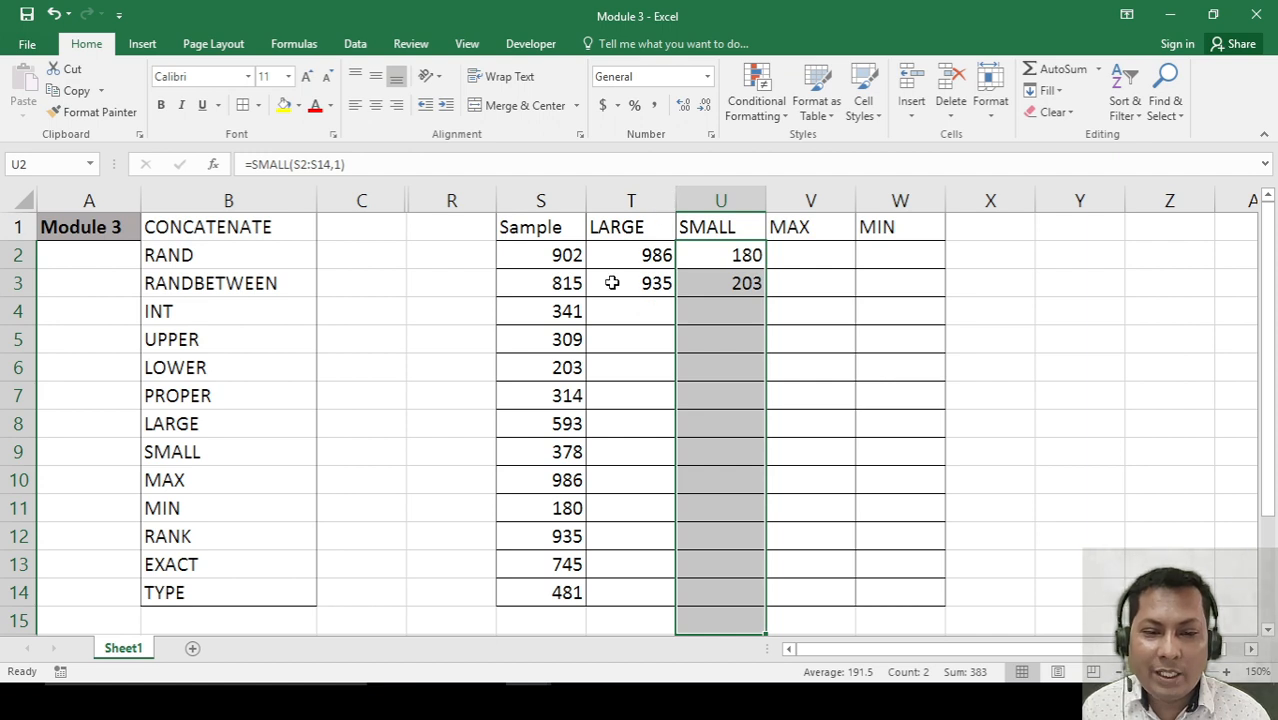
left_click_drag(630, 254, 613, 593)
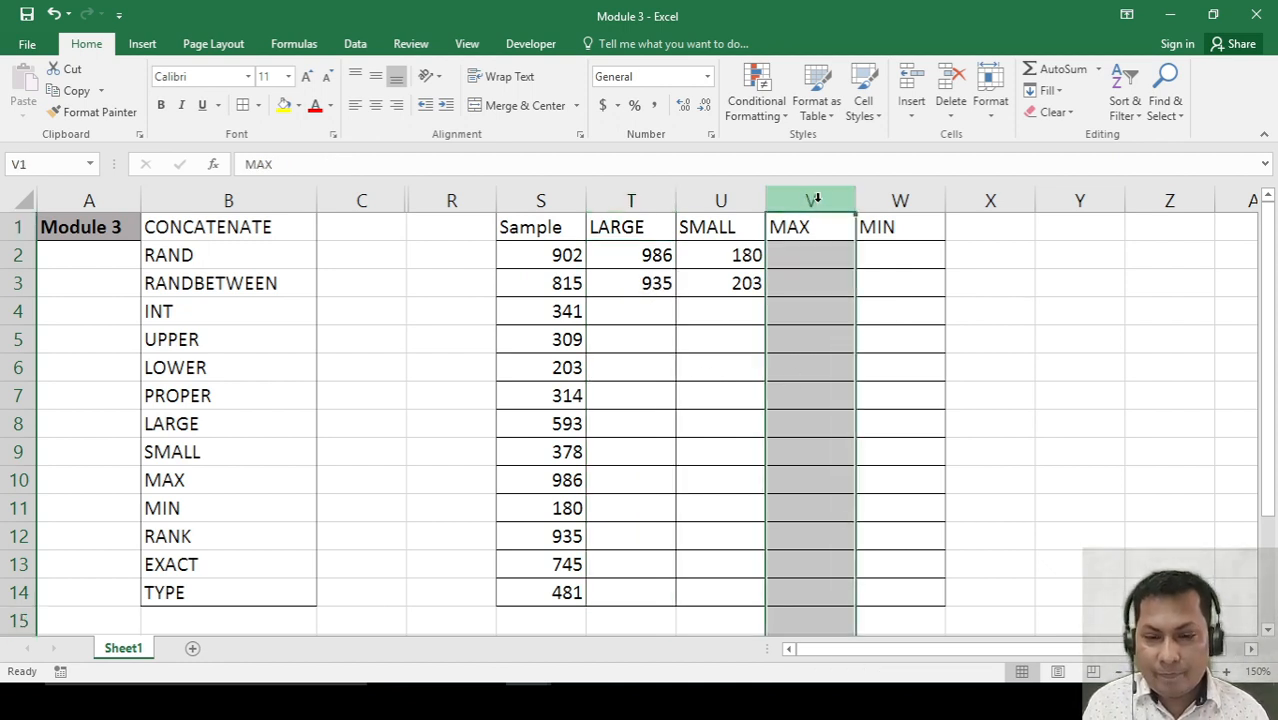
Insert six blank columns before the MAX column V.
key("ctrl+plus")
key("ctrl+plus")
key("ctrl+plus")
key("ctrl+plus")
key("ctrl+plus")
key("ctrl+plus")
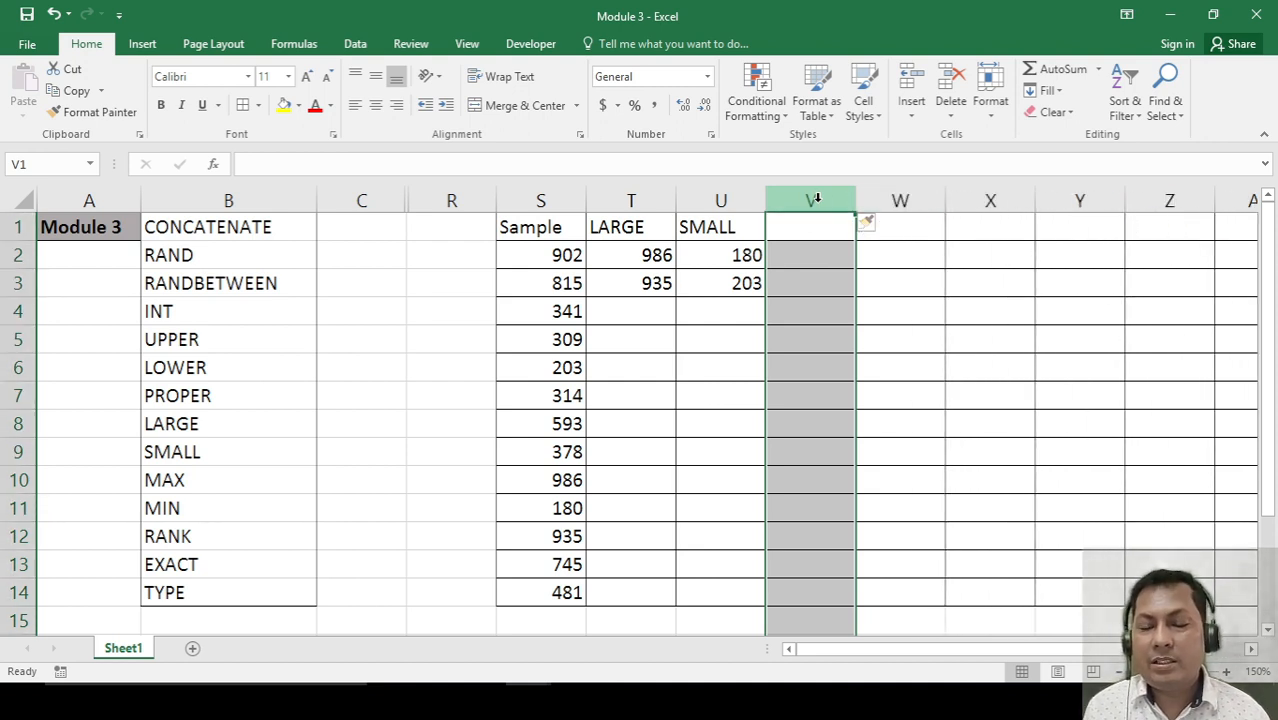
left_click(830, 257)
left_click_drag(828, 238, 1225, 568)
left_click(1185, 620)
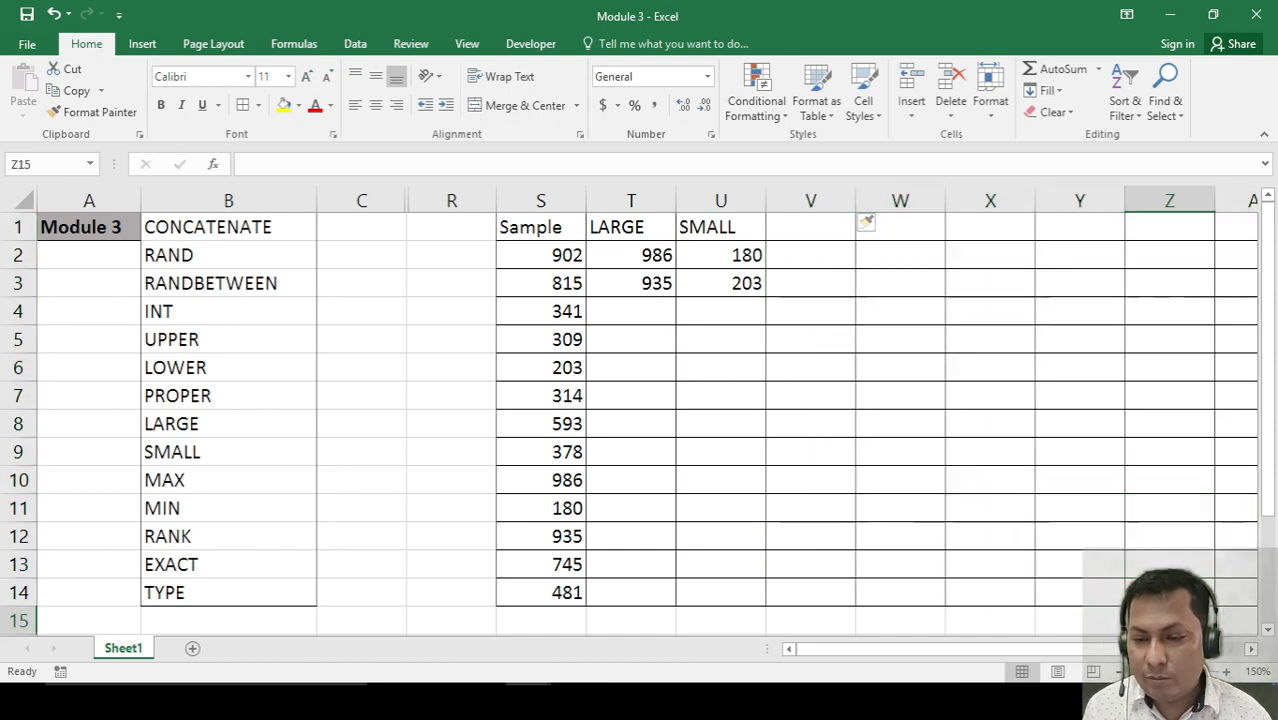
left_click(1052, 337)
left_click(831, 235)
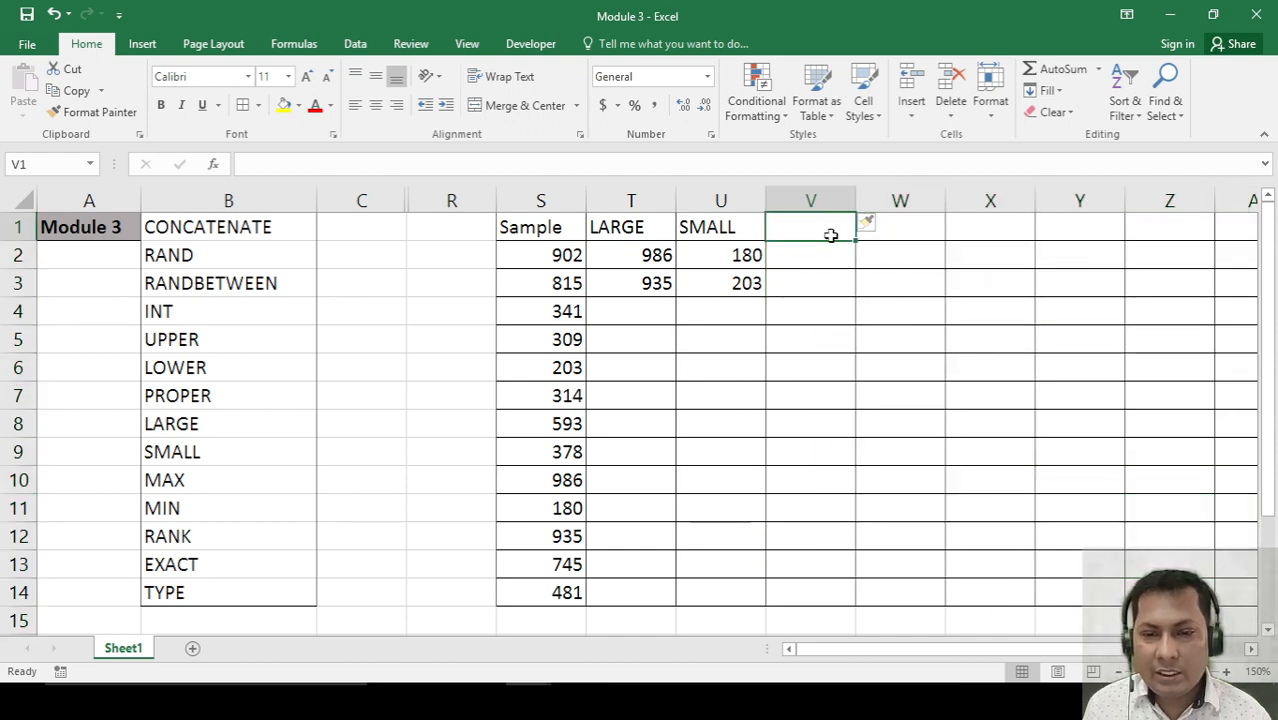
key("ctrl+space")
key("Right")
key("Left")
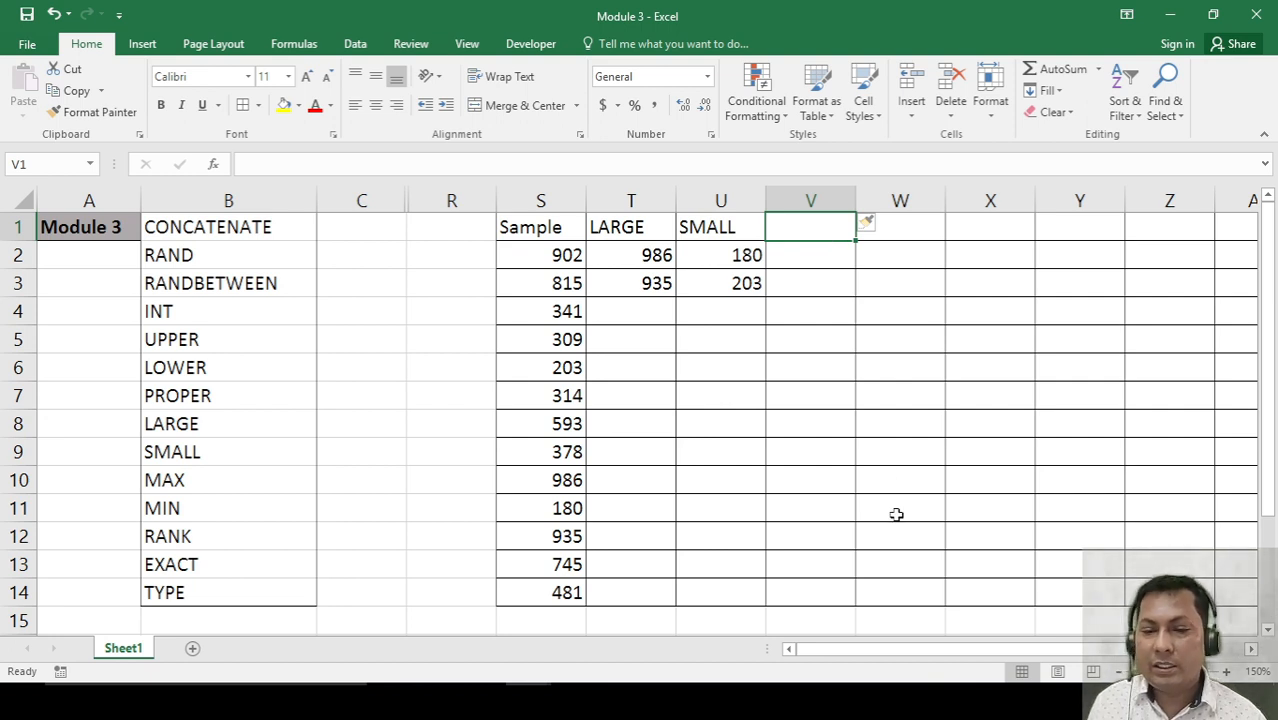
left_click(894, 428)
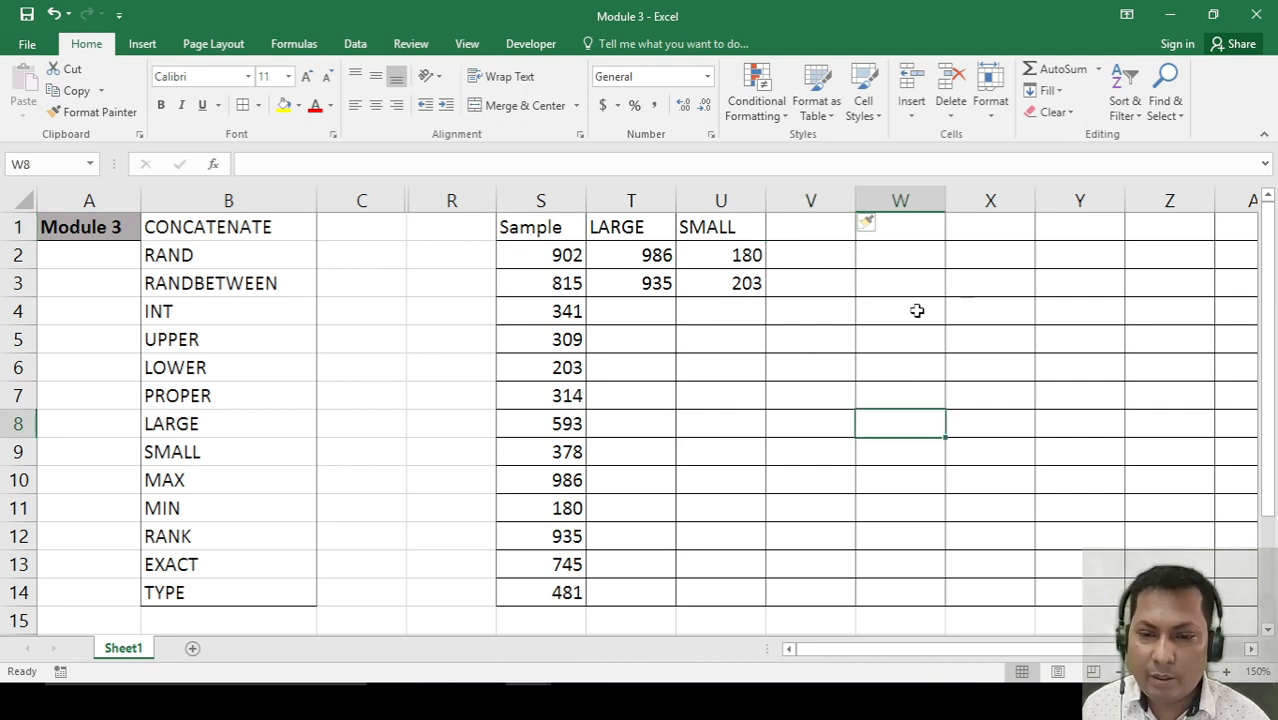
left_click(820, 313)
left_click(806, 231)
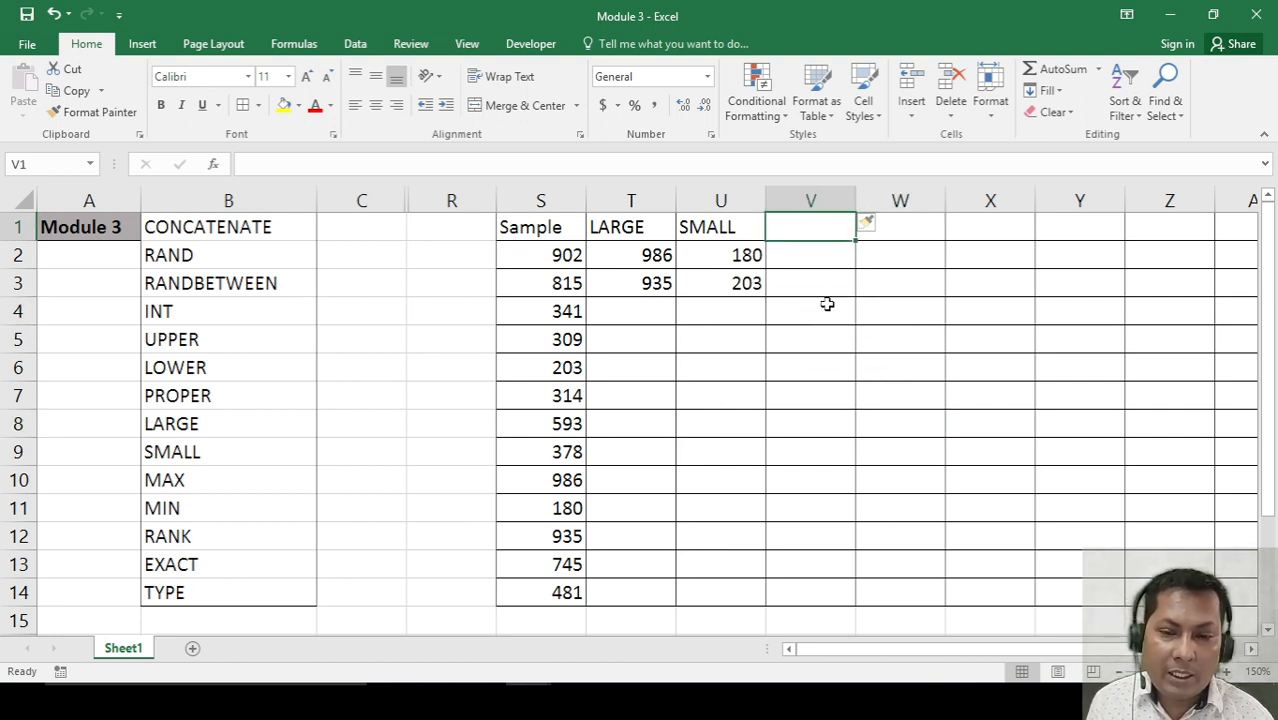
left_click_drag(822, 258, 848, 587)
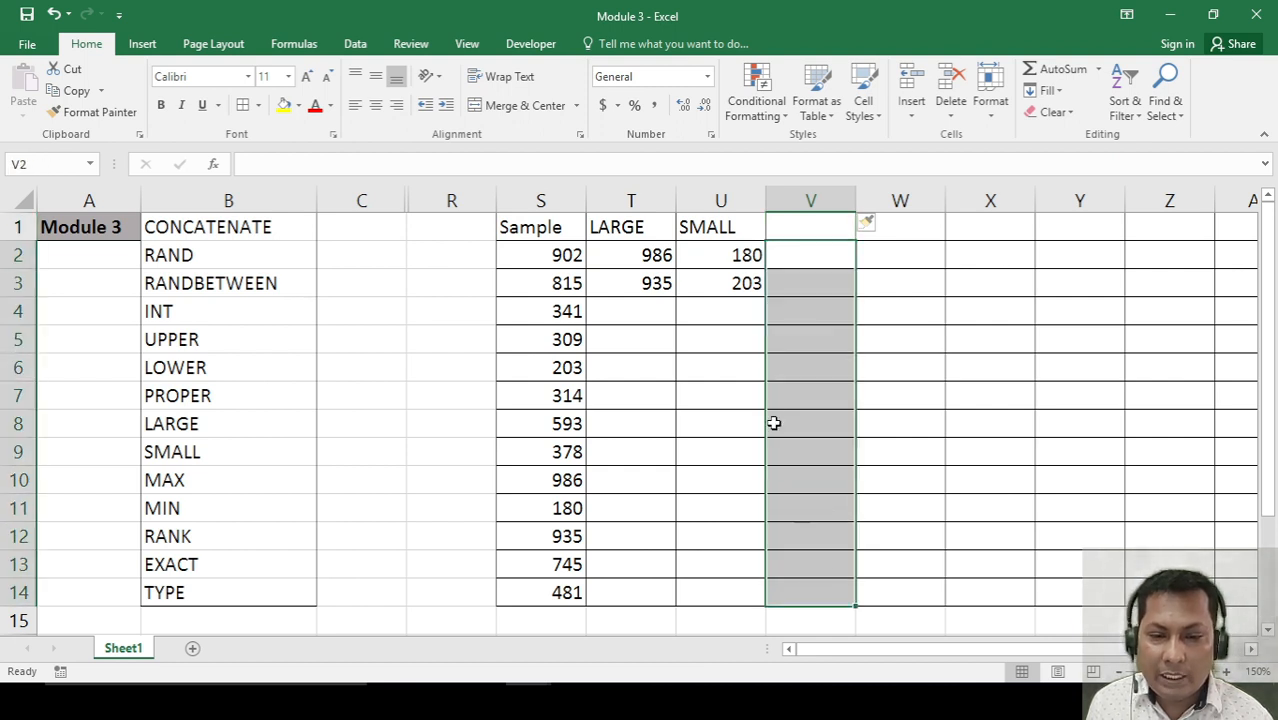
left_click(803, 253)
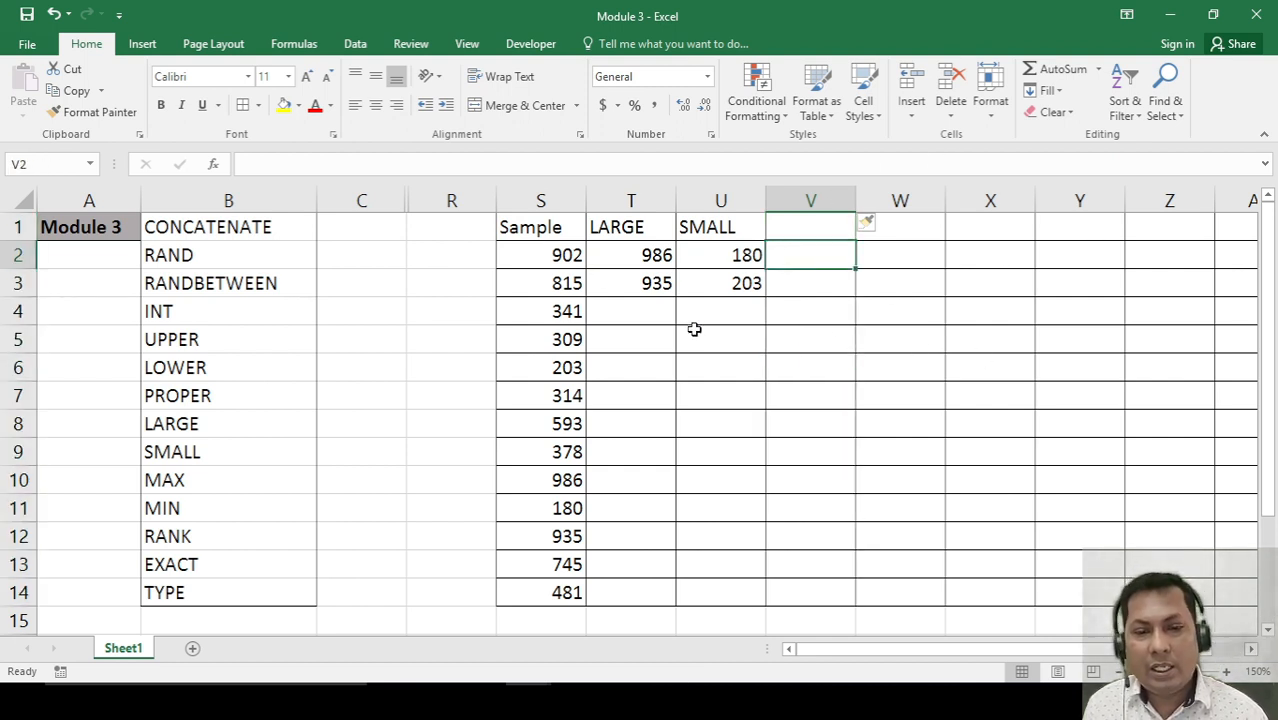
Enter 1 in R2 and fill it down to R14 as a series numbering the sample rows 1 to 13.
left_click(459, 265)
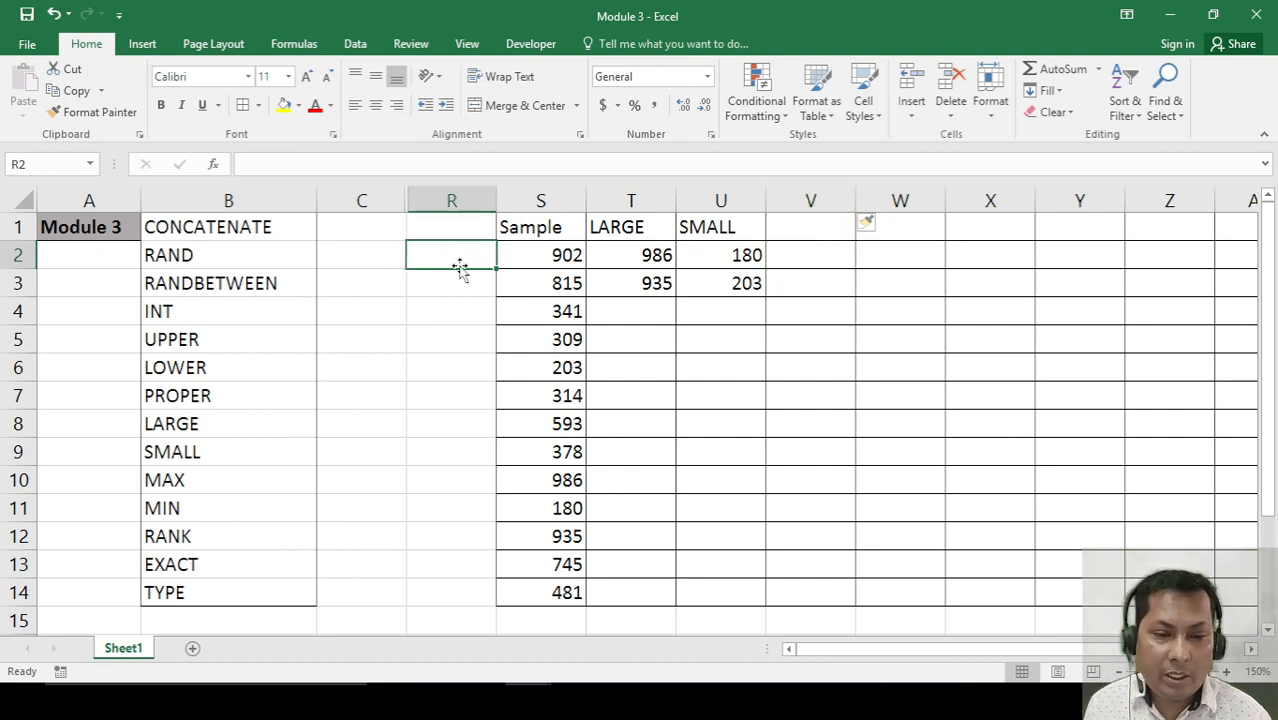
type("1")
key("Return")
left_click(459, 265)
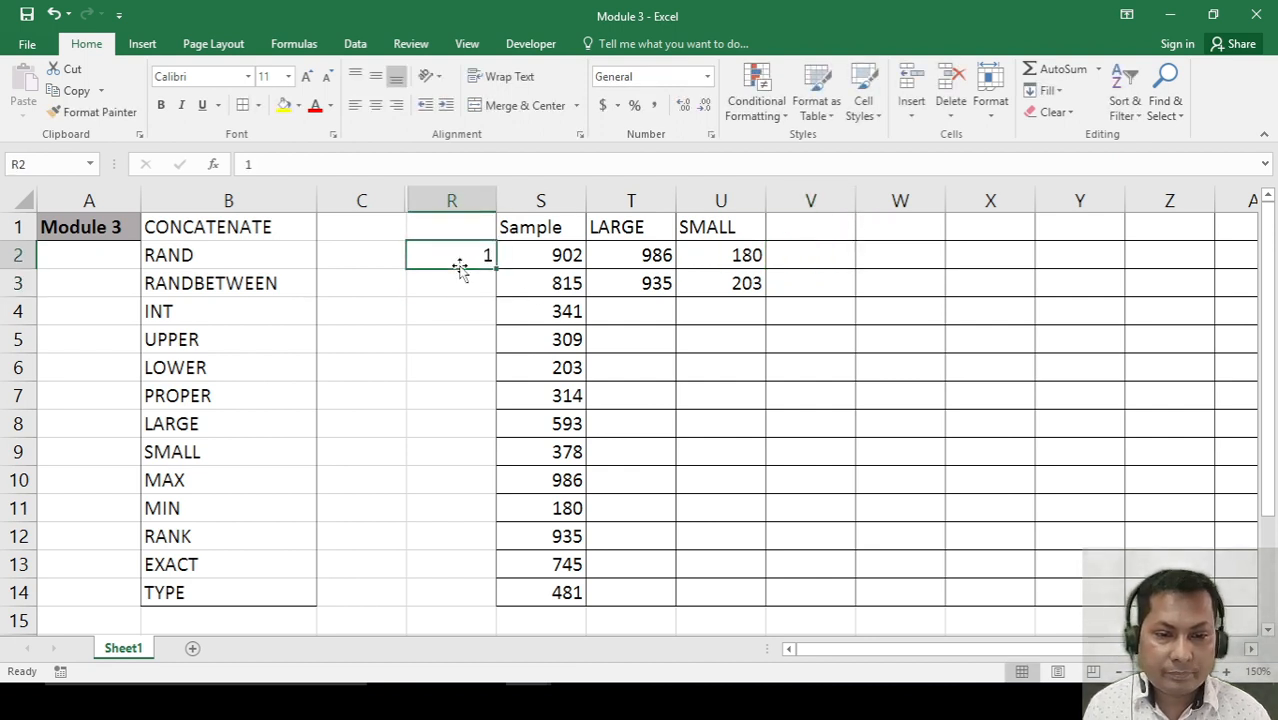
left_click_drag(494, 270, 516, 608)
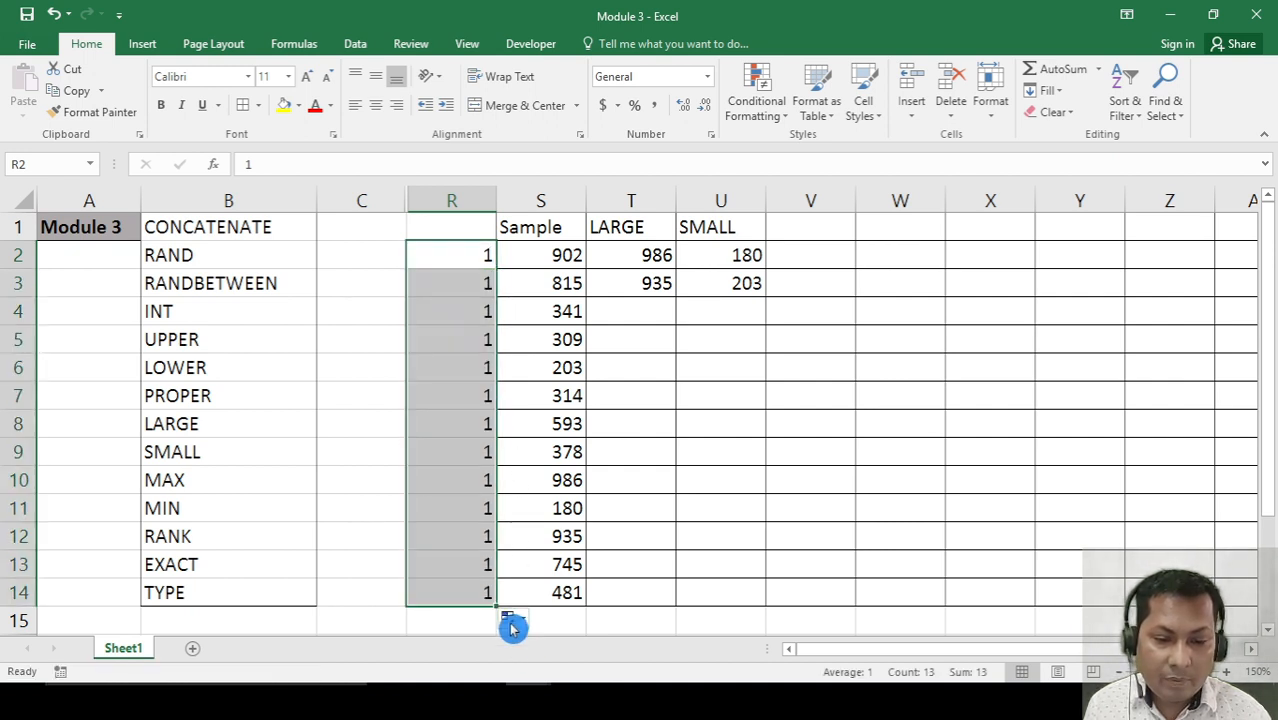
left_click(507, 617)
left_click(548, 541)
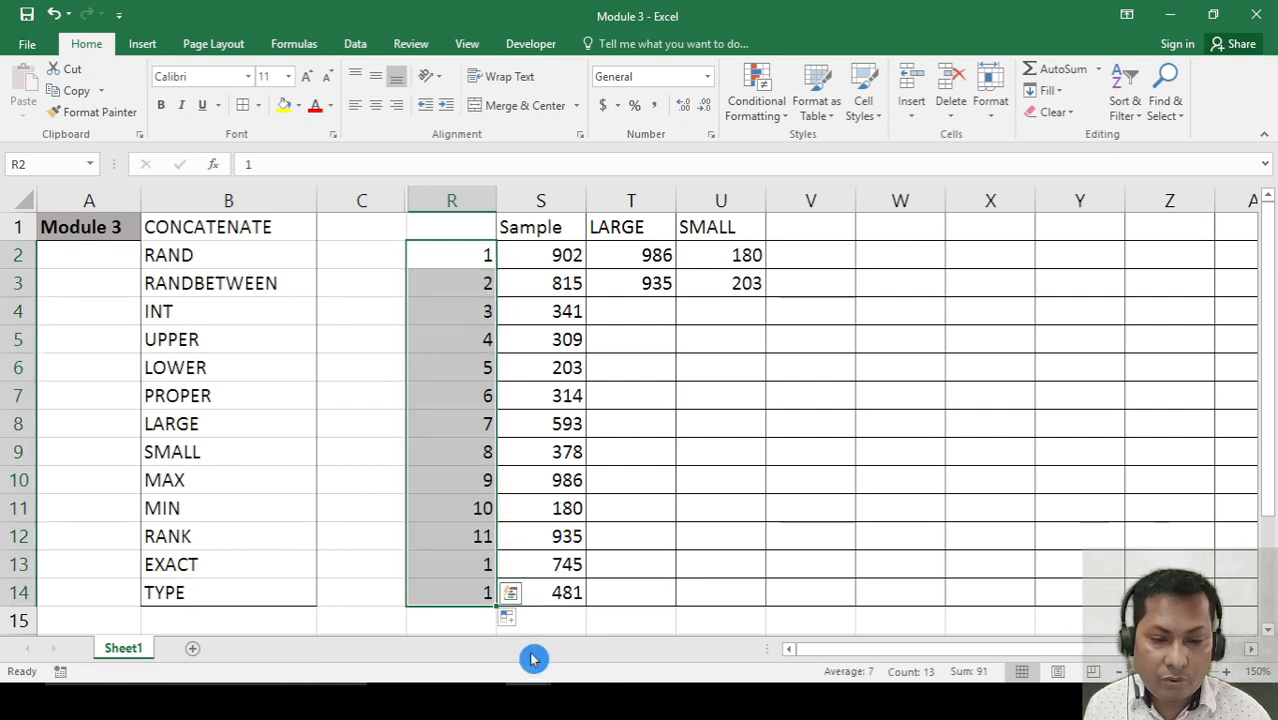
left_click(539, 622)
left_click(483, 264)
left_click_drag(481, 277, 491, 442)
scroll(492, 444, "up", 10)
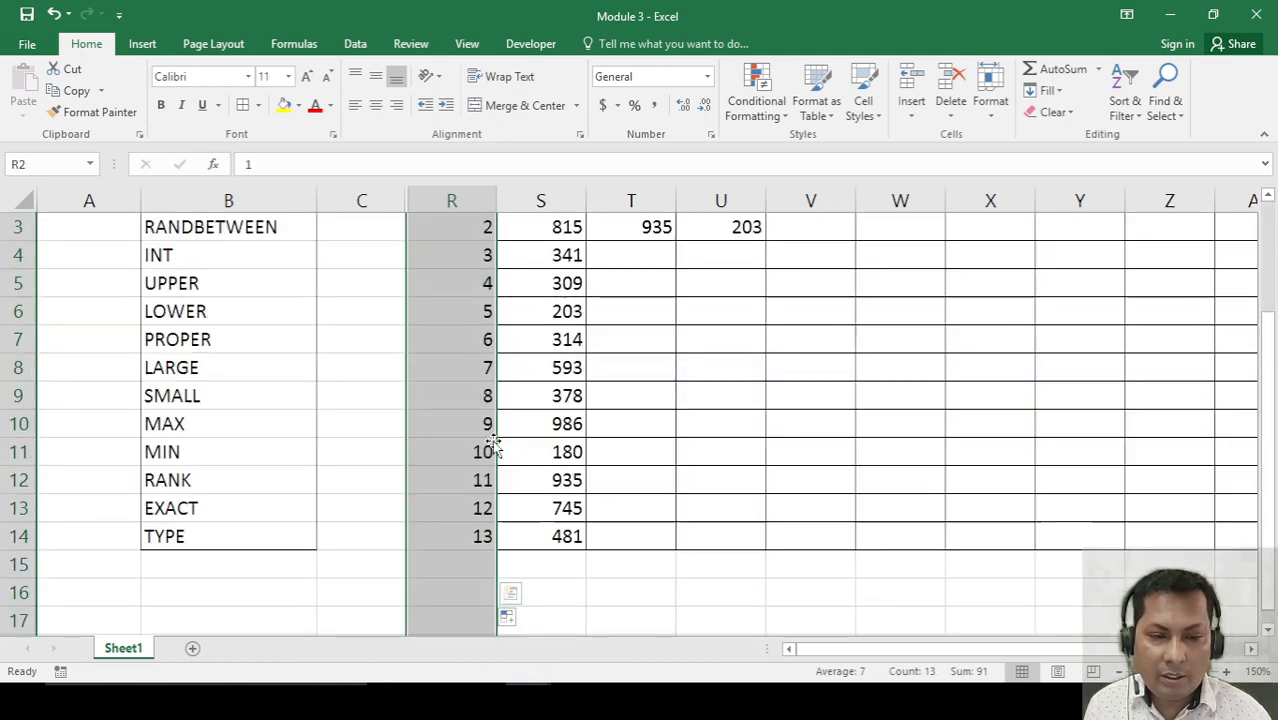
Enter the numbers 1, 2, 3 and 4 as headers across V1 to Y1.
left_click(808, 228)
type("1")
key("Tab")
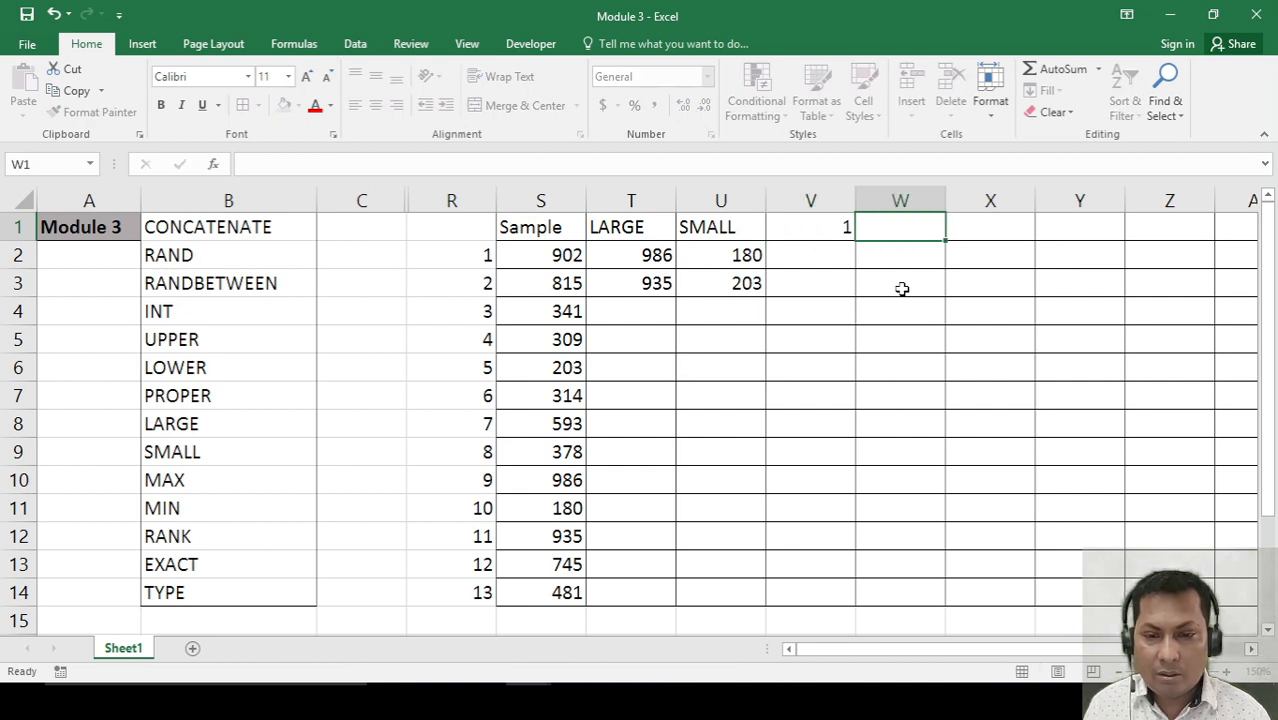
type("2")
key("Tab")
type("3")
key("Tab")
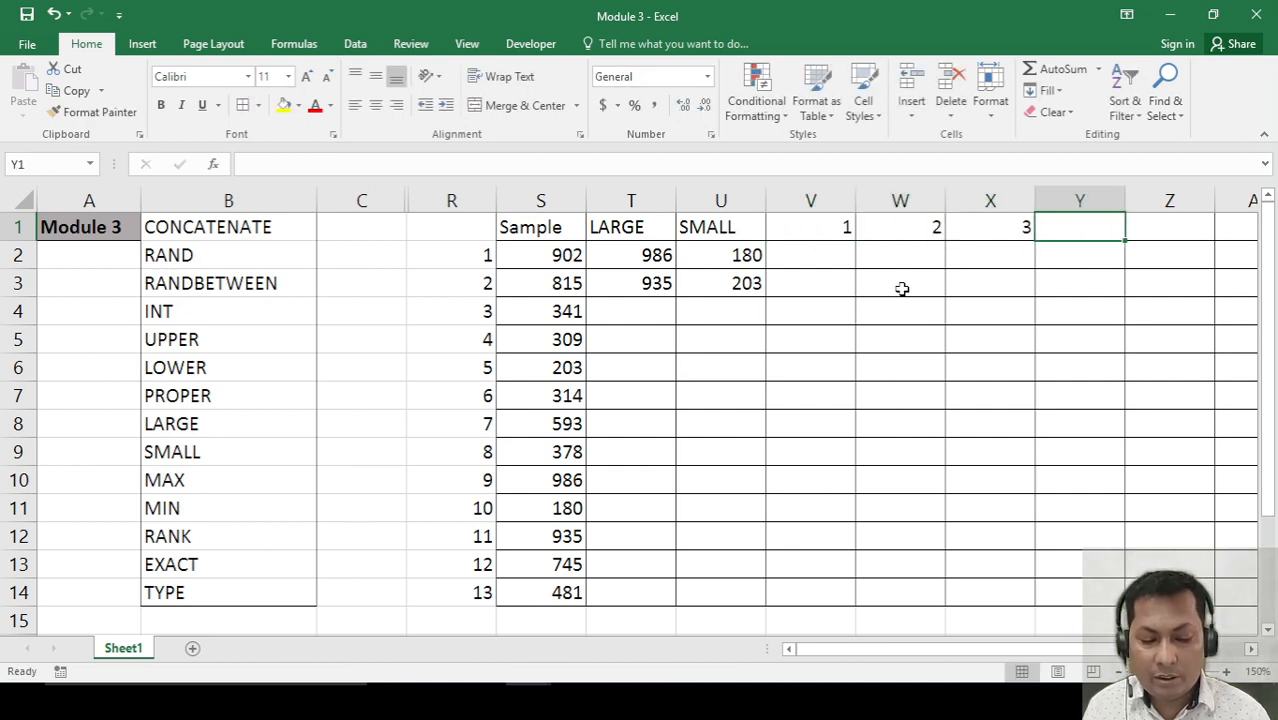
type("4")
key("Tab")
Enter the formula =LARGE($S$2:$S$14,R2) in V2, using the row number in column R as the rank.
key("Return")
key("Left")
key("Left")
key("Left")
key("Left")
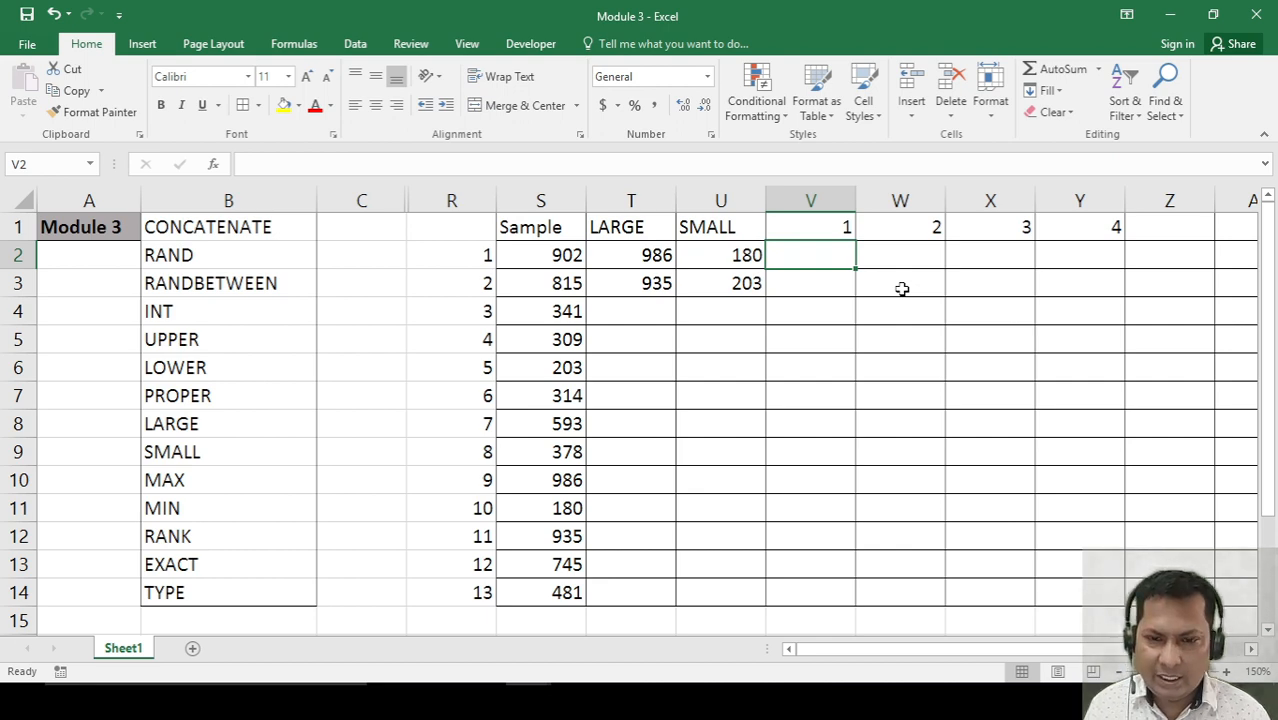
type("=la")
key("Tab")
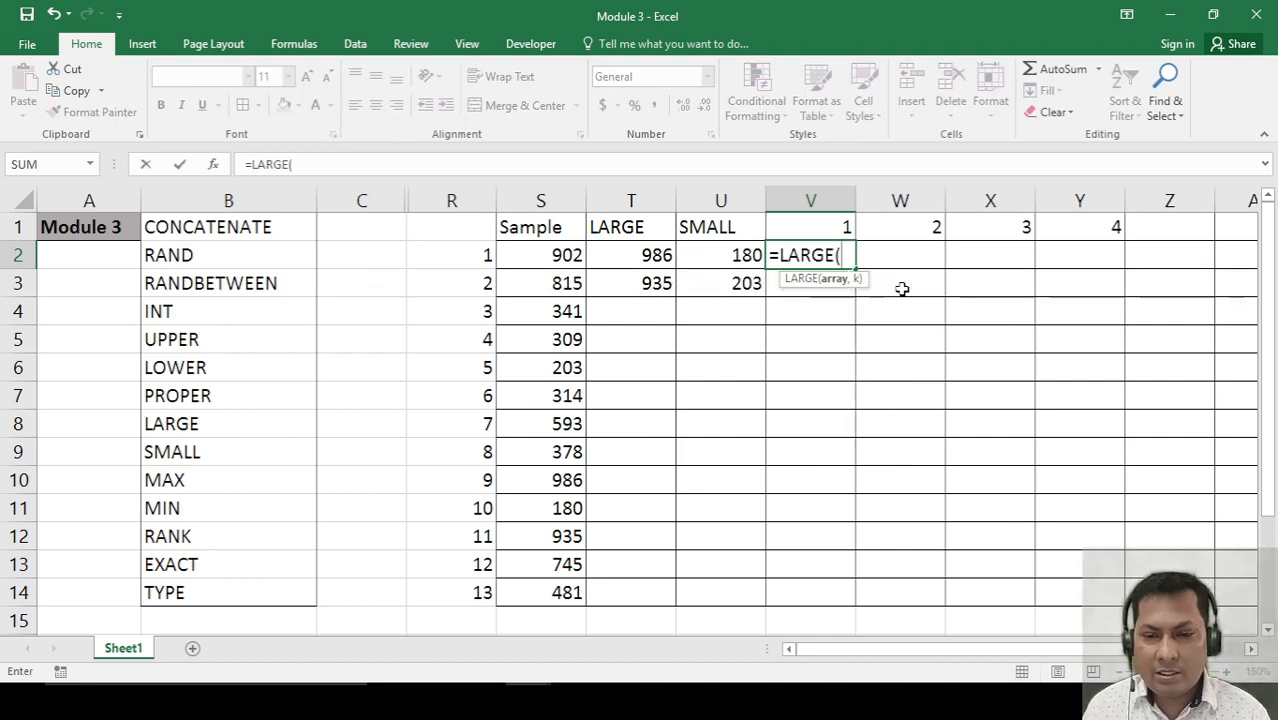
key("Left")
key("Left")
key("Left")
key("ctrl+shift+Down")
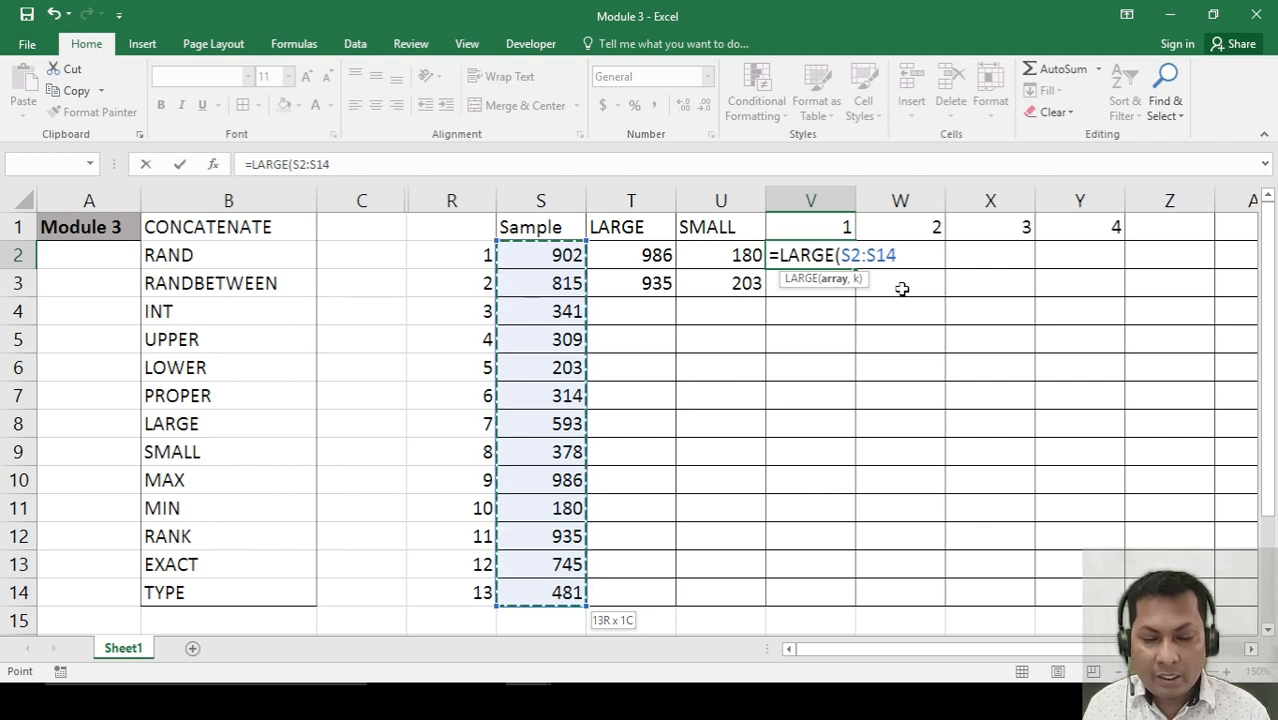
key("F4")
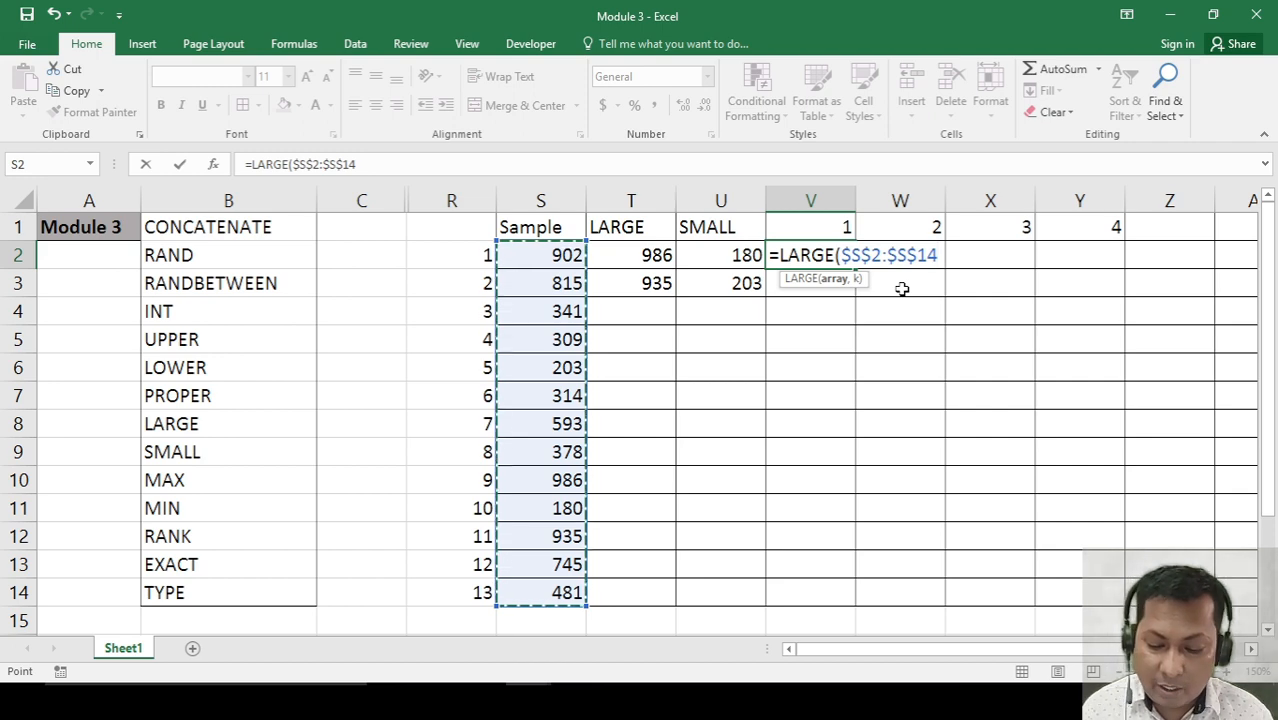
type(",")
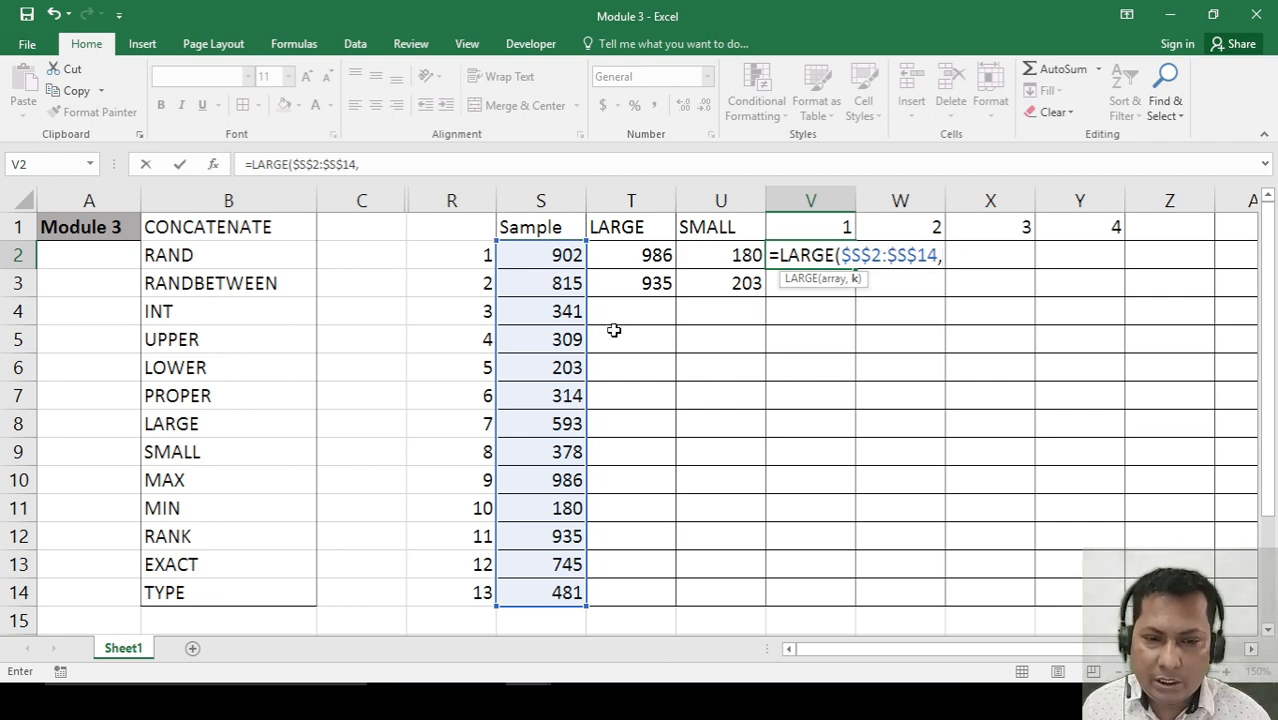
left_click(485, 257)
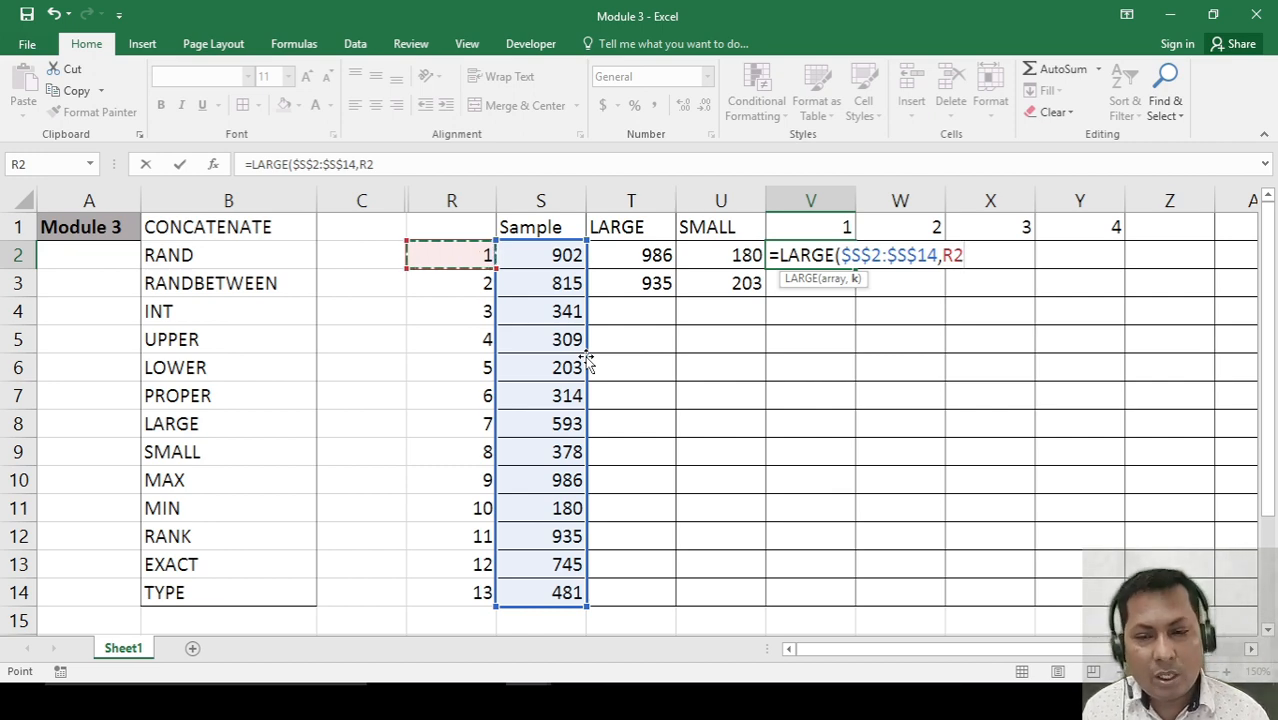
type(")")
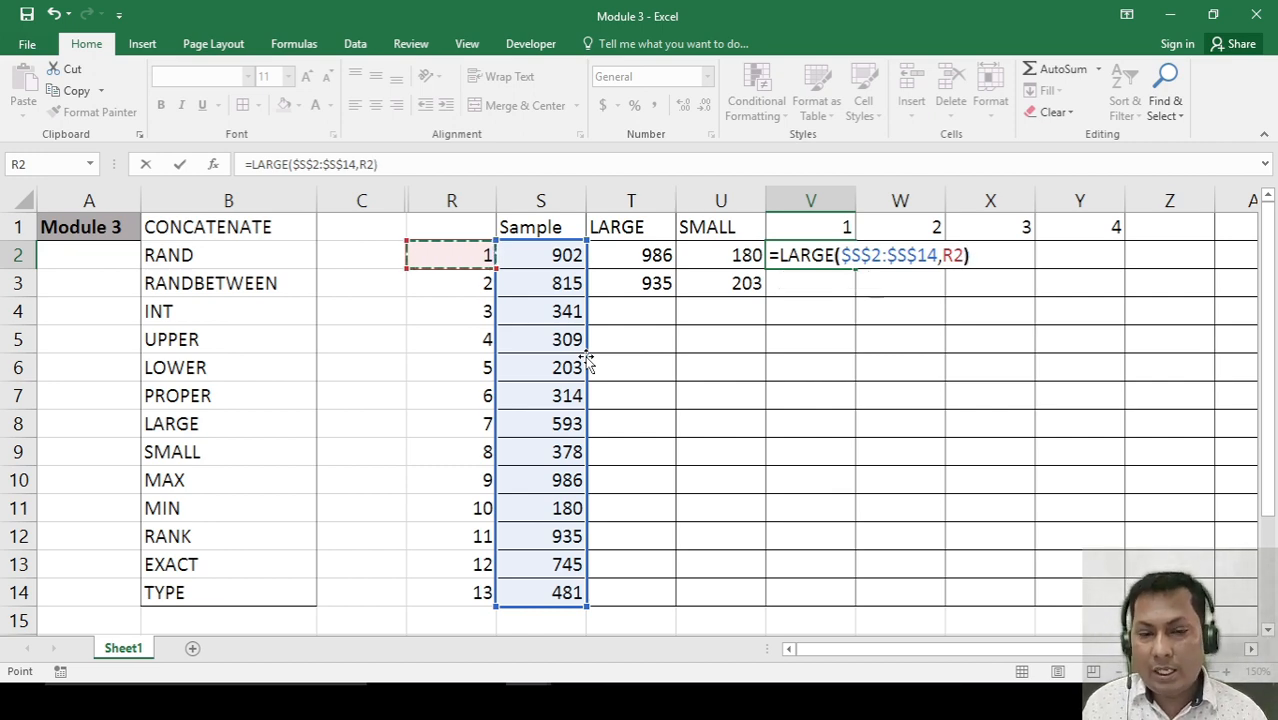
key("Return")
key("Up")
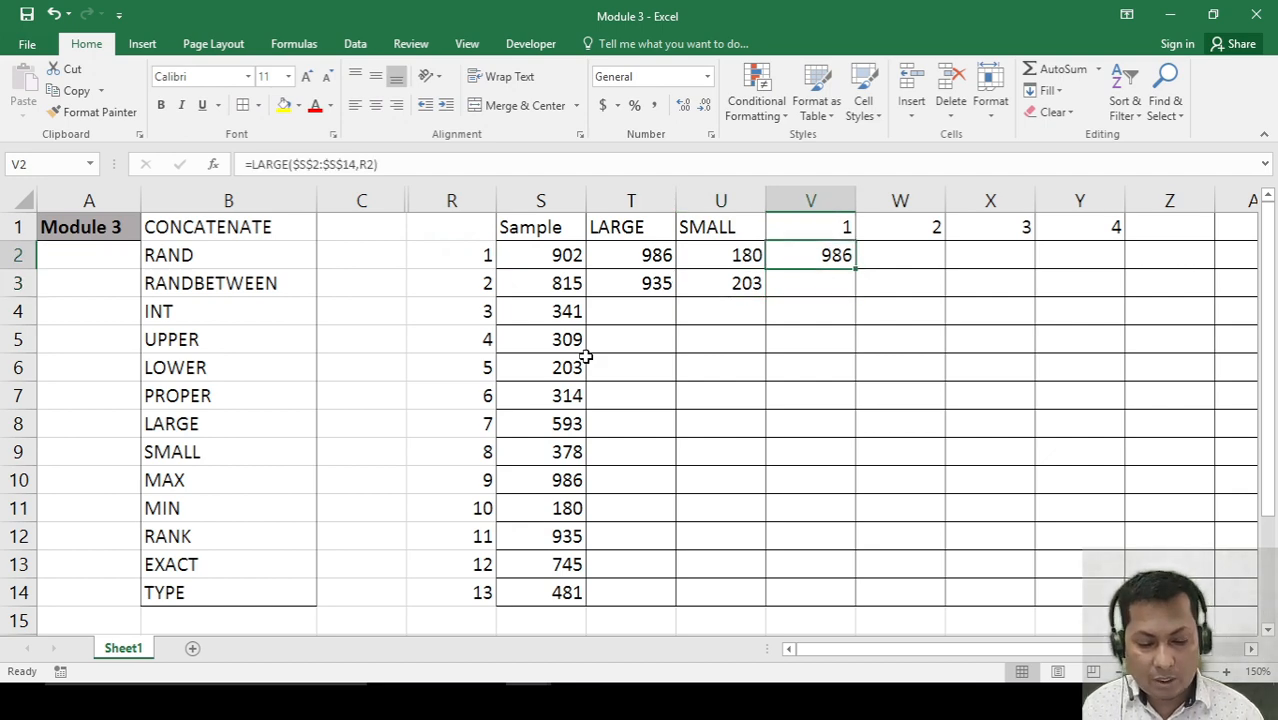
Copy the LARGE formula from V2 down through V14.
key("ctrl+c")
key("shift+Down")
key("shift+Down")
key("shift+Down")
key("shift+Down")
key("shift+Down")
key("shift+Down")
key("shift+Down")
key("shift+Down")
key("shift+Down")
key("shift+Down")
key("shift+Down")
key("shift+Down")
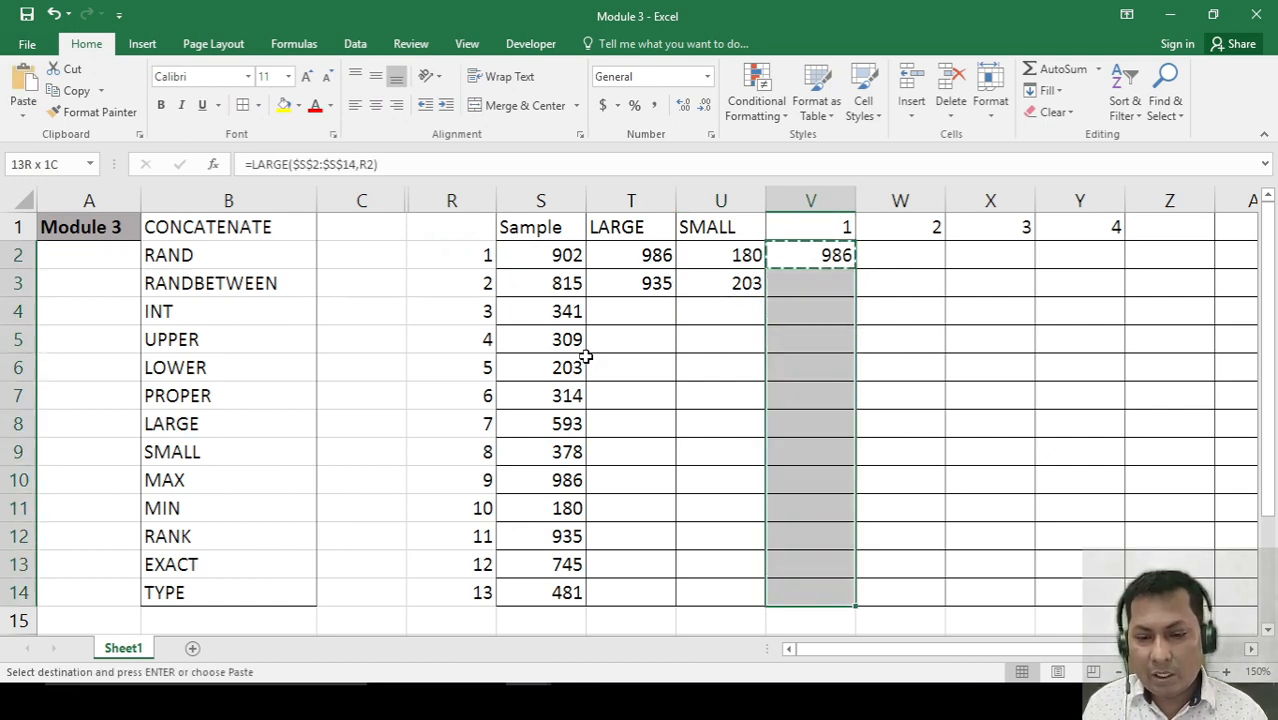
key("ctrl+v")
key("Down")
key("Up")
key("Up")
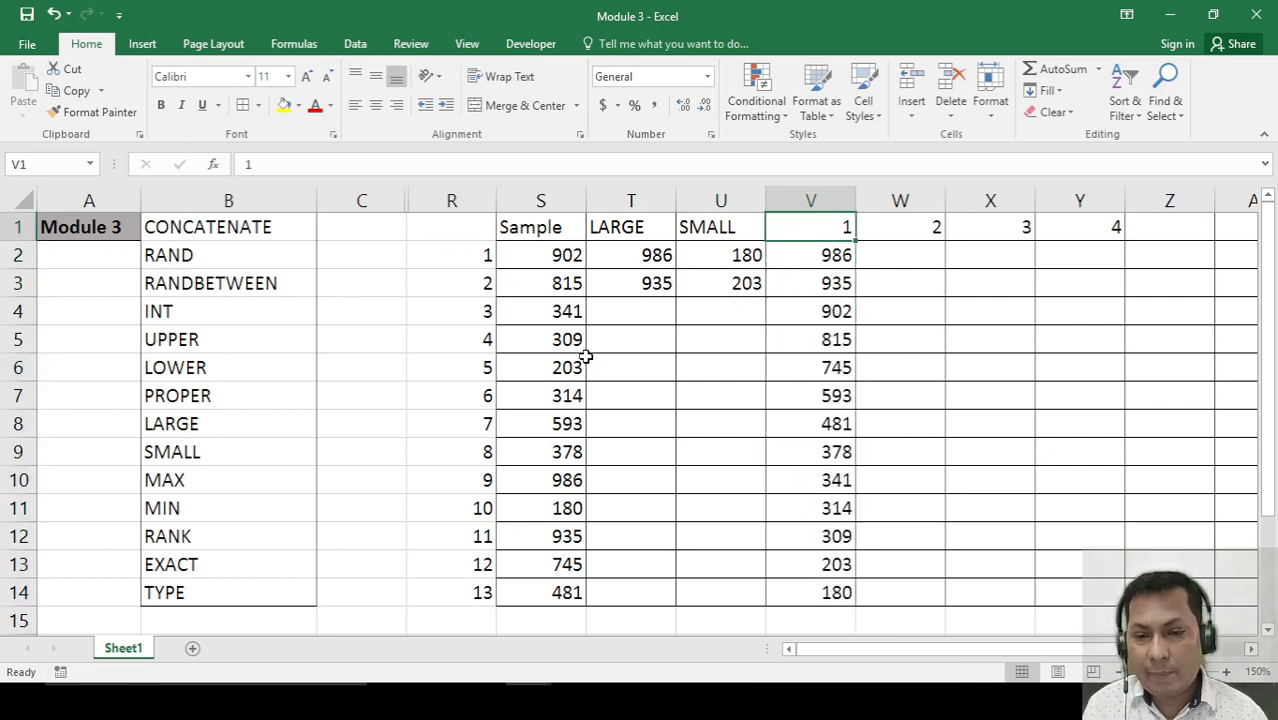
Examine the LARGE formulas and their results cell by cell in V2:V14.
key("Down")
key("Down")
key("Down")
key("Down")
key("Down")
key("Down")
key("Down")
key("Down")
key("Down")
key("Down")
key("Down")
key("Down")
key("Down")
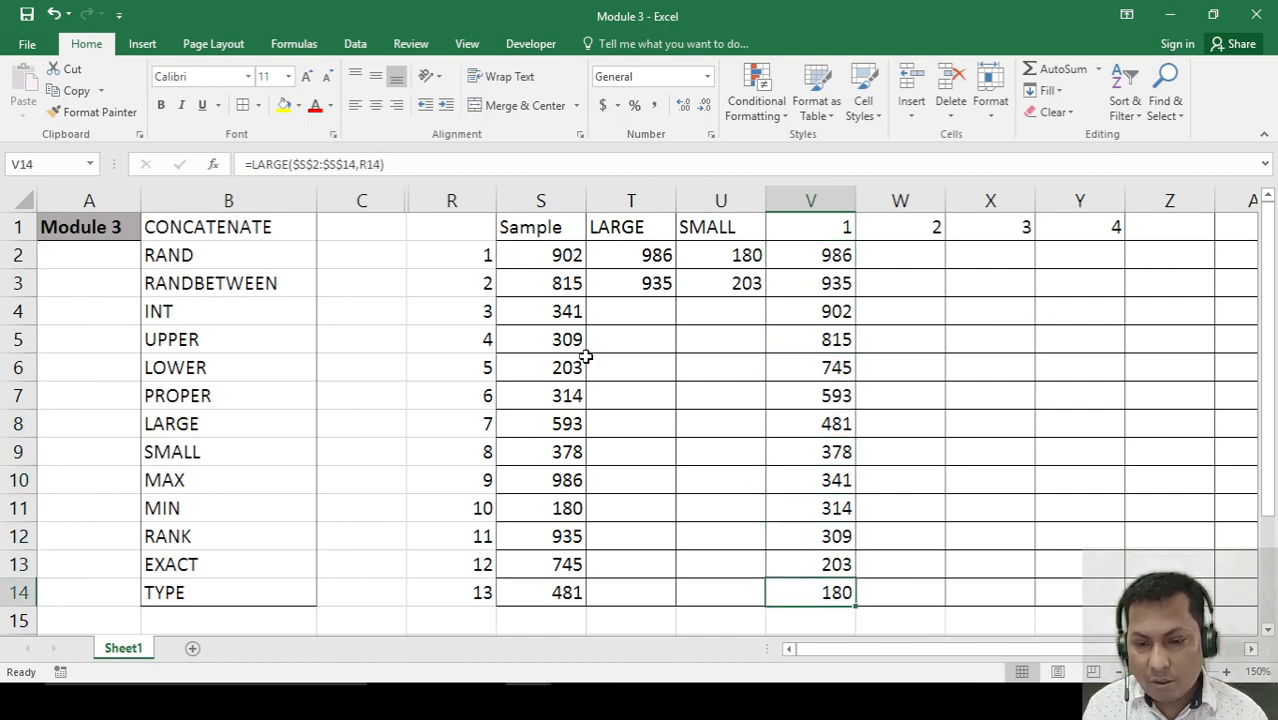
key("Up")
key("Up")
key("Up")
key("Up")
key("Up")
key("Up")
key("Up")
key("Up")
key("Up")
key("Up")
key("Up")
key("Up")
key("Down")
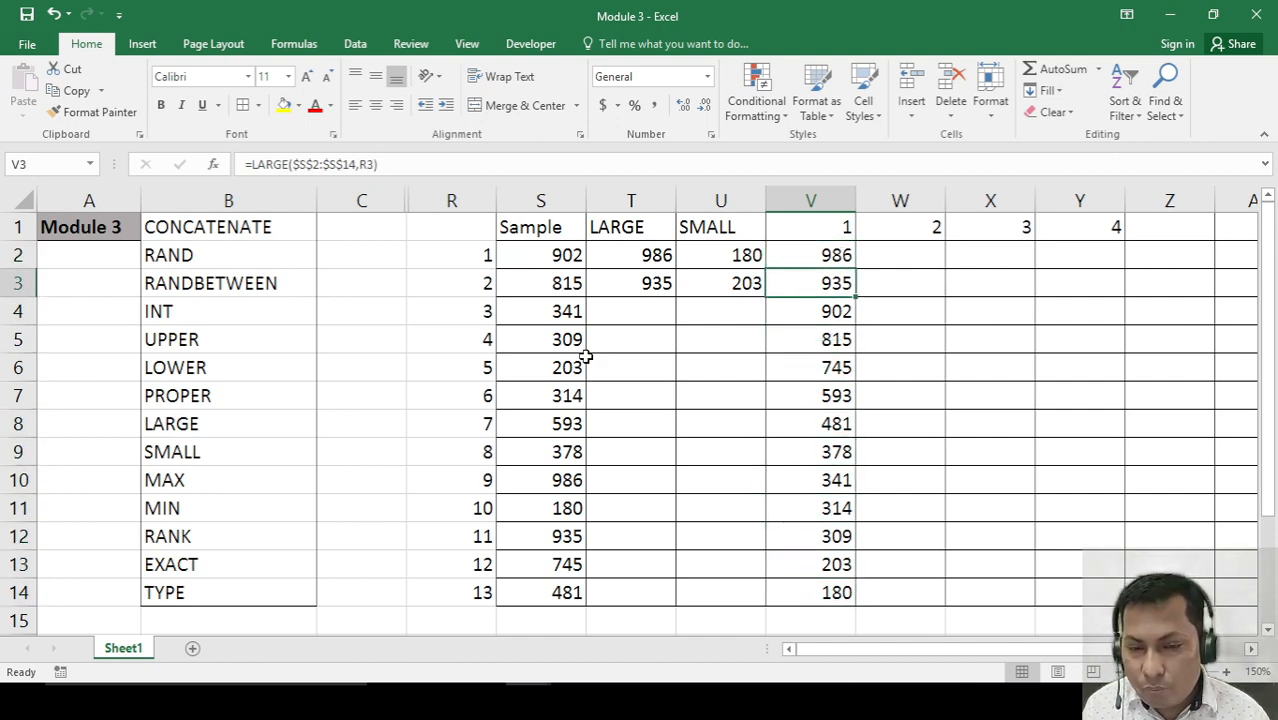
key("Up")
key("Down")
key("Down")
key("Down")
key("Down")
key("Down")
key("Down")
key("Down")
key("Down")
key("Down")
key("Down")
key("Down")
key("Down")
key("Down")
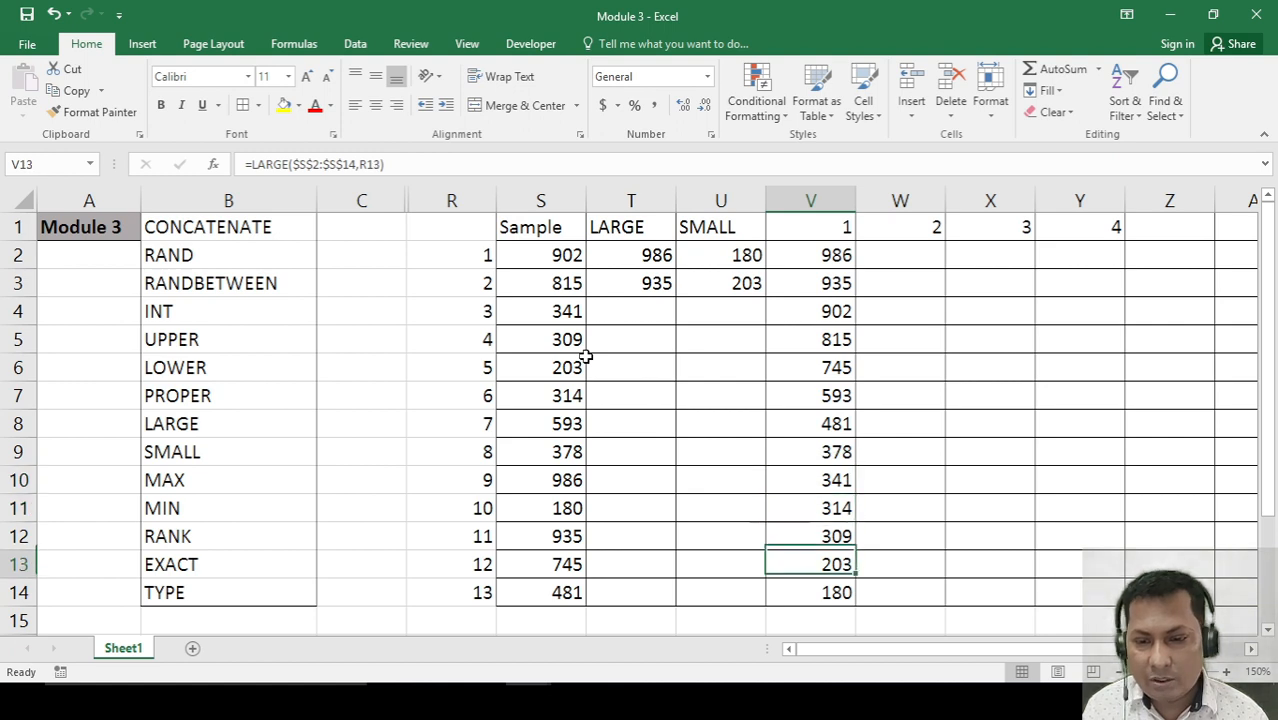
key("Up")
key("Up")
key("Up")
key("Up")
key("Up")
key("Up")
key("Up")
key("Up")
key("Up")
key("Up")
key("Up")
key("Up")
key("Up")
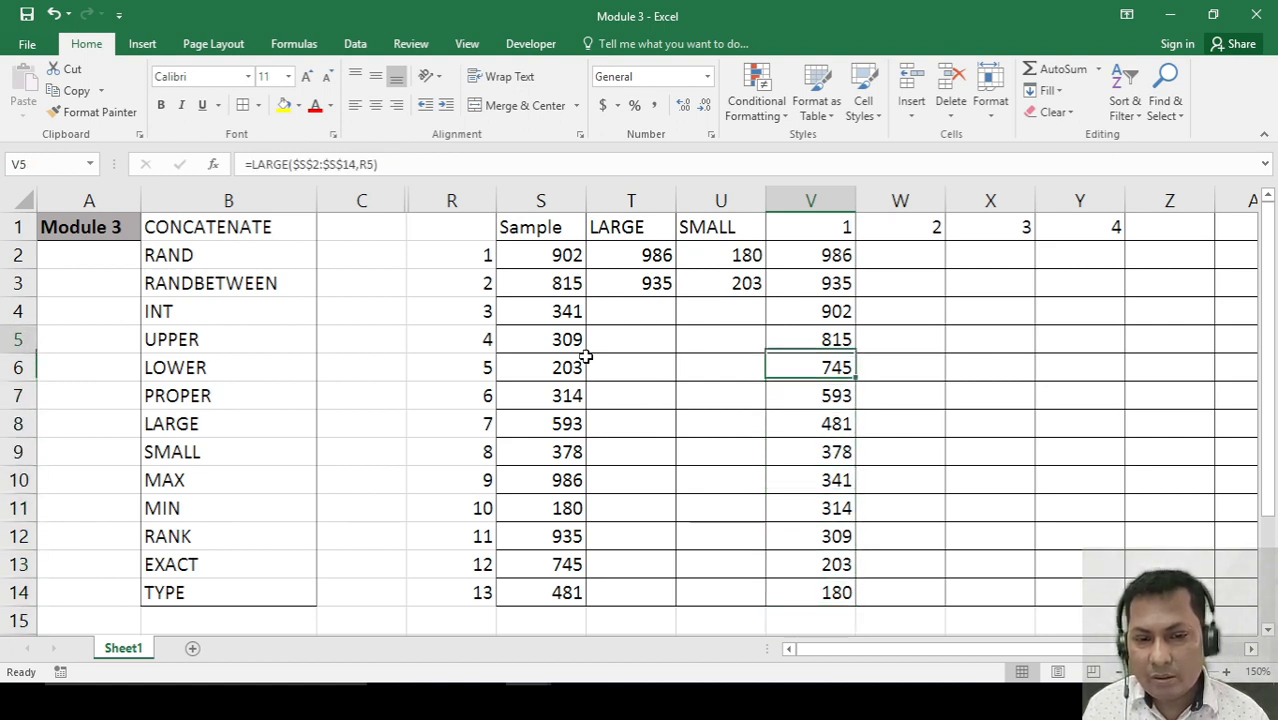
key("Down")
key("Up")
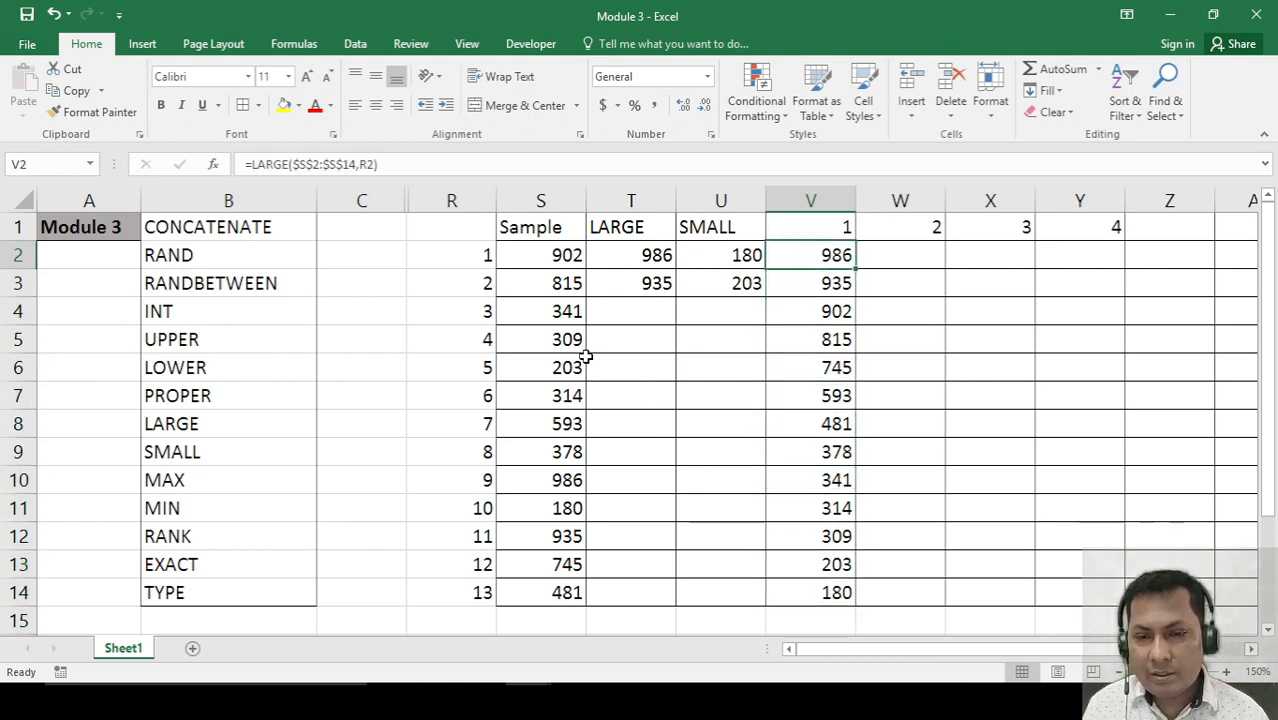
Enter the formula =LARGE($S$2:$S$14,$R2) in W2, locking the sample range fully and only the column of the rank reference.
key("Right")
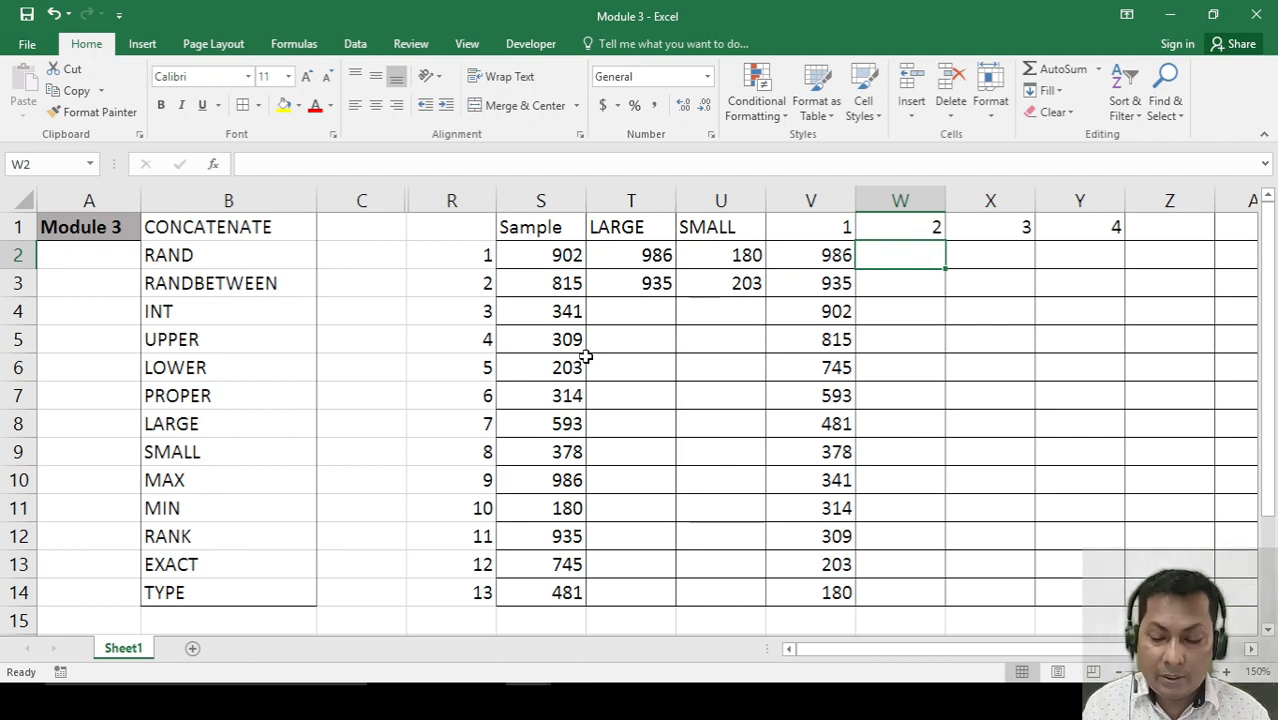
type("=lar")
key("Tab")
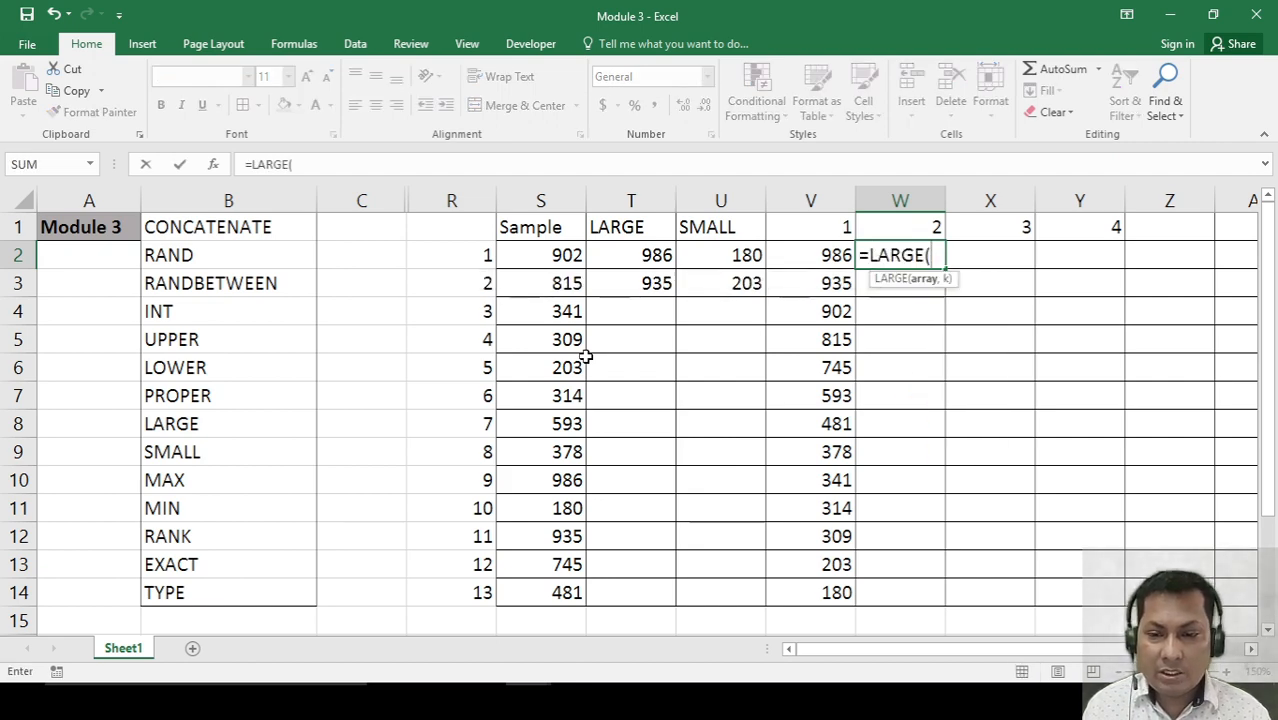
key("Left")
key("Left")
key("Left")
key("Left")
key("ctrl+shift+Down")
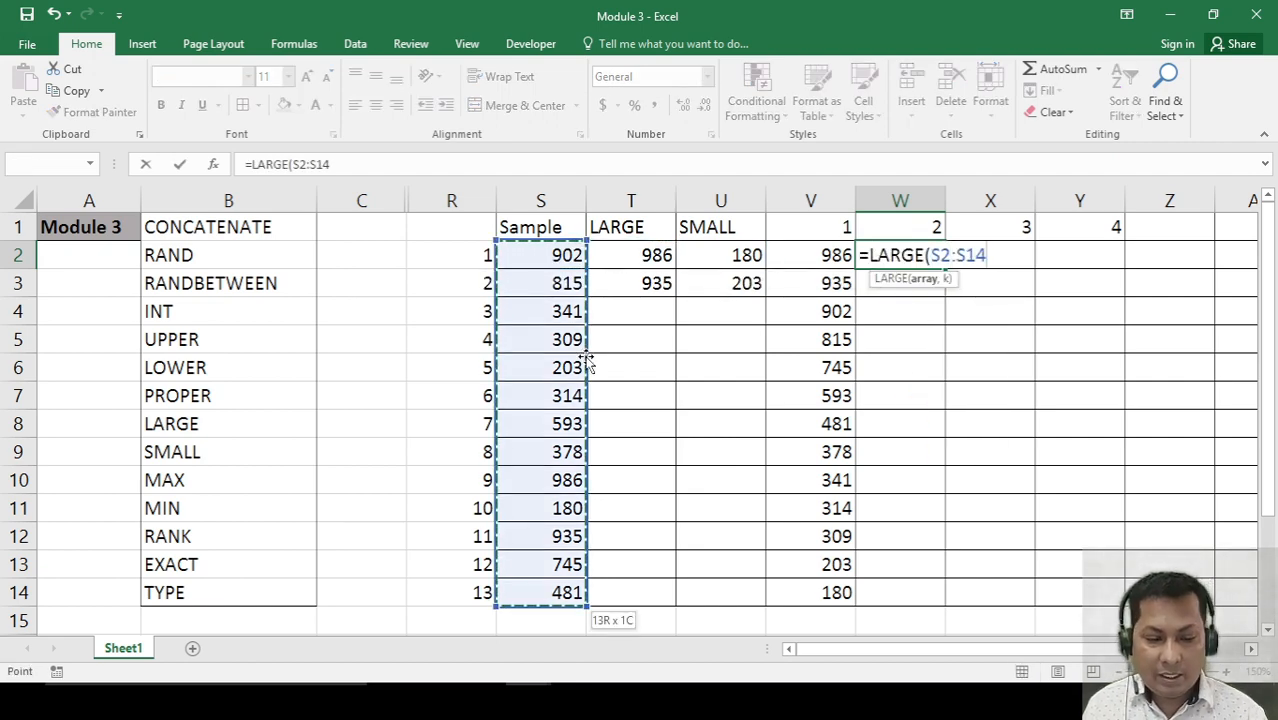
key("F4")
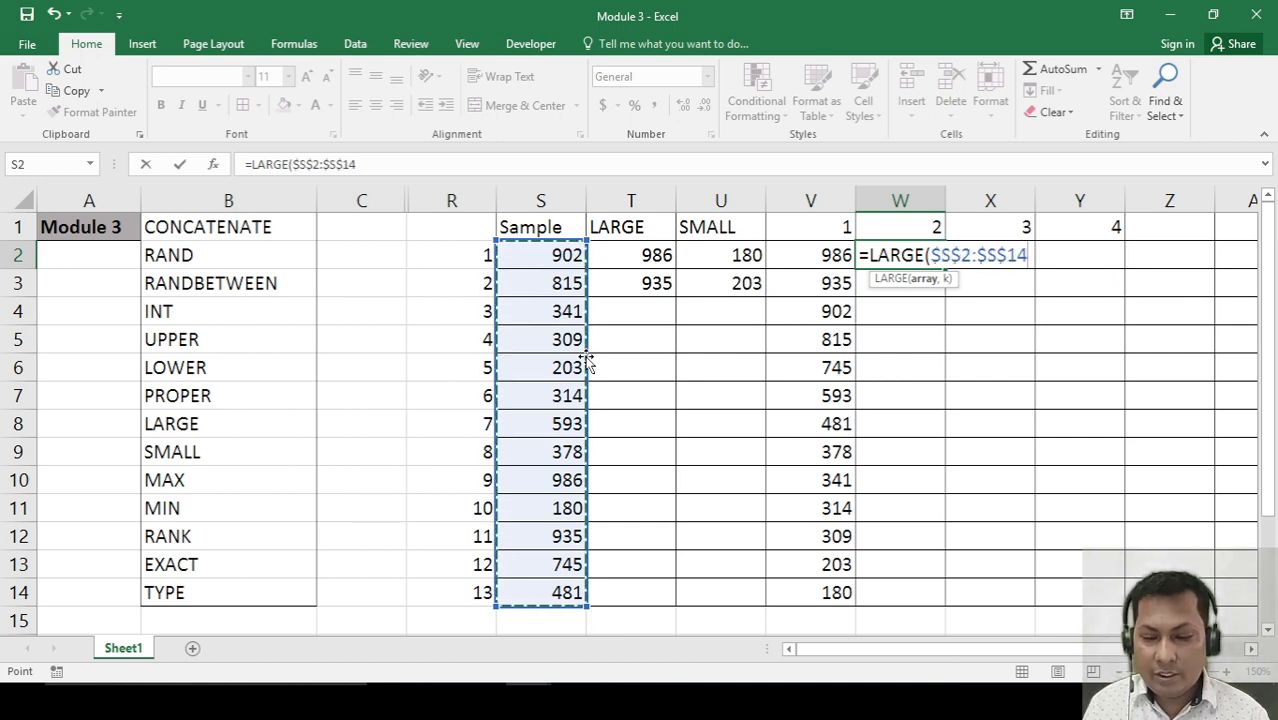
type(",")
key("Left")
key("Left")
key("Left")
key("Left")
key("Left")
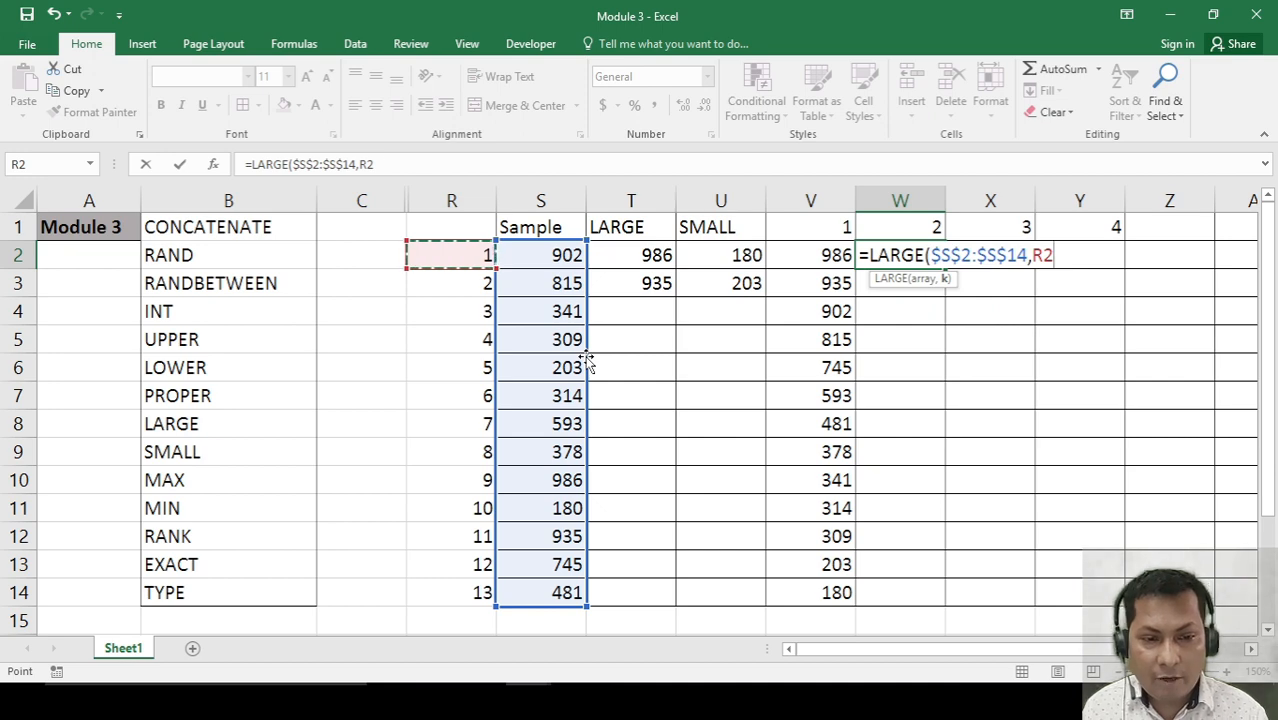
key("F4")
key("F4")
key("F4")
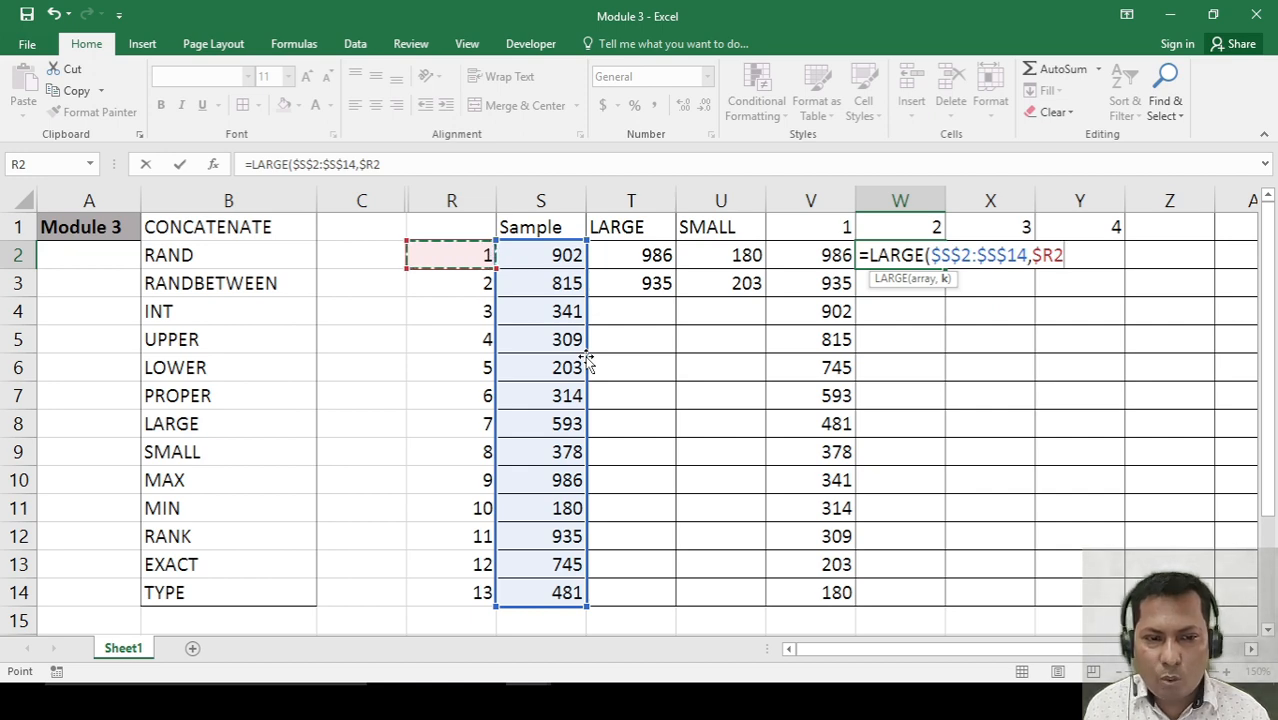
type(")")
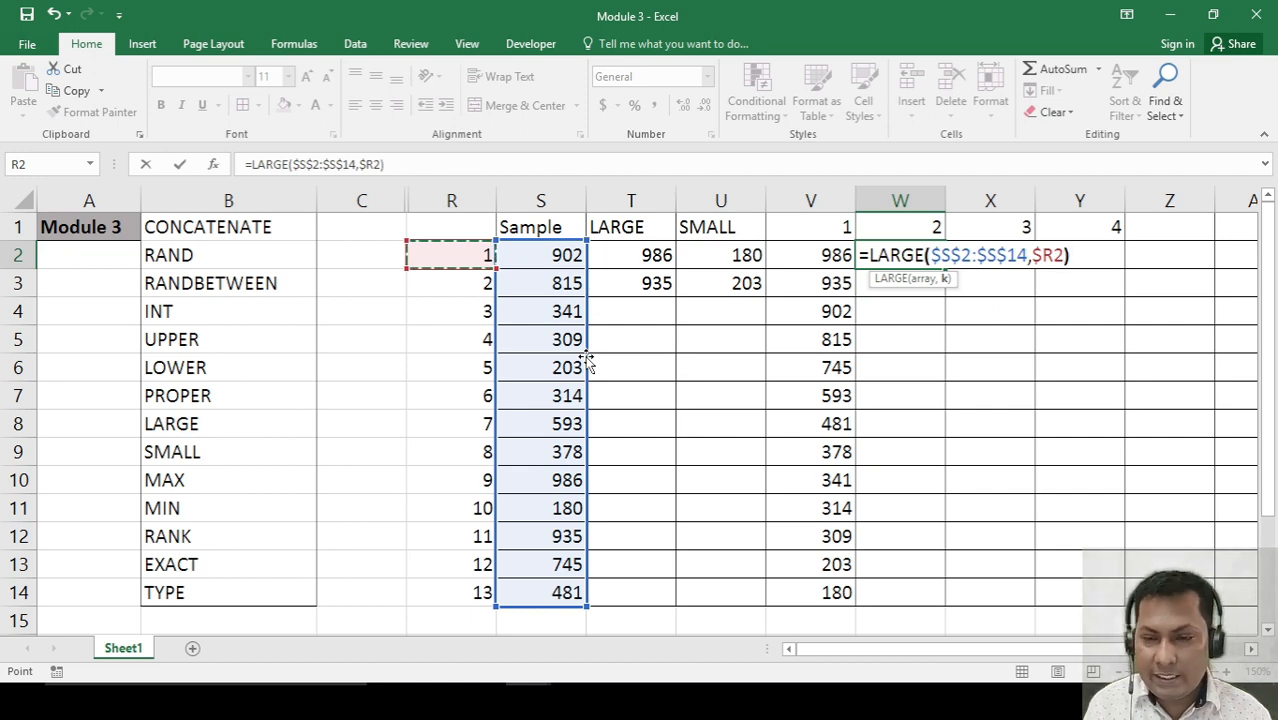
key("Return")
Copy the LARGE formula from W2 across and down to fill W2:Y14.
key("Up")
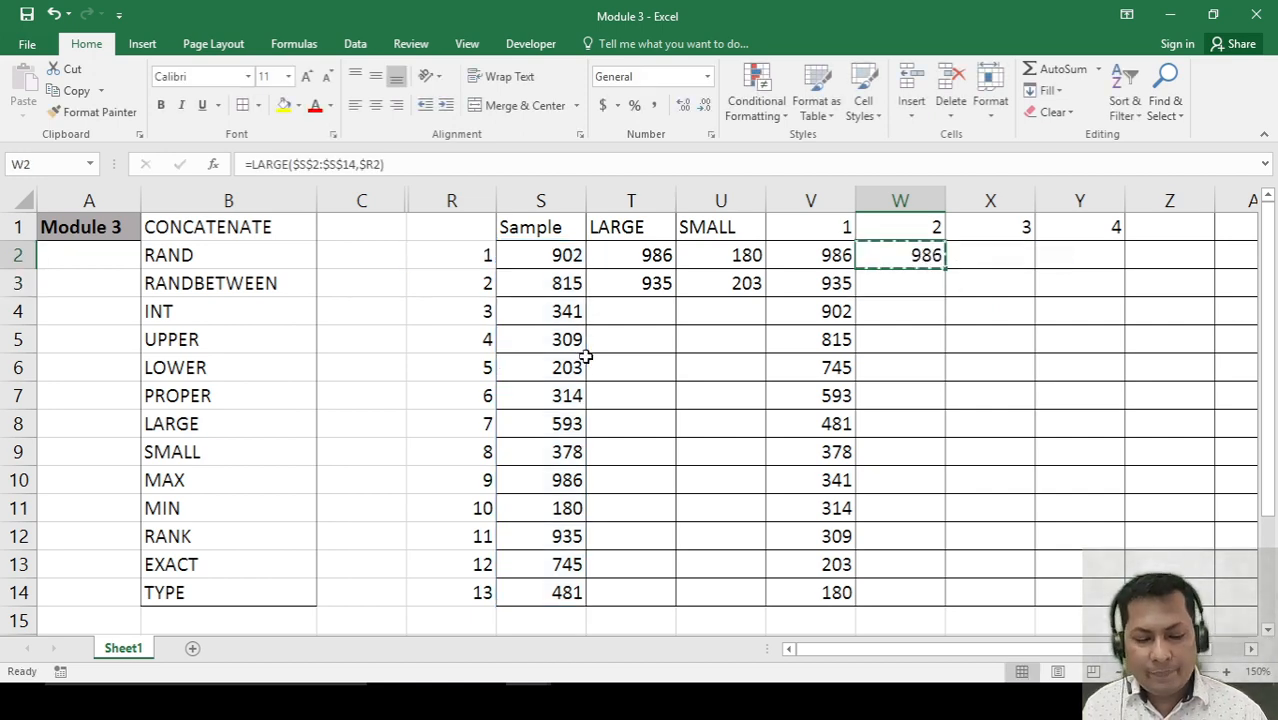
key("ctrl+c")
key("shift+Right")
key("shift+Right")
key("shift+Down")
key("shift+Down")
key("shift+Down")
key("shift+Down")
key("shift+Down")
key("shift+Down")
key("shift+Down")
key("shift+Down")
key("shift+Down")
key("shift+Down")
key("shift+Down")
key("shift+Down")
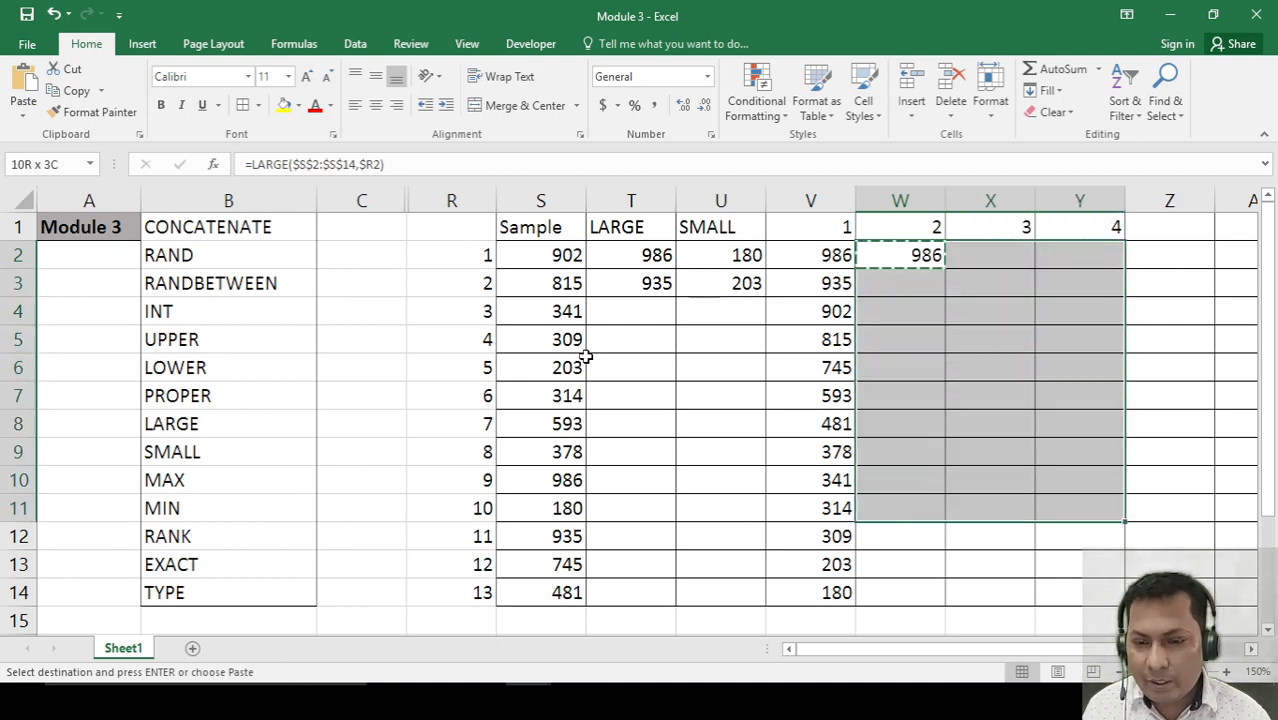
key("Return")
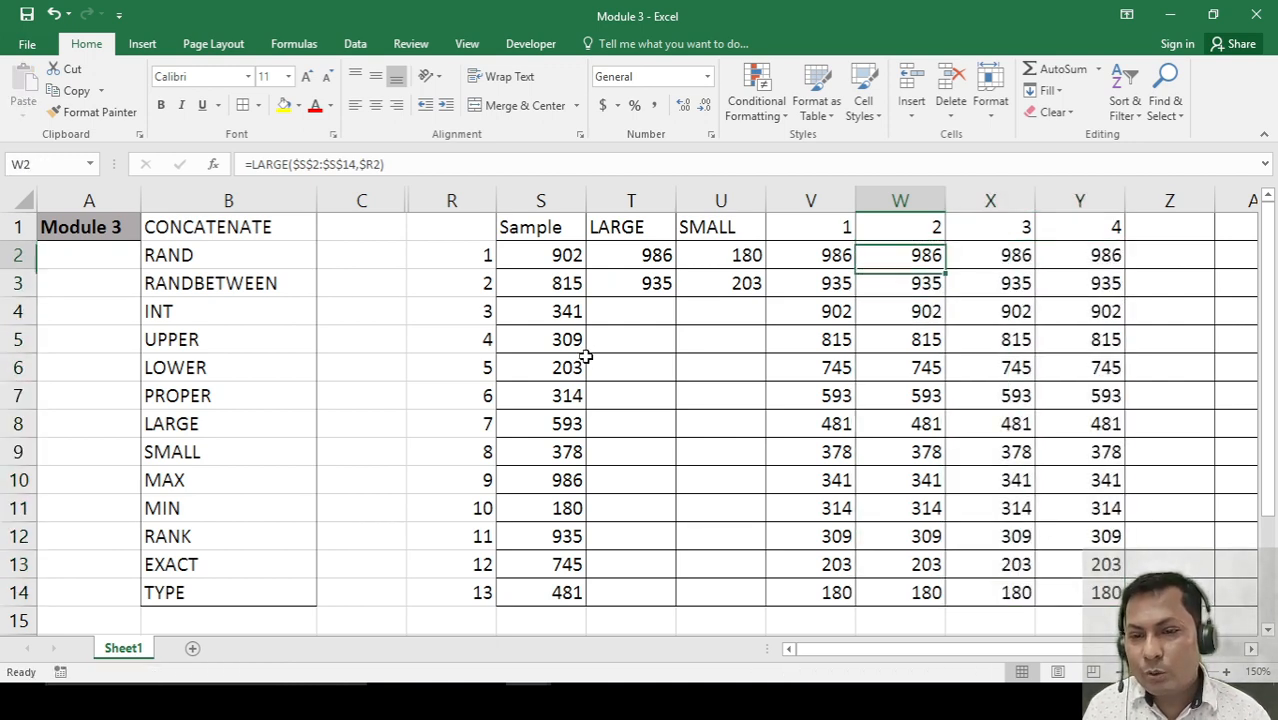
Examine the copied LARGE formulas in columns W to Y, checking which row of column R each one references.
key("Right")
key("Right")
key("Down")
key("Down")
key("Down")
key("Down")
key("Left")
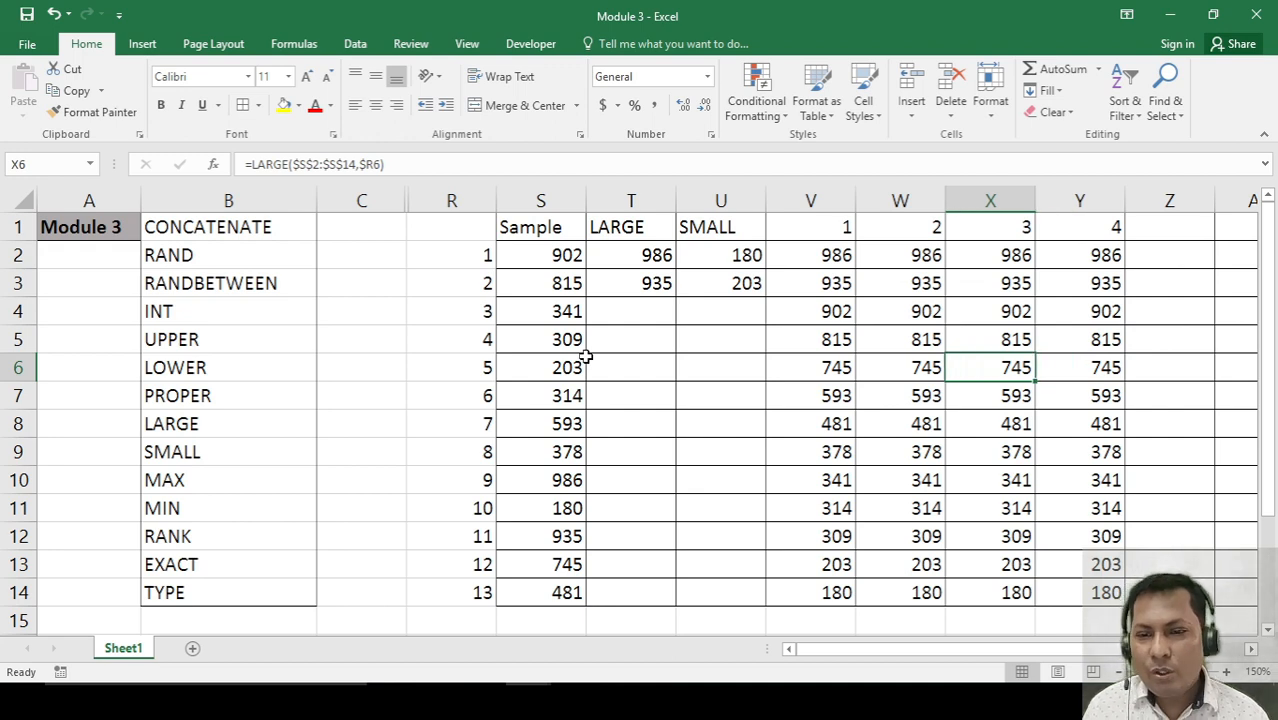
key("Left")
key("Up")
key("Down")
key("Down")
key("Down")
key("Down")
key("Down")
key("Down")
key("Down")
key("Down")
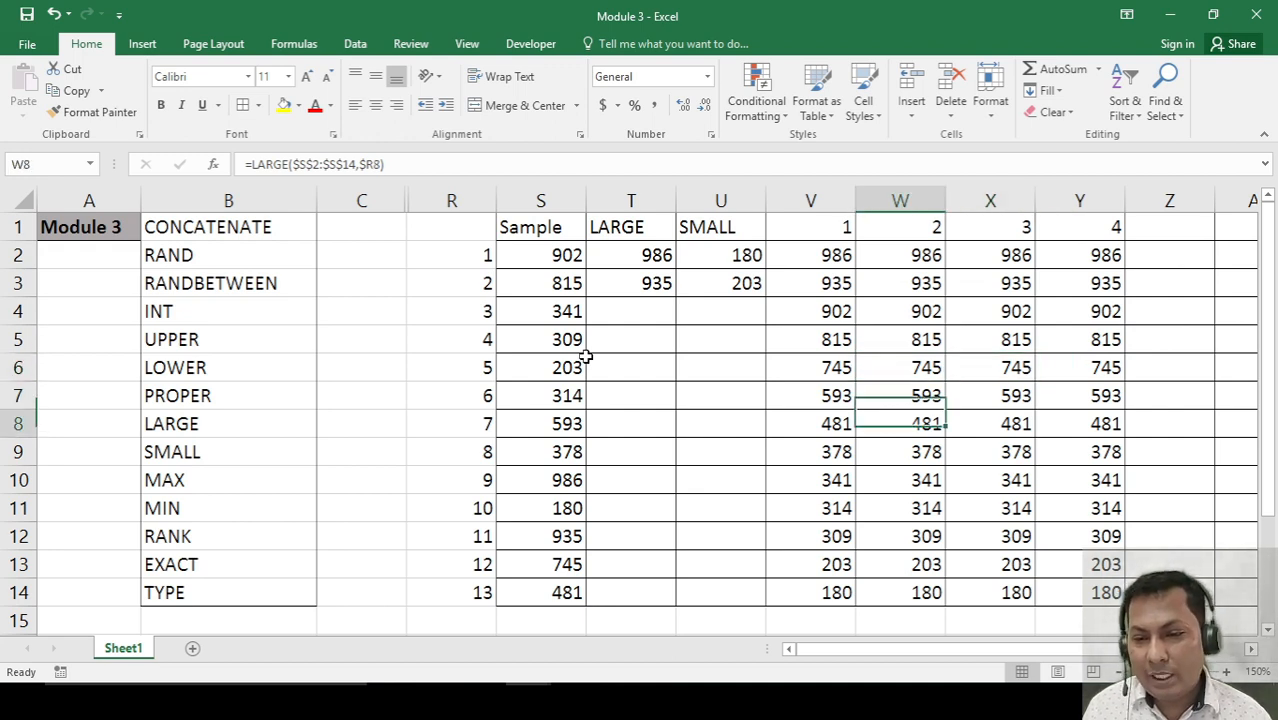
key("ctrl+Up")
key("Down")
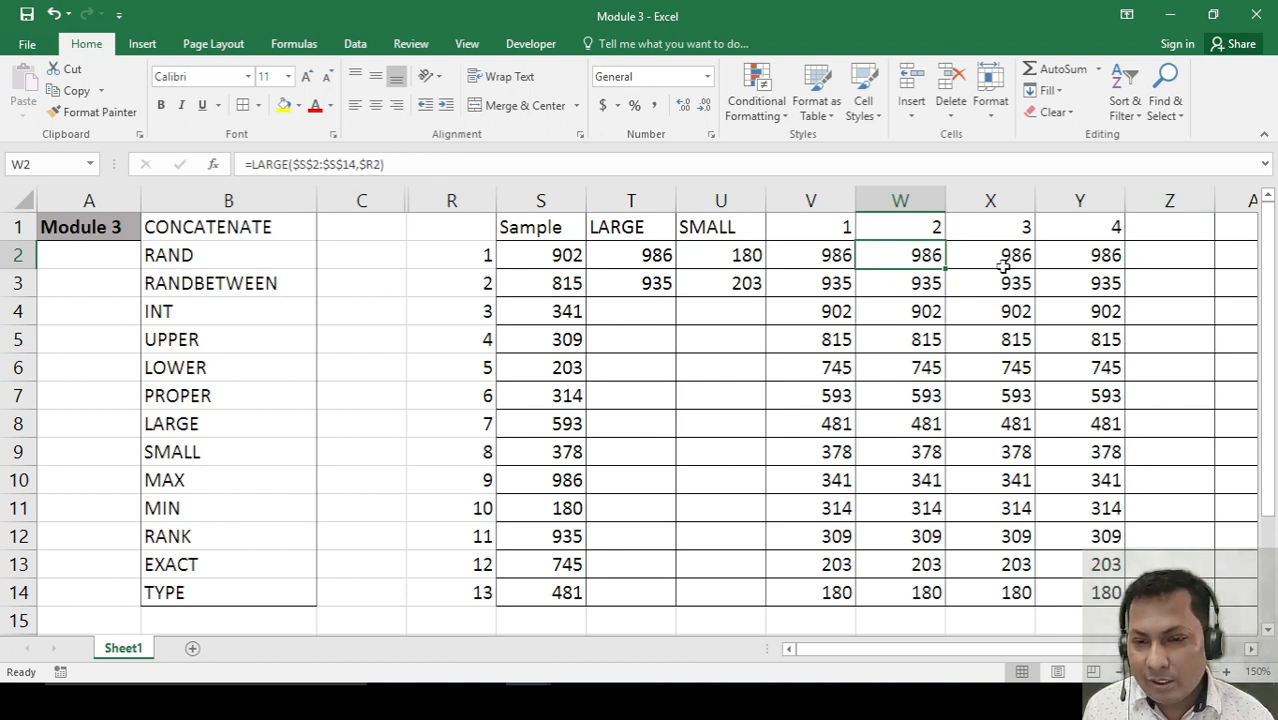
Clear the copied LARGE formulas from X2:Y14.
left_click_drag(1015, 258, 1066, 592)
key("Delete")
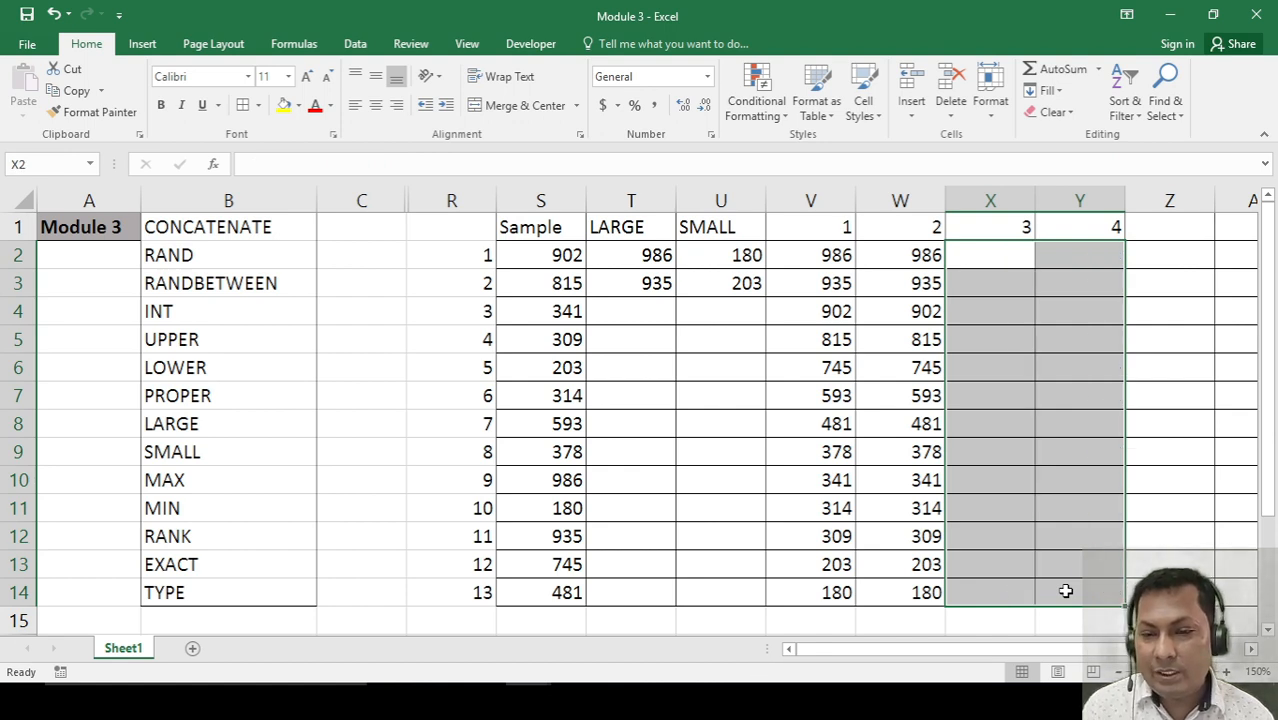
key("Right")
key("Left")
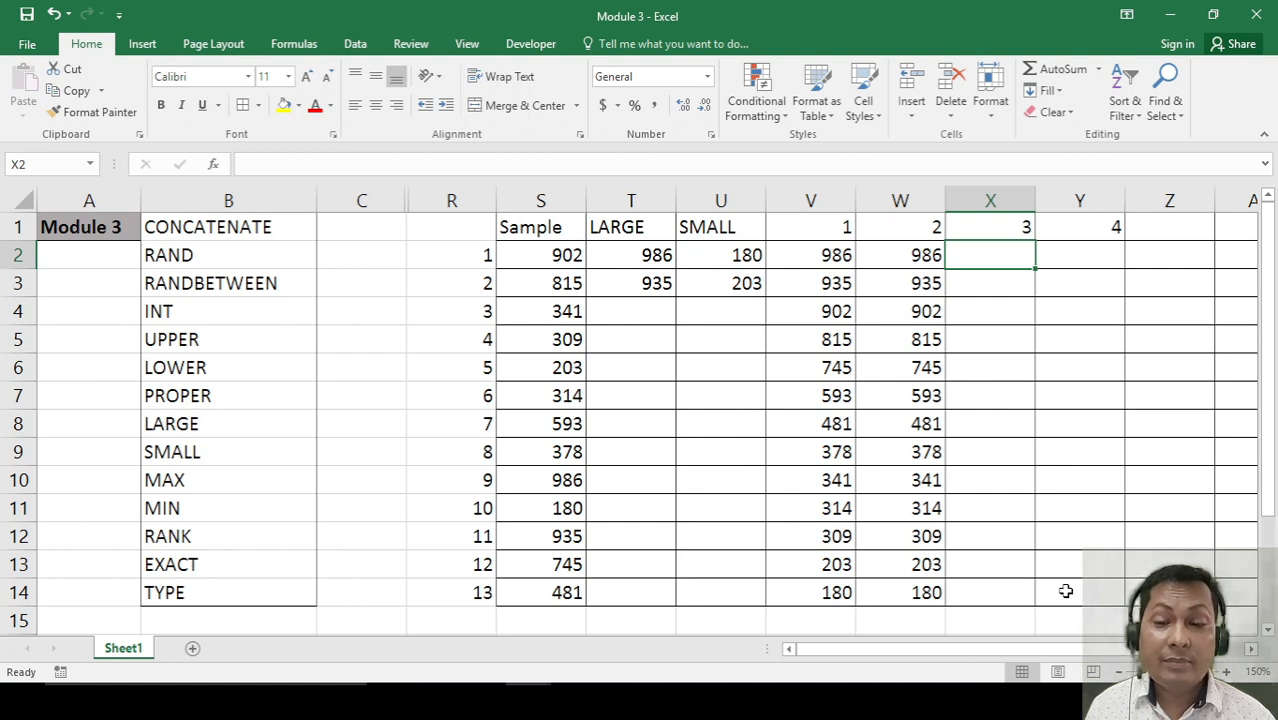
Delete the rank helper numbers in R4:R7.
key("Left")
key("Left")
key("Left")
key("Left")
key("Left")
key("Left")
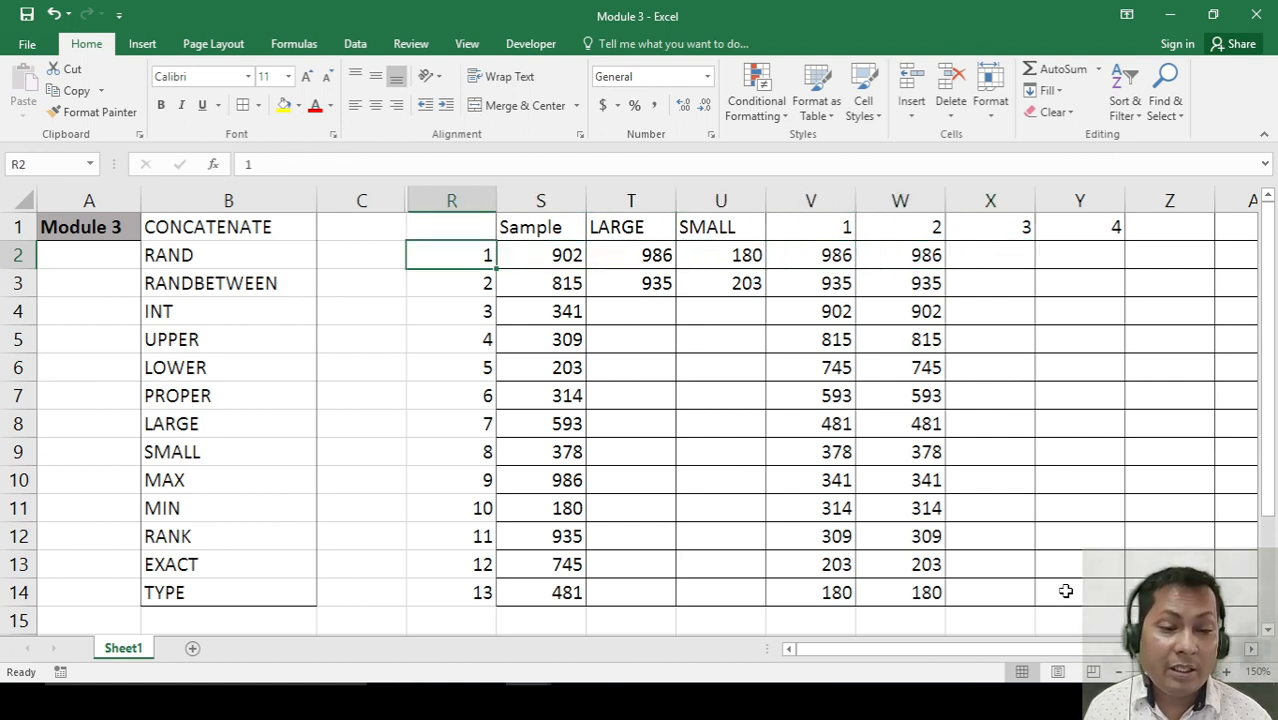
key("Down")
key("Down")
key("shift+Down")
key("shift+Down")
key("shift+Down")
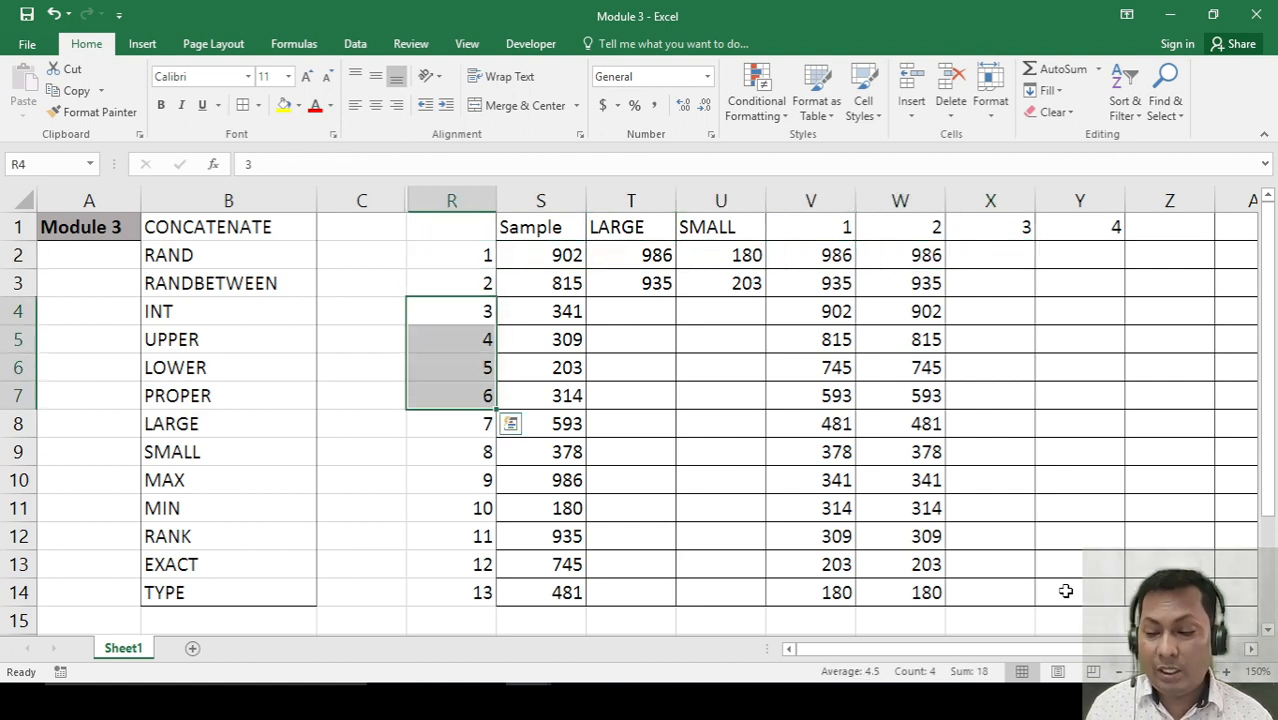
key("Delete")
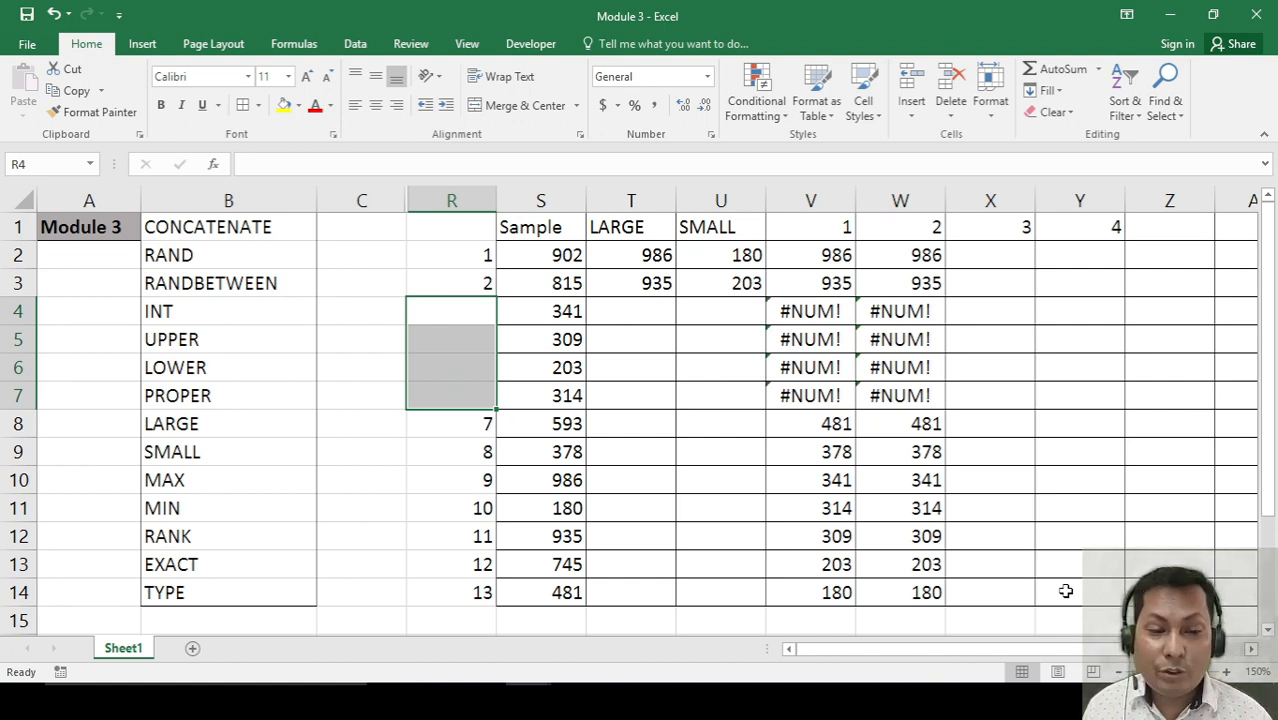
Check how the LARGE formulas in row 4 respond, and undo the deletion of the rank numbers in R4:R7.
key("Right")
key("Right")
key("Right")
key("Right")
key("Right")
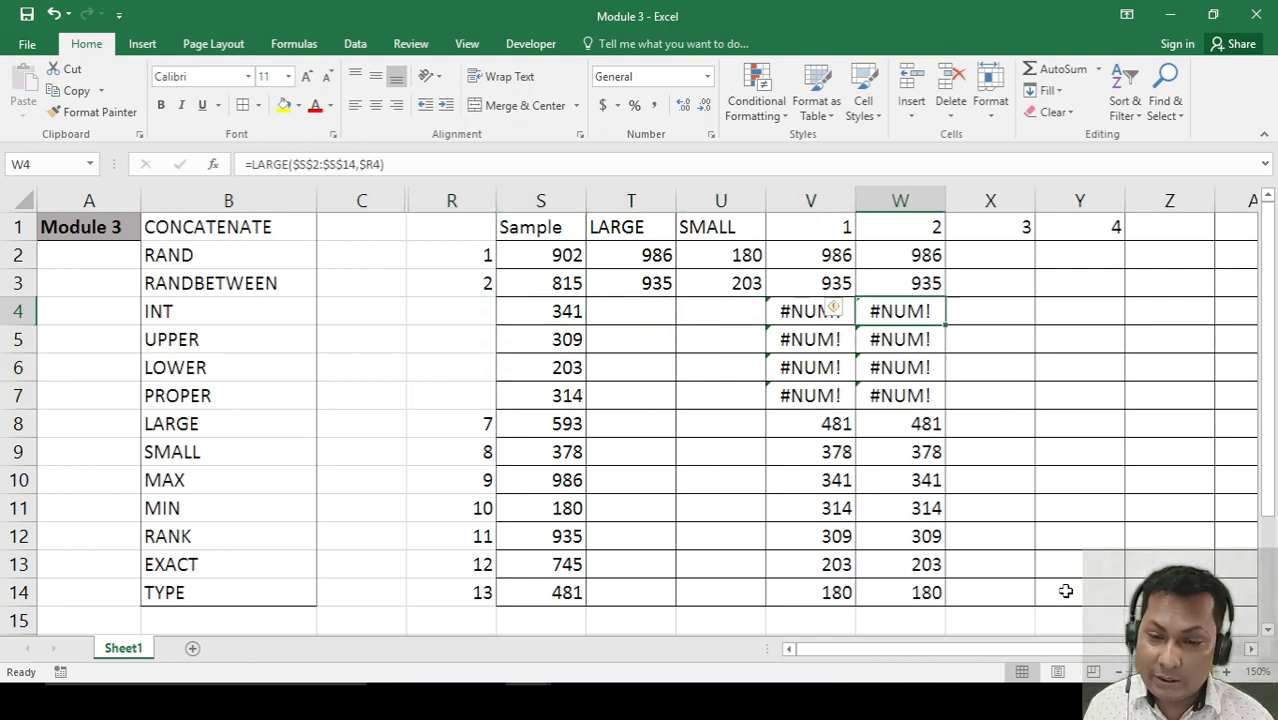
key("Left")
key("Left")
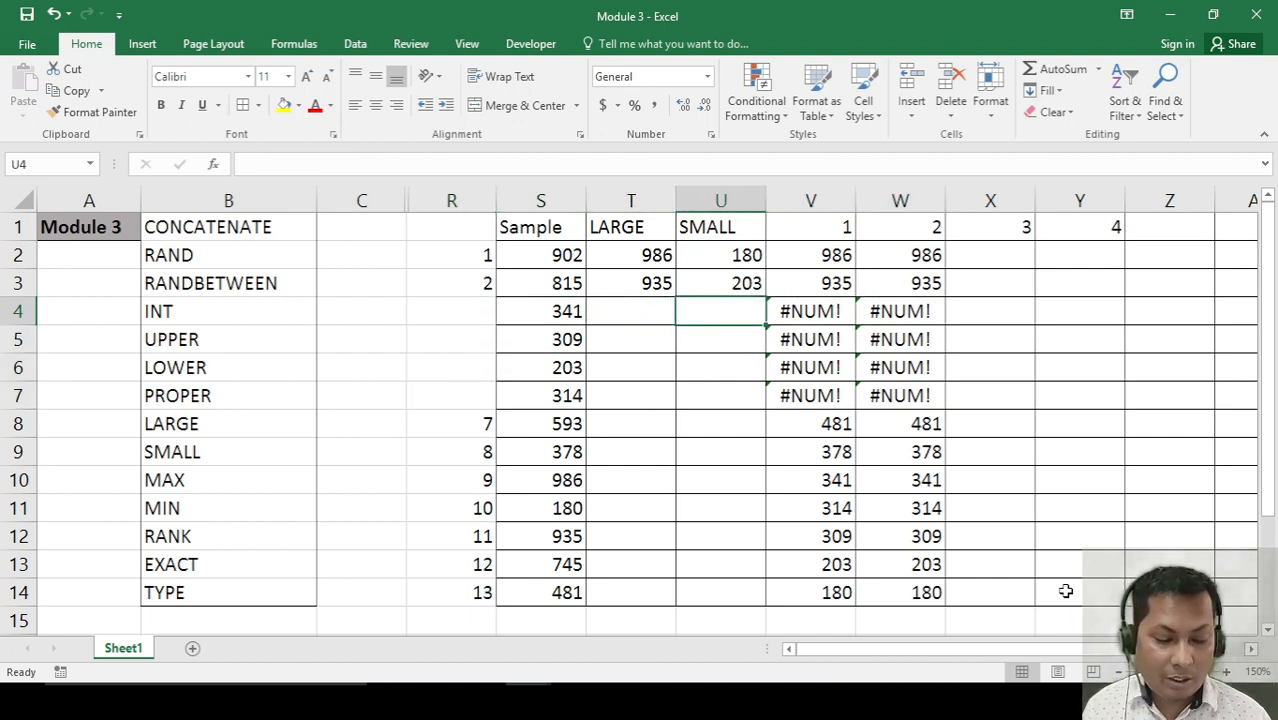
key("ctrl+z")
key("Up")
key("Up")
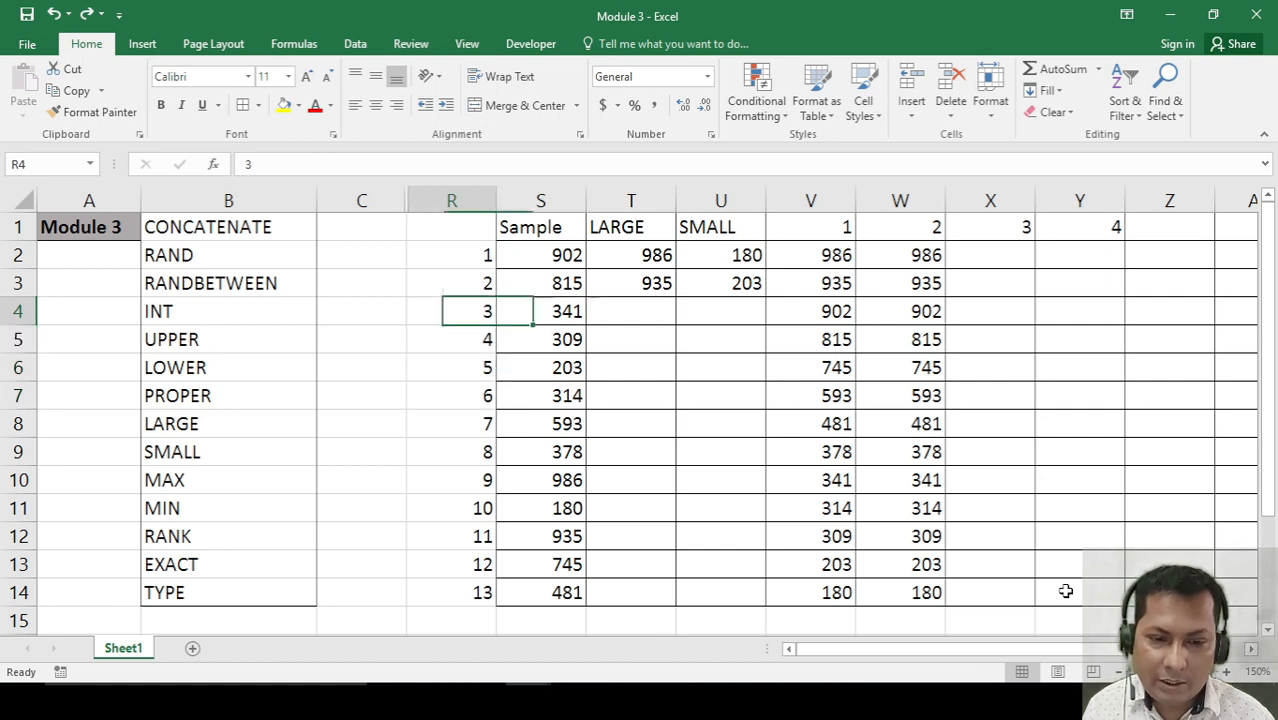
Review the rank helper numbers in R2:R14 alongside the LARGE columns and the empty cells in row 2.
key("ctrl+shift+Down")
key("Up")
key("Down")
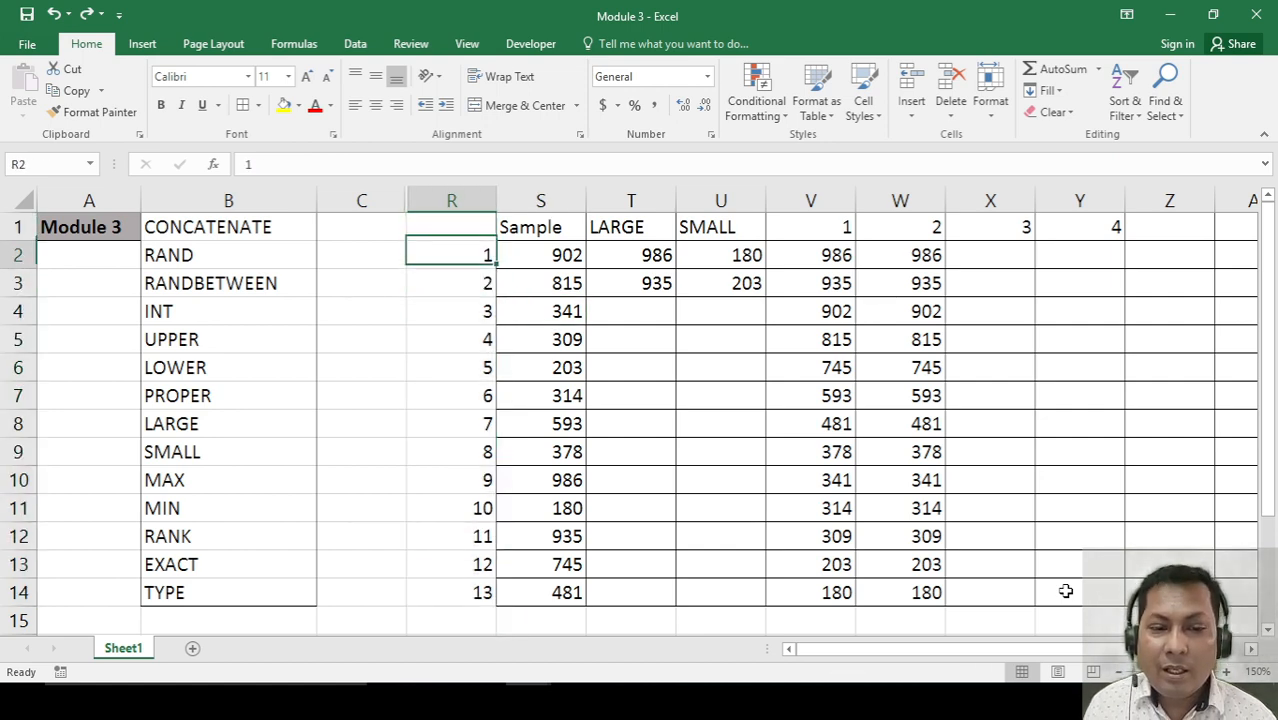
key("Right")
key("Right")
key("Right")
key("Right")
key("Left")
key("Left")
key("Left")
key("Left")
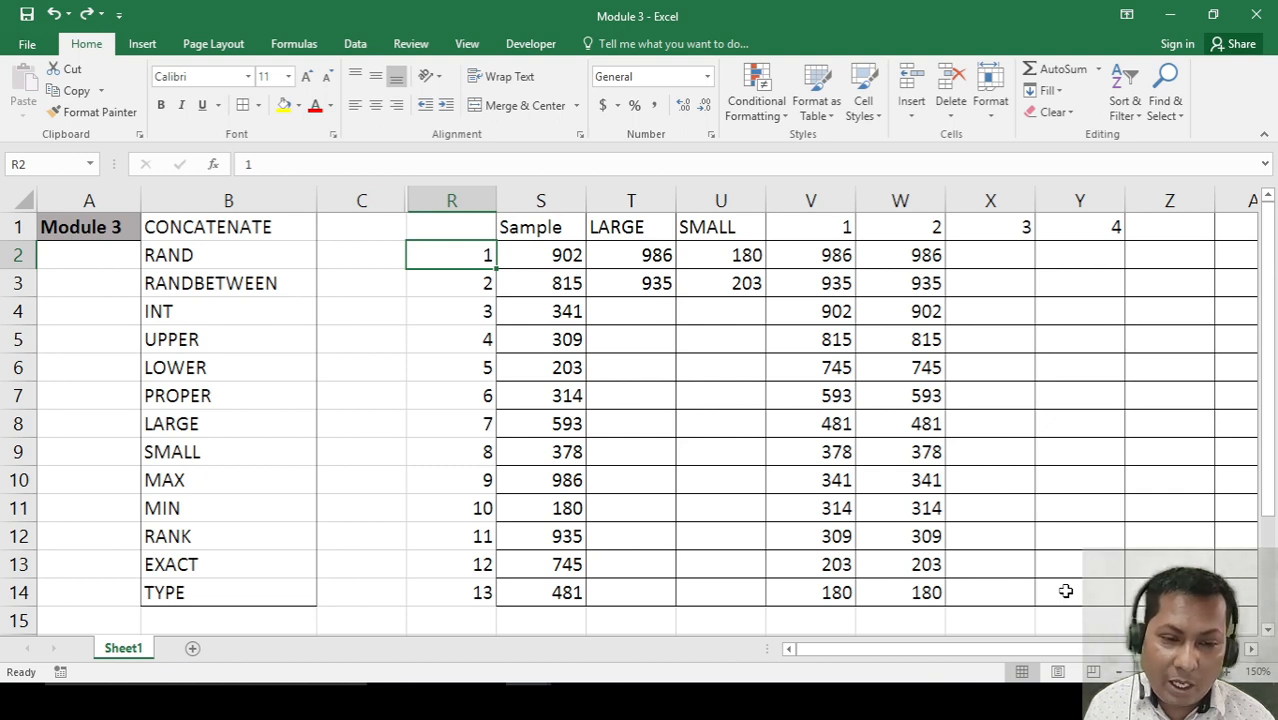
key("ctrl+shift+Down")
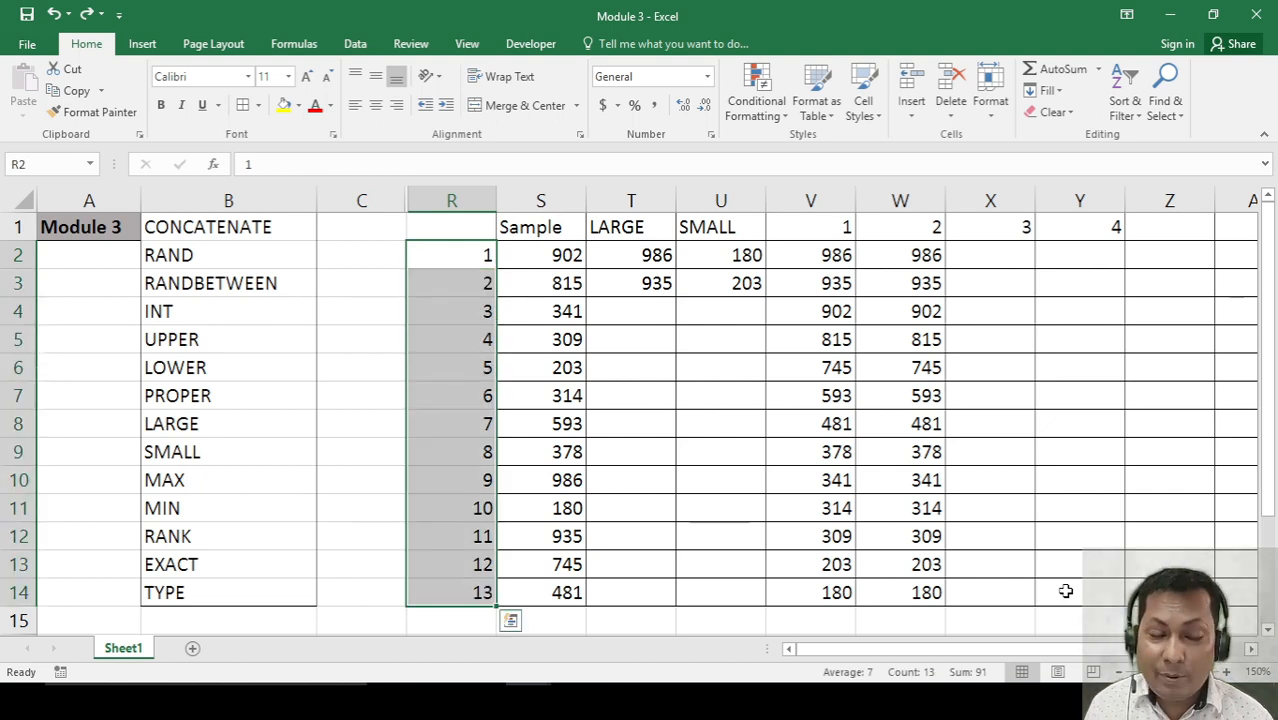
key("Right")
key("Right")
key("Right")
key("Right")
key("Right")
key("Right")
key("Right")
key("Right")
key("Right")
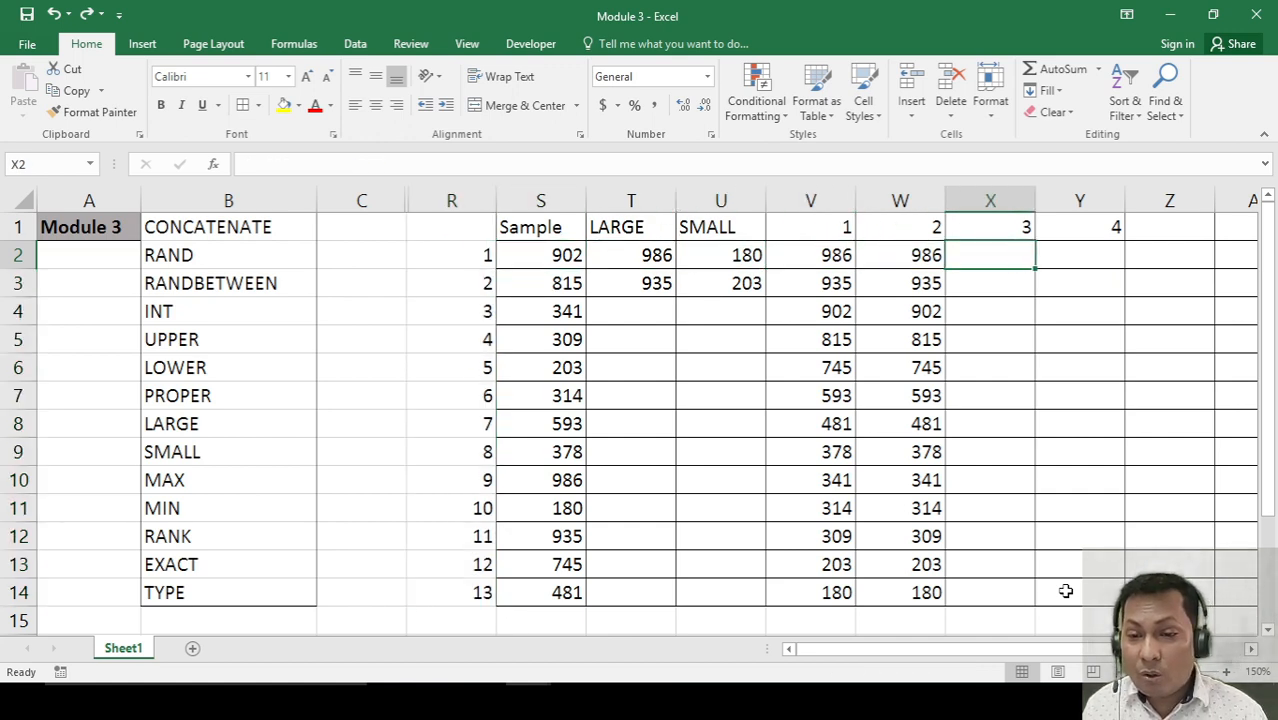
key("Right")
key("Left")
key("Left")
key("Left")
key("Left")
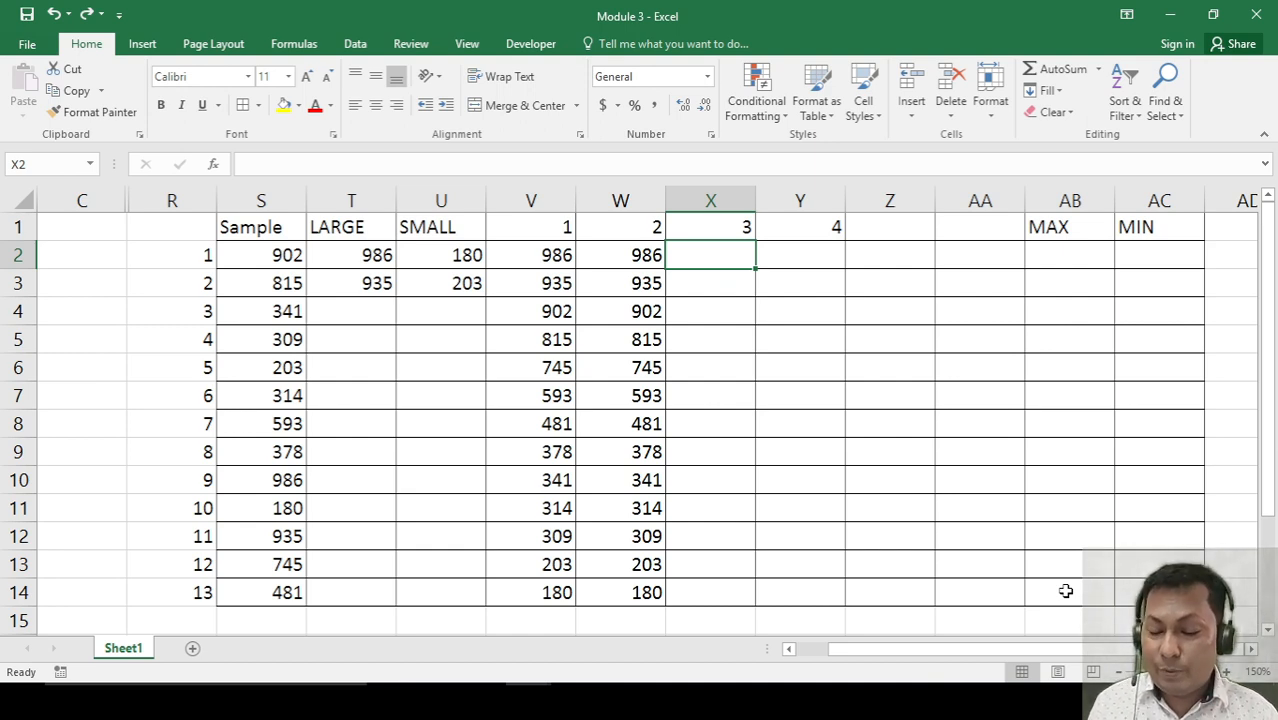
Enter the formula =ROW() in X2.
key("Right")
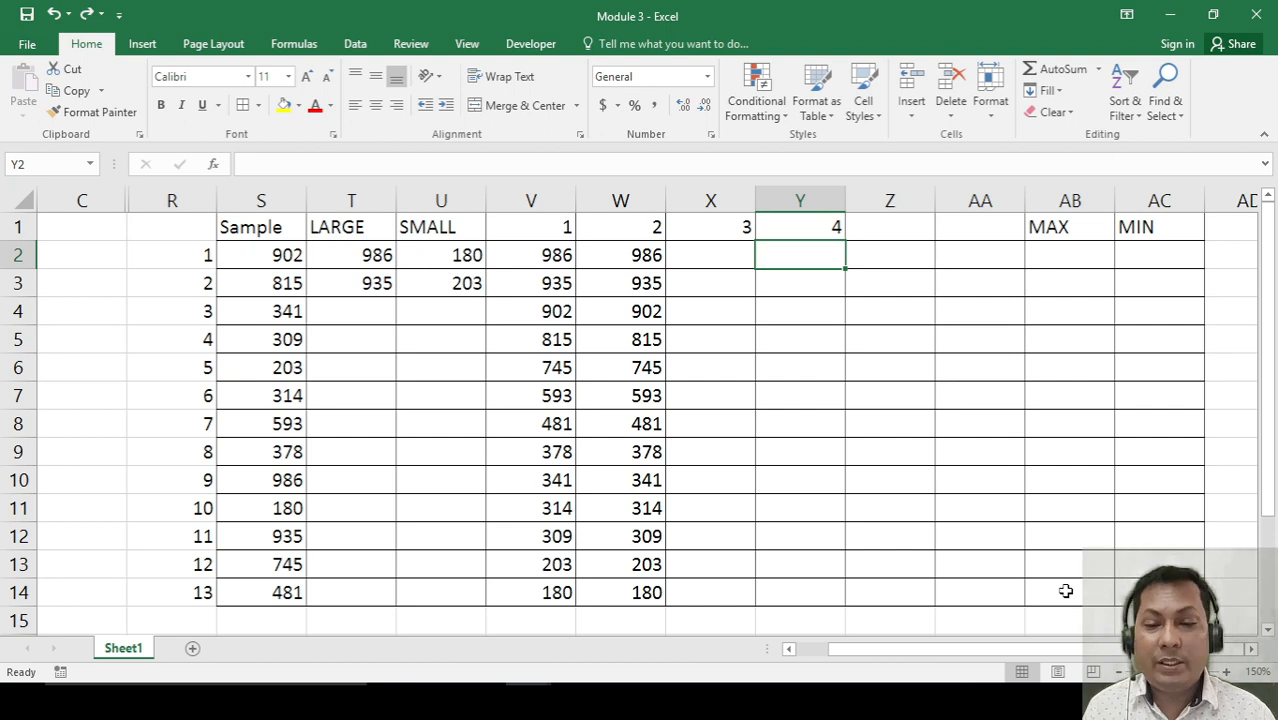
key("Left")
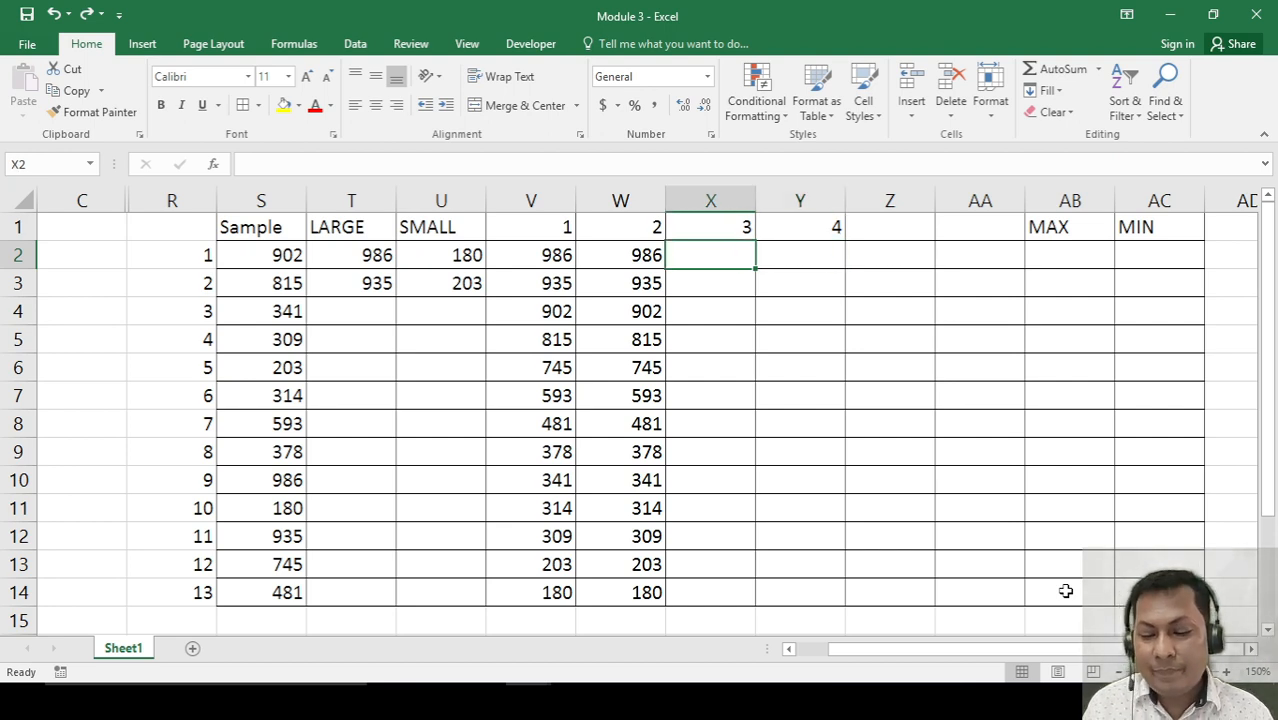
type("=ro")
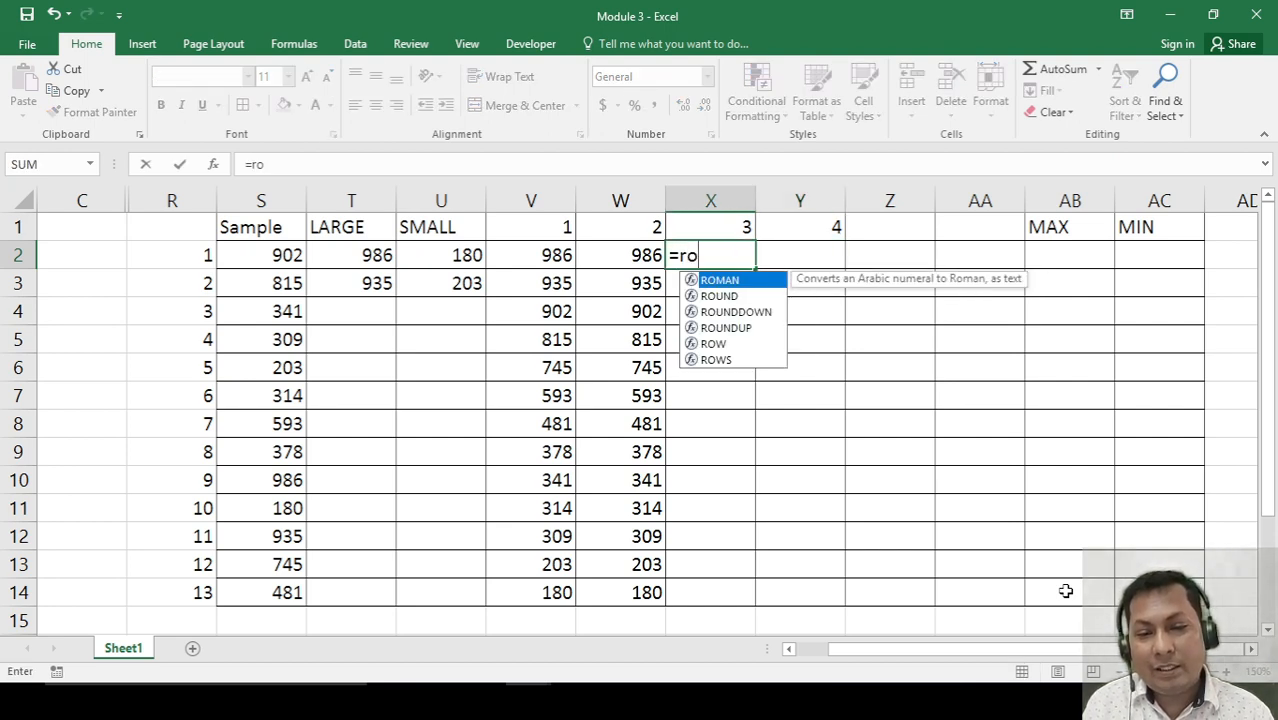
type("w(")
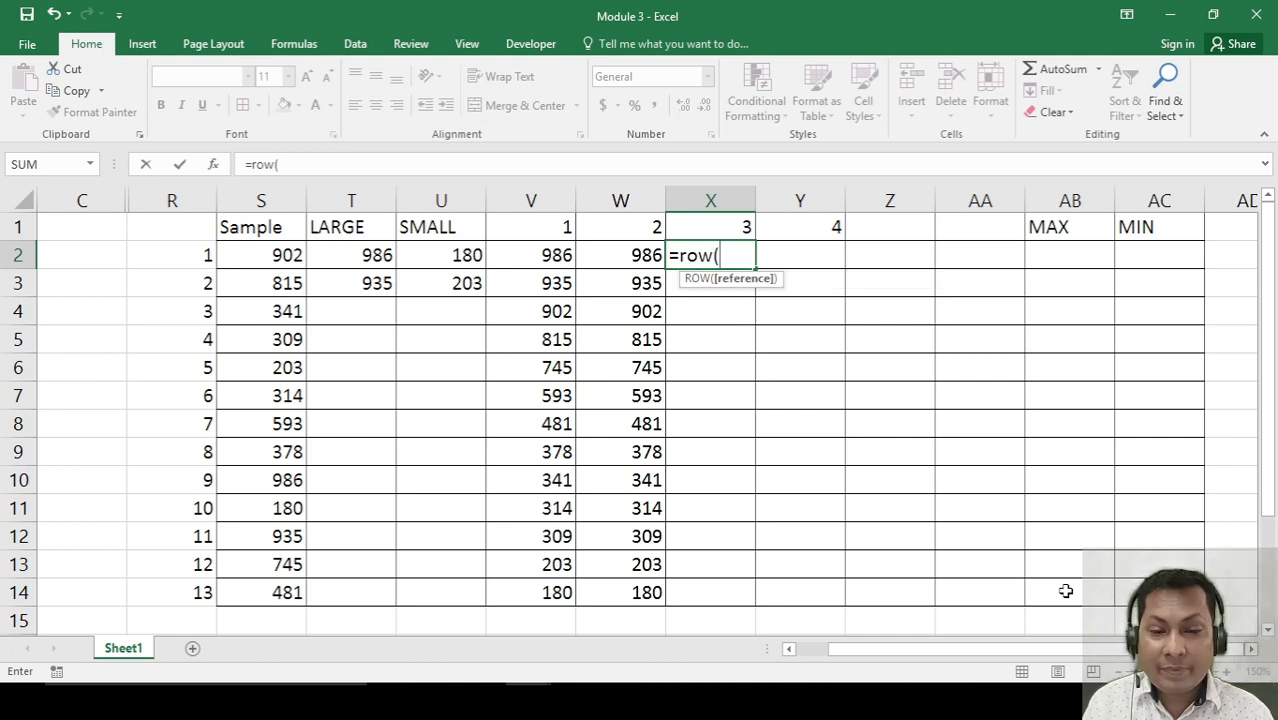
key("Return")
key("Up")
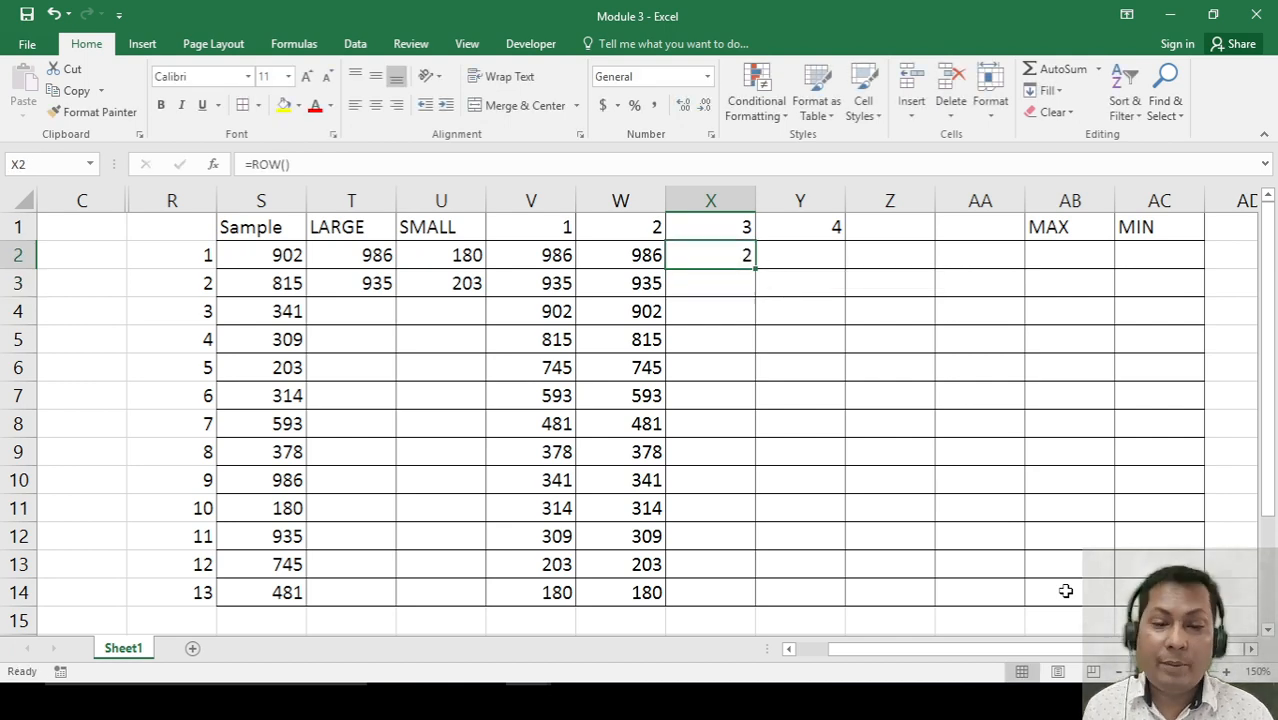
Copy the ROW formula from X2 down through X14 and select the filled range X2:X14.
key("ctrl+c")
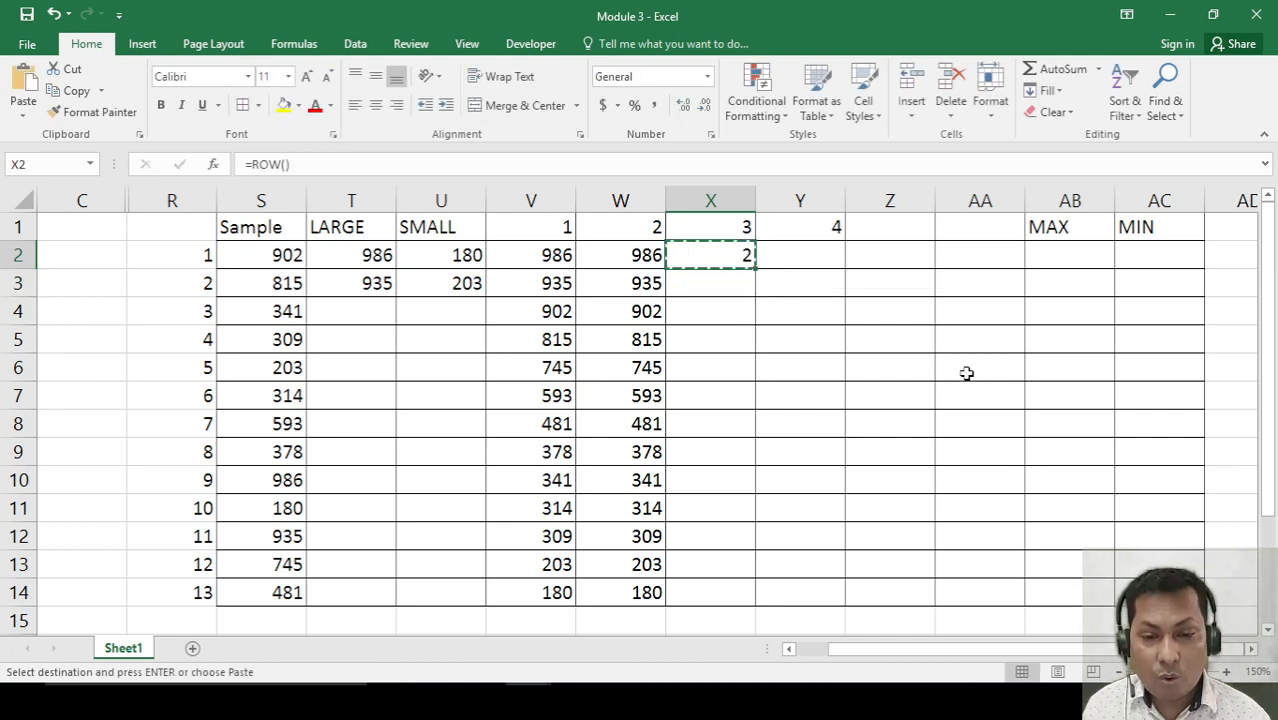
key("shift+Down")
key("shift+Down")
key("shift+Down")
key("shift+Down")
key("shift+Down")
key("shift+Down")
key("shift+Down")
key("shift+Down")
key("shift+Down")
key("shift+Down")
key("shift+Down")
key("shift+Down")
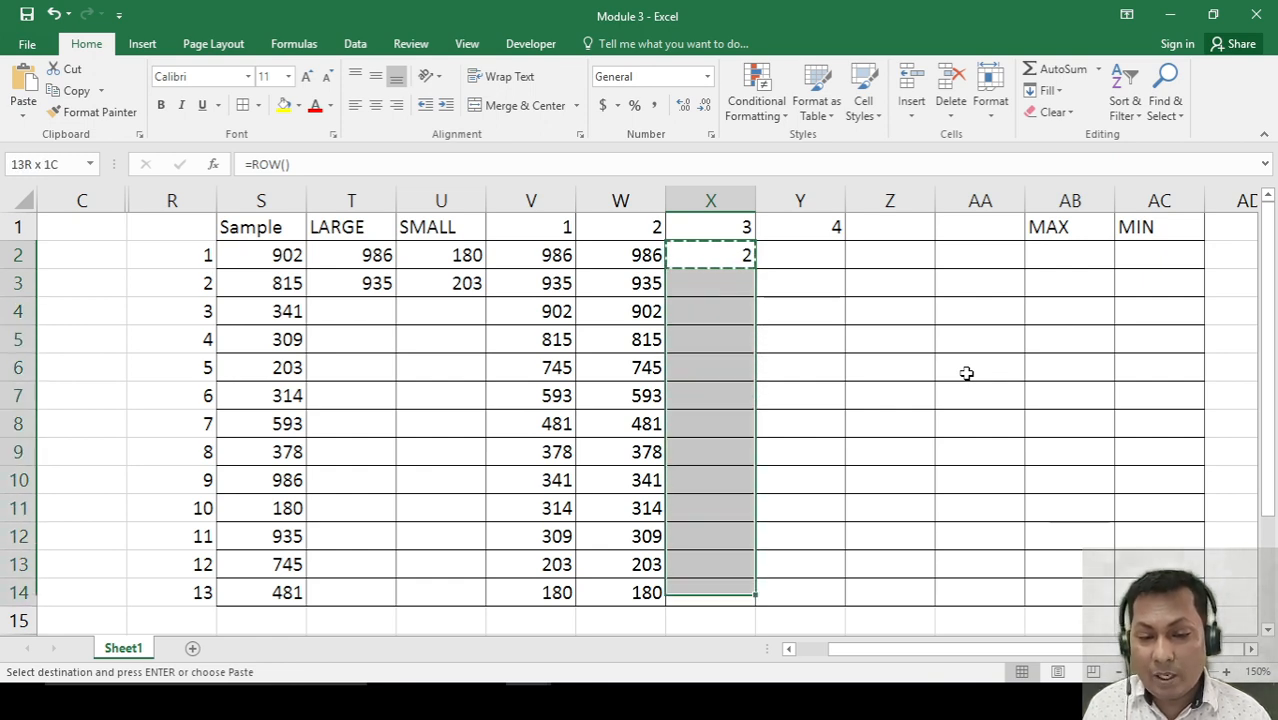
key("Return")
key("Down")
key("Up")
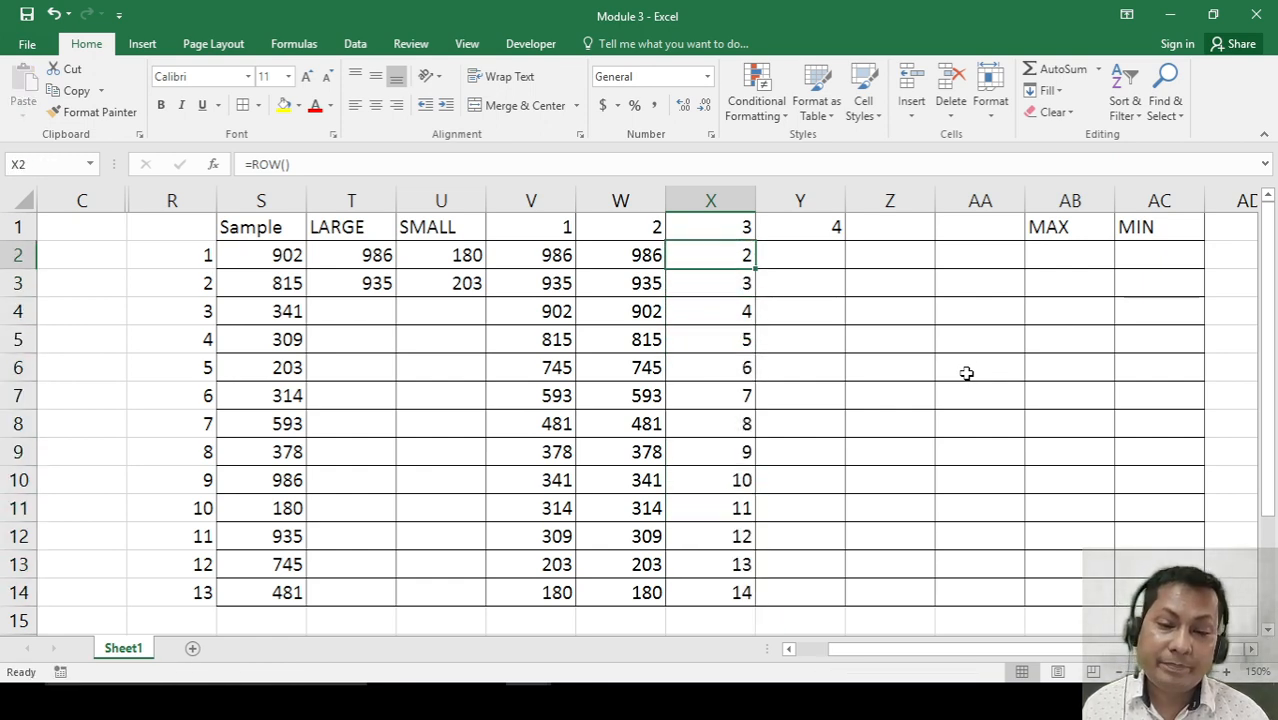
key("ctrl+shift+Down")
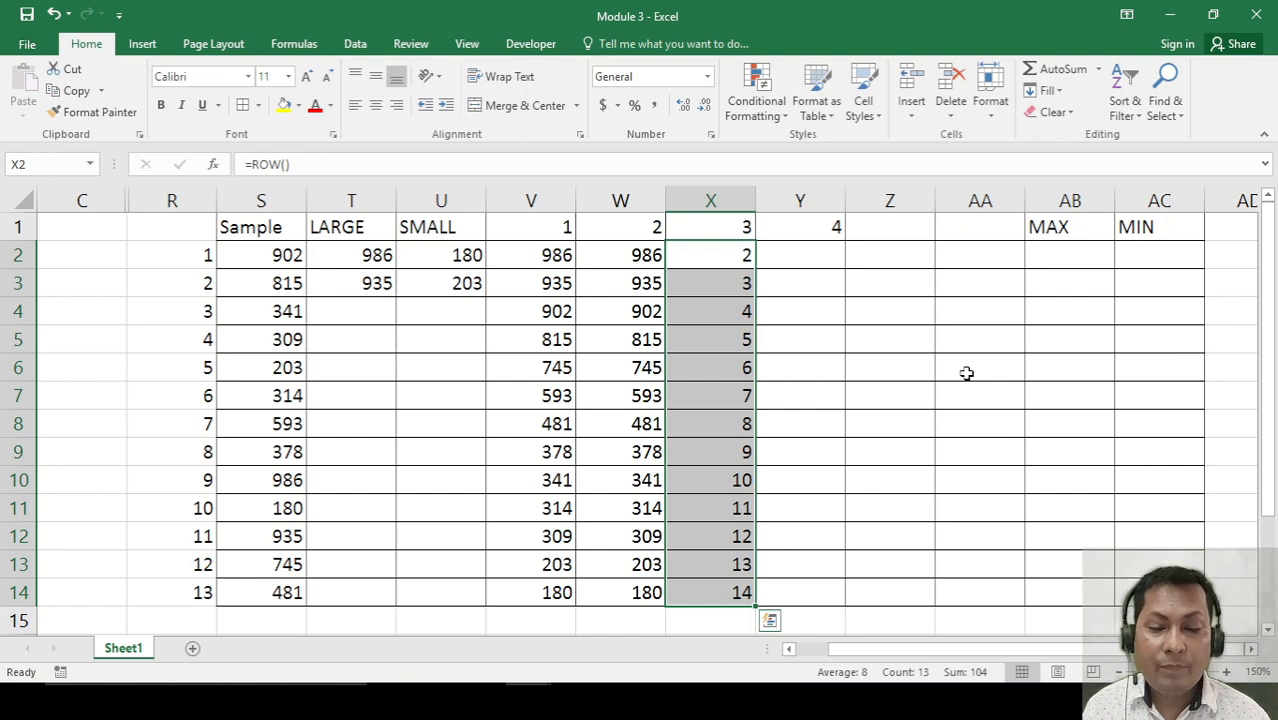
Change the formula in X2 to =ROW()-1.
key("Down")
key("Down")
key("Up")
key("Up")
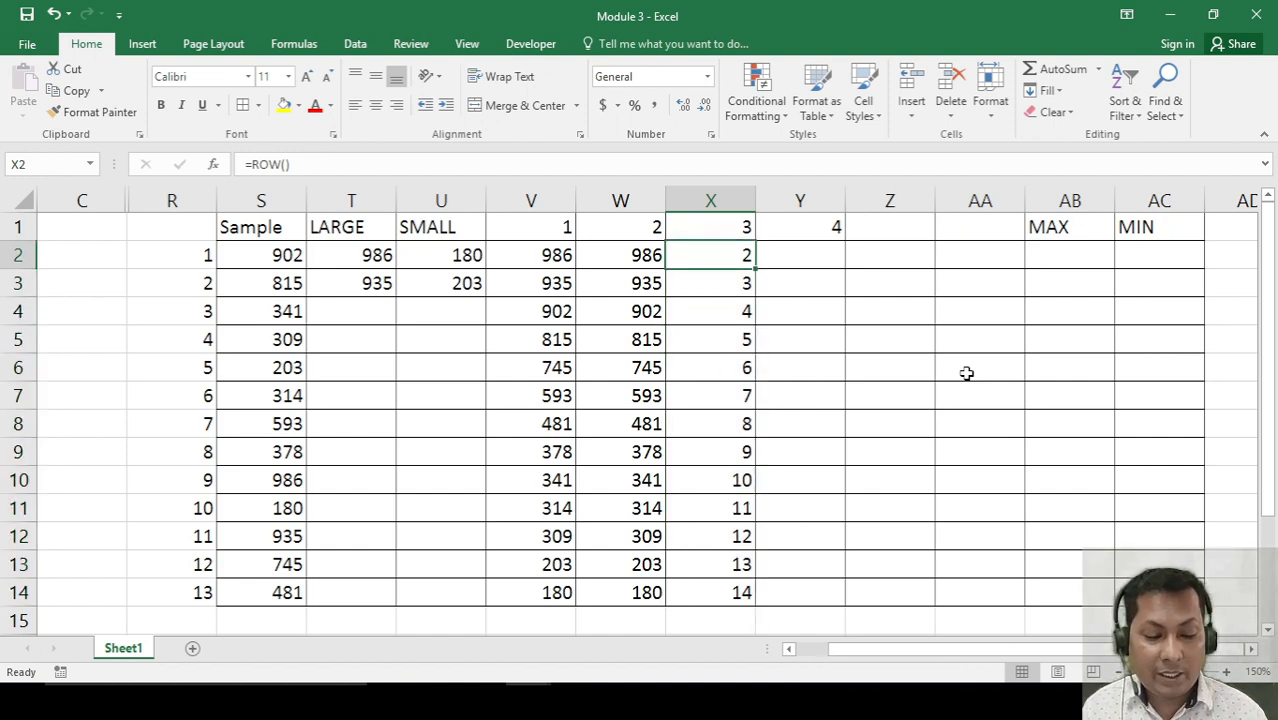
key("F2")
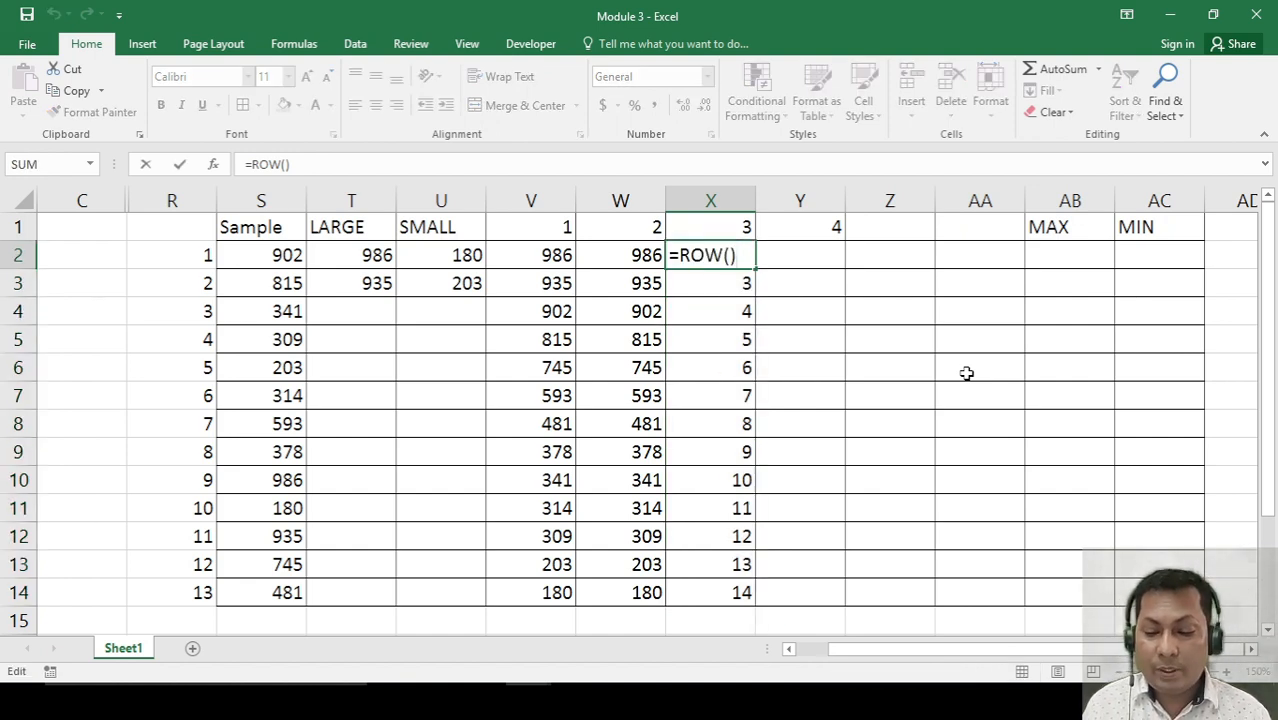
type("-1")
key("ctrl+Return")
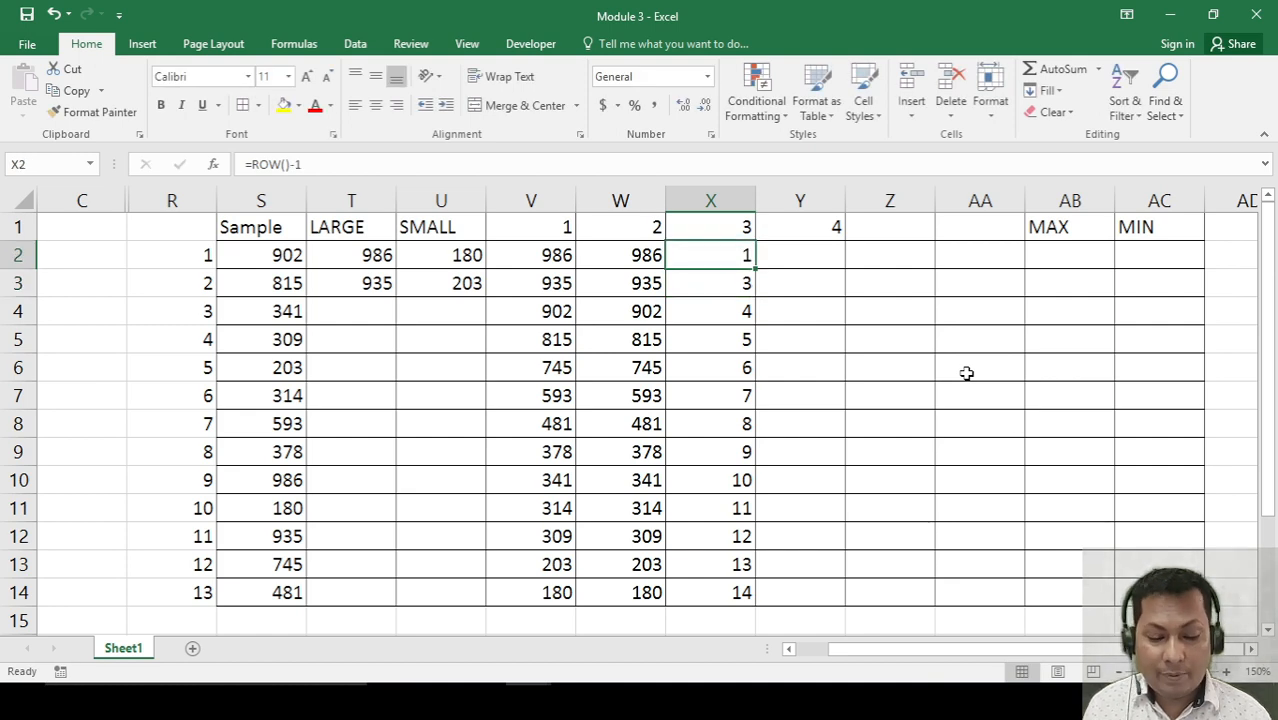
Copy the revised ROW formula from X2 down through X14.
key("ctrl+c")
key("ctrl+shift+Down")
key("Return")
Review the row-based rank numbers down column X and examine the formula text in X2 without changing it.
key("Down")
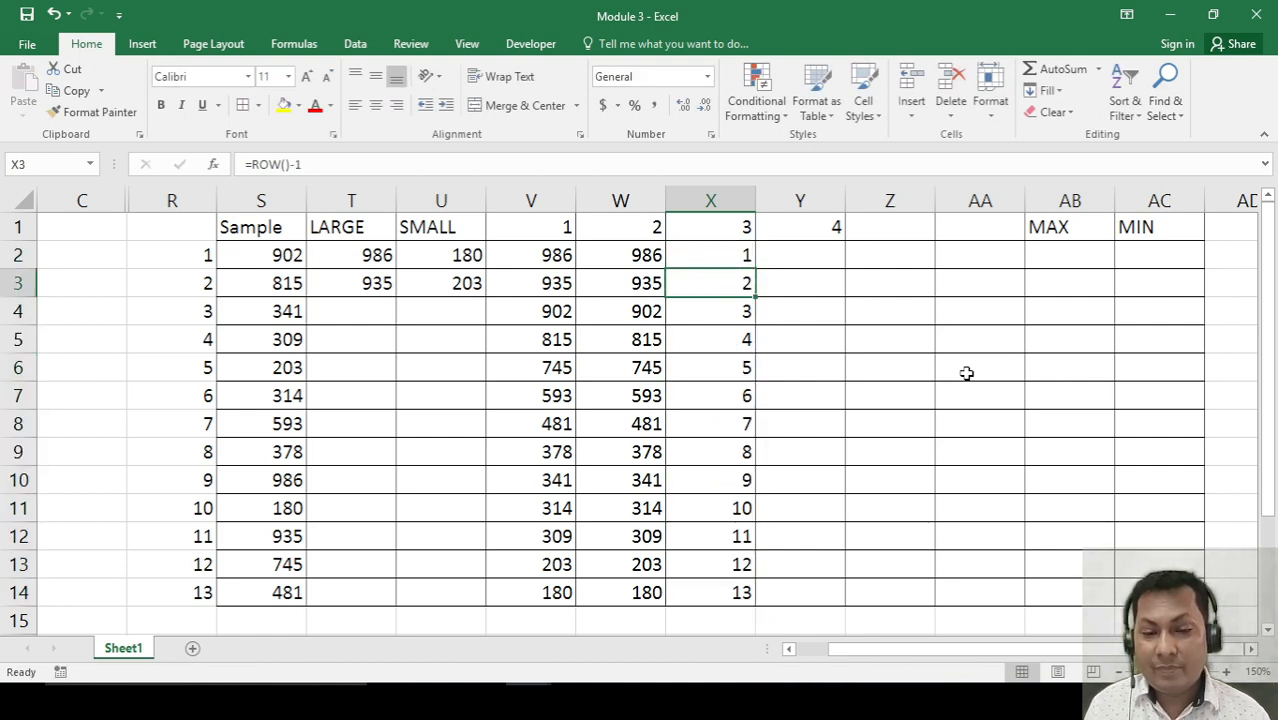
key("Down")
key("Down")
key("Down")
key("Down")
key("Down")
key("Down")
key("Down")
key("Down")
key("Down")
key("Down")
key("Down")
key("Down")
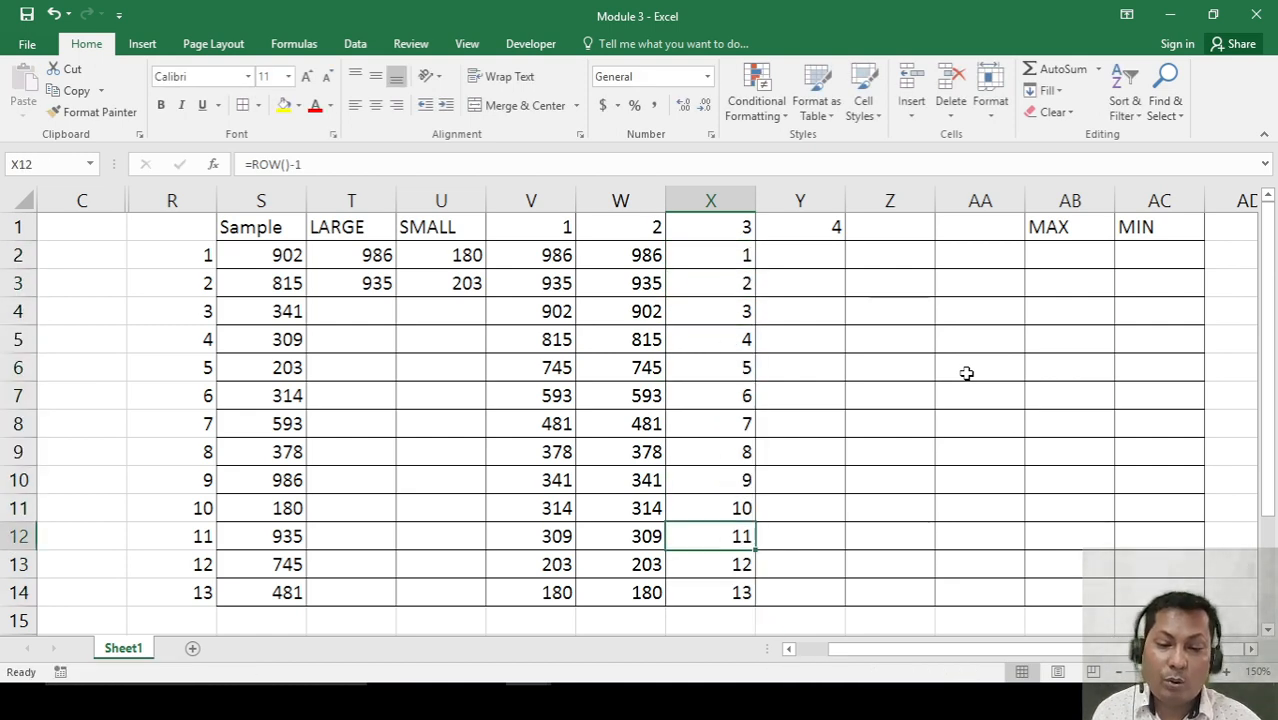
key("Up")
key("Up")
key("Up")
key("Up")
key("Up")
key("Up")
key("Up")
key("Up")
key("Up")
key("Up")
key("Up")
key("Up")
key("Up")
key("Up")
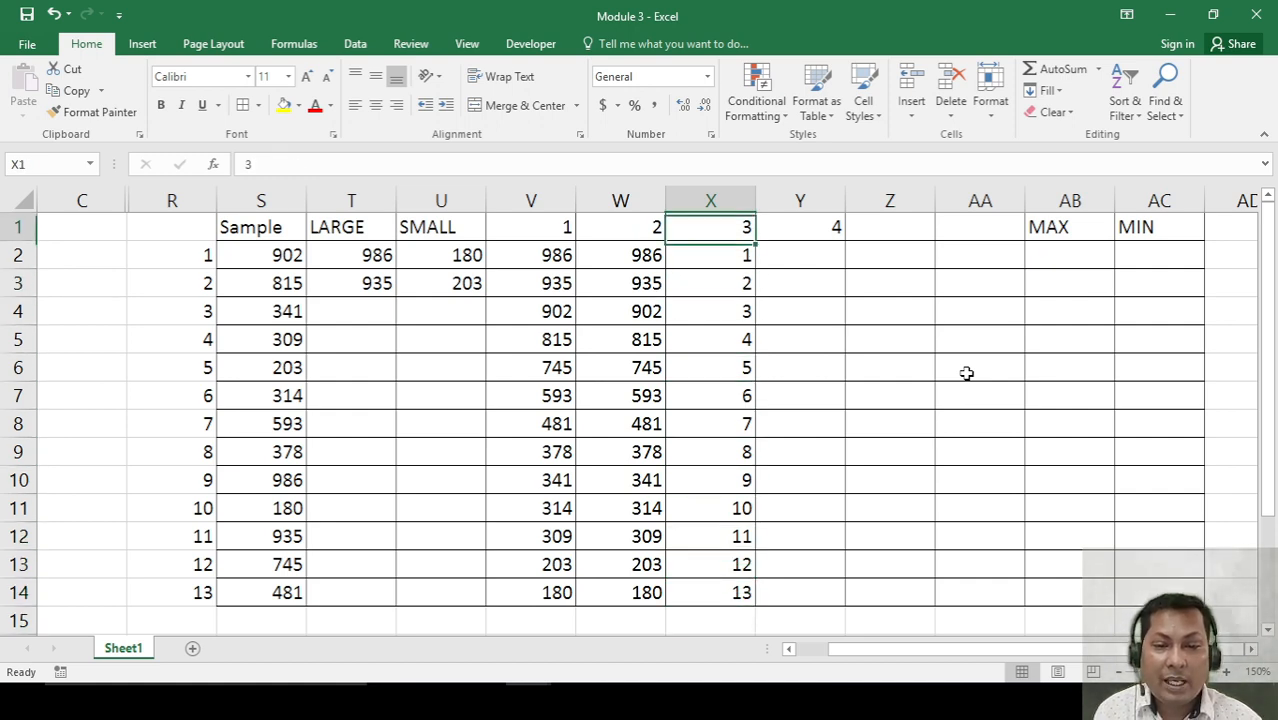
key("Down")
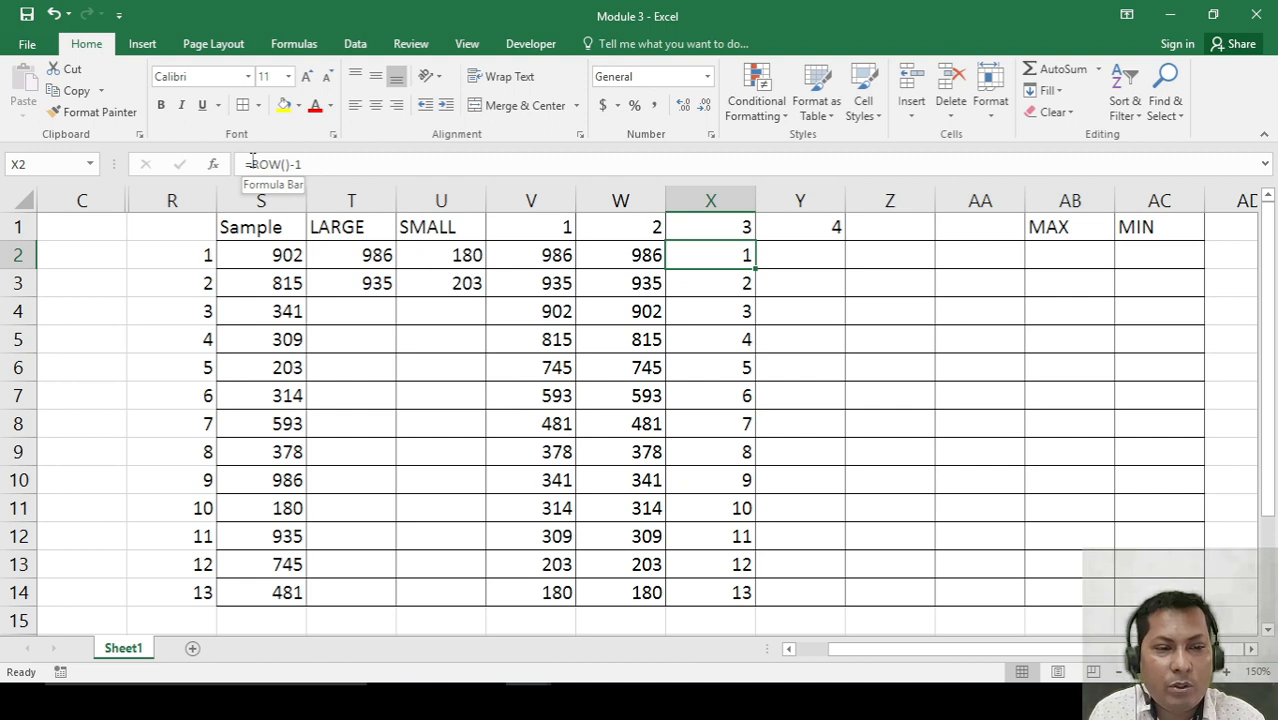
left_click_drag(245, 163, 308, 170)
left_click(333, 169)
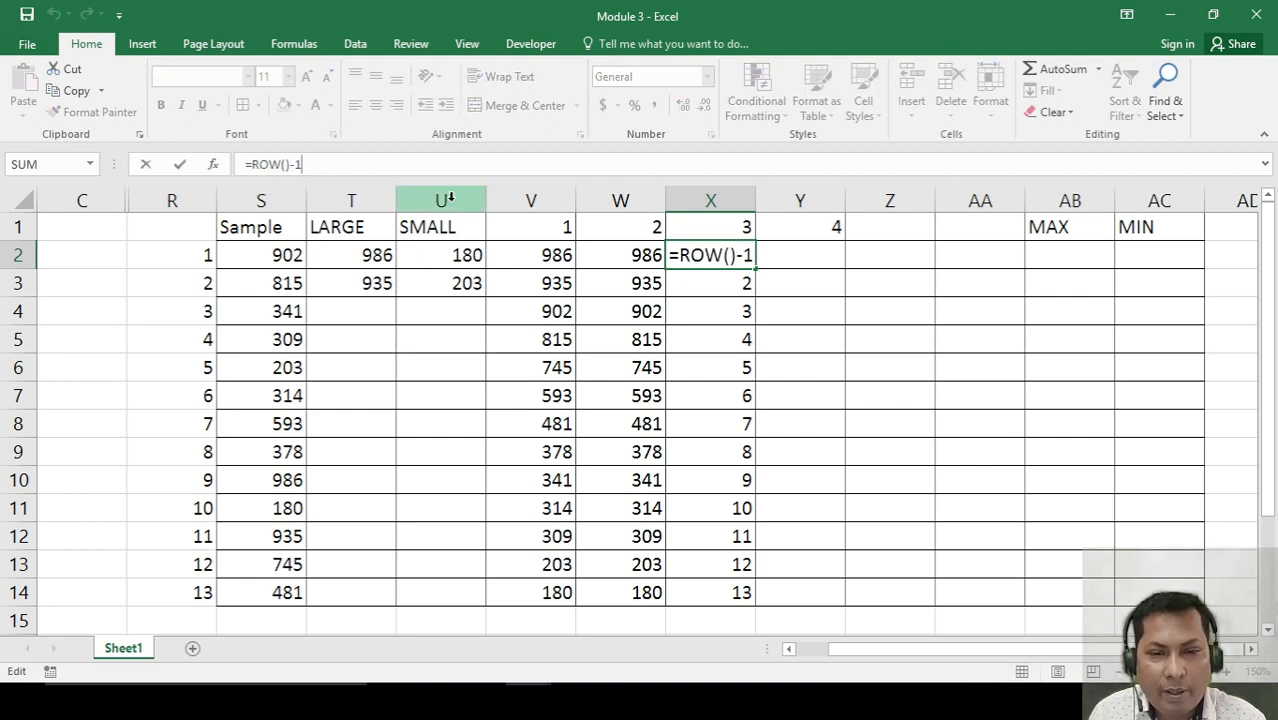
key("ctrl+Return")
Build a LARGE formula in Y2 with the absolute sample range $S$2:$S$14 as array and ROW() for the rank argument.
left_click(817, 263)
type("=")
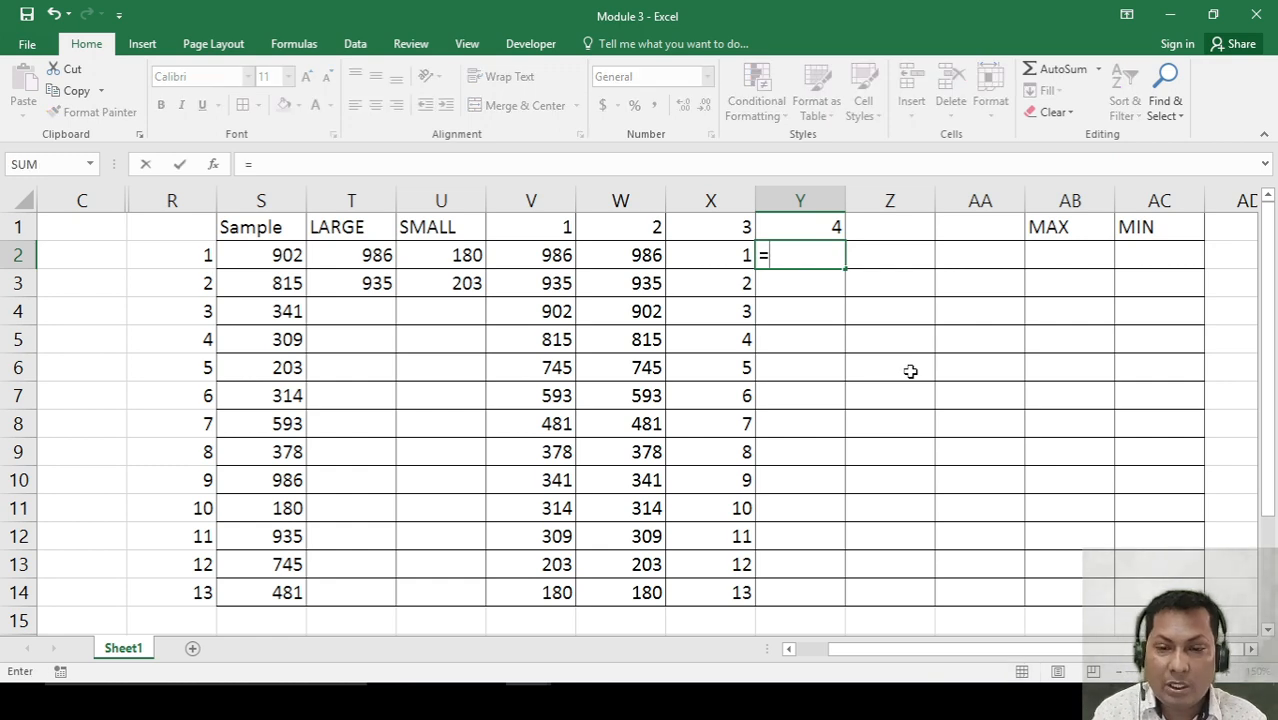
type("lar")
key("Tab")
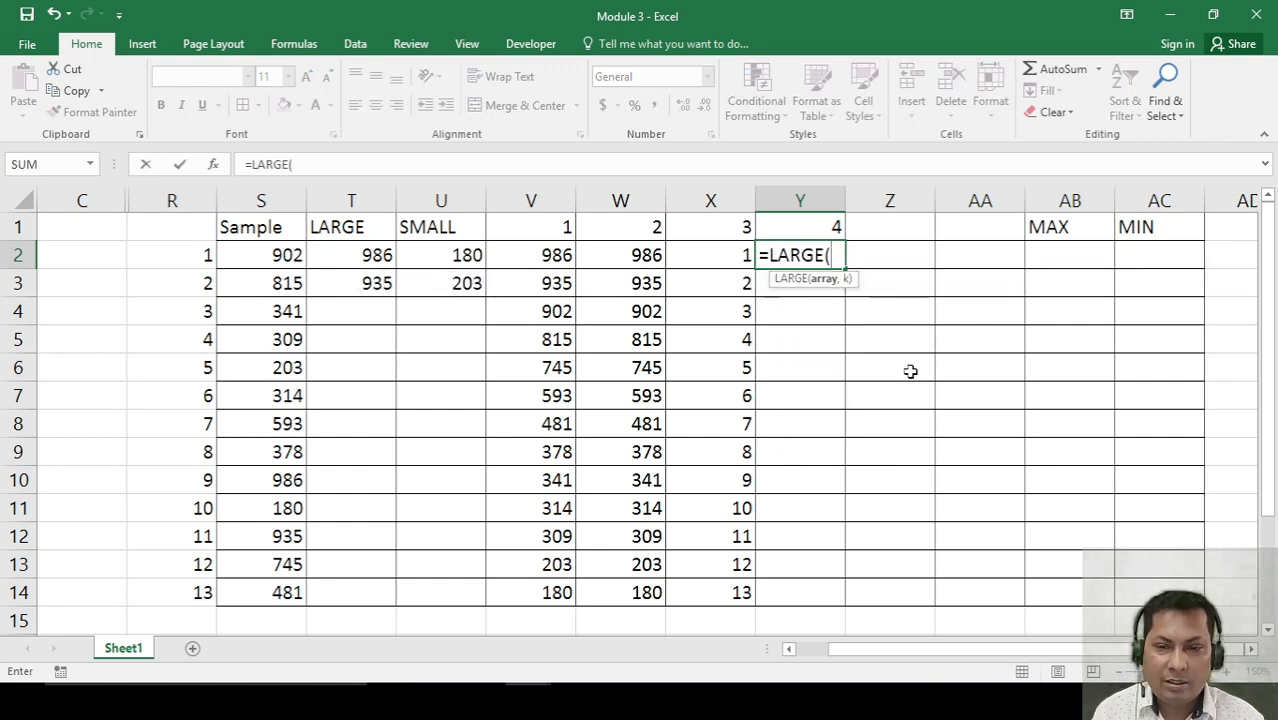
key("Left")
key("Left")
key("Left")
key("Left")
key("Left")
key("Left")
key("ctrl+shift+Down")
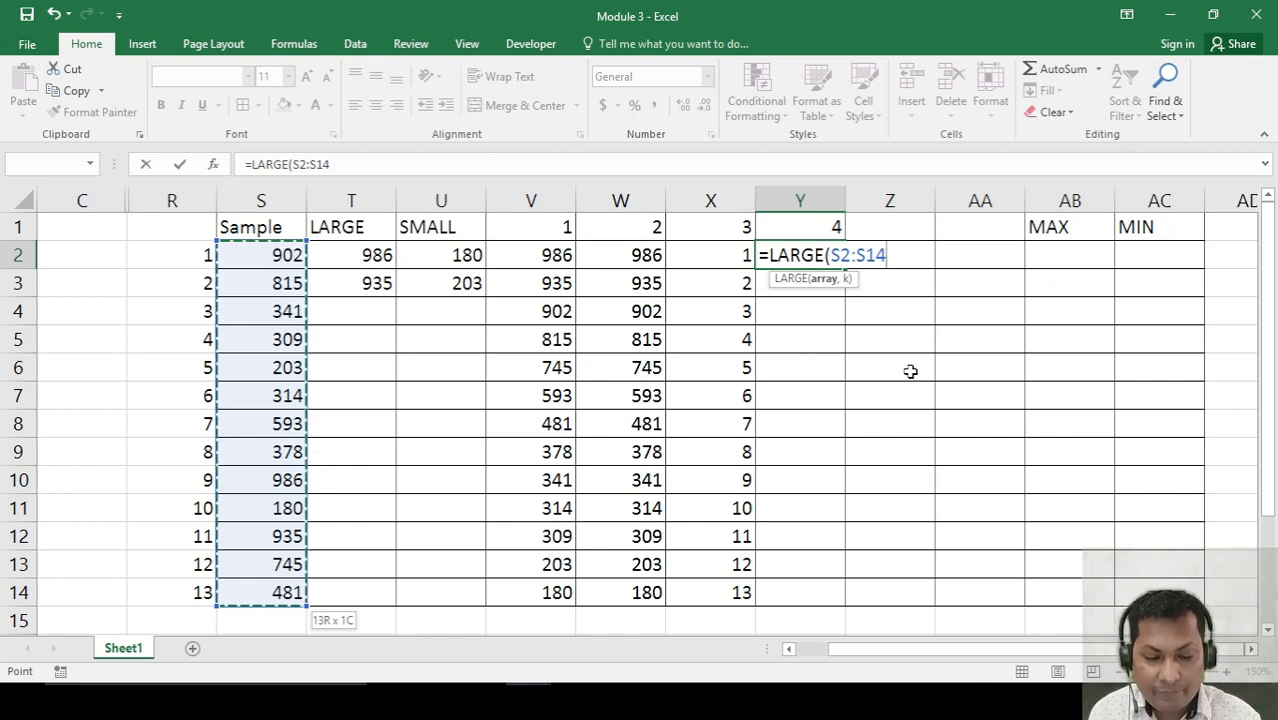
key("F4")
type(",")
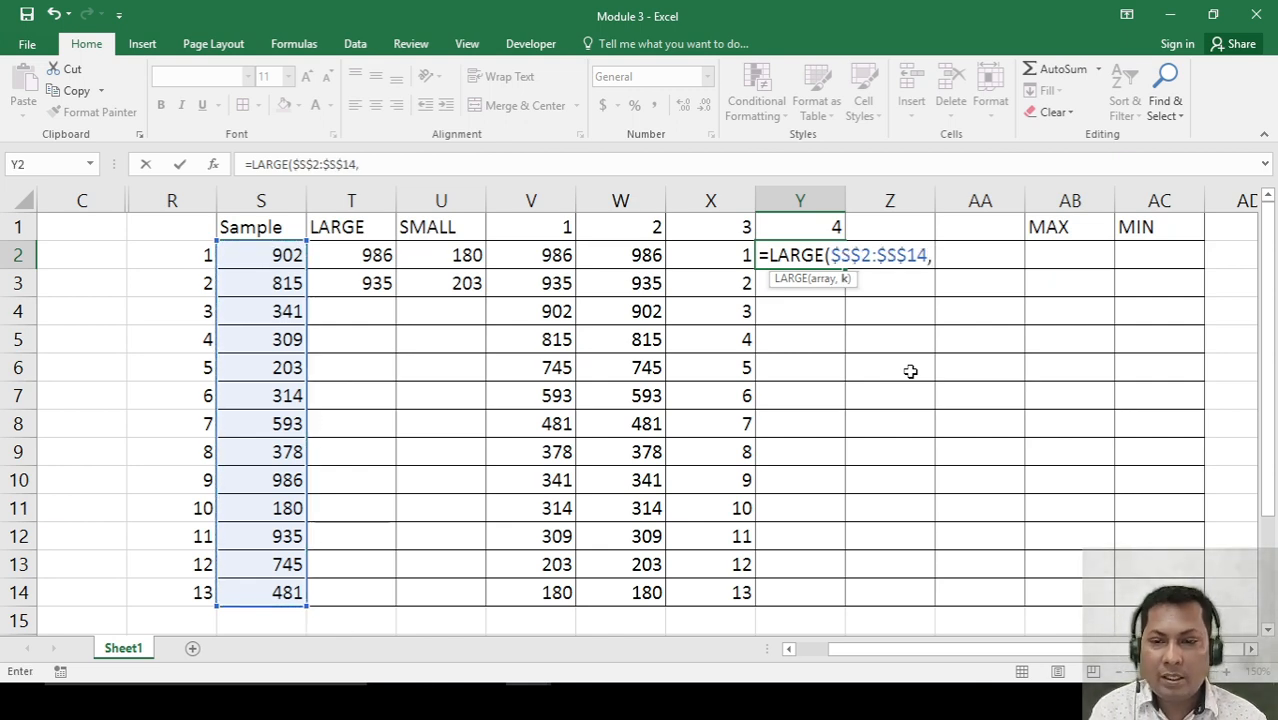
type("row()")
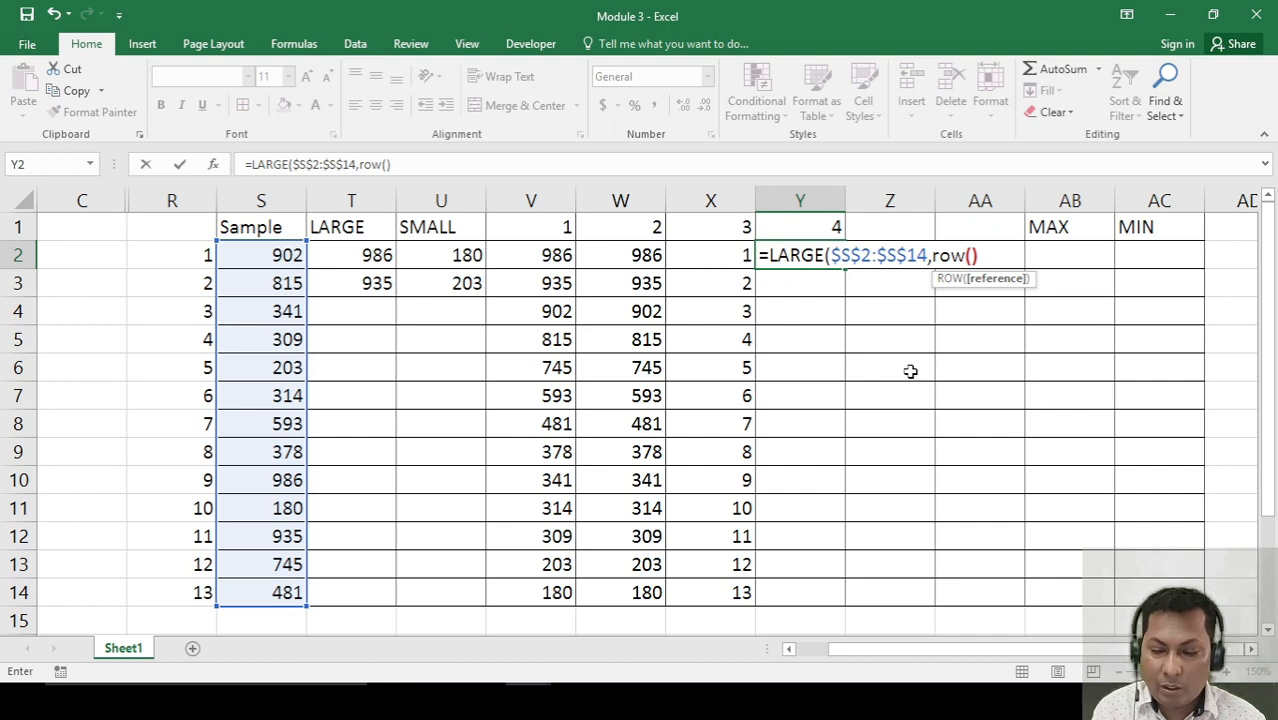
Complete the LARGE formula in Y2 with ROW()-1 as its k argument and fill it down to Y14.
type("-1)")
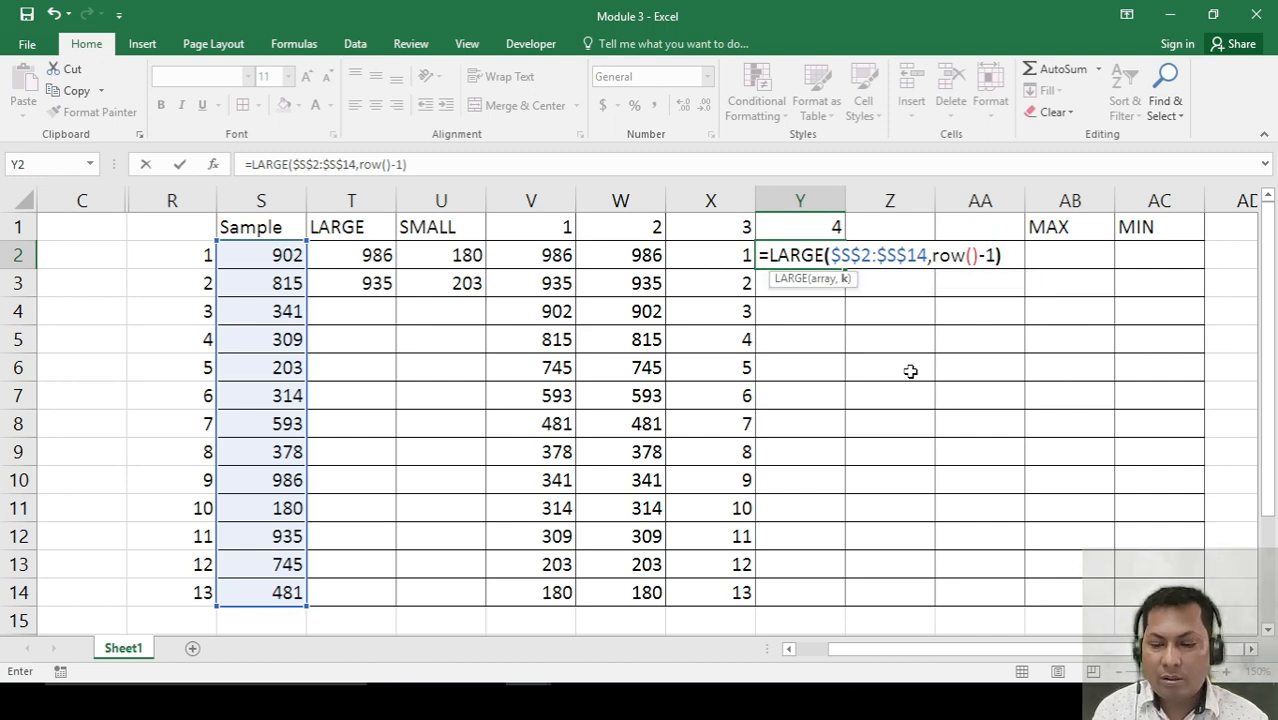
key("Return")
key("Left")
key("ctrl+Down")
key("Right")
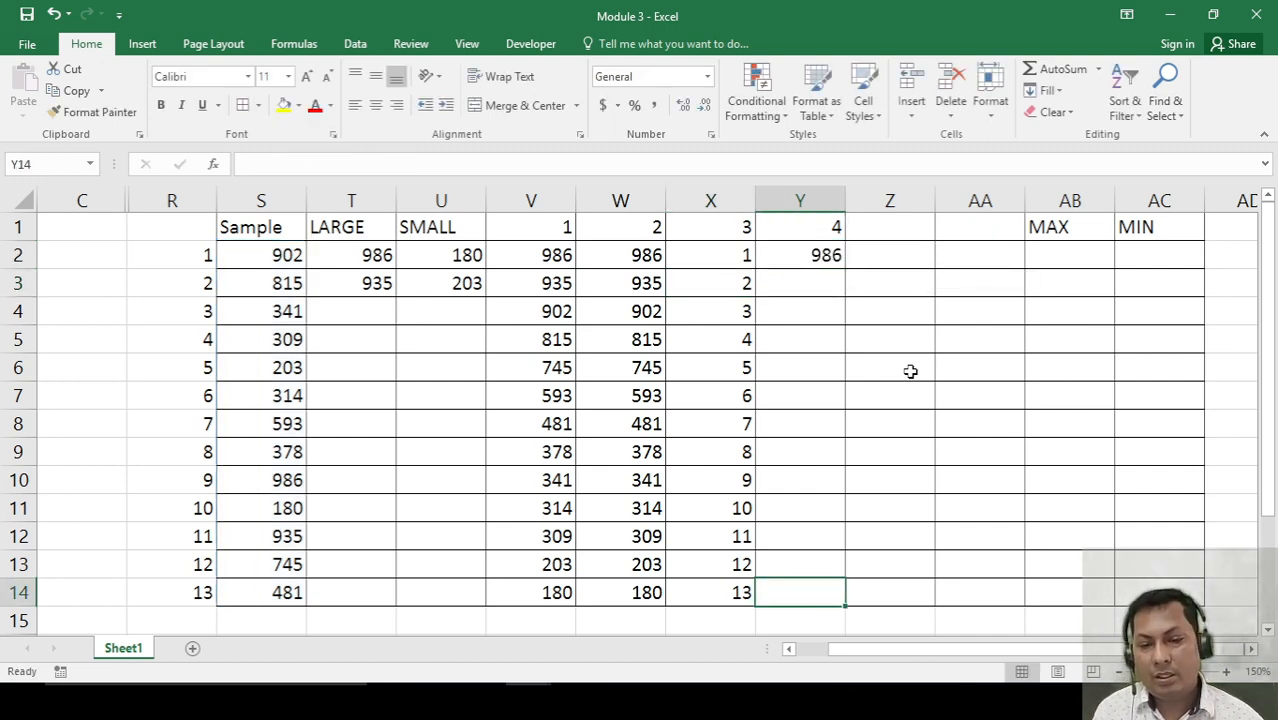
key("ctrl+shift+Up")
key("ctrl+d")
key("Down")
key("Up")
key("Up")
key("Up")
key("Up")
key("Up")
key("Up")
key("Up")
key("Up")
key("Up")
key("Up")
key("Up")
key("Up")
key("Up")
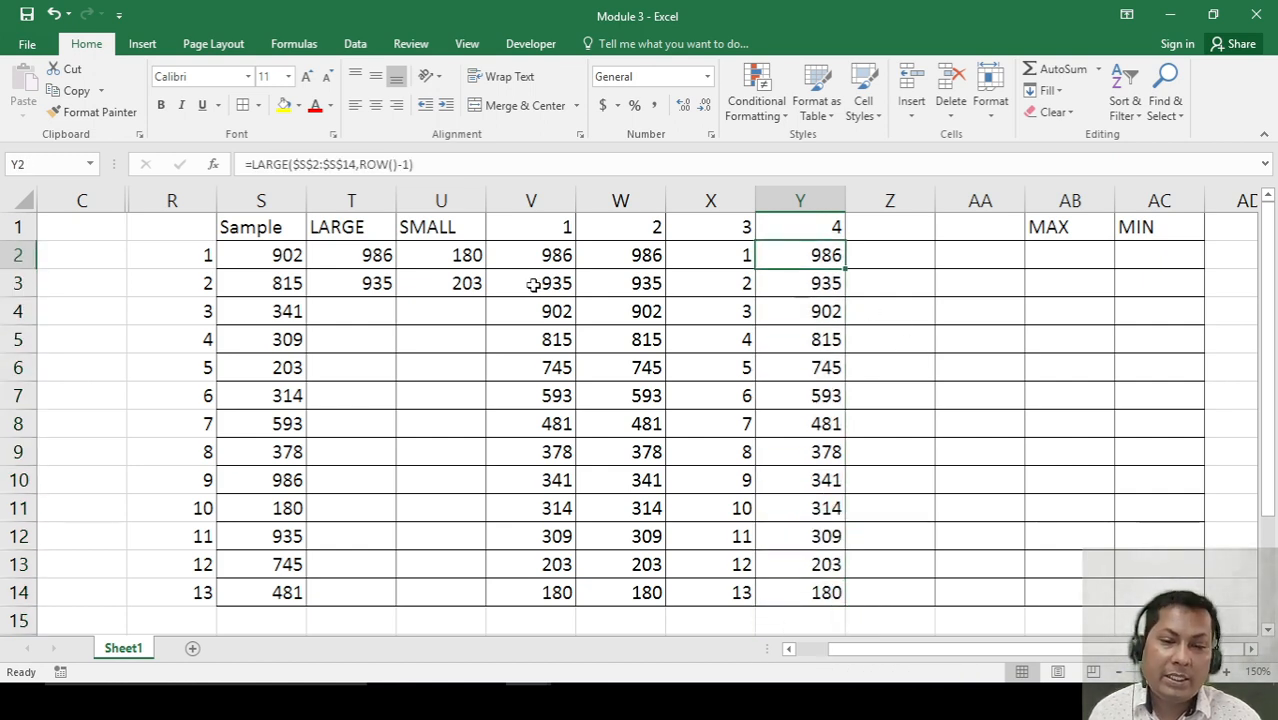
Clear the rank numbers in R4:R9 to test whether the formulas in columns V to Y depend on them.
left_click_drag(208, 308, 210, 452)
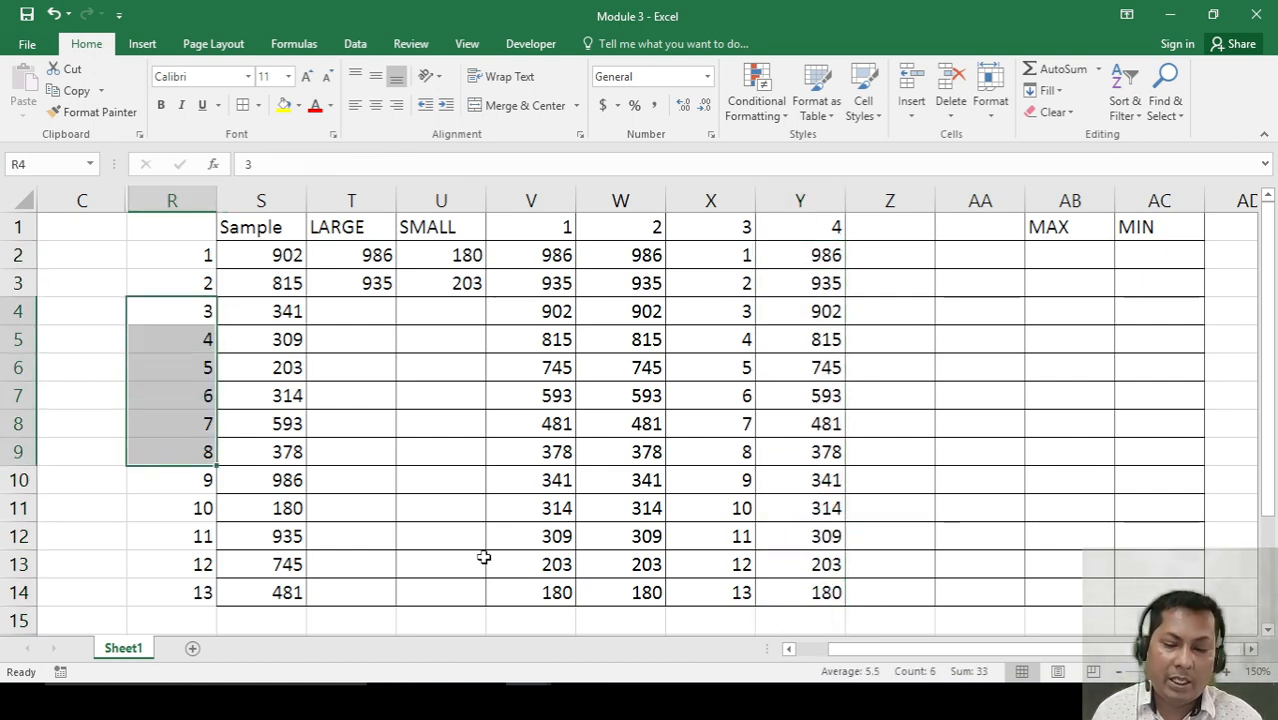
key("Delete")
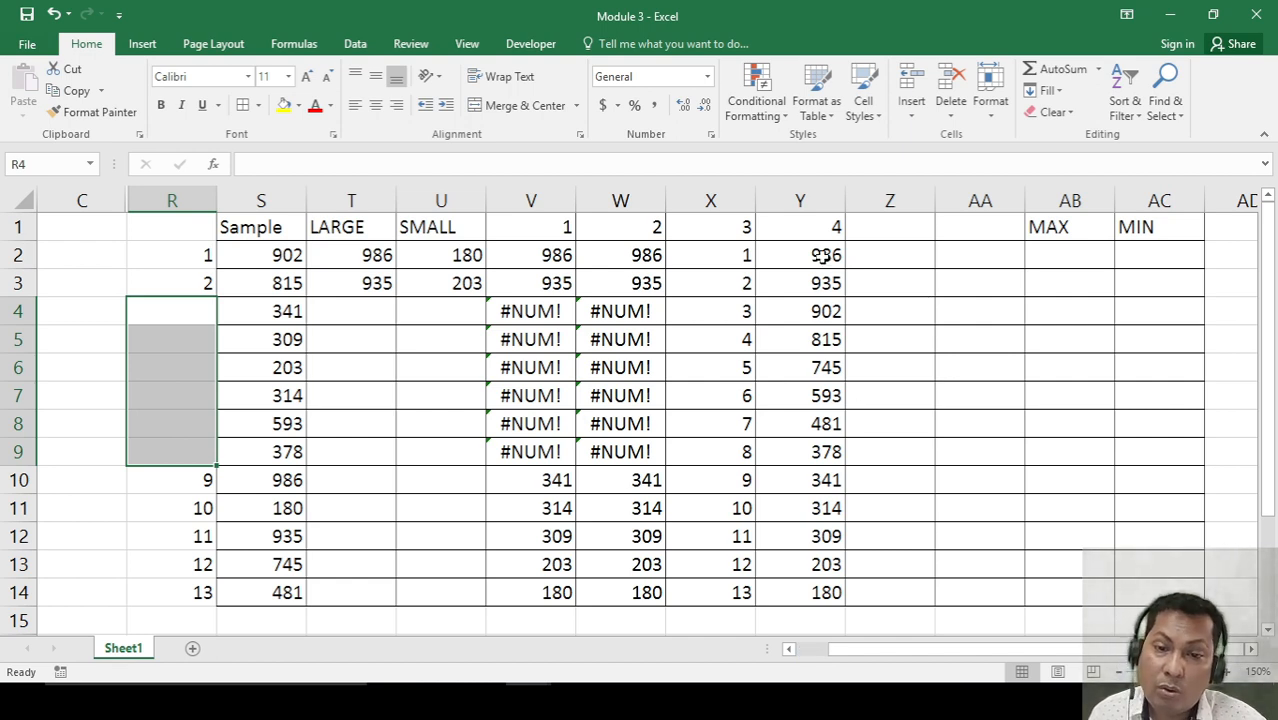
left_click(818, 199)
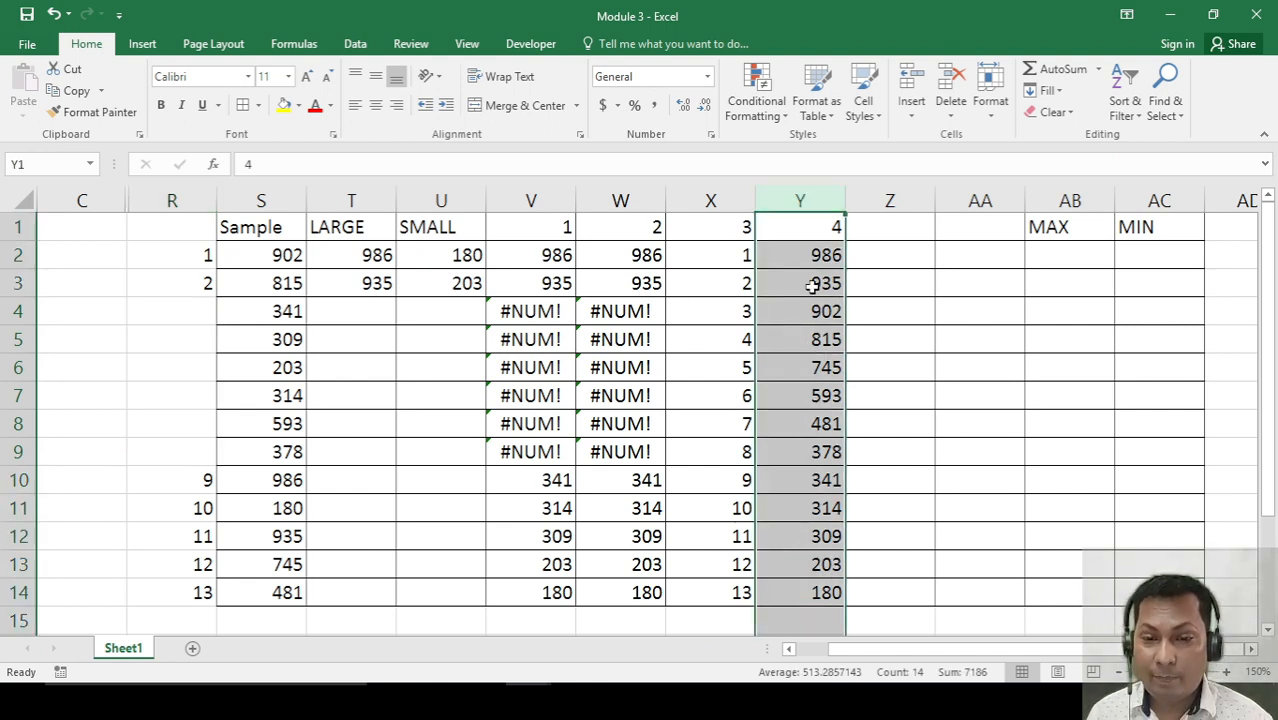
left_click(813, 286)
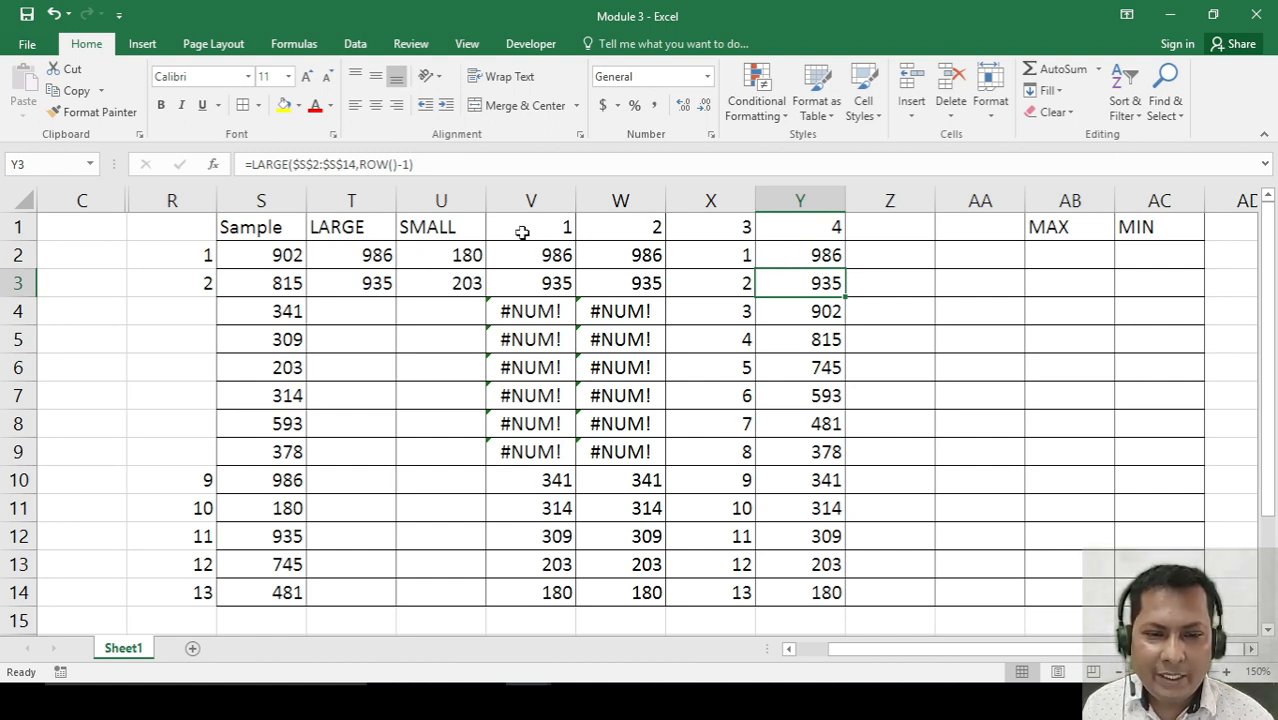
Try hiding columns V to Y, and undo both the hiding and the clearing of R4:R9.
left_click_drag(519, 228, 803, 230)
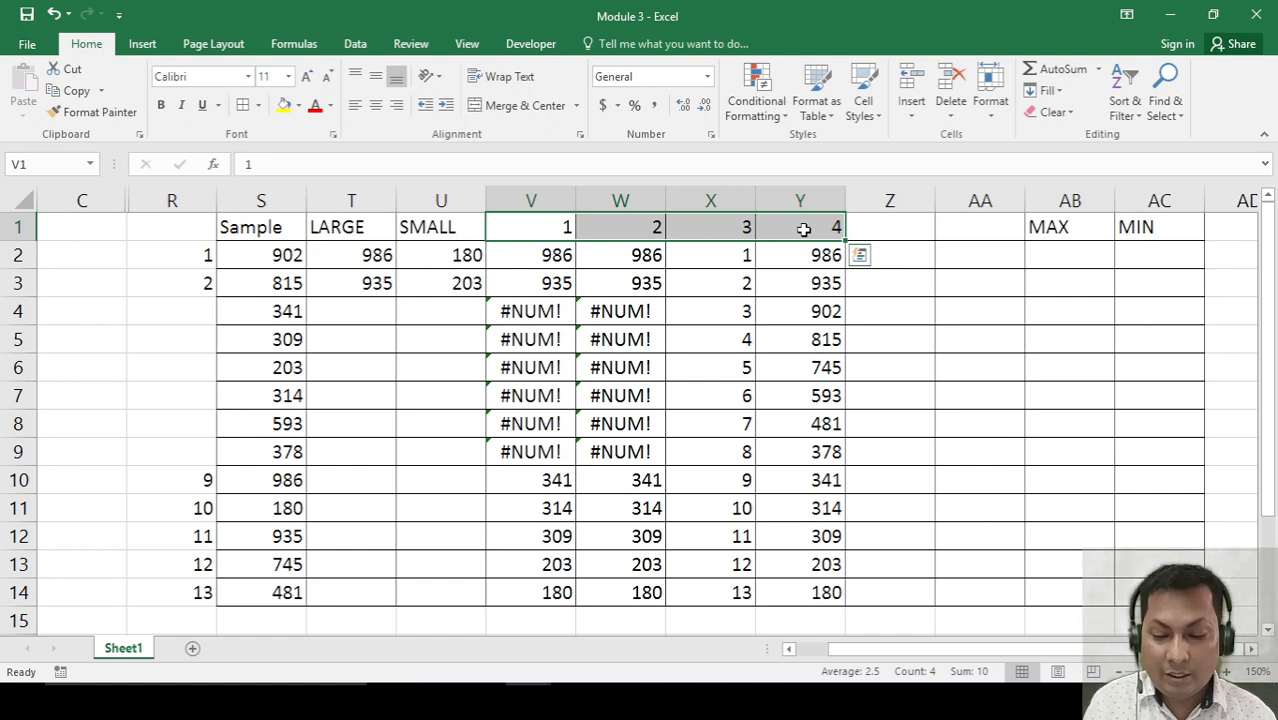
key("ctrl+0")
key("Right")
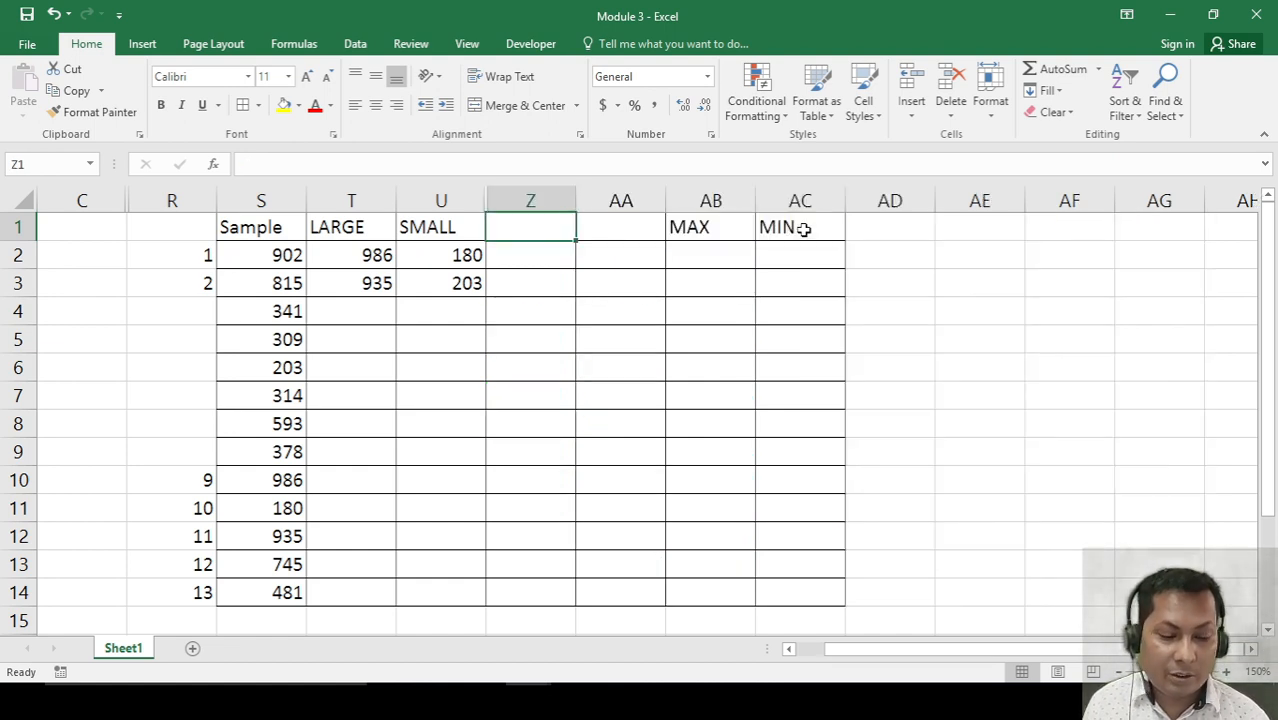
key("ctrl+z")
key("ctrl+z")
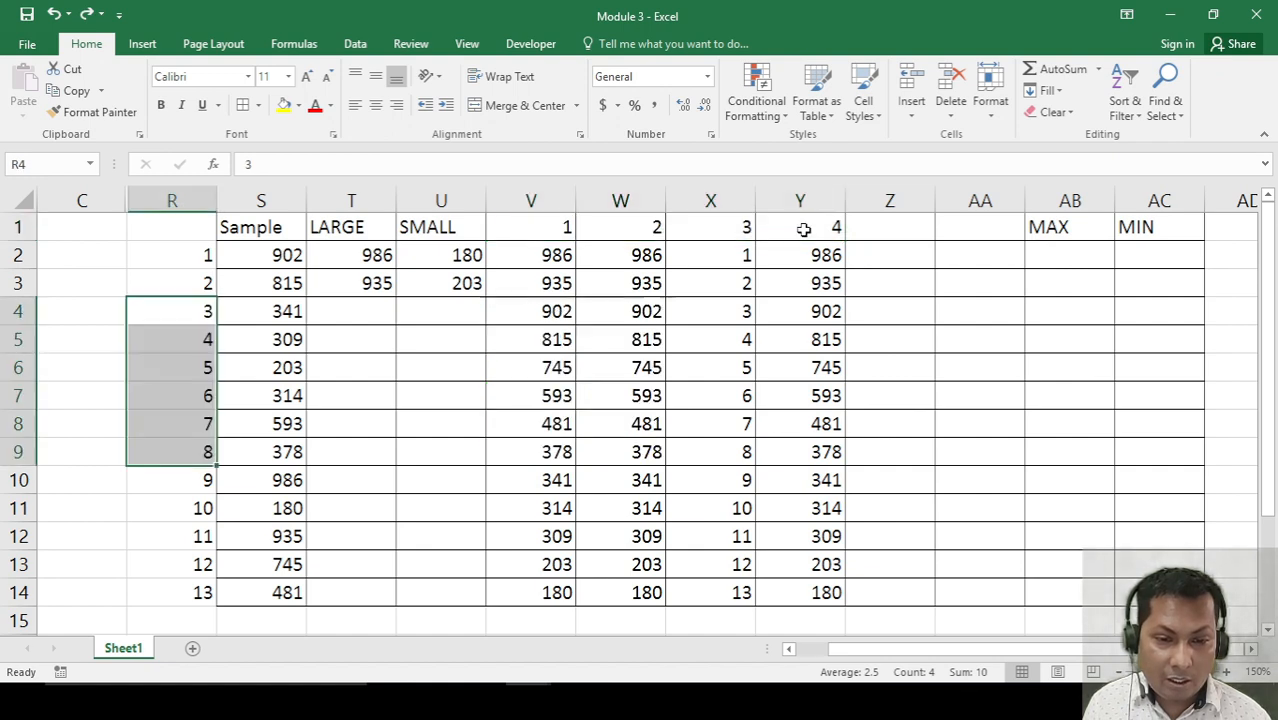
Hide columns V through Y, which hold the numbered LARGE examples.
left_click_drag(556, 312, 645, 396)
left_click(560, 228)
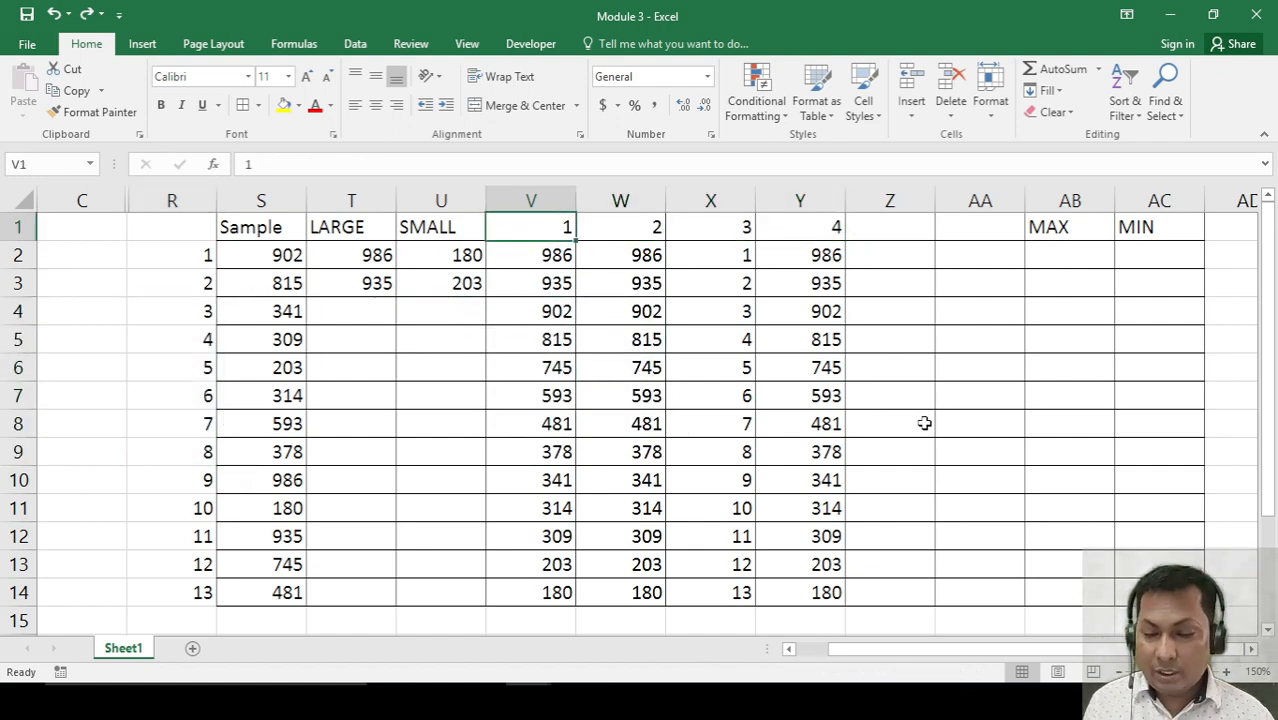
key("shift+Right")
key("shift+Right")
key("shift+Right")
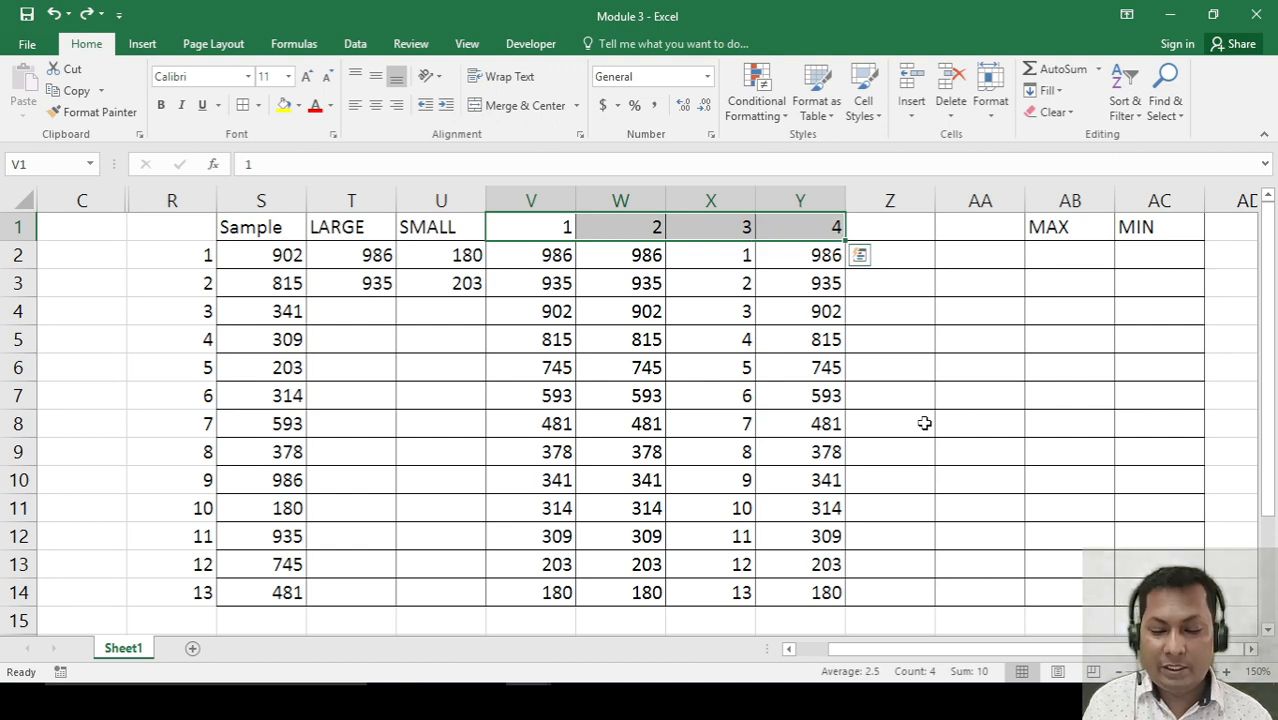
key("ctrl+0")
key("Right")
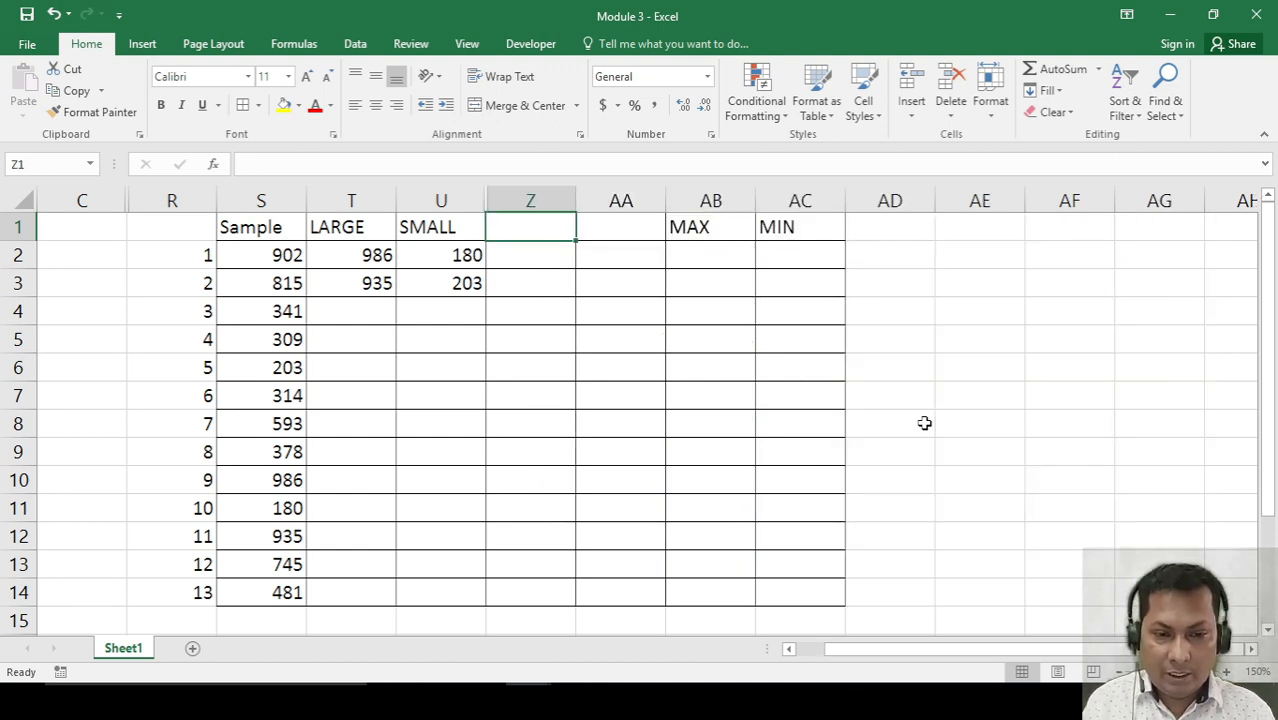
Enter the header "Small 1" in cell Z1.
type("Saa")
key("BackSpace")
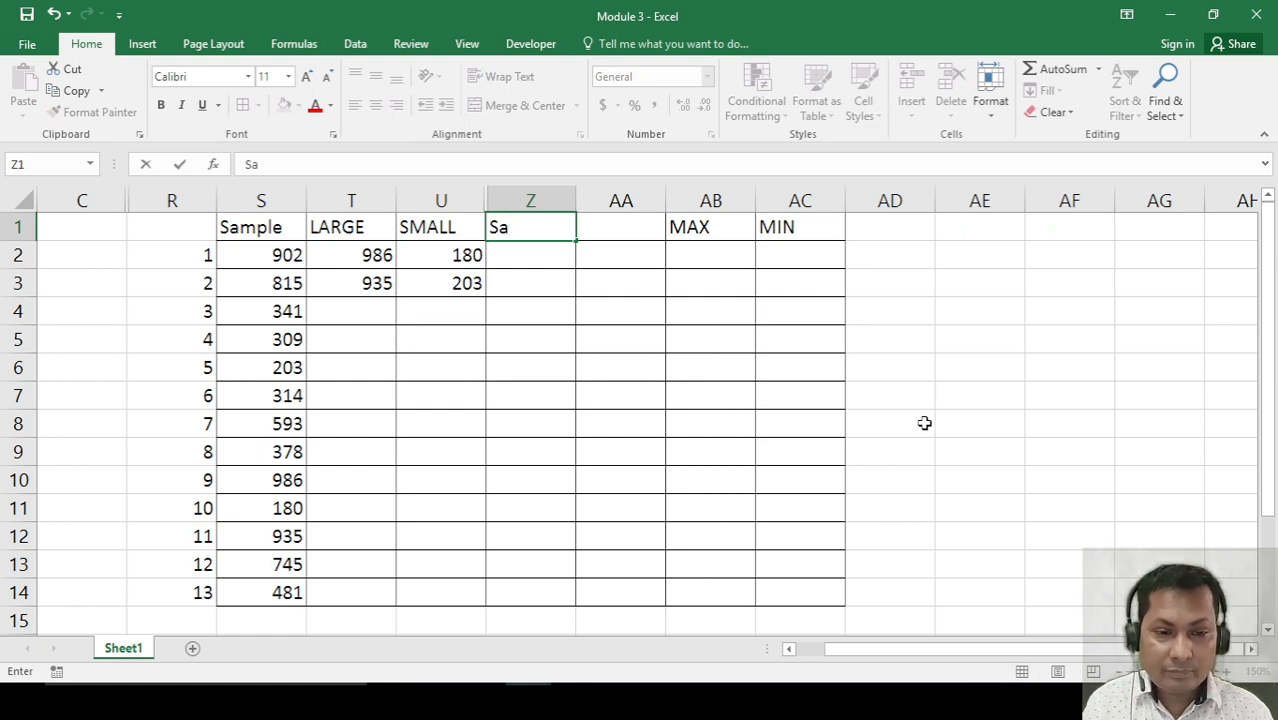
key("BackSpace")
type("mall")
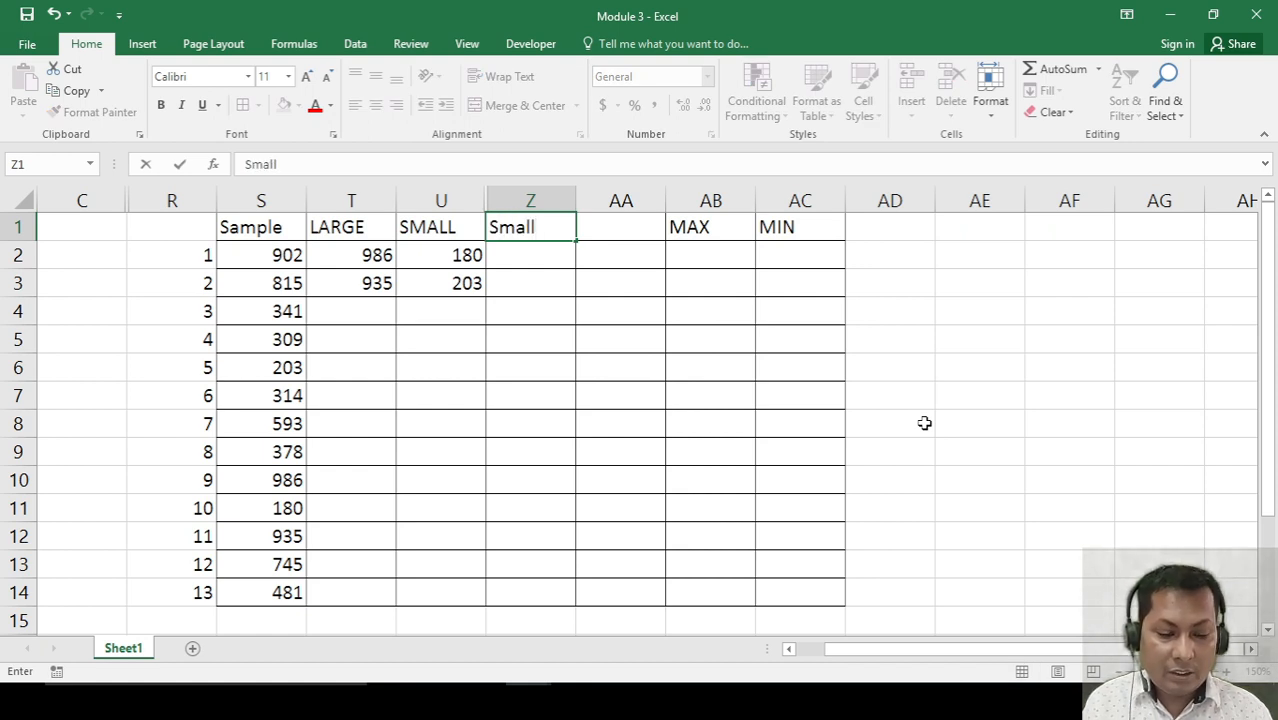
type(" 1")
key("Return")
Insert two new columns before column AA.
key("Right")
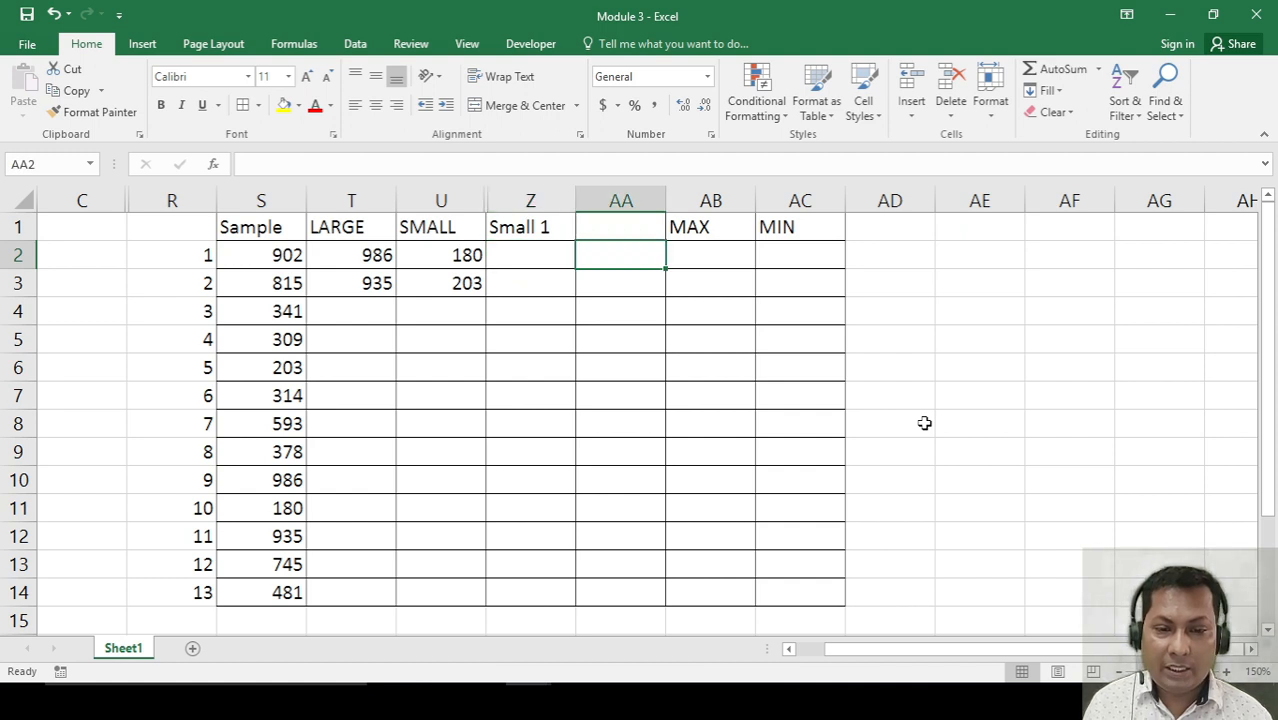
key("ctrl+space")
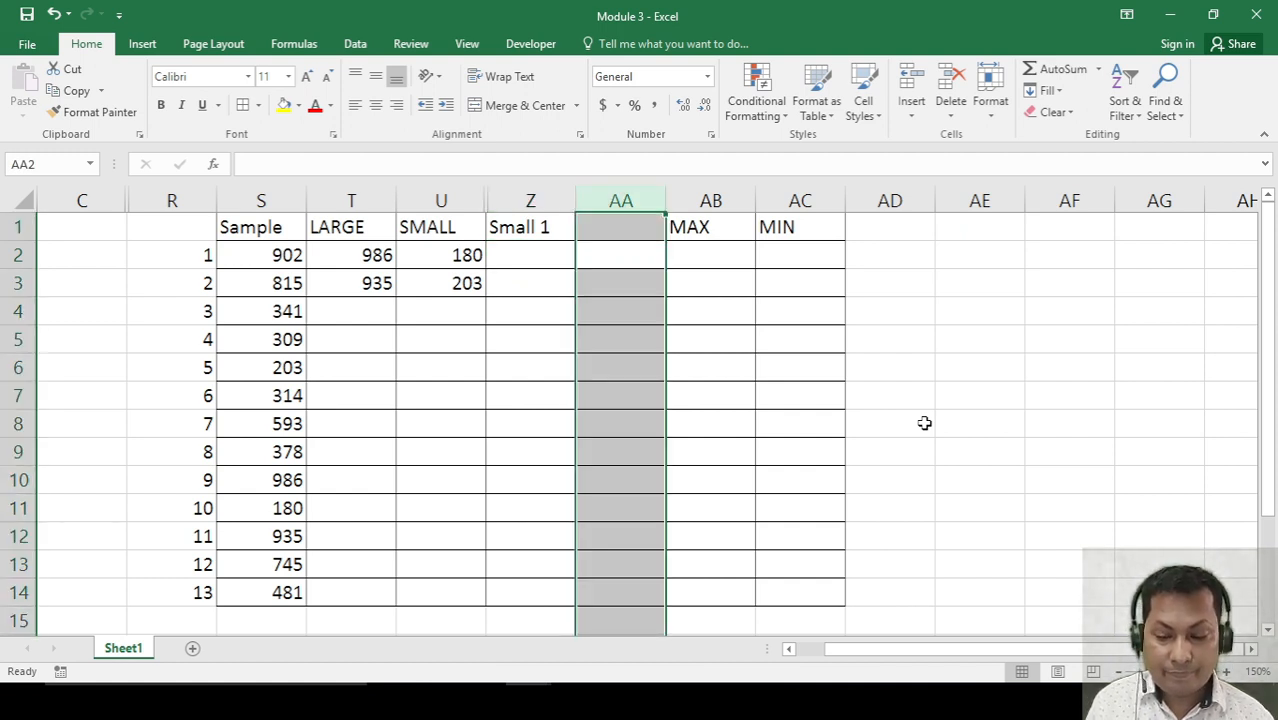
key("ctrl+shift+plus")
key("ctrl+shift+plus")
key("Left")
key("Right")
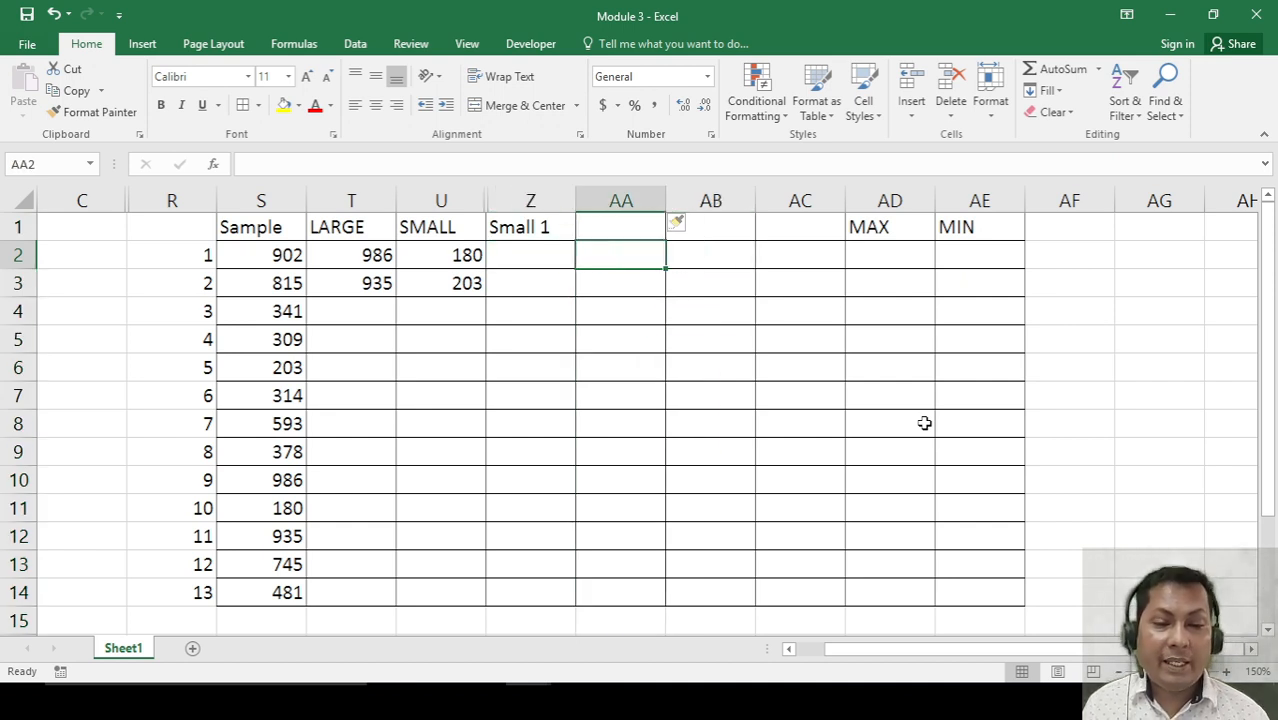
Extend the "Small 1" header as a series from Z1 across to AB1.
key("Left")
key("Up")
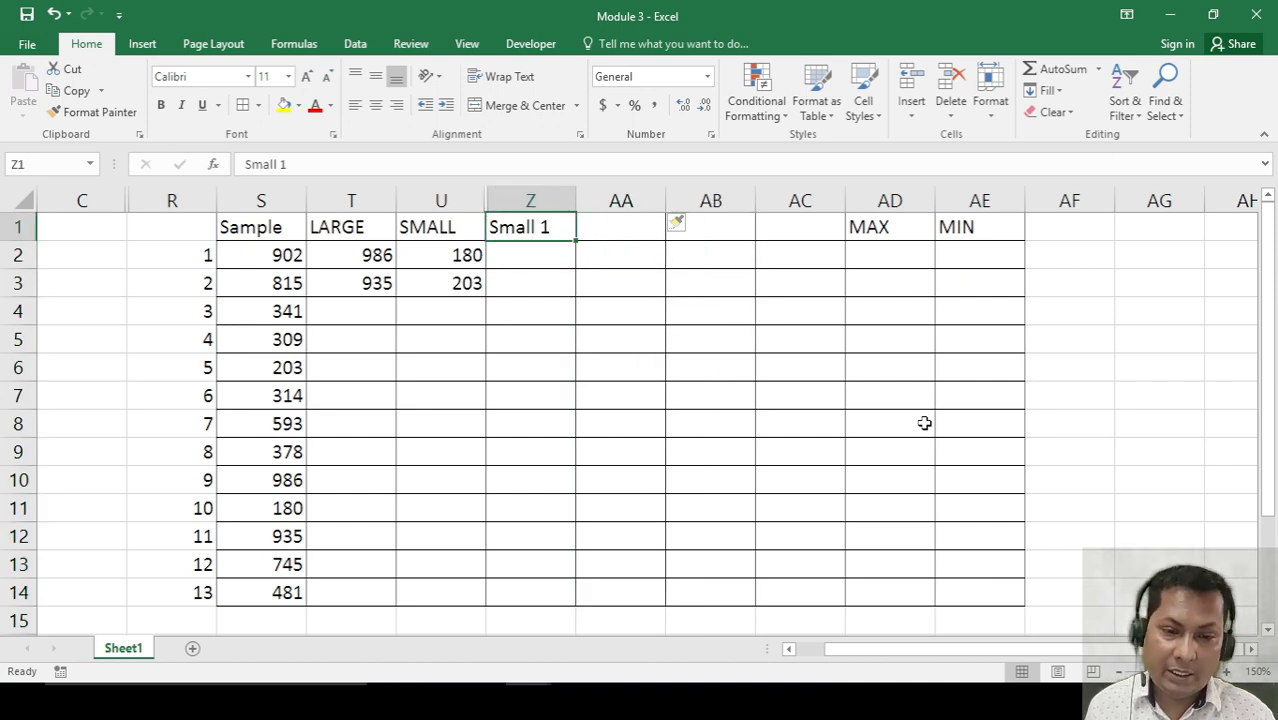
left_click_drag(580, 237, 730, 254)
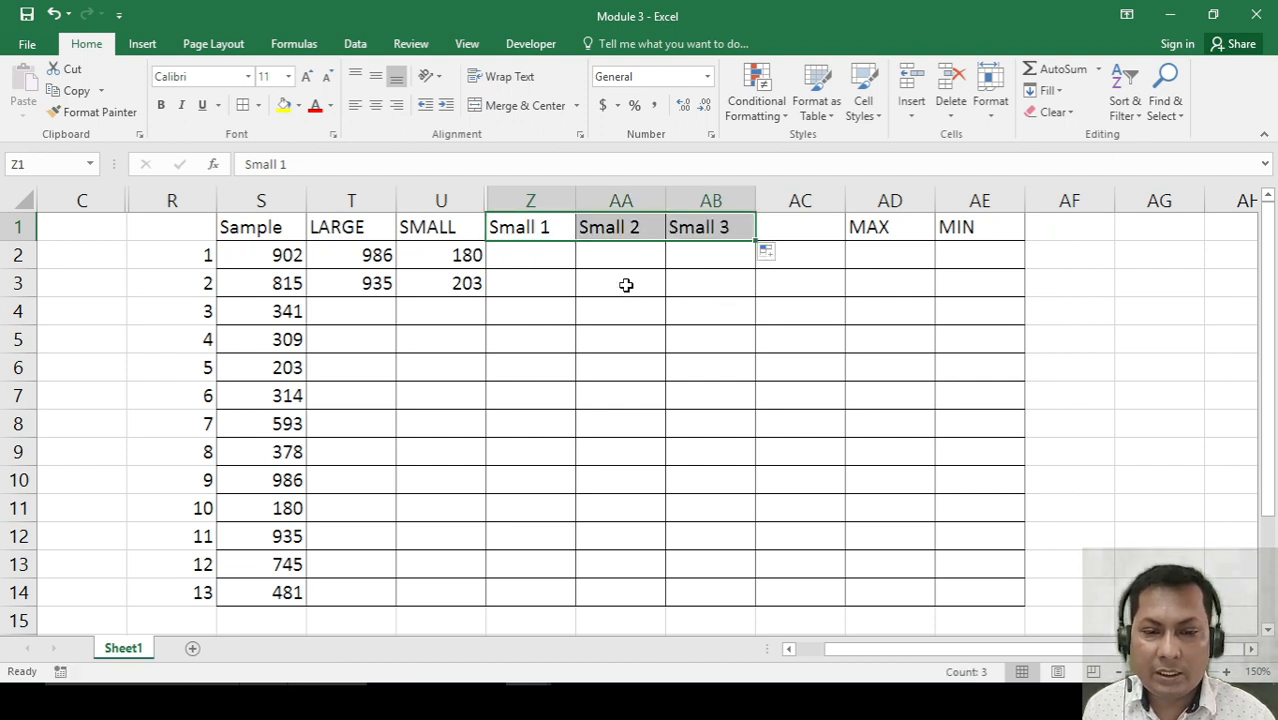
Begin a SMALL formula in Z2 with the absolute sample range $S$2:$S$14 as its array.
left_click(598, 258)
left_click(568, 258)
type("=")
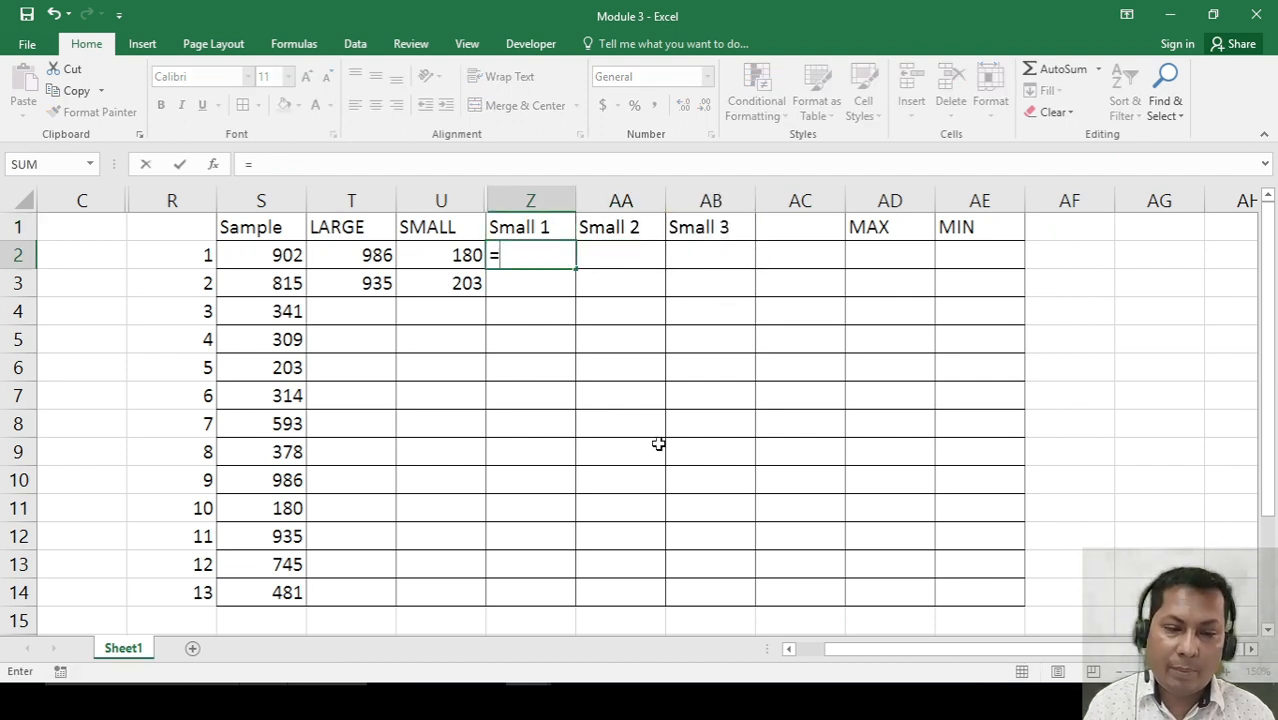
type("sm")
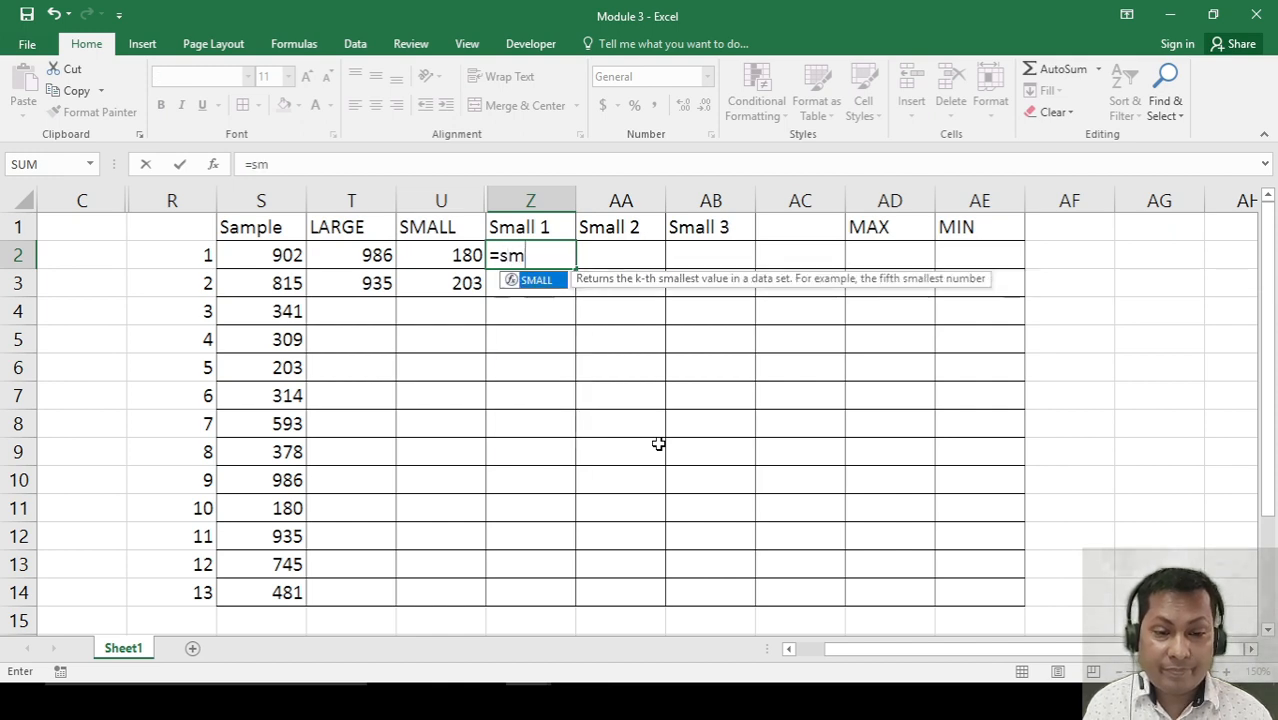
key("Tab")
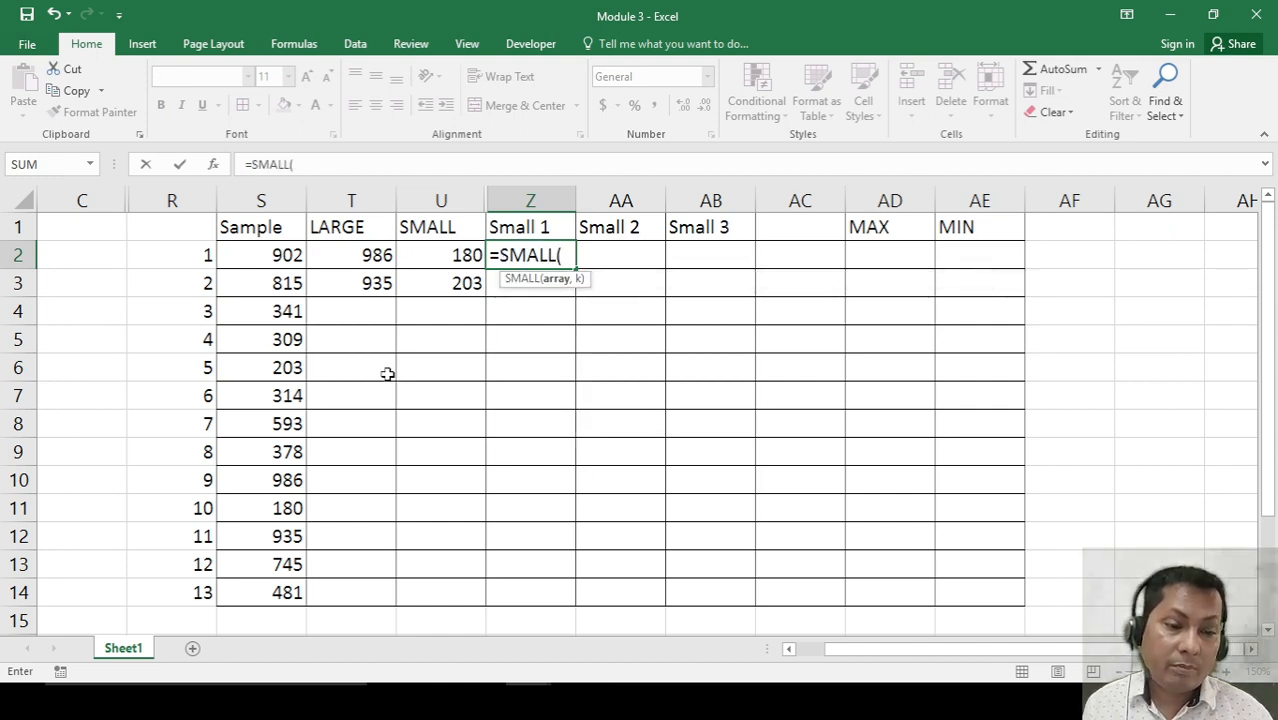
left_click(257, 258)
key("ctrl+shift+Down")
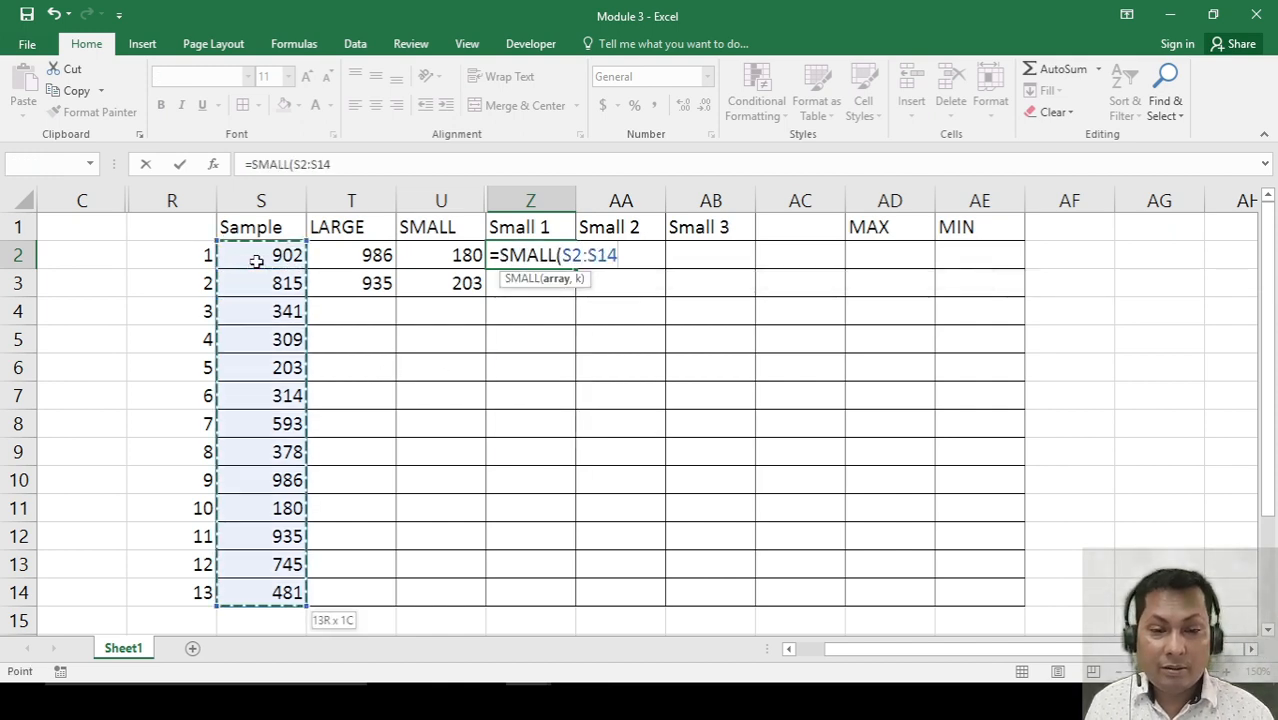
key("F4")
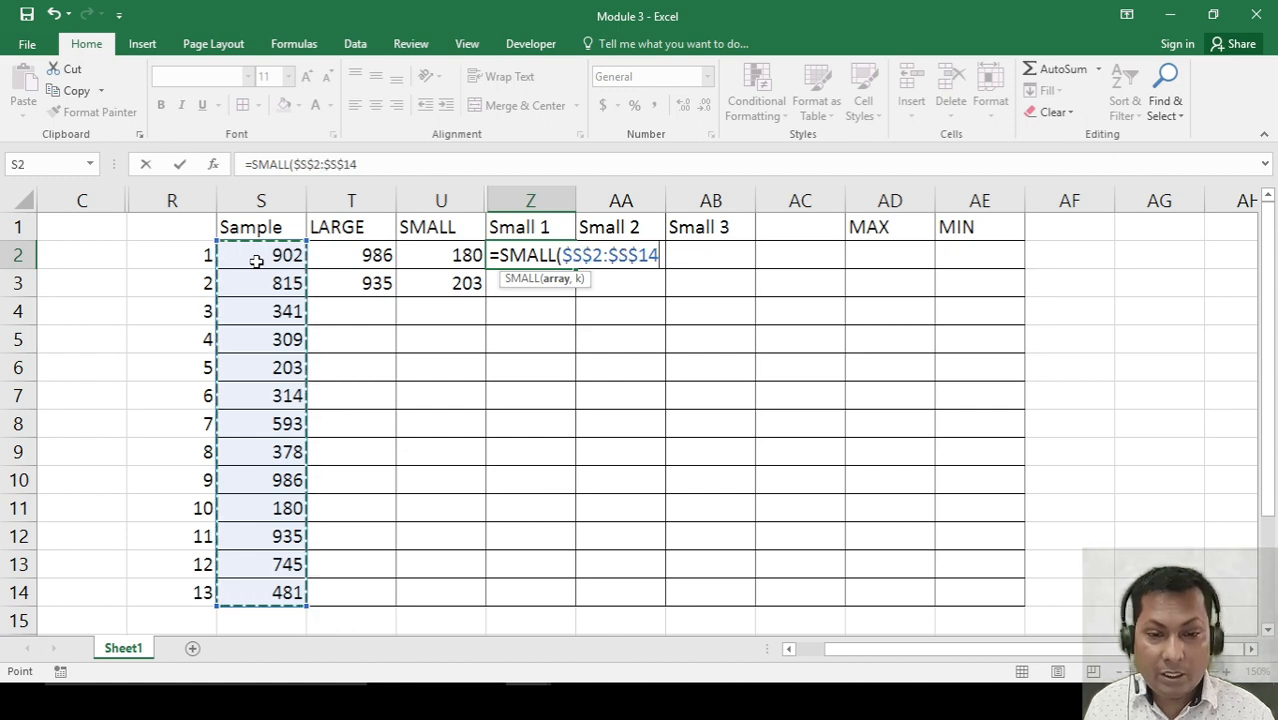
Complete the SMALL formula with the column-locked reference $R2 as its k argument.
type(",")
key("Left")
key("Left")
key("Left")
key("Left")
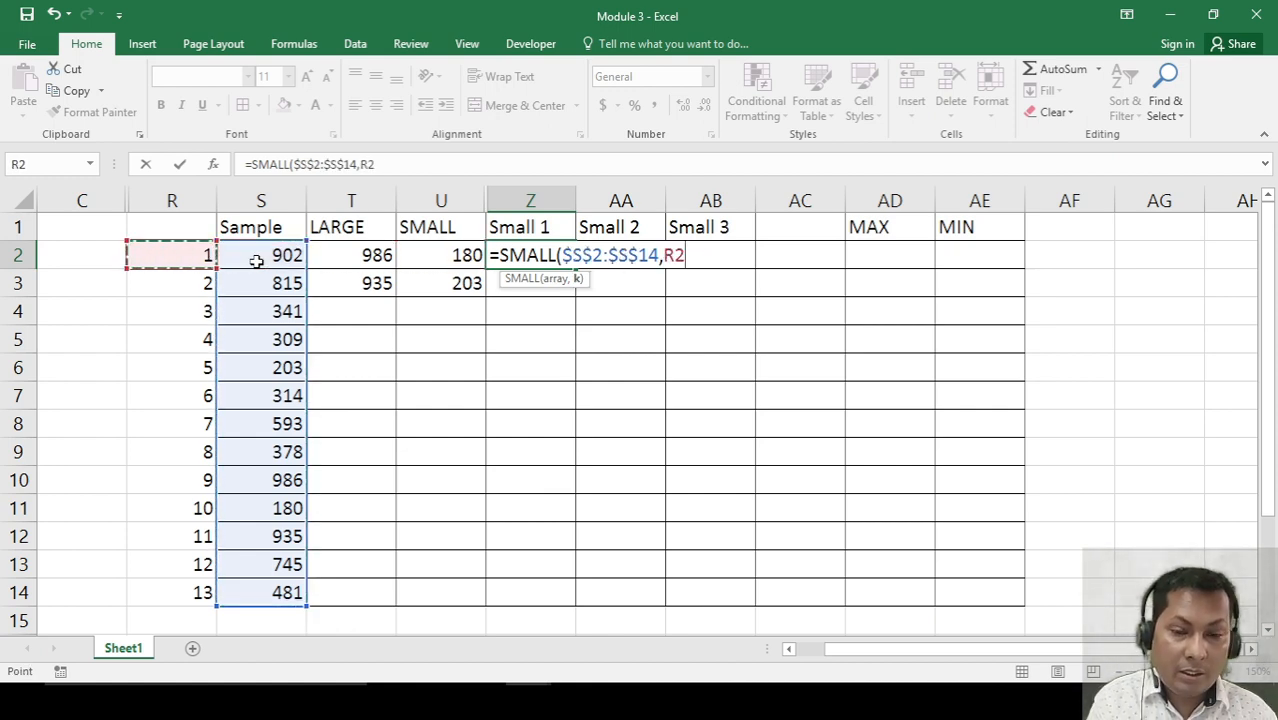
key("F4")
key("F4")
key("F4")
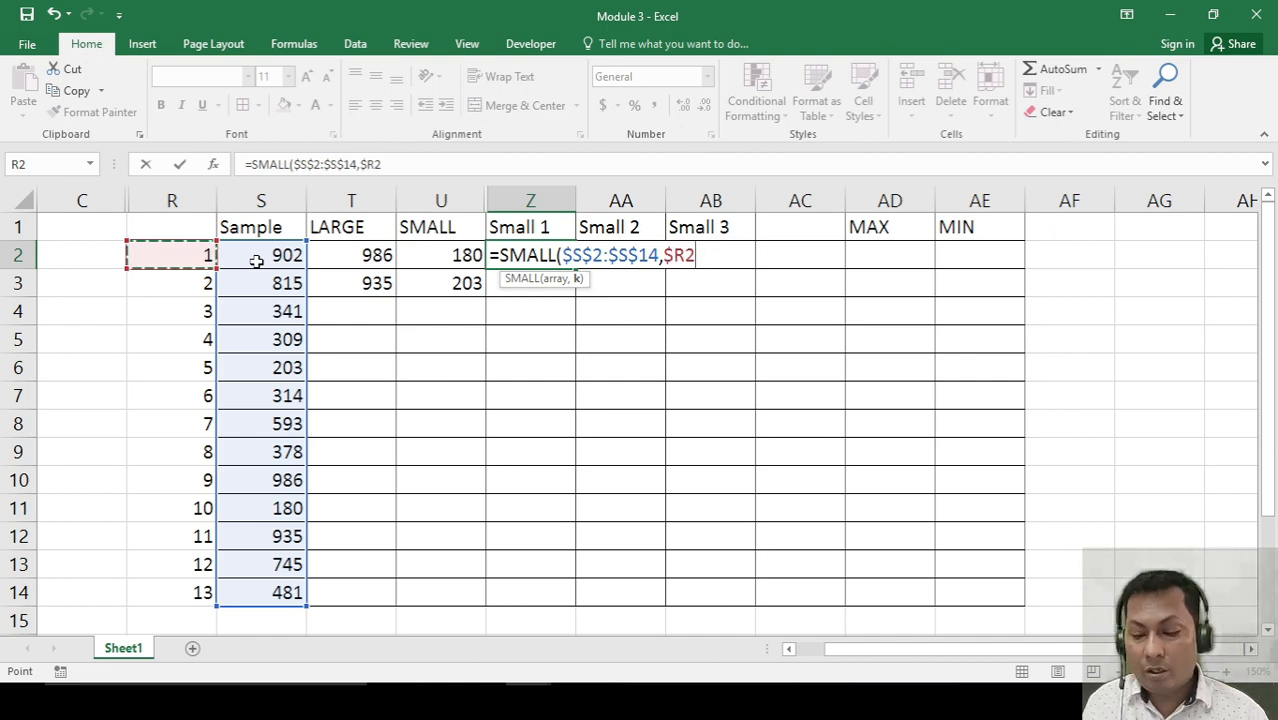
key("Return")
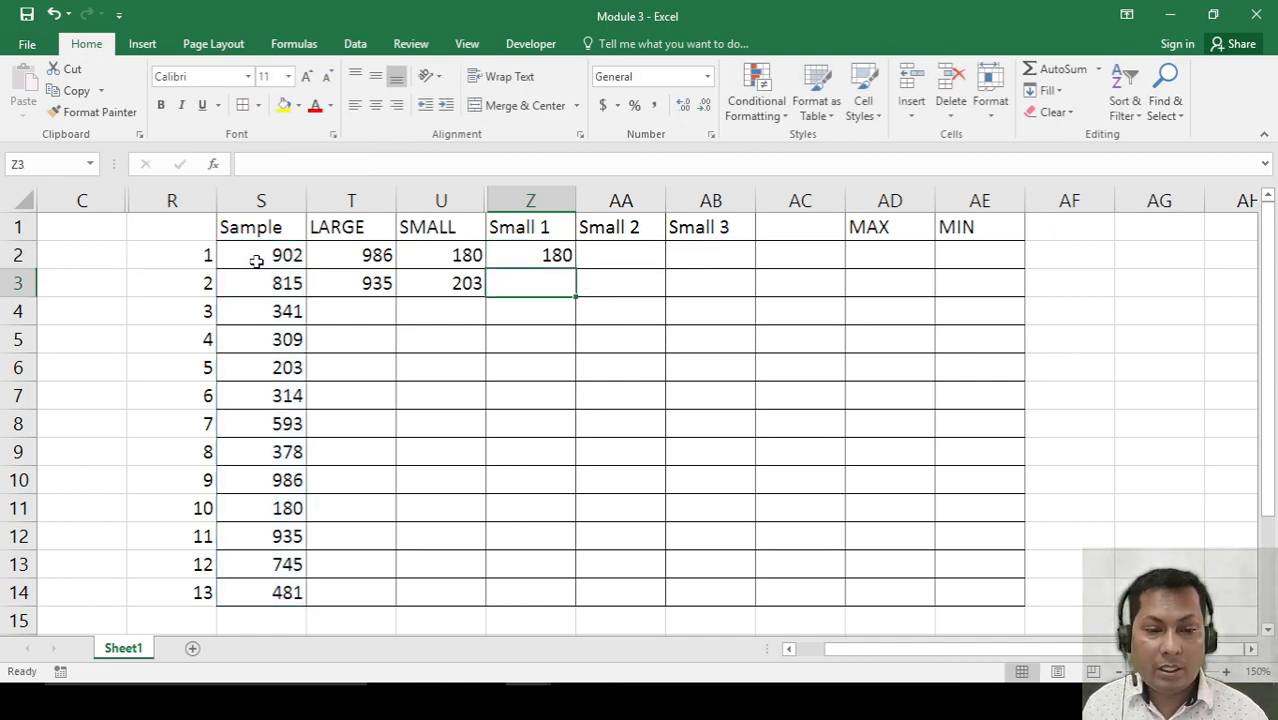
Fill the SMALL formula from Z2 down to Z14.
key("Down")
key("Down")
key("Down")
key("Down")
key("Down")
key("Down")
key("Down")
key("Down")
key("Down")
key("Down")
key("Down")
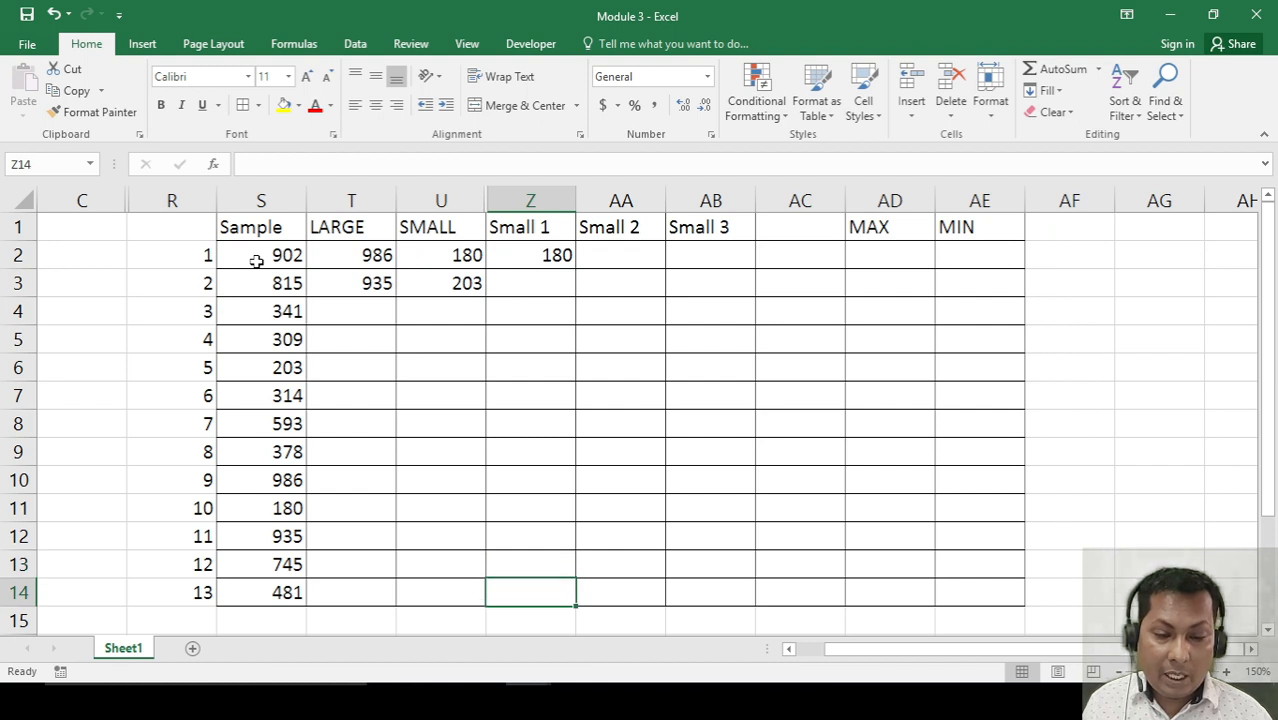
key("ctrl+shift+Up")
key("ctrl+d")
key("Down")
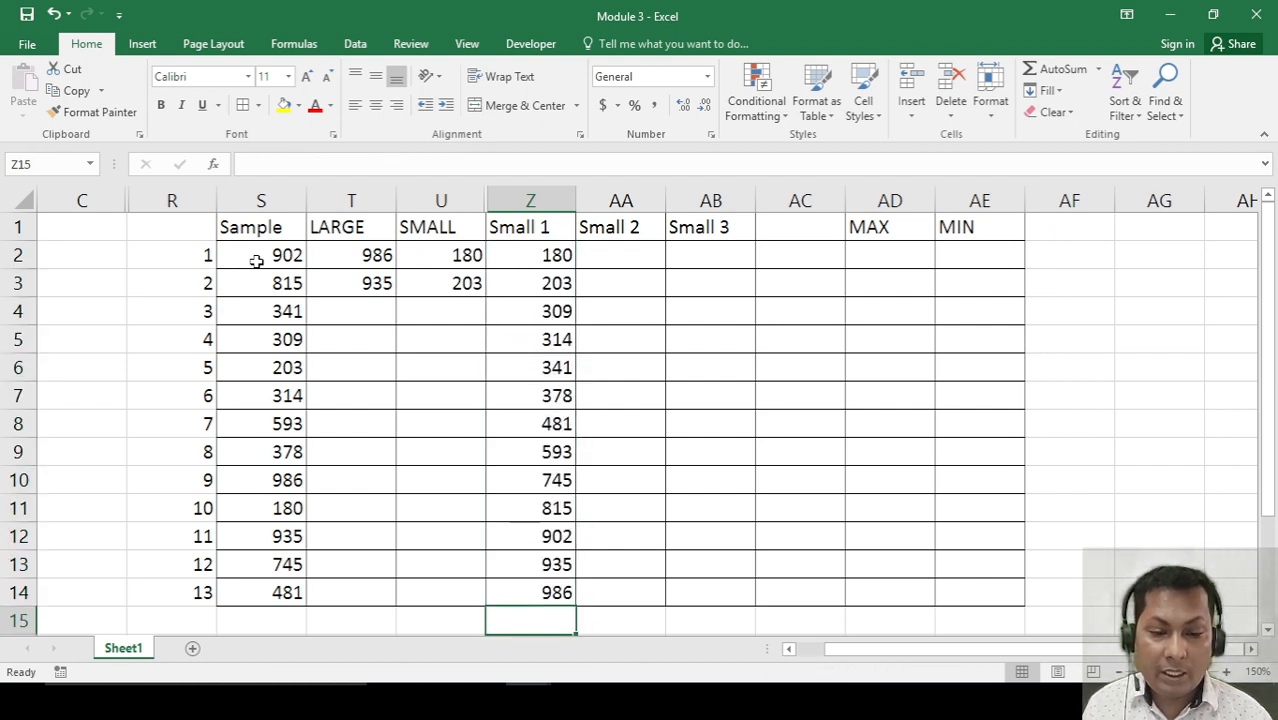
Examine the formulas and sorted values in the Small 1 column from Z2 downward.
key("Up")
key("ctrl+Up")
key("Down")
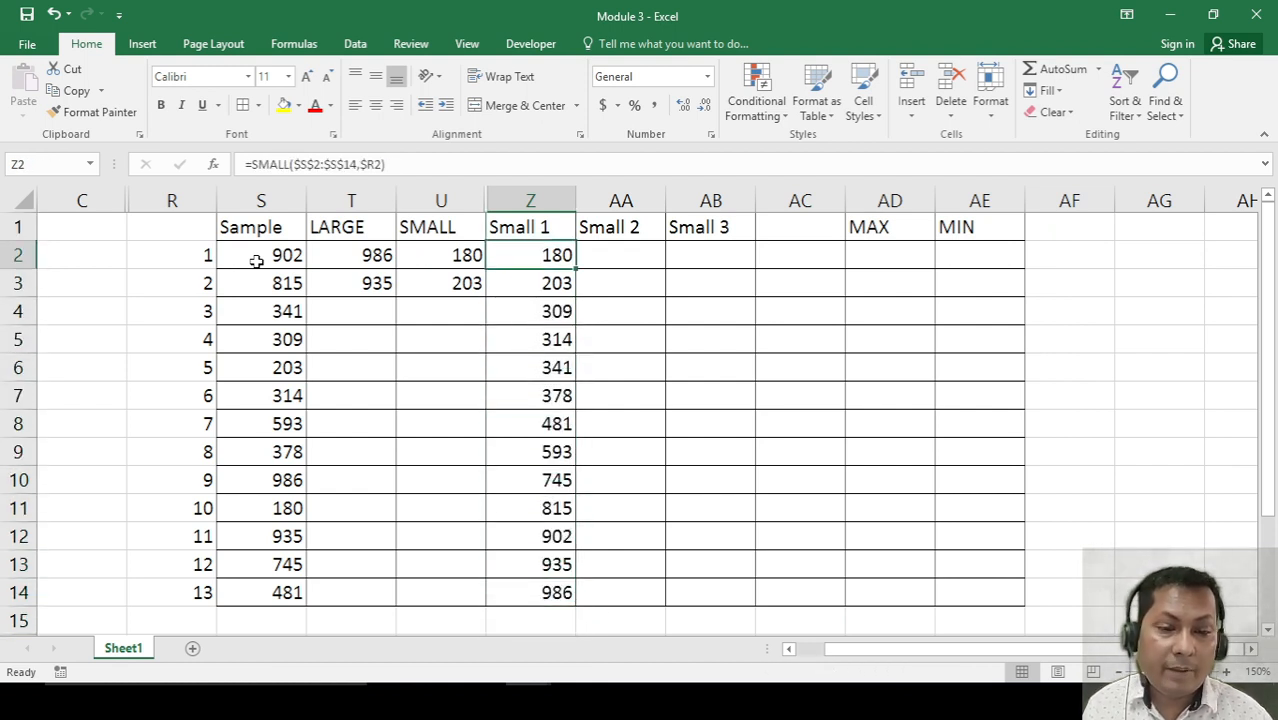
key("Down")
key("Down")
key("Down")
key("Up")
key("Up")
key("Up")
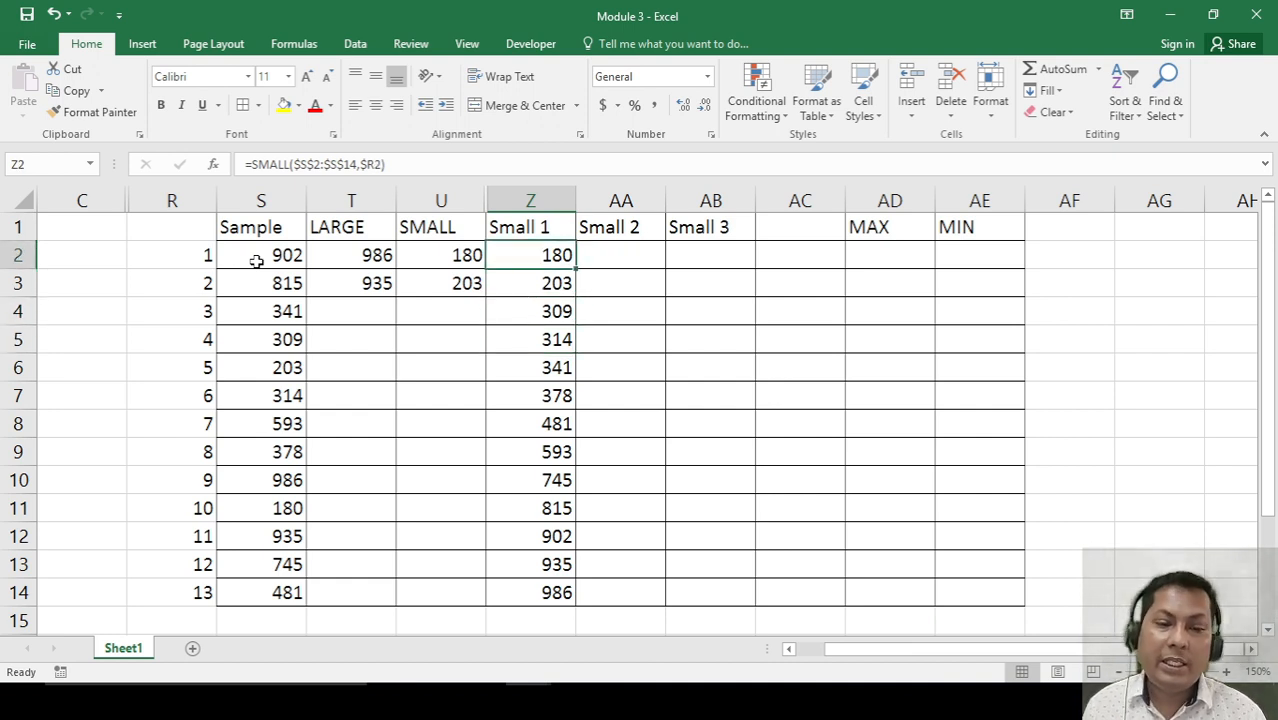
left_click_drag(527, 261, 545, 563)
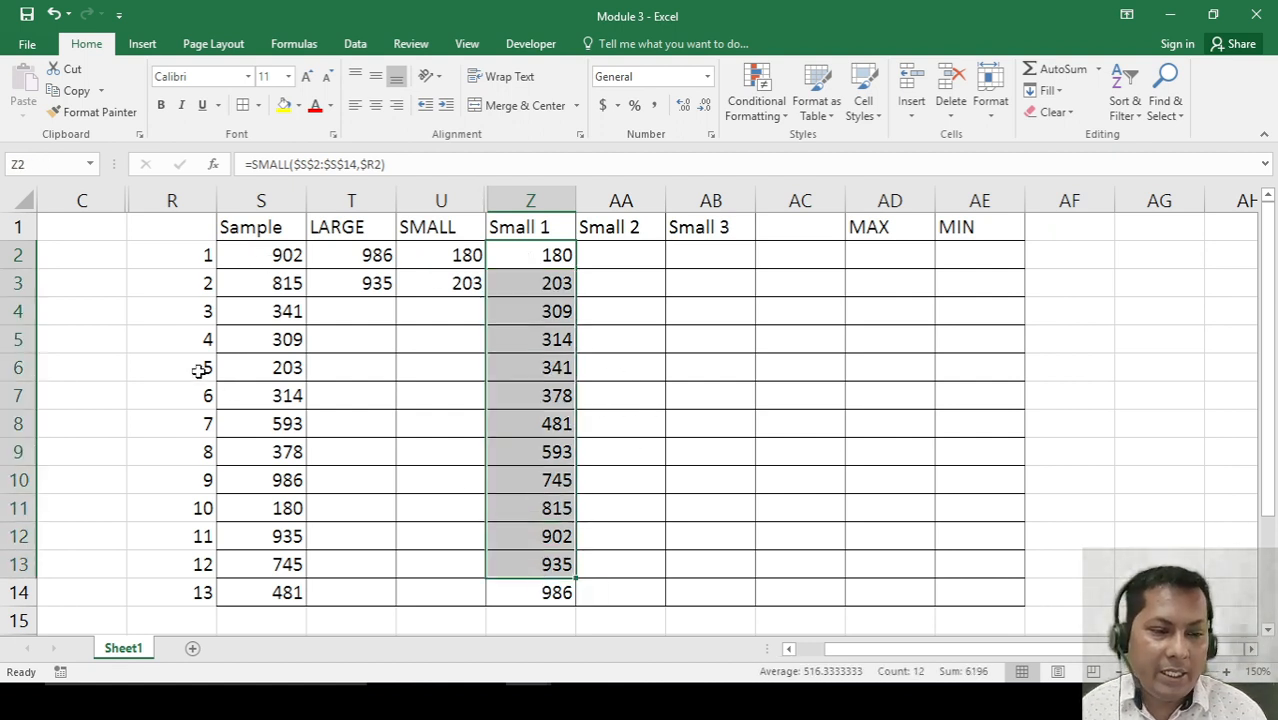
Clear the rank numbers in R5:R7 to test the Small 1 formulas, and undo the clearing.
left_click_drag(188, 339, 205, 394)
key("Delete")
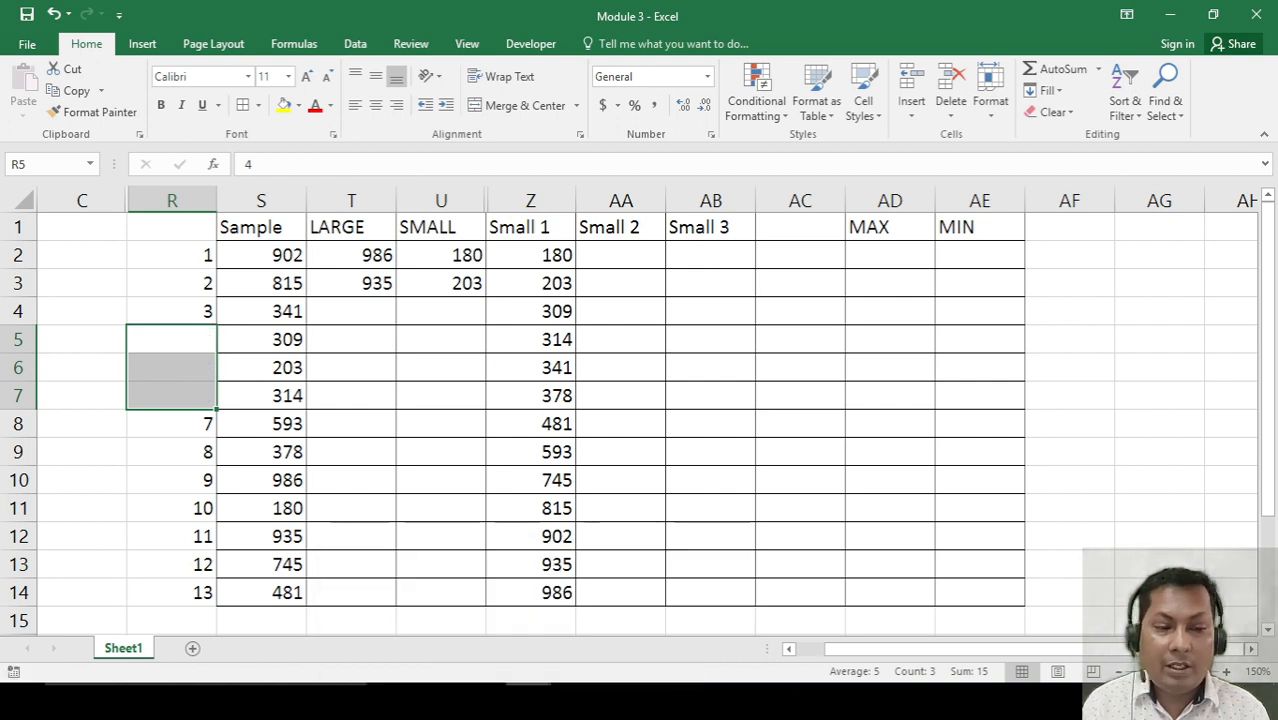
key("ctrl+z")
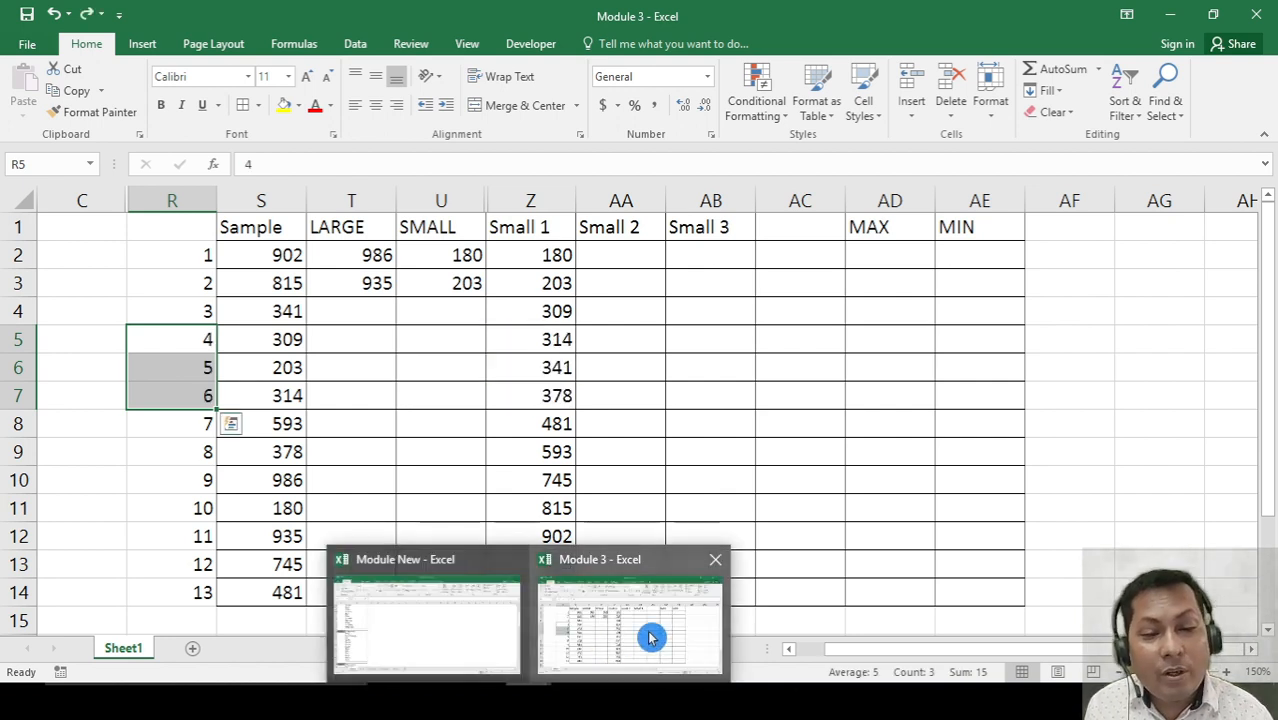
Start a SMALL formula in AA2 of the Small 2 column.
left_click(545, 257)
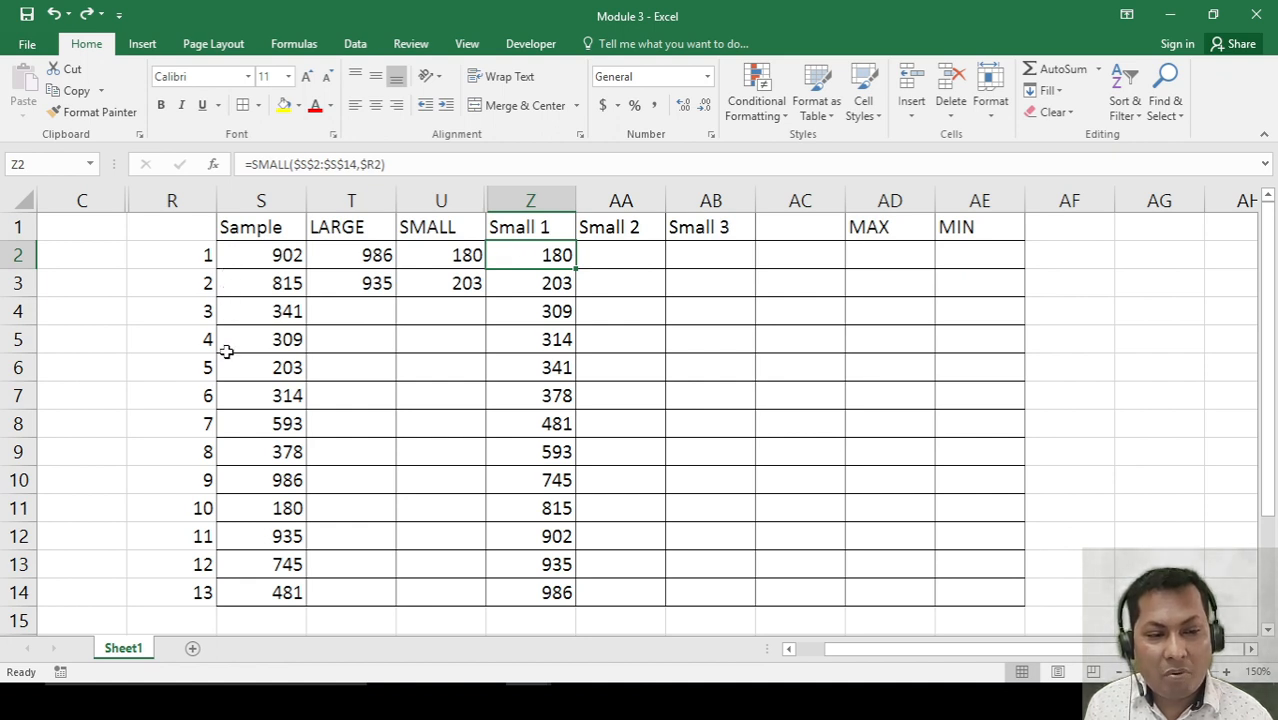
left_click(637, 254)
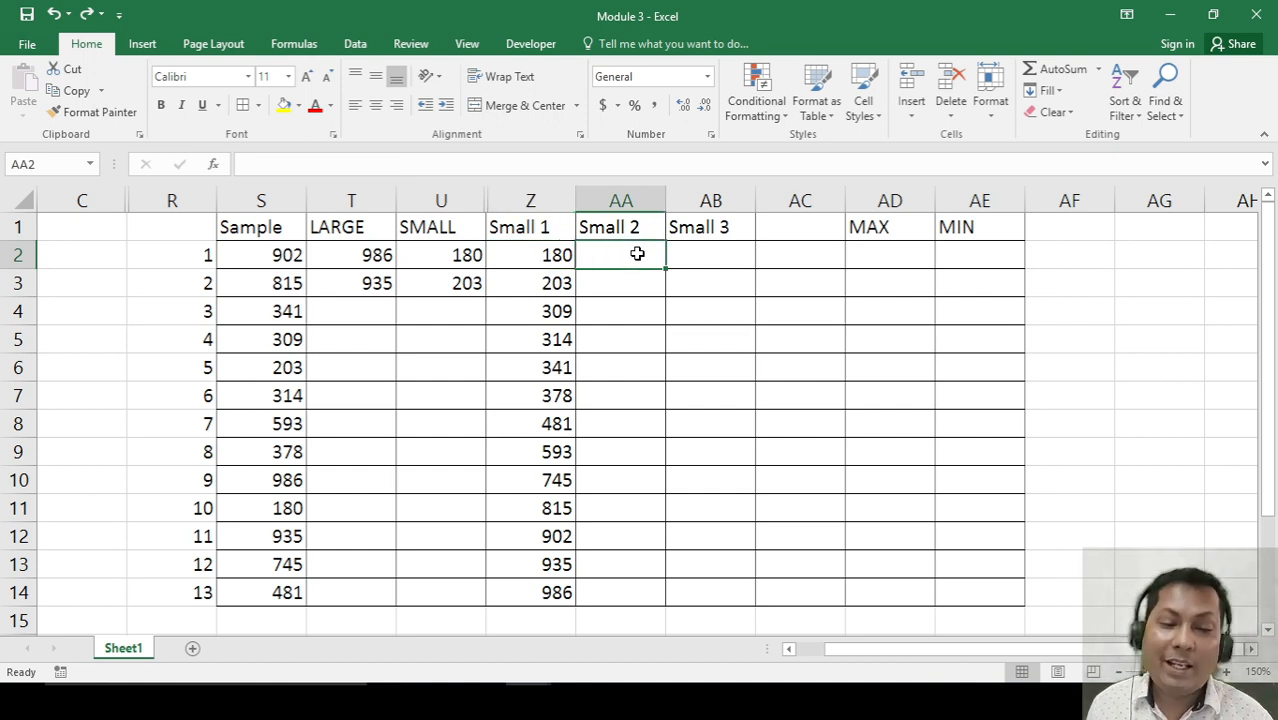
type("=saa")
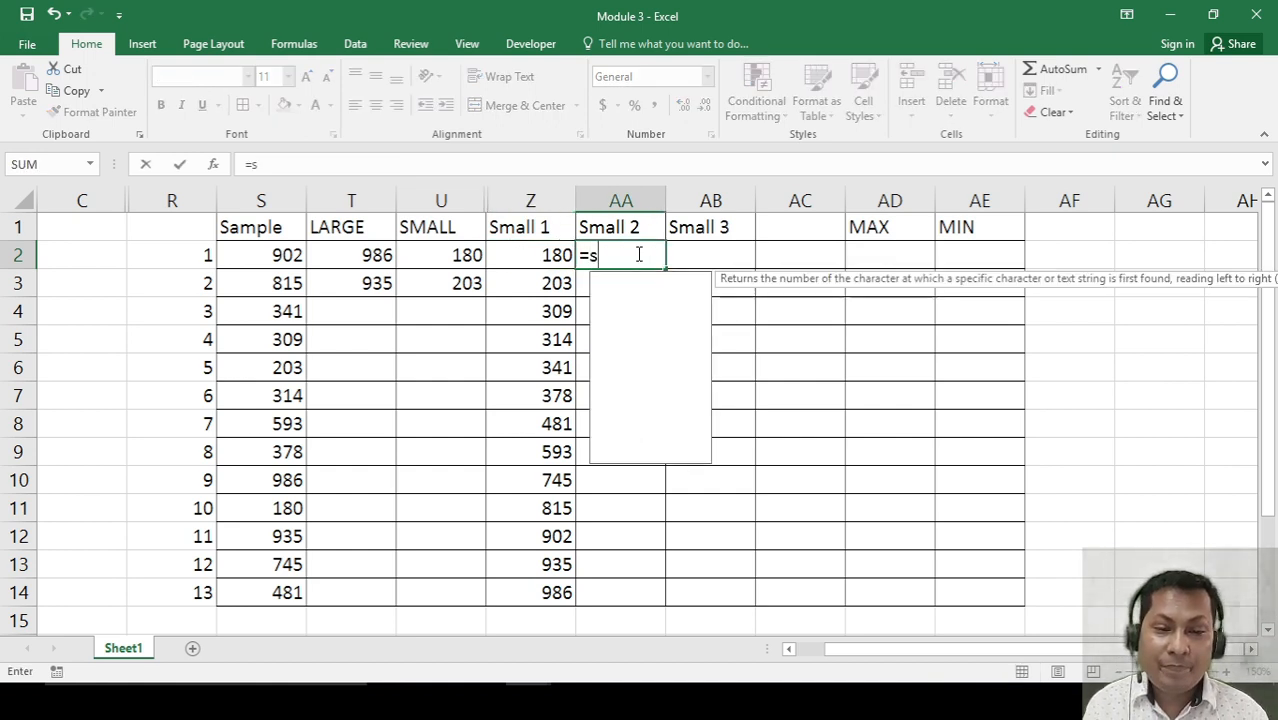
key("BackSpace")
type("mal")
key("BackSpace")
key("BackSpace")
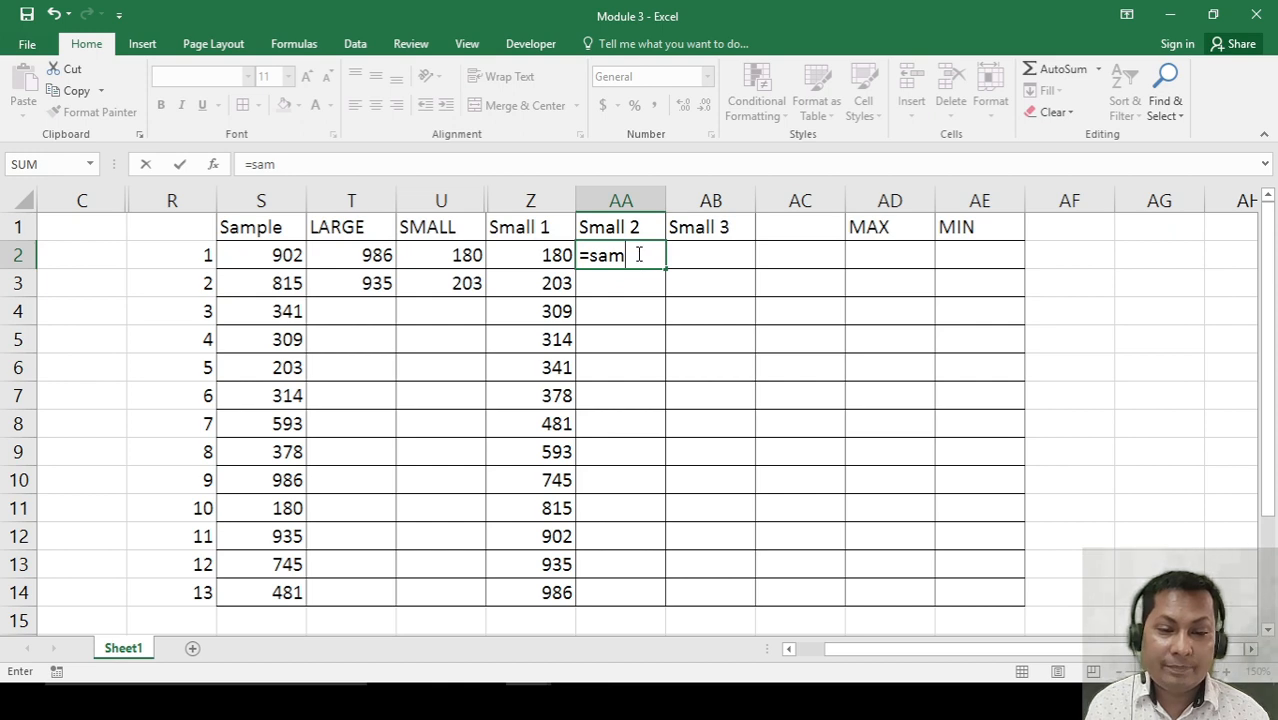
key("BackSpace")
key("BackSpace")
key("BackSpace")
type("sam")
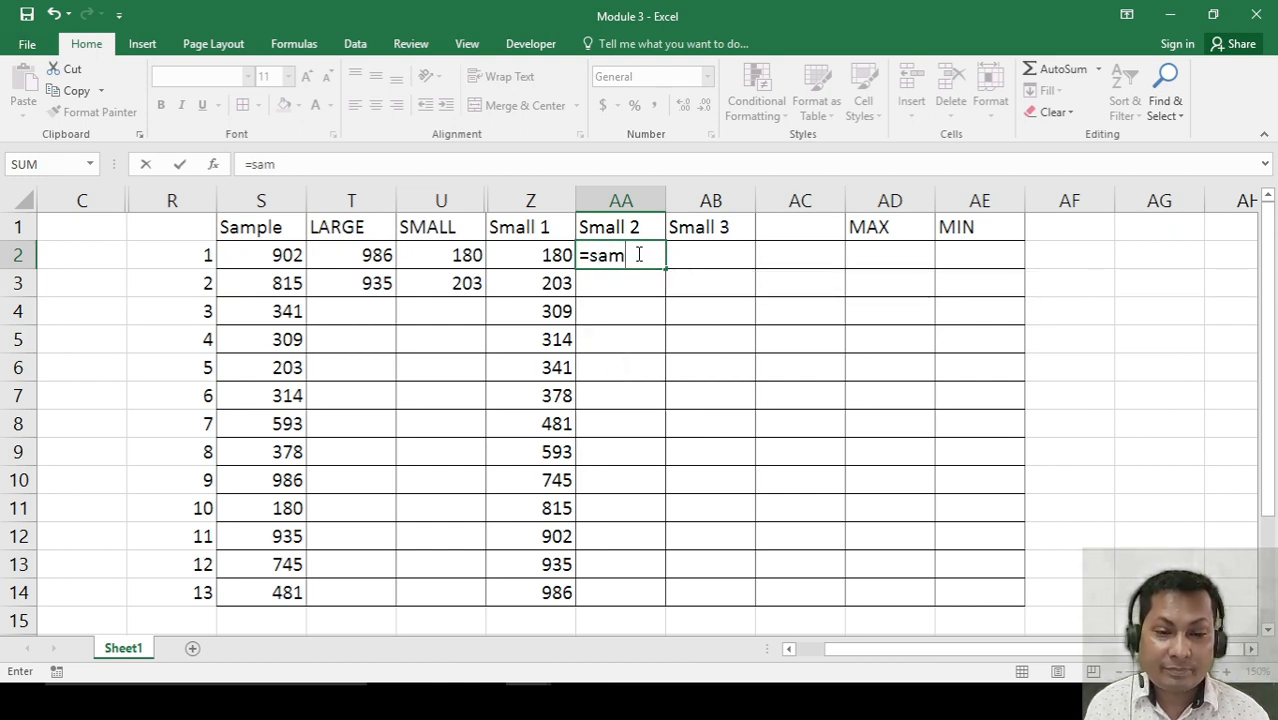
key("BackSpace")
key("BackSpace")
type("ma")
key("Tab")
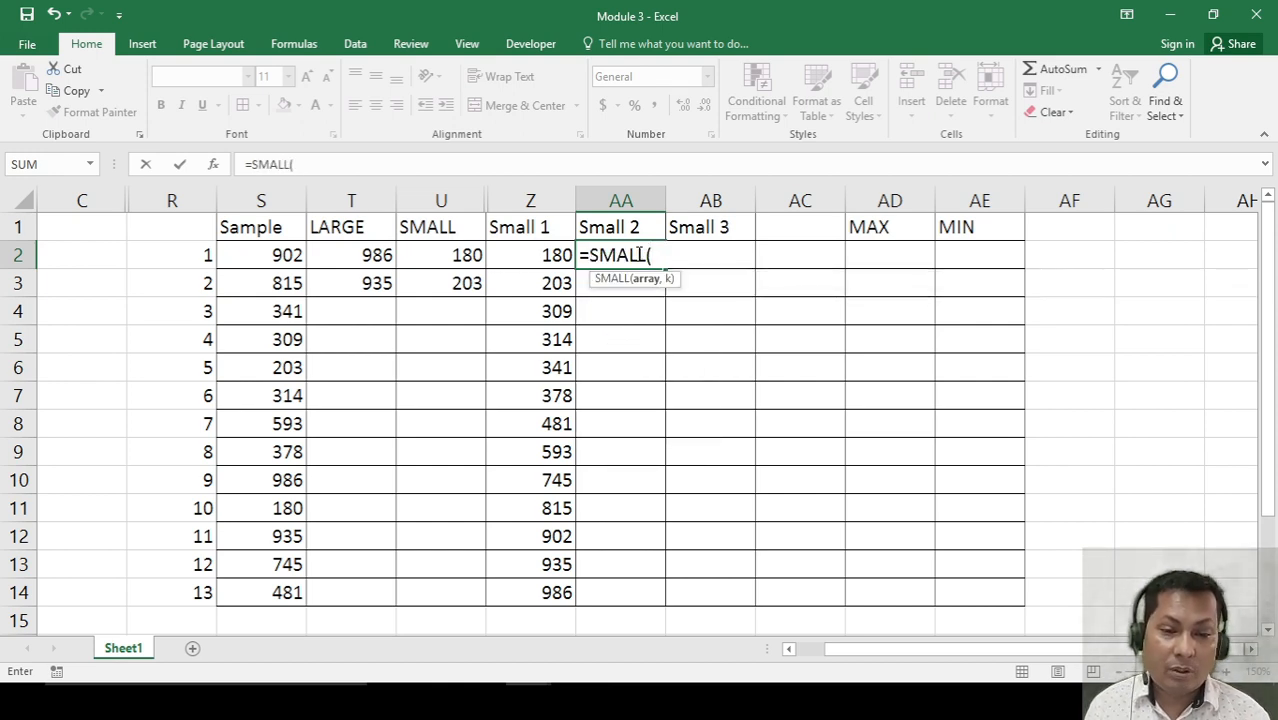
Set the SMALL formula's array to the sample values as the absolute range $S$2:$S$14.
key("Left")
key("Left")
key("Left")
key("Left")
key("Left")
key("Right")
key("ctrl+shift+Down")
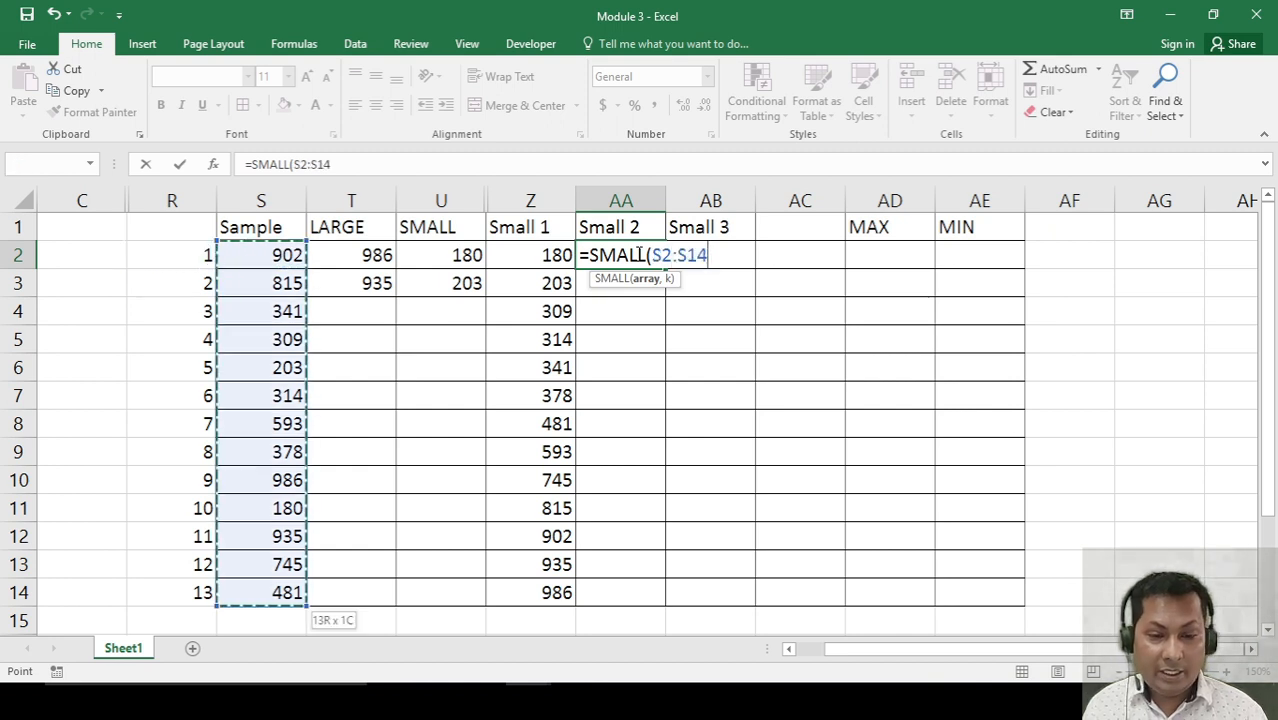
key("F4")
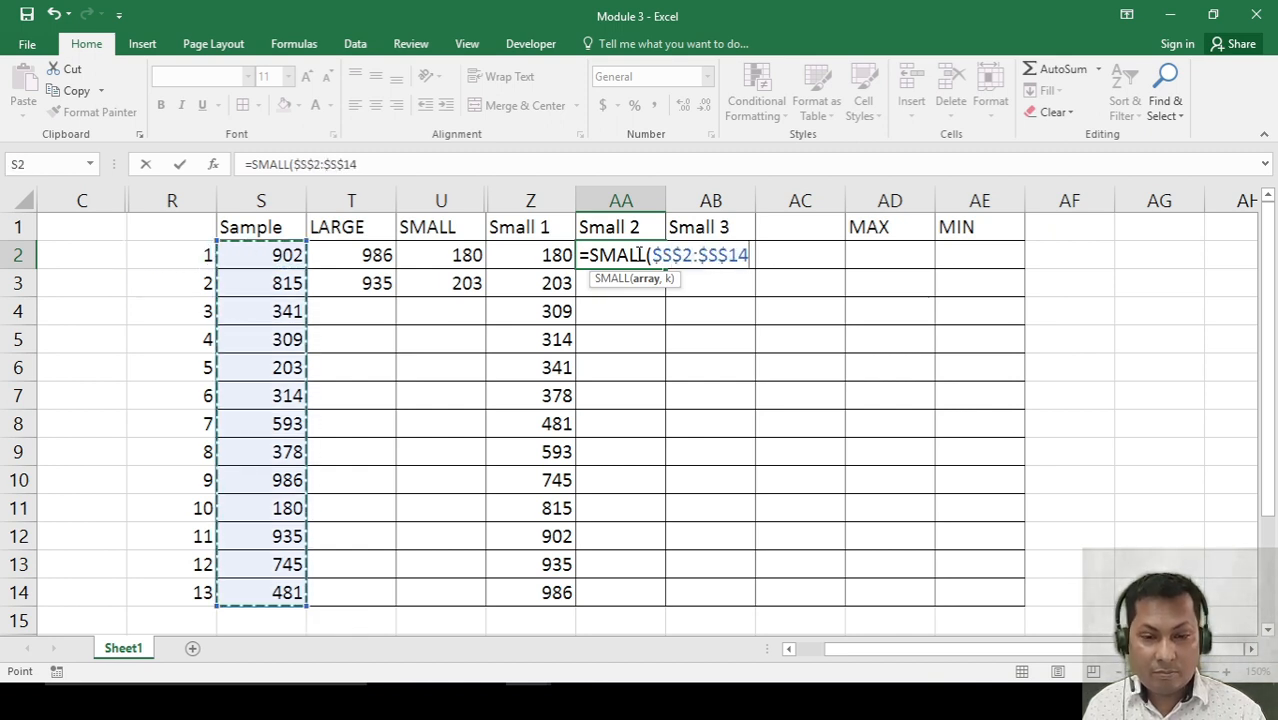
Complete the SMALL formula in AA2 with ROW()-1 as its k argument.
type(",row")
key("Tab")
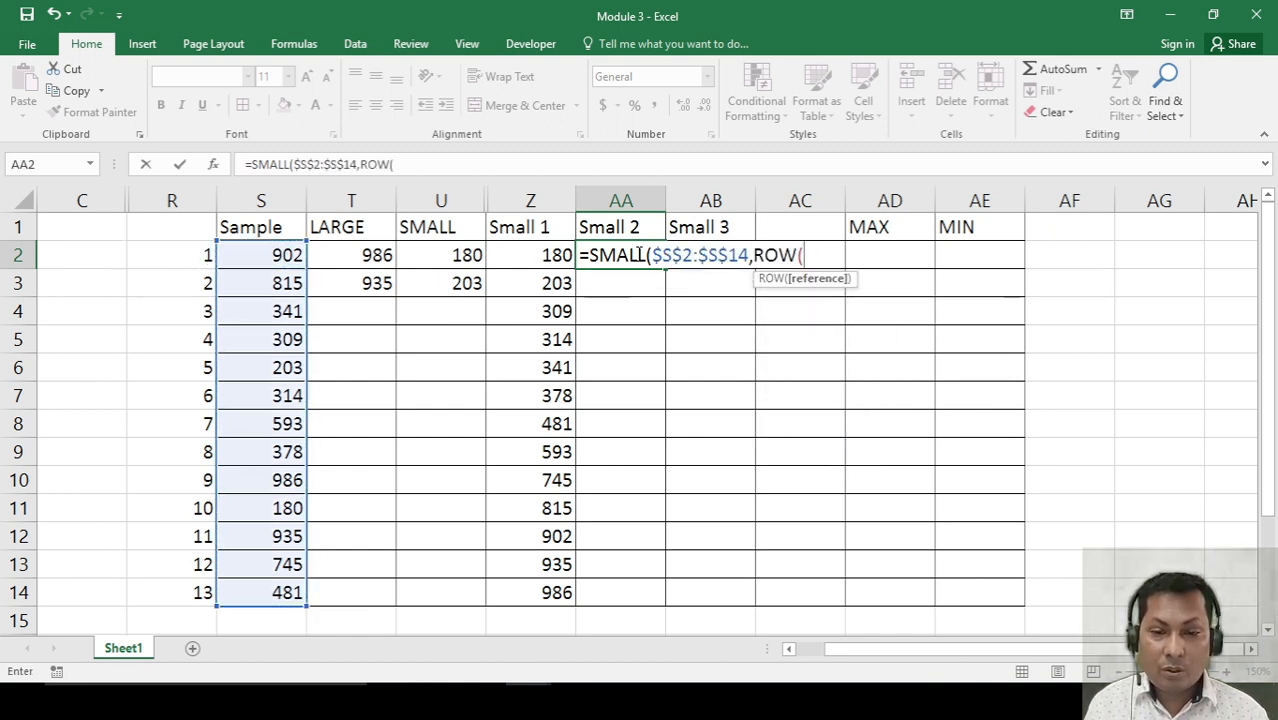
type(")")
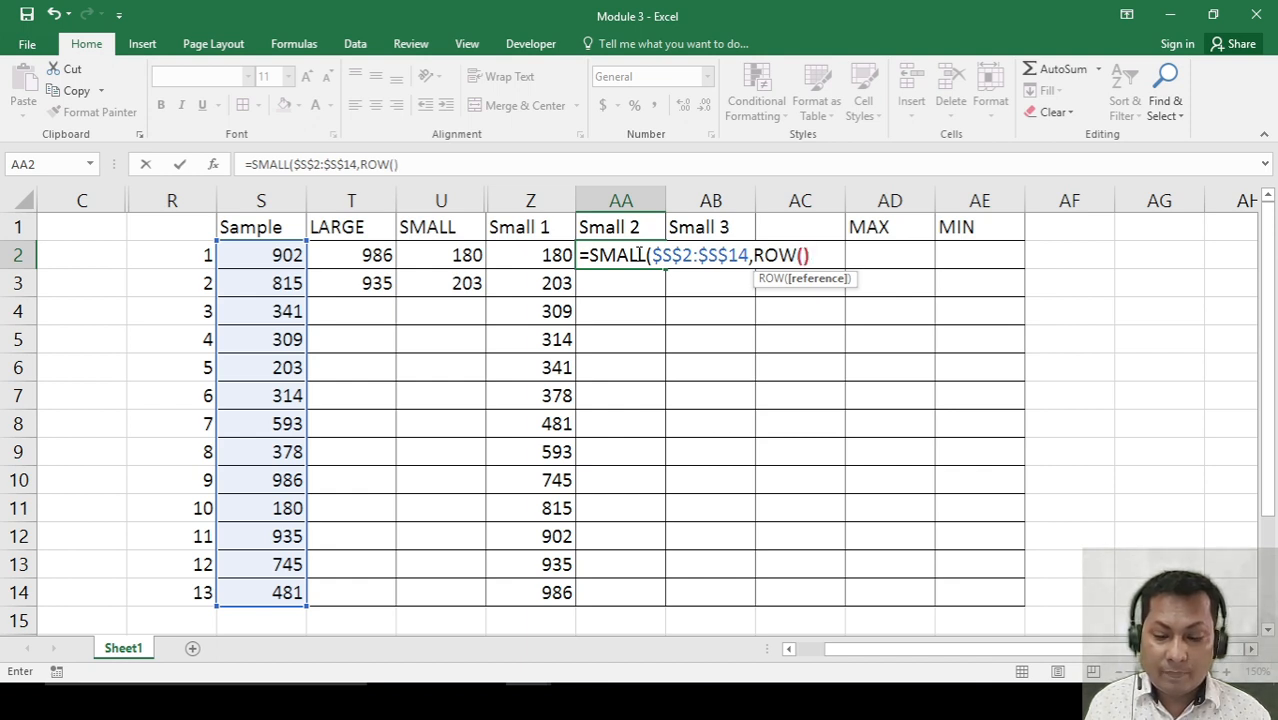
type("-1")
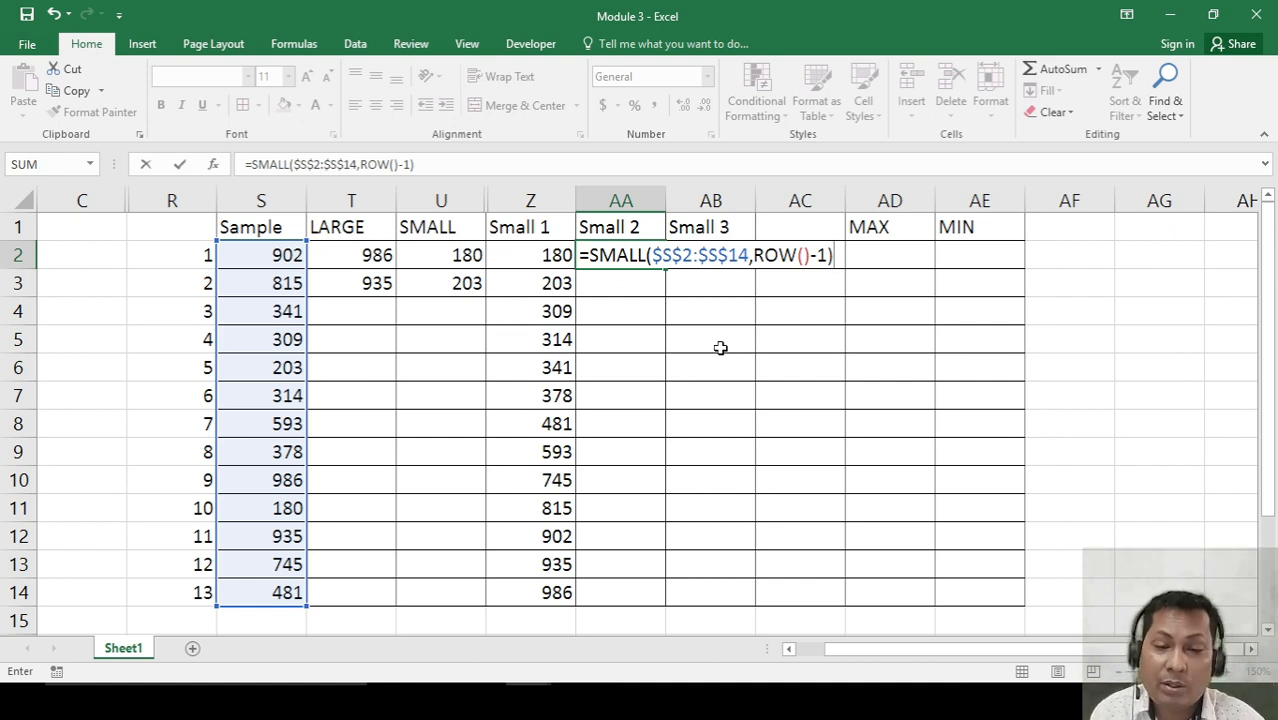
key("Return")
Copy the Small 2 formula from AA2 down through AA14.
key("Up")
key("ctrl+c")
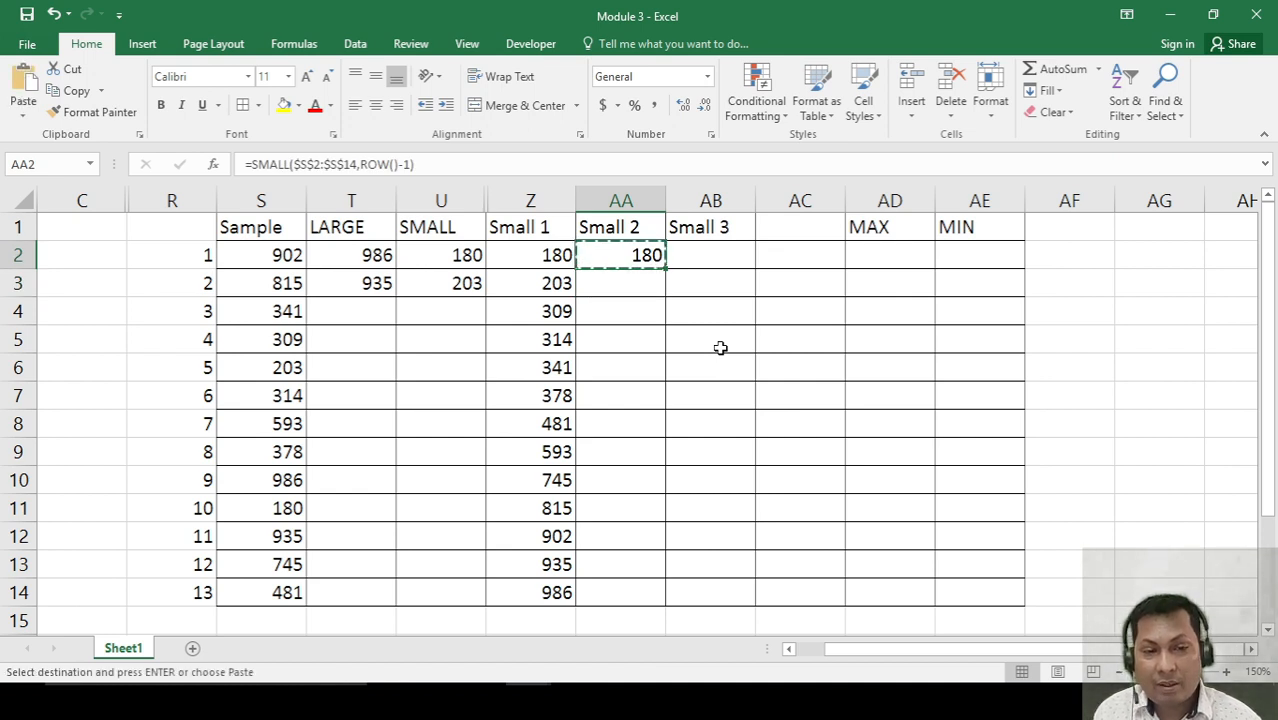
key("shift+Down")
key("shift+Down")
key("shift+Down")
key("shift+Down")
key("shift+Down")
key("shift+Down")
key("shift+Down")
key("shift+Down")
key("shift+Down")
key("shift+Down")
key("shift+Down")
key("Return")
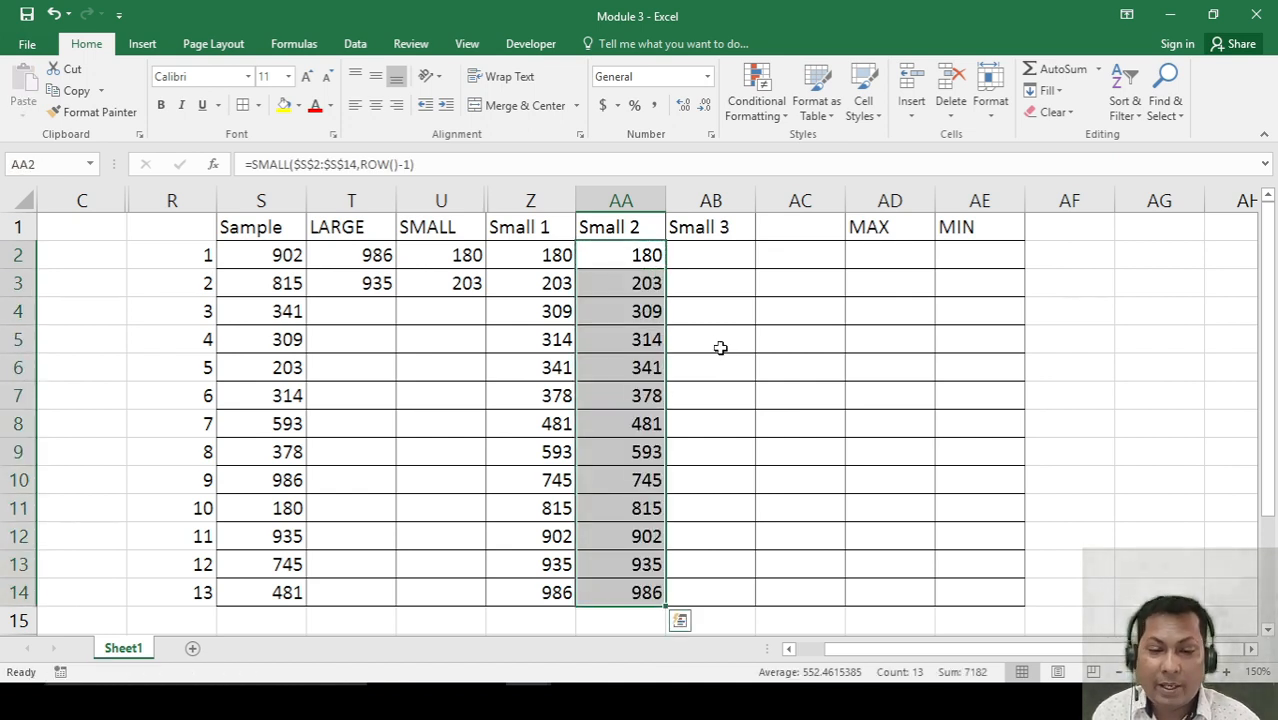
Examine the formulas in the first cells of the Small 2 column.
key("Down")
key("Down")
key("Down")
key("Up")
key("Up")
key("Up")
key("Right")
key("Left")
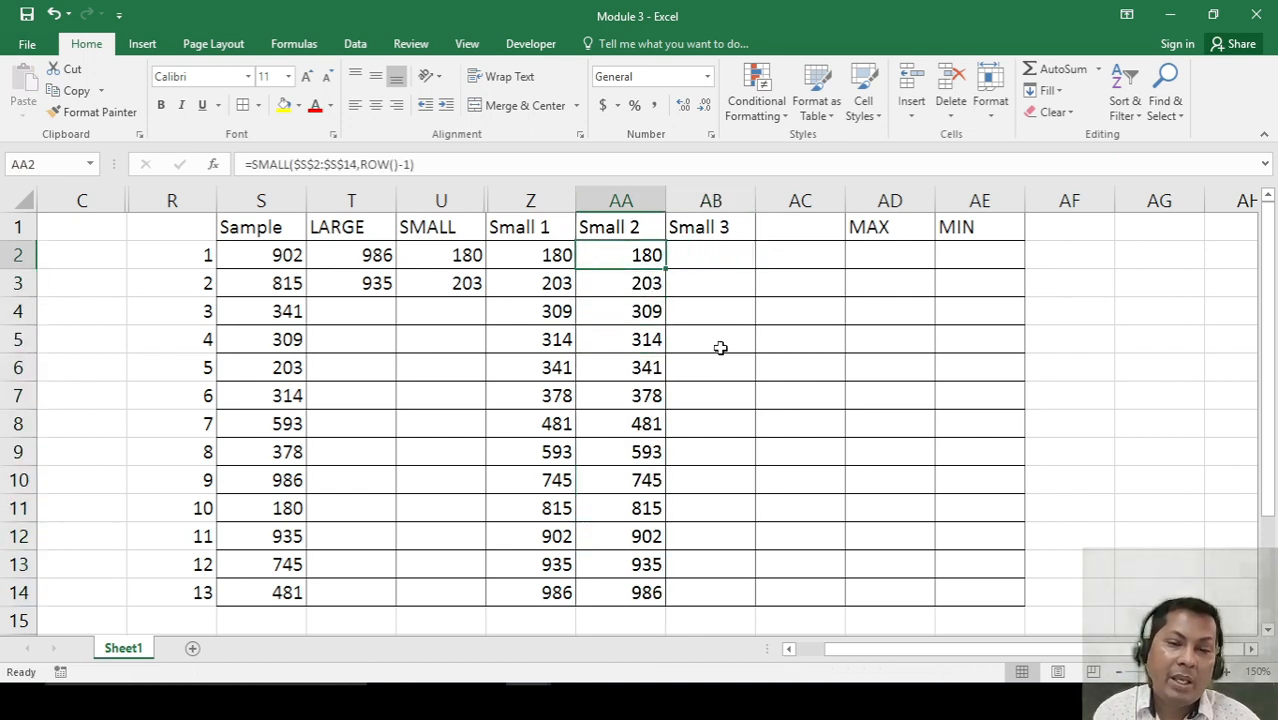
Replace the Small 3 header in AB1 with Adv Large.
key("Right")
key("Up")
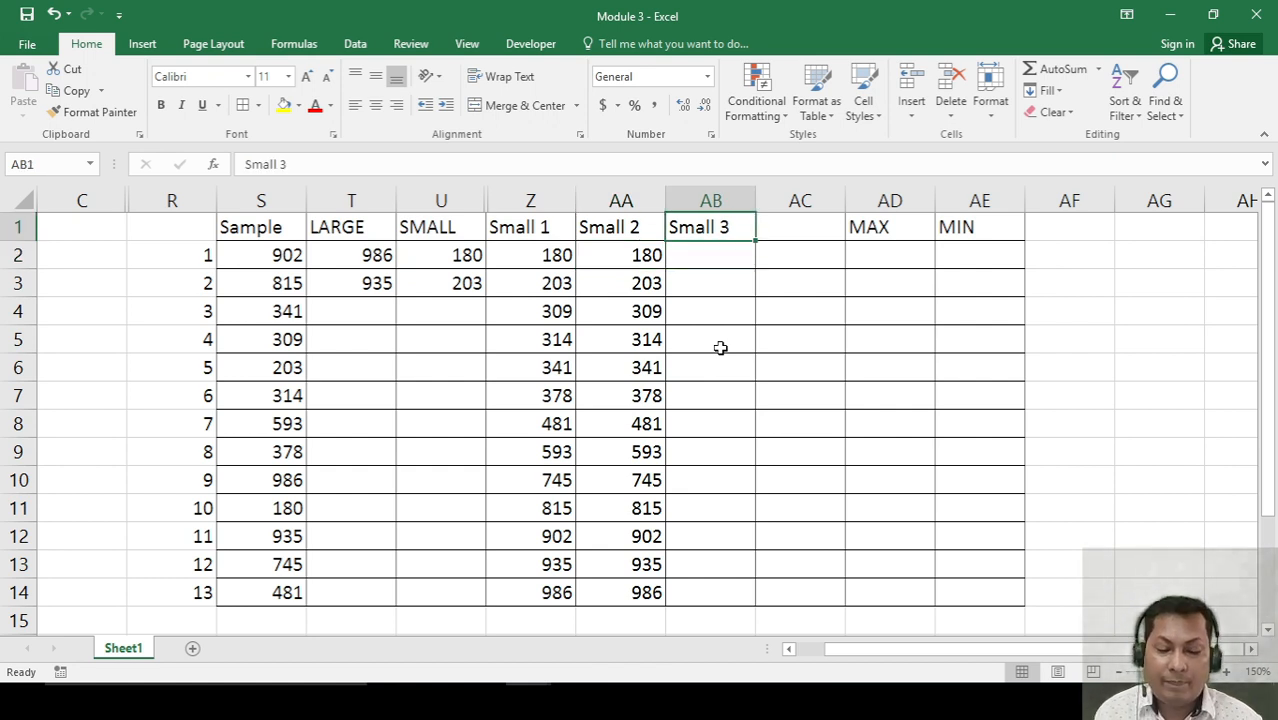
type("Adv")
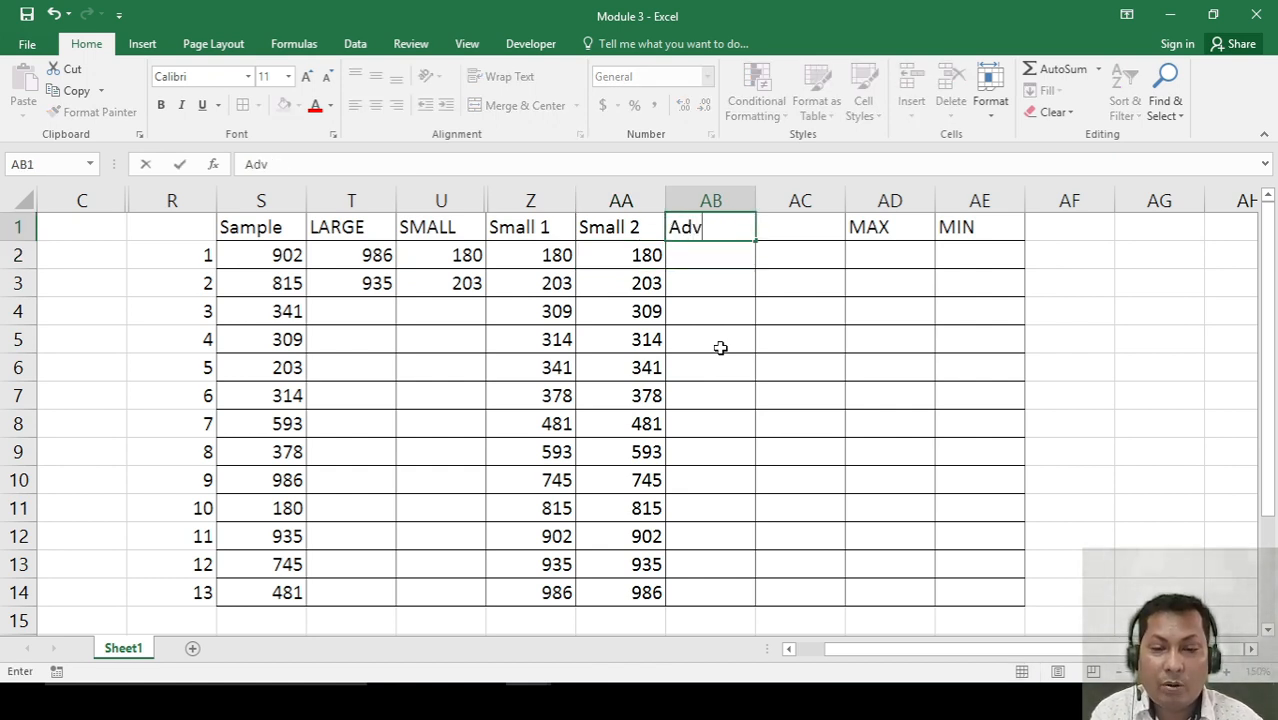
type(" Lar")
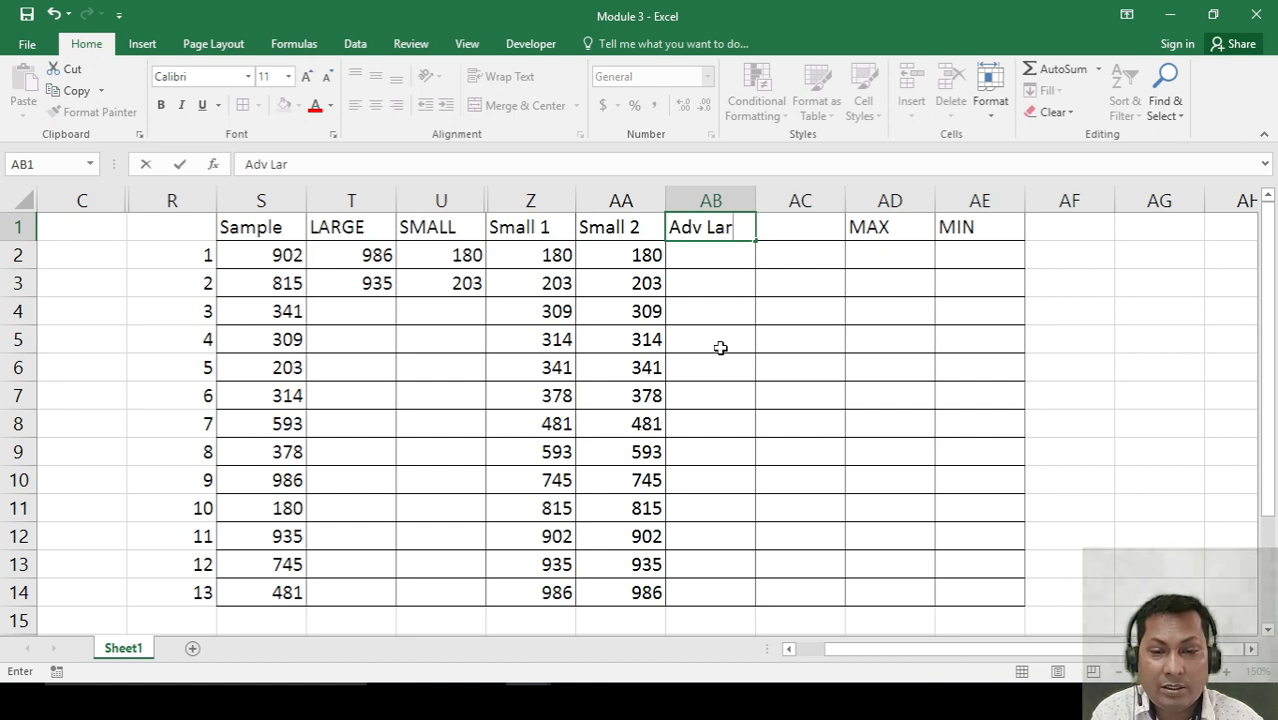
type("ge")
key("Tab")
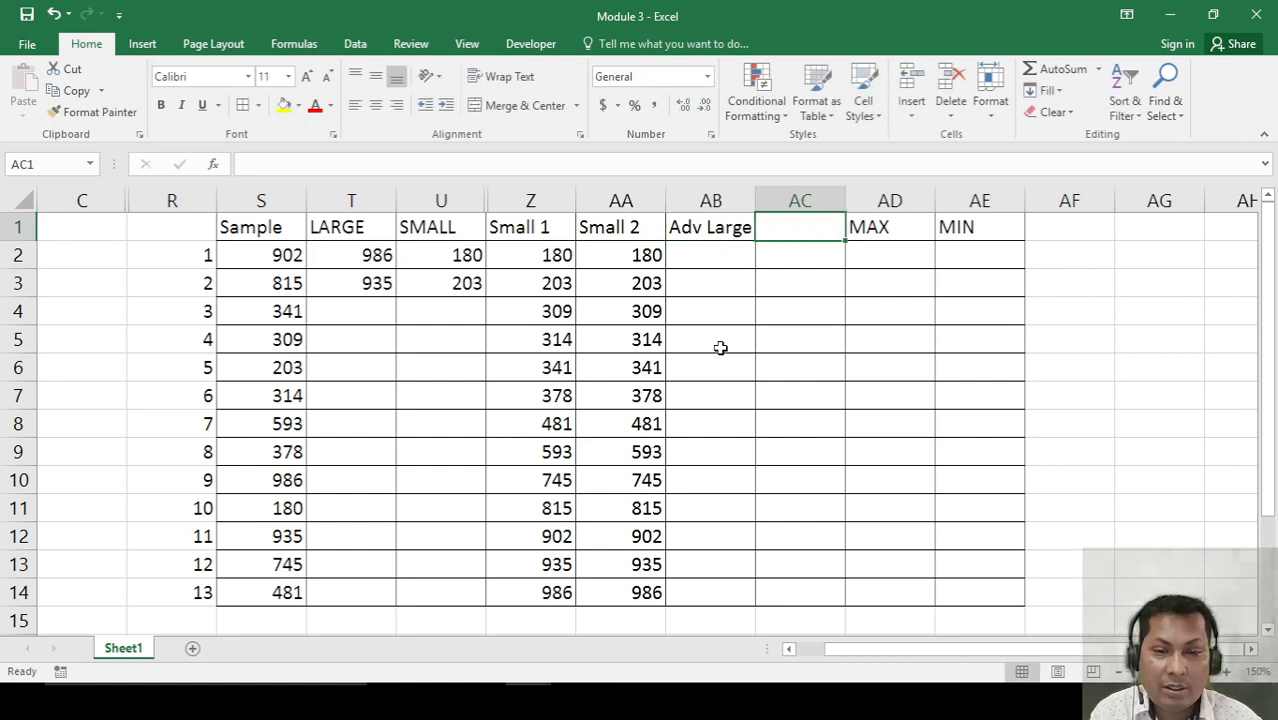
Enter the header Adv. Small in AC1 and widen column AC to fit it.
type("Adv. Small")
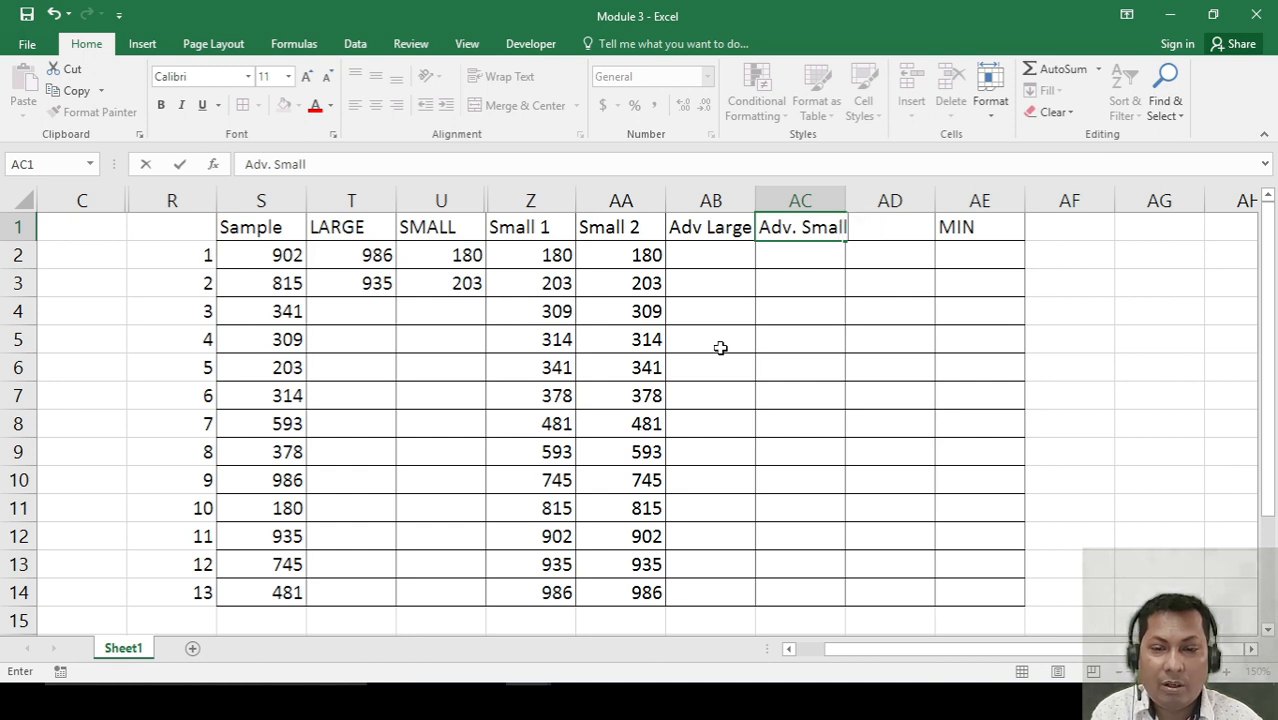
key("Tab")
type("MAX")
key("Return")
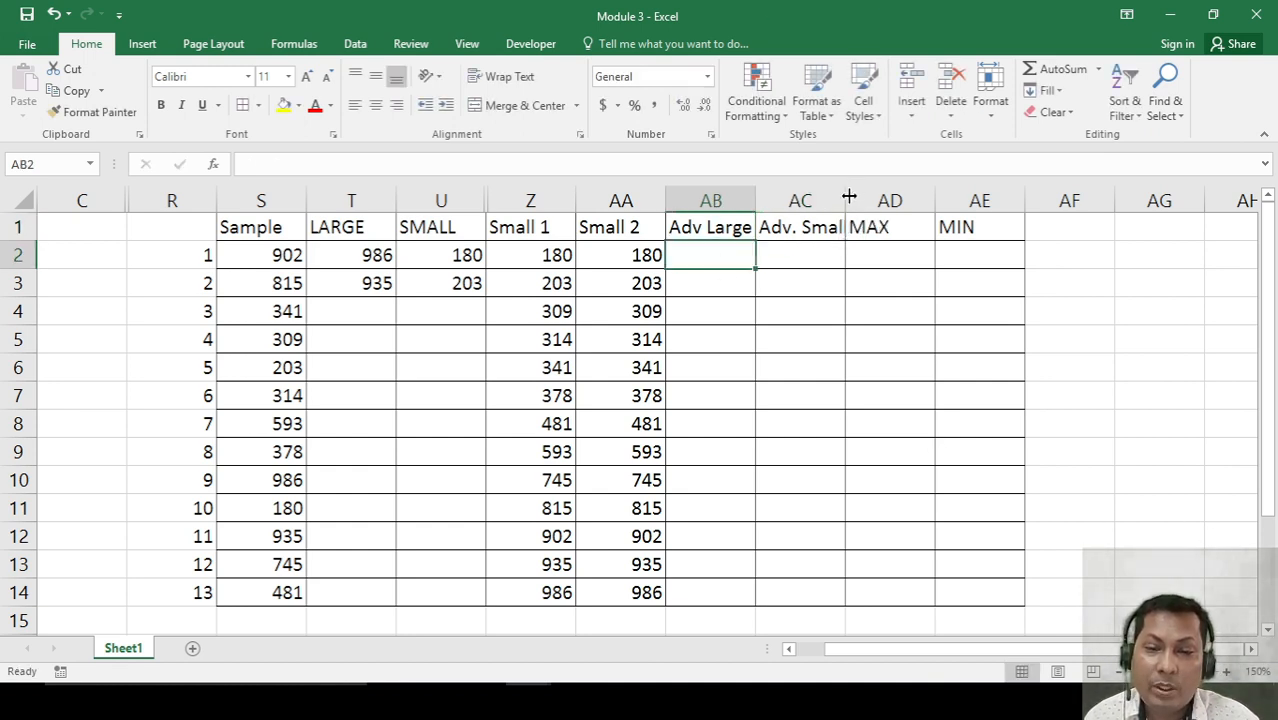
left_click_drag(847, 199, 857, 199)
left_click(890, 386)
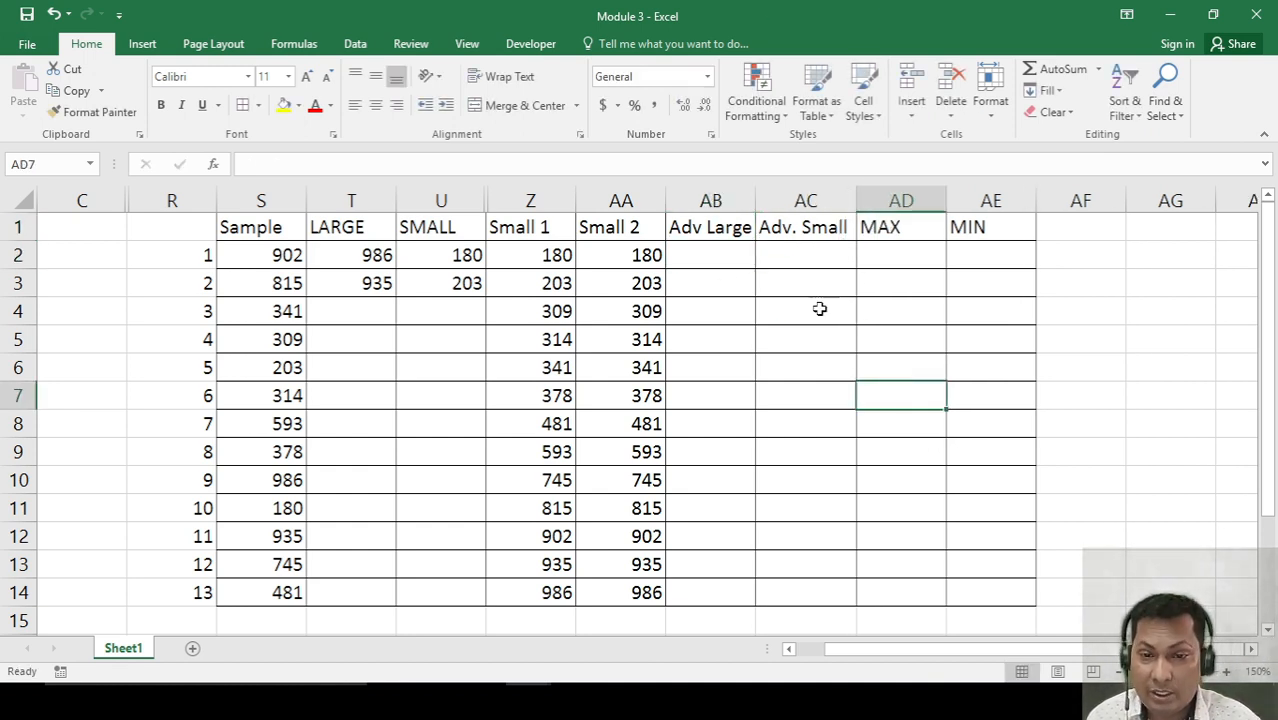
Review the empty Adv Large column and compare the Small 2 results in AA2:AA14 with the rank numbers in column R.
left_click(722, 263)
left_click_drag(722, 263, 714, 560)
left_click(873, 420)
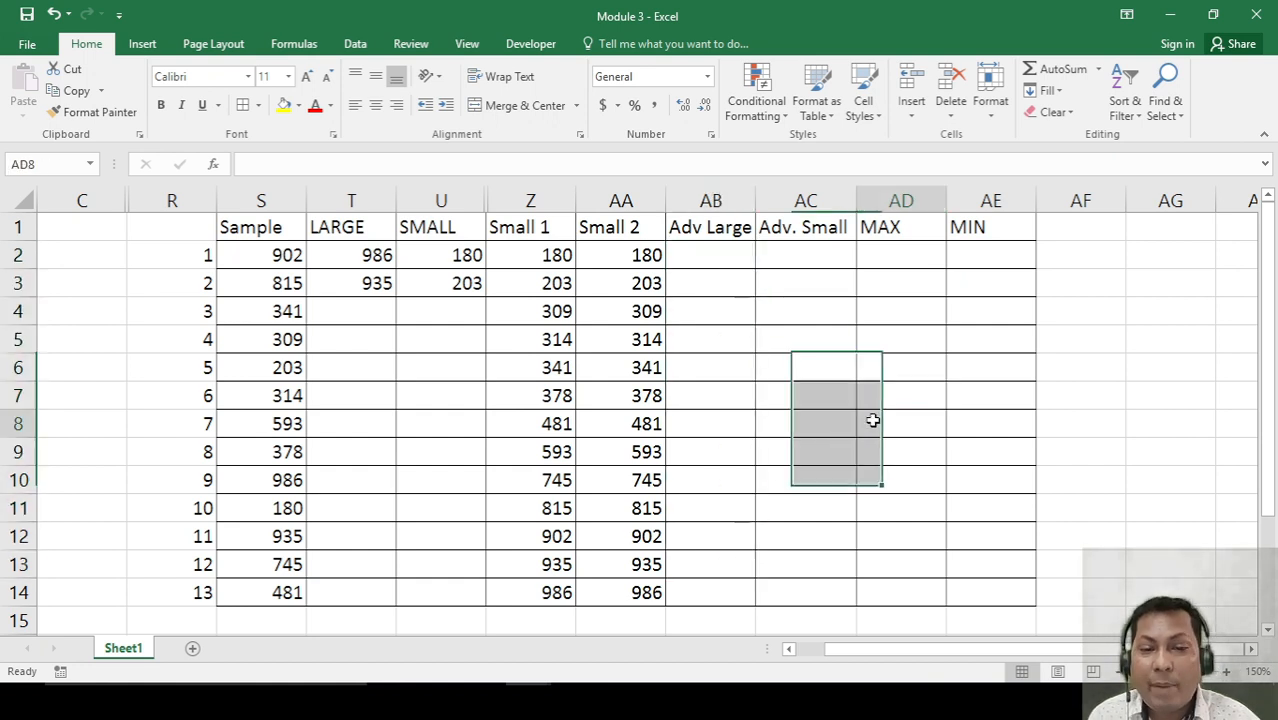
left_click_drag(622, 255, 652, 594)
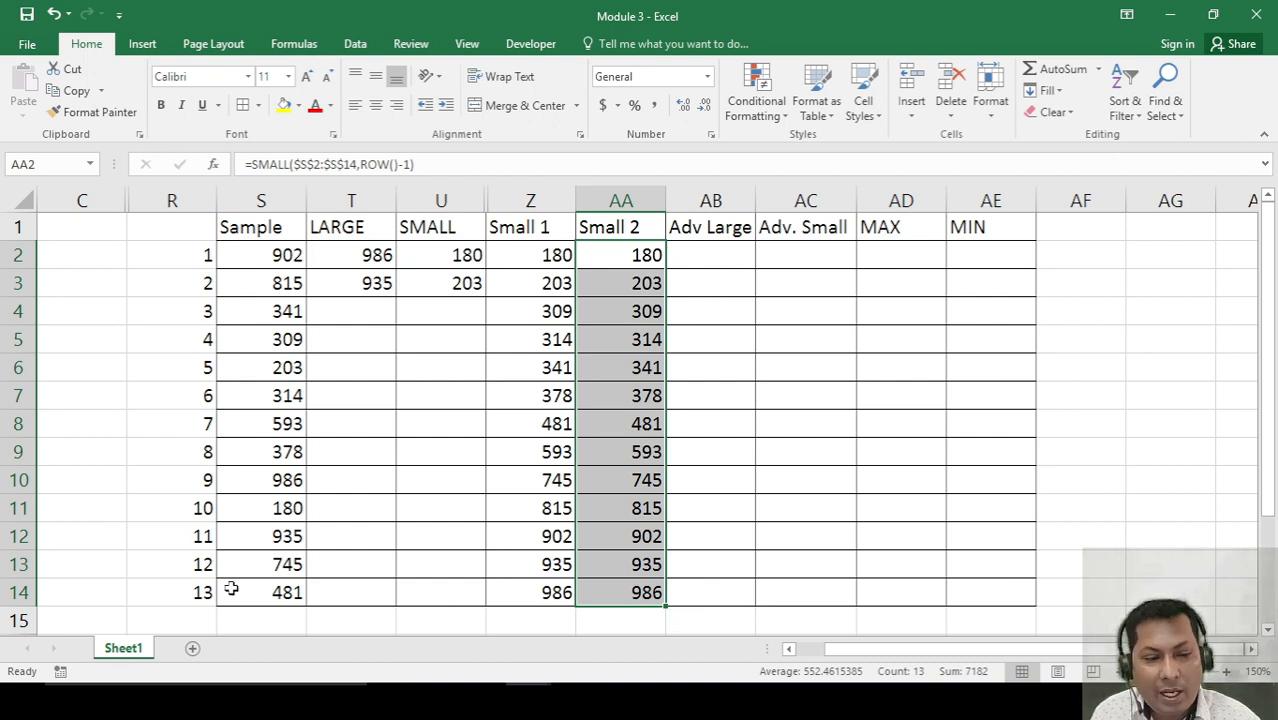
left_click(200, 594)
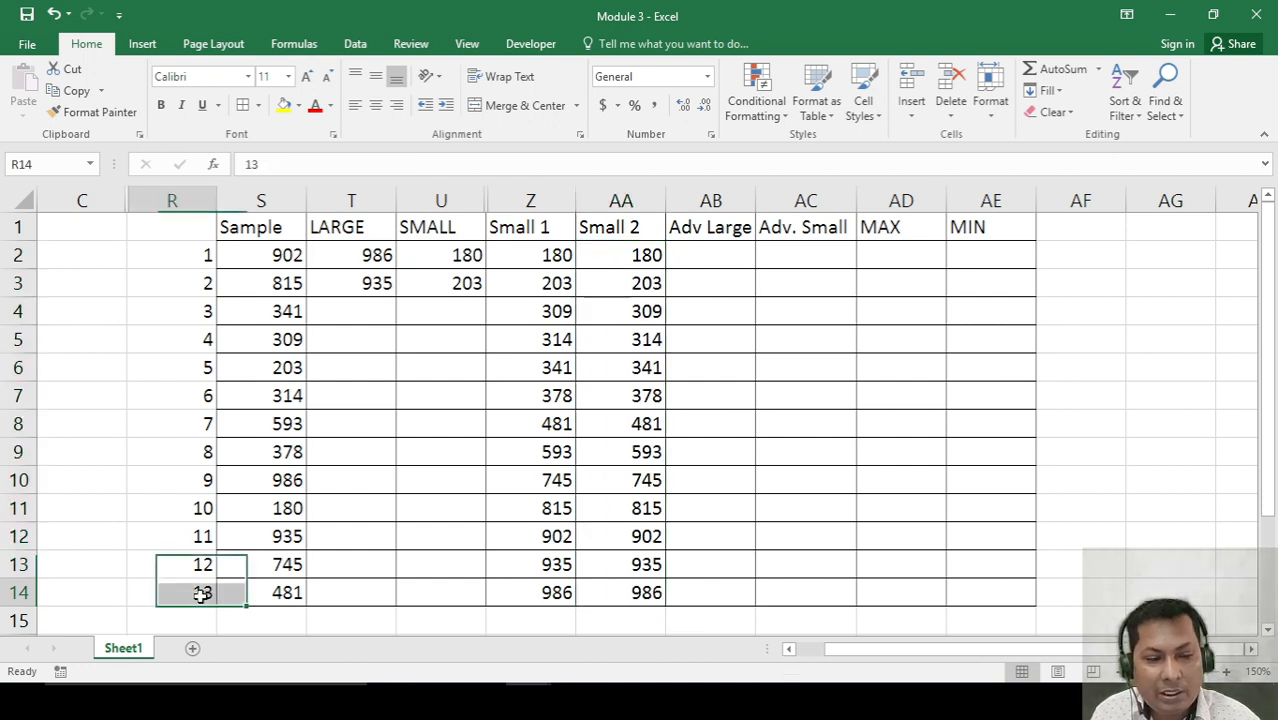
left_click(644, 257)
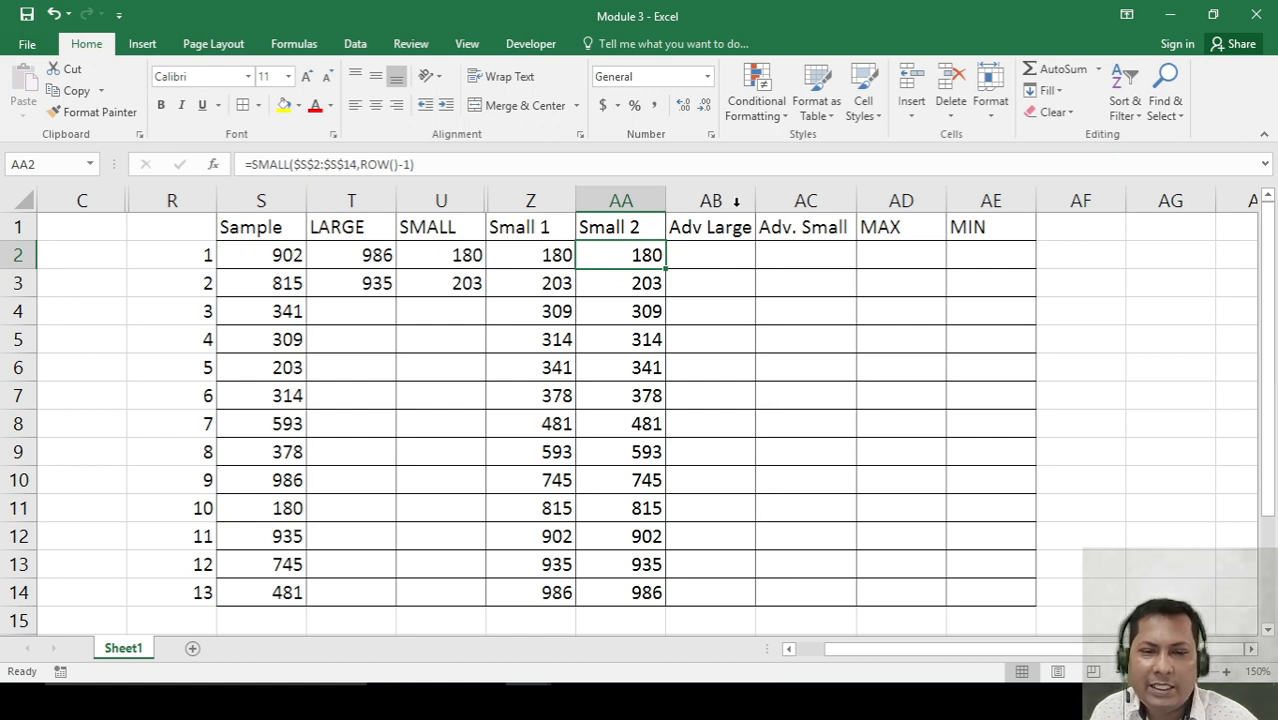
Insert a blank column before Adv Large and give it the header Practice in AB1.
left_click(725, 262)
key("ctrl+space")
key("ctrl+shift+plus")
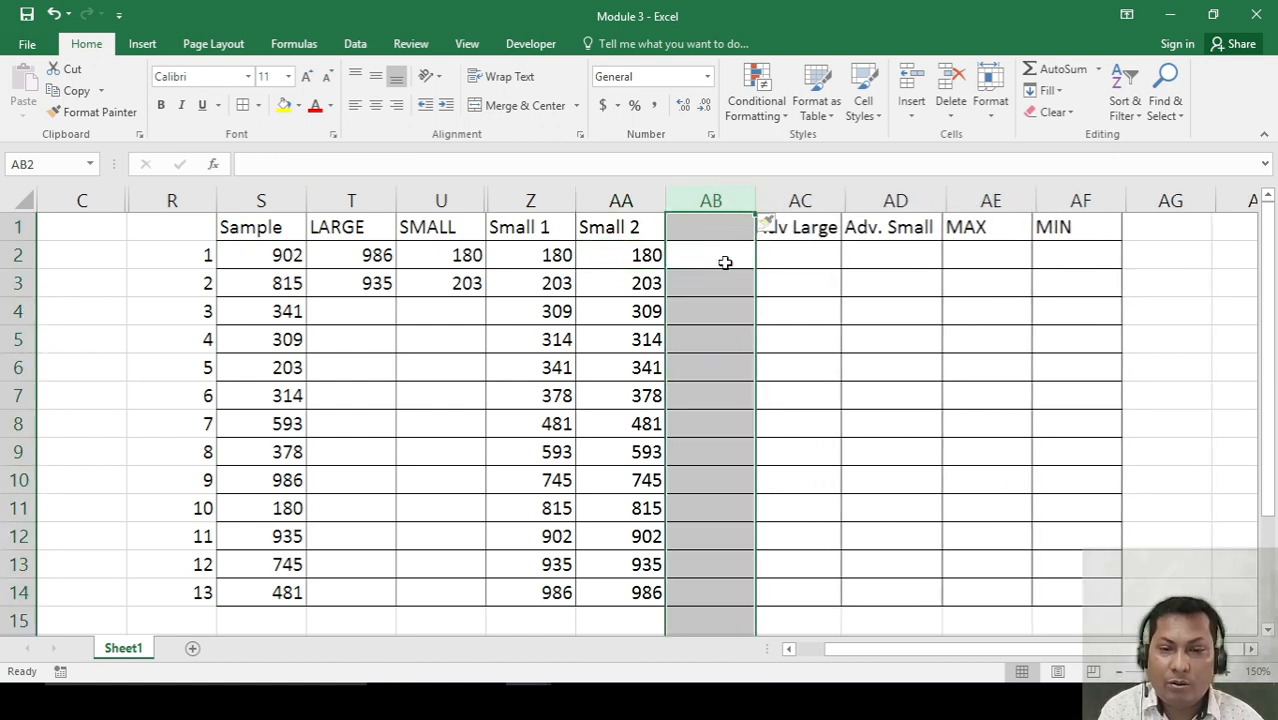
left_click(725, 262)
key("Up")
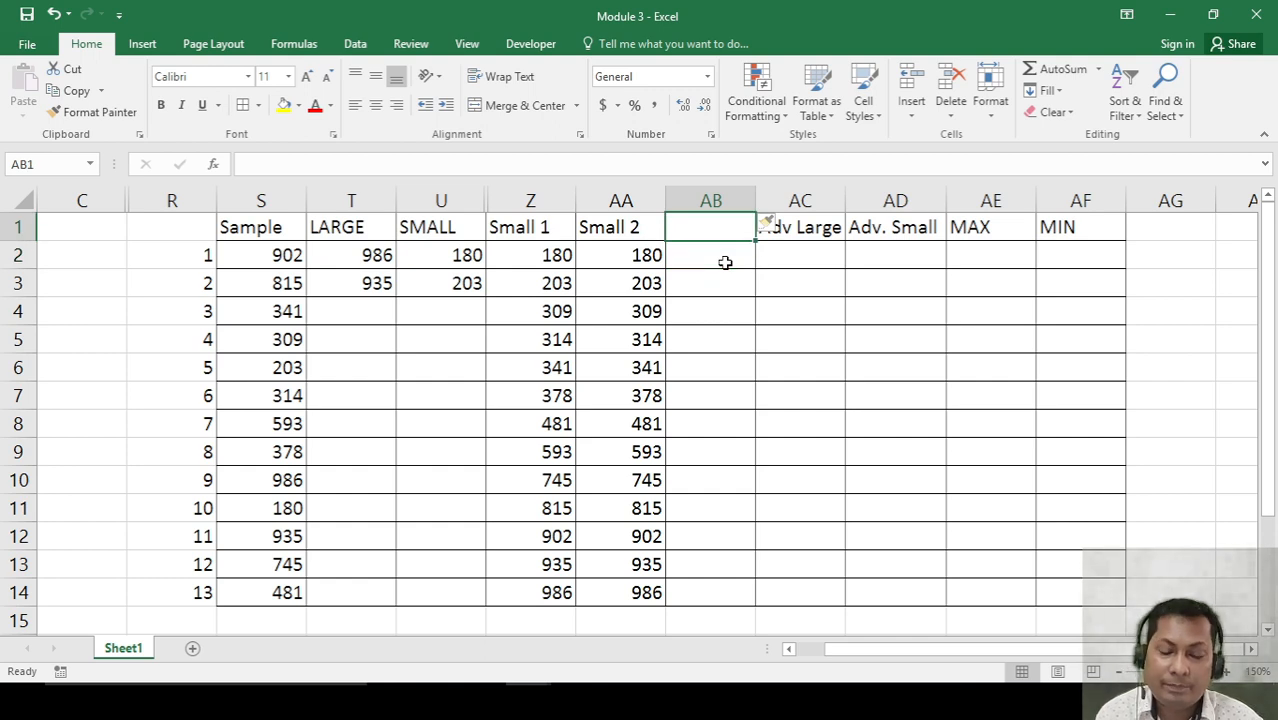
type("Pract")
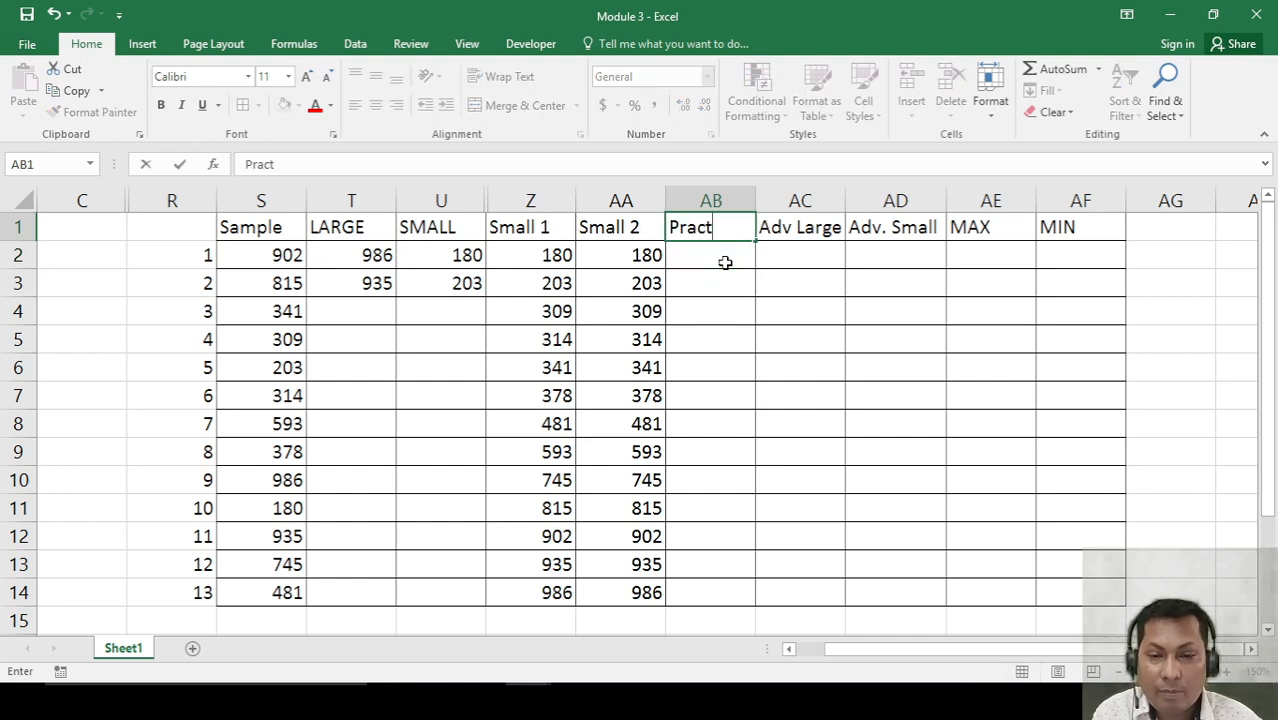
type("ice")
key("Return")
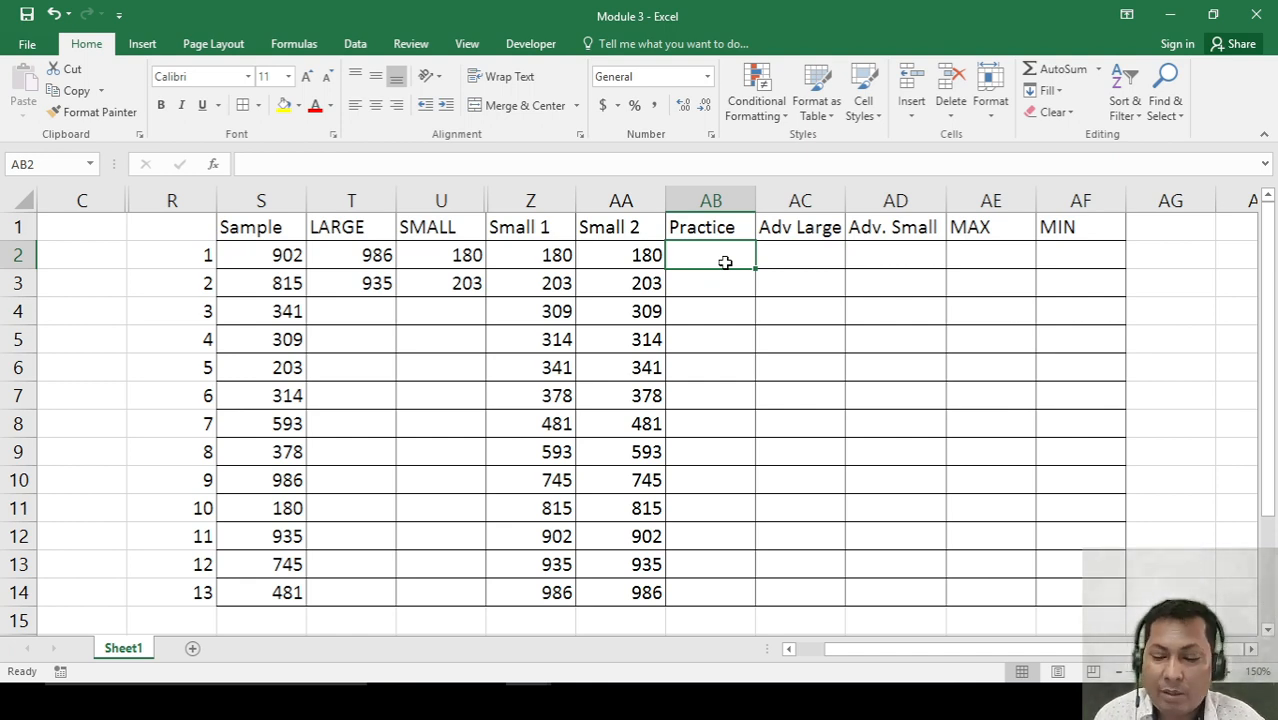
Enter the formula =ROW() in AB2 of the Practice column.
type("=ro")
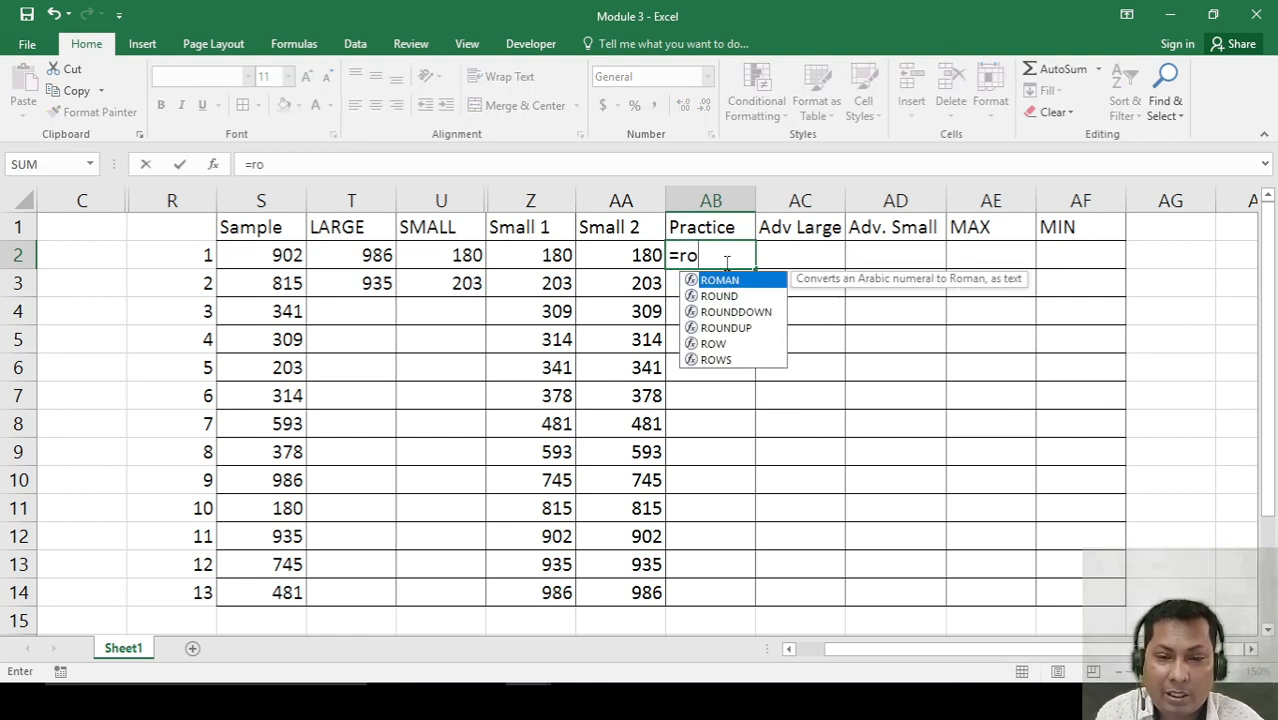
type("w(")
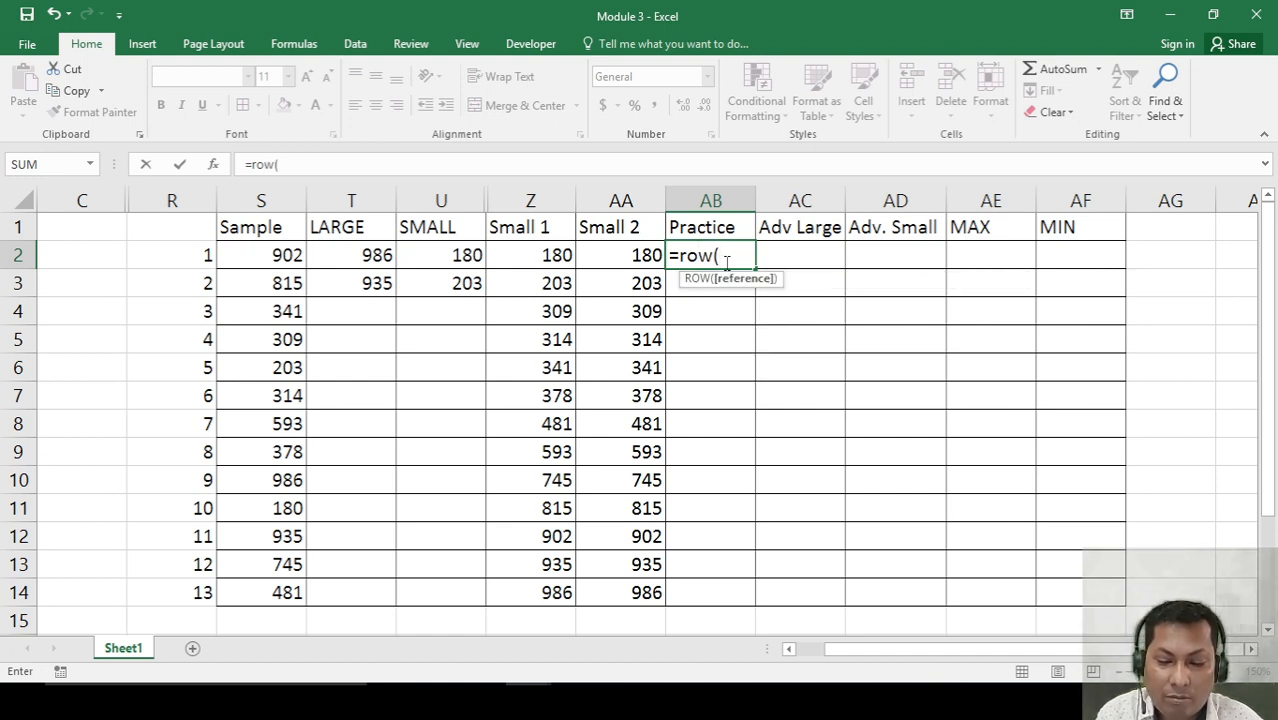
type(")")
key("Return")
left_click(725, 261)
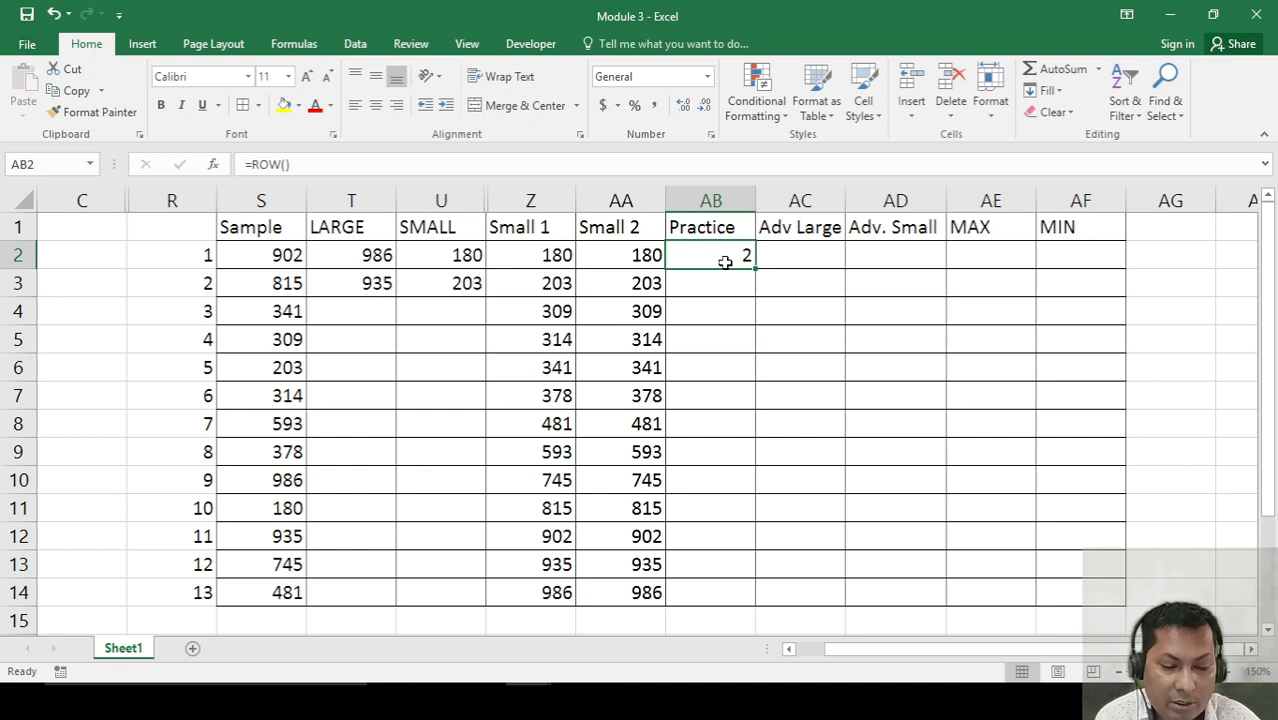
Change the formula in AB2 to =ROW()+11.
double_click(725, 261)
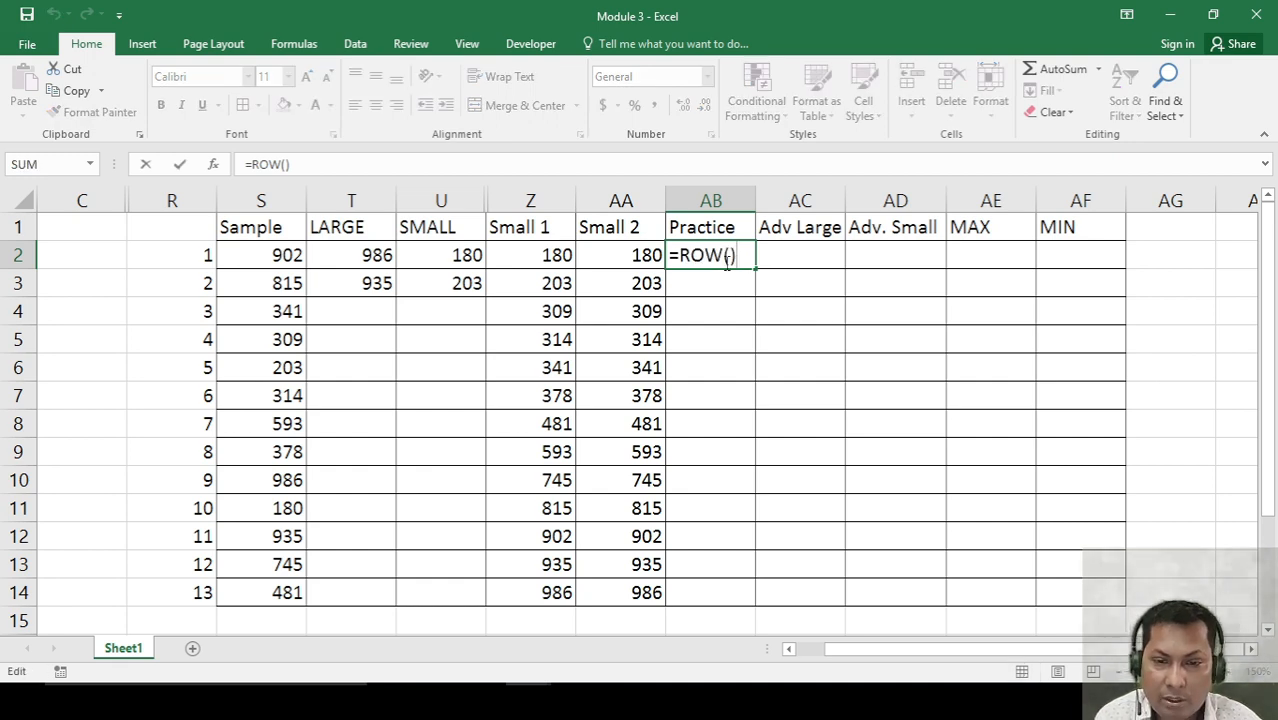
type("+11")
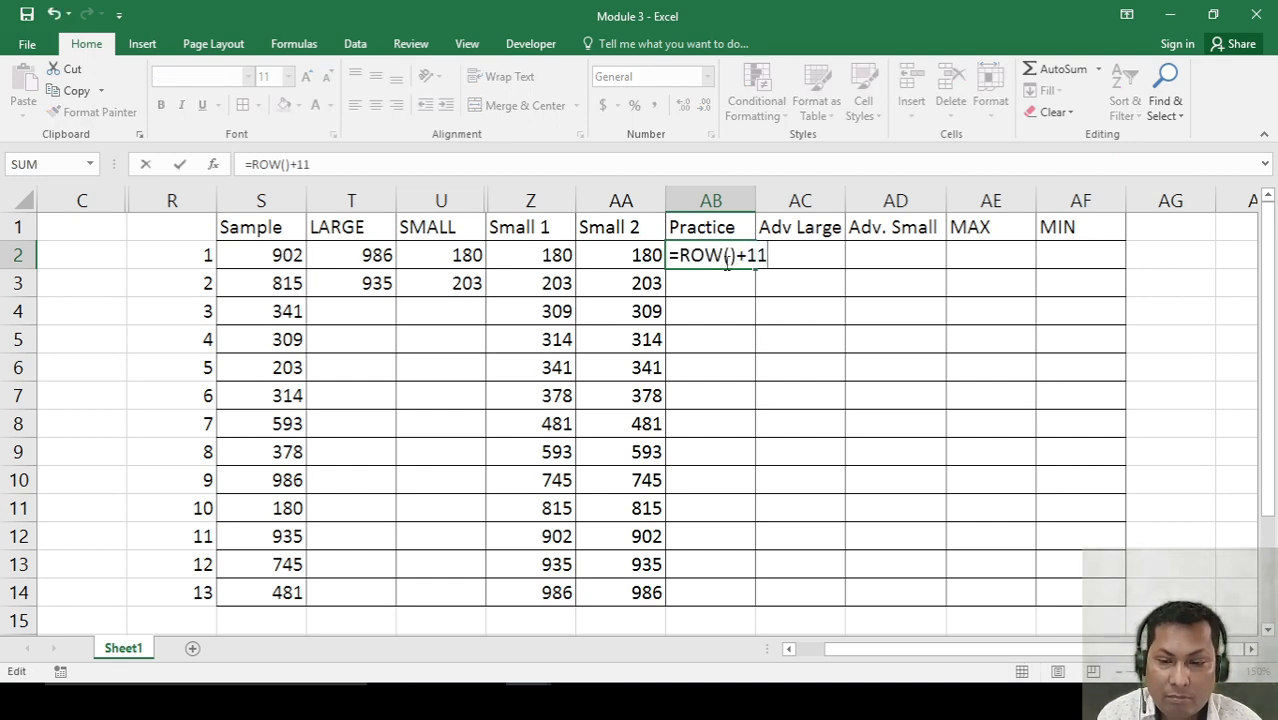
key("Return")
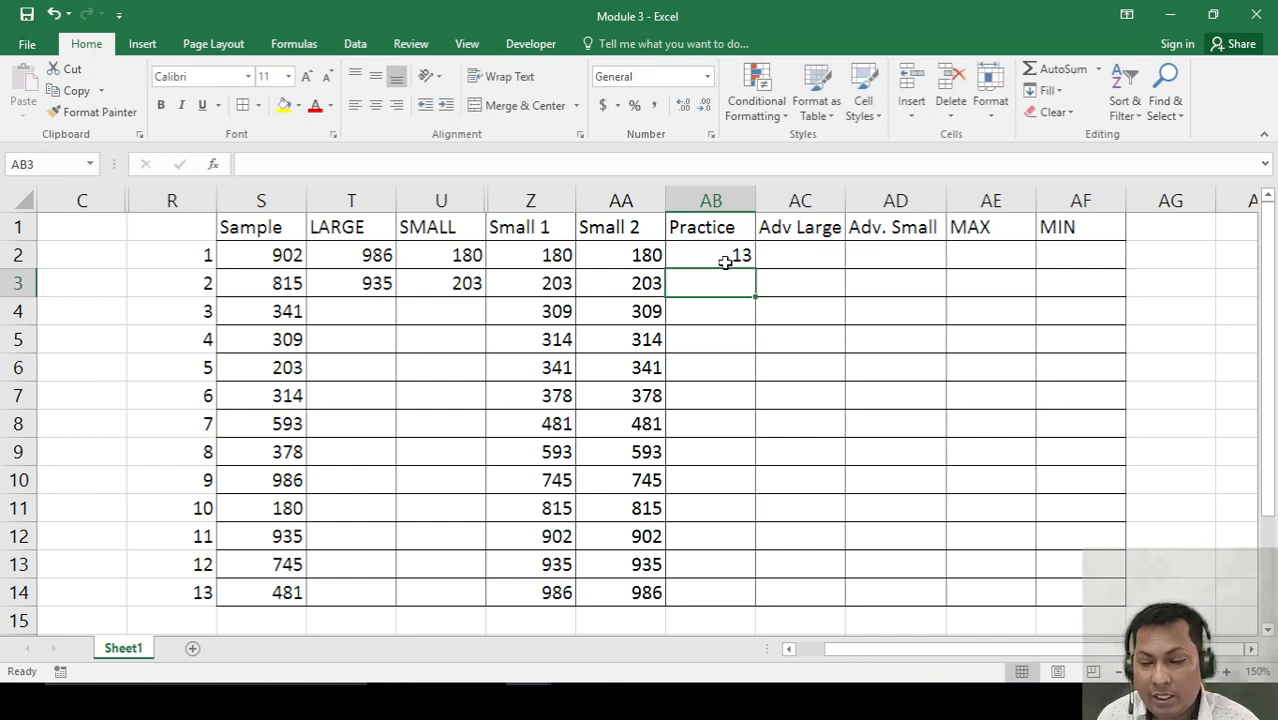
Copy the =ROW()+11 formula from AB2 down through AB14 of the Practice column.
left_click(725, 261)
key("ctrl+c")
key("shift+Down")
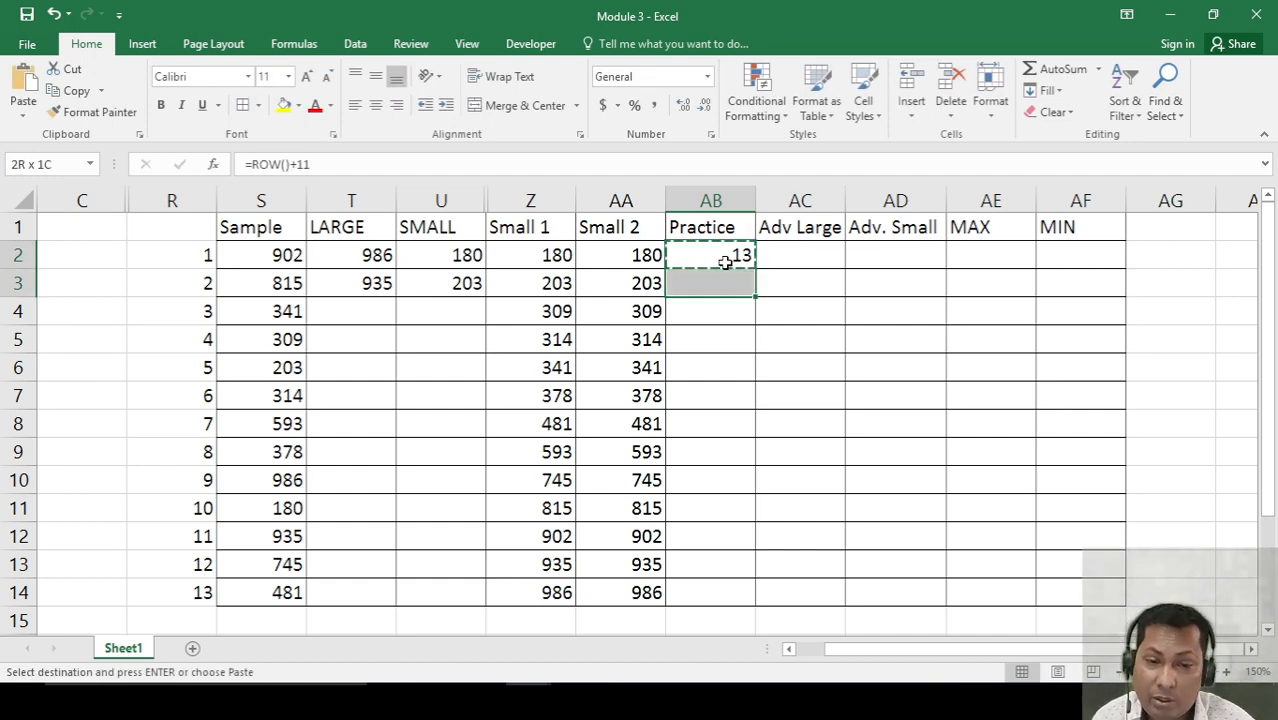
key("shift+Down")
key("shift+Down")
key("shift+Down")
key("shift+Down")
key("shift+Down")
key("shift+Down")
key("shift+Down")
key("shift+Down")
key("shift+Down")
key("shift+Down")
key("shift+Down")
key("Return")
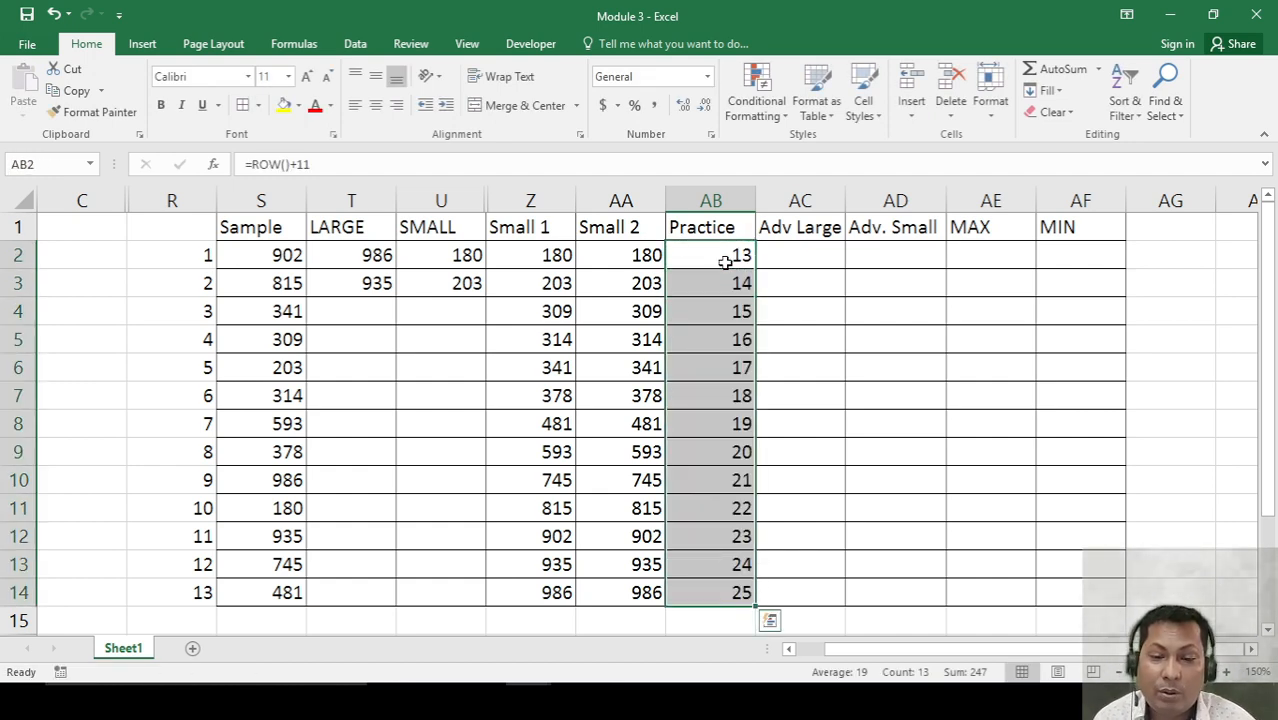
Review the ROW()+11 results cell by cell down to AB14 and back up to AB2.
key("Down")
key("Down")
key("Down")
key("Down")
key("Down")
key("Down")
key("Down")
key("Down")
key("Down")
key("Down")
key("Down")
key("Down")
key("Down")
key("Down")
key("Up")
key("Up")
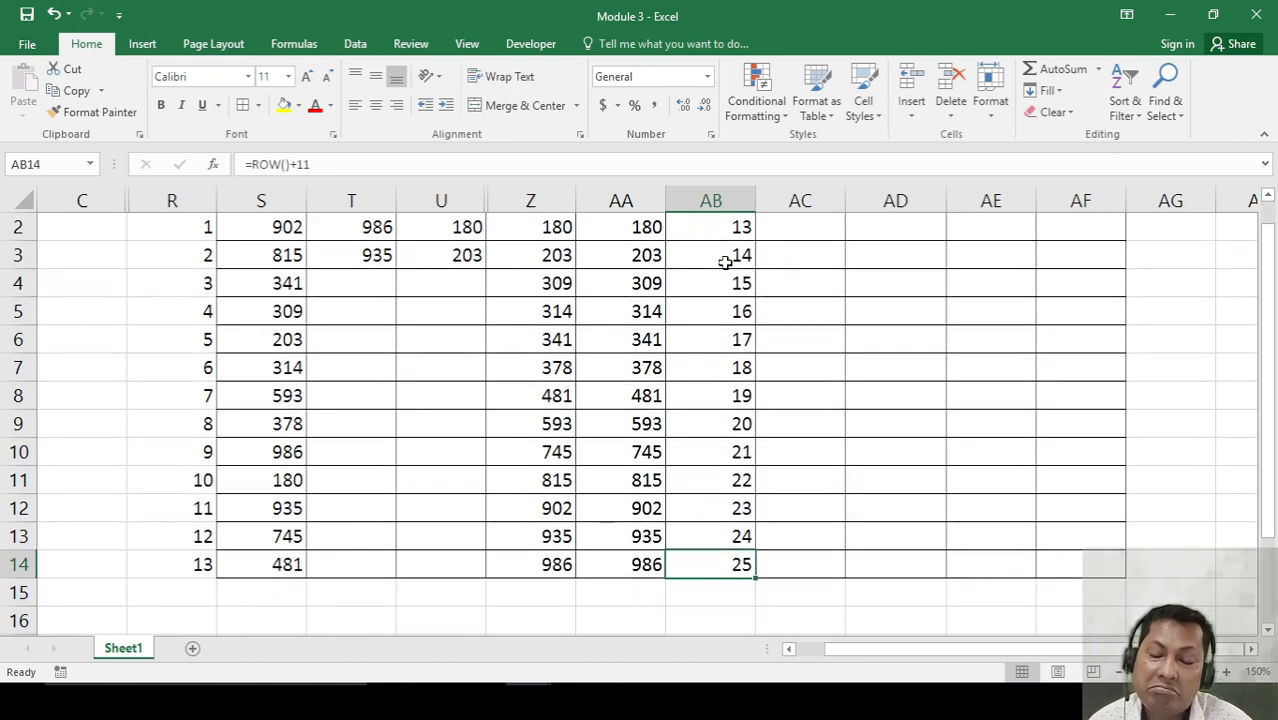
key("Up")
key("Up")
key("Up")
key("Up")
key("Up")
key("Up")
key("Up")
key("Up")
key("Up")
key("Up")
key("Up")
key("Up")
key("Up")
key("Down")
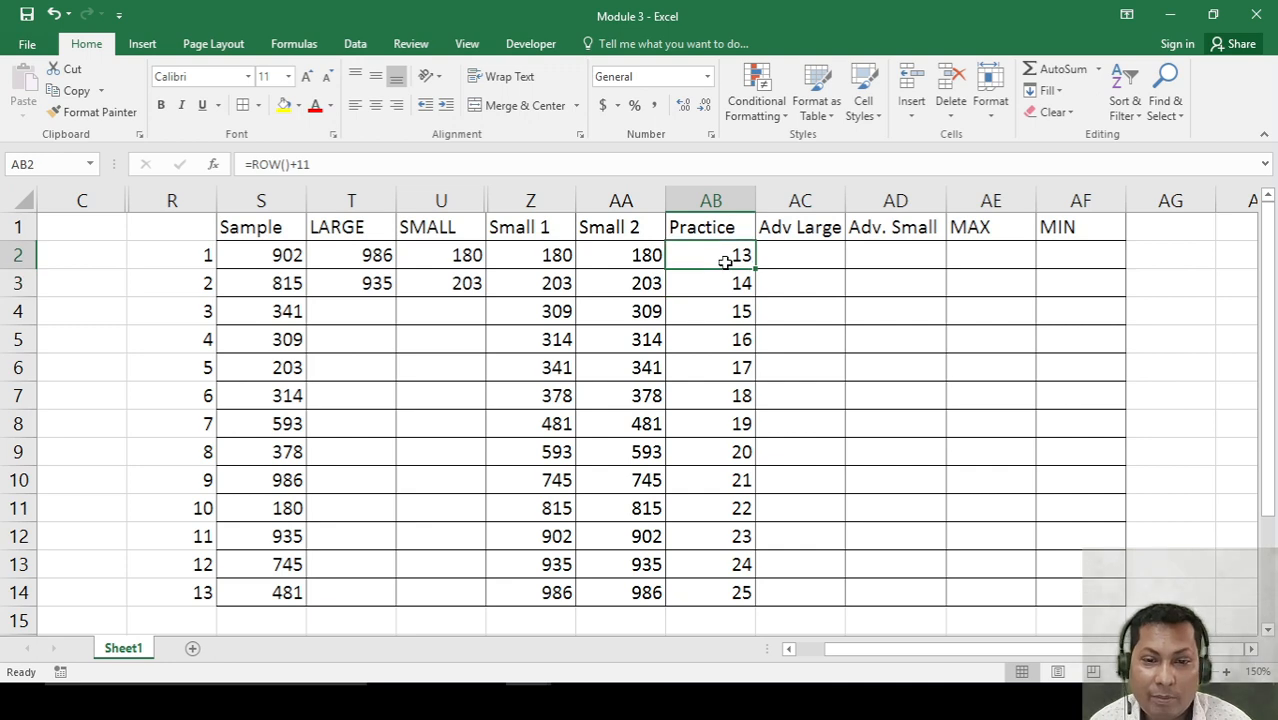
Clear the ROW()+11 formulas from AB2:AB14.
key("ctrl+shift+Down")
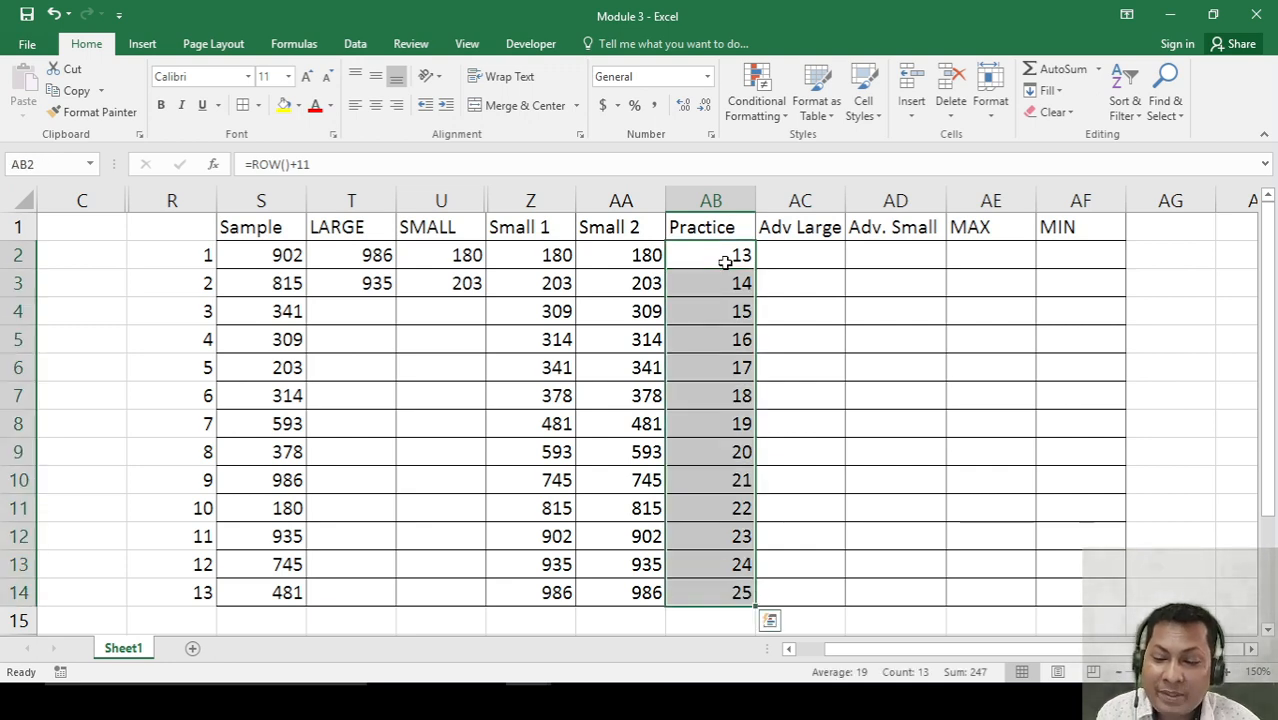
key("Delete")
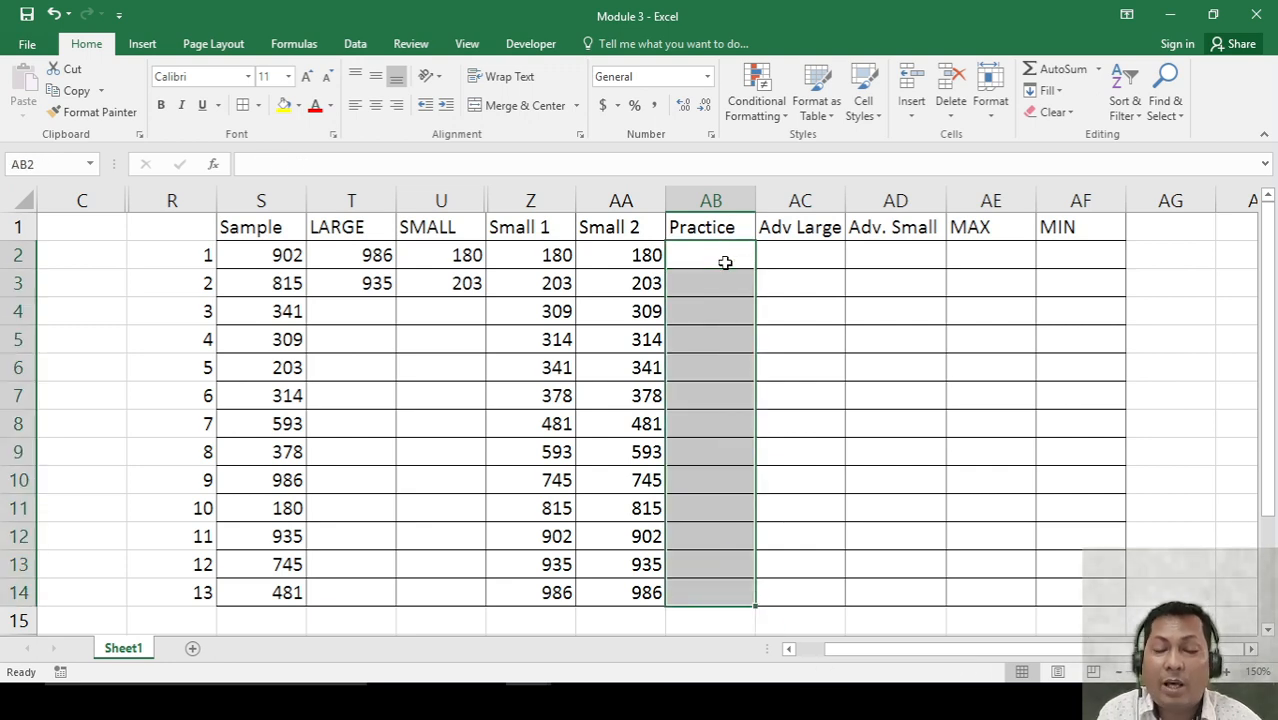
Enter the formula =ROWS(S2:S14) in AB2 and check which range it references.
left_click(725, 262)
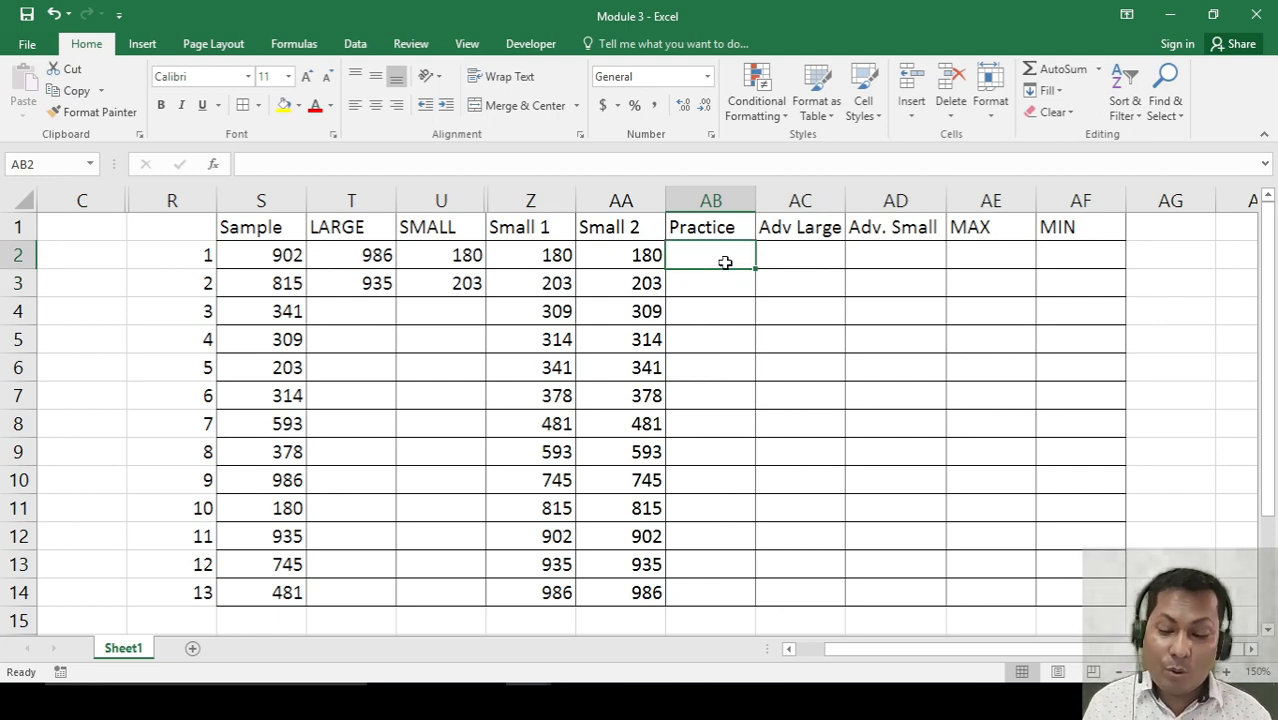
type("=or")
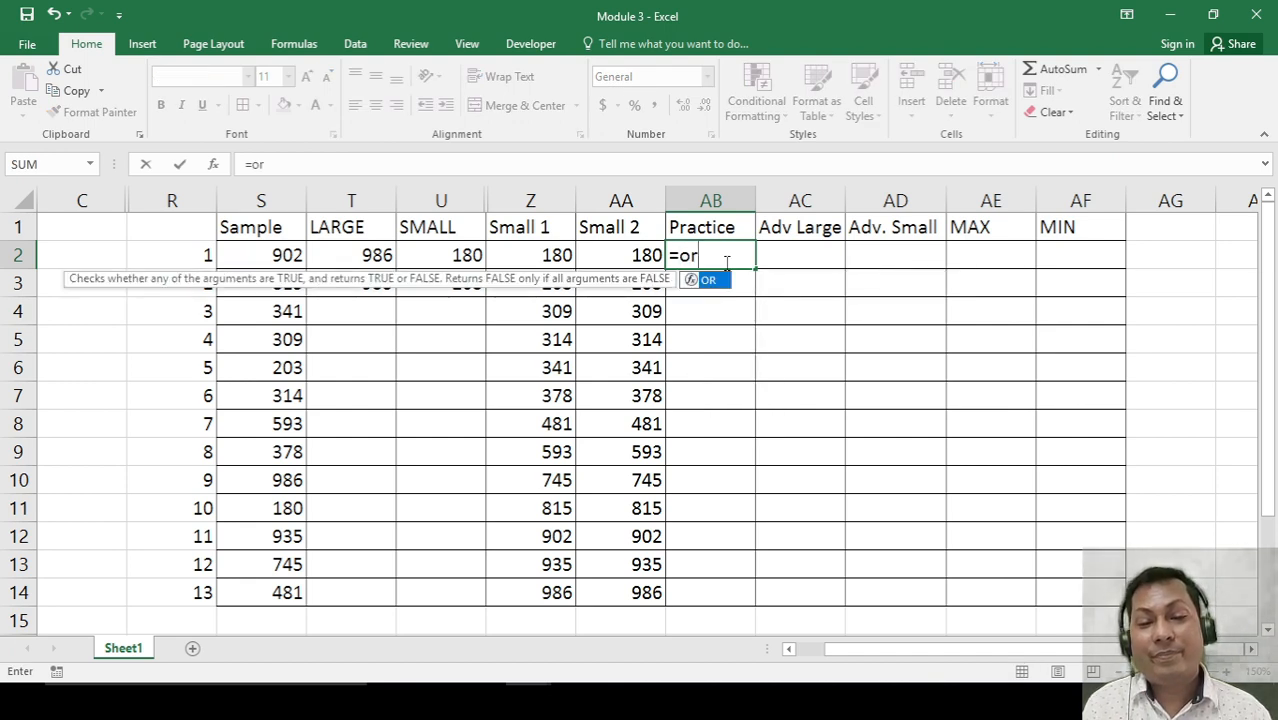
key("BackSpace")
key("BackSpace")
type("rows(")
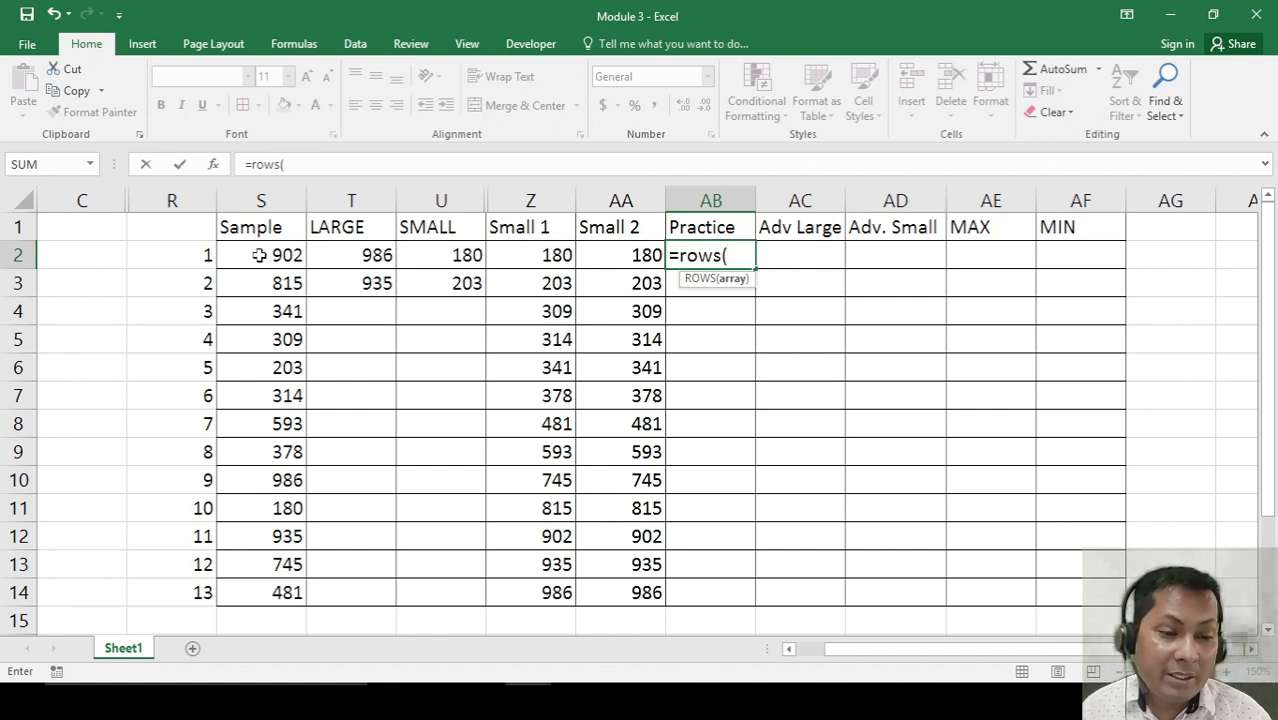
left_click_drag(260, 256, 258, 590)
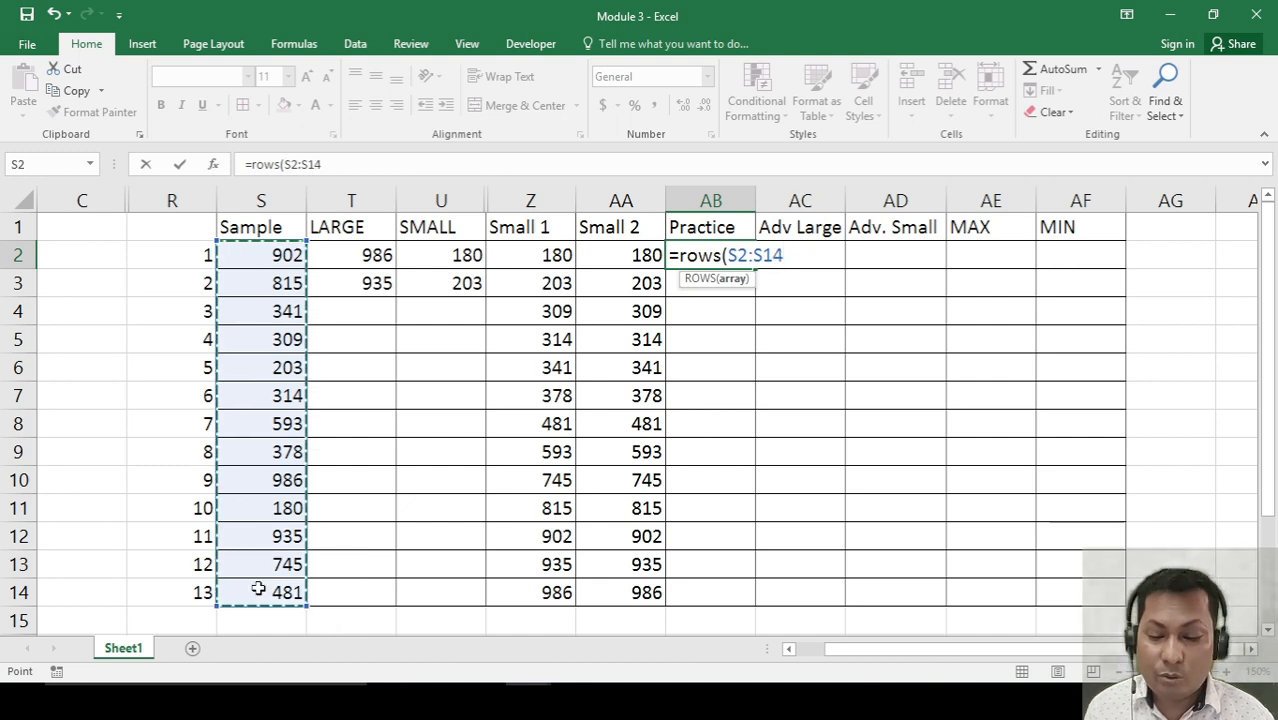
type(")")
key("ctrl+Return")
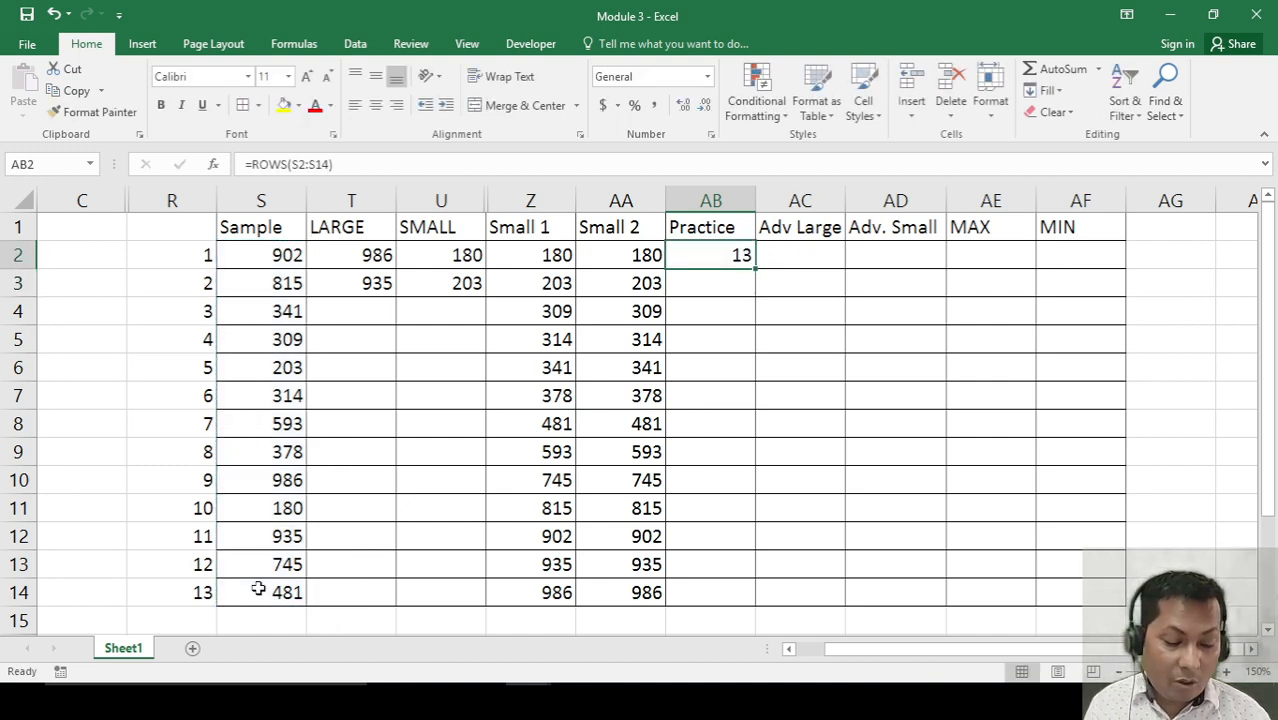
key("F2")
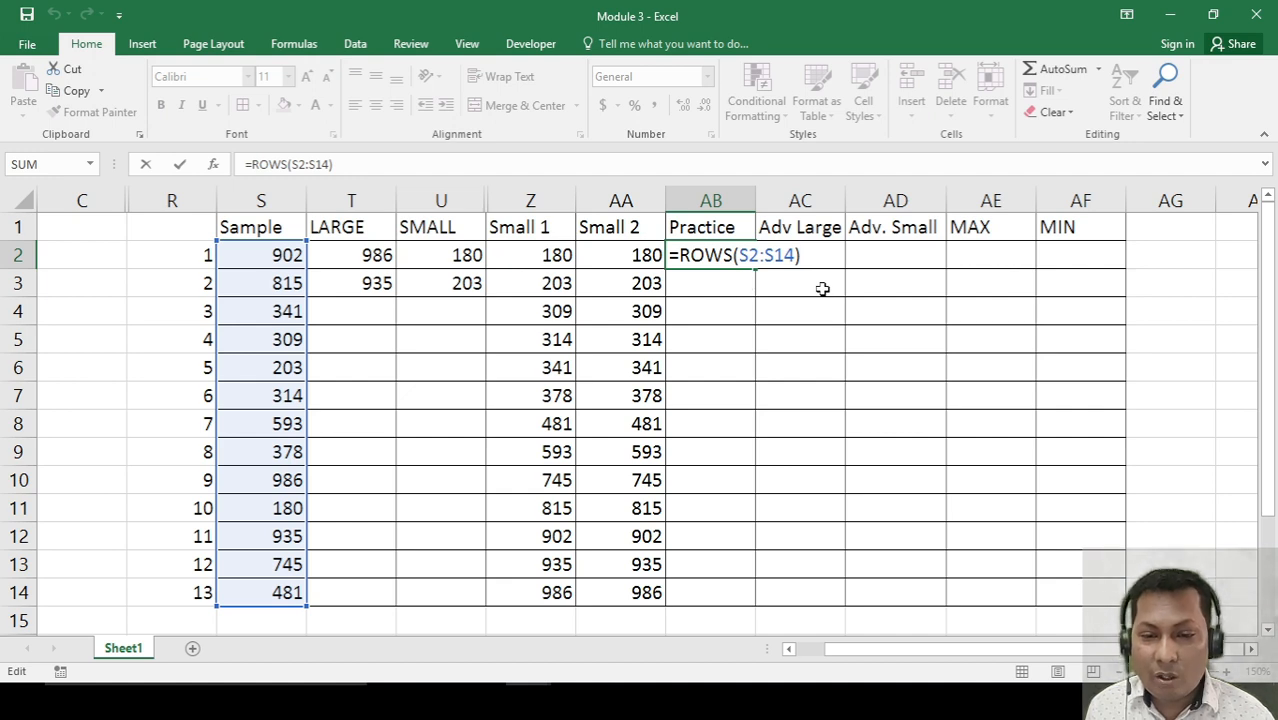
key("Return")
key("Up")
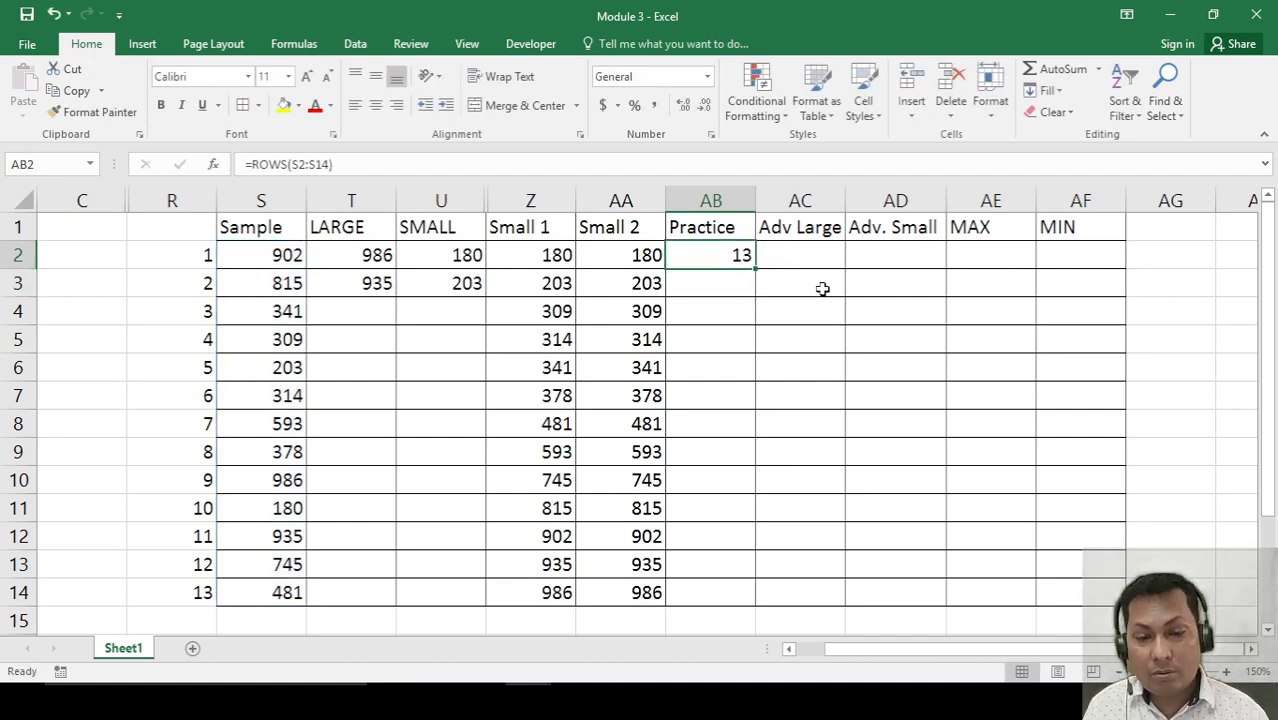
Copy the relative =ROWS(S2:S14) formula from AB2 down the Practice column to row 14.
key("ctrl+c")
key("shift+Down")
key("shift+Down")
key("shift+Down")
key("shift+Down")
key("shift+Down")
key("shift+Down")
key("shift+Down")
key("shift+Down")
key("shift+Down")
key("shift+Down")
key("shift+Down")
key("shift+Down")
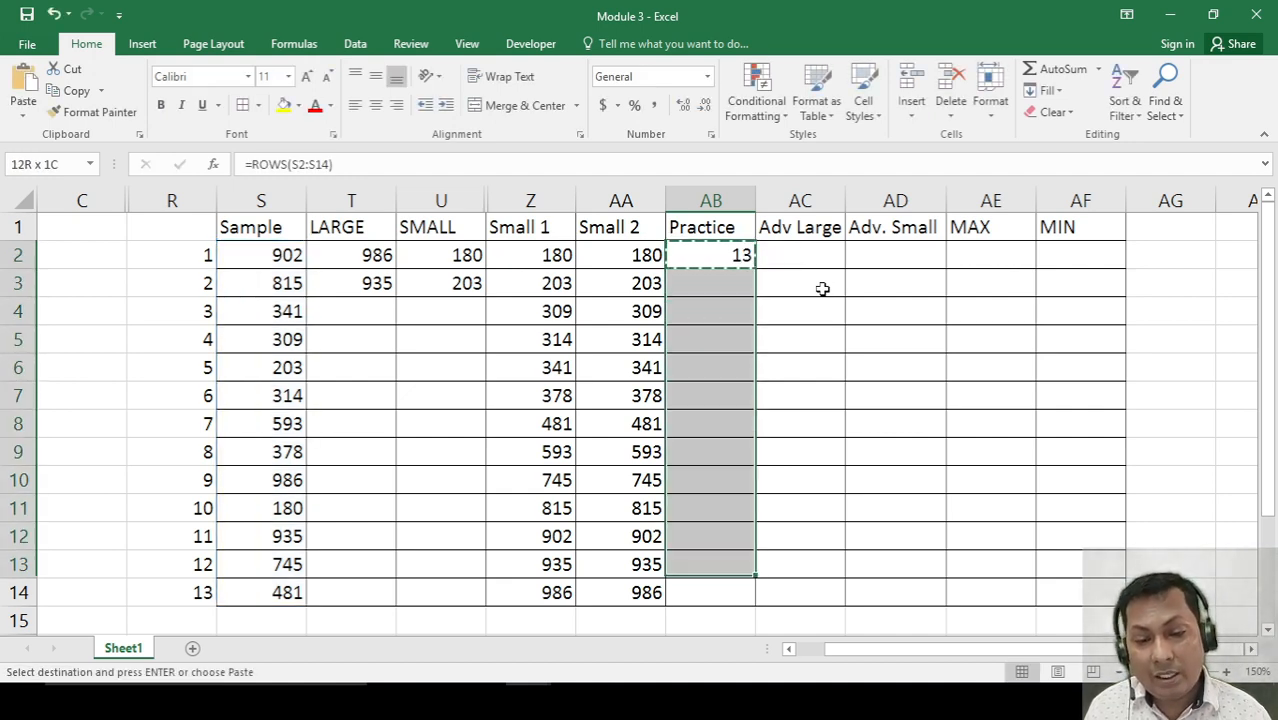
key("Return")
key("Down")
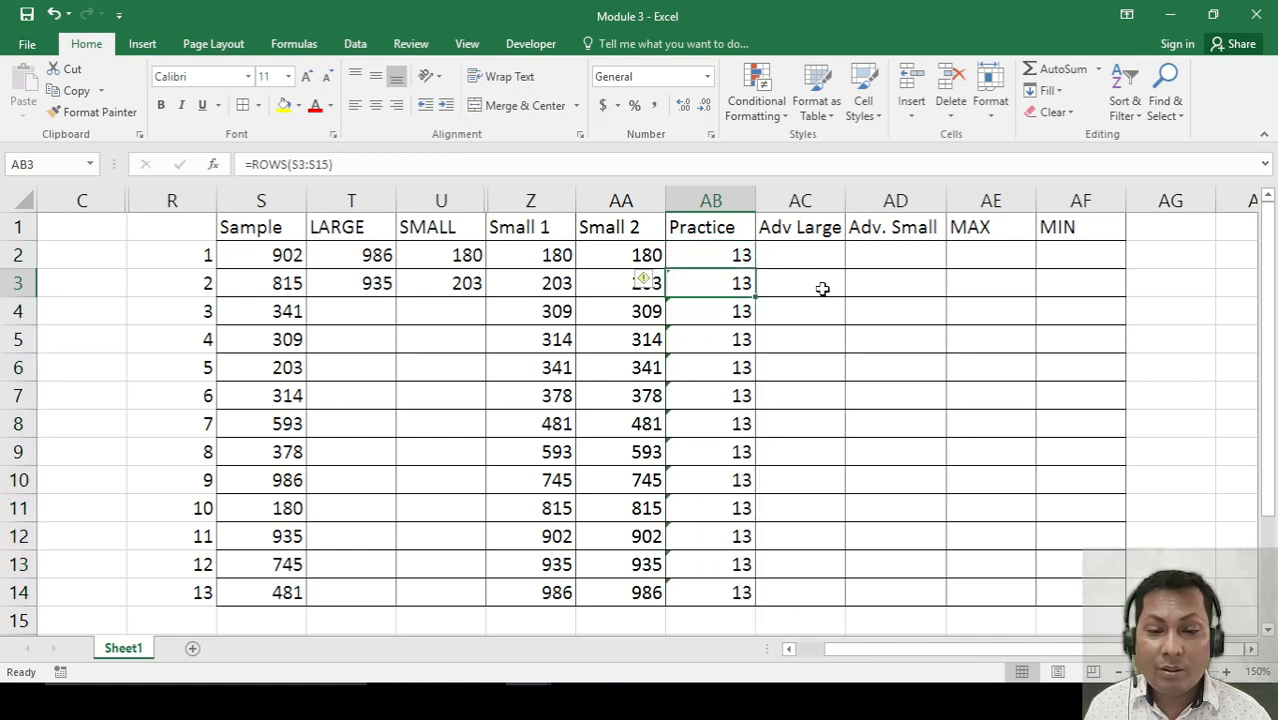
Undo the fill of the relative ROWS formula and reduce the selection to AB2.
key("ctrl+z")
key("shift+Up")
key("shift+Up")
key("shift+Up")
key("shift+Up")
key("shift+Up")
key("shift+Up")
key("shift+Up")
key("shift+Up")
key("shift+Up")
key("shift+Up")
key("shift+Up")
key("shift+Up")
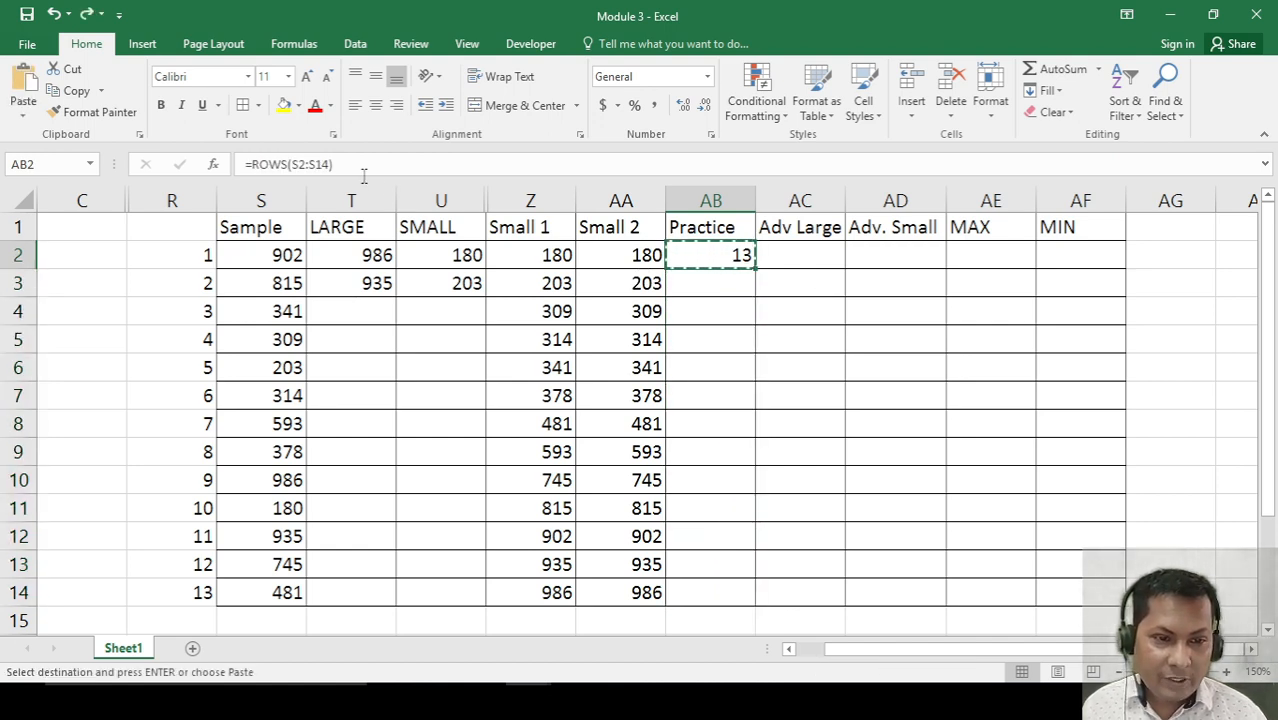
Make the end of the range in AB2 absolute so the formula is =ROWS(S2:$S$14).
key("F2")
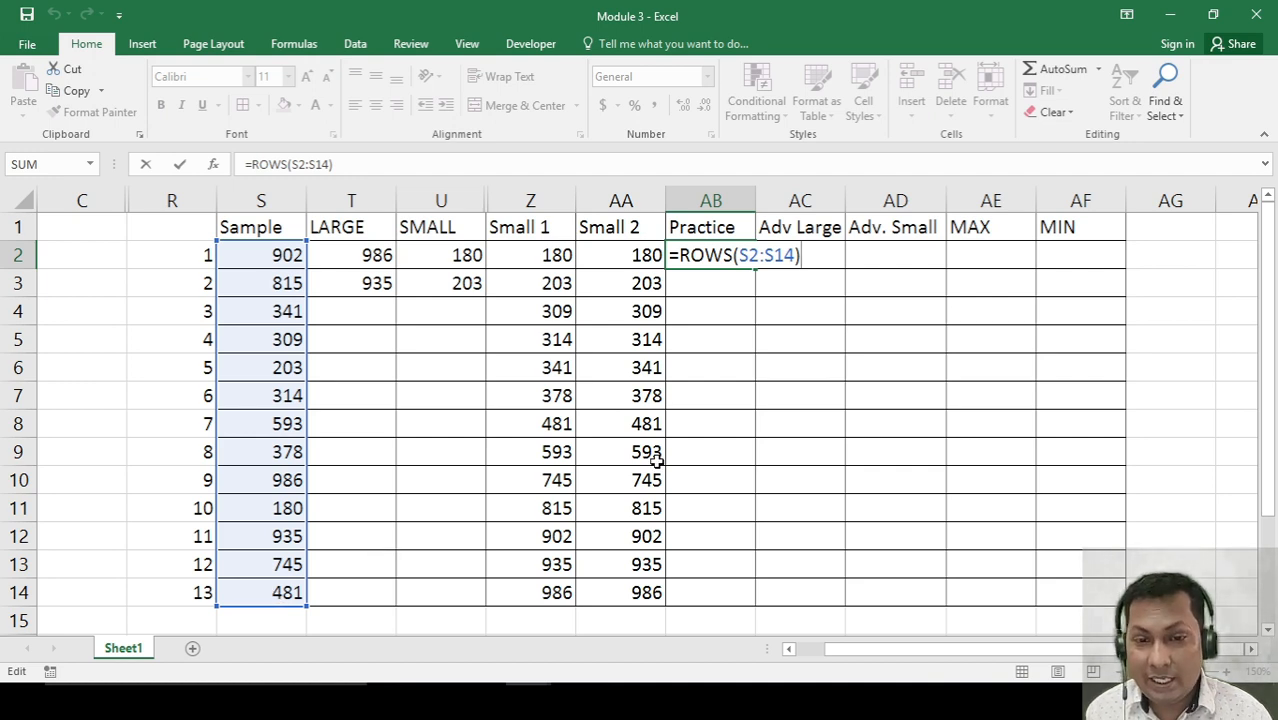
double_click(779, 256)
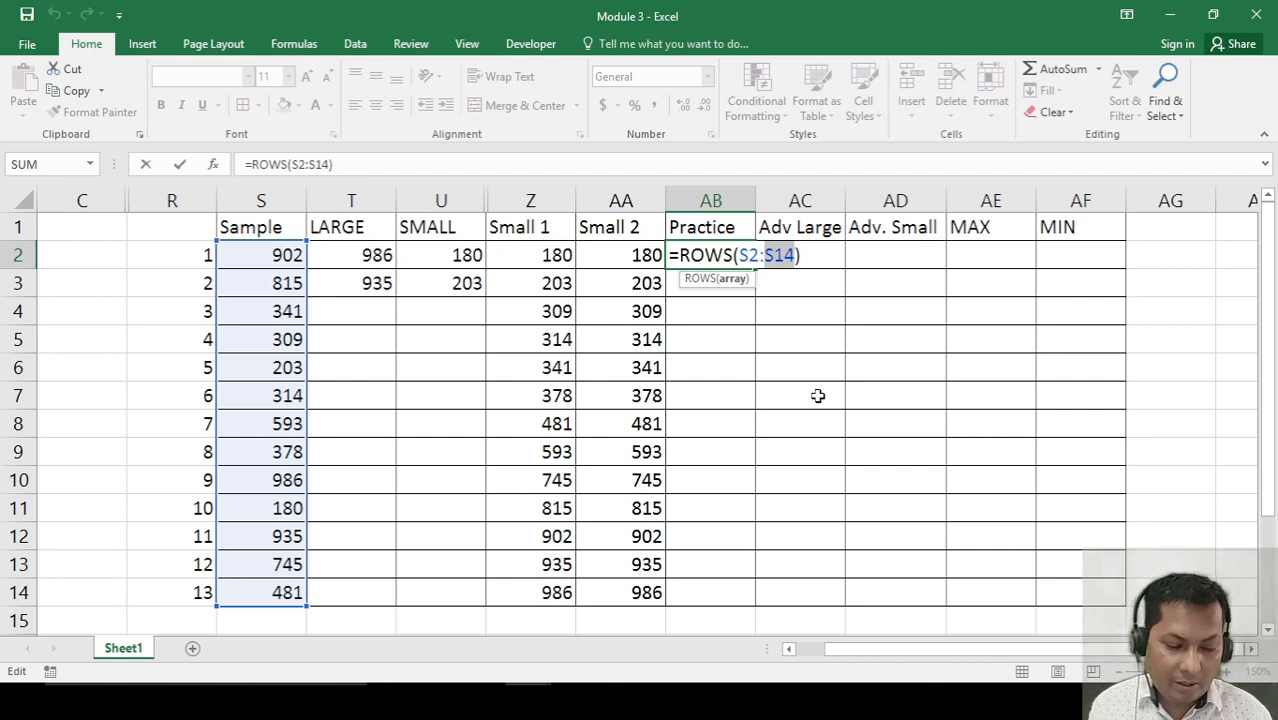
key("F4")
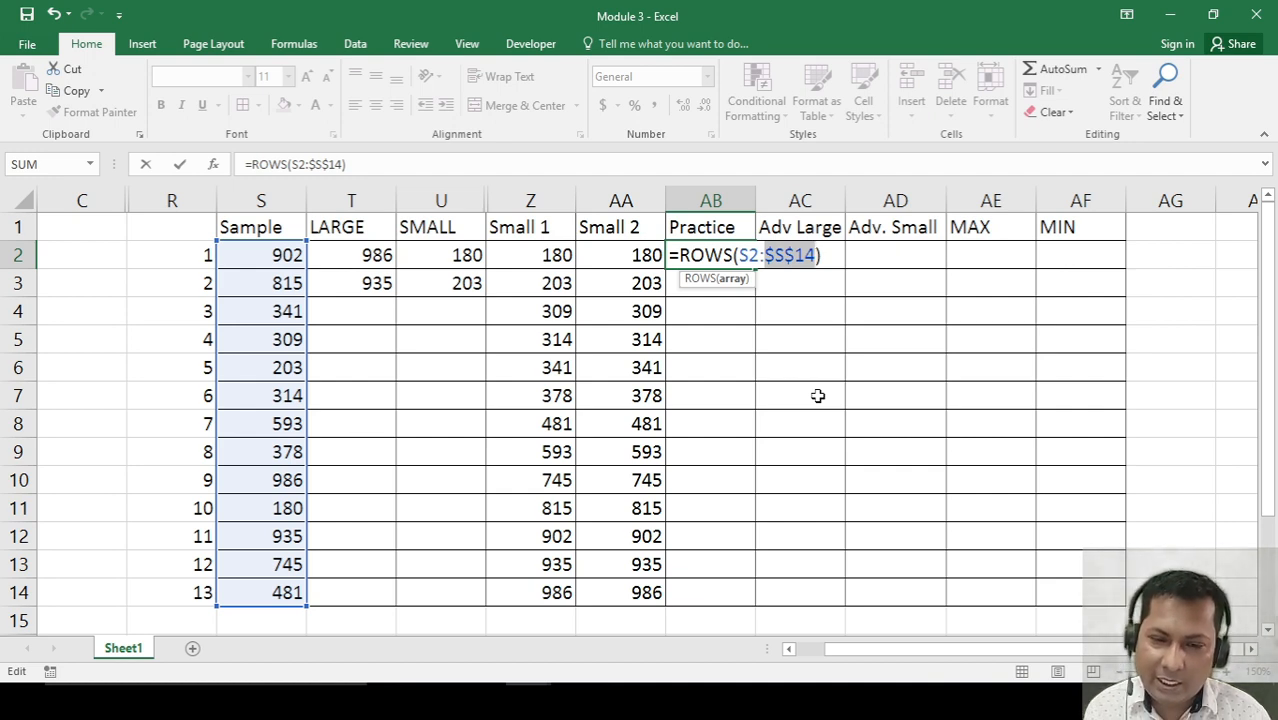
key("ctrl+Return")
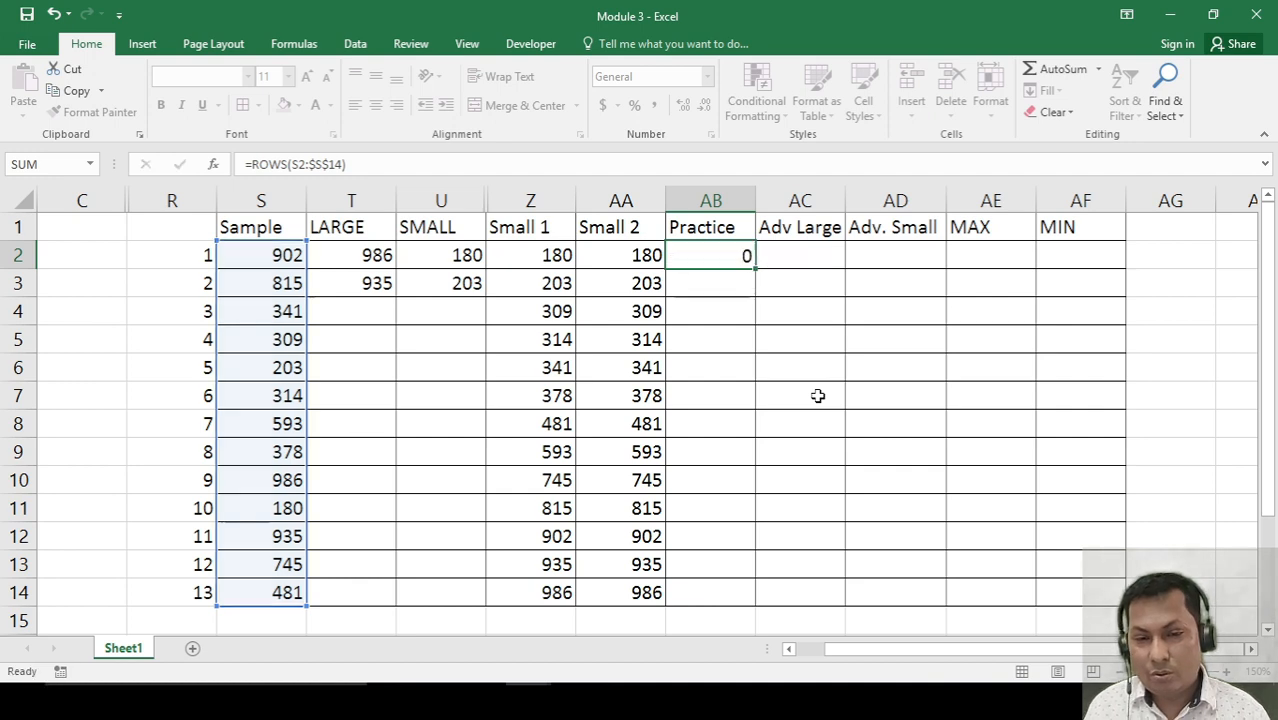
Copy the =ROWS(S2:$S$14) formula from AB2 down through AB14.
key("ctrl+c")
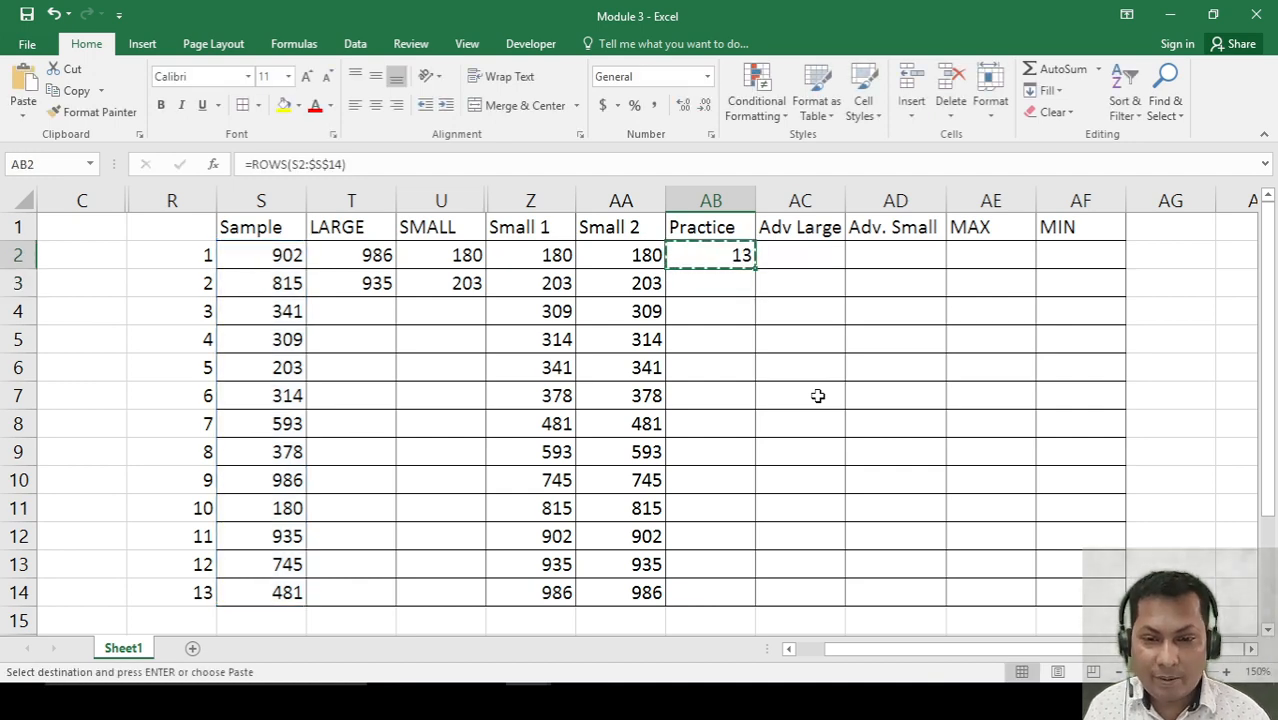
key("shift+Down")
key("shift+Down")
key("shift+Down")
key("shift+Down")
key("shift+Down")
key("shift+Down")
key("shift+Down")
key("shift+Down")
key("shift+Down")
key("shift+Down")
key("shift+Down")
key("shift+Down")
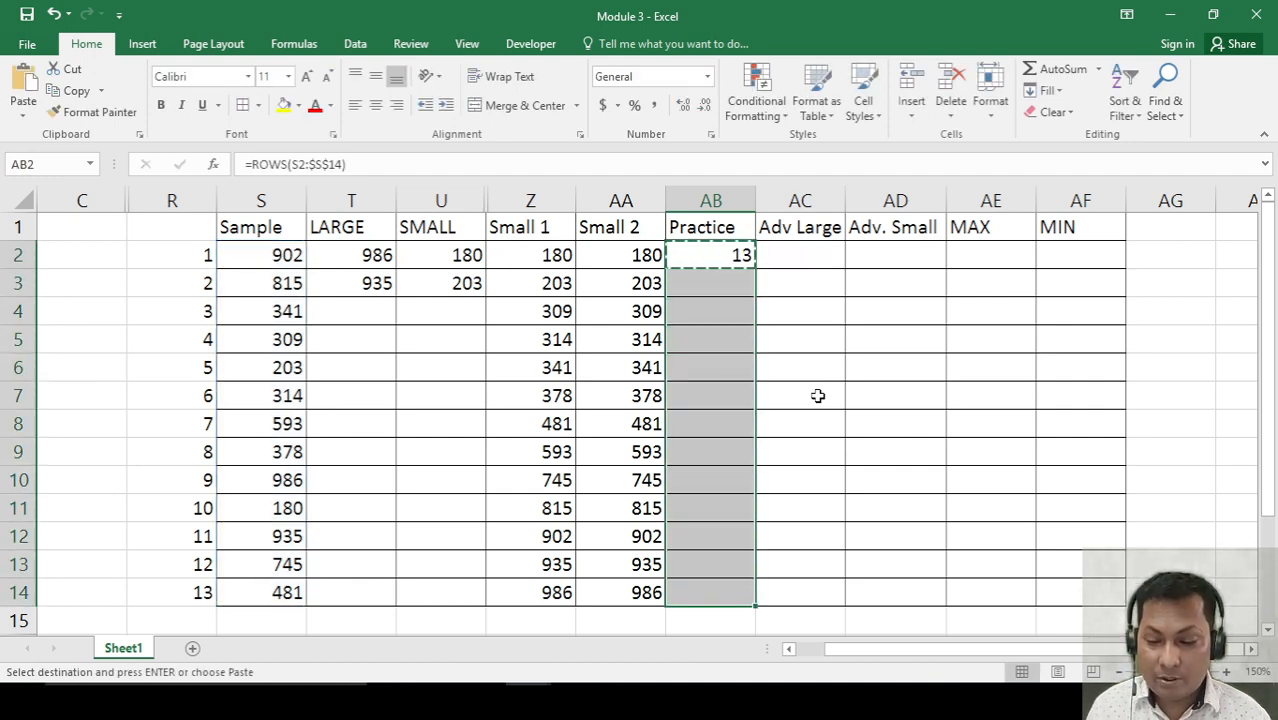
key("Return")
Review the ROWS results in the Practice column down to AB14 and return to AB2.
key("Down")
key("Down")
key("Down")
key("Down")
key("Down")
key("Down")
key("Down")
key("Down")
key("Down")
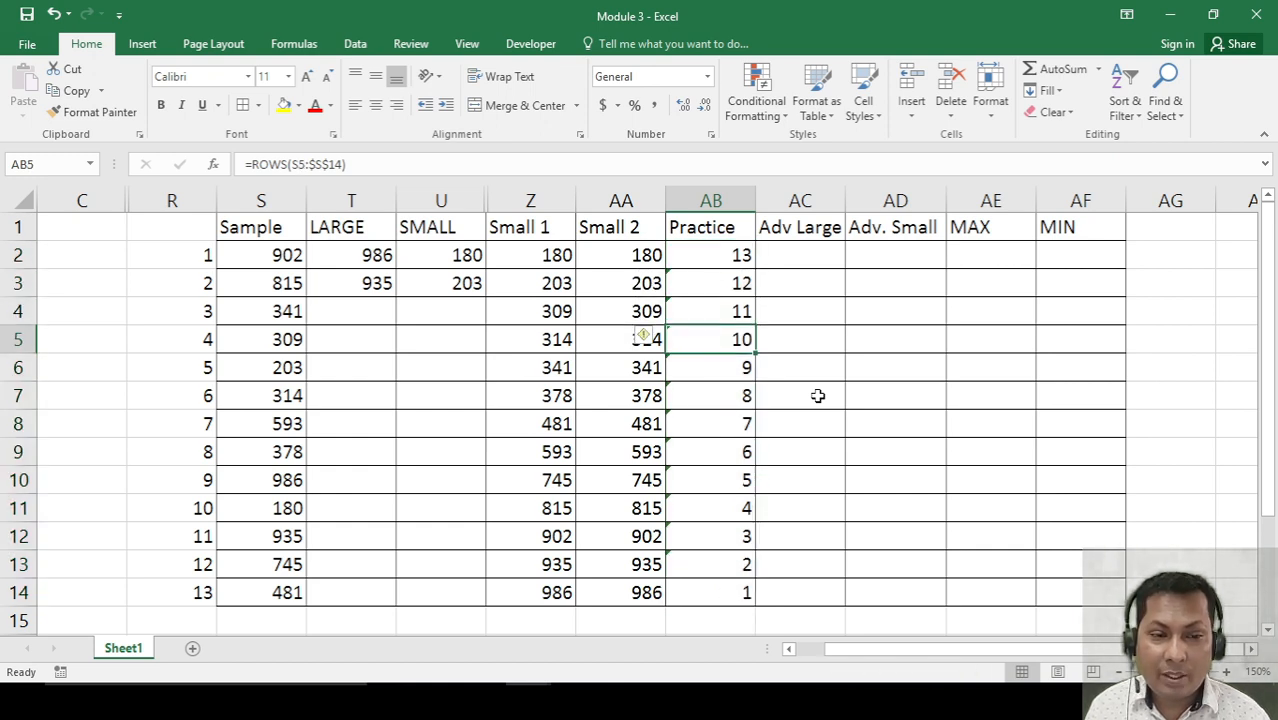
key("Down")
key("Down")
key("Down")
key("Up")
key("Up")
key("Up")
key("Up")
key("Up")
key("Up")
key("Up")
key("Up")
key("Up")
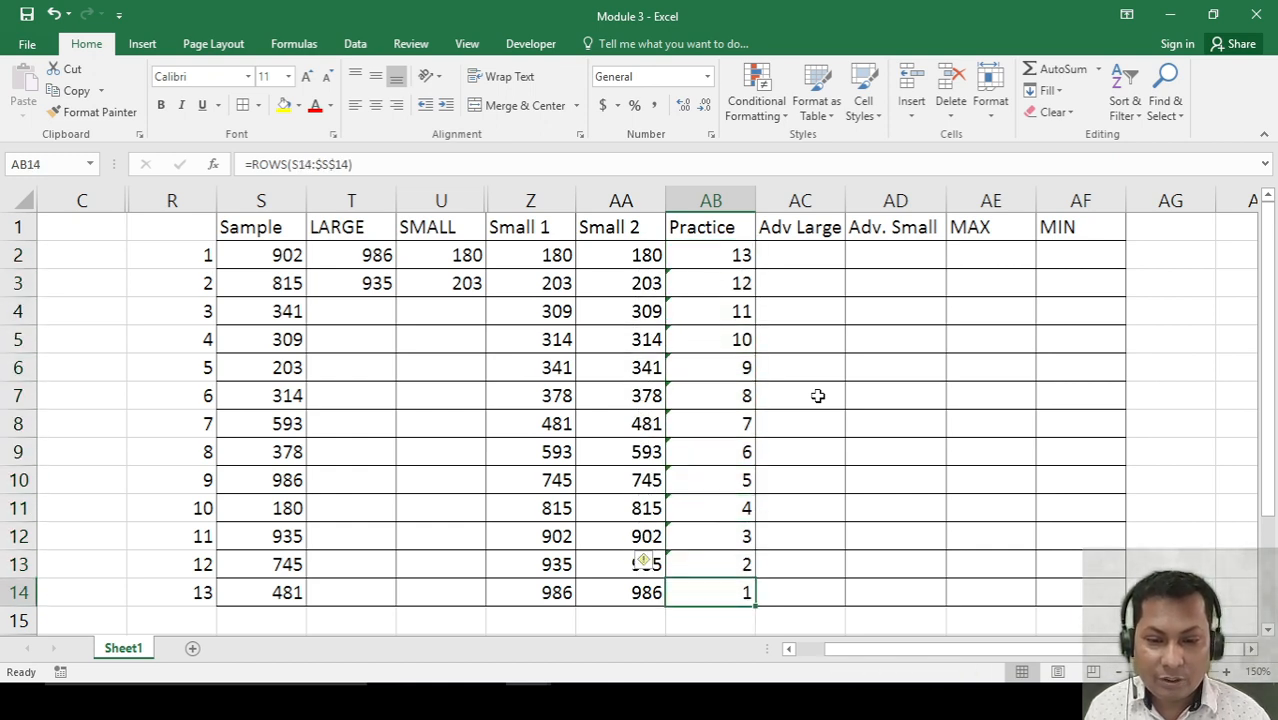
key("Up")
key("Up")
key("Up")
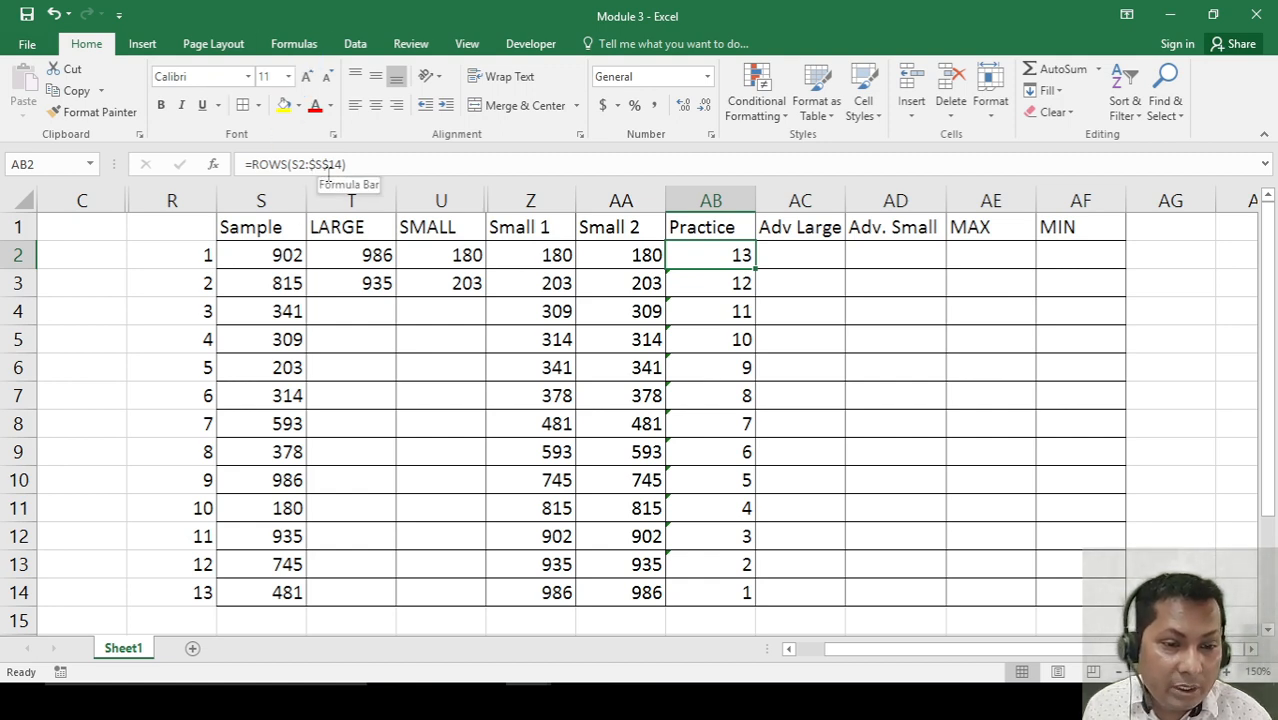
Examine how the ROWS range start shifts row by row, inspecting the ranges in AB6 and AB11, and select AC2 under Adv Large.
key("Down")
key("Down")
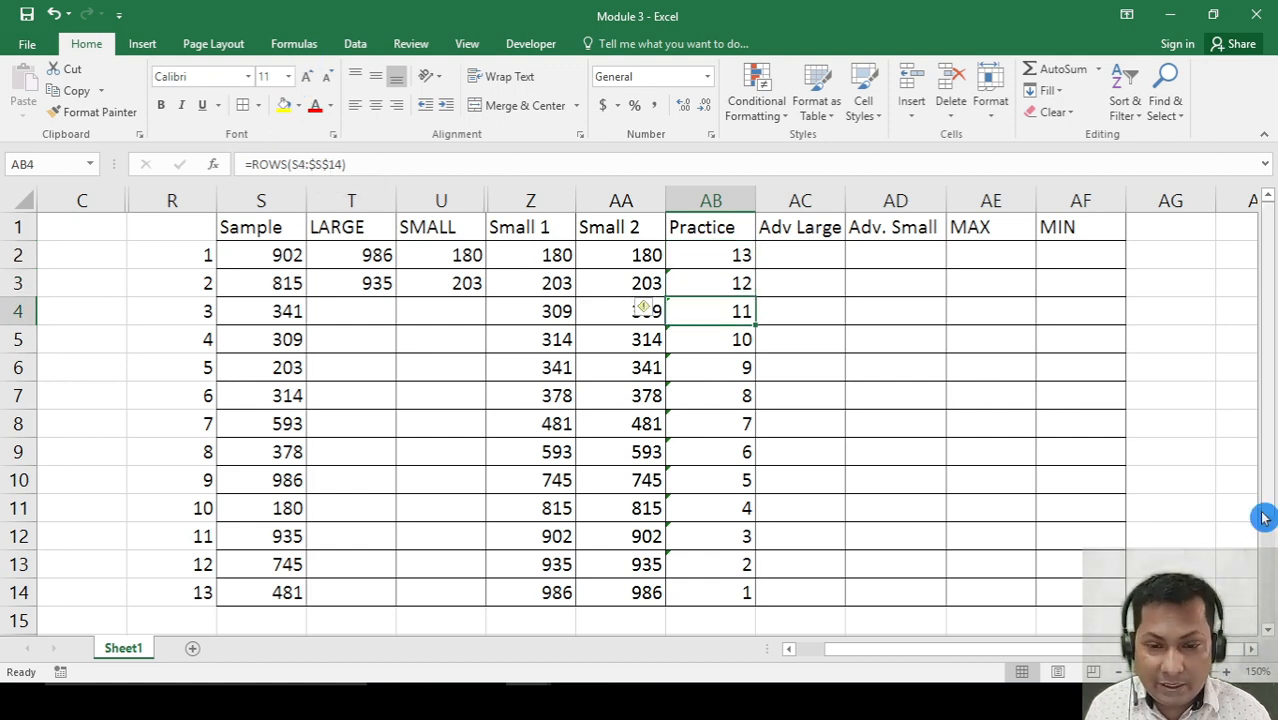
key("Up")
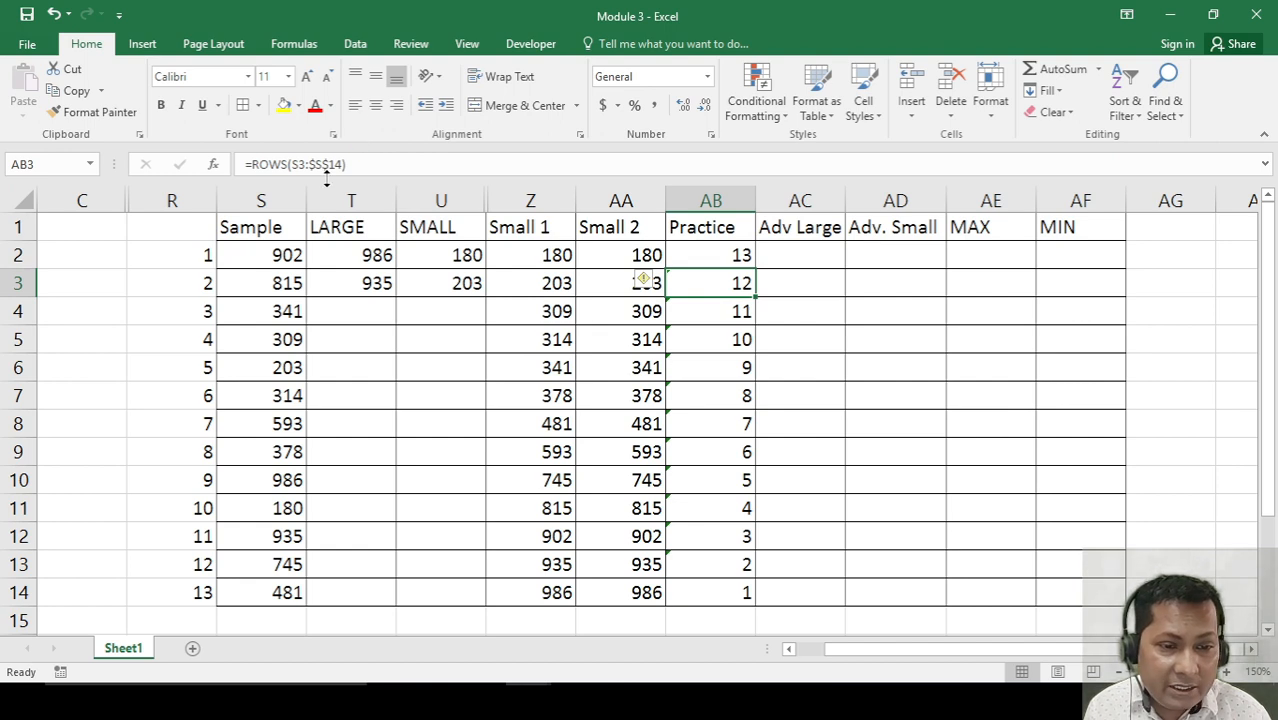
key("Down")
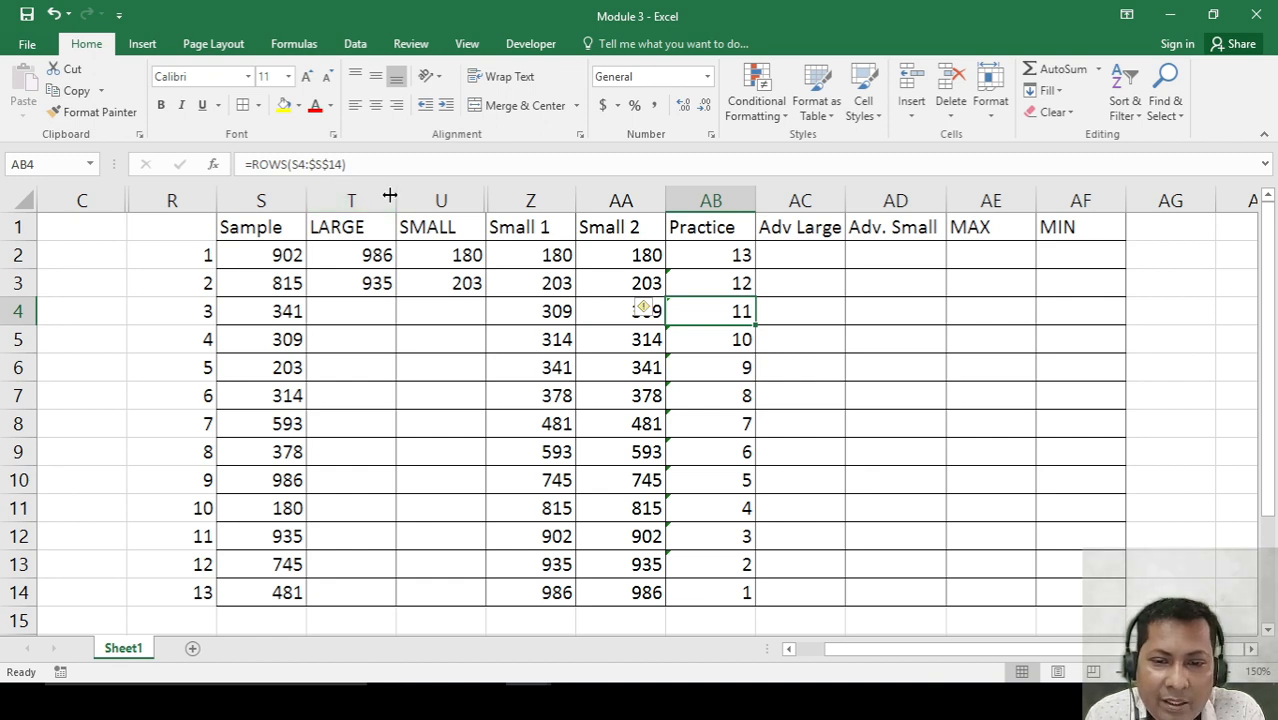
key("Down")
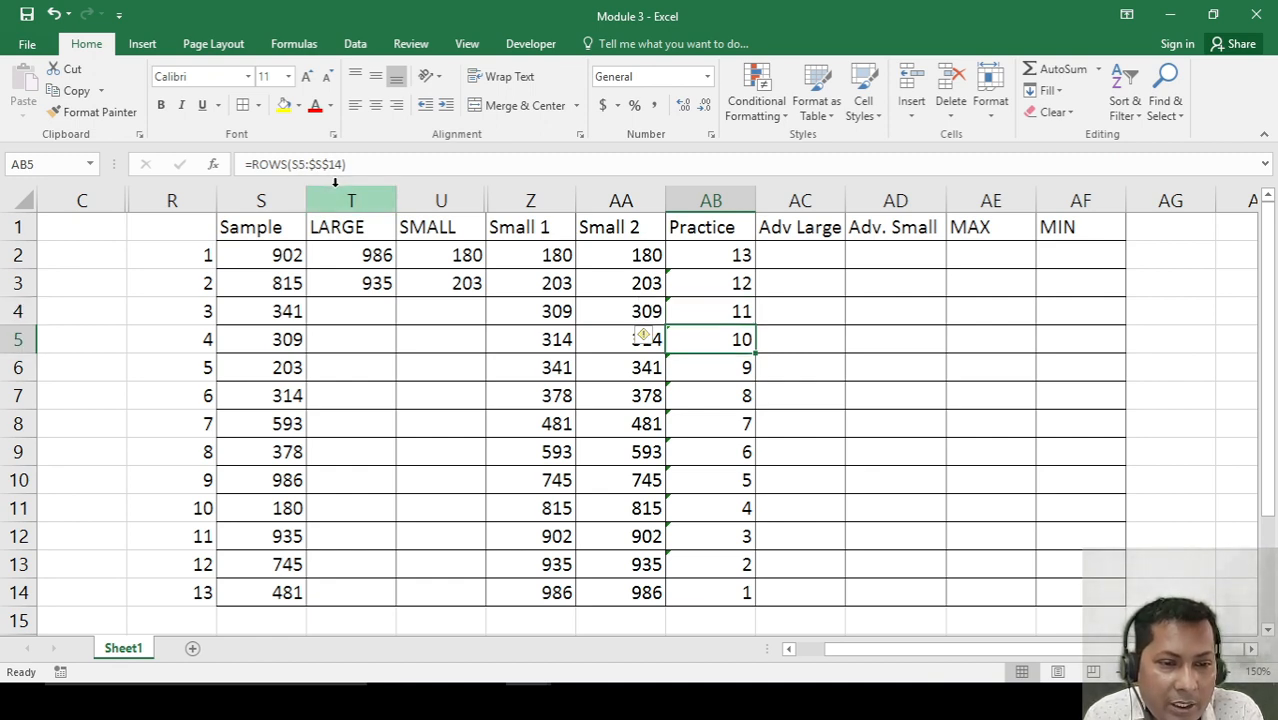
key("Down")
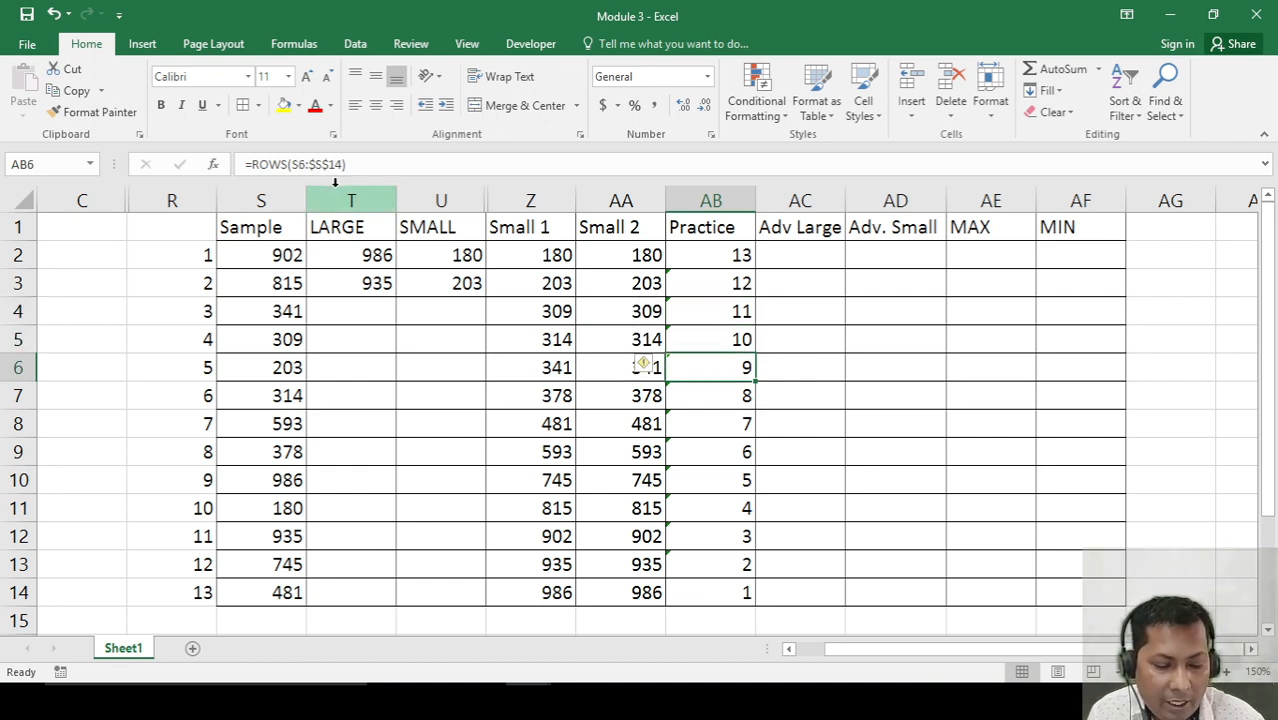
key("F2")
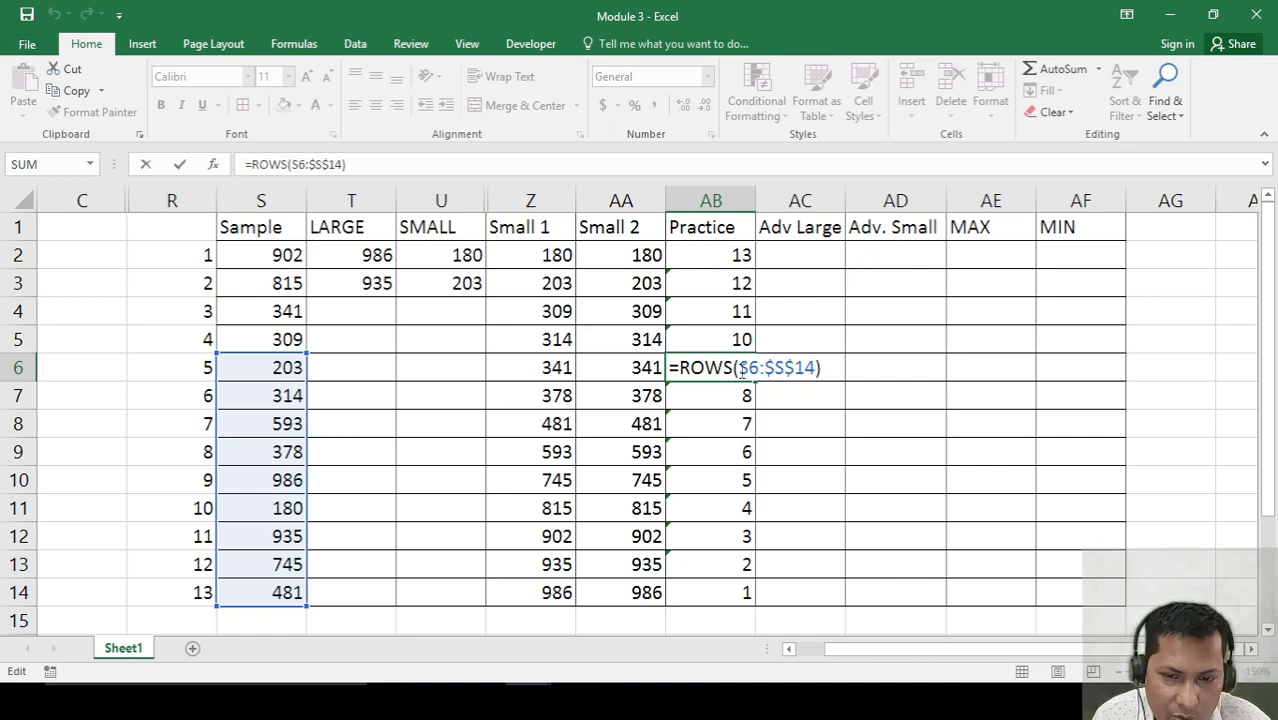
key("Return")
key("Down")
key("Down")
key("Down")
key("Down")
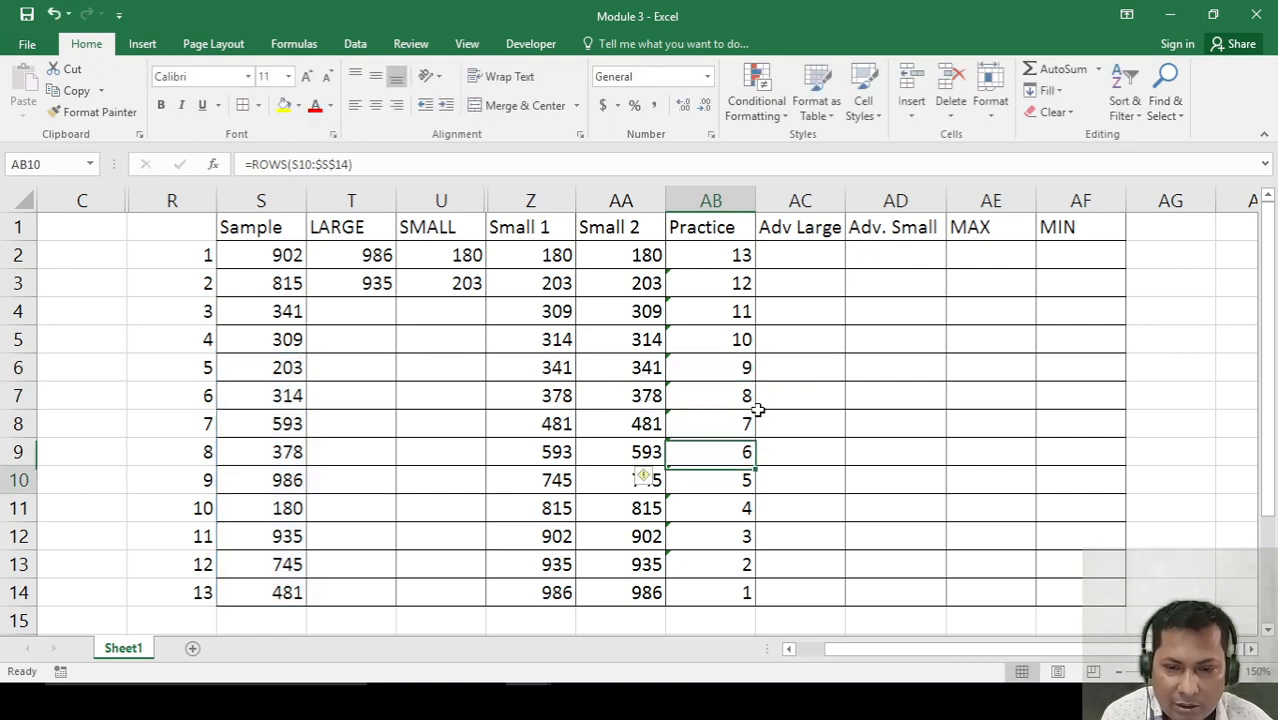
key("F2")
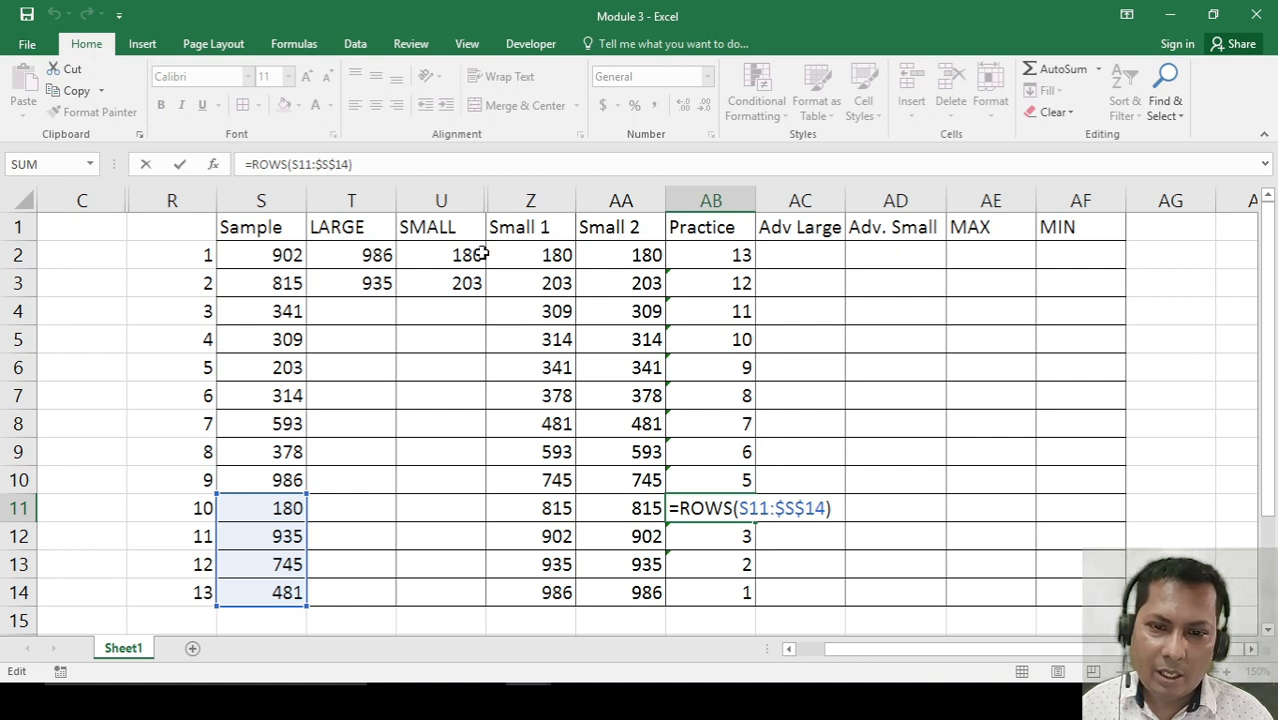
left_click(709, 263)
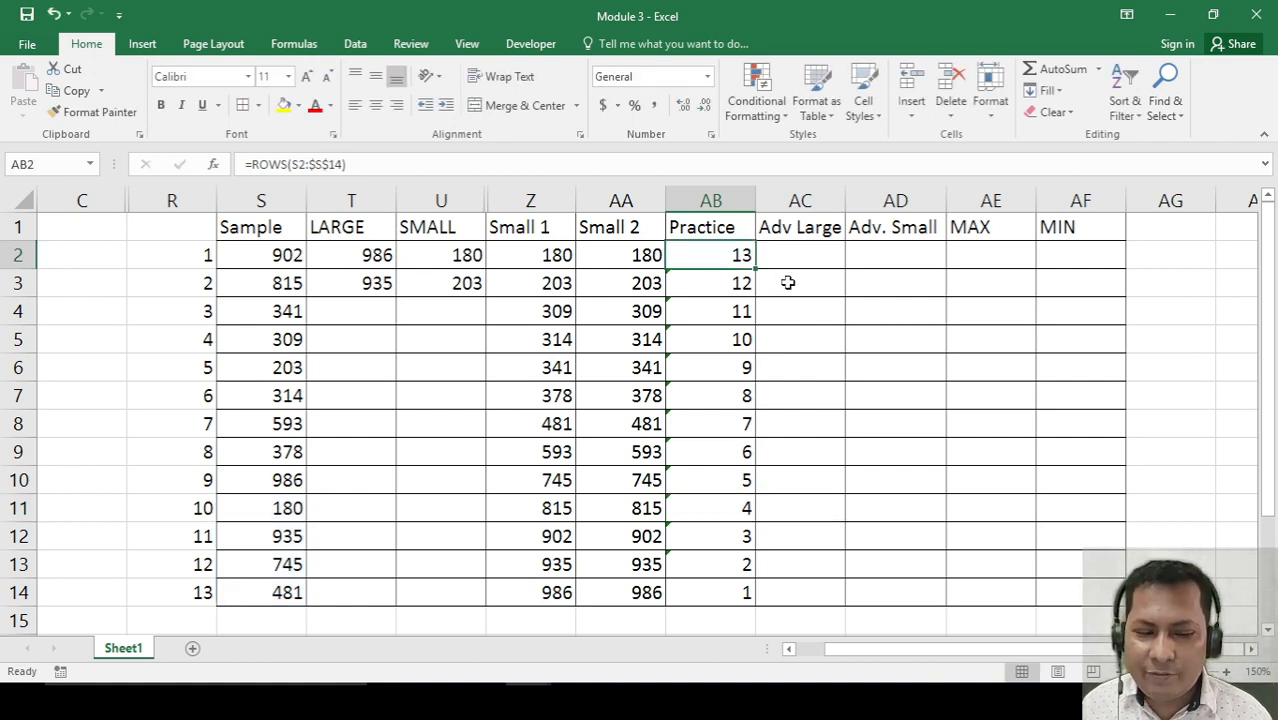
left_click(810, 258)
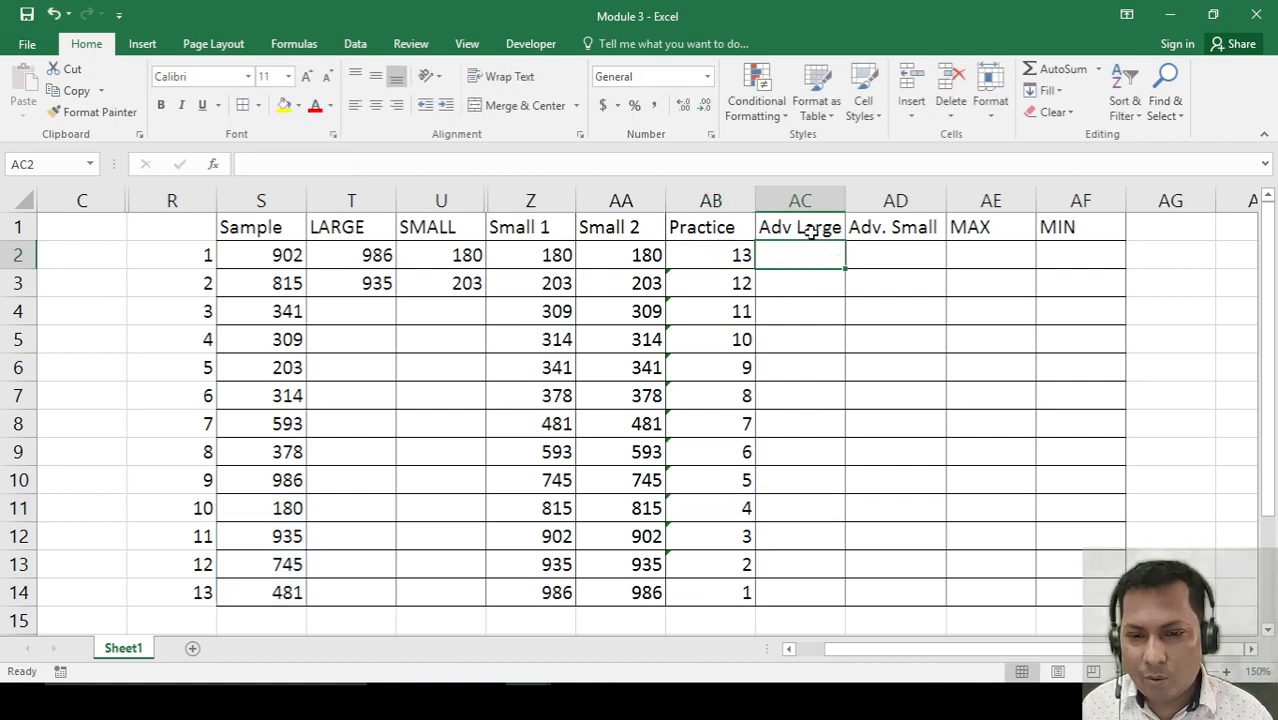
left_click_drag(819, 228, 824, 566)
left_click(734, 256)
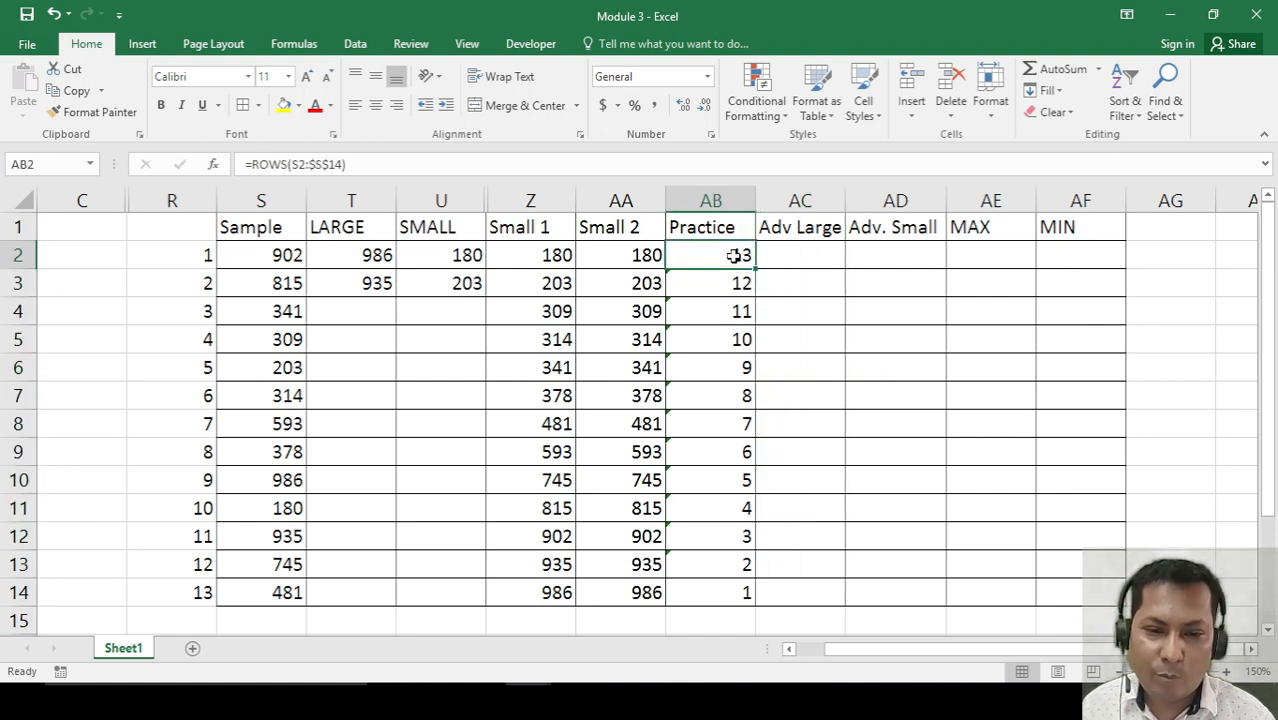
left_click_drag(634, 226, 660, 597)
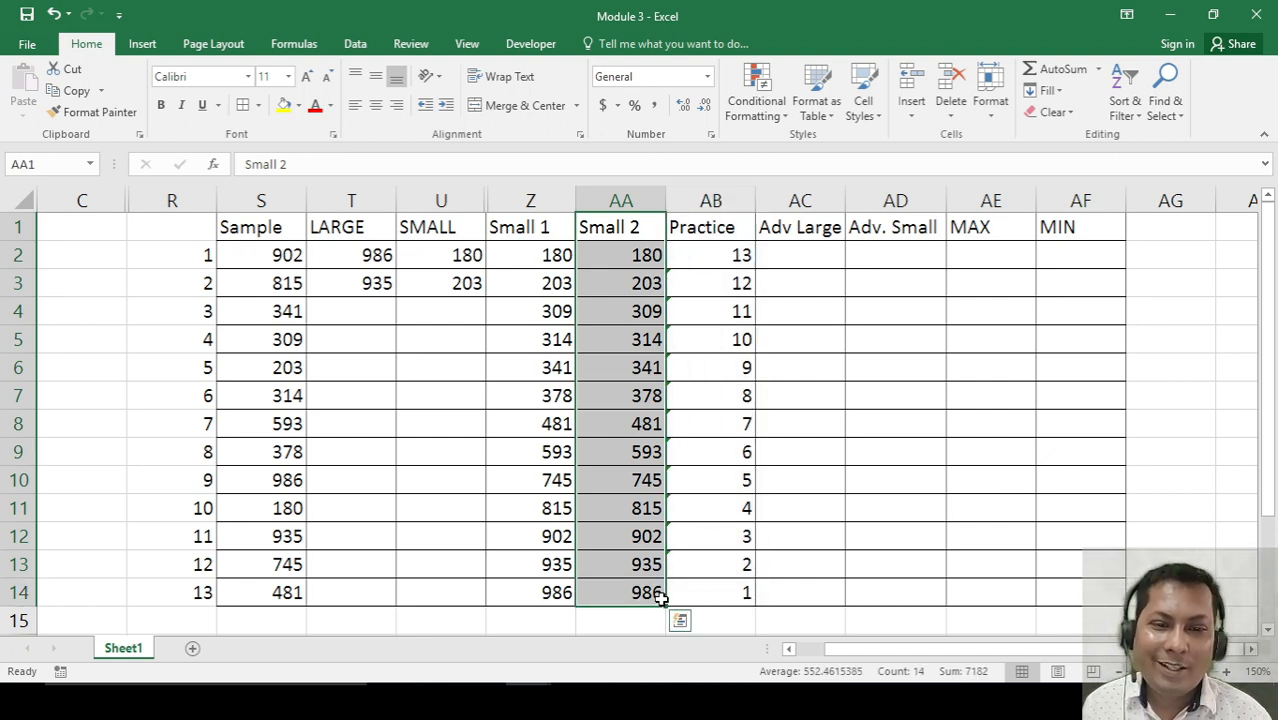
Start a LARGE formula in AC2 with the absolute sample range $S$2:$S$14 as its array.
left_click(794, 258)
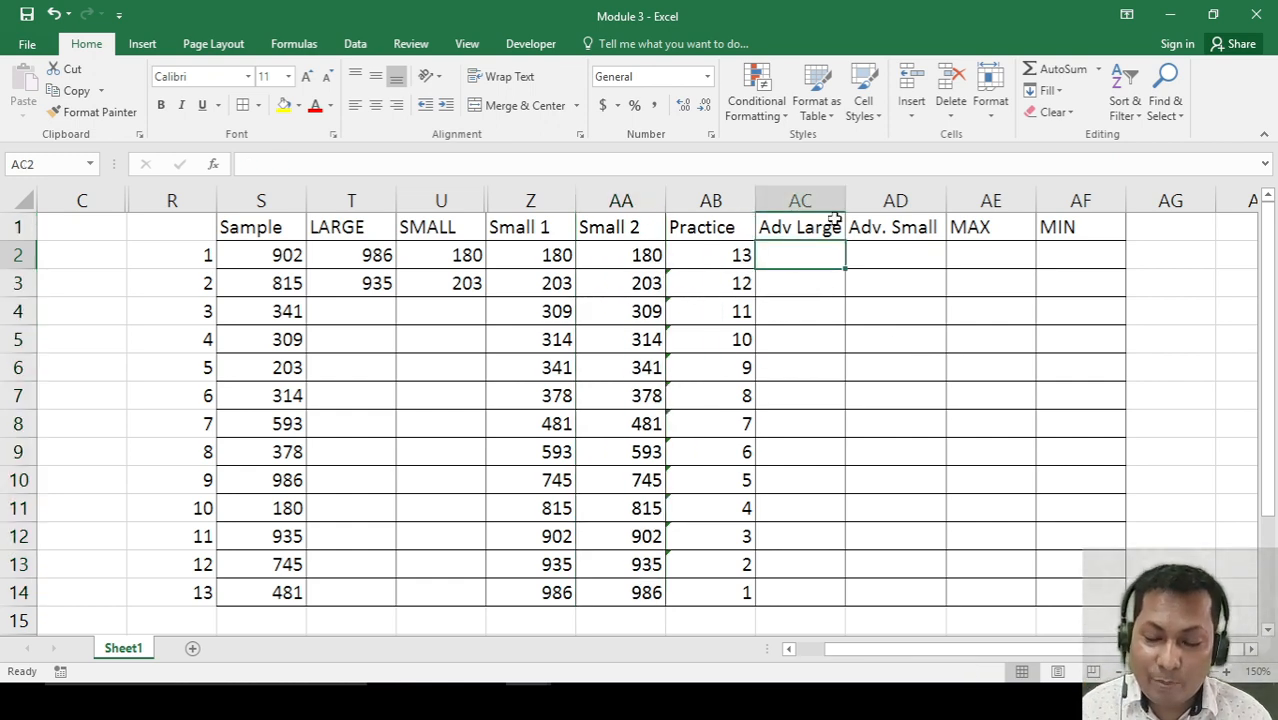
type("=")
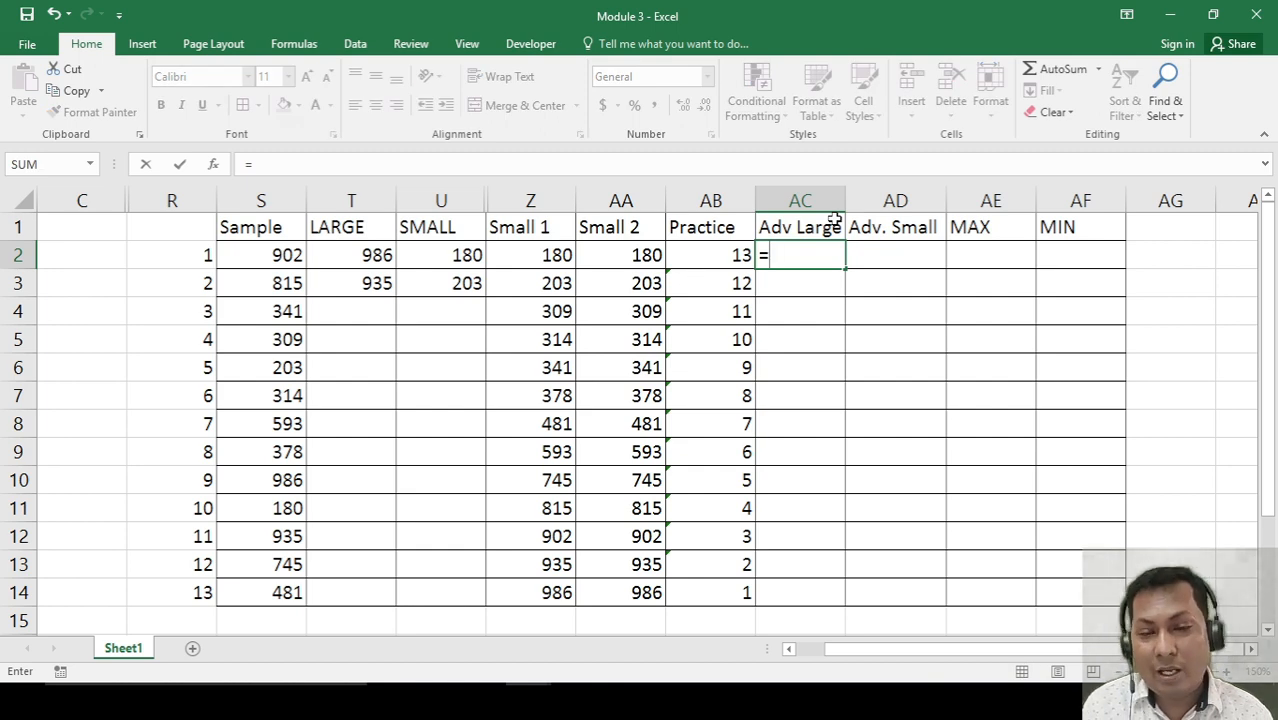
type("la")
key("Tab")
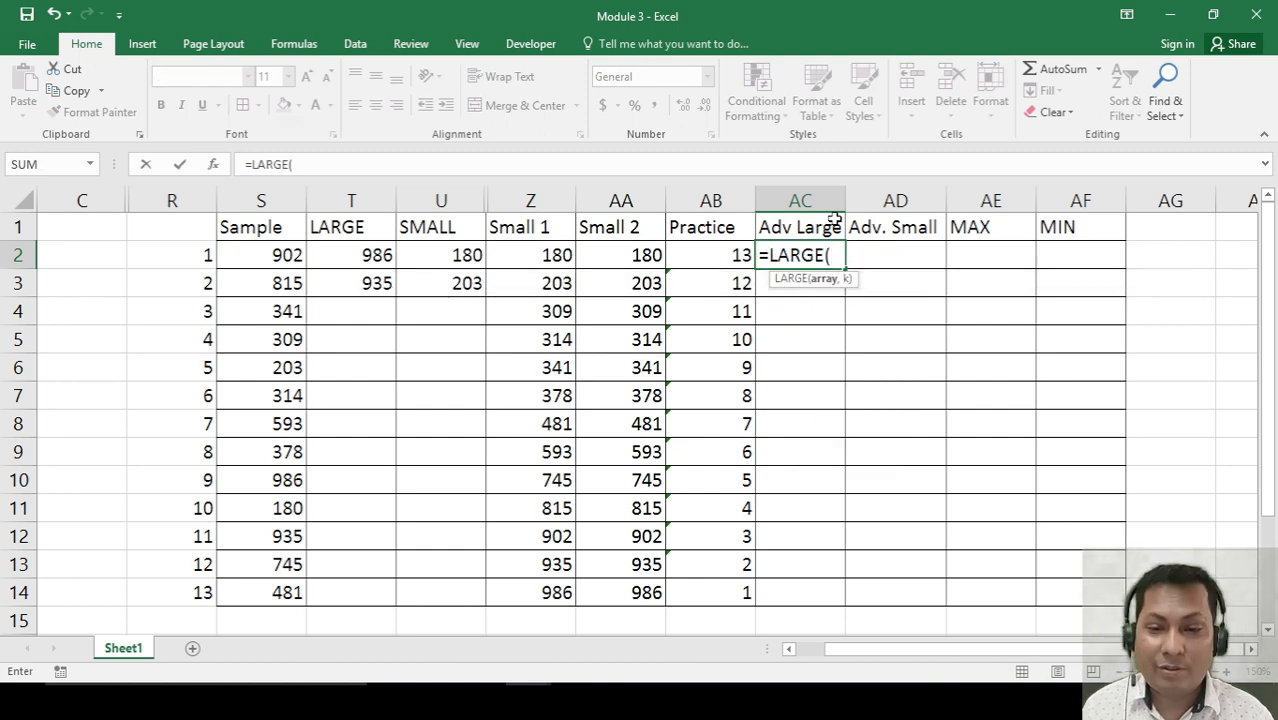
key("Left")
key("Left")
key("Left")
key("Left")
key("Left")
key("Left")
key("ctrl+shift+Down")
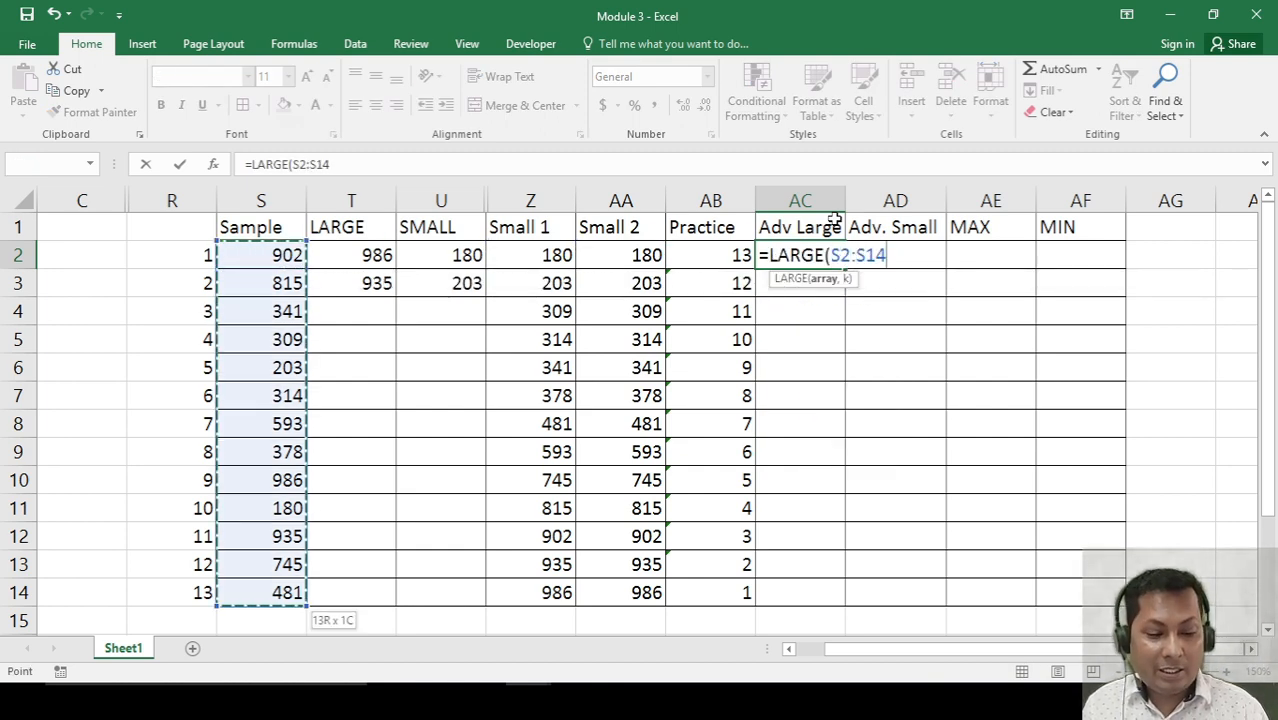
key("F4")
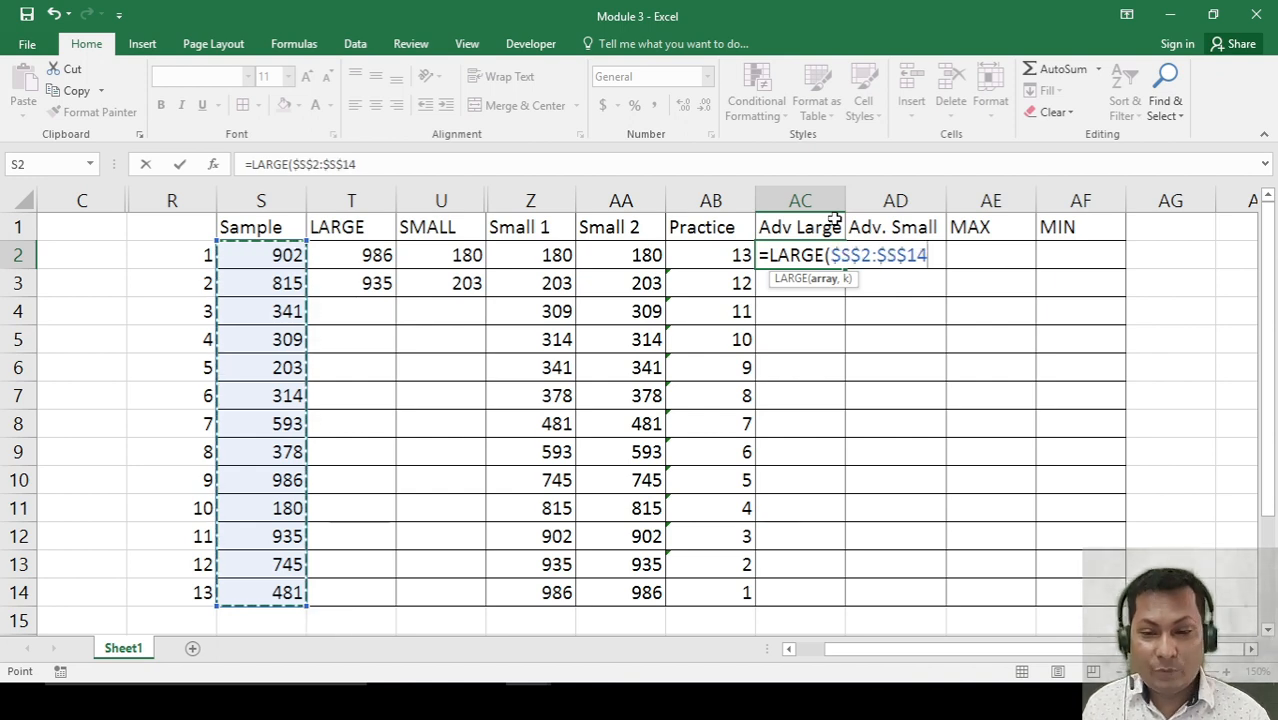
Complete the AC2 formula with ROWS(S2:$S$14) as the k argument, anchoring only the end of that range.
type(",rows")
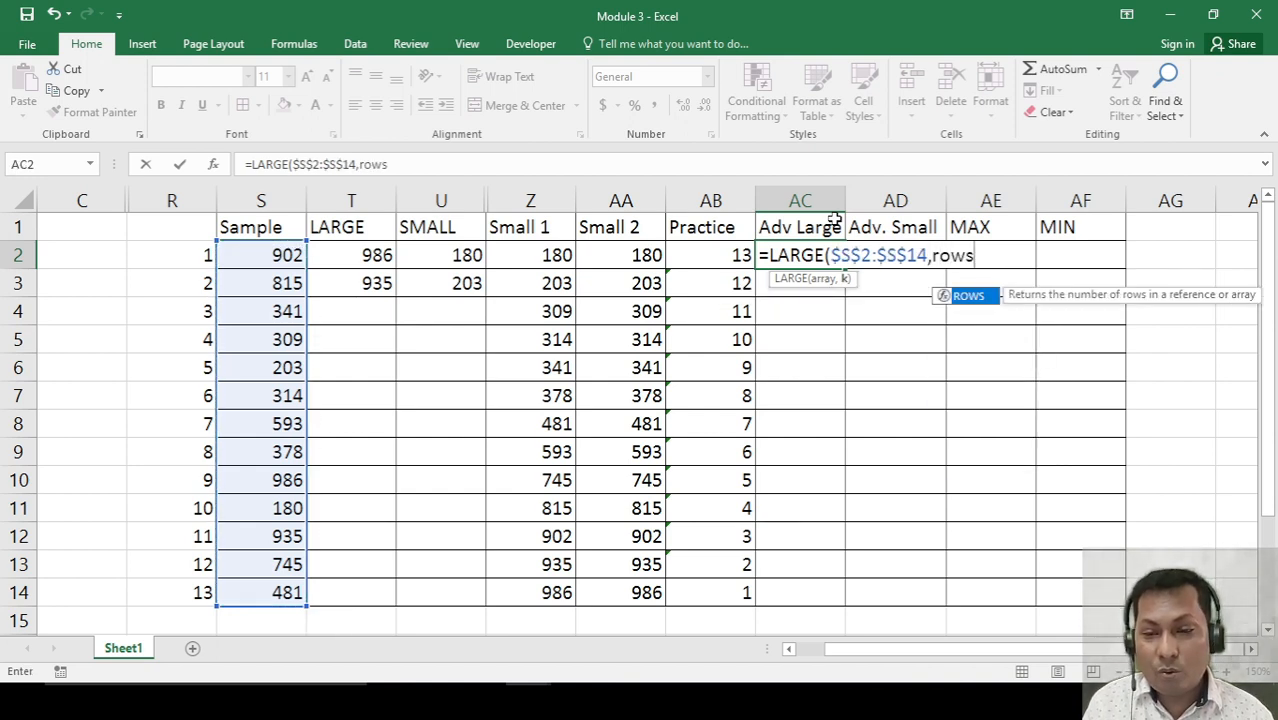
type("(")
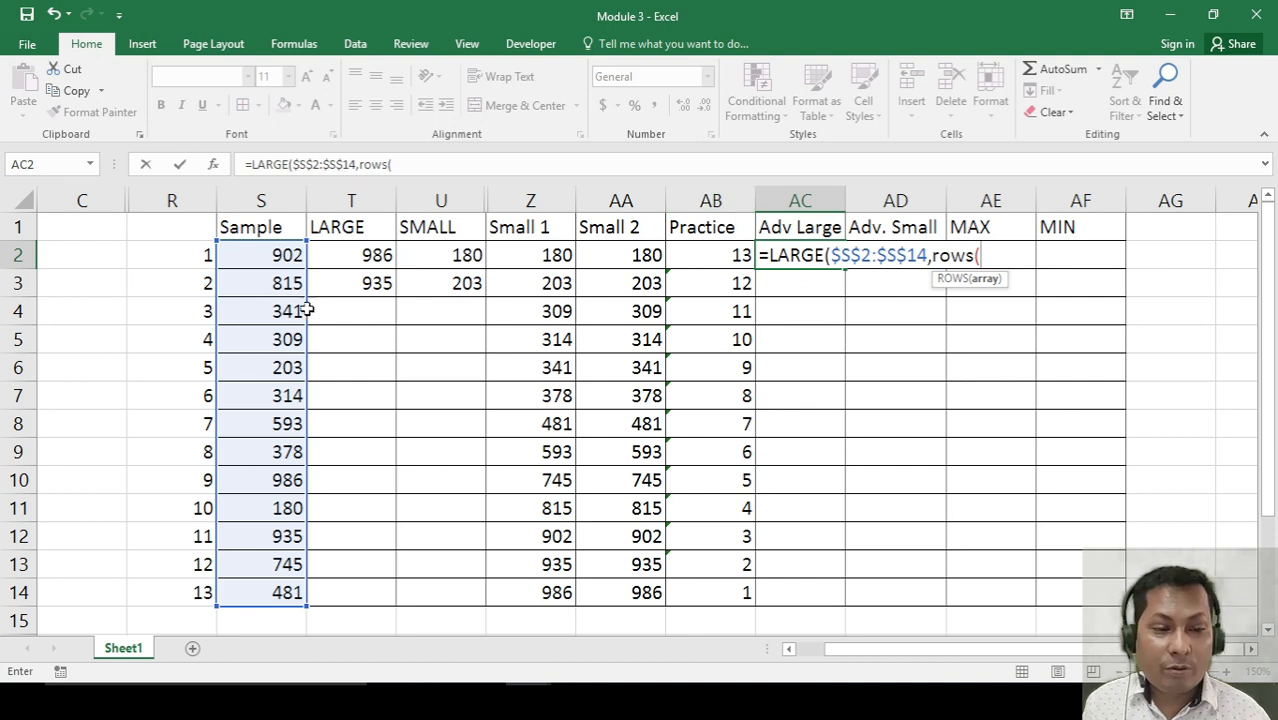
left_click(279, 255)
key("ctrl+shift+Down")
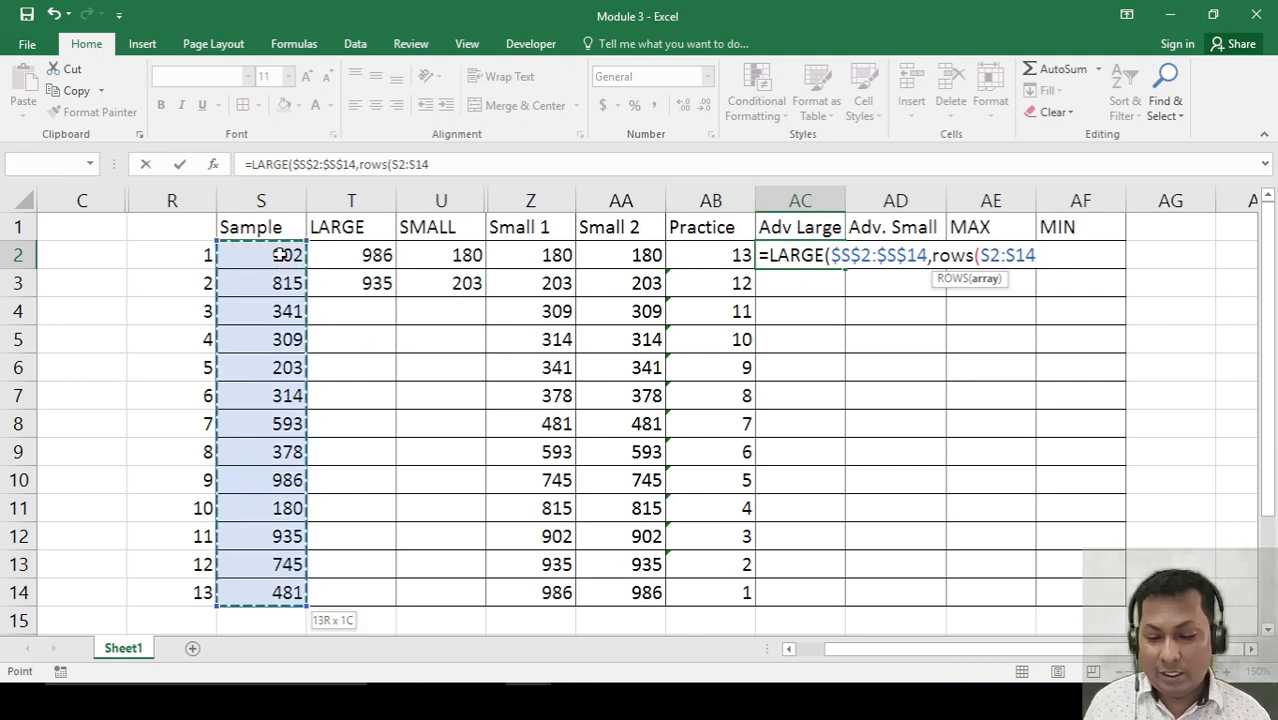
type("))")
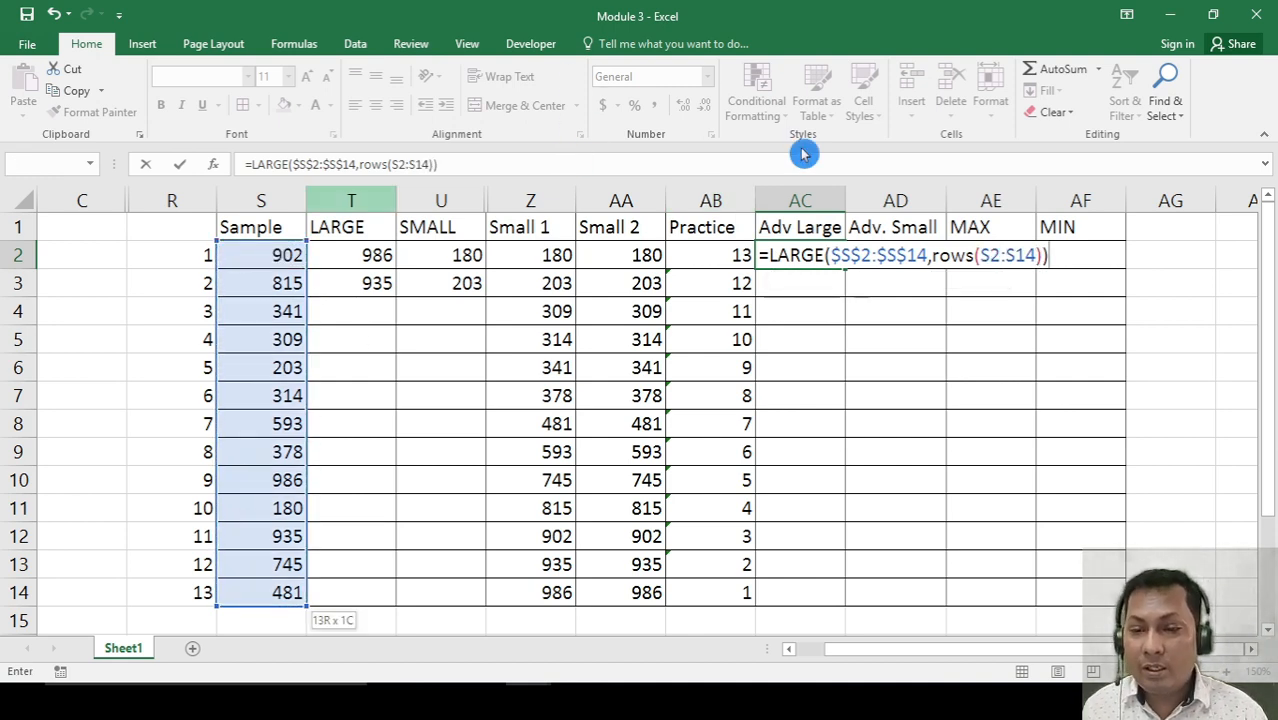
left_click_drag(1006, 255, 1036, 255)
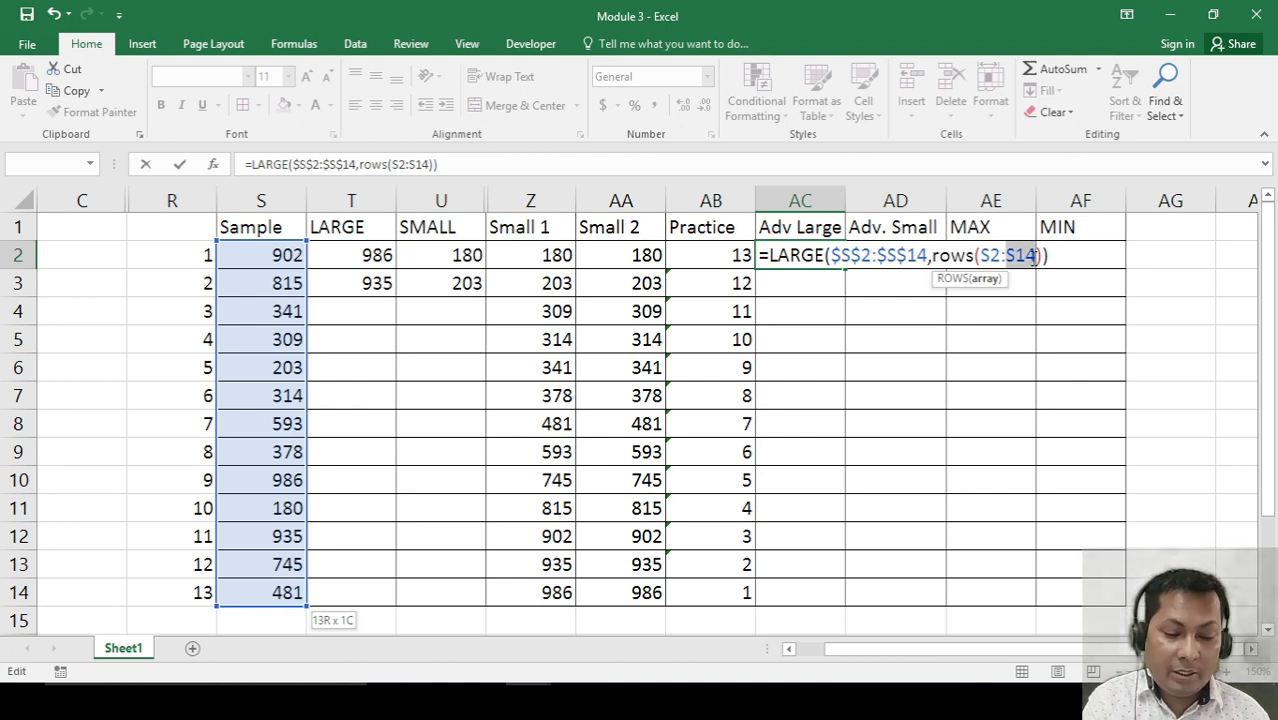
key("F4")
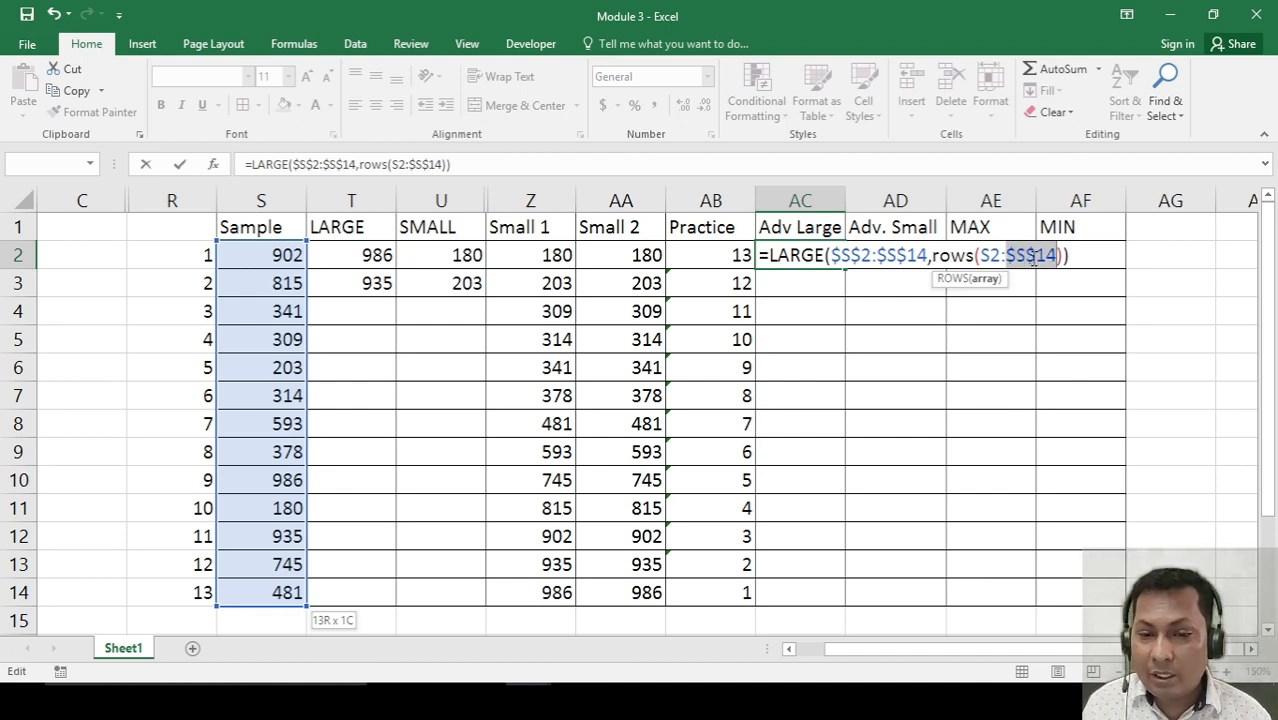
key("Return")
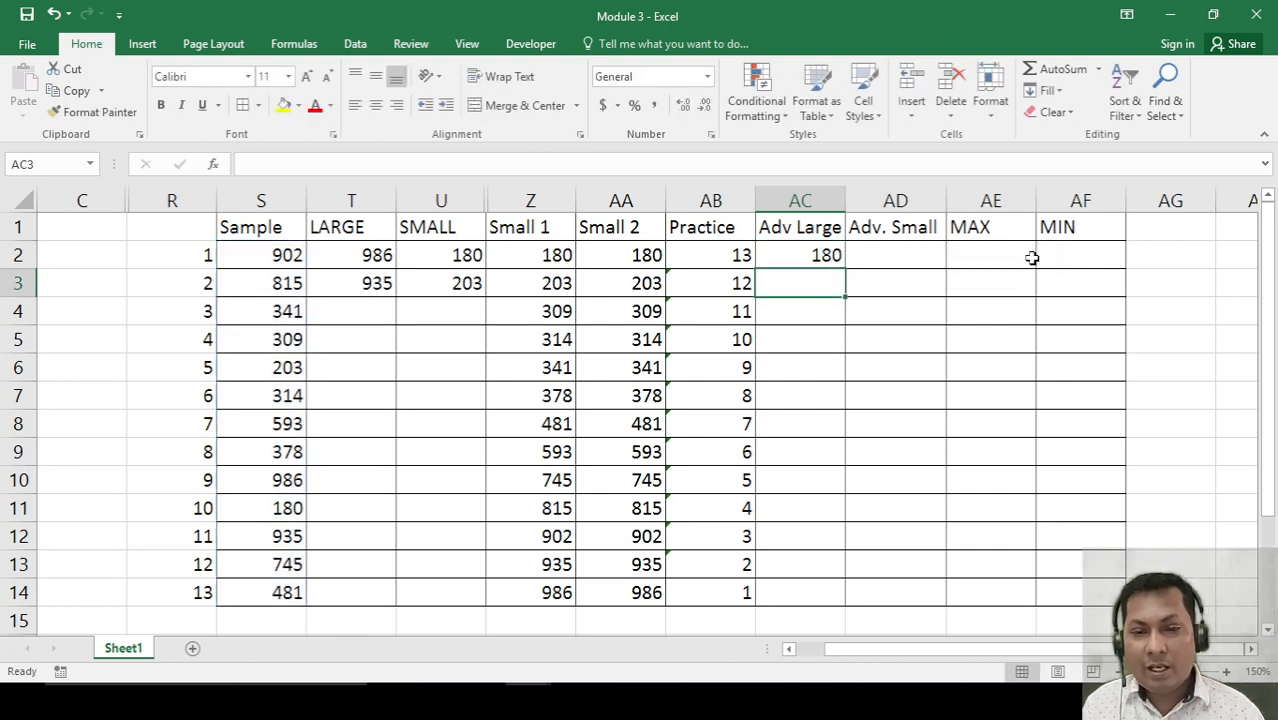
Copy the LARGE formula from AC2 down through AC14 and compare the column with the Small 2 results.
key("Up")
key("ctrl+c")
key("shift+Down")
key("shift+Down")
key("shift+Down")
key("shift+Down")
key("shift+Down")
key("shift+Down")
key("shift+Down")
key("shift+Down")
key("shift+Down")
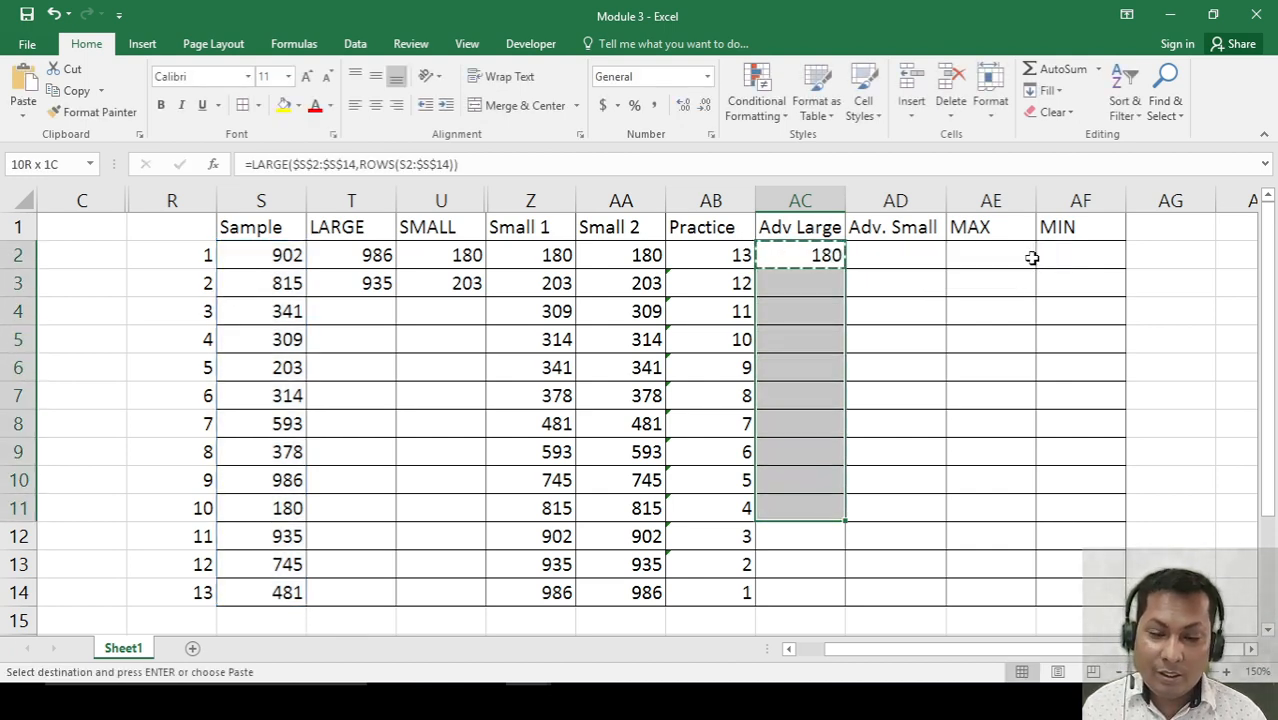
key("shift+Down")
key("shift+Down")
key("shift+Down")
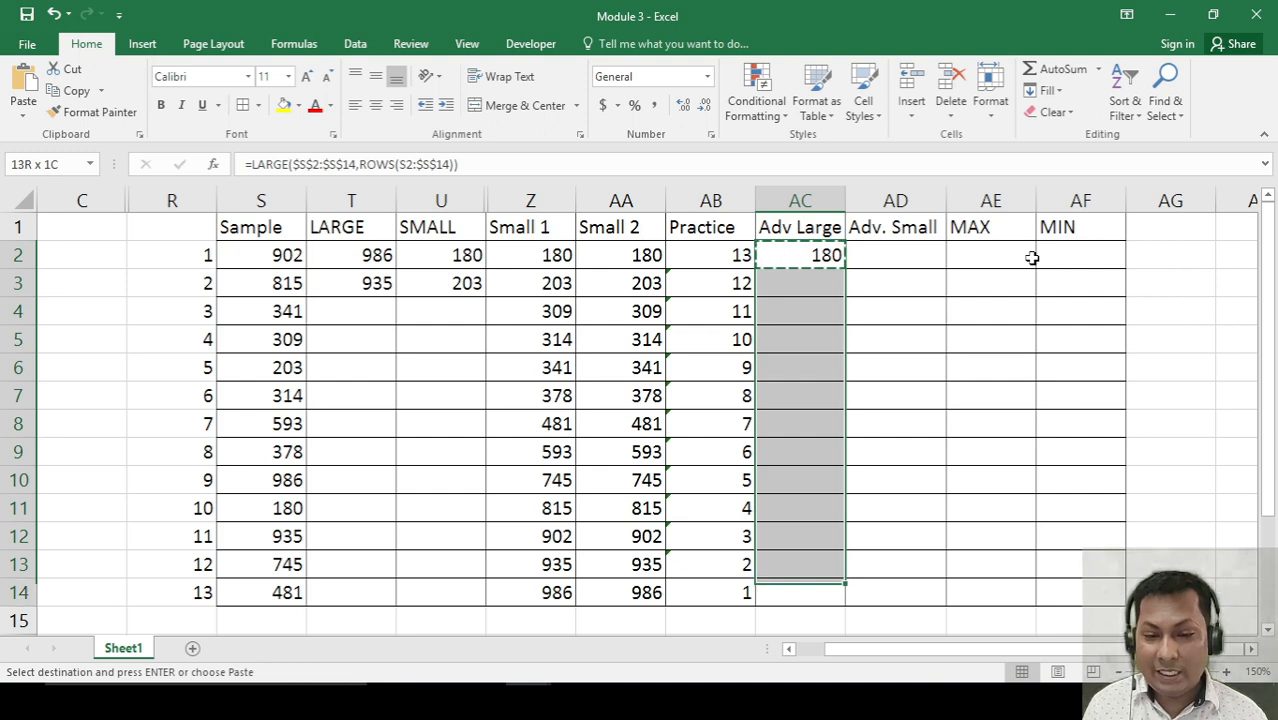
key("Return")
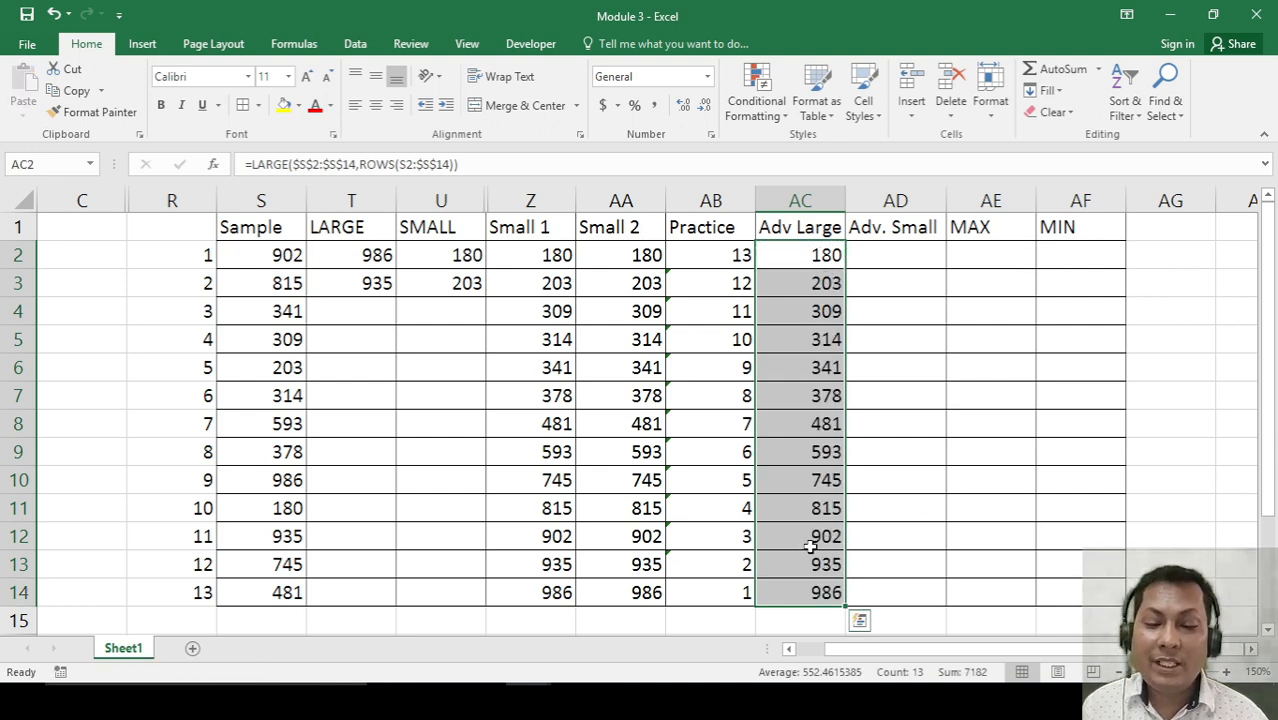
left_click_drag(630, 258, 646, 592)
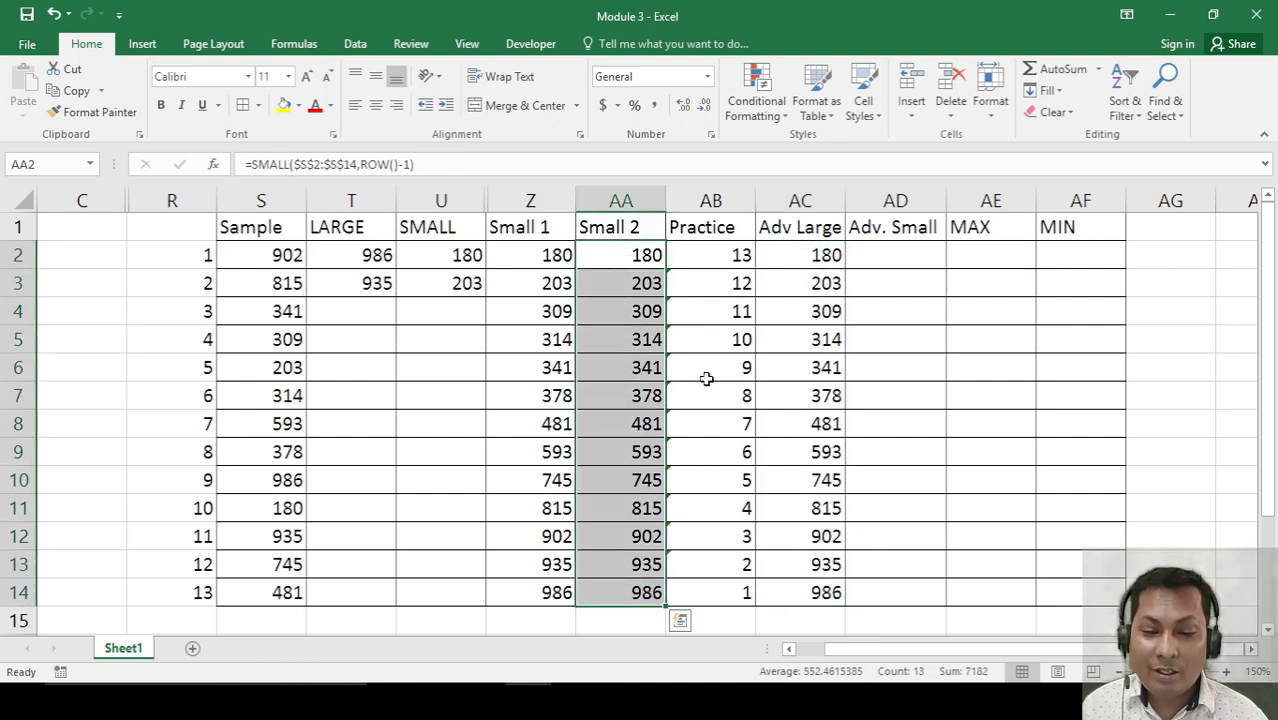
left_click_drag(815, 258, 826, 577)
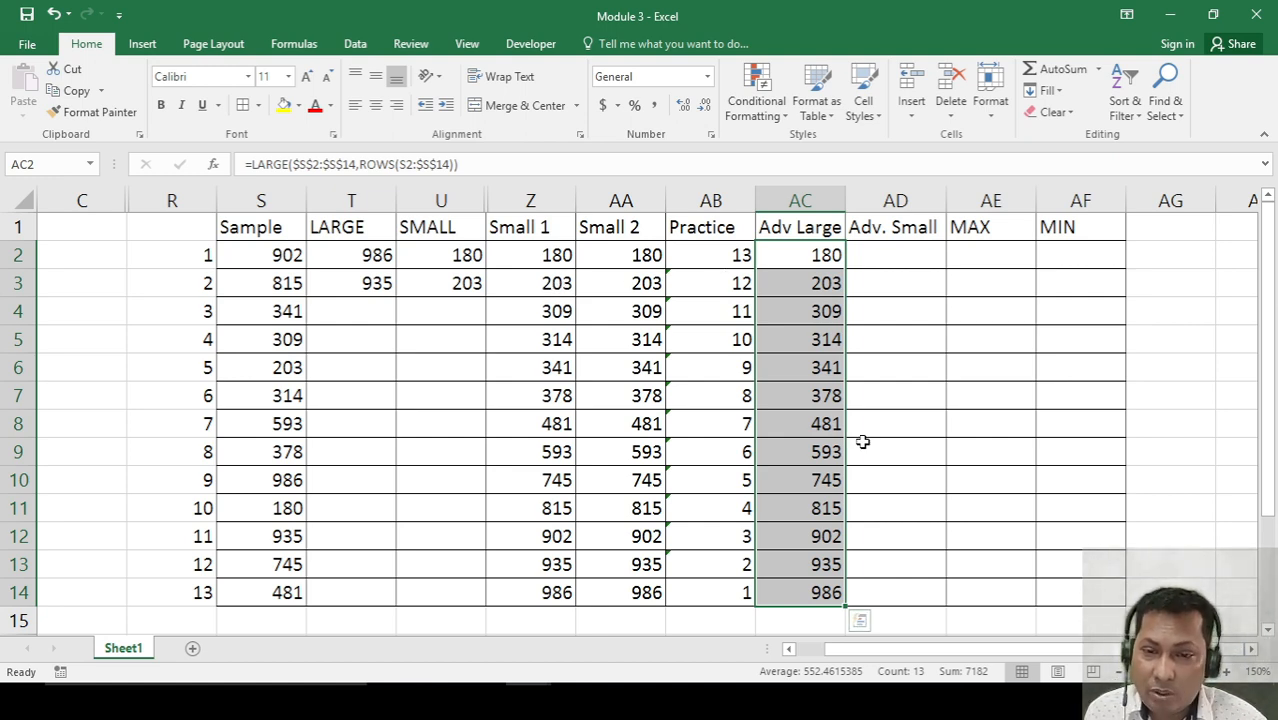
Fill the Adv. Small header cell AD1 with yellow and check the formula in AC2.
left_click(910, 255)
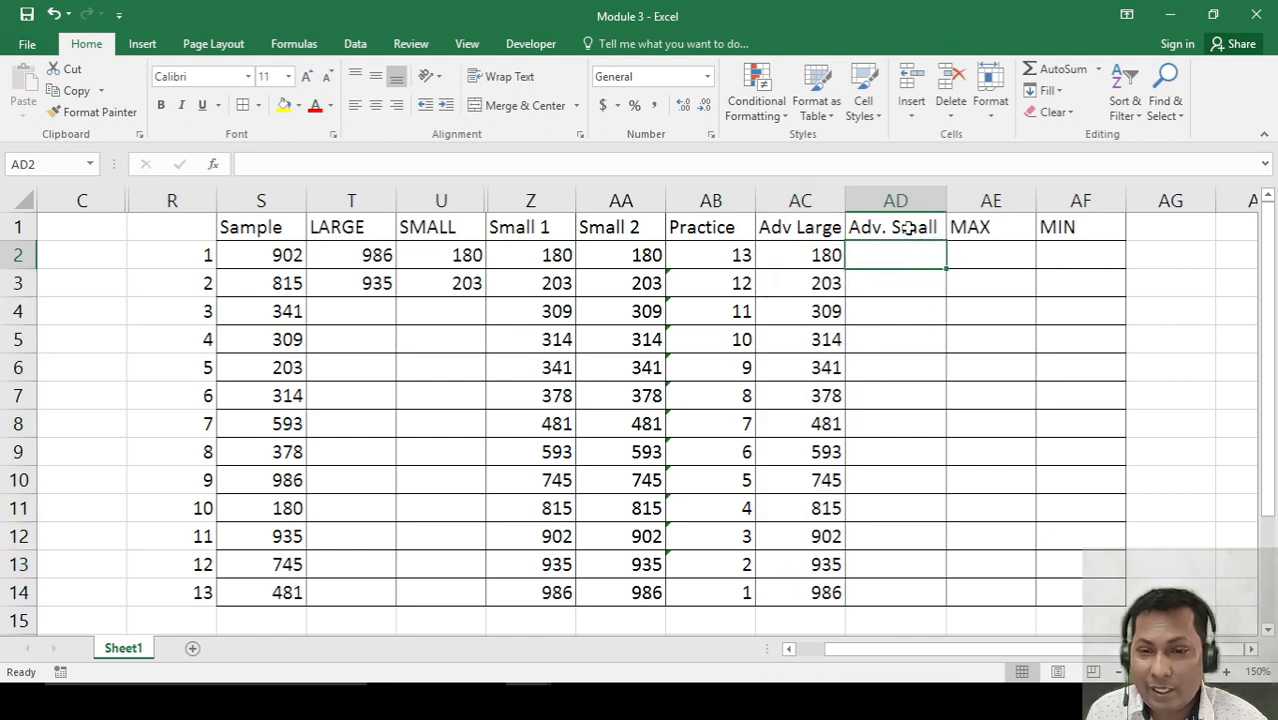
left_click(900, 232)
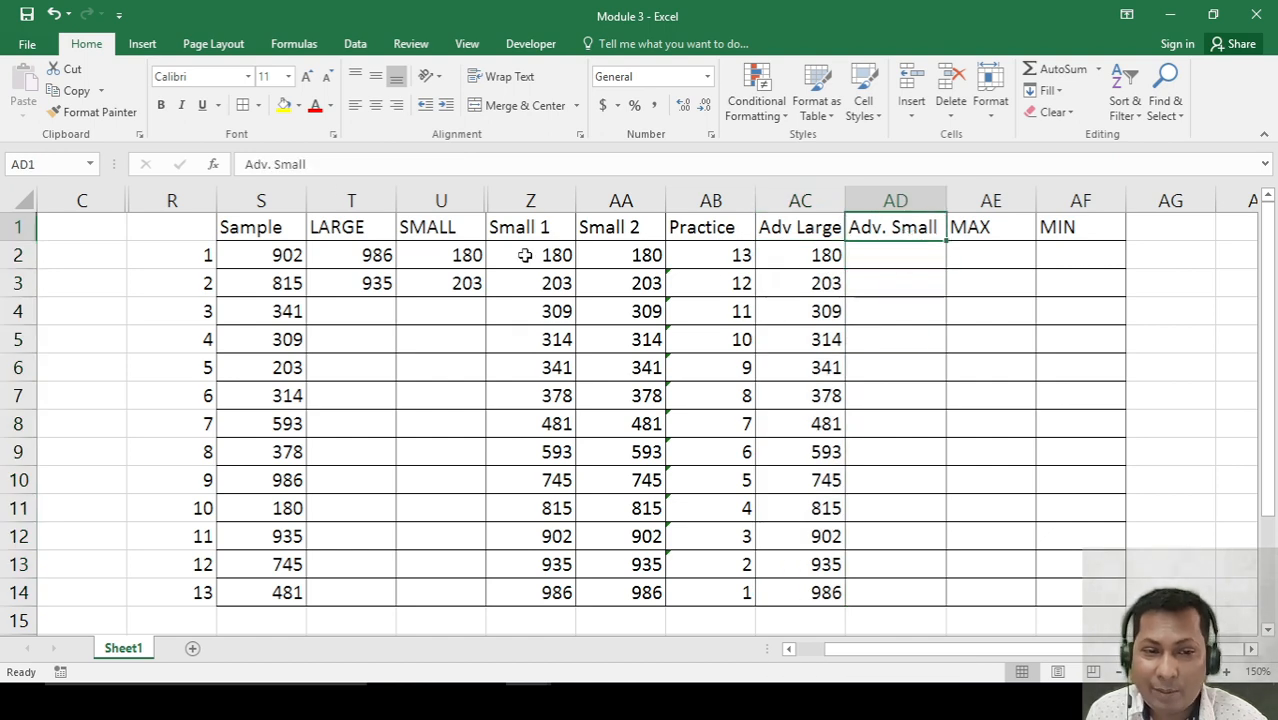
left_click(284, 105)
left_click(909, 343)
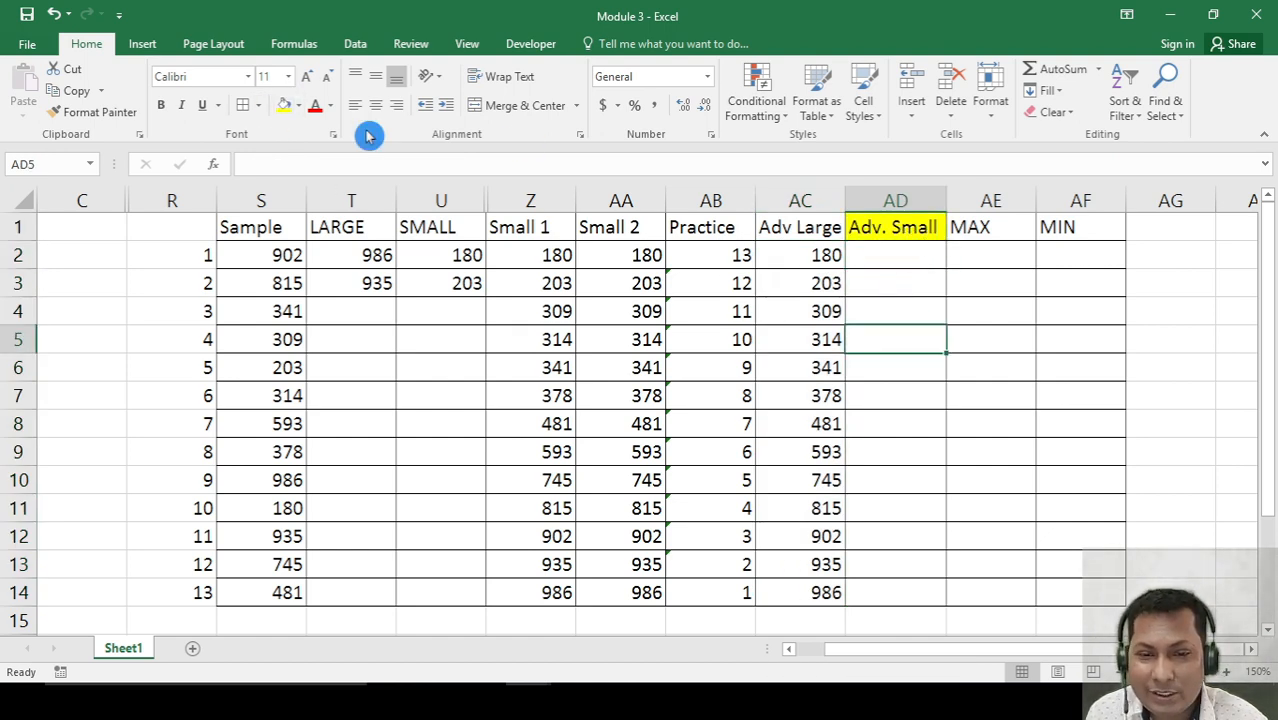
left_click(801, 252)
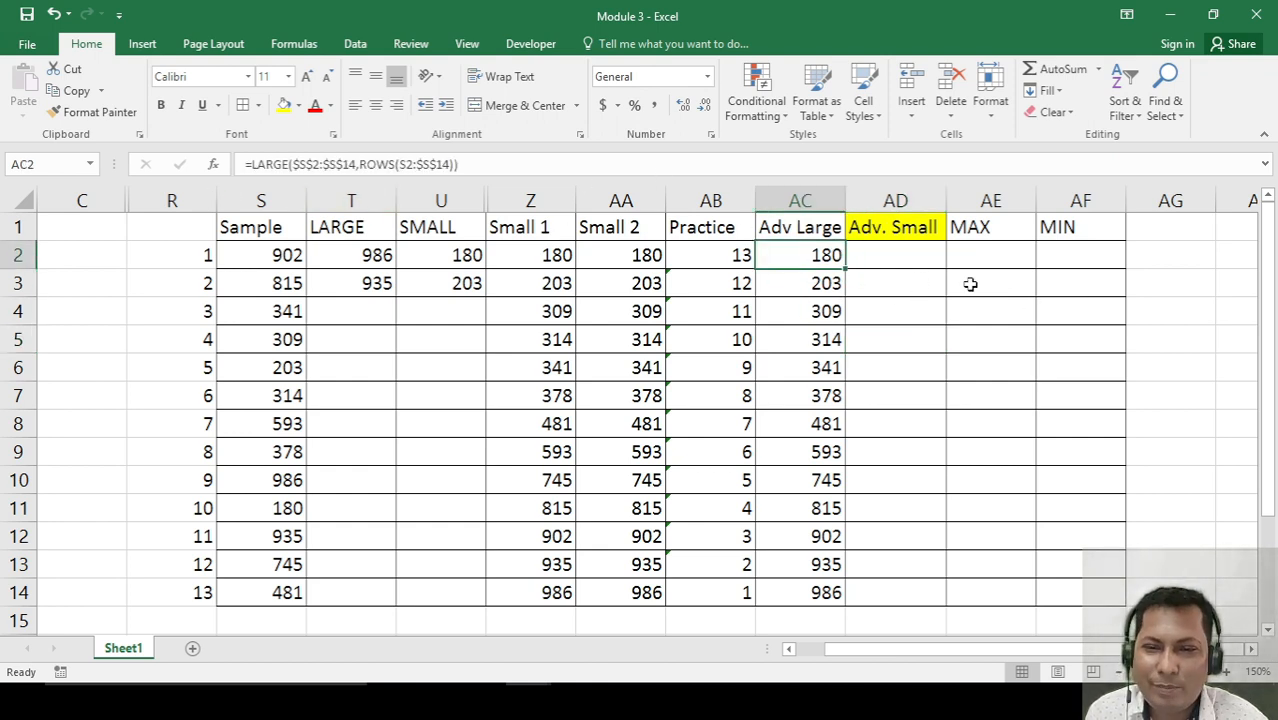
Hide the columns from LARGE (T) through Adv. Small (AD).
left_click(910, 229)
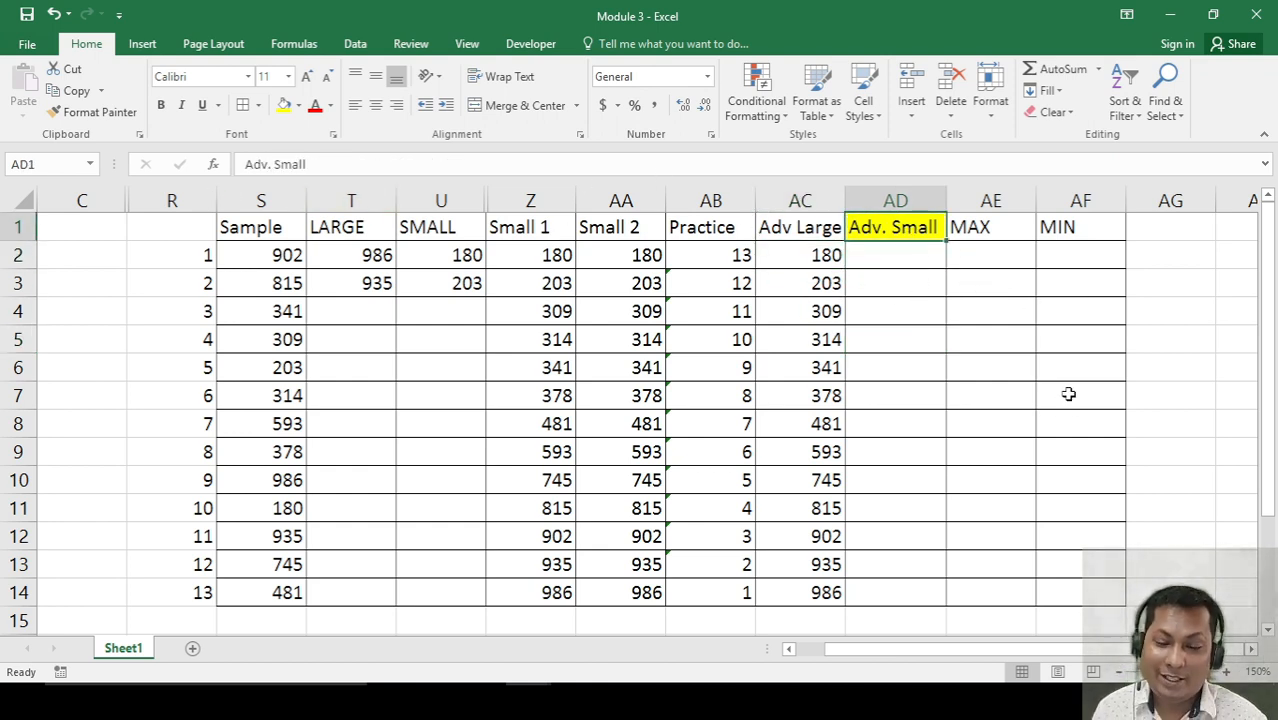
key("shift+Left")
key("shift+Left")
key("shift+Left")
key("shift+Left")
key("shift+Left")
key("shift+Left")
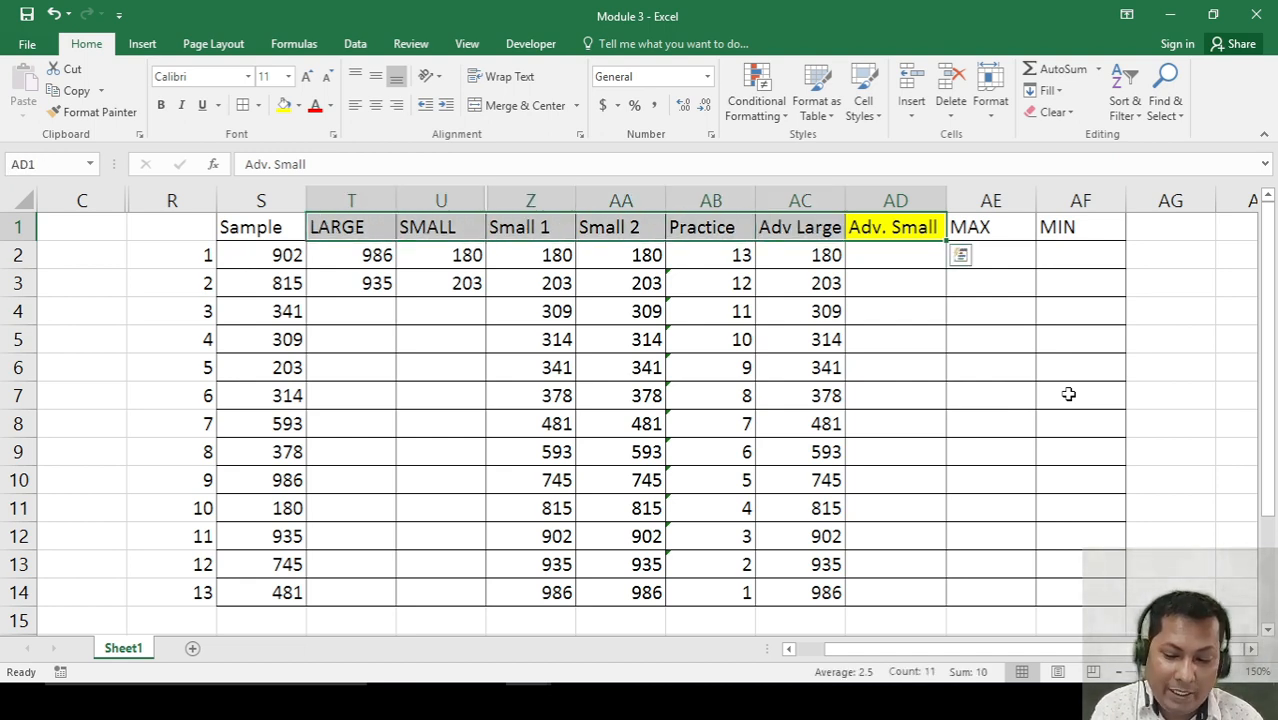
key("ctrl+0")
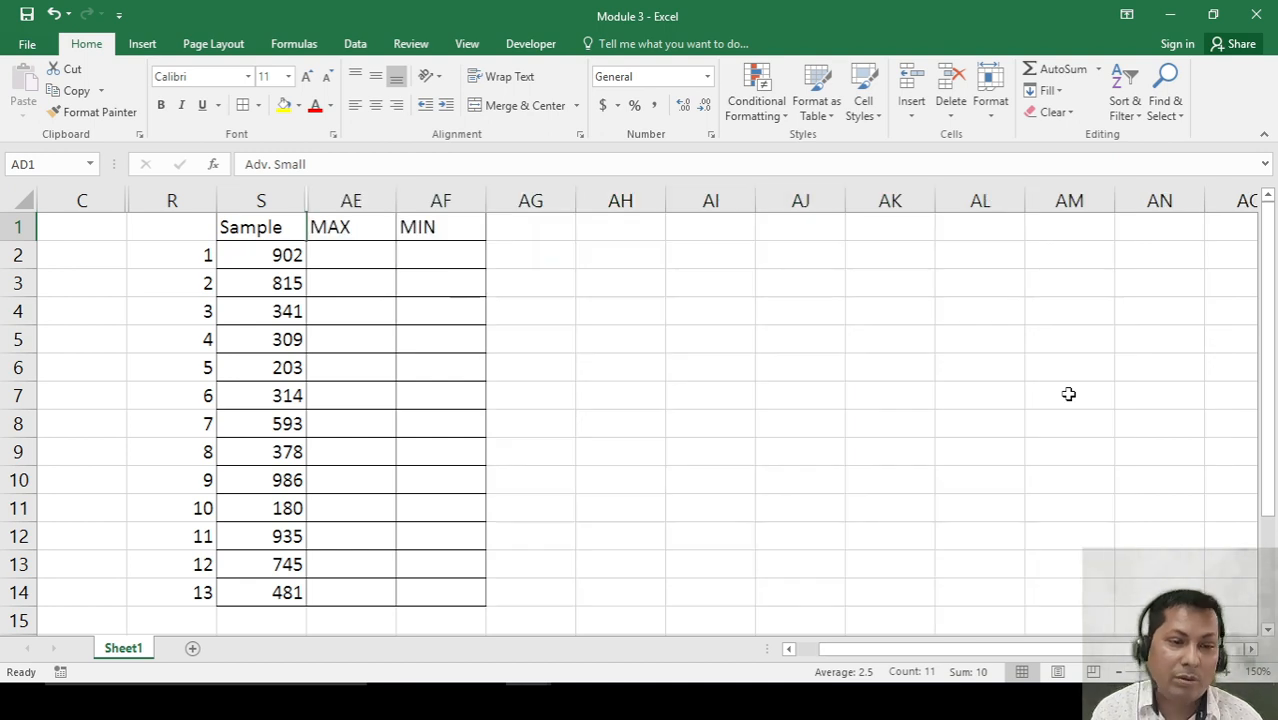
Select AE2 under MAX and slightly widen the MAX and MIN columns.
key("Right")
key("Down")
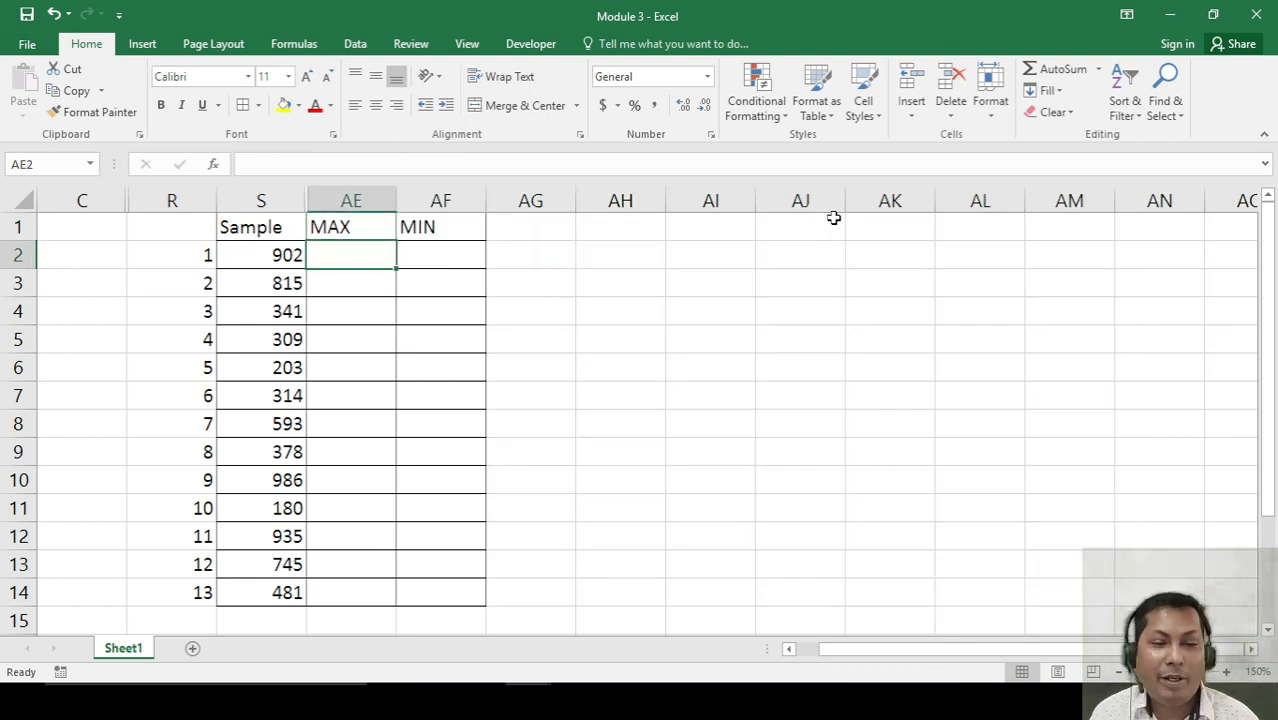
left_click_drag(393, 201, 407, 201)
left_click_drag(497, 197, 507, 197)
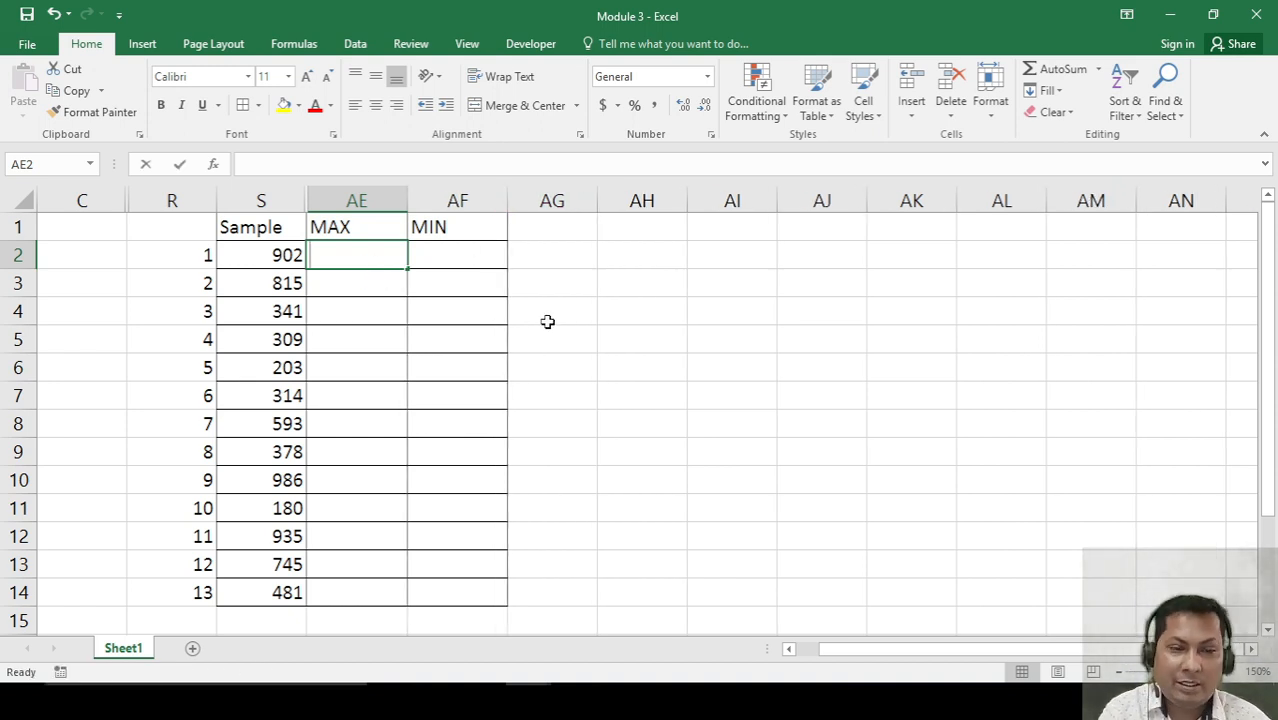
Enter =MAX(S2:S14) in AE2 to find the highest sample value.
type("=max")
key("Tab")
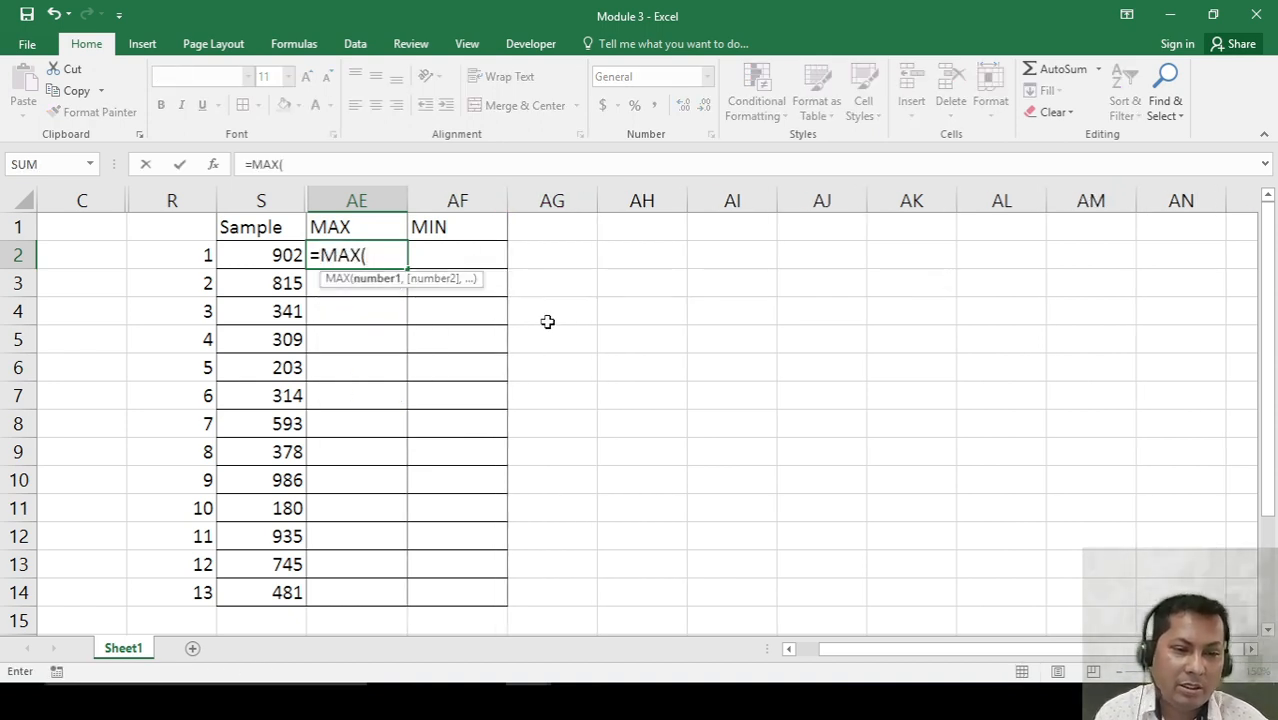
key("Left")
key("ctrl+shift+Down")
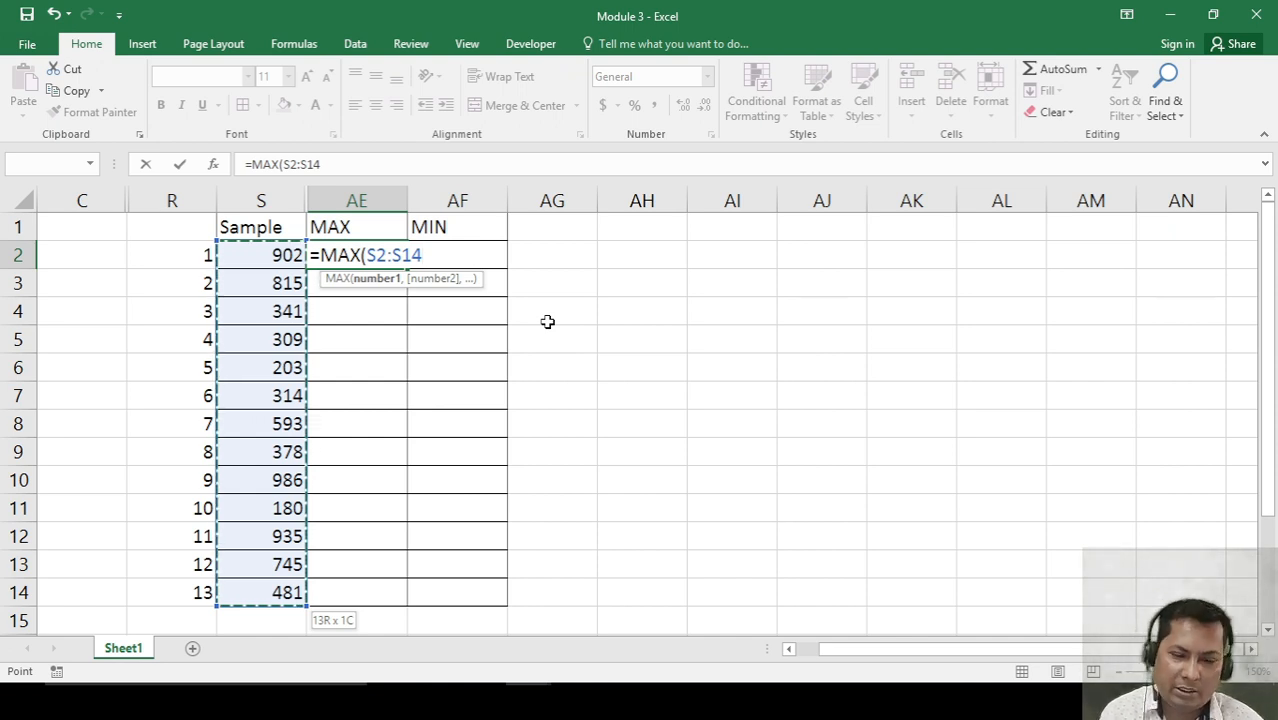
type(")")
key("Return")
key("Up")
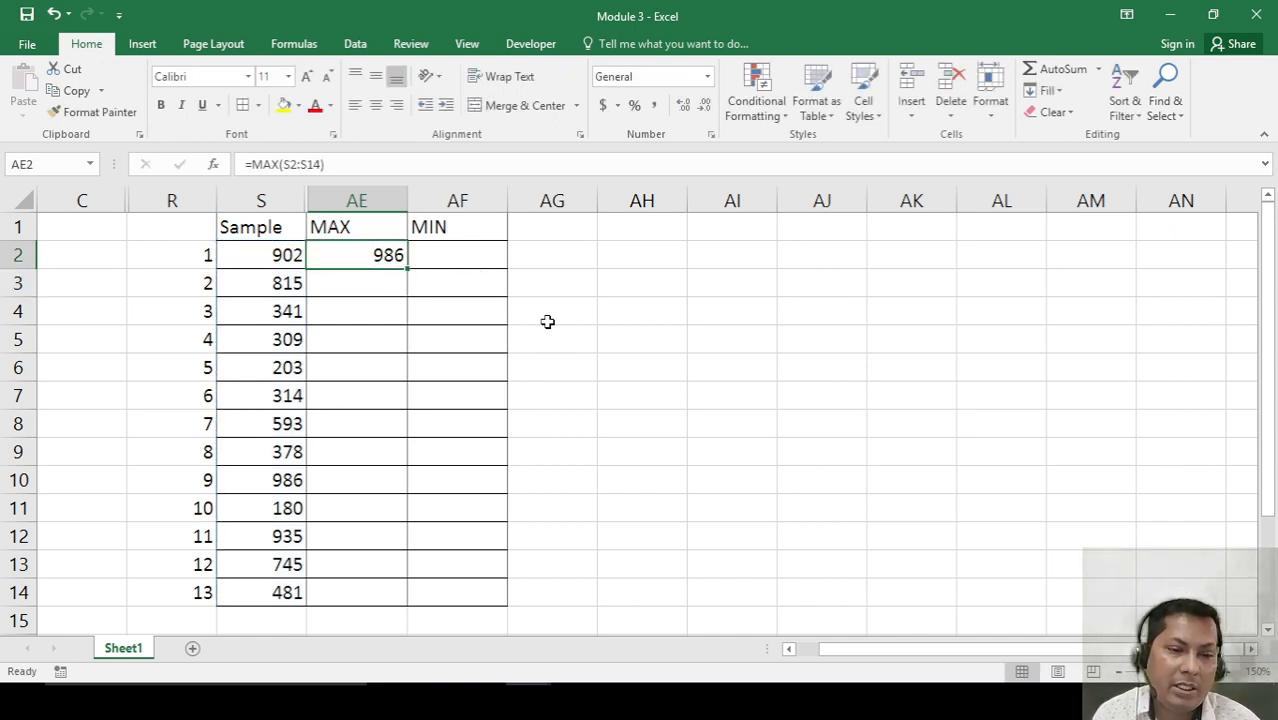
key("Down")
key("Down")
key("Up")
key("Up")
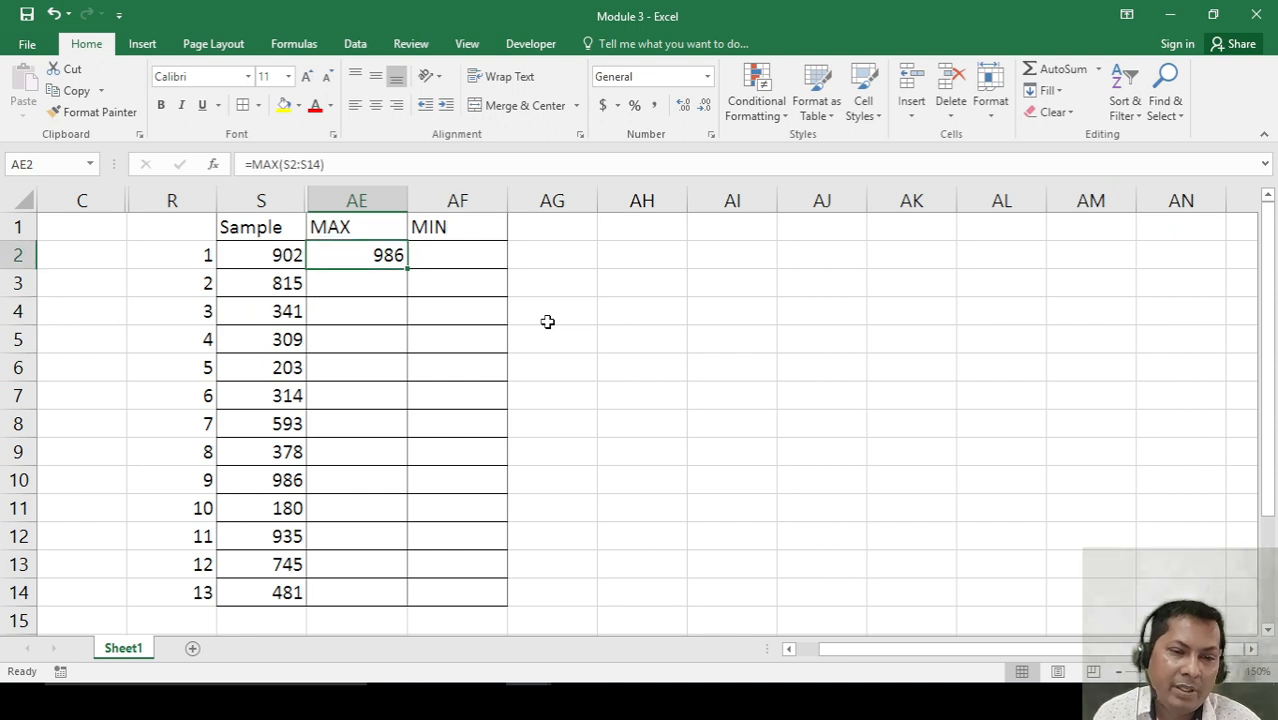
Enter =MAX(S2:S14,R2:R14) in AE3 to find the highest value across the sample and serial number columns.
key("Down")
type("=")
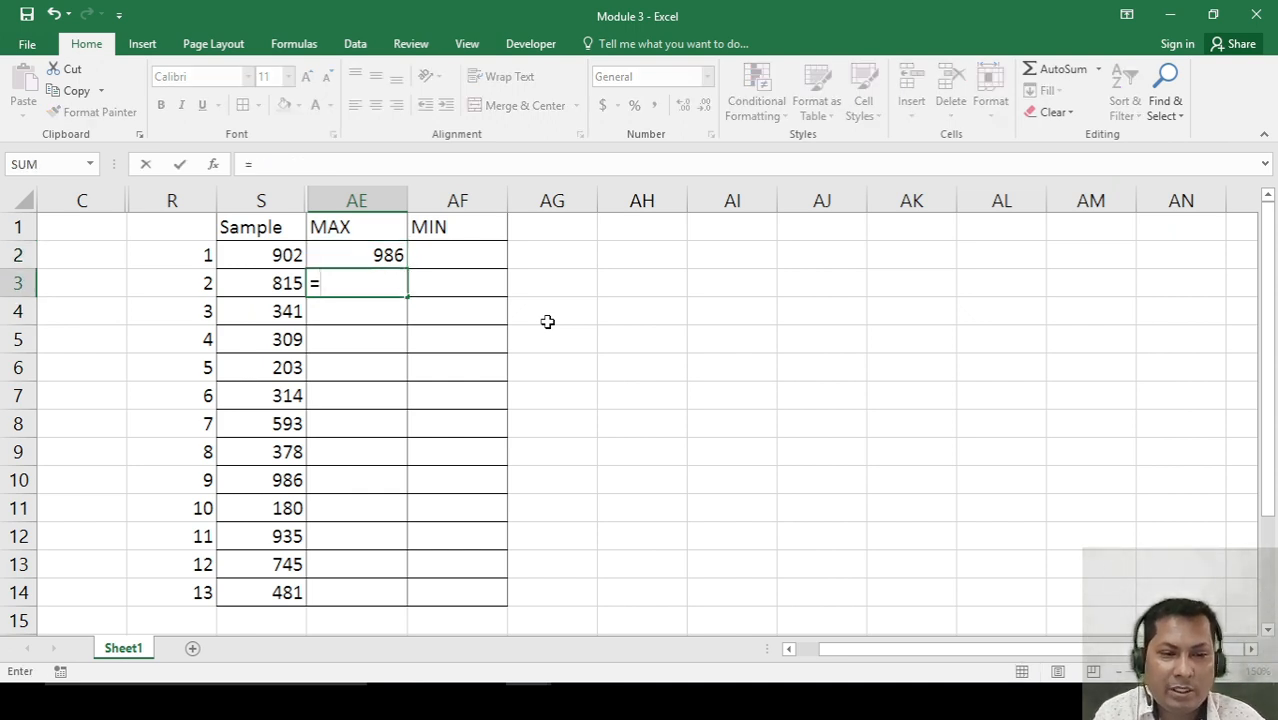
type("max")
key("Tab")
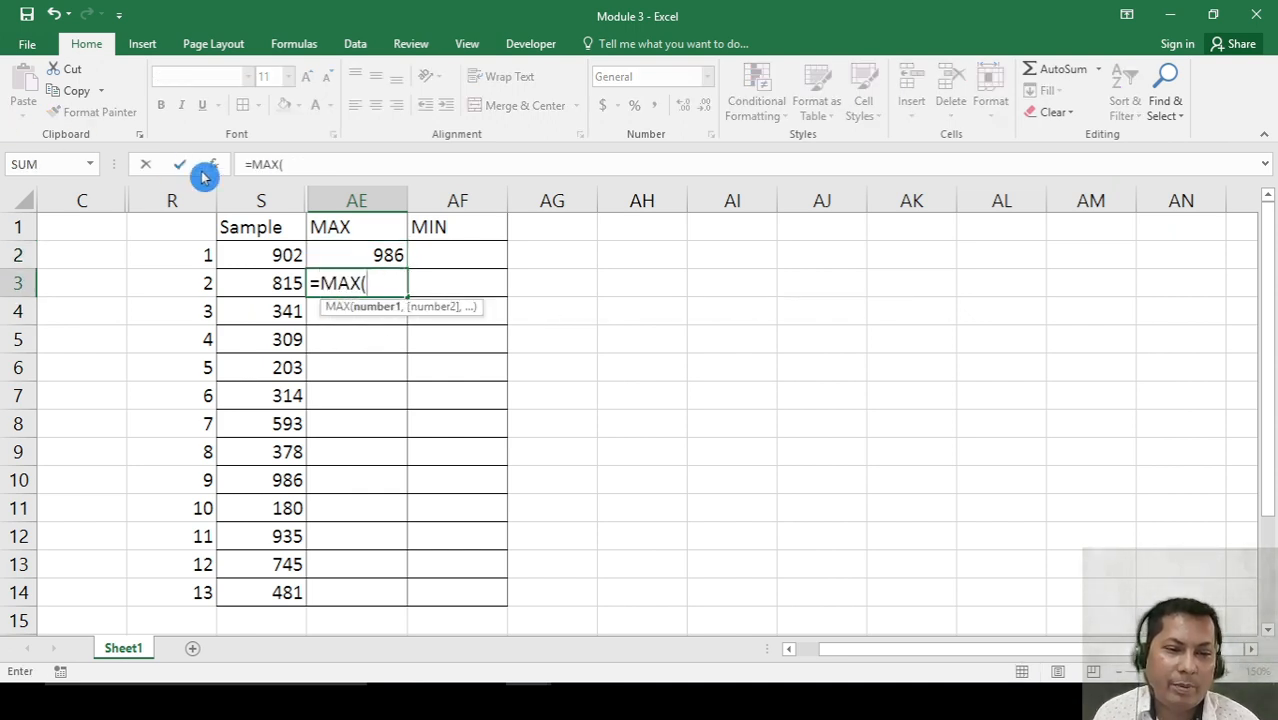
left_click(241, 260)
key("ctrl+shift+Down")
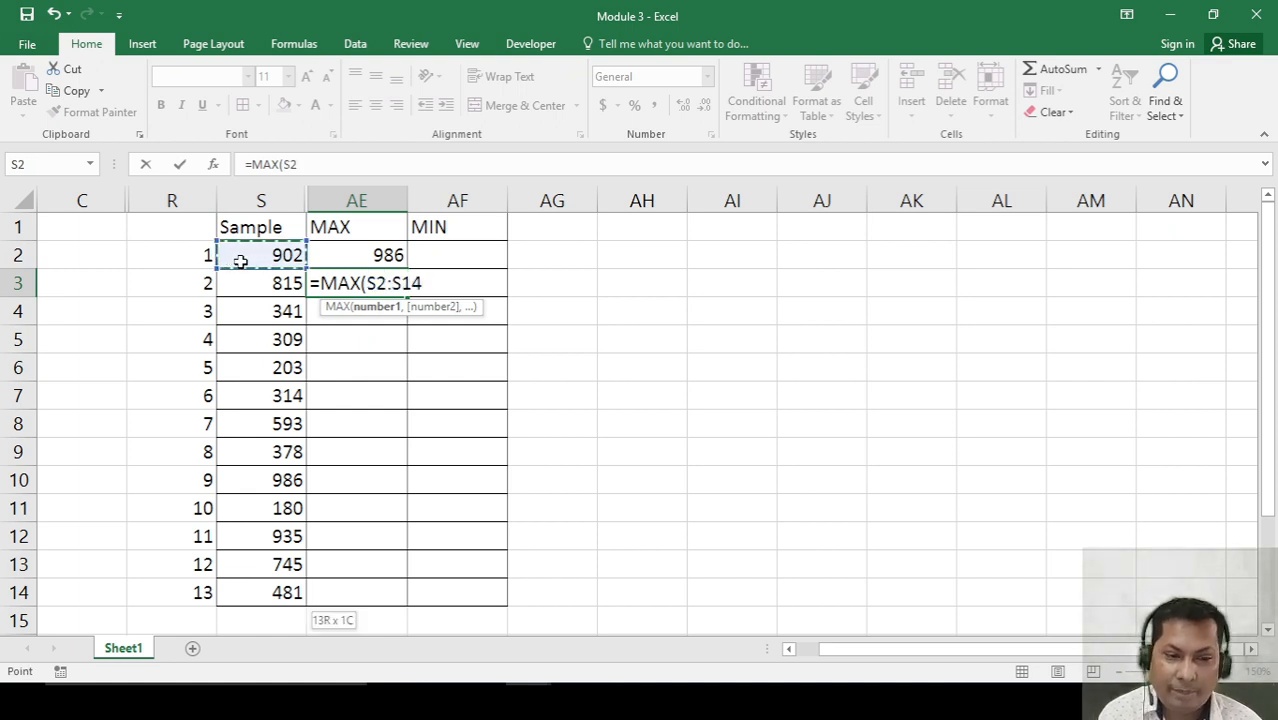
type(",")
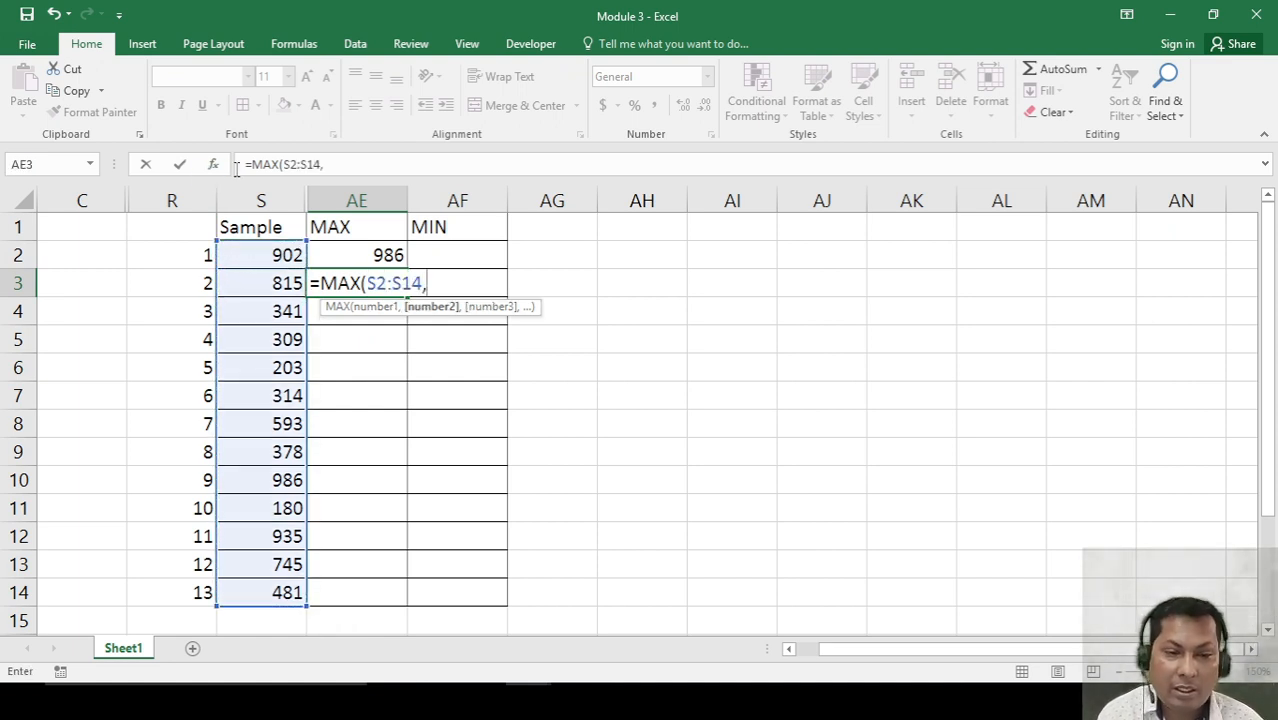
left_click(185, 250)
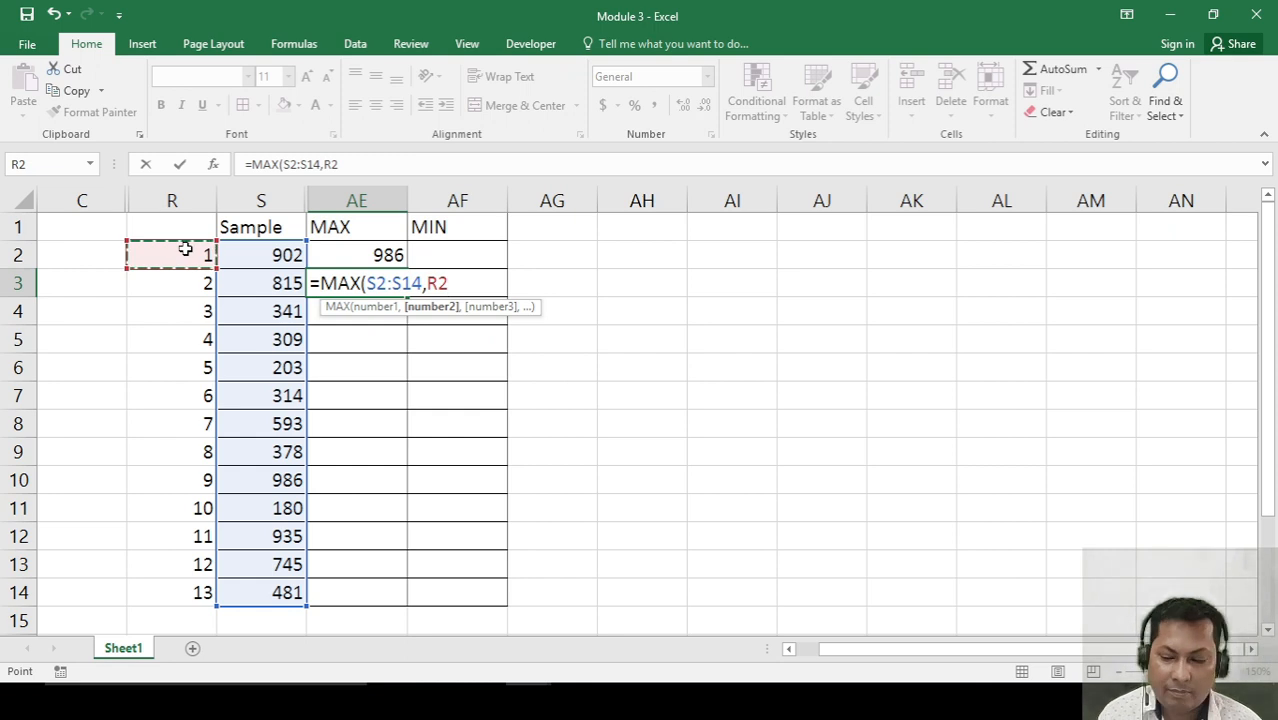
key("ctrl+shift+Down")
type(")")
key("Return")
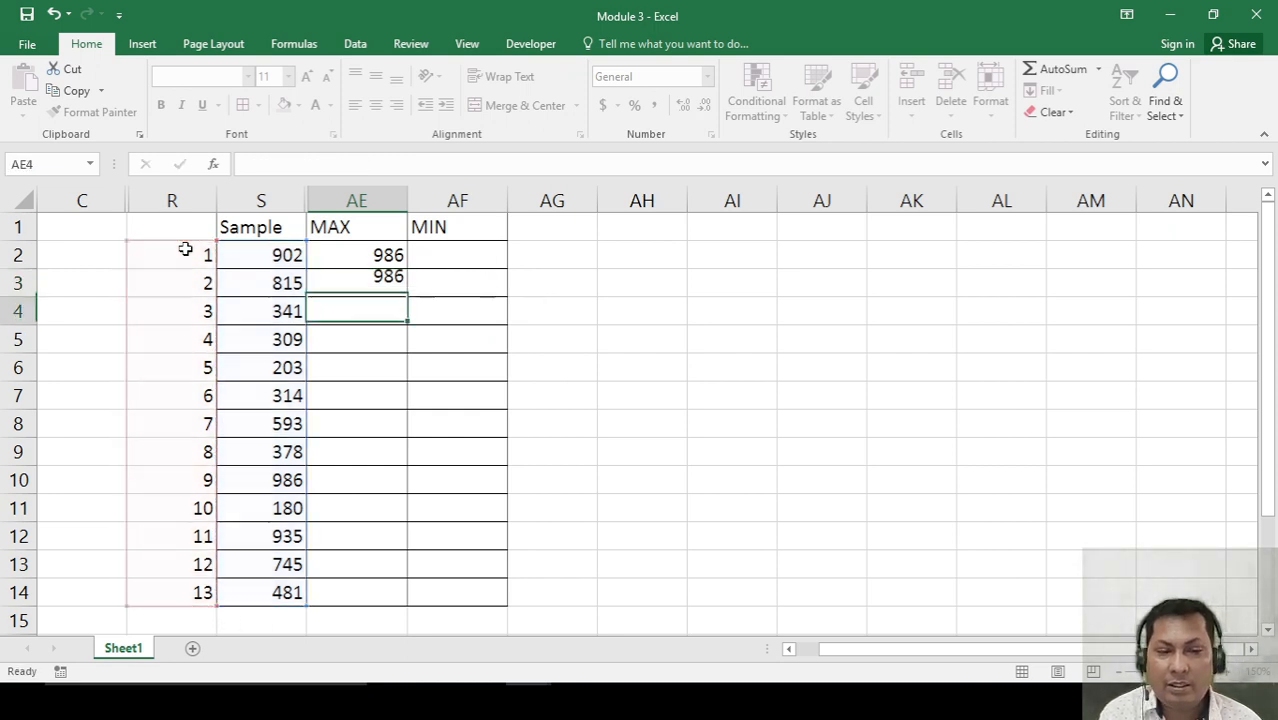
key("Up")
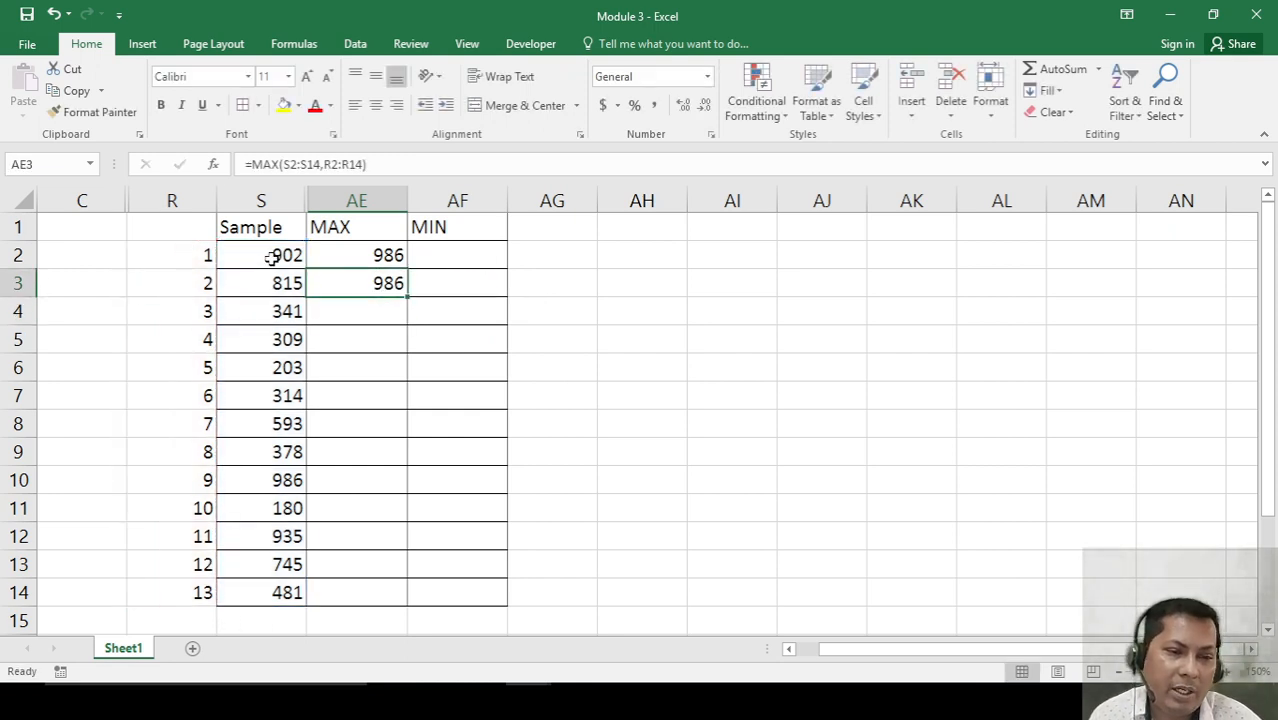
Highlight the two ranges used by the MAX formula in AE3, S2:S14 and R2:R14.
left_click_drag(272, 258, 292, 604)
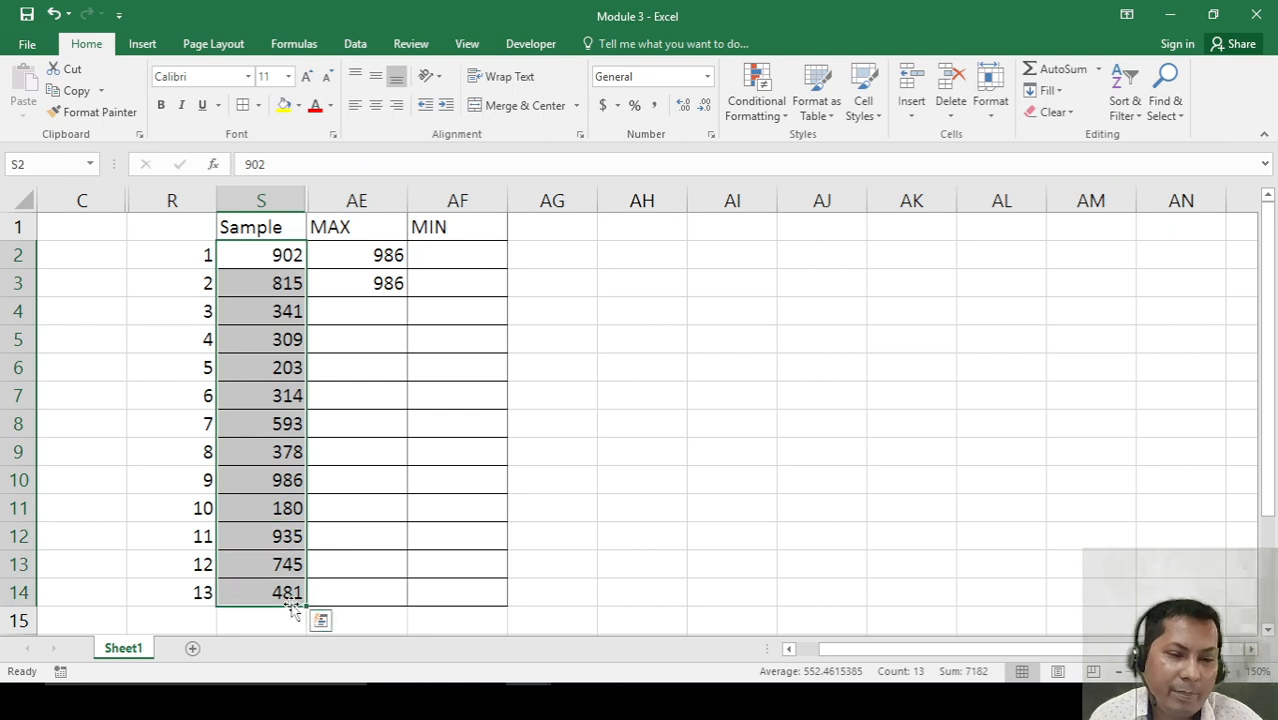
left_click(452, 259)
left_click_drag(157, 254, 185, 594)
Enter =MIN(S2:S14) in AF2 to find the lowest sample value.
left_click(431, 257)
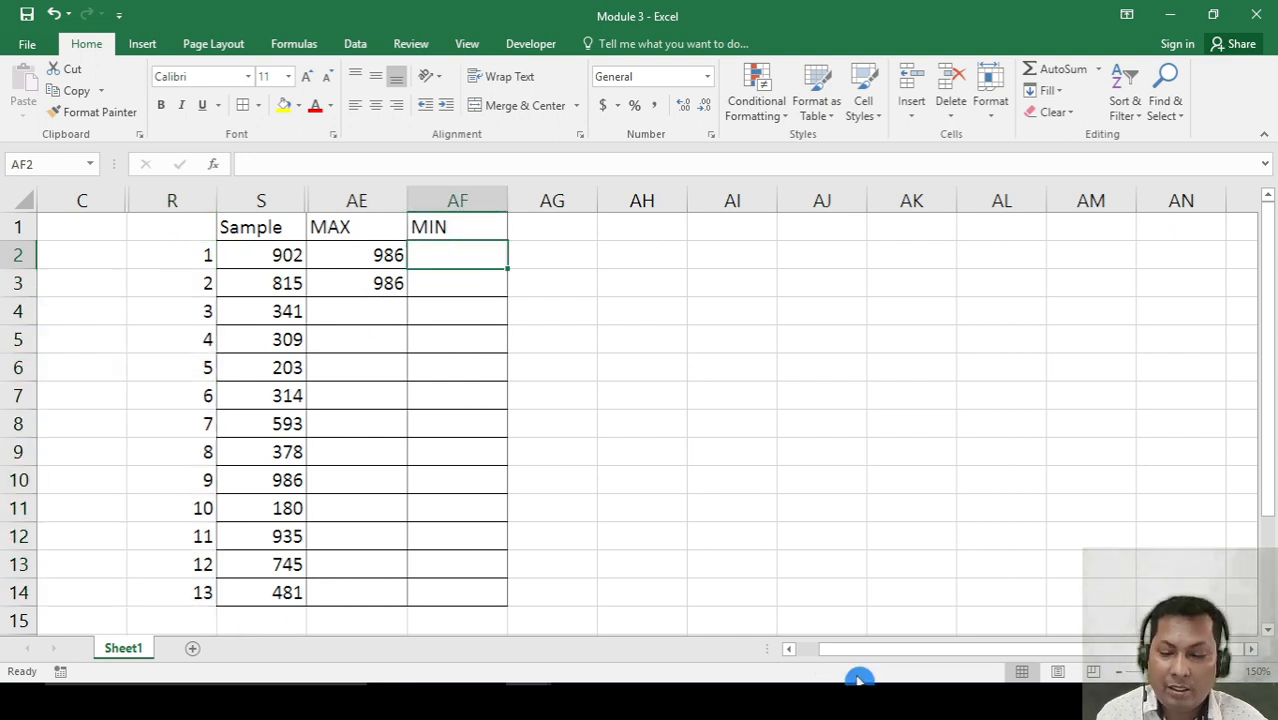
type("=MIN(")
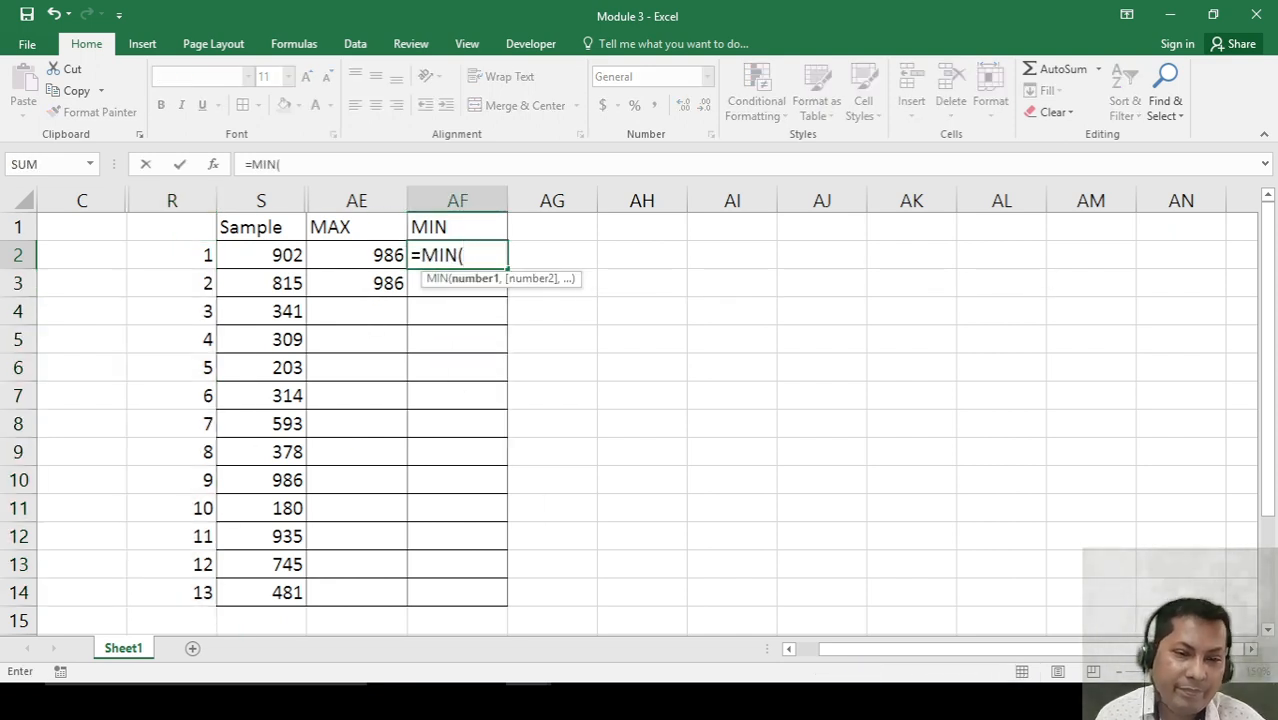
left_click(244, 256)
key("ctrl+shift+Down")
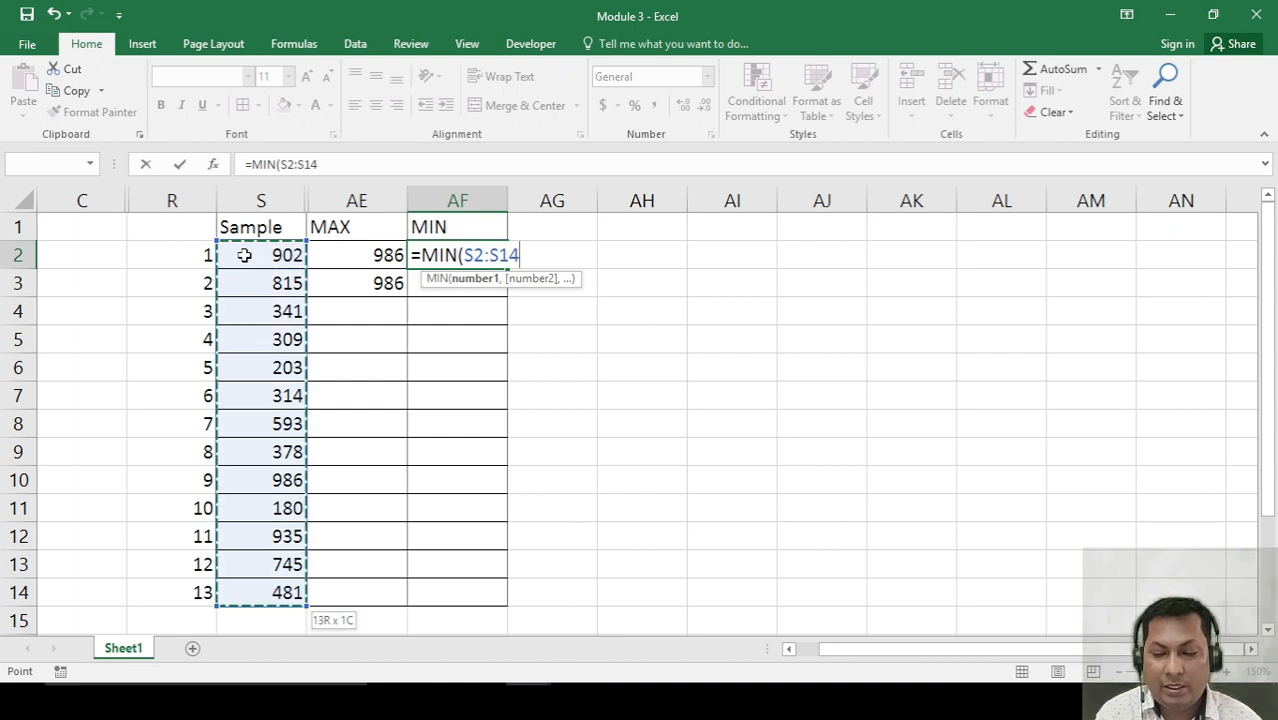
key("Return")
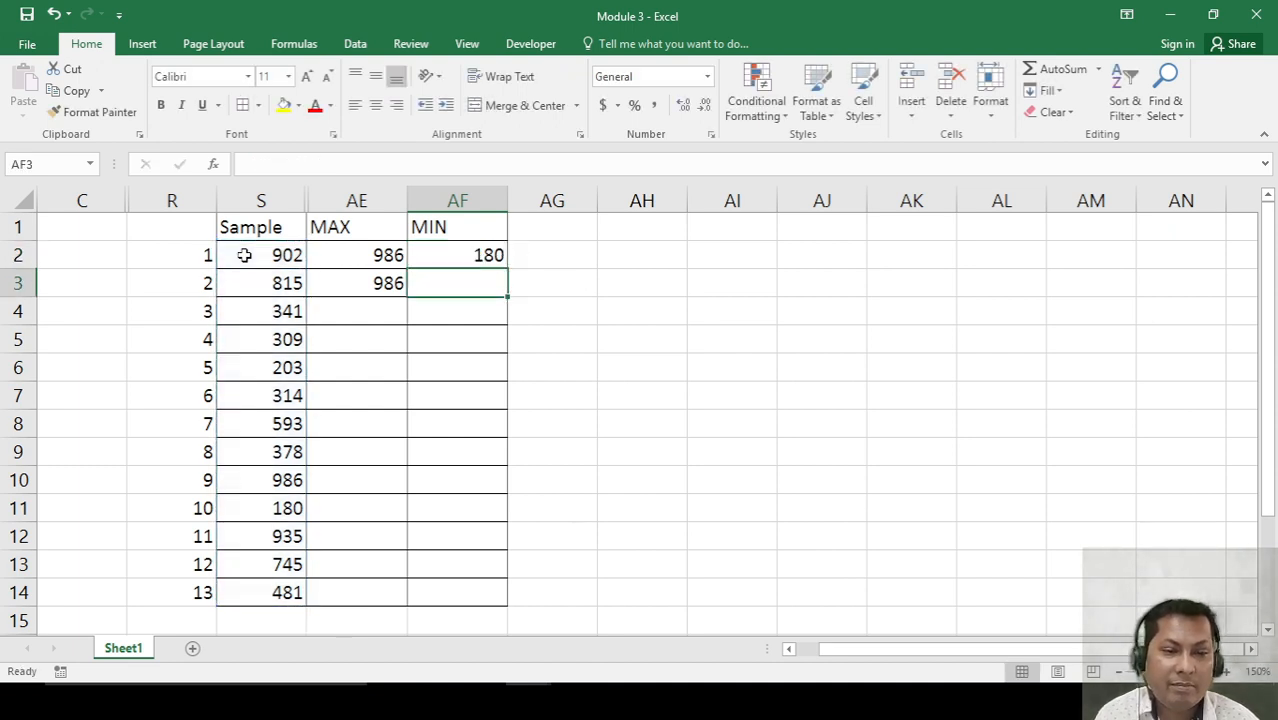
Enter =MIN(S2:S14,R2:R14) in AF3 to find the lowest value across both number columns.
type("=min")
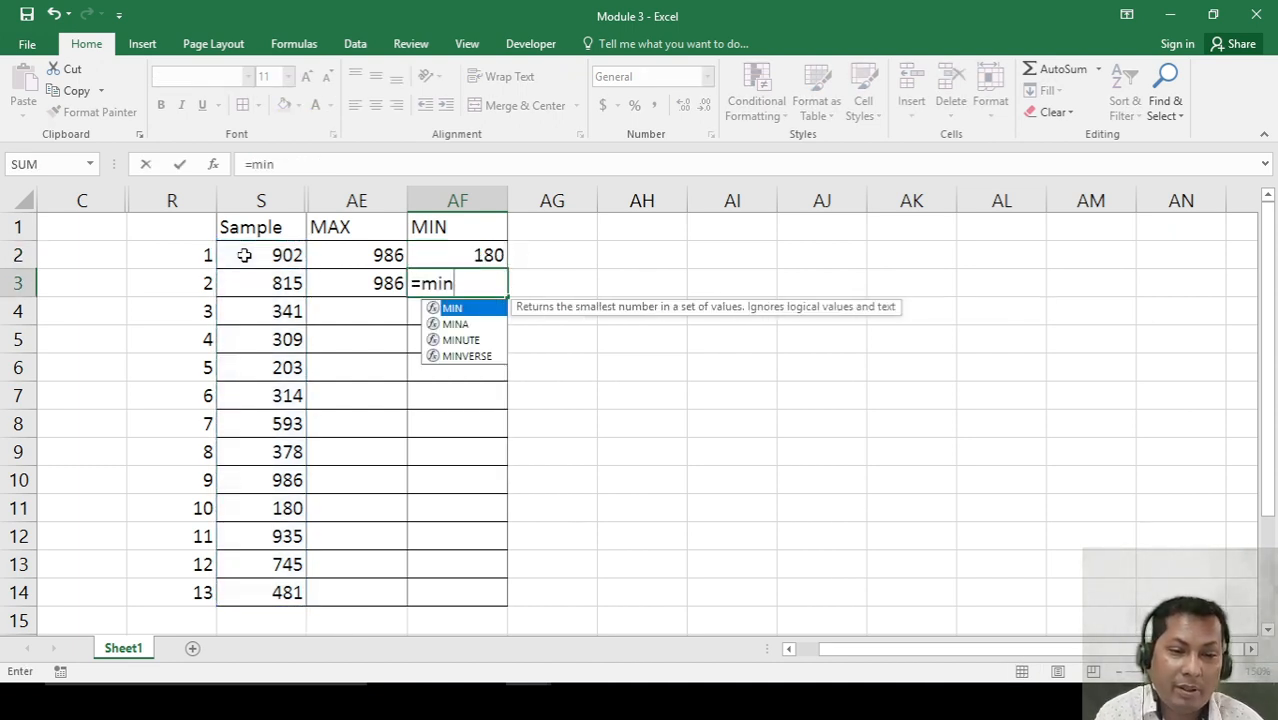
key("Tab")
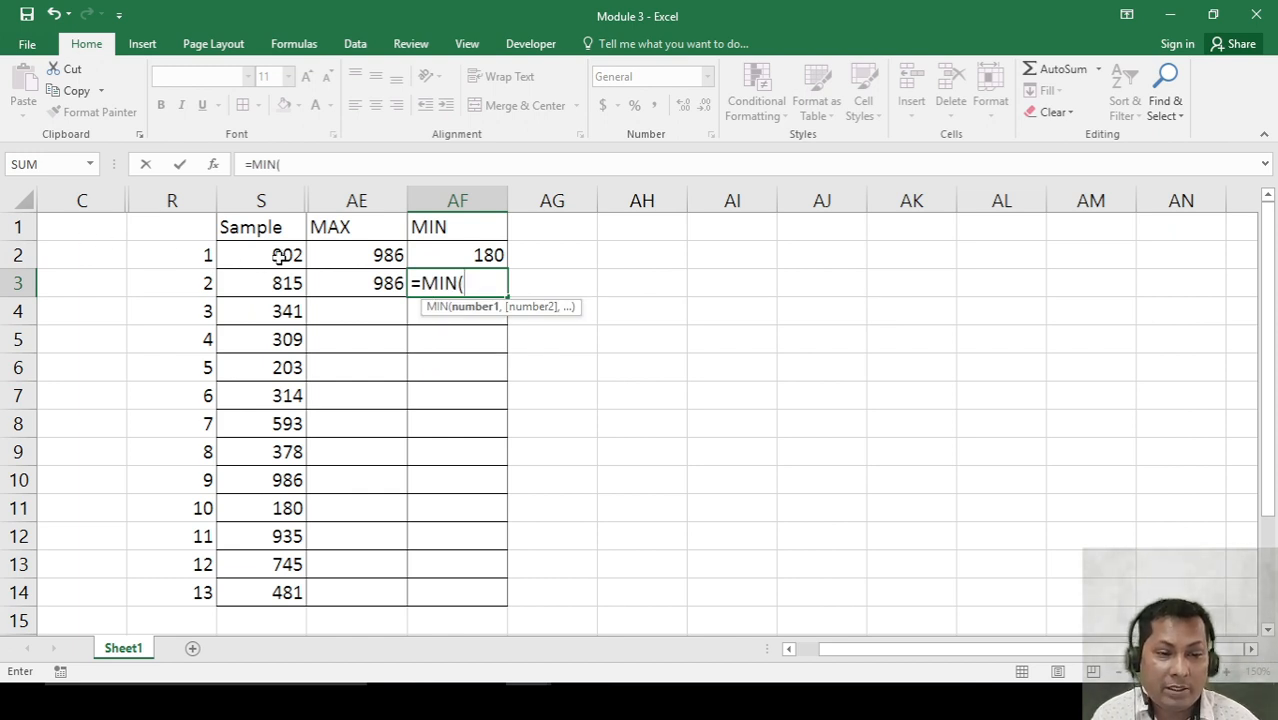
left_click(280, 256)
key("ctrl+shift+Down")
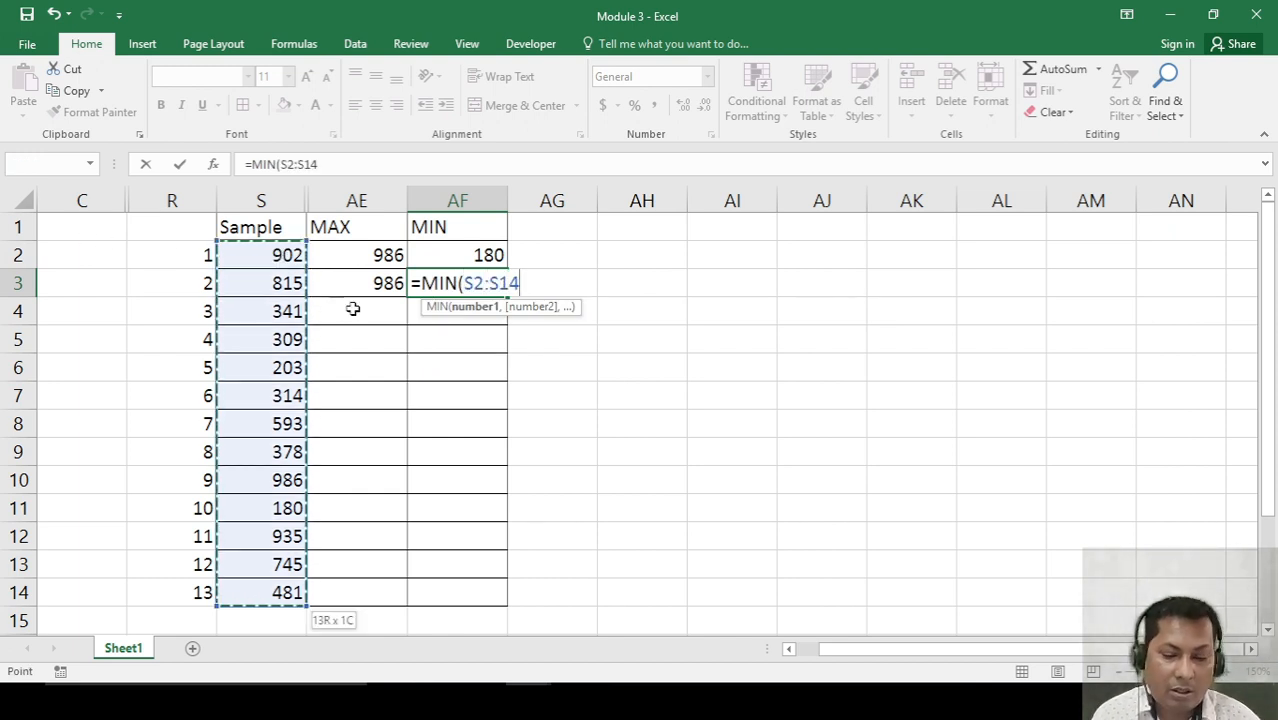
type(",")
left_click(205, 256)
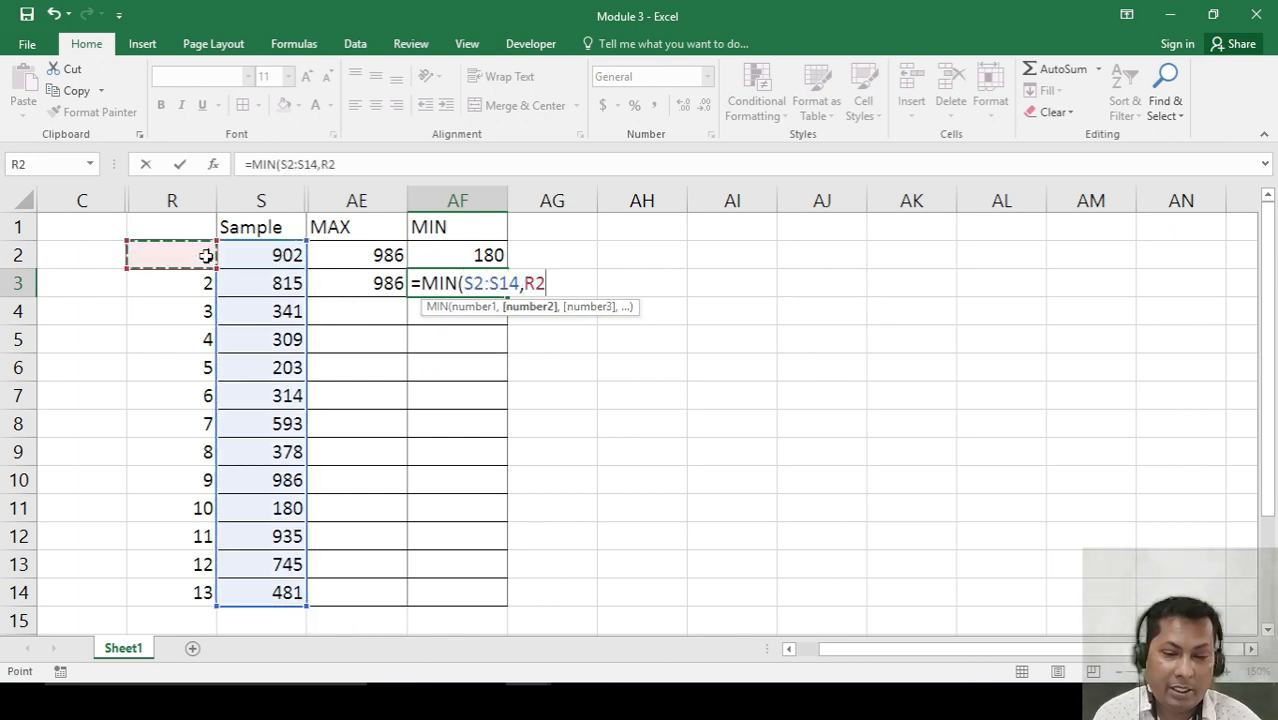
key("ctrl+shift+Down")
type(")")
key("Return")
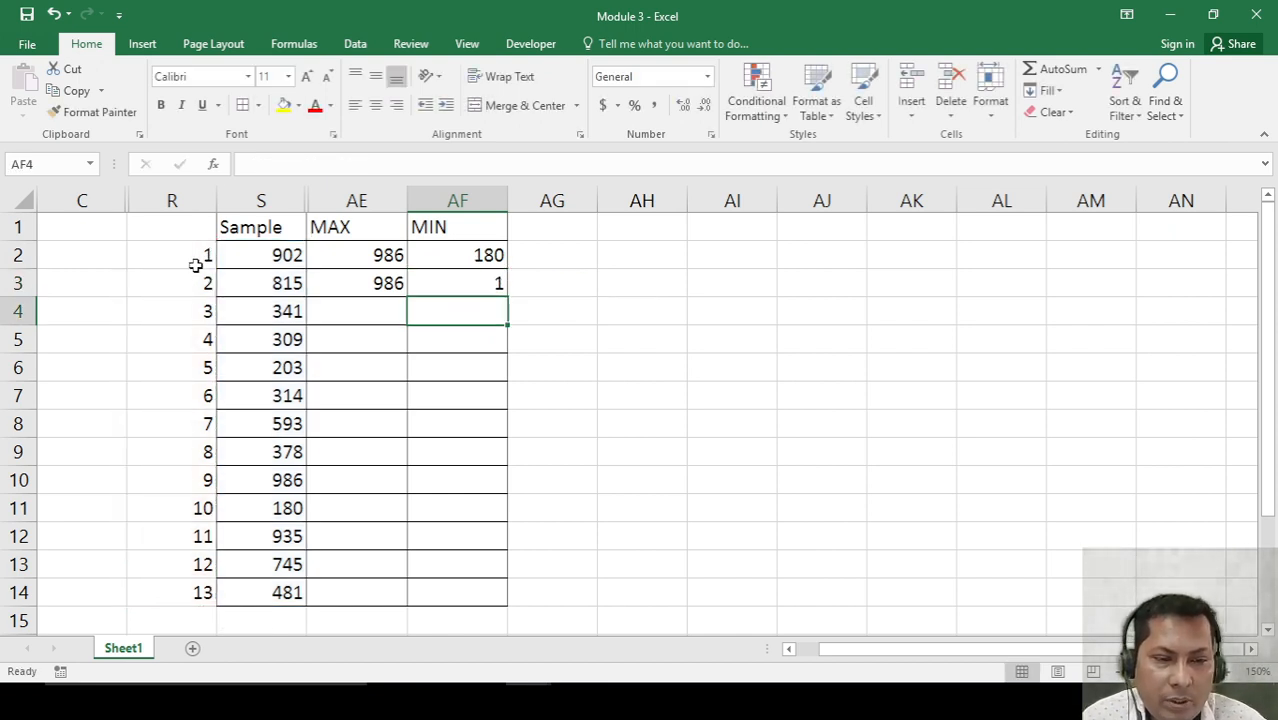
Review the MIN results in AF2:AF3 and the MAX results in AE2:AE3.
left_click(474, 285)
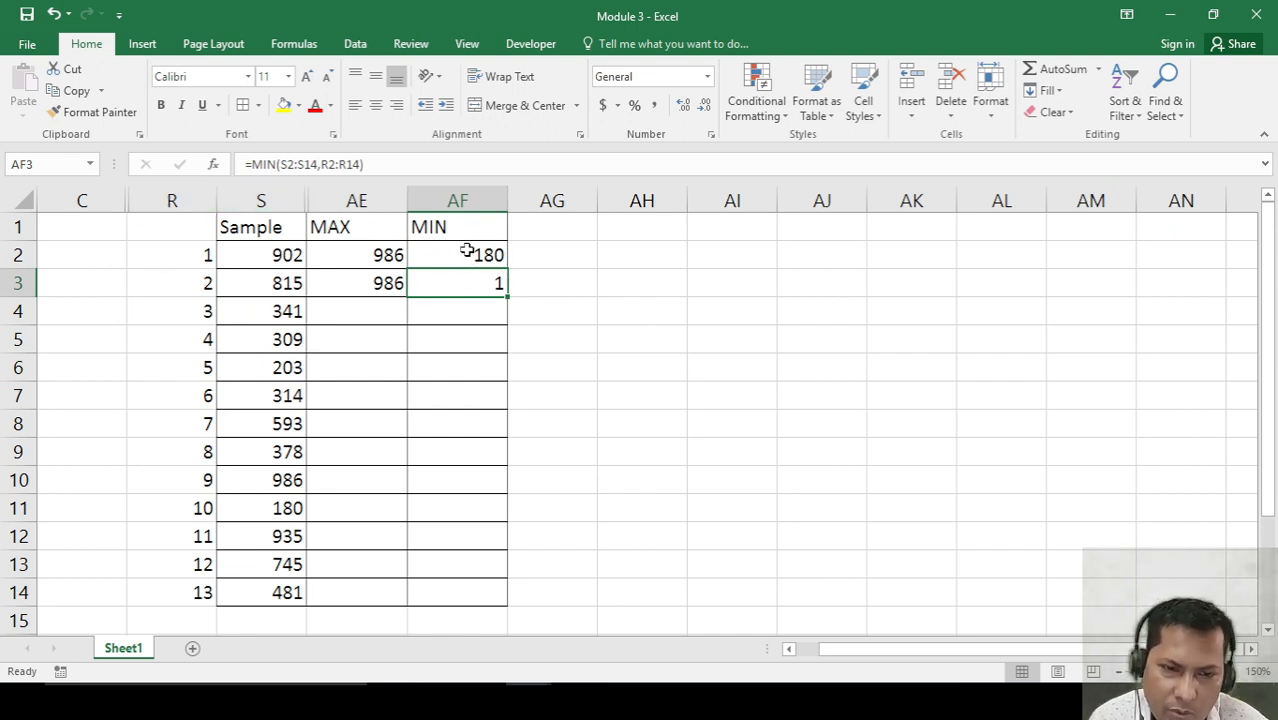
left_click_drag(466, 251, 474, 285)
left_click(367, 258)
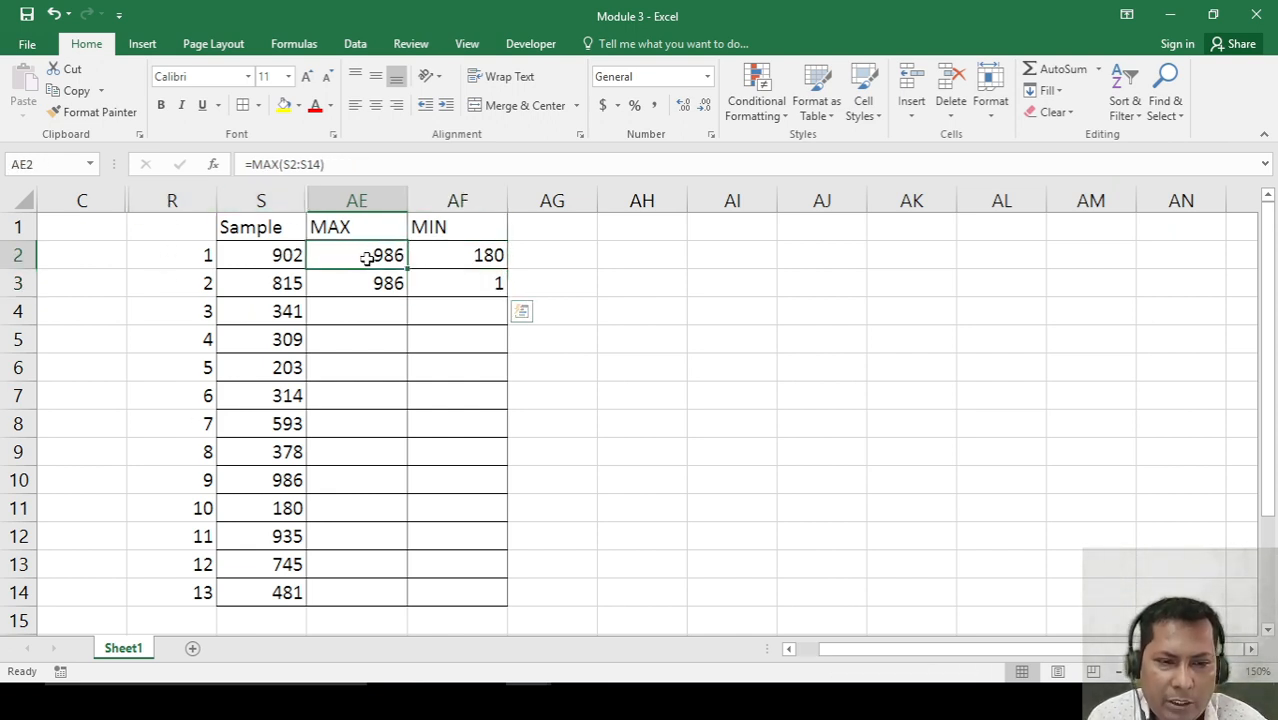
left_click_drag(367, 258, 385, 285)
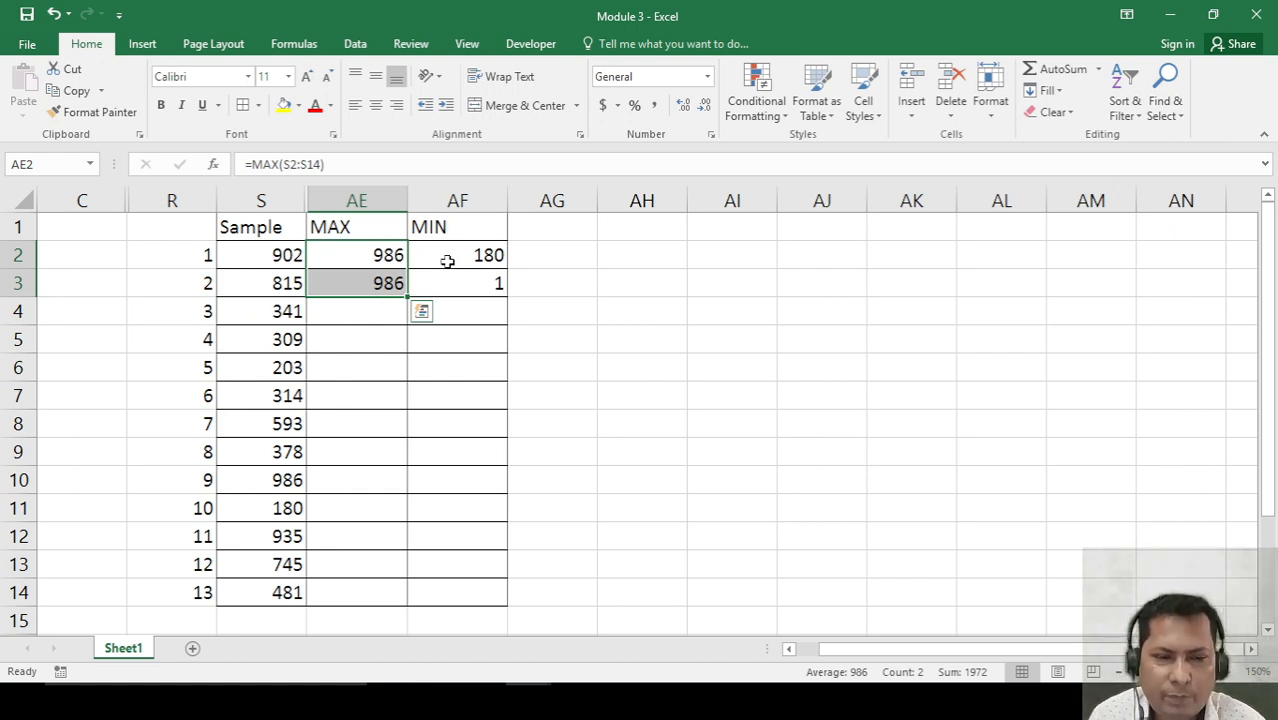
Hide the MAX and MIN columns, AE and AF.
left_click(352, 230)
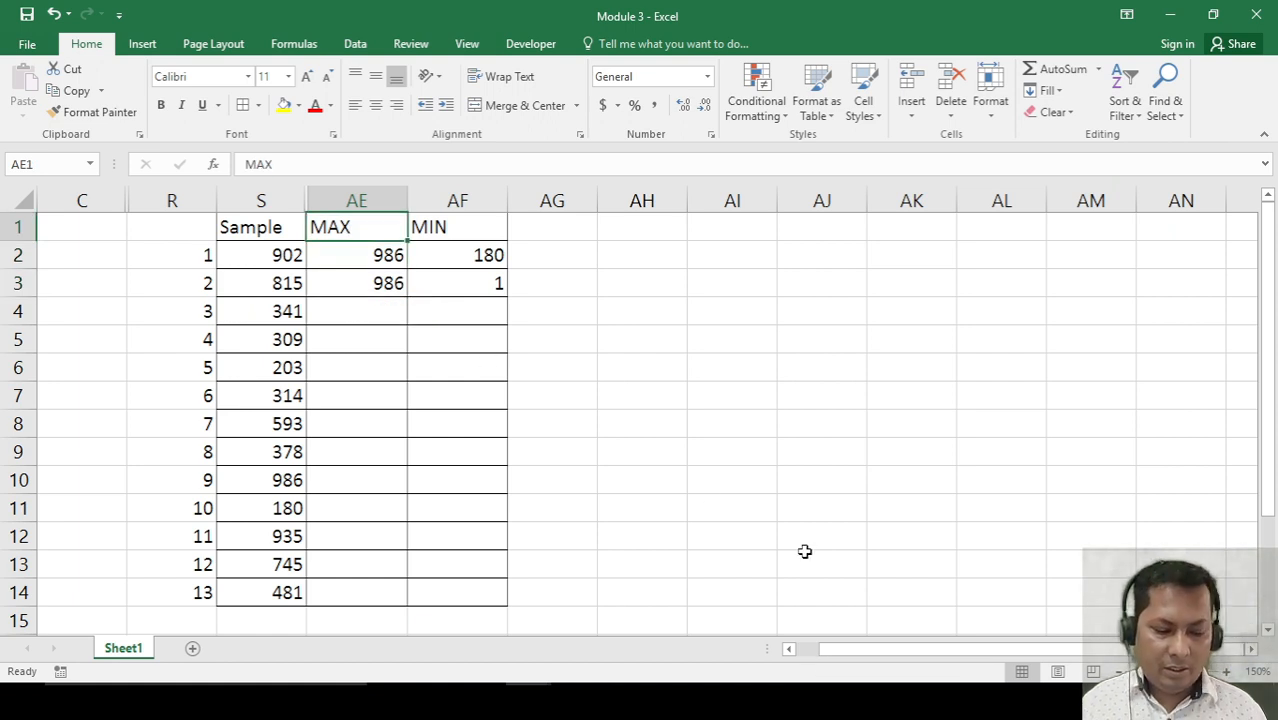
key("shift+Right")
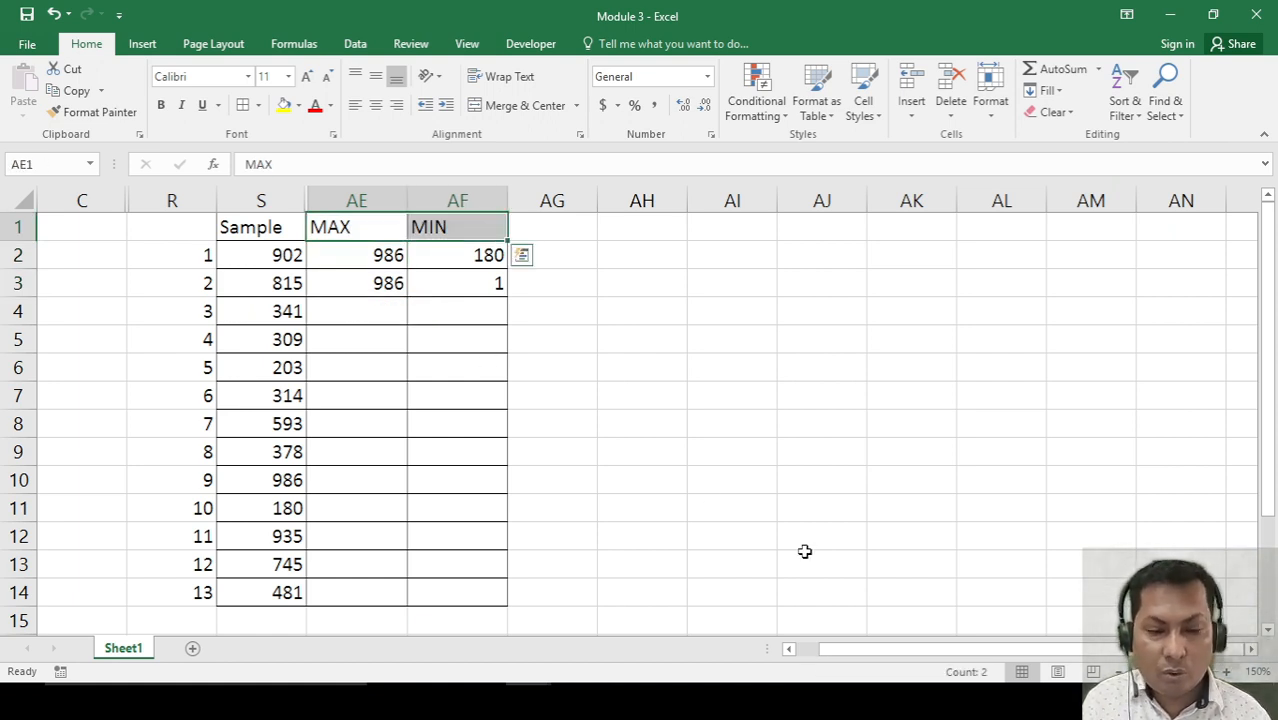
key("ctrl+0")
key("Right")
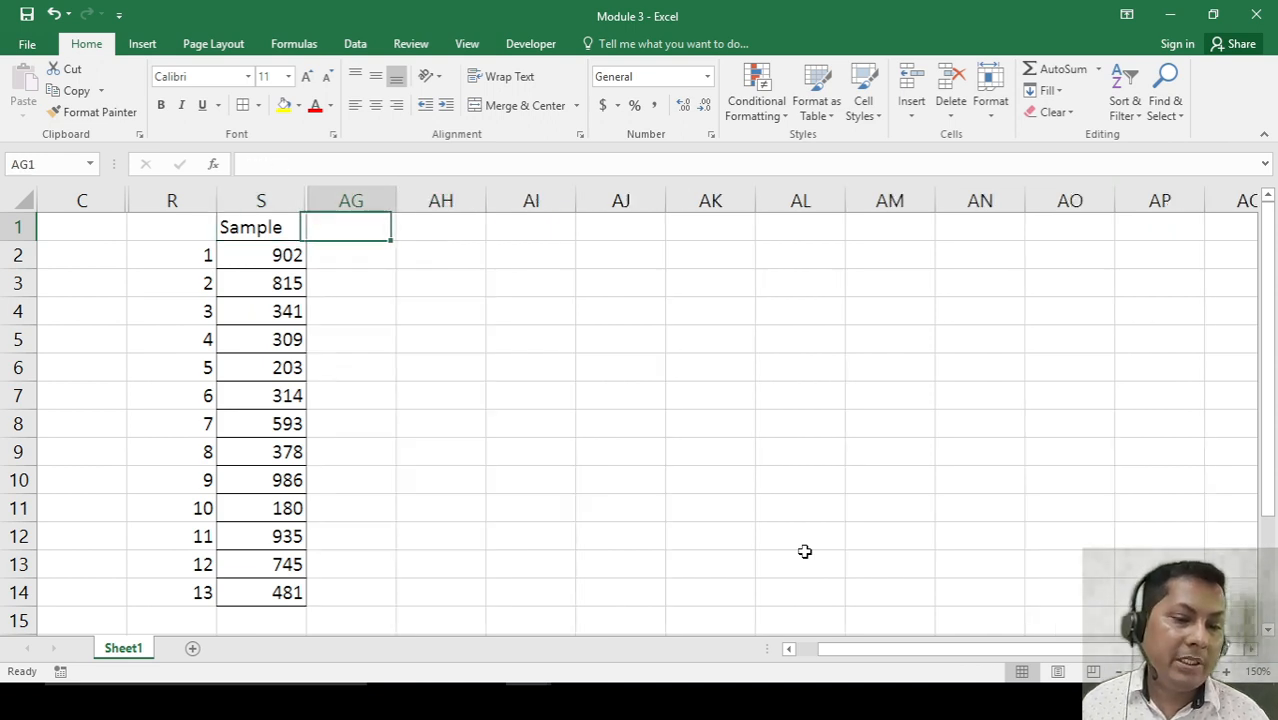
Copy the RANK label from B12 in the function list into AG1 as the header beside Sample.
key("Left")
key("ctrl+Home")
key("Down")
key("Right")
key("Down")
key("Down")
key("Down")
key("Down")
key("Down")
key("Down")
key("Down")
key("Down")
key("Down")
key("Down")
key("Down")
key("Down")
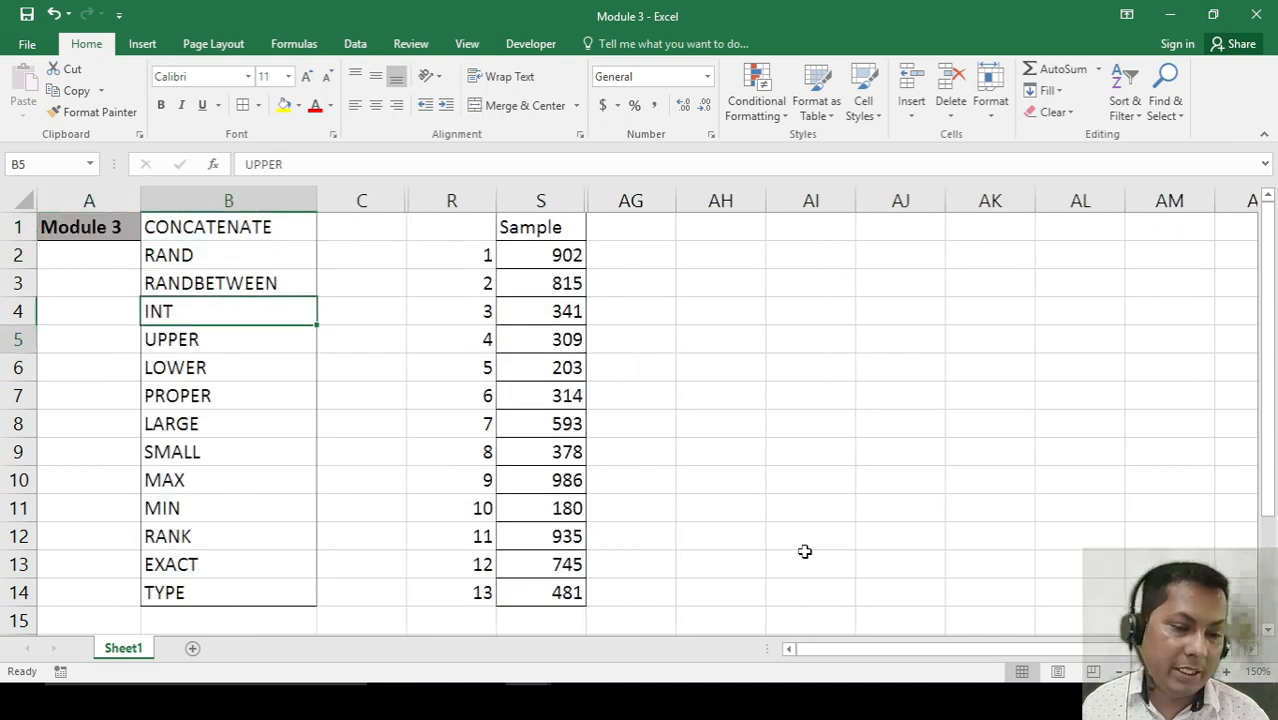
key("Up")
key("Up")
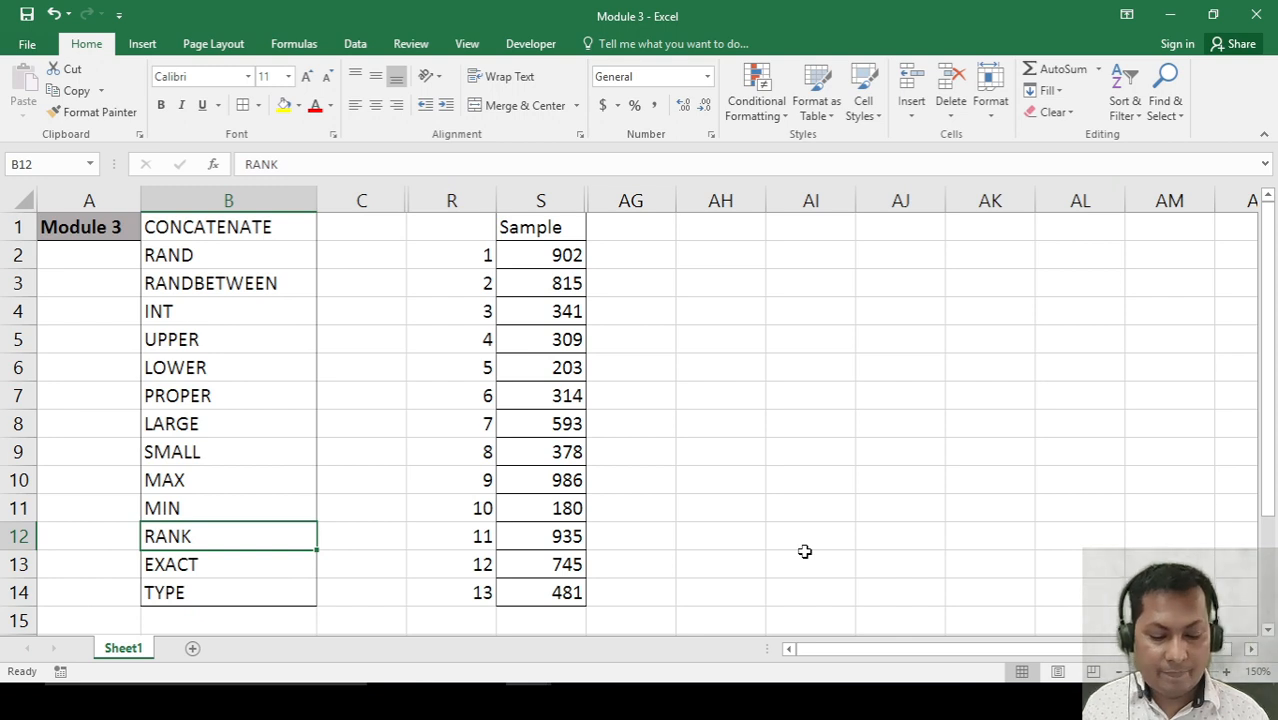
key("ctrl+c")
key("Right")
key("Right")
key("Right")
key("Right")
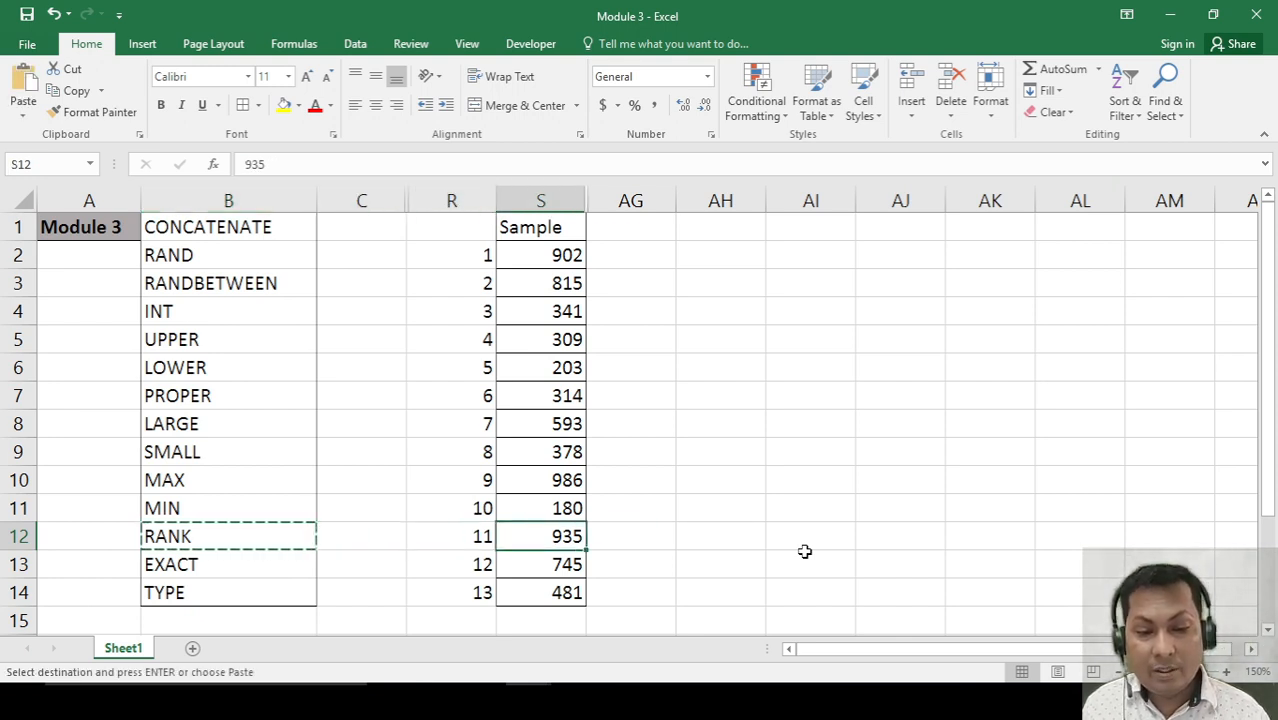
key("Up")
key("Up")
key("Up")
key("Up")
key("Up")
key("Up")
key("Up")
key("Up")
key("Up")
key("Up")
key("Up")
key("ctrl+v")
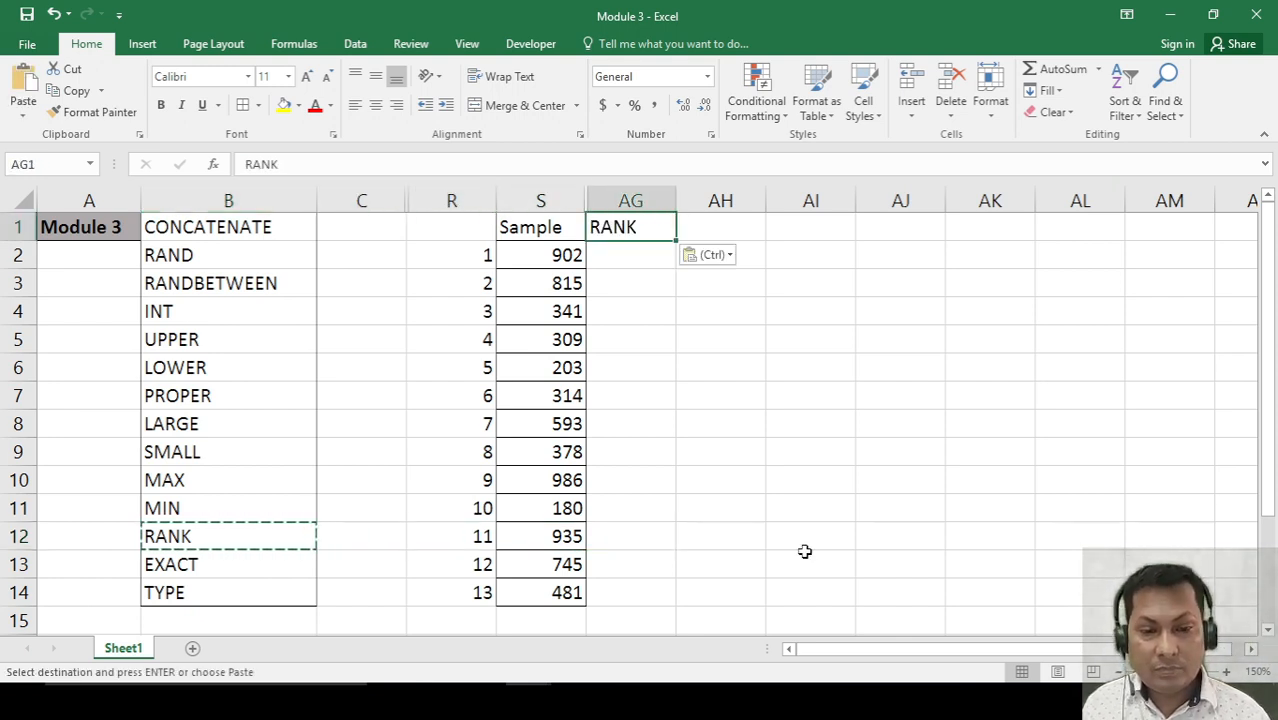
key("Escape")
key("Escape")
key("Right")
key("Right")
key("Right")
key("Right")
key("Right")
key("Right")
key("Right")
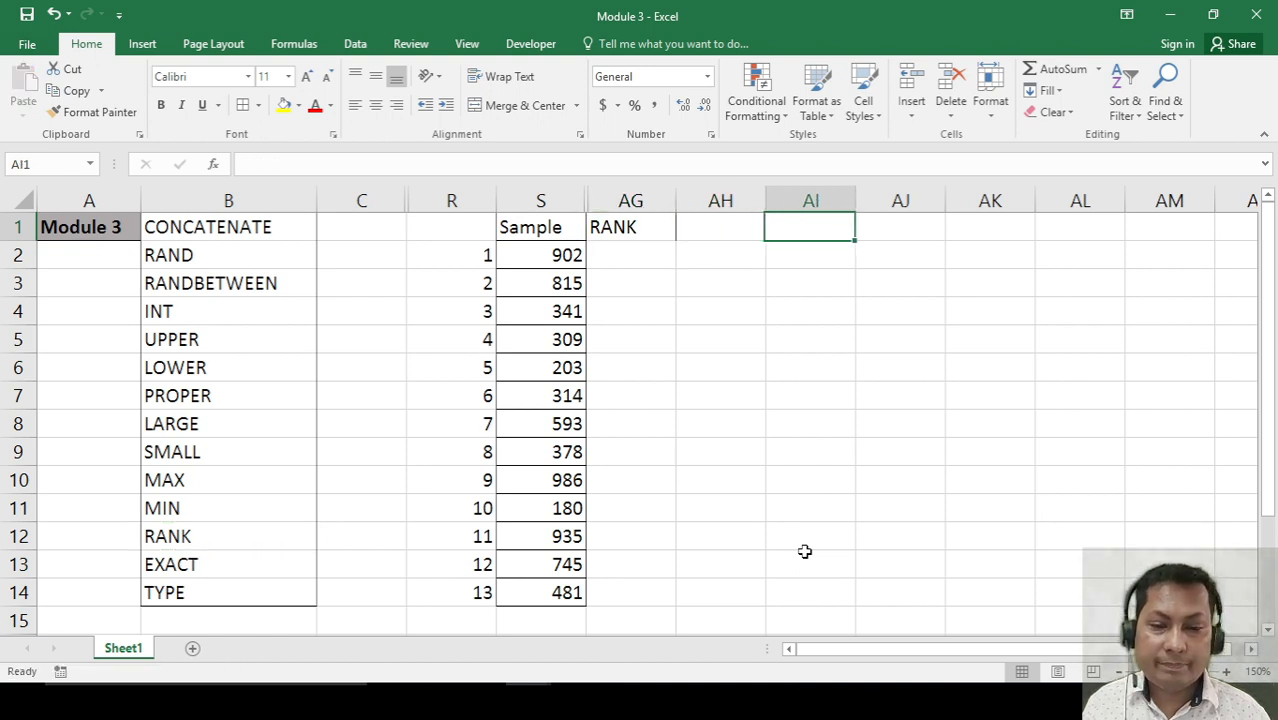
key("Right")
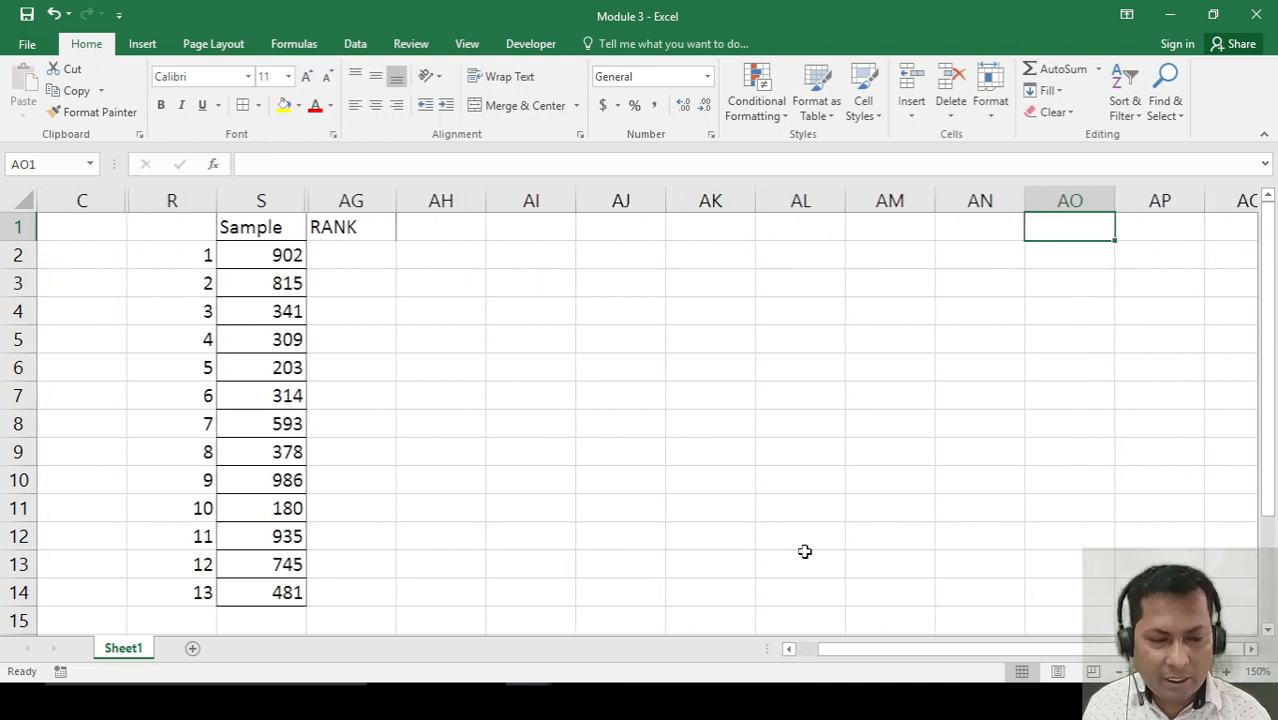
key("Left")
key("Left")
key("Left")
key("Left")
key("Left")
key("Left")
key("Left")
key("Left")
key("Left")
key("Left")
key("Left")
key("Left")
key("Left")
key("Right")
key("Right")
key("Right")
key("Right")
key("Right")
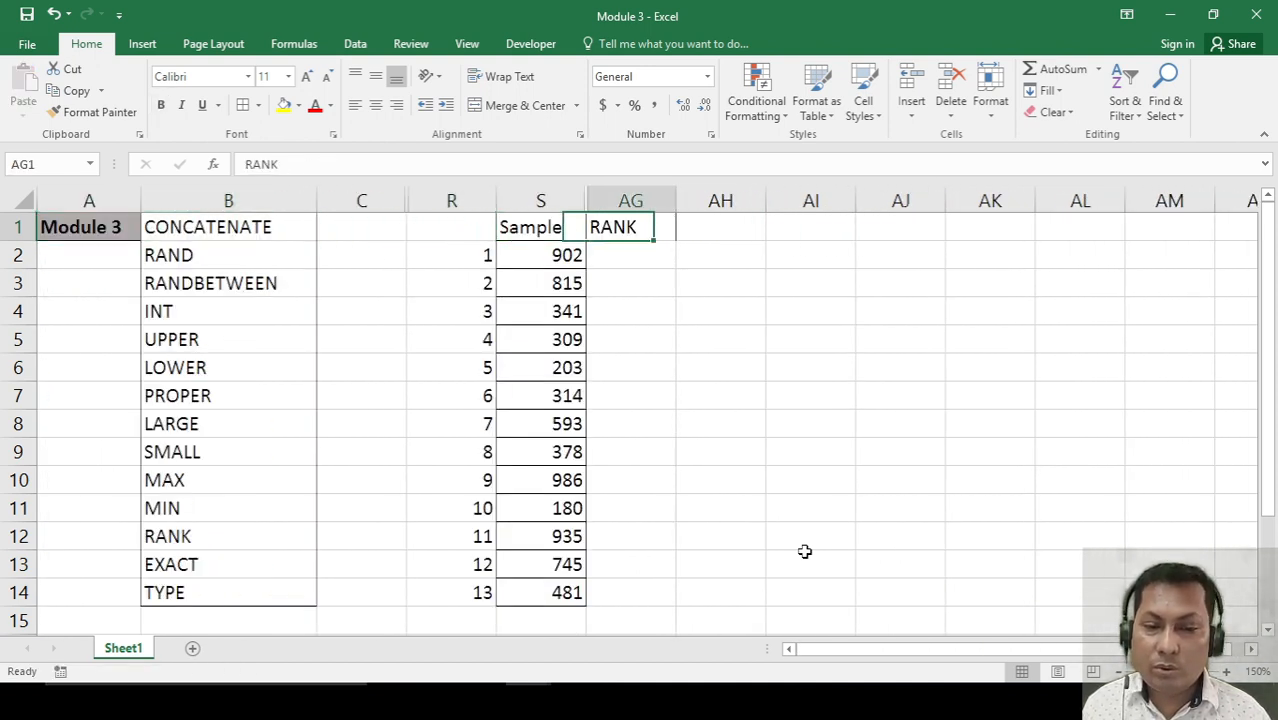
Examine the sample values in S2:S14 alongside the empty RANK column as the range for ranking.
key("Down")
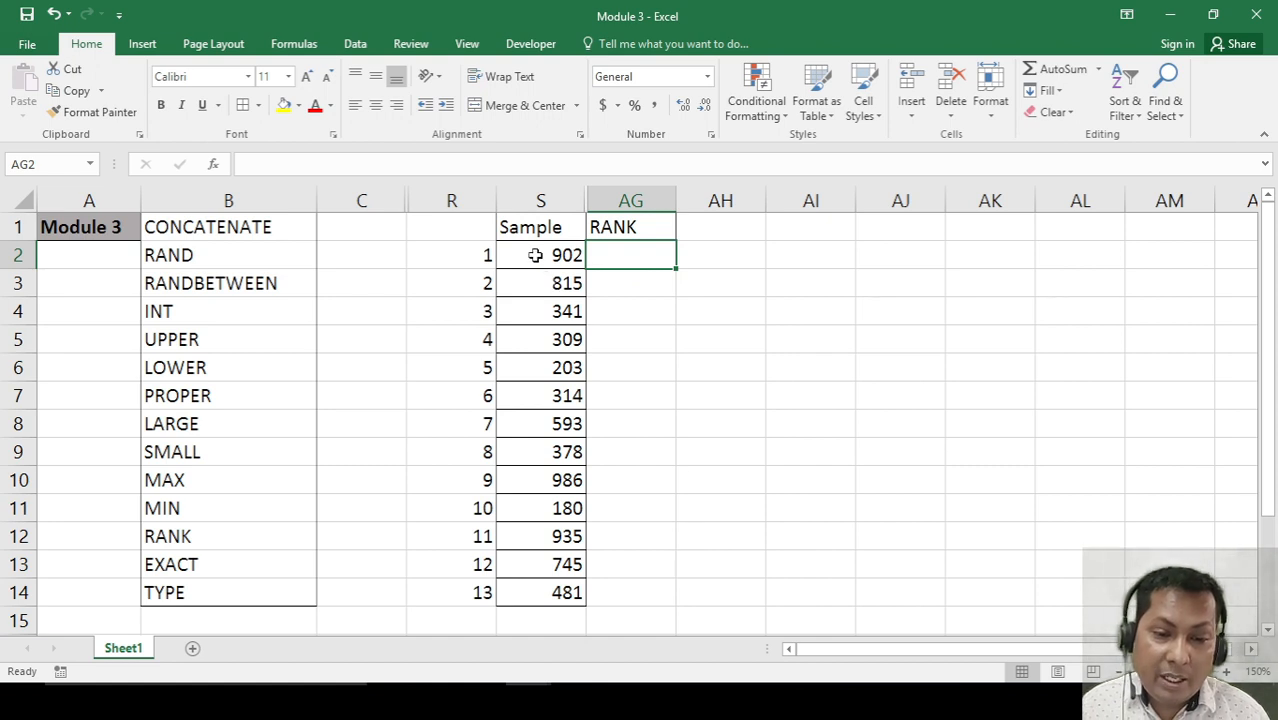
left_click_drag(535, 255, 549, 490)
left_click_drag(560, 570, 562, 588)
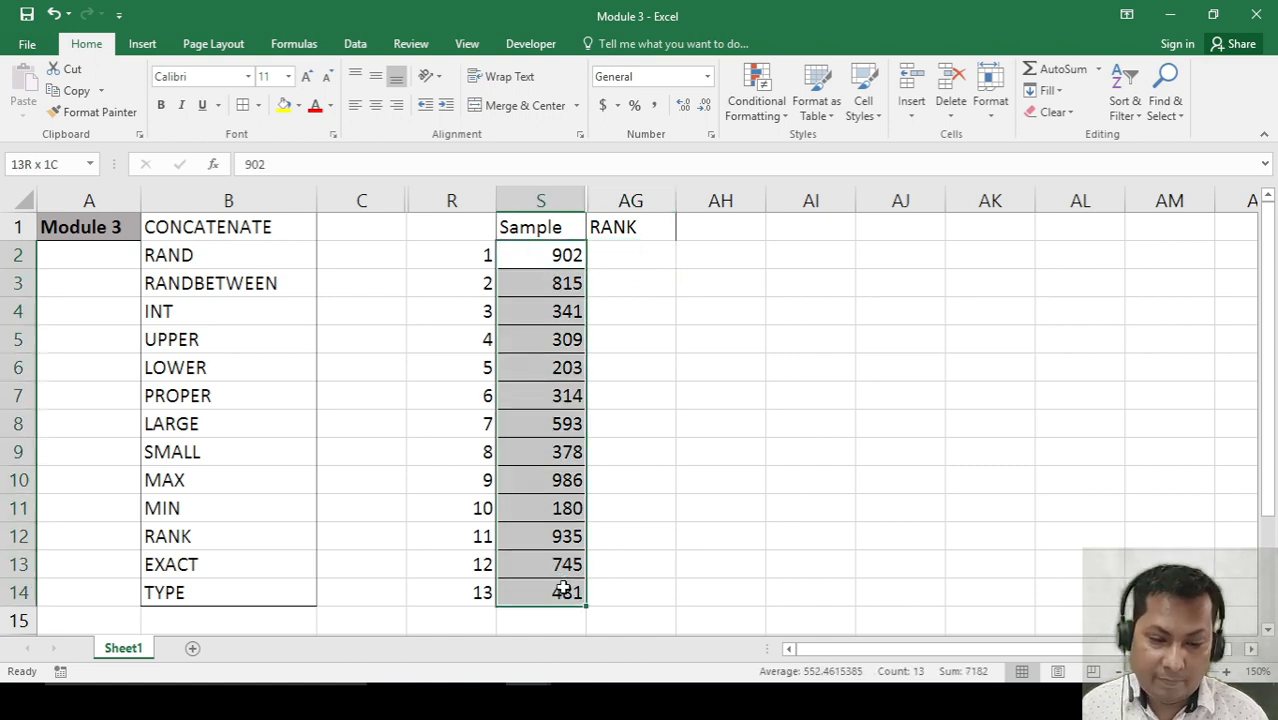
left_click(668, 367)
left_click(566, 262)
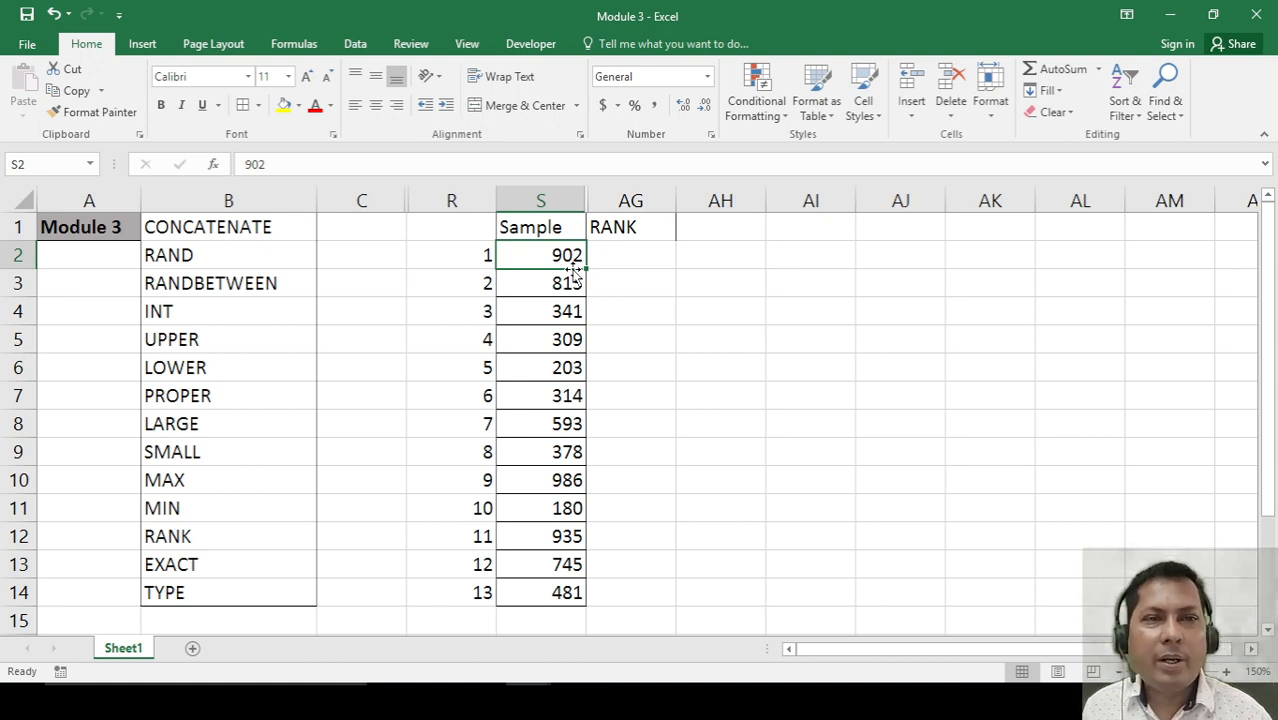
left_click(626, 259)
left_click_drag(551, 257, 570, 592)
left_click(537, 318)
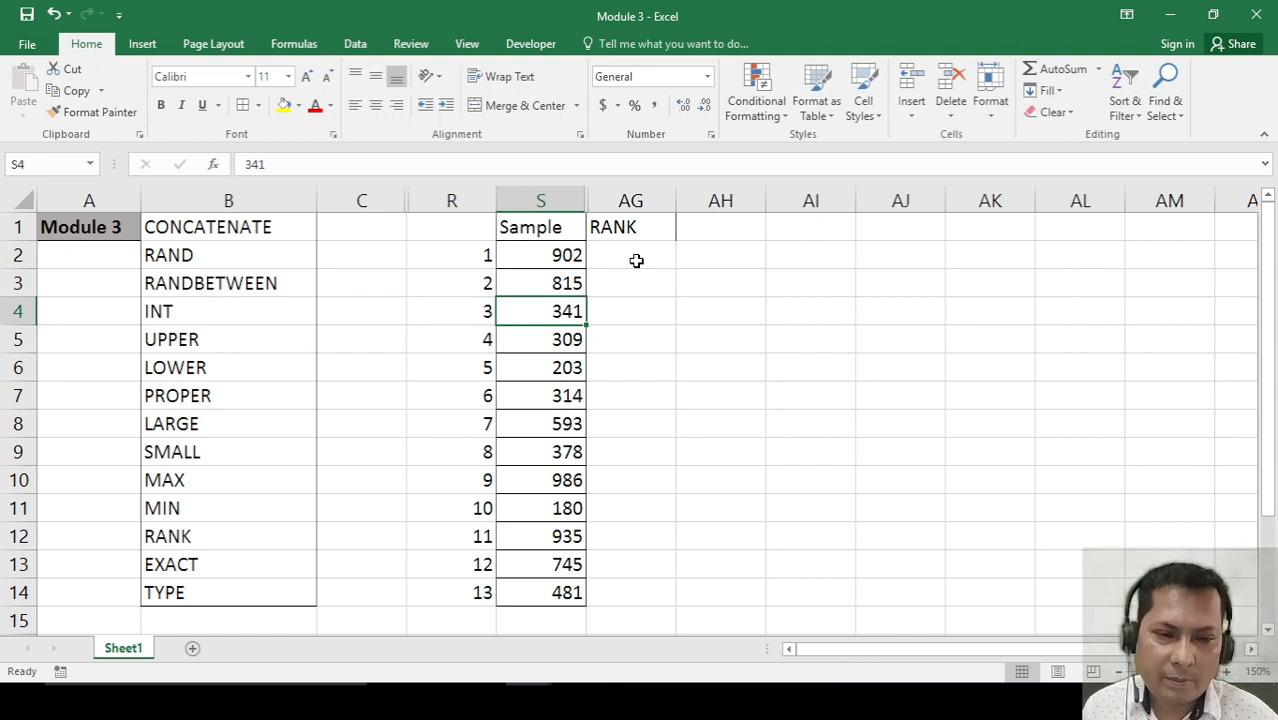
left_click_drag(533, 255, 568, 593)
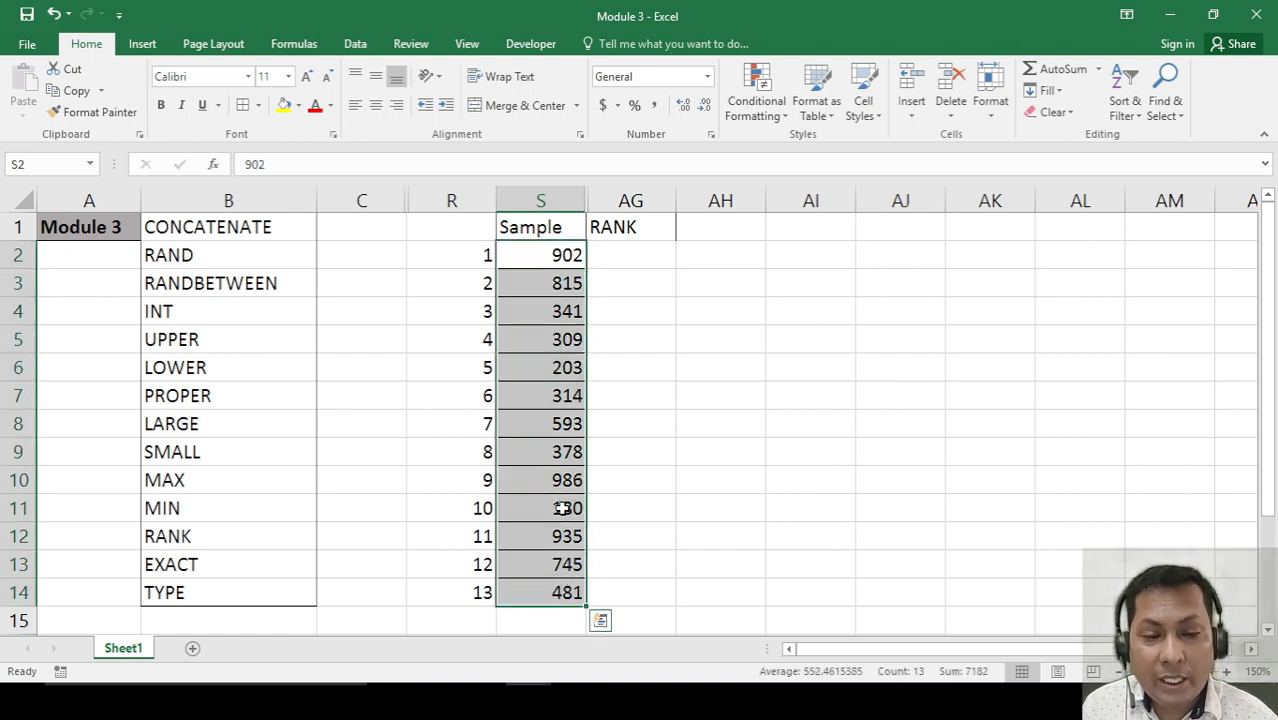
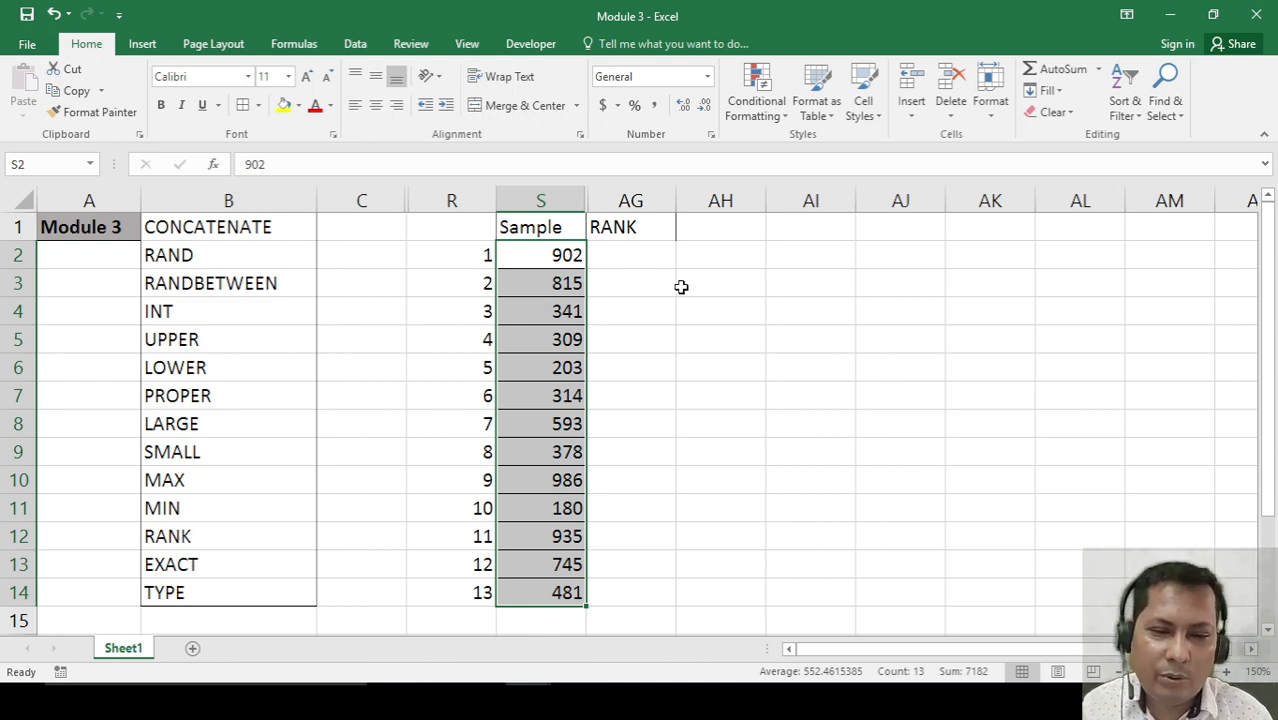
left_click_drag(541, 255, 551, 506)
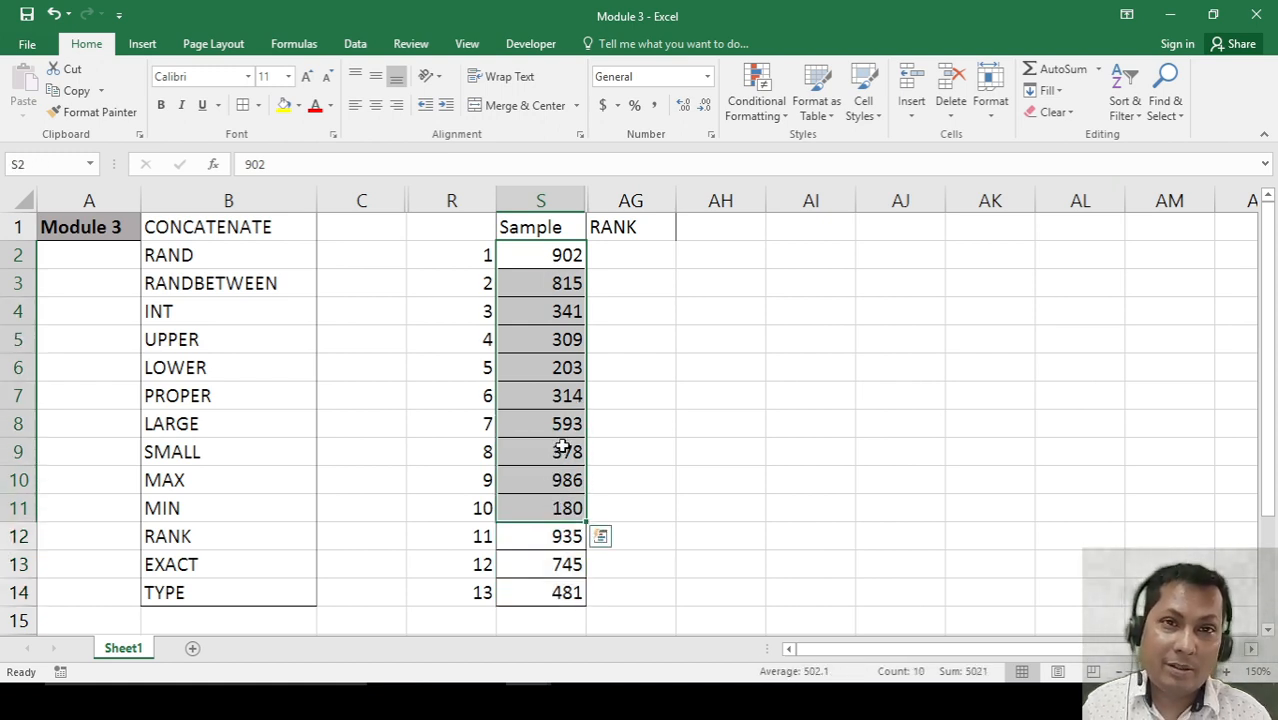
left_click(680, 367)
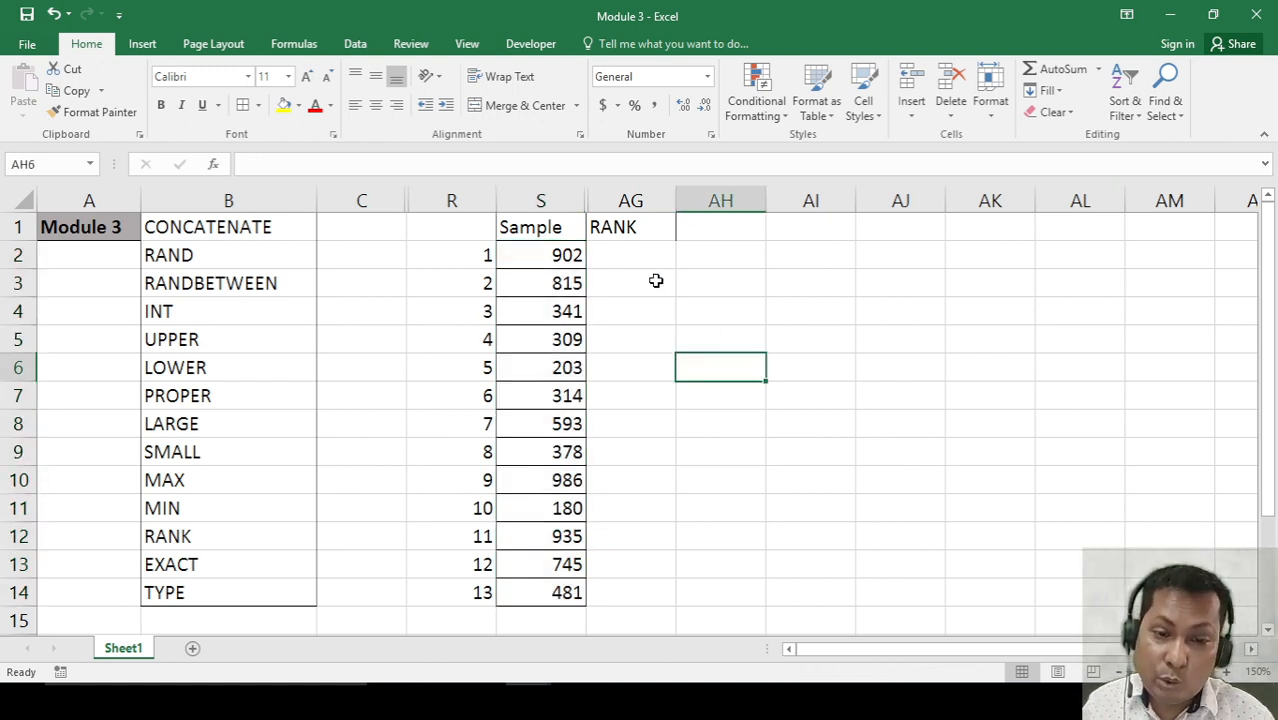
left_click(658, 245)
type("=rank(")
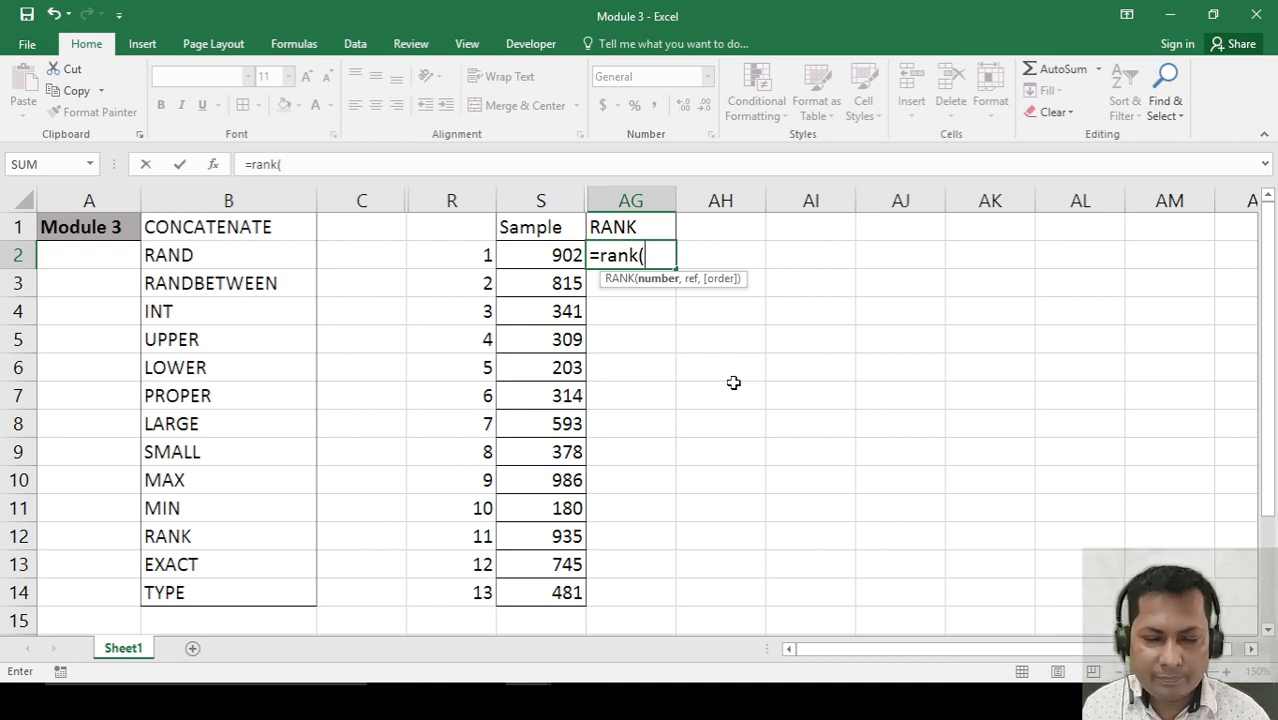
key("Escape")
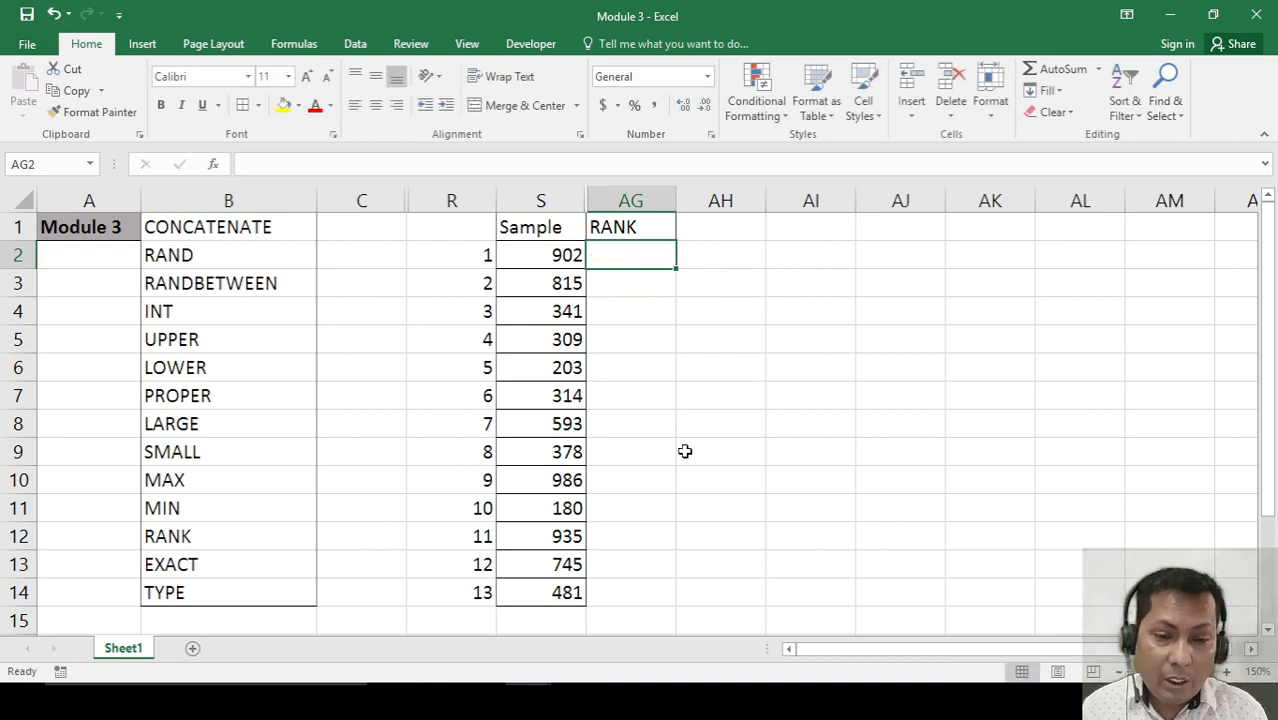
Enter =RANK(S2,$S$2:$S$14) in AG2 to rank the first sample against the absolute sample range.
left_click_drag(521, 260, 558, 594)
left_click_drag(470, 594, 490, 257)
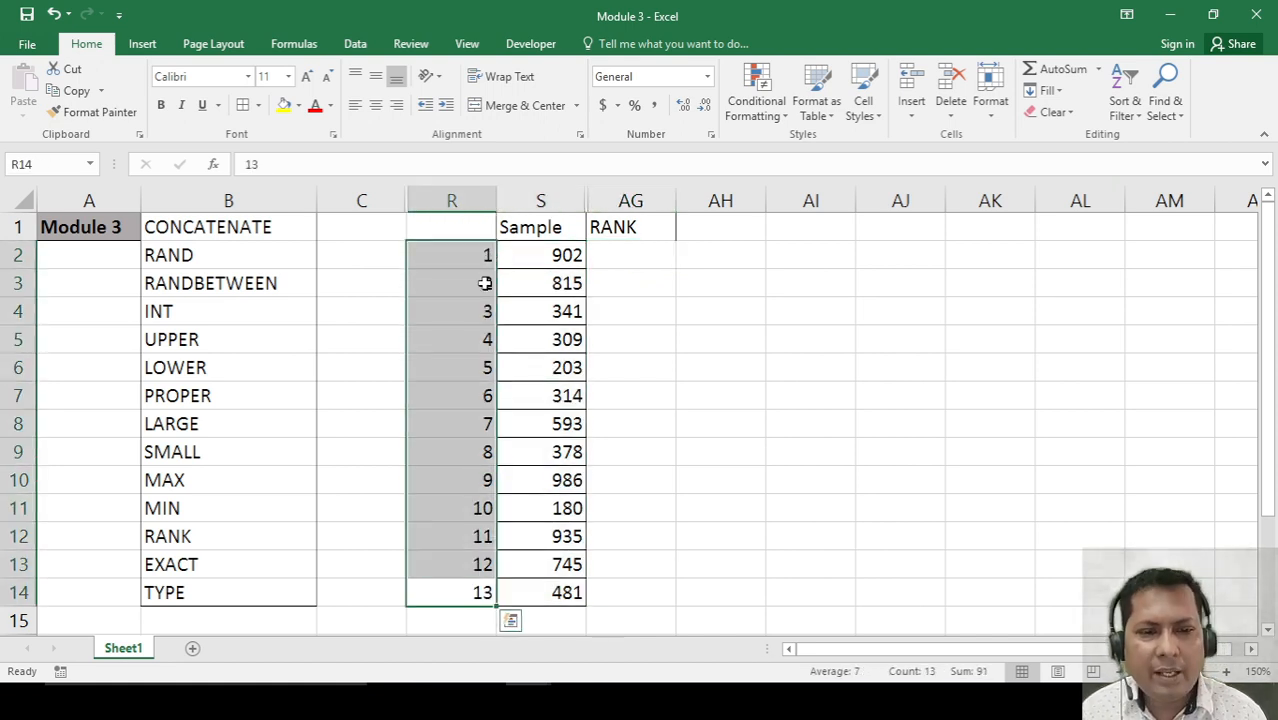
left_click(607, 261)
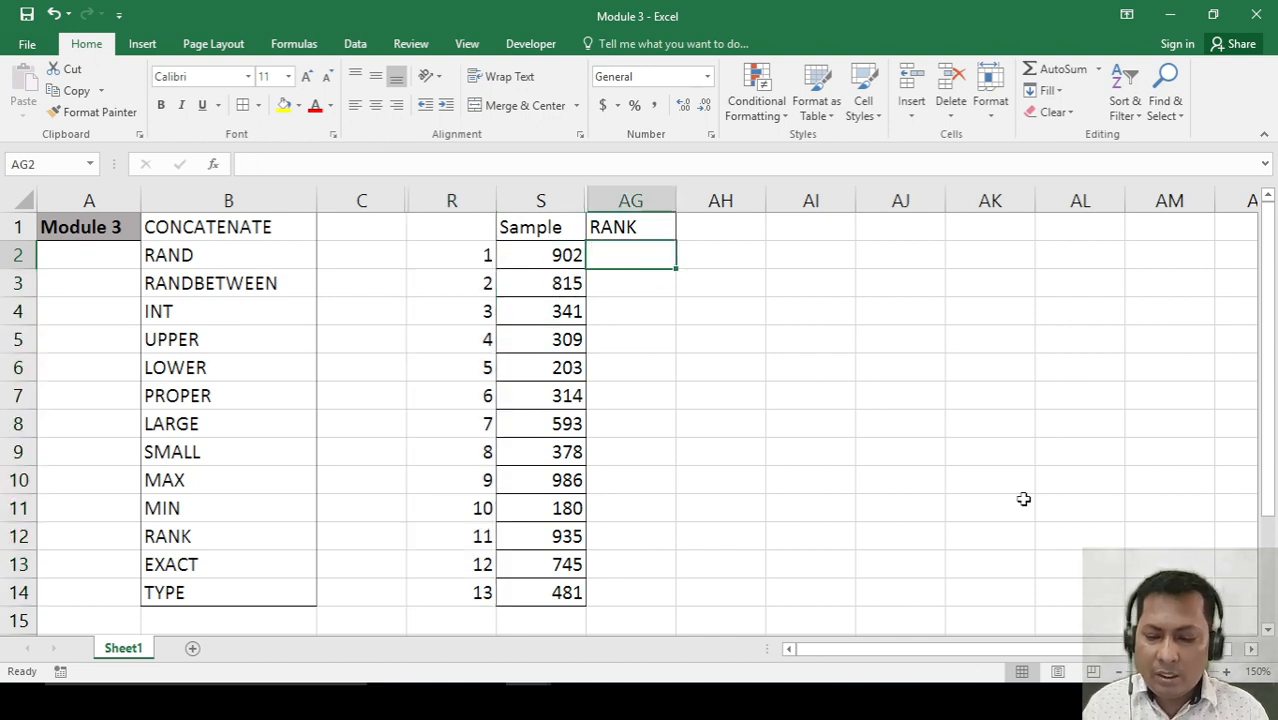
type("=rank(")
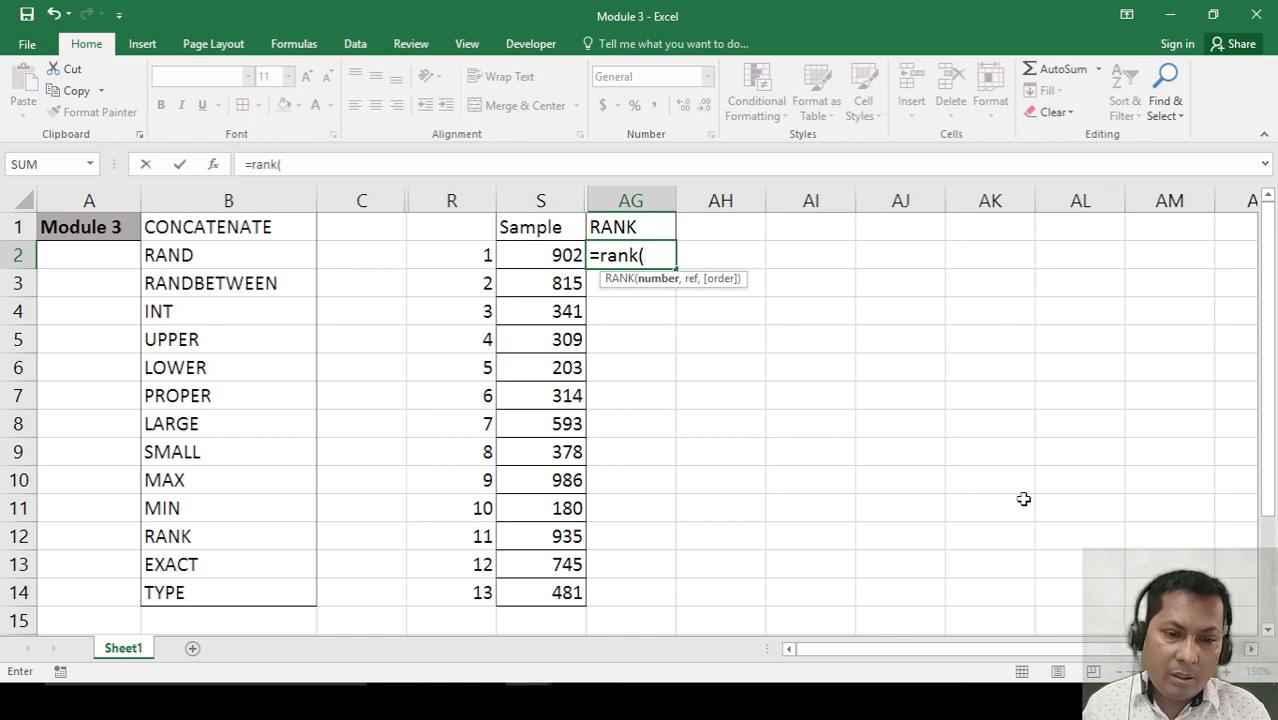
left_click(542, 255)
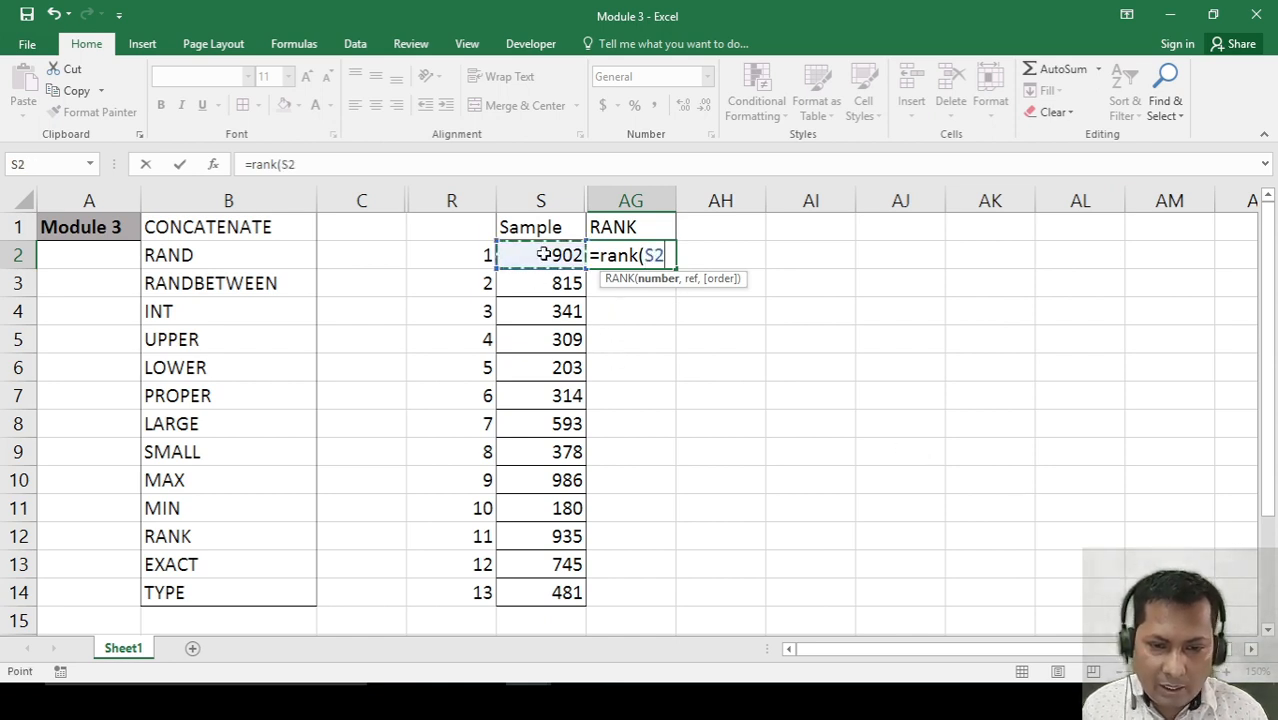
type(",")
left_click(542, 255)
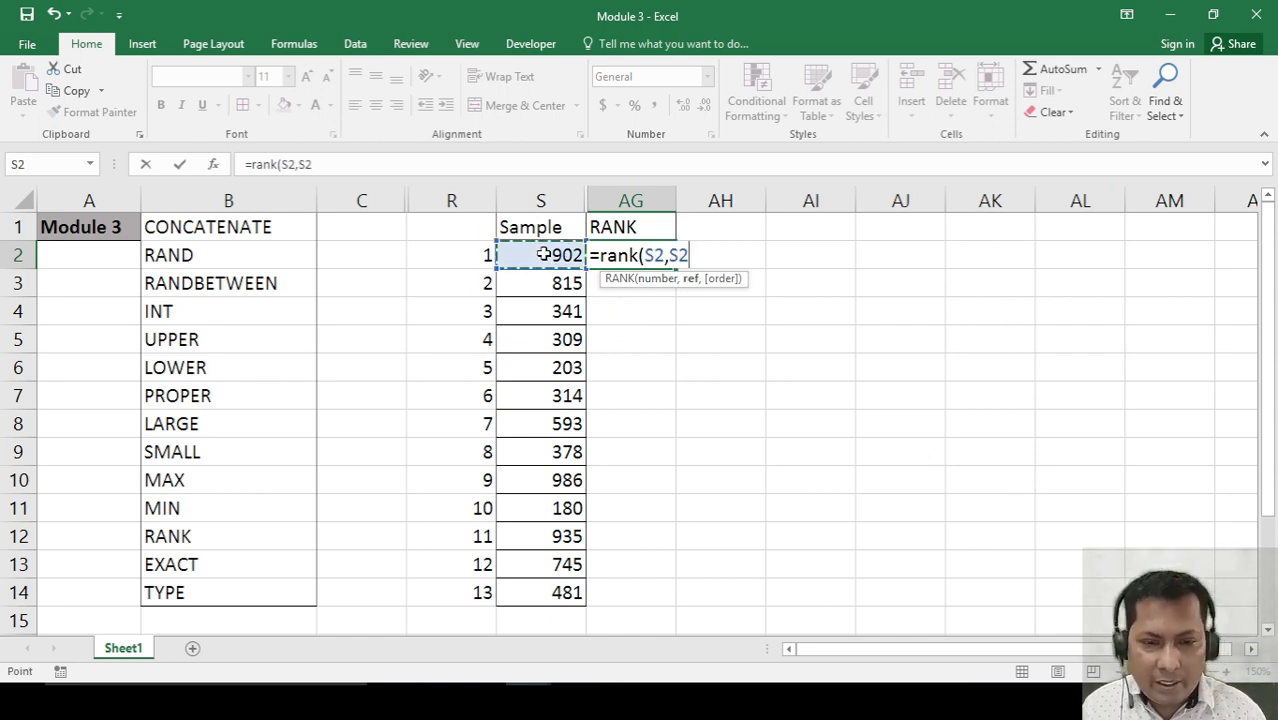
key("ctrl+shift+Down")
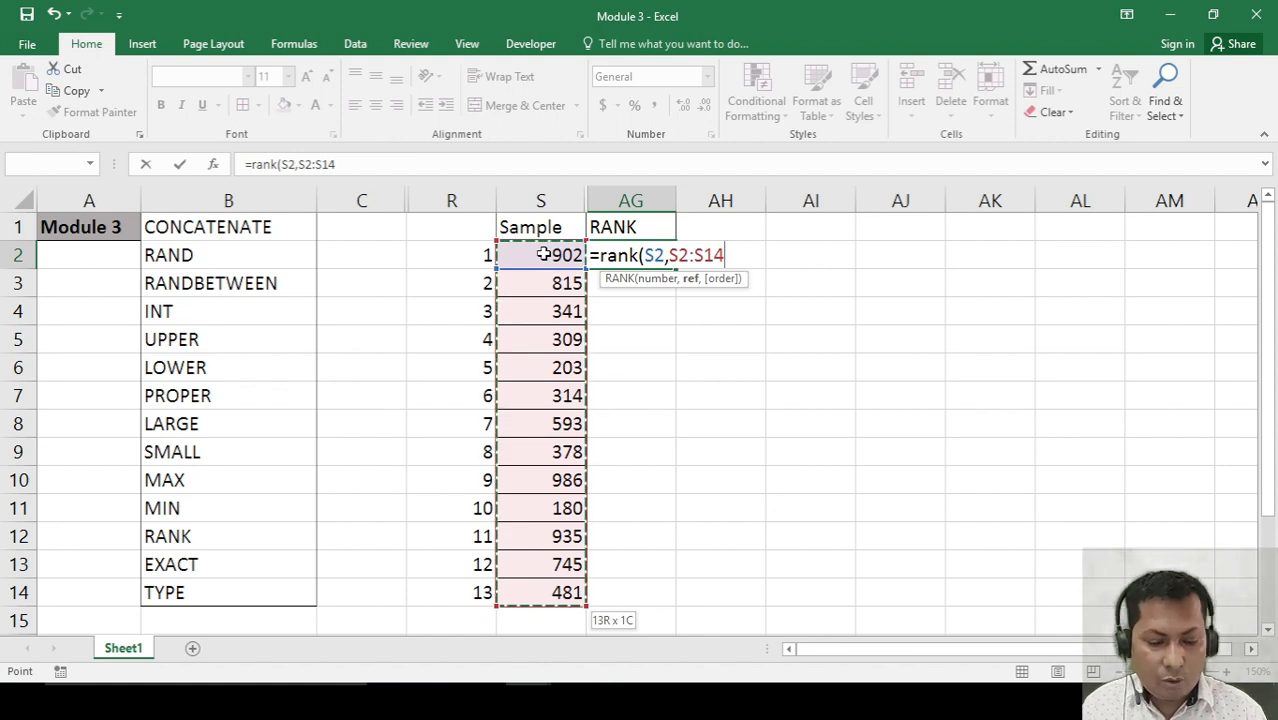
key("F4")
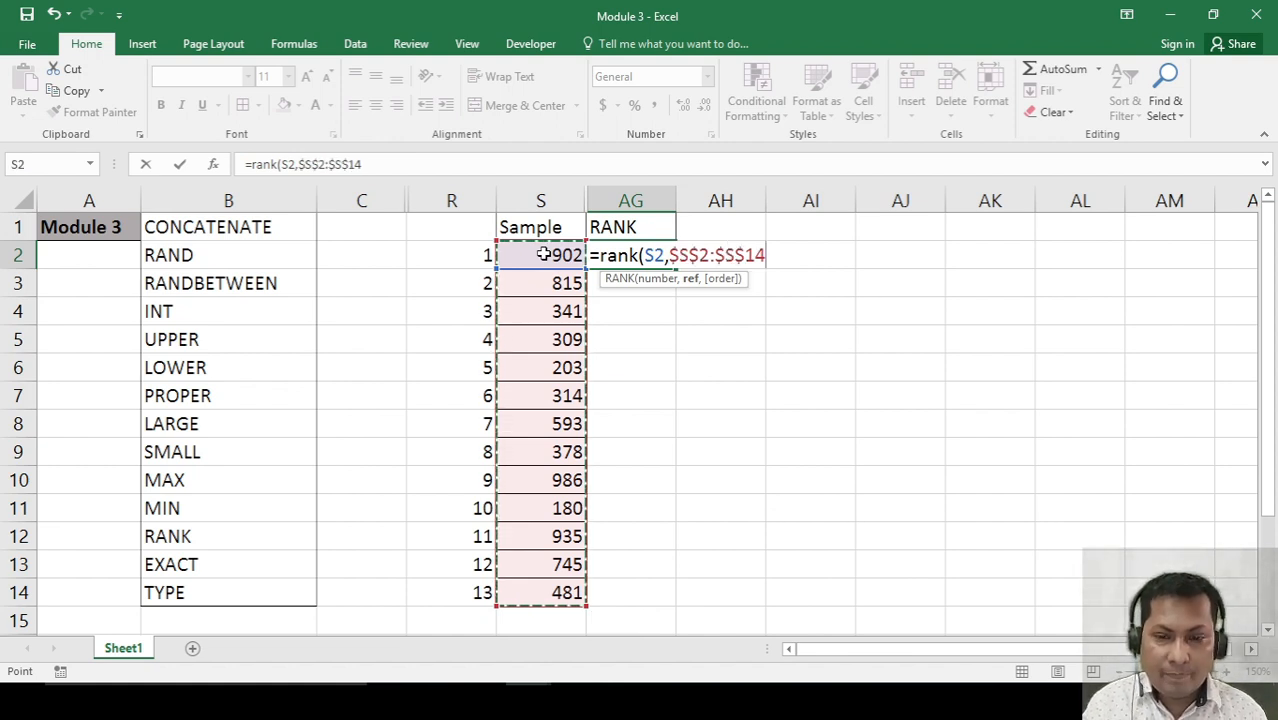
type(")")
key("Return")
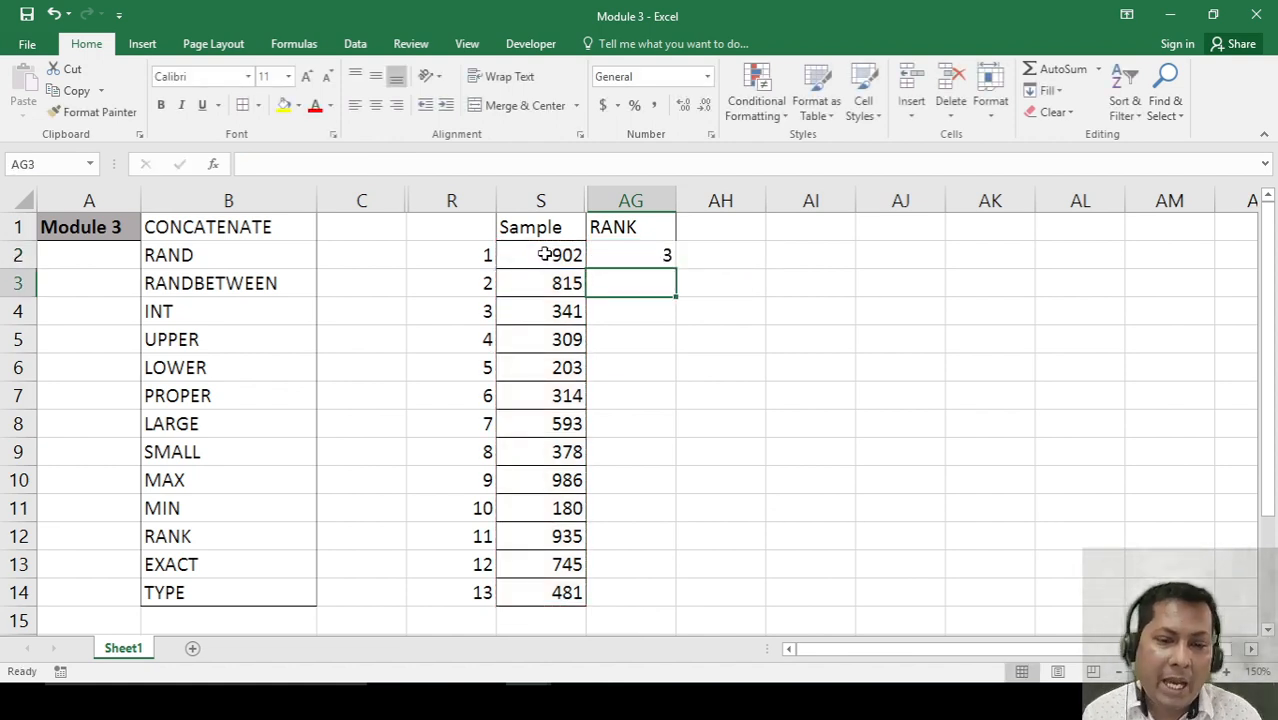
Copy the RANK formula from AG2 down through AG14 so every sample is ranked.
left_click_drag(542, 255, 640, 257)
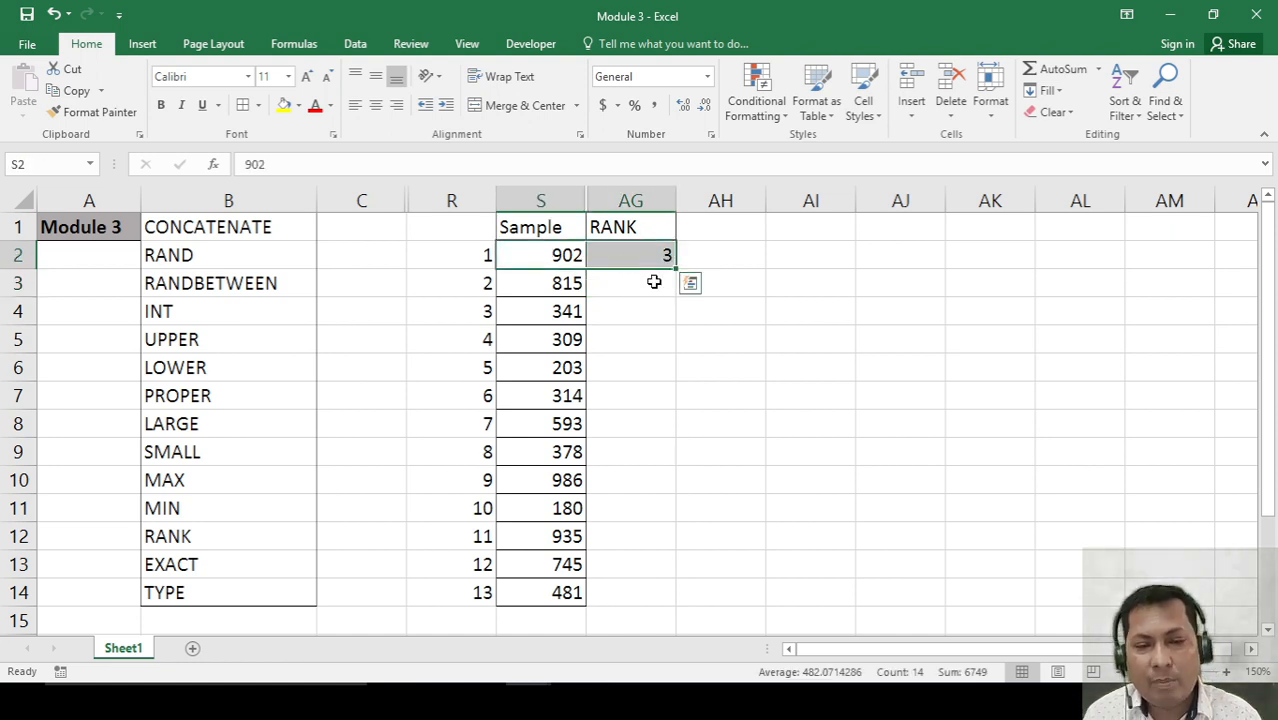
key("Right")
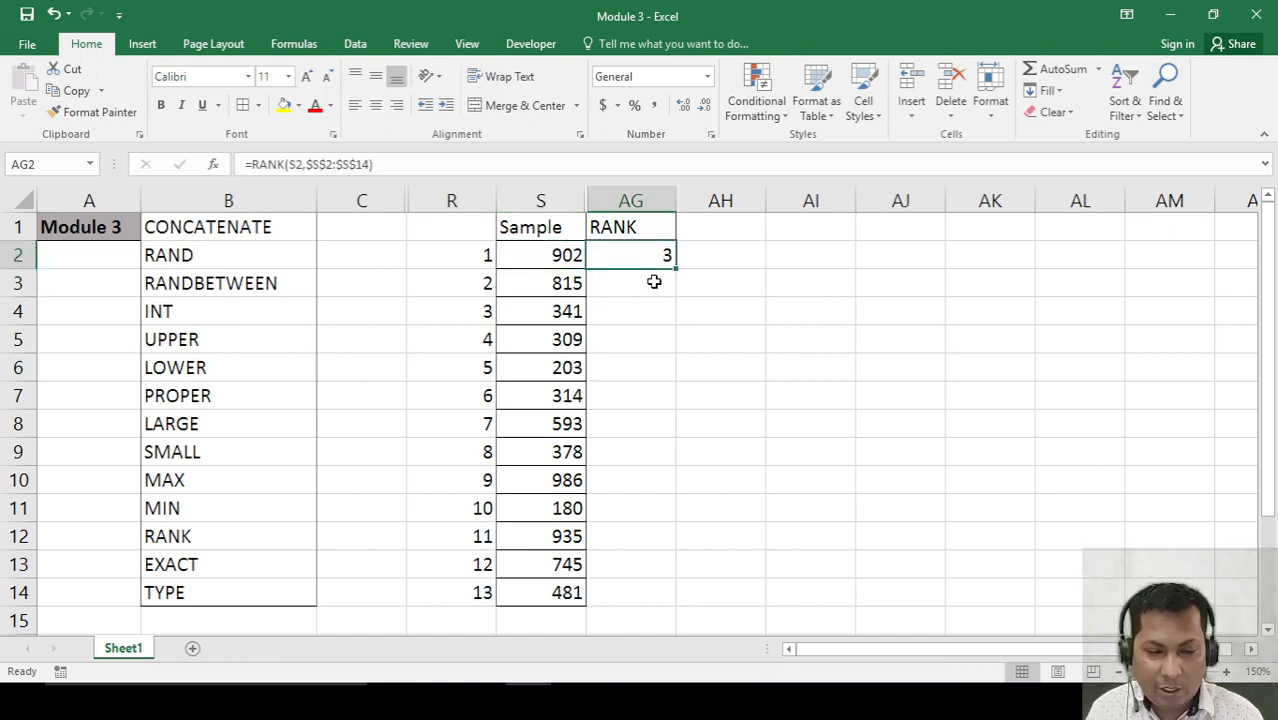
key("ctrl+c")
key("shift+Down")
key("shift+Down")
key("shift+Down")
key("shift+Down")
key("shift+Down")
key("shift+Down")
key("shift+Down")
key("shift+Down")
key("shift+Down")
key("shift+Down")
key("shift+Down")
key("shift+Down")
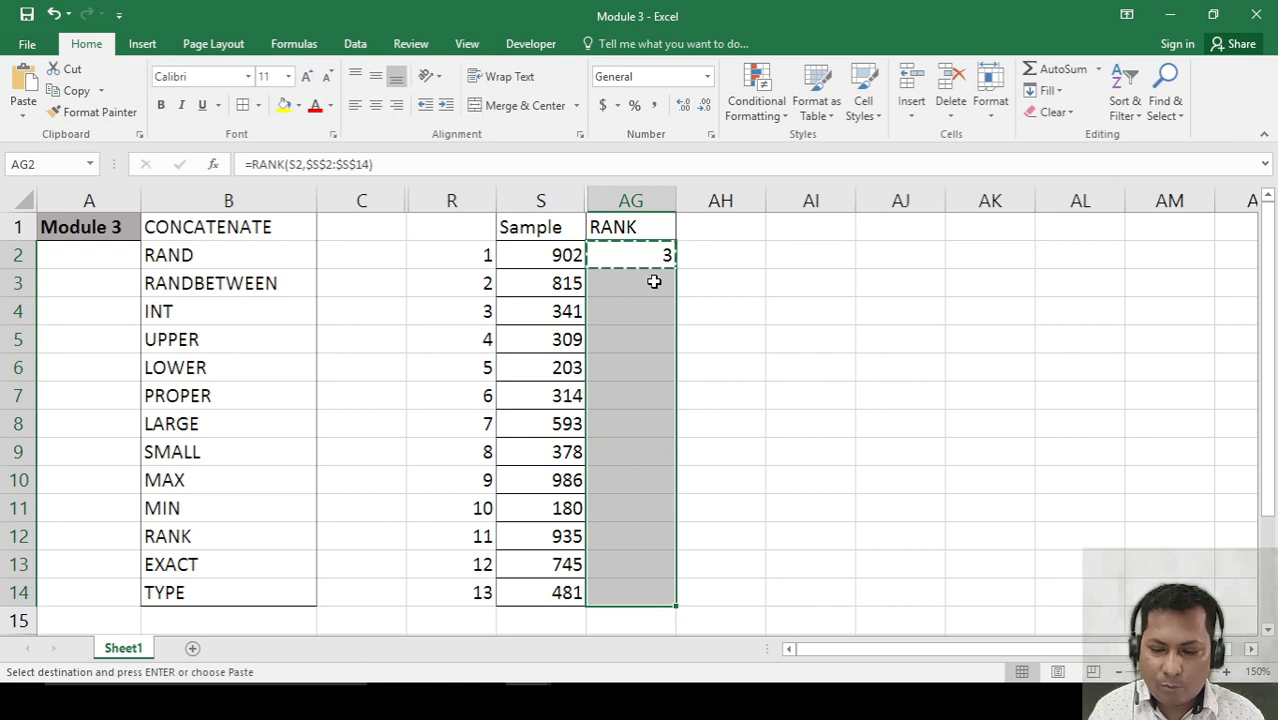
key("Return")
left_click(895, 450)
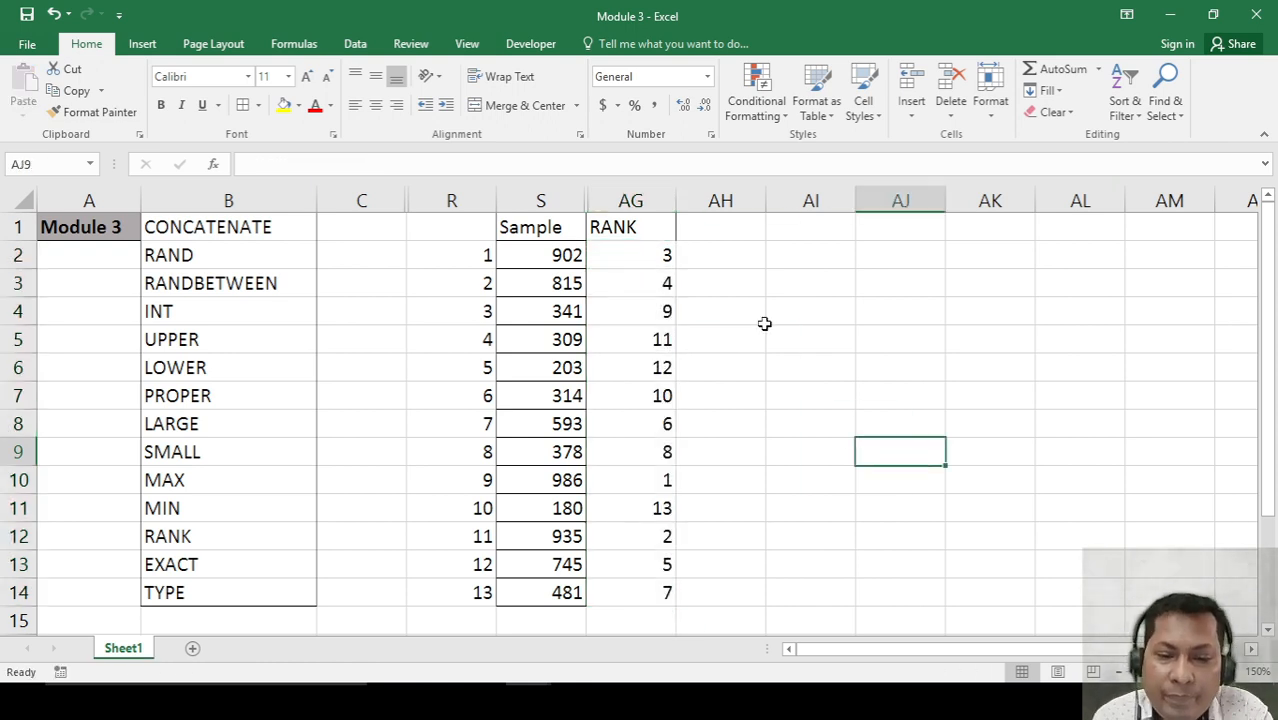
Compare the samples in column S with their ranks in AG, checking the rows of the highest and lowest values.
left_click_drag(562, 486, 633, 490)
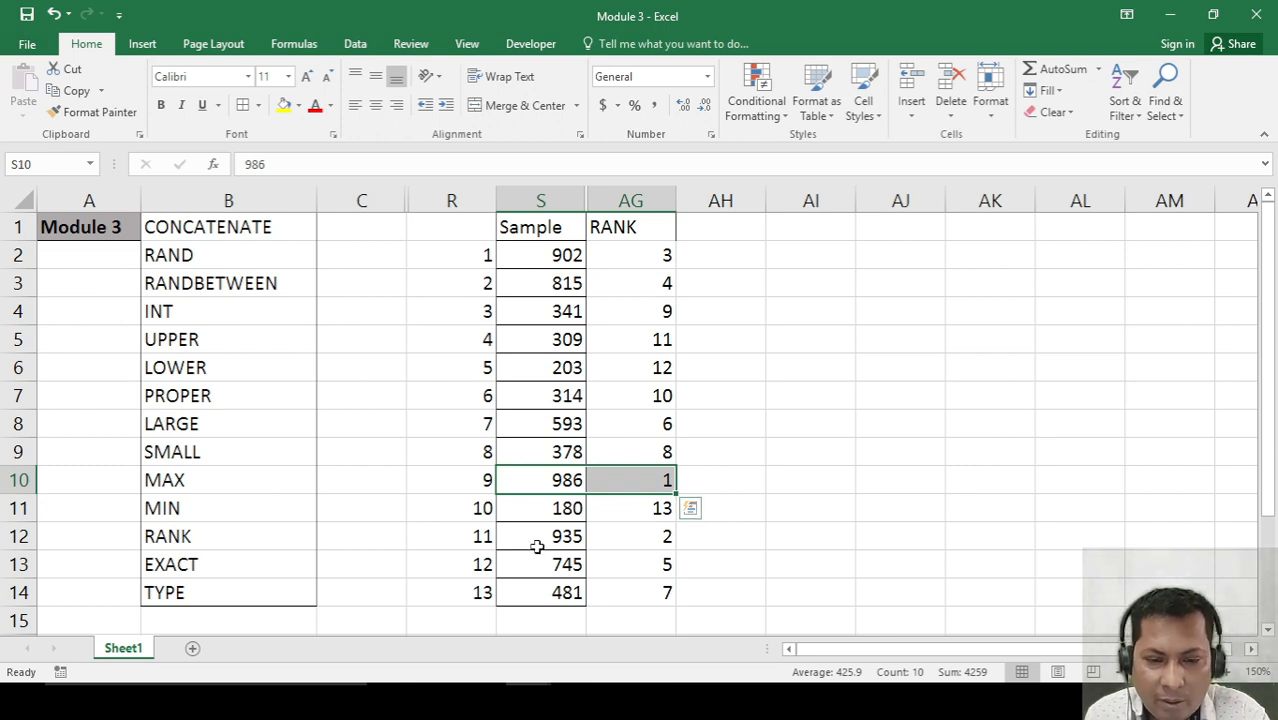
left_click_drag(552, 540, 640, 540)
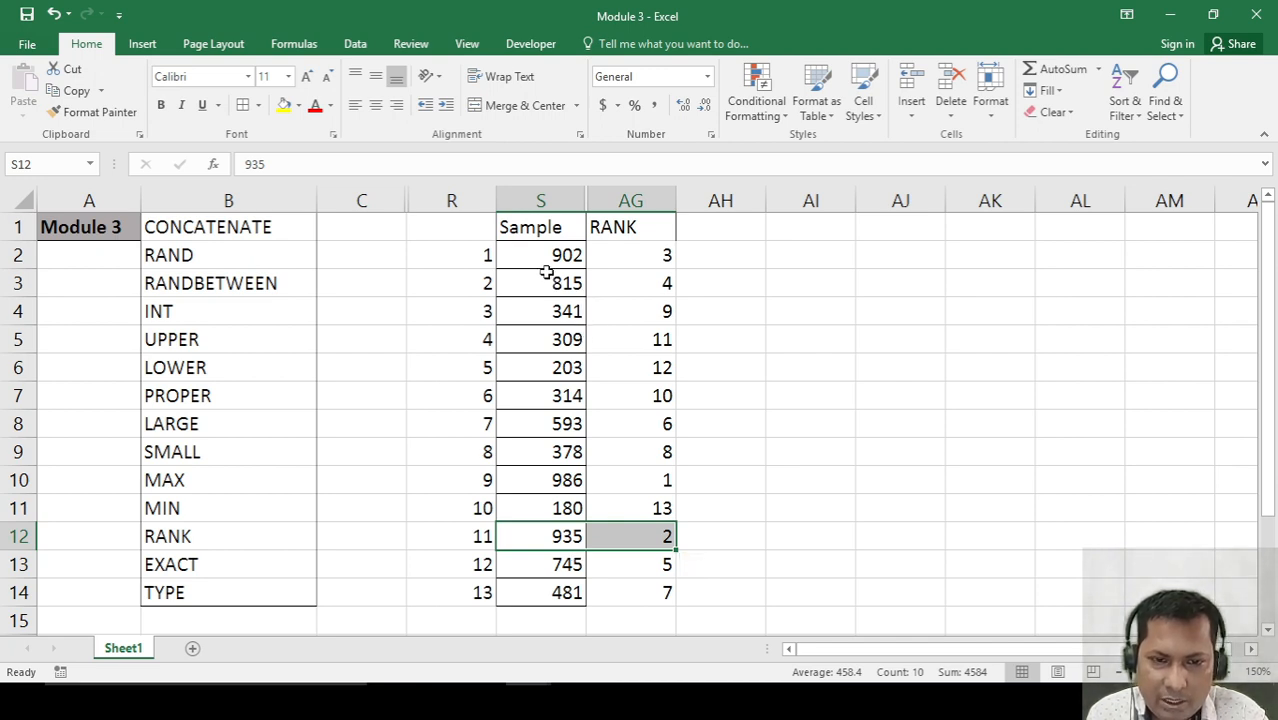
left_click_drag(559, 480, 621, 480)
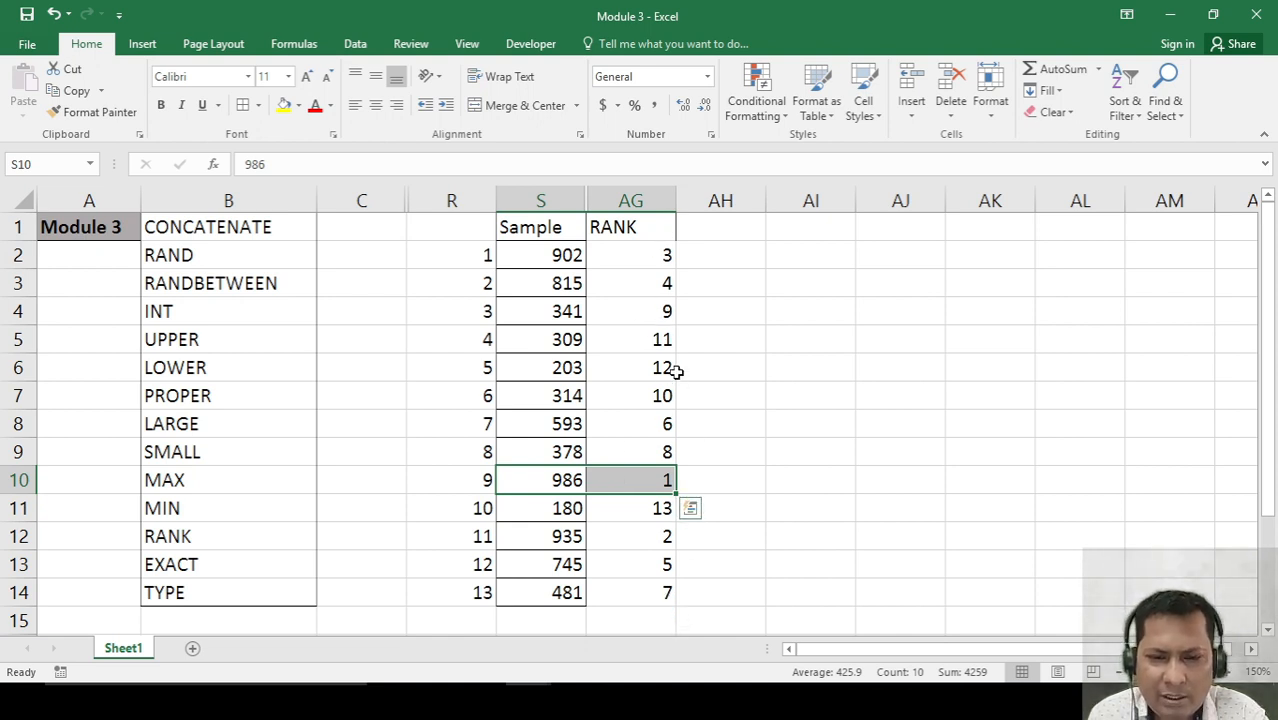
left_click_drag(572, 370, 669, 371)
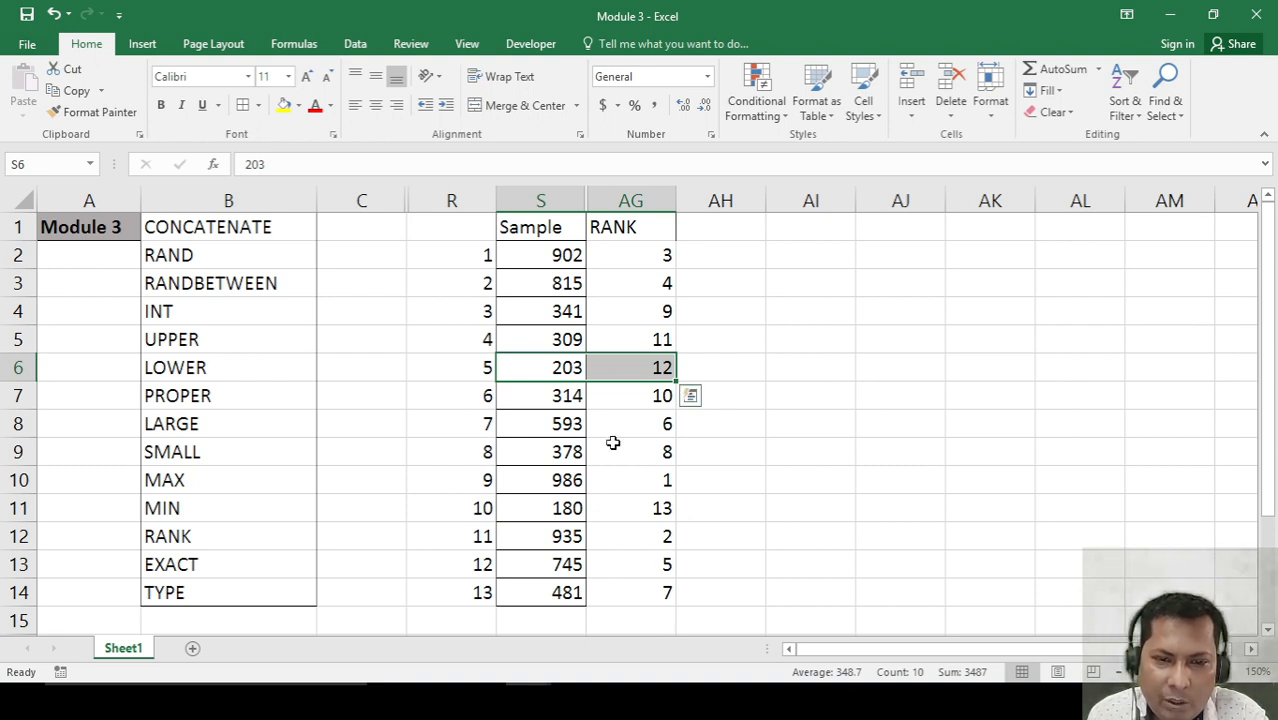
left_click_drag(557, 262, 569, 594)
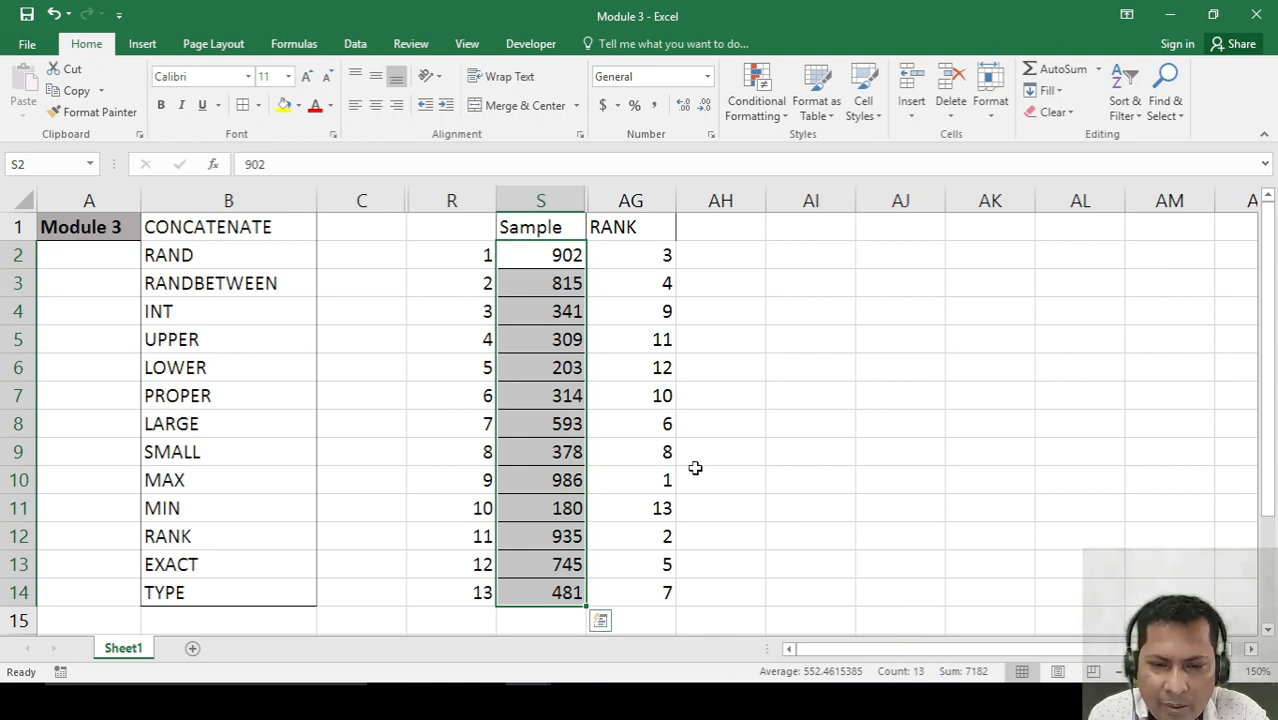
left_click(654, 368)
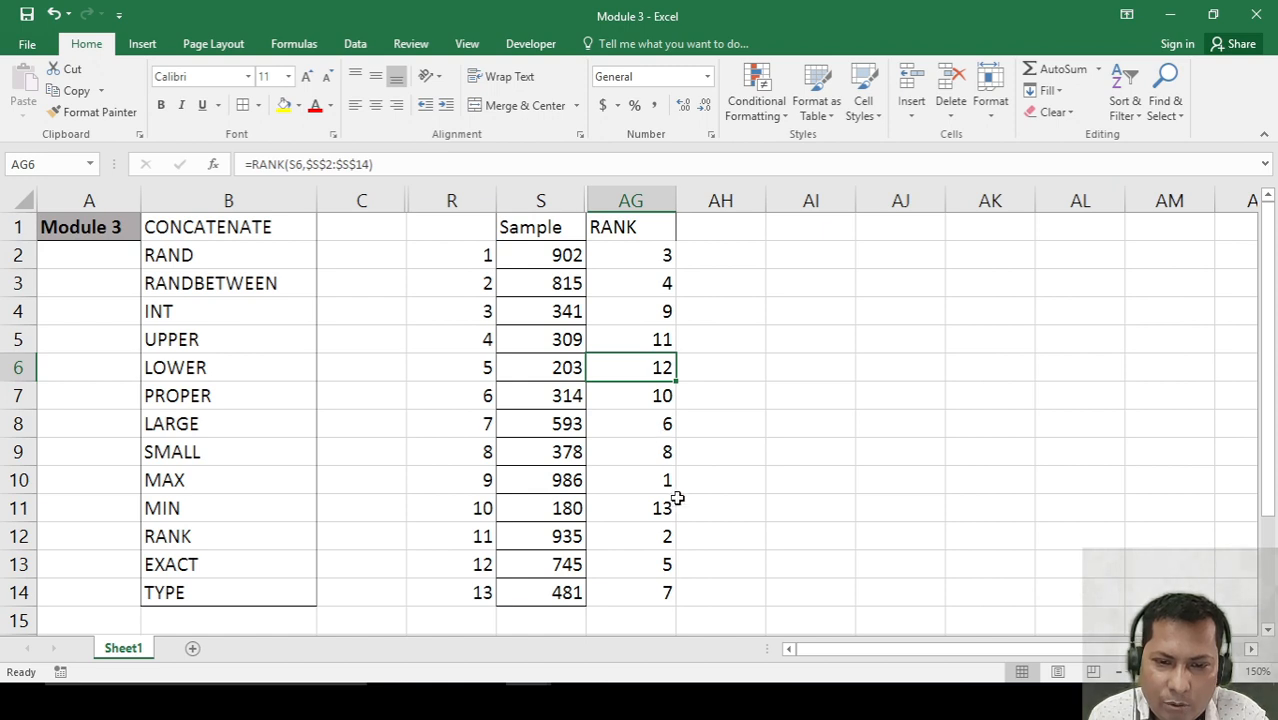
left_click(769, 359)
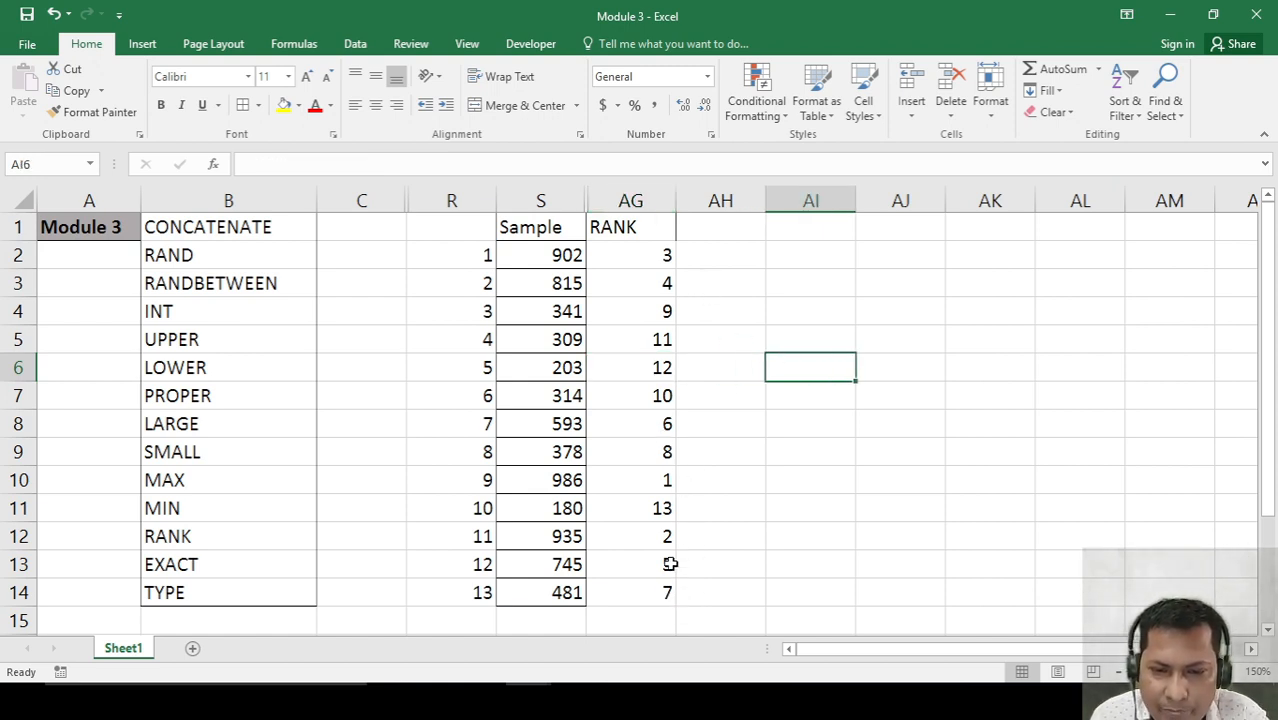
left_click(660, 534)
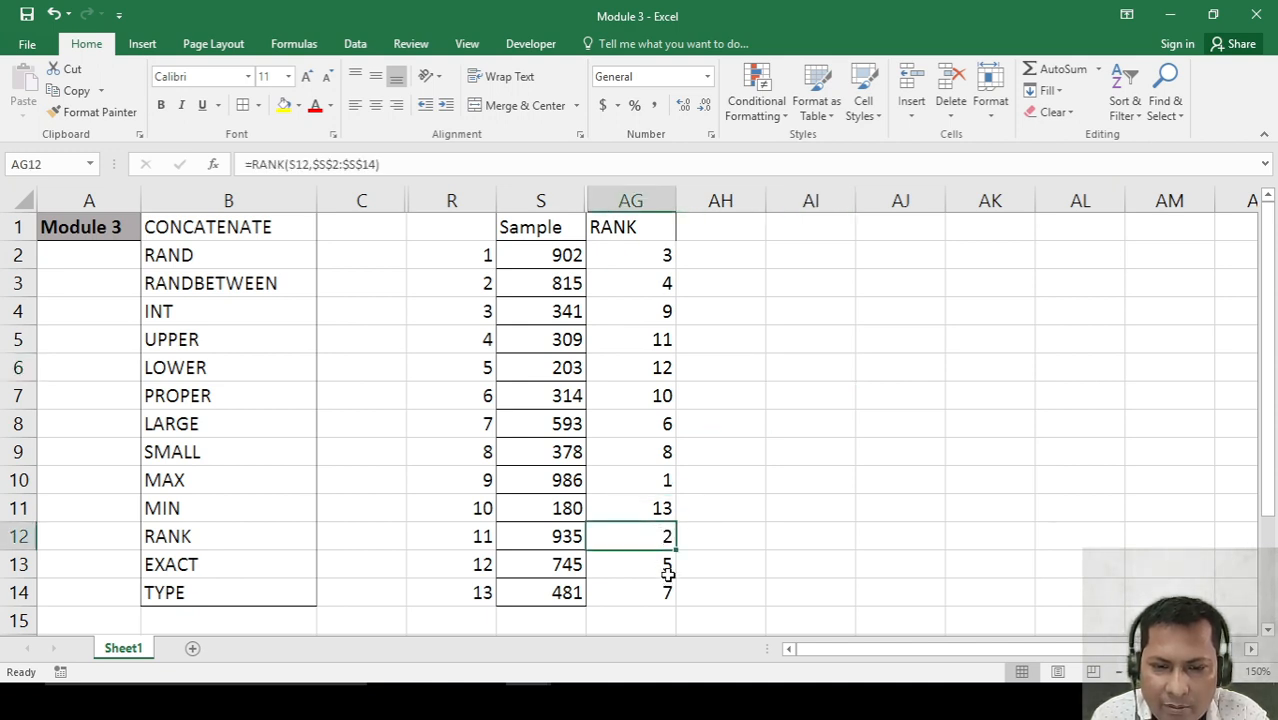
left_click(640, 512)
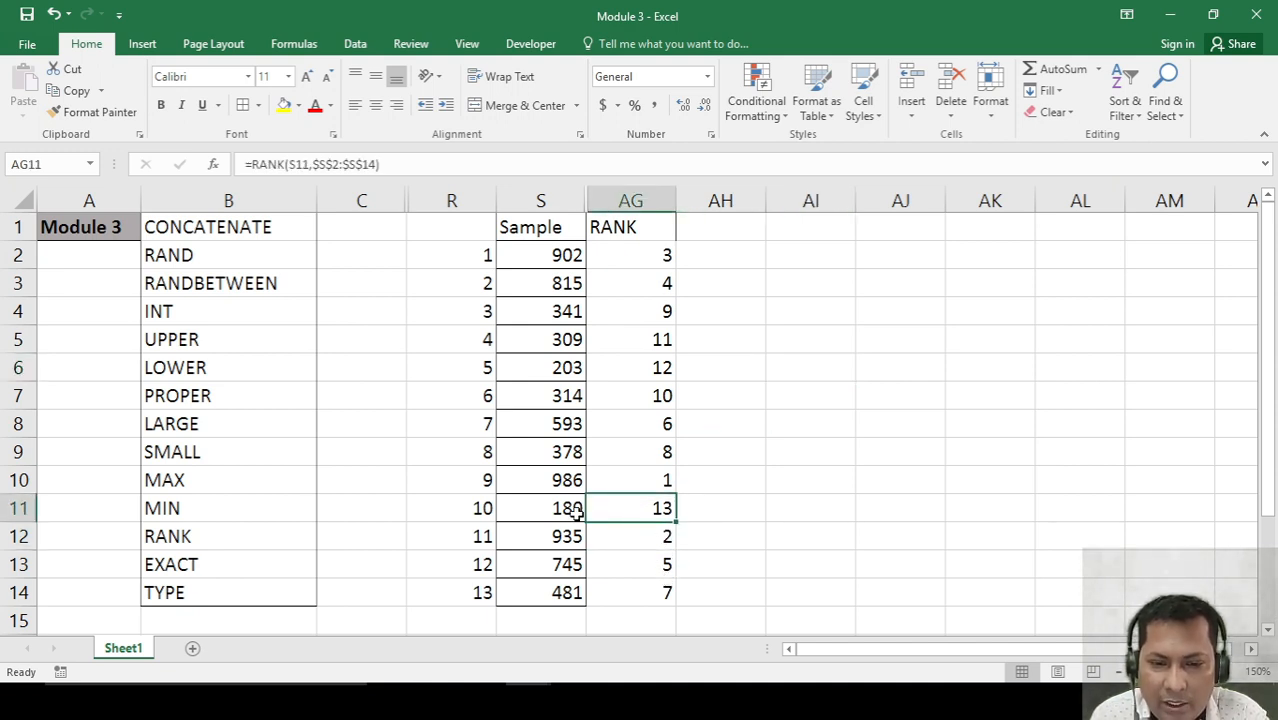
left_click_drag(562, 510, 636, 512)
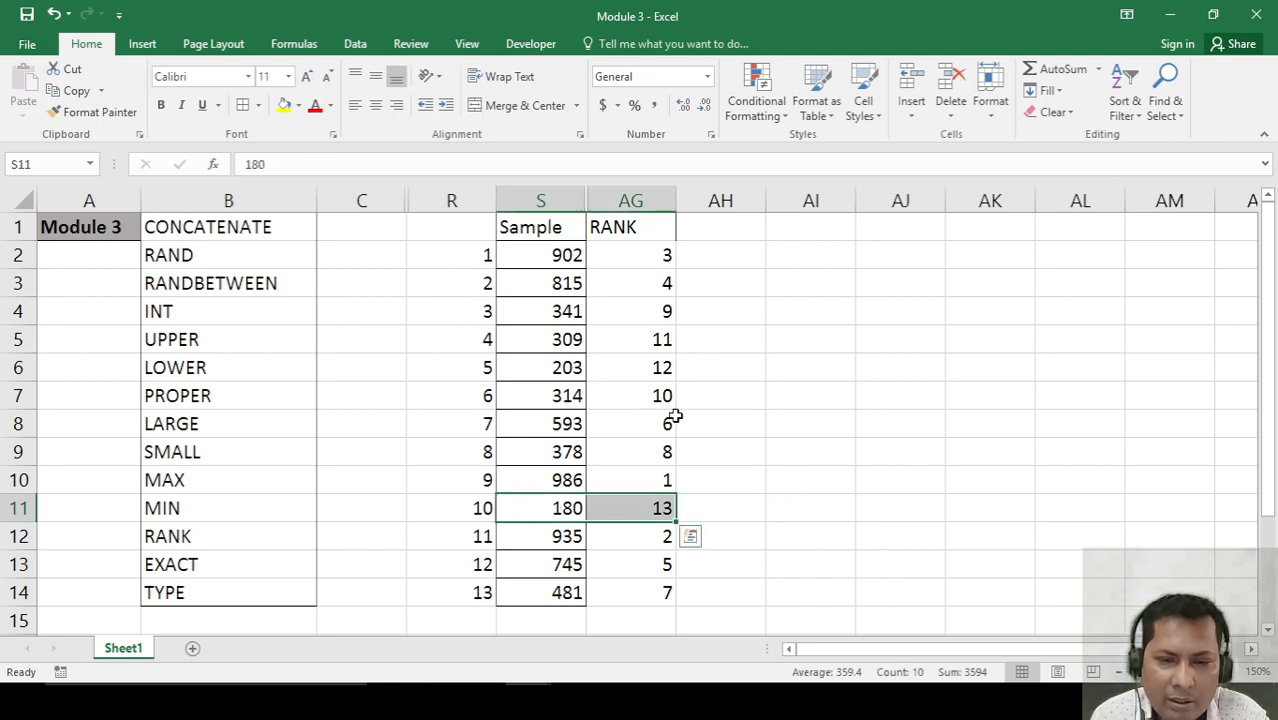
Change the sample in S7 to 203 so that it duplicates the value in S6.
left_click(562, 396)
type("203")
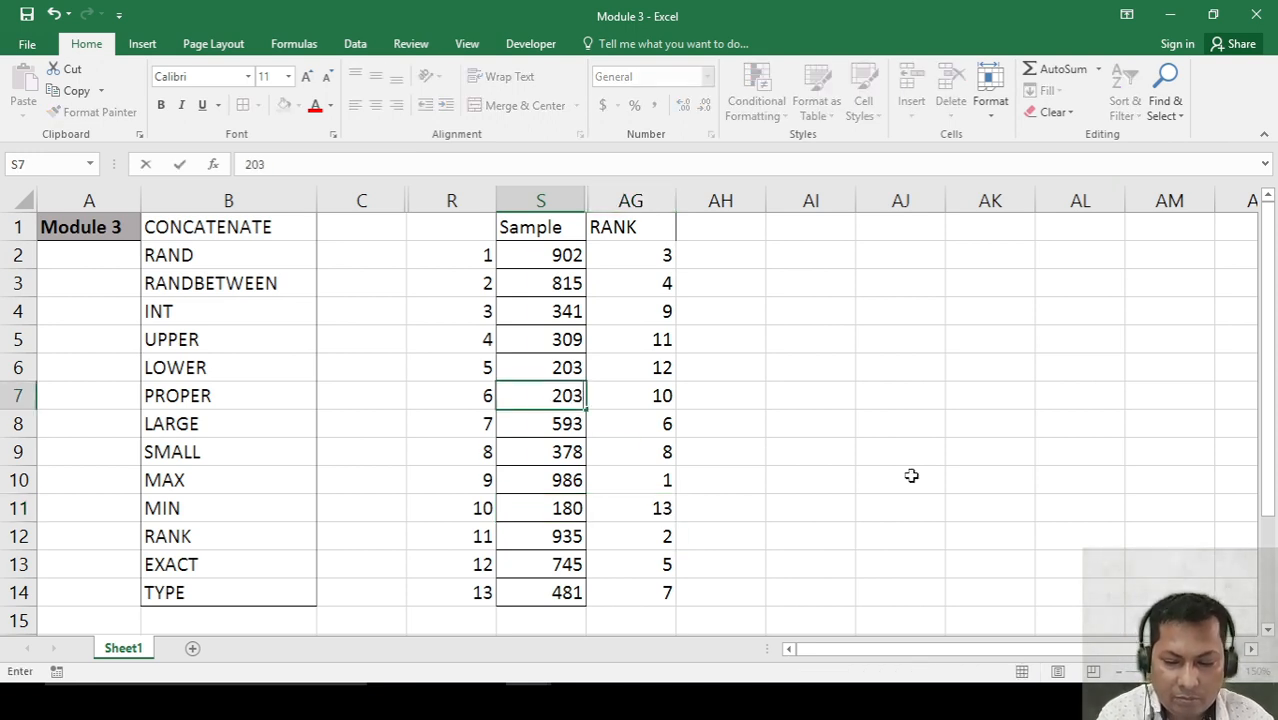
key("Return")
left_click(853, 418)
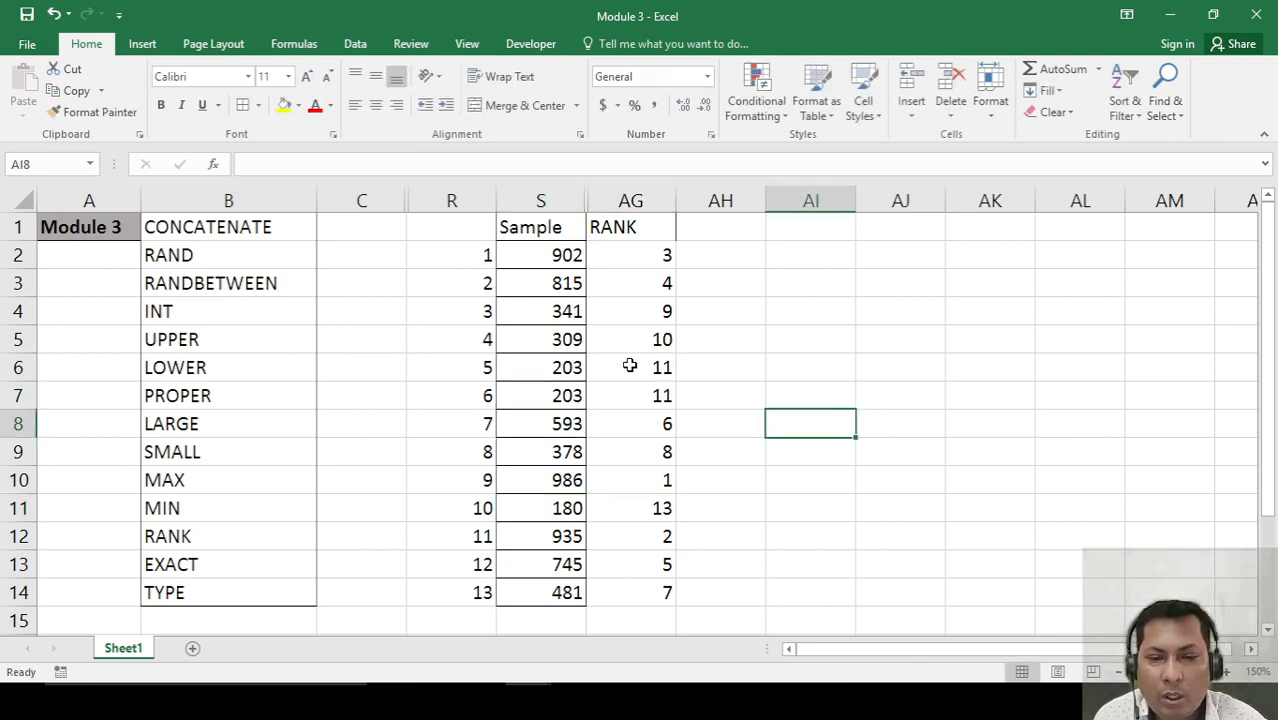
Examine how RANK treats the duplicate samples in AG6:AG7 and the lowest sample in row 11.
left_click_drag(630, 366, 652, 398)
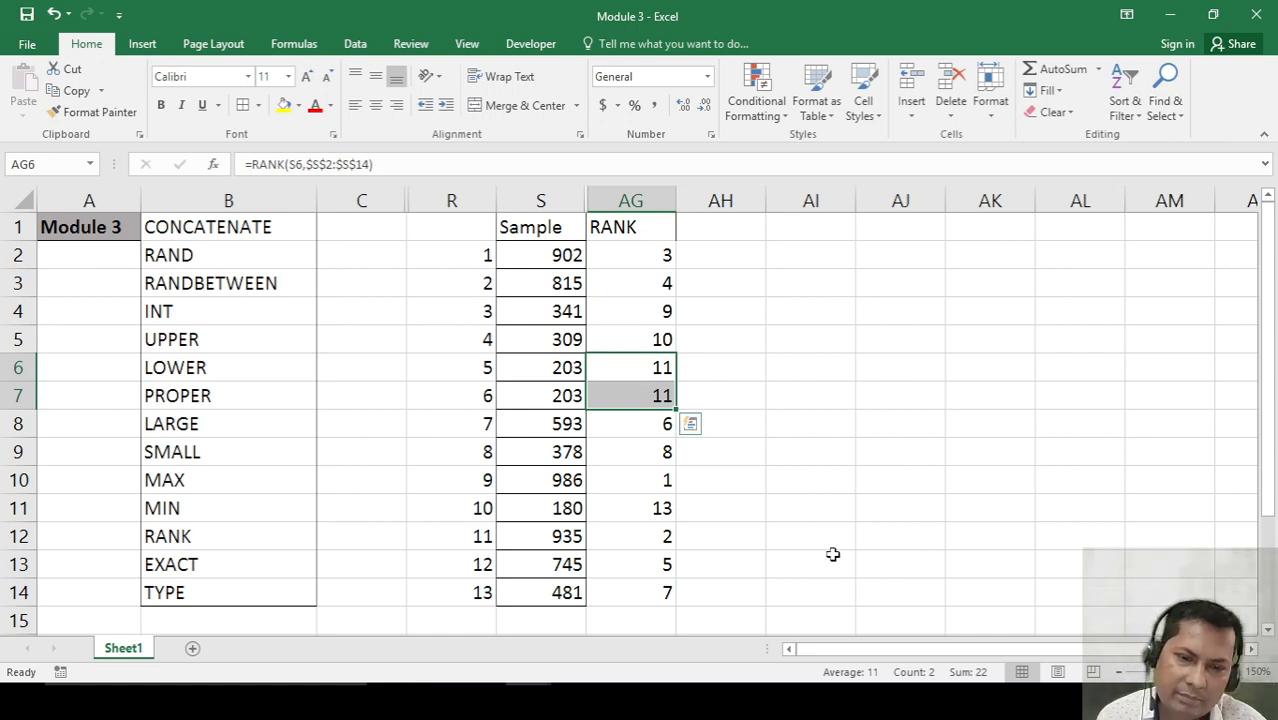
left_click(652, 525)
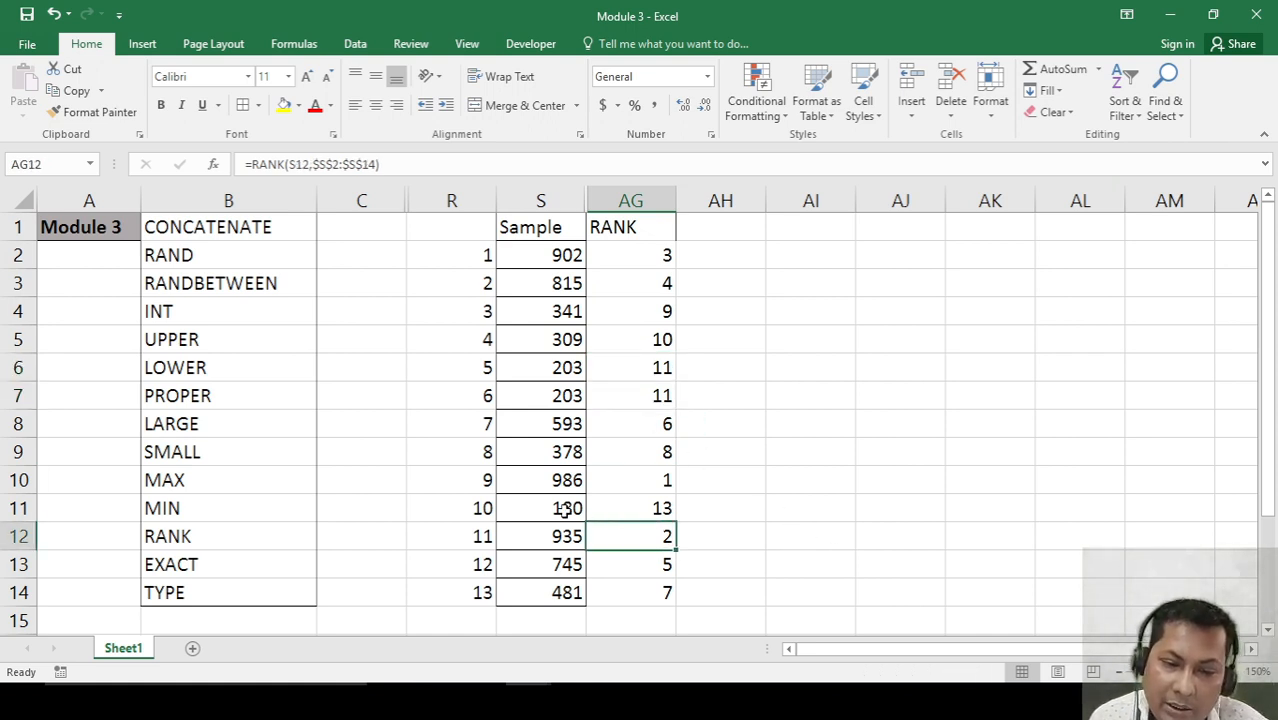
left_click_drag(562, 508, 642, 513)
left_click(768, 484)
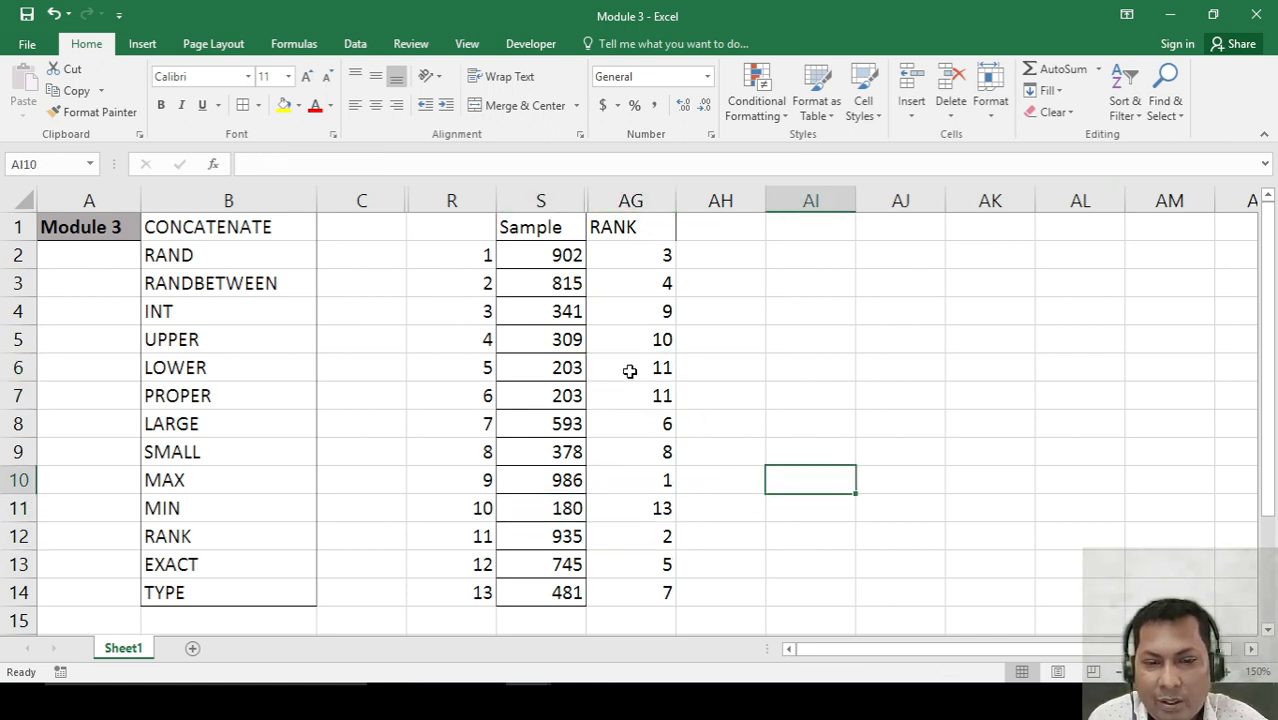
left_click_drag(633, 371, 652, 392)
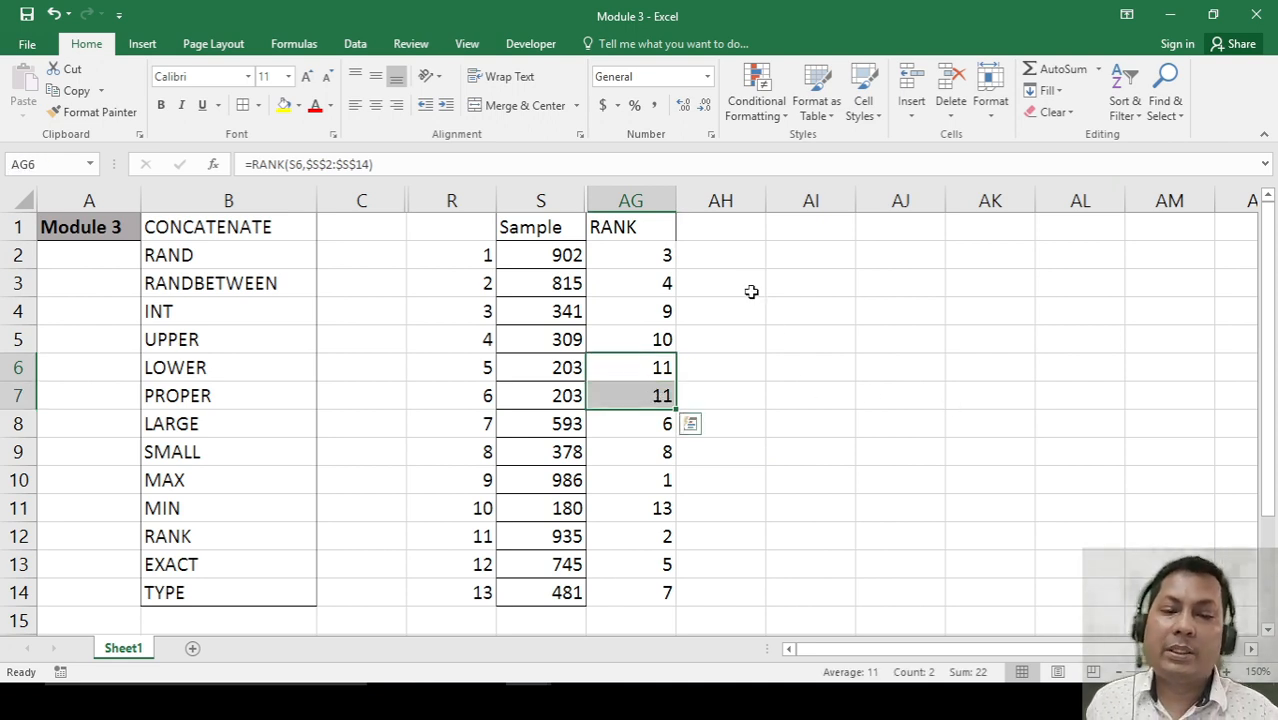
left_click_drag(570, 263, 572, 624)
Enter the header Rank2 in cell AH1.
left_click(733, 234)
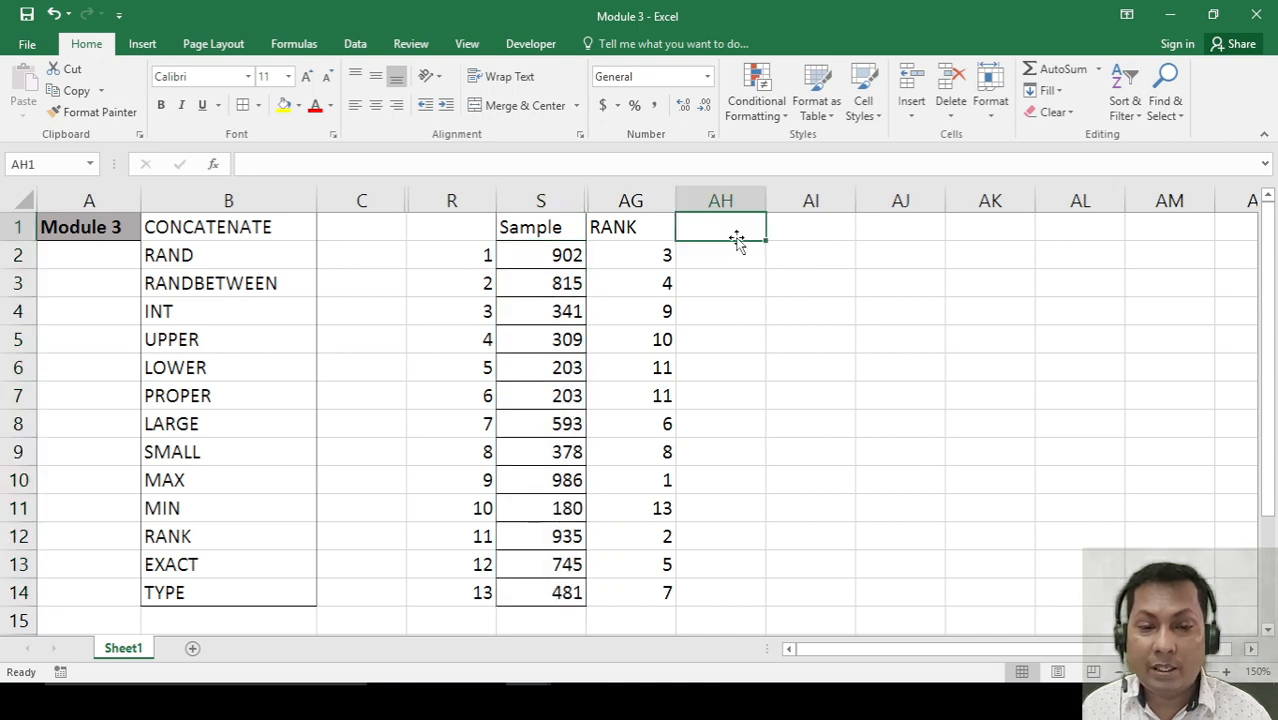
type("Rank")
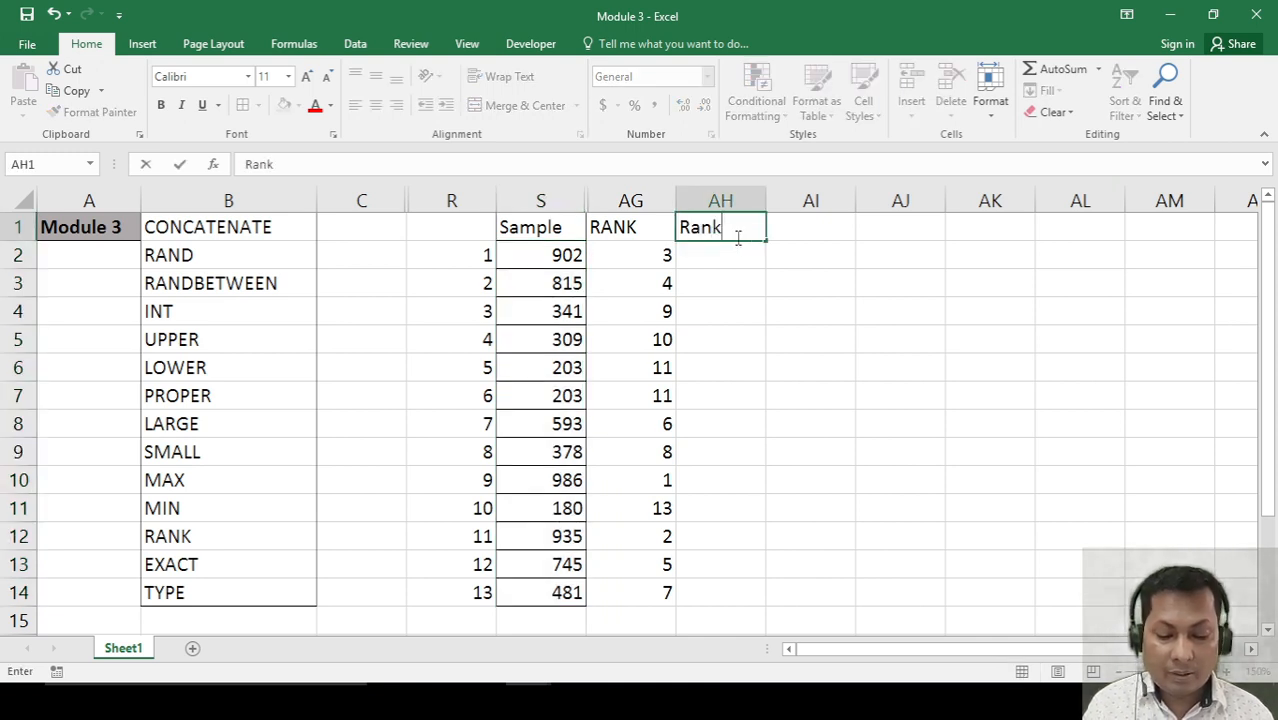
type("2")
key("Return")
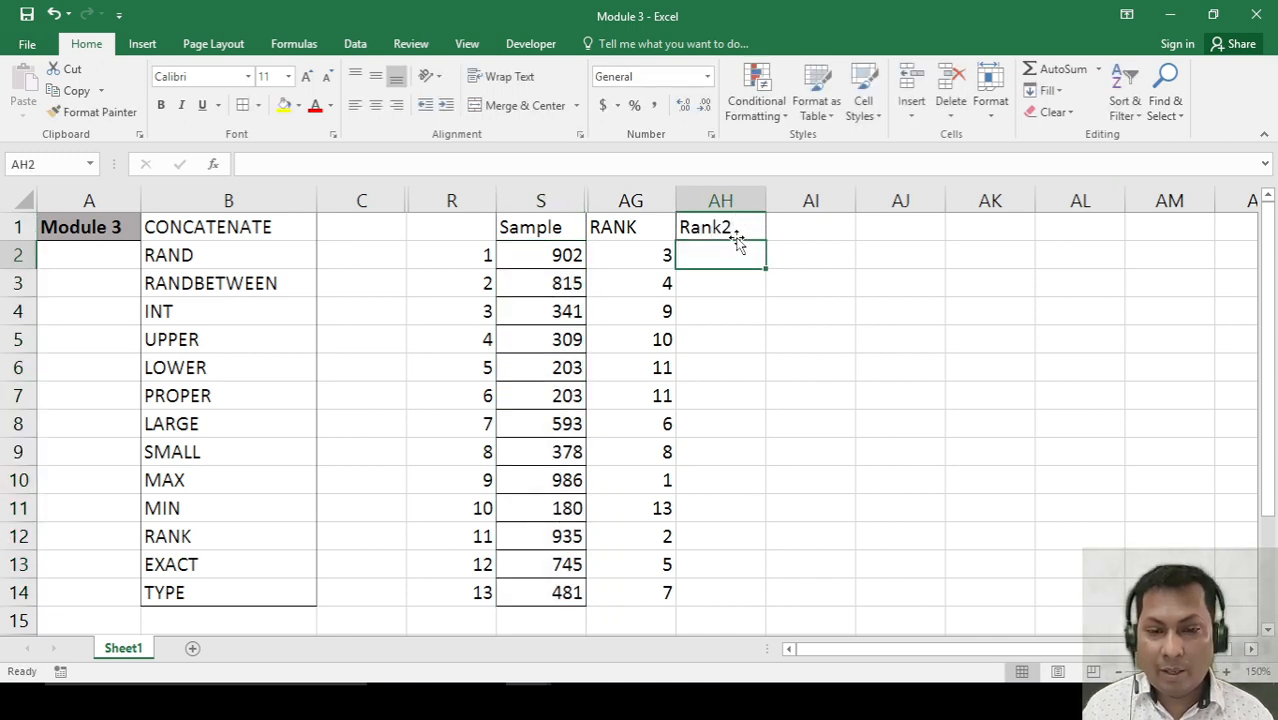
Enter =RANK(S2,$S$2:$S$14,1) in AH2 to rank the first sample in ascending order.
type("=ran")
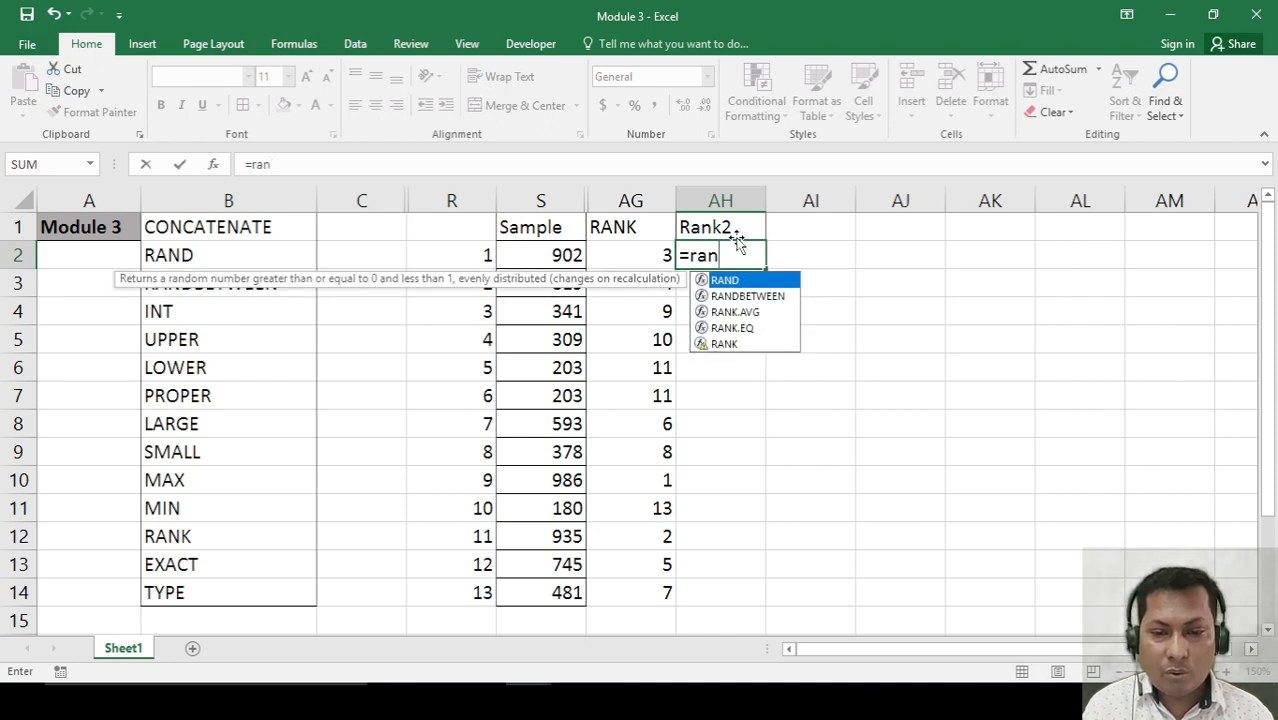
type("k(")
key("Left")
key("Left")
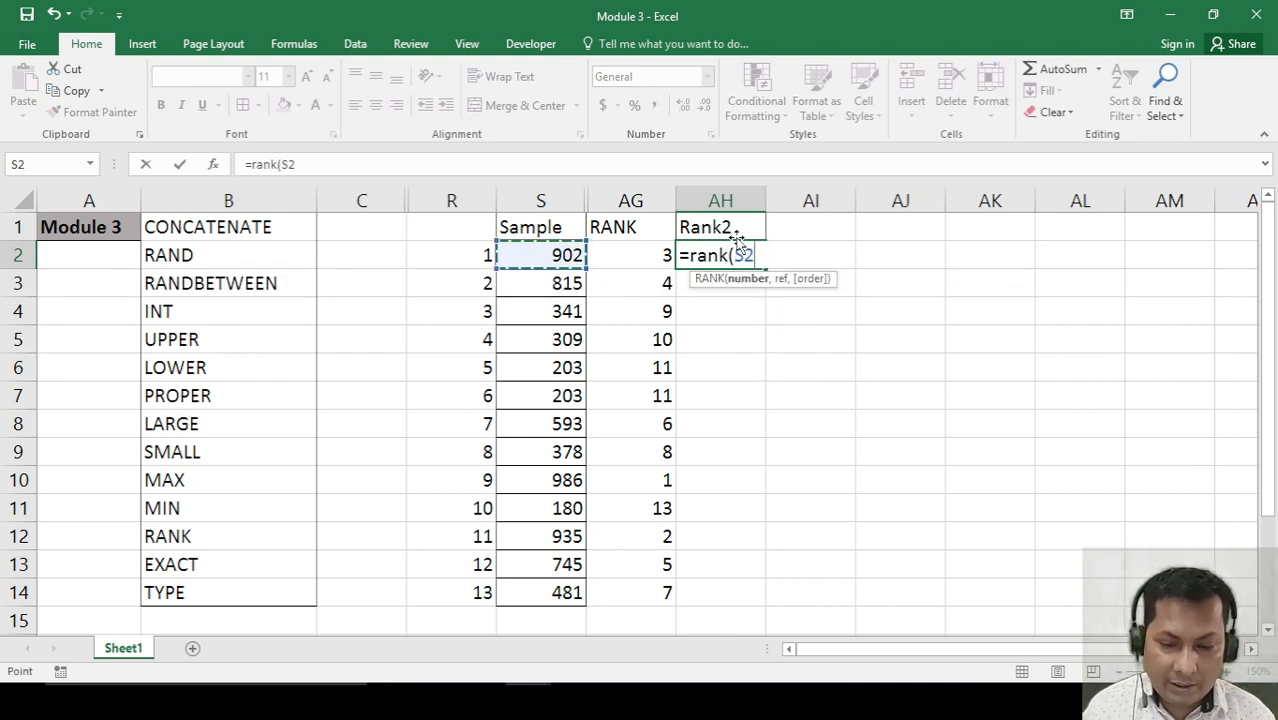
type(",")
key("Left")
key("Left")
key("ctrl+shift+Down")
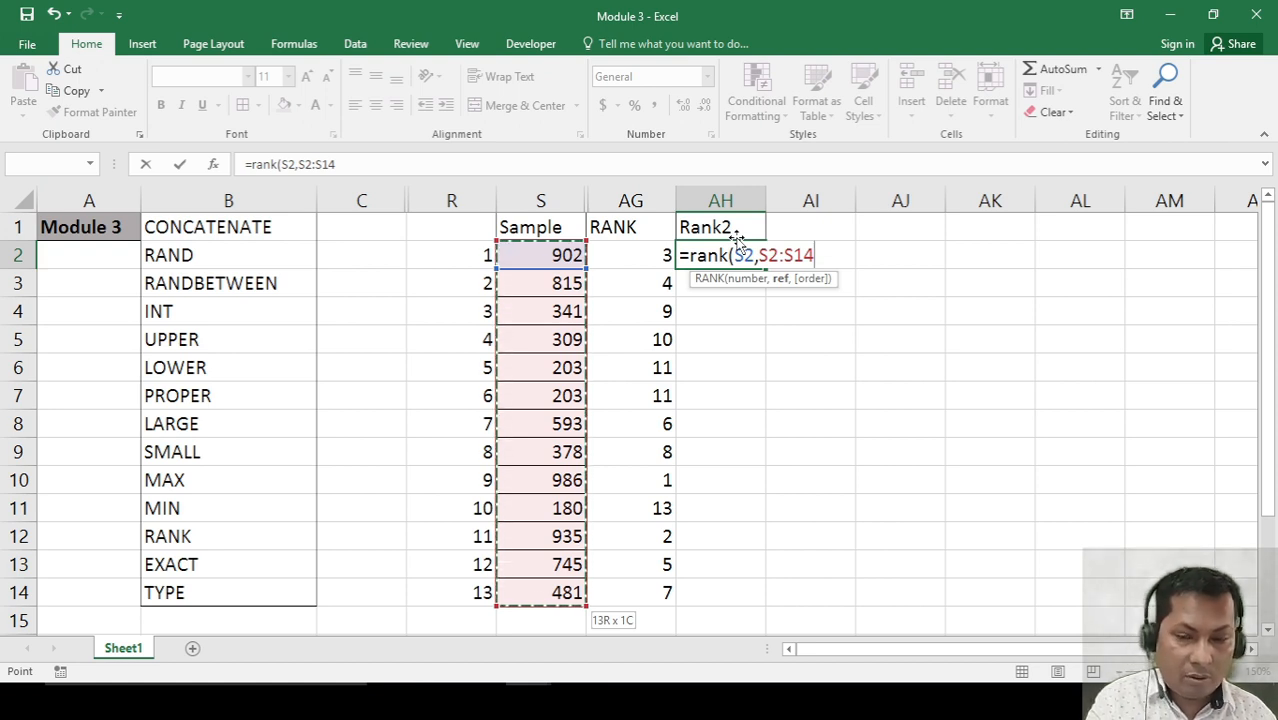
key("F4")
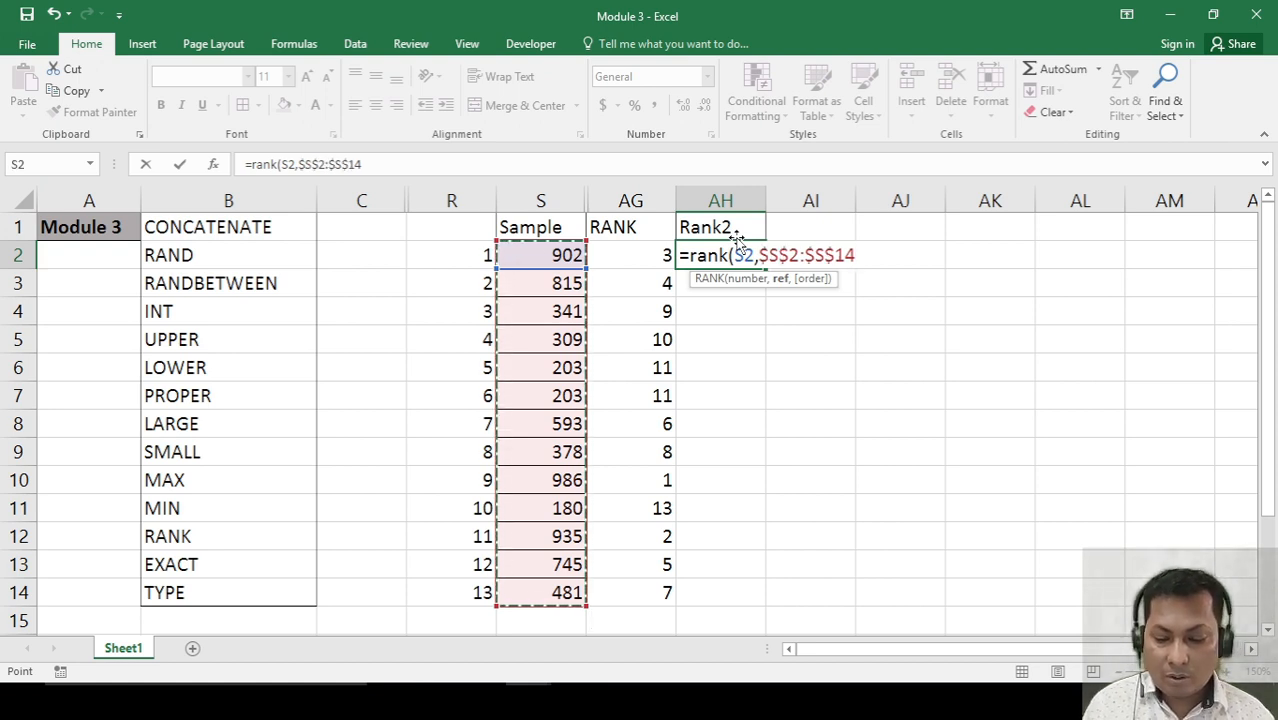
type(",")
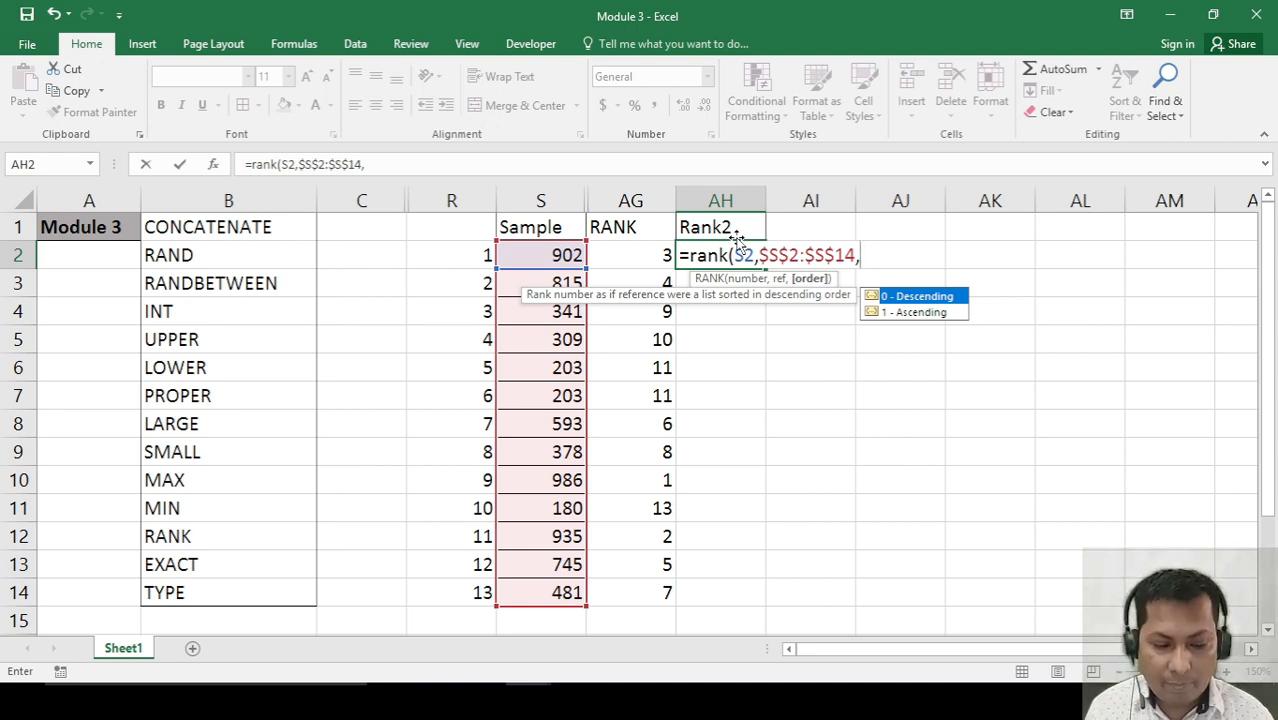
type("1)")
key("Return")
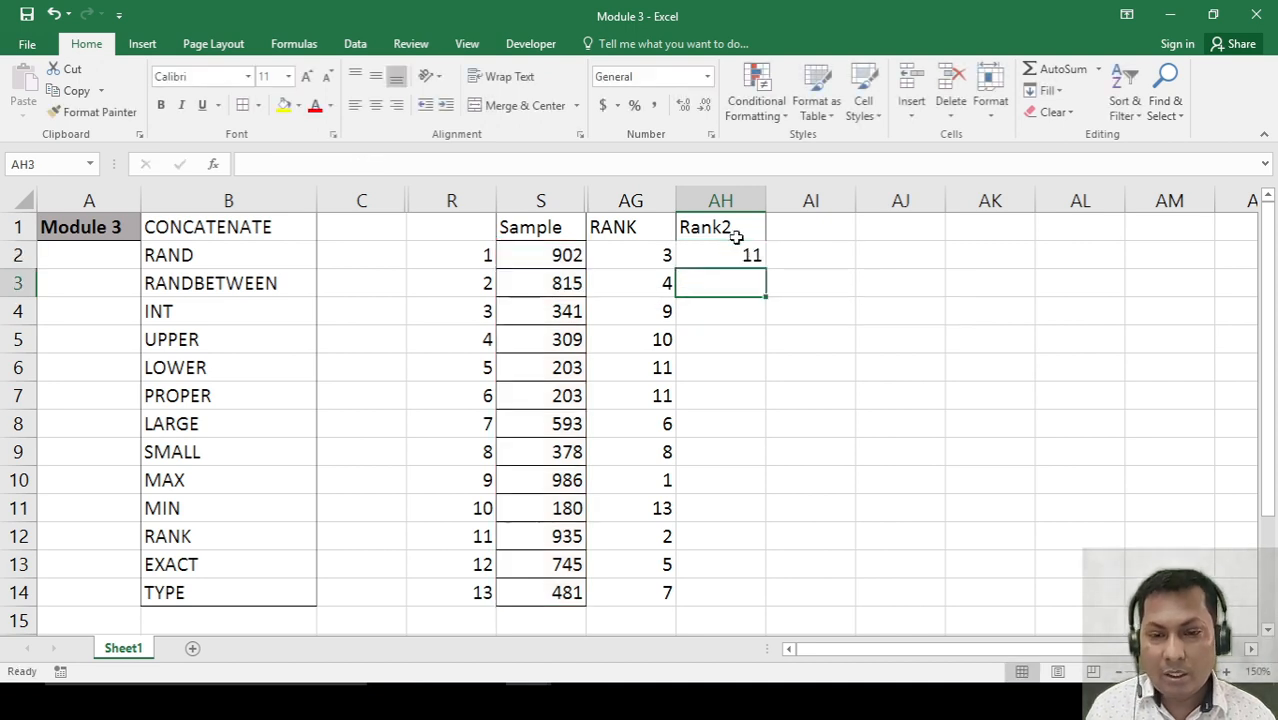
Copy the ascending RANK formula from AH2 down through AH14.
left_click(731, 261)
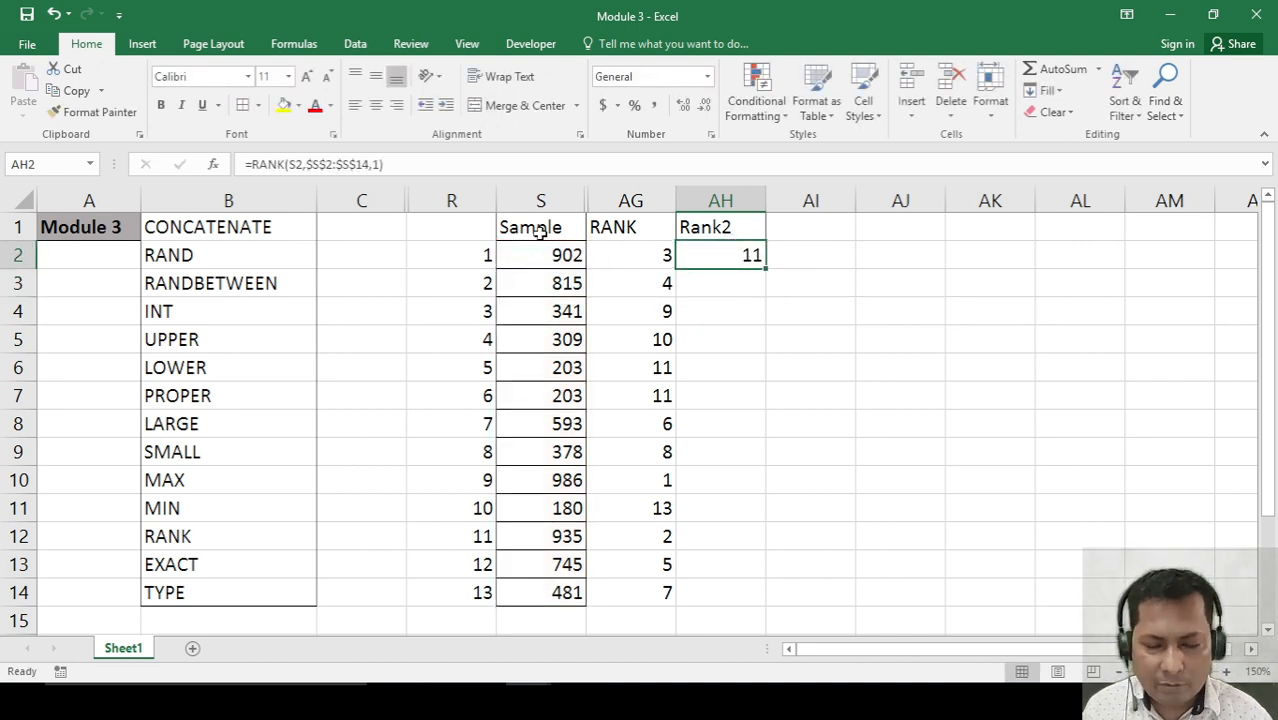
key("ctrl+c")
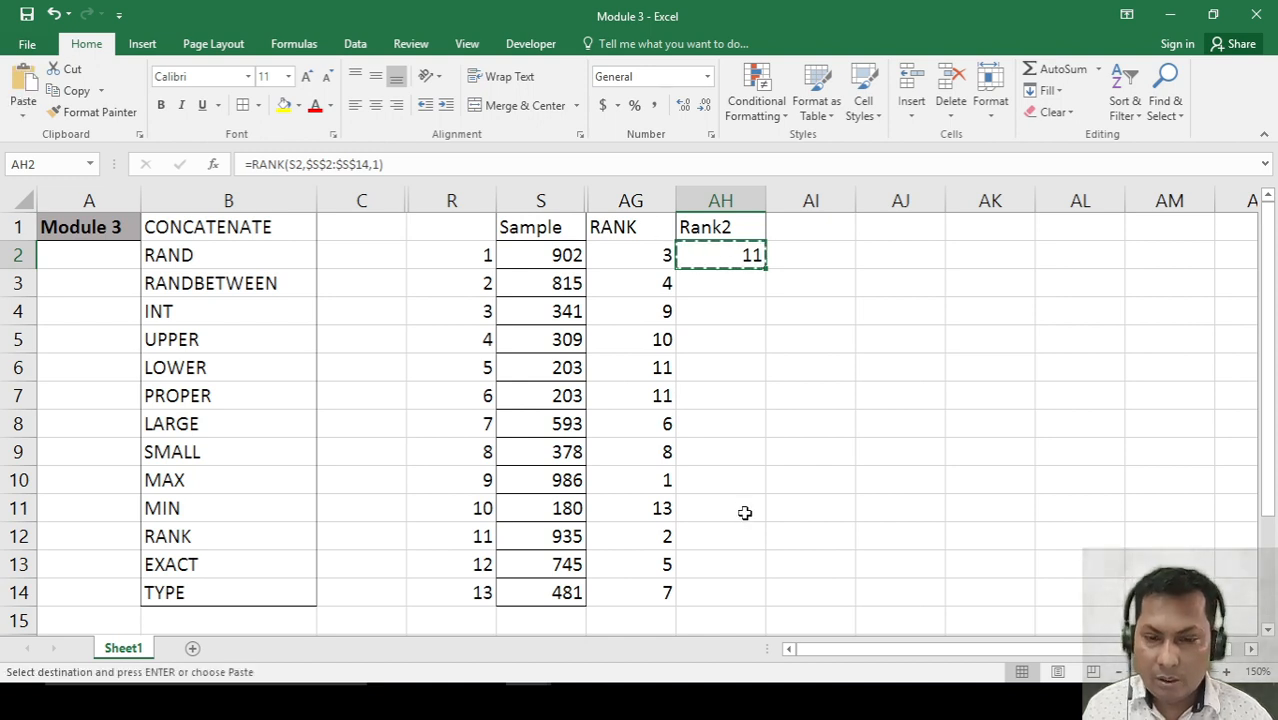
key("shift+Down")
key("shift+Down")
key("shift+Down")
key("shift+Down")
key("shift+Down")
key("shift+Down")
key("shift+Down")
key("shift+Down")
key("shift+Down")
key("shift+Down")
key("shift+Down")
key("shift+Down")
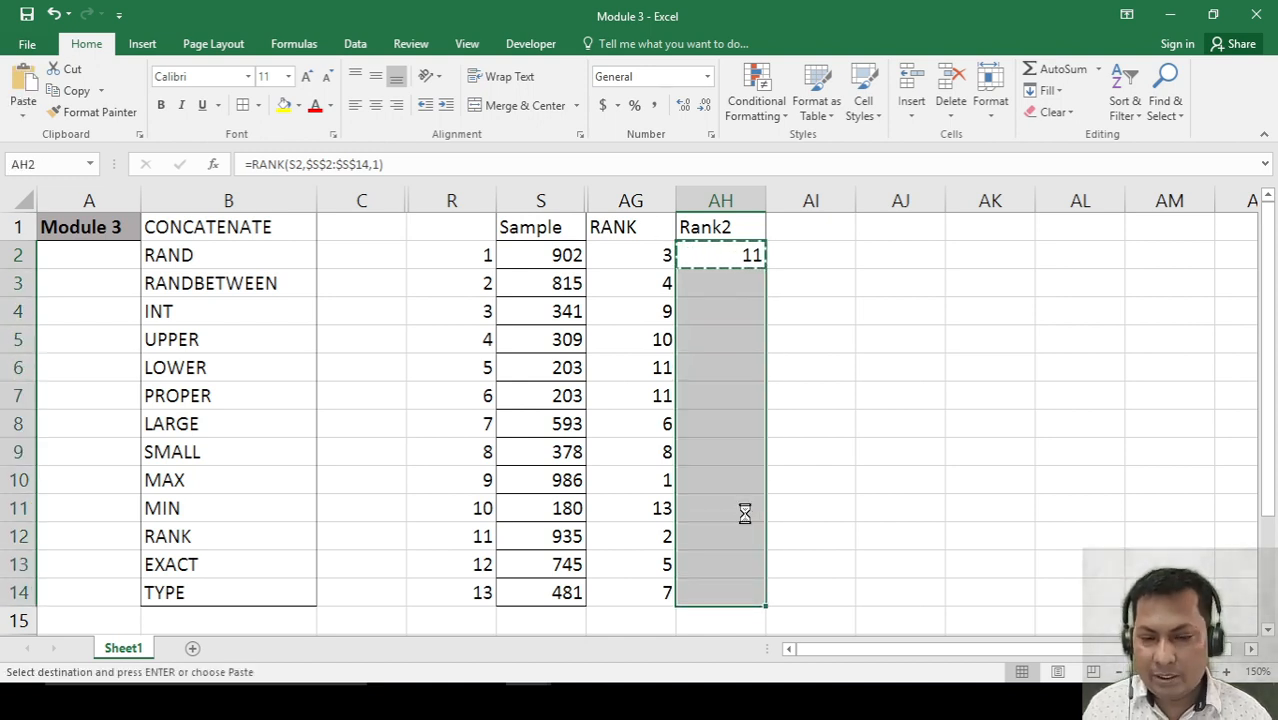
key("Return")
key("Down")
left_click(953, 503)
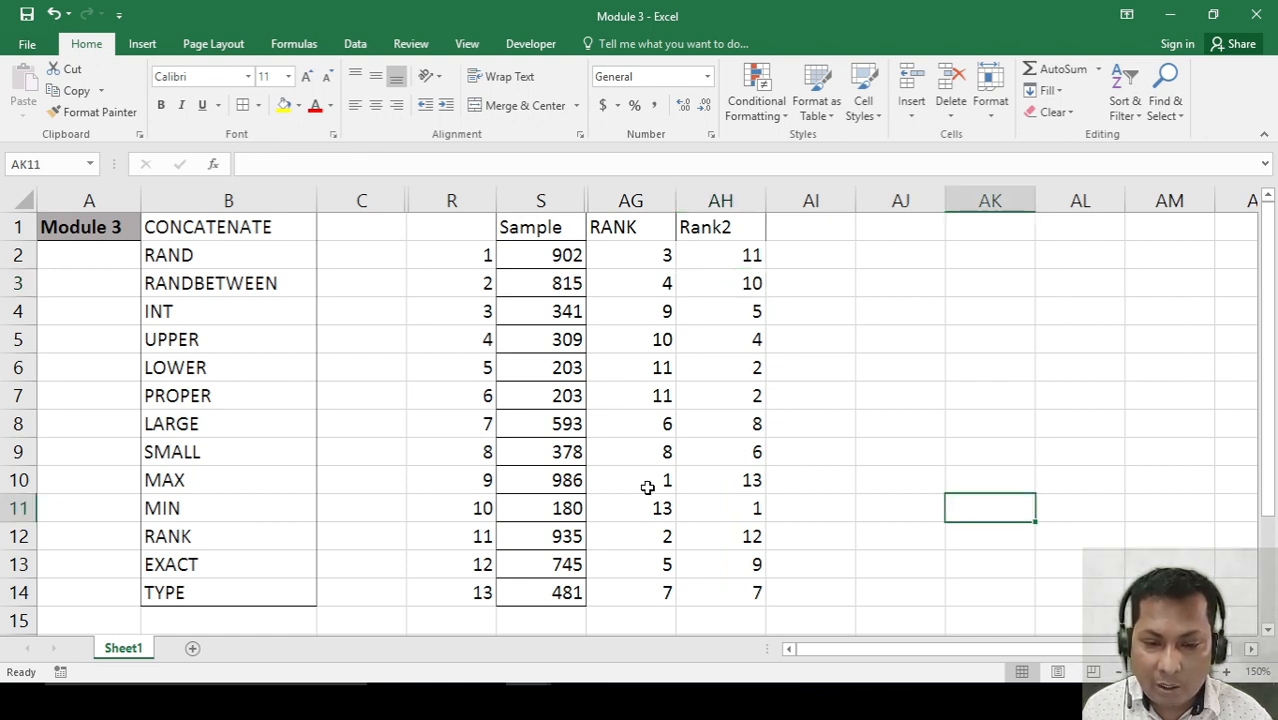
Compare the descending ranks in AG with the ascending ranks in AH, checking rows 10 and 14 and the formula in AG2.
left_click_drag(653, 485, 733, 479)
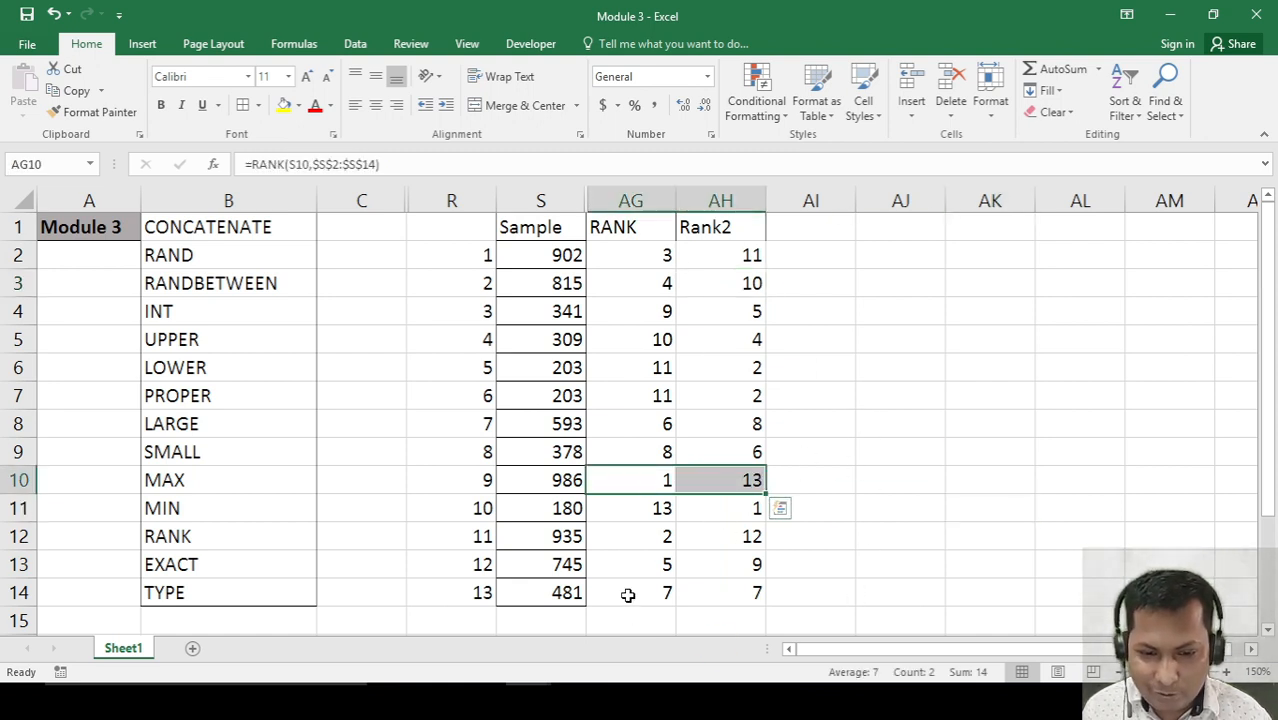
left_click_drag(630, 593, 735, 590)
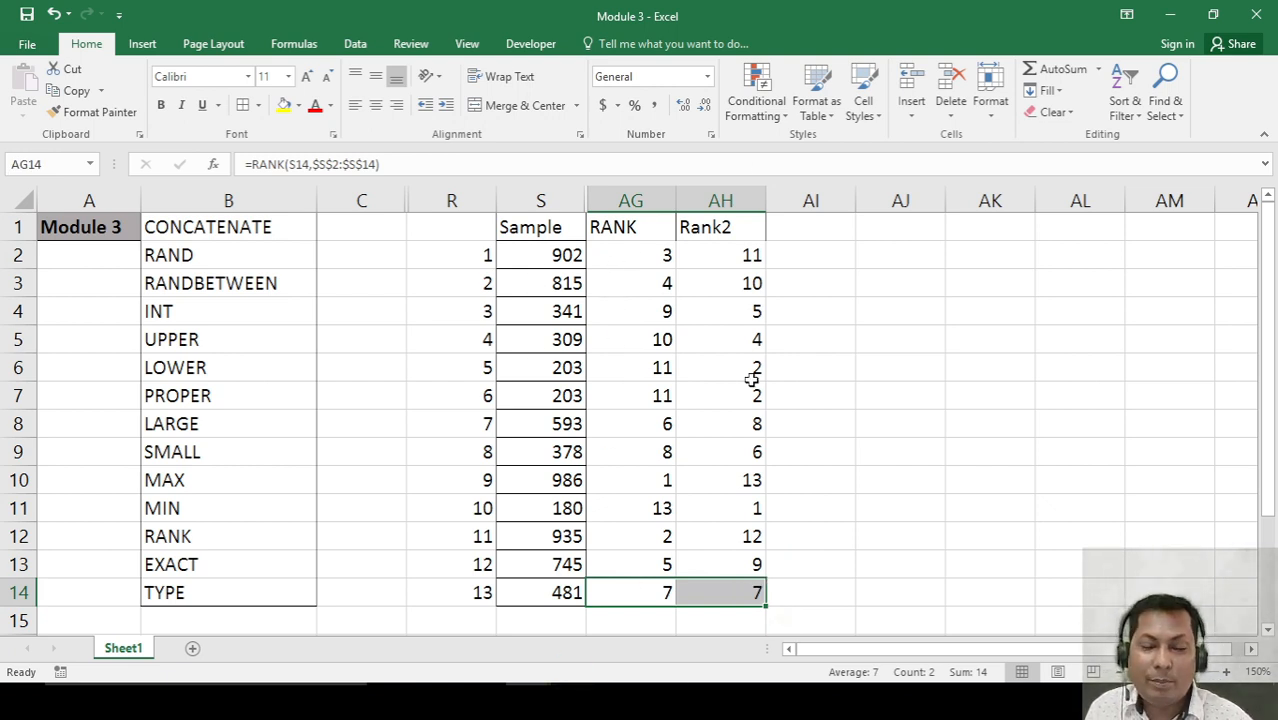
left_click(828, 505)
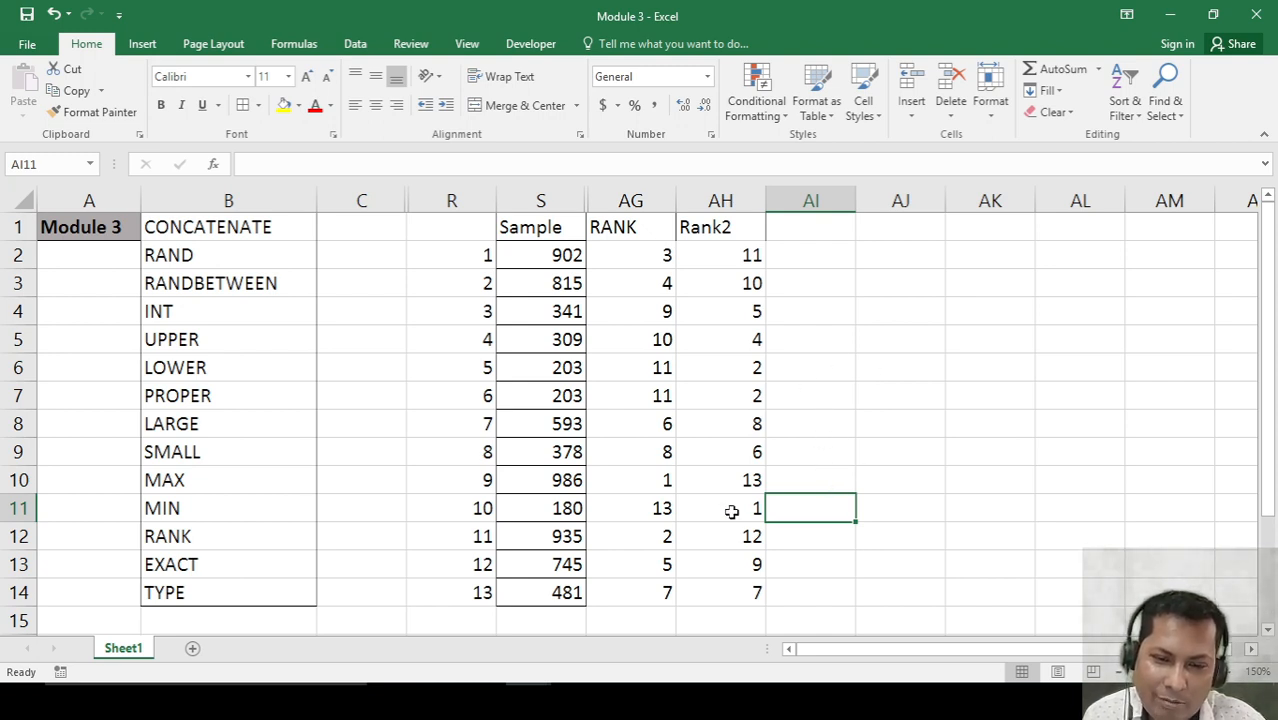
left_click_drag(645, 565, 751, 596)
left_click(862, 563)
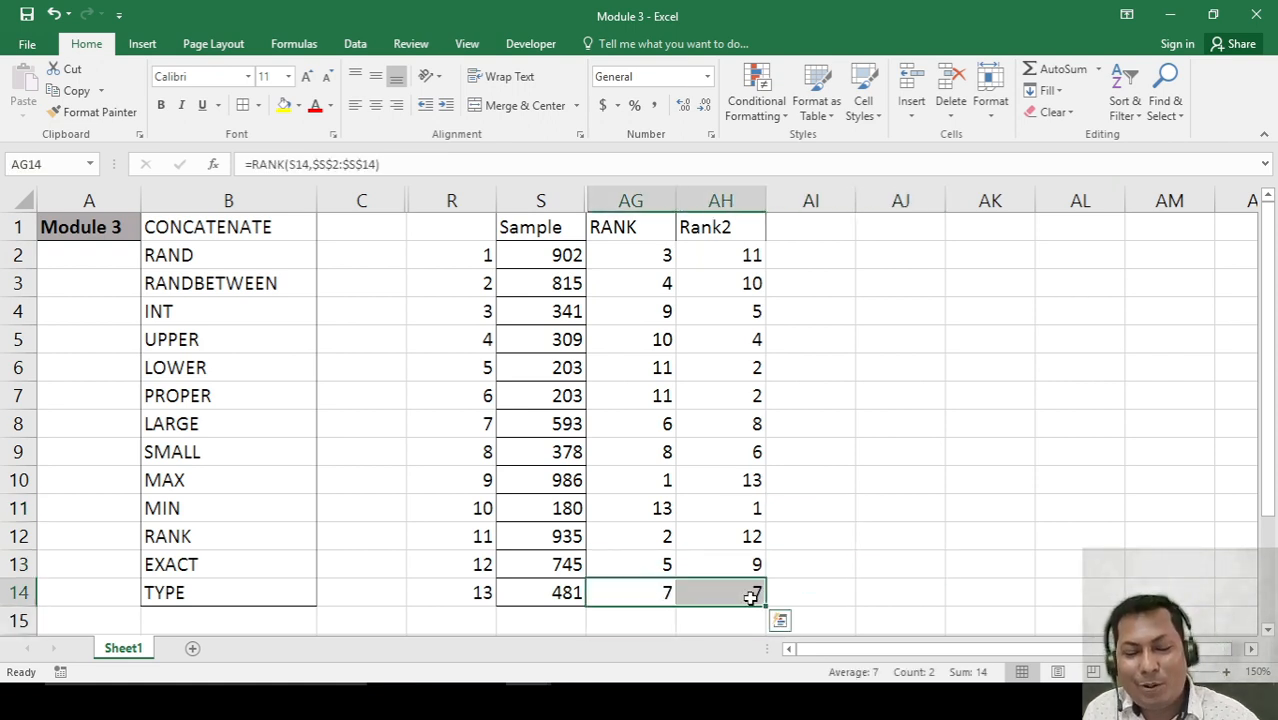
left_click(788, 588)
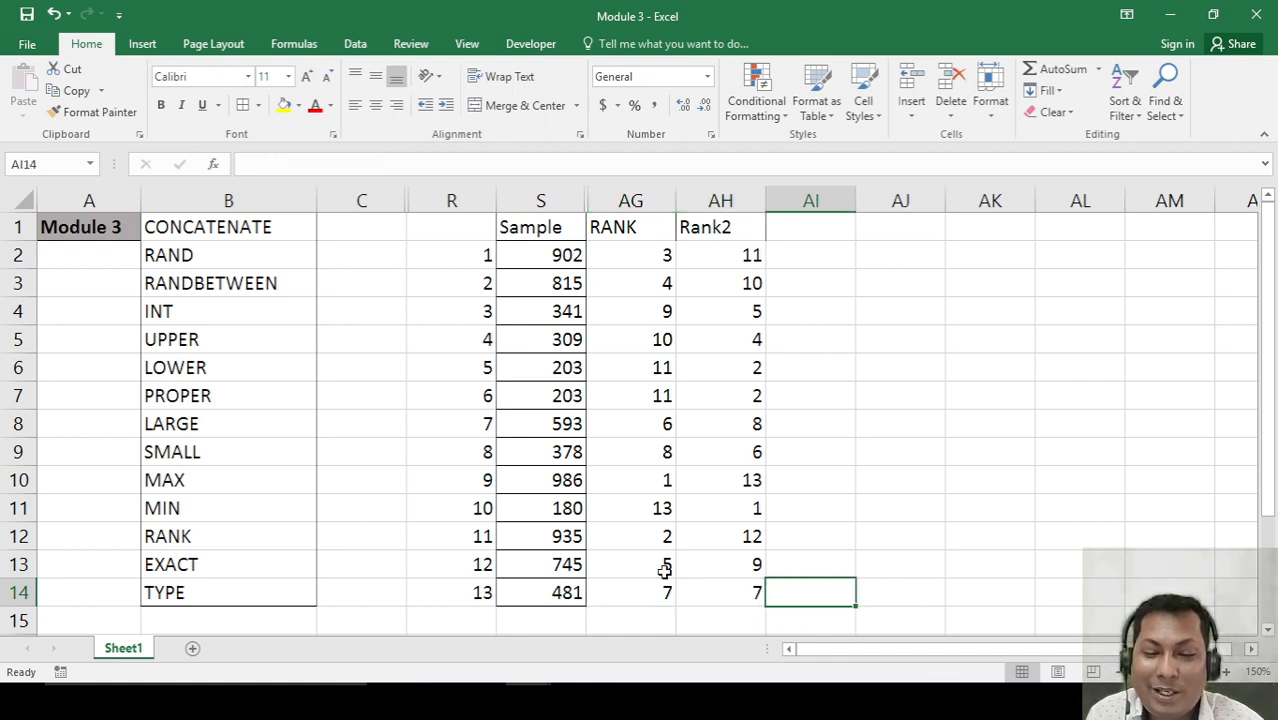
left_click_drag(735, 256, 746, 371)
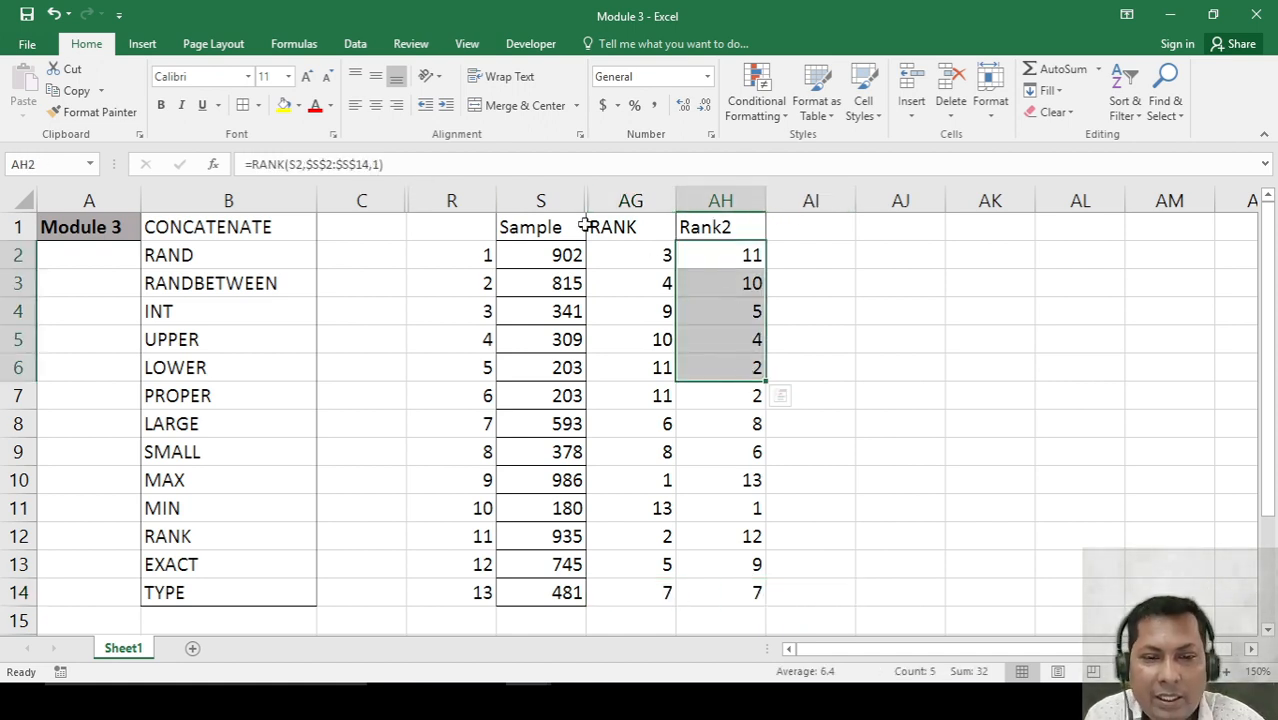
left_click(630, 254)
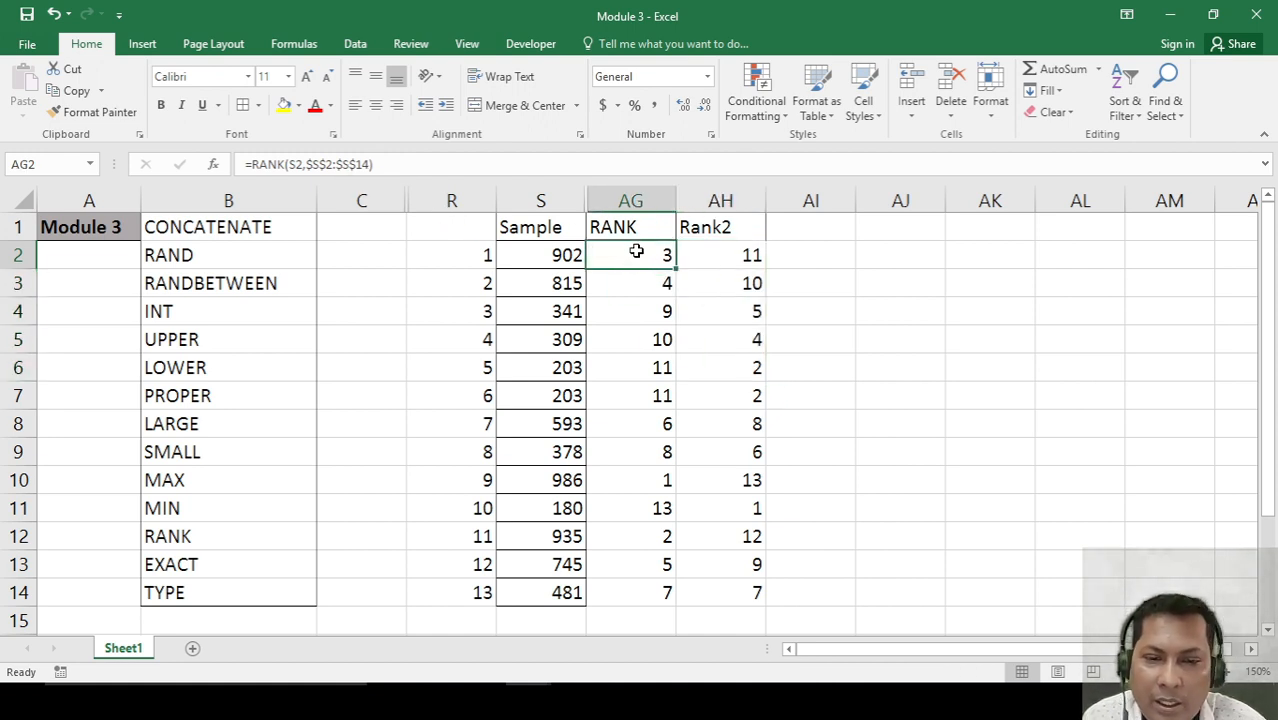
left_click_drag(625, 227, 750, 594)
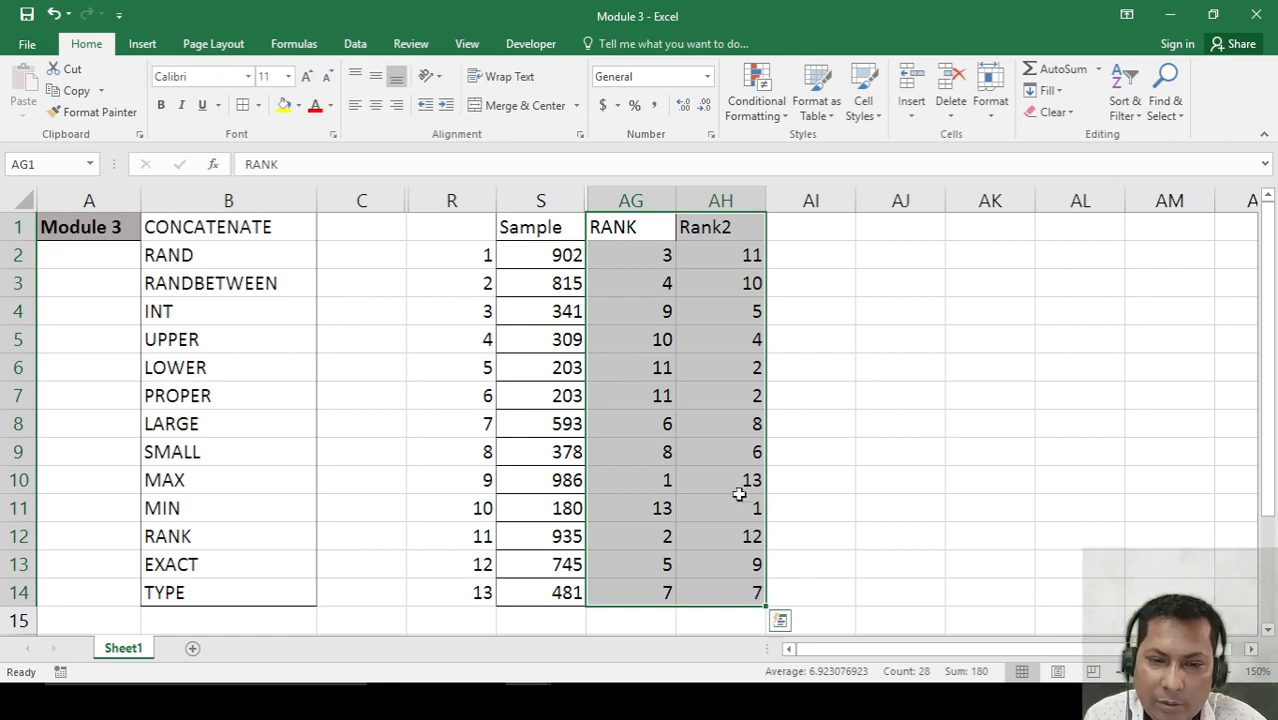
Hide the two rank columns, AG and AH.
left_click(645, 226)
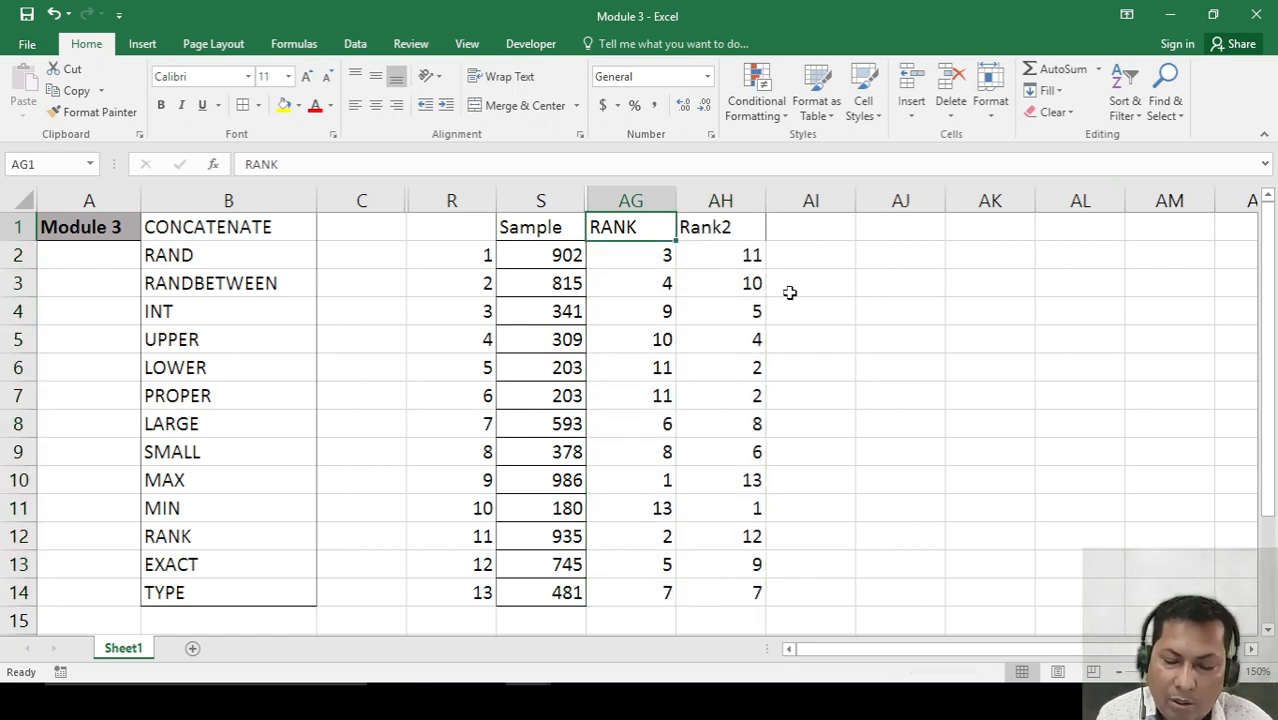
key("shift+Right")
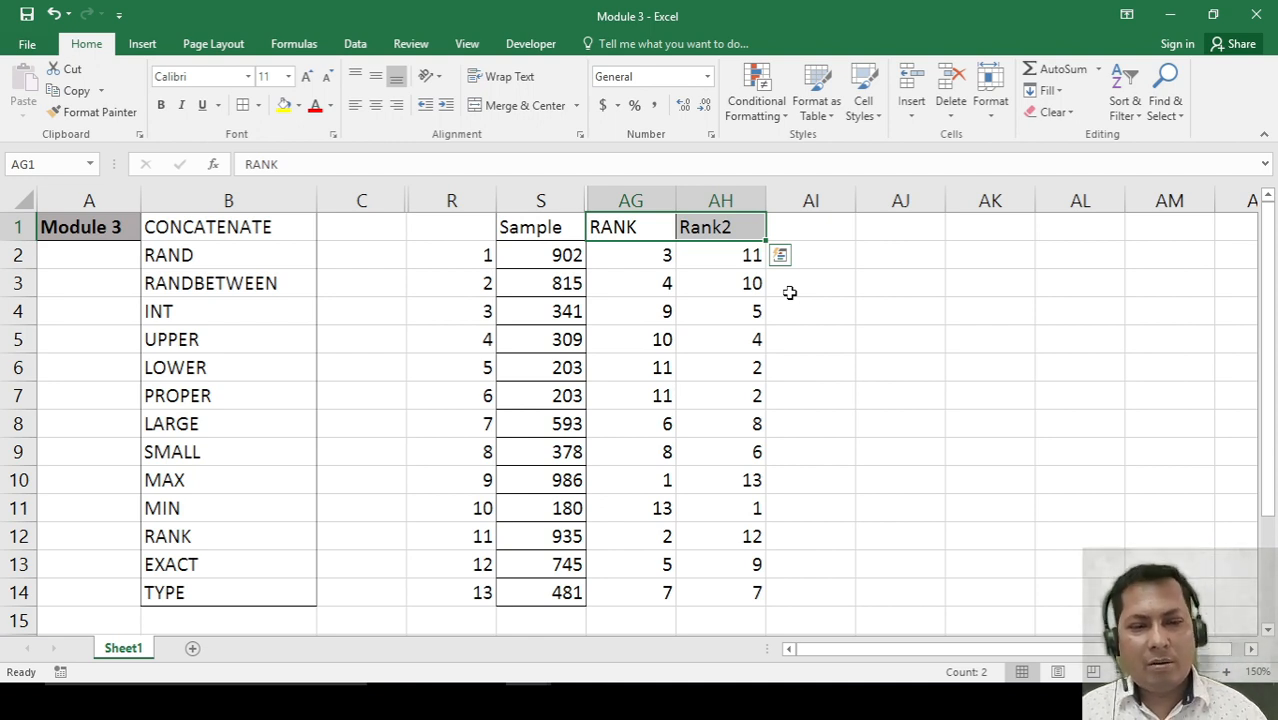
key("Right")
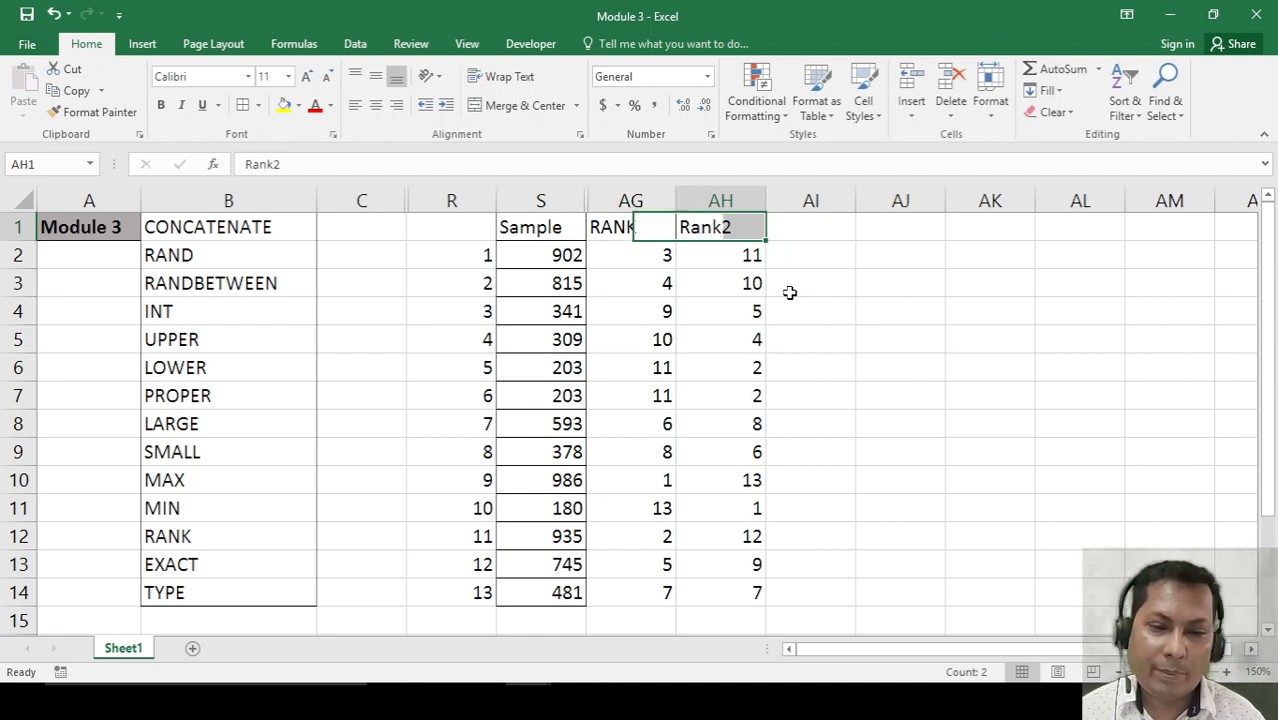
key("Left")
key("shift+Right")
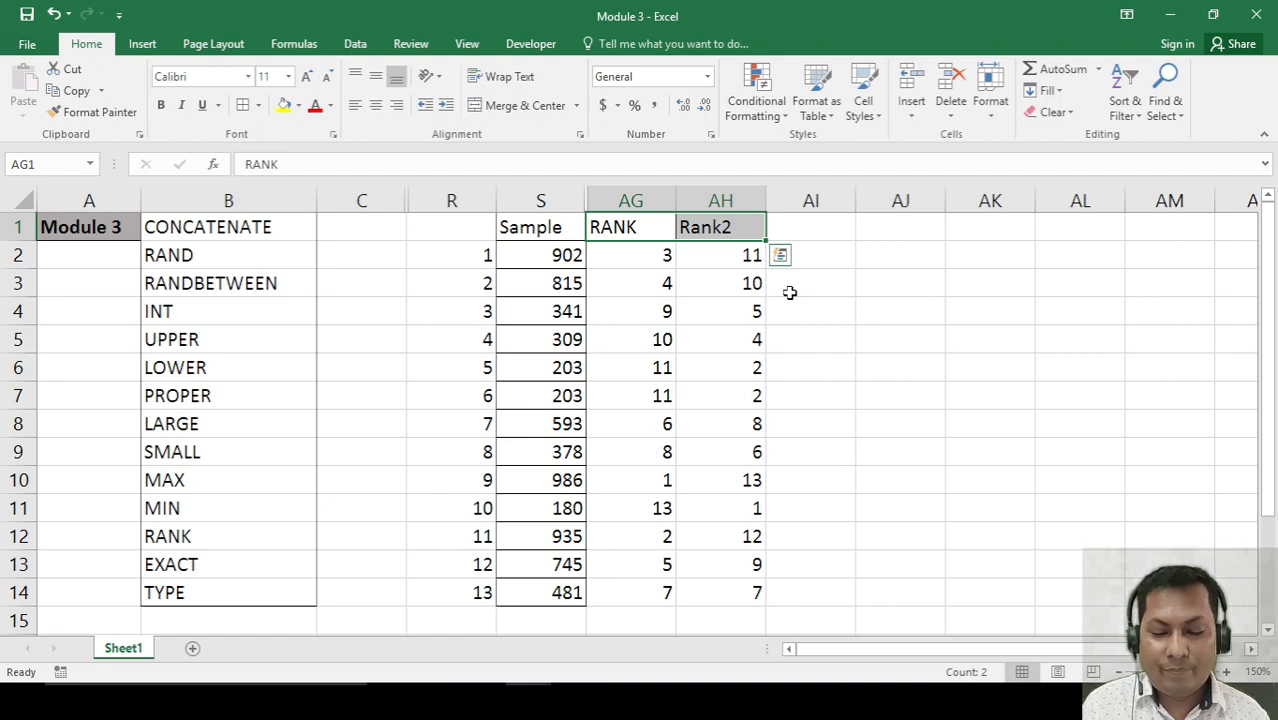
key("ctrl+0")
Copy the EXACT and TYPE labels from B13:B14 into AJ1:AJ2.
key("Right")
key("Left")
key("Left")
key("Left")
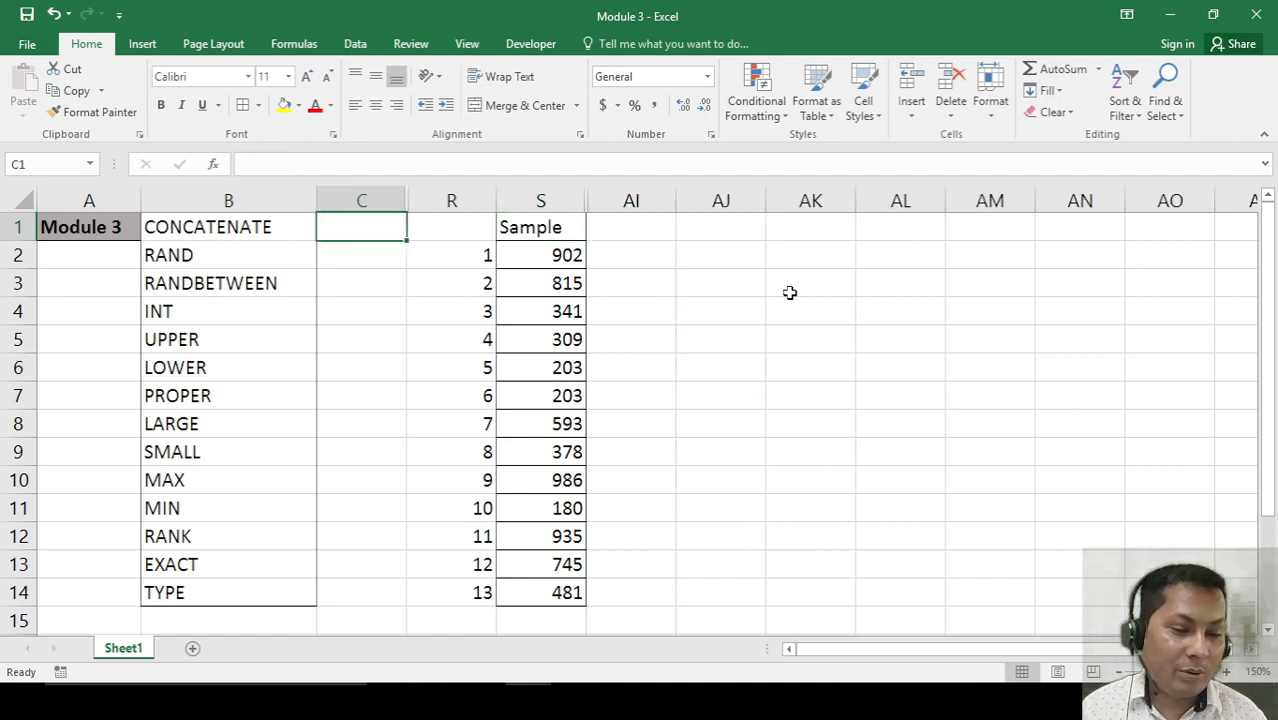
key("Down")
key("Down")
key("Down")
key("Down")
key("Down")
key("Down")
key("Down")
key("Down")
key("Down")
key("Down")
key("Down")
key("Down")
key("Down")
key("Left")
key("Left")
key("Right")
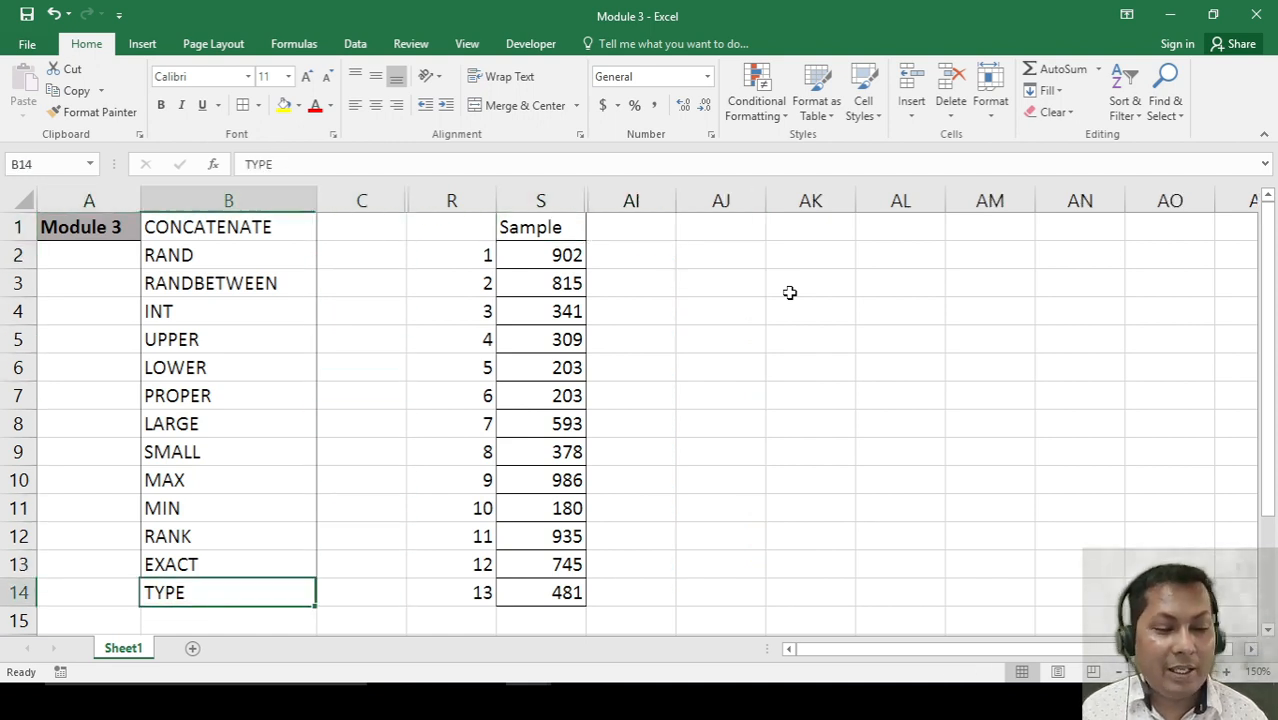
key("Up")
key("shift+Down")
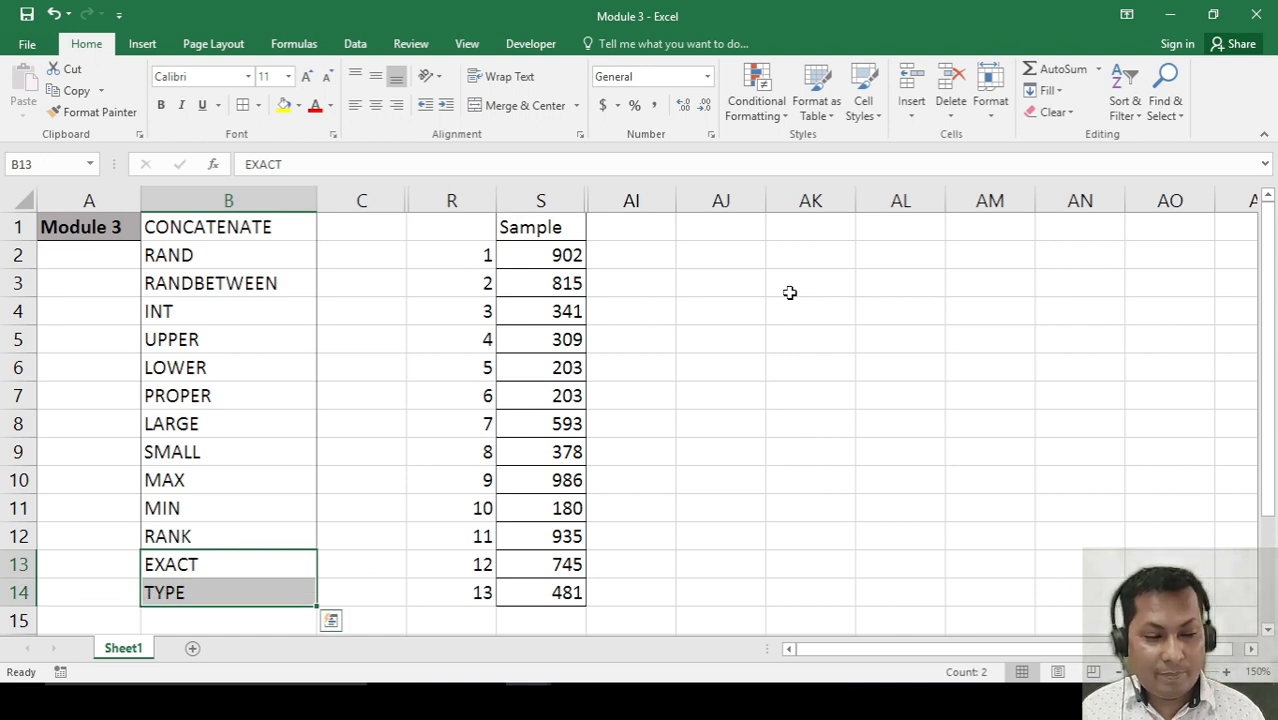
key("ctrl+q")
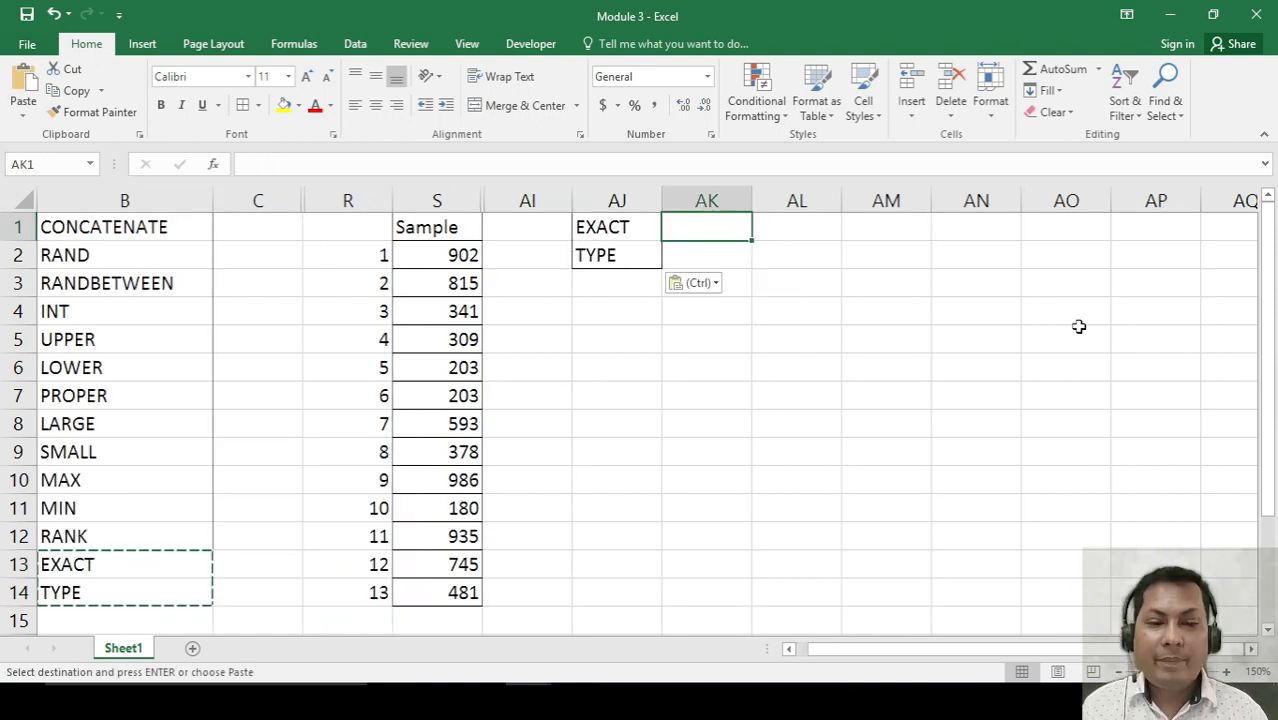
Move the TYPE label from AJ2 down to AJ8, leaving room beneath EXACT.
key("Left")
key("ctrl")
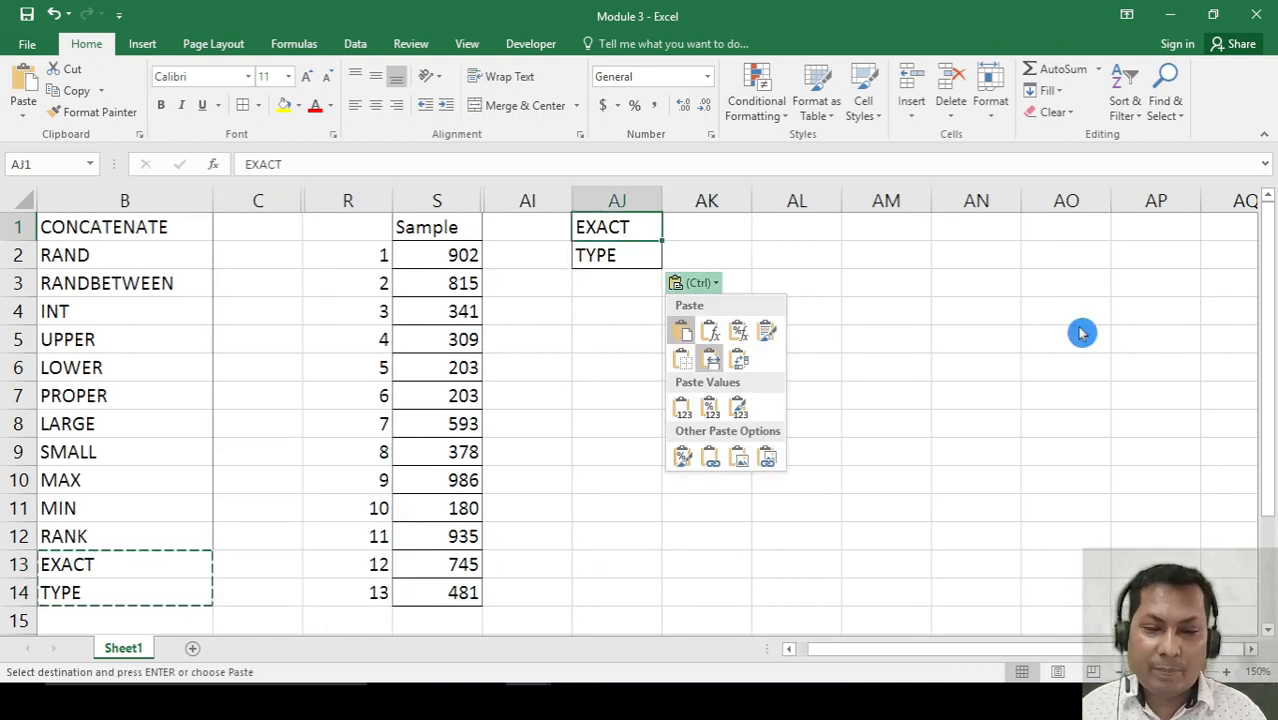
key("Escape")
key("Down")
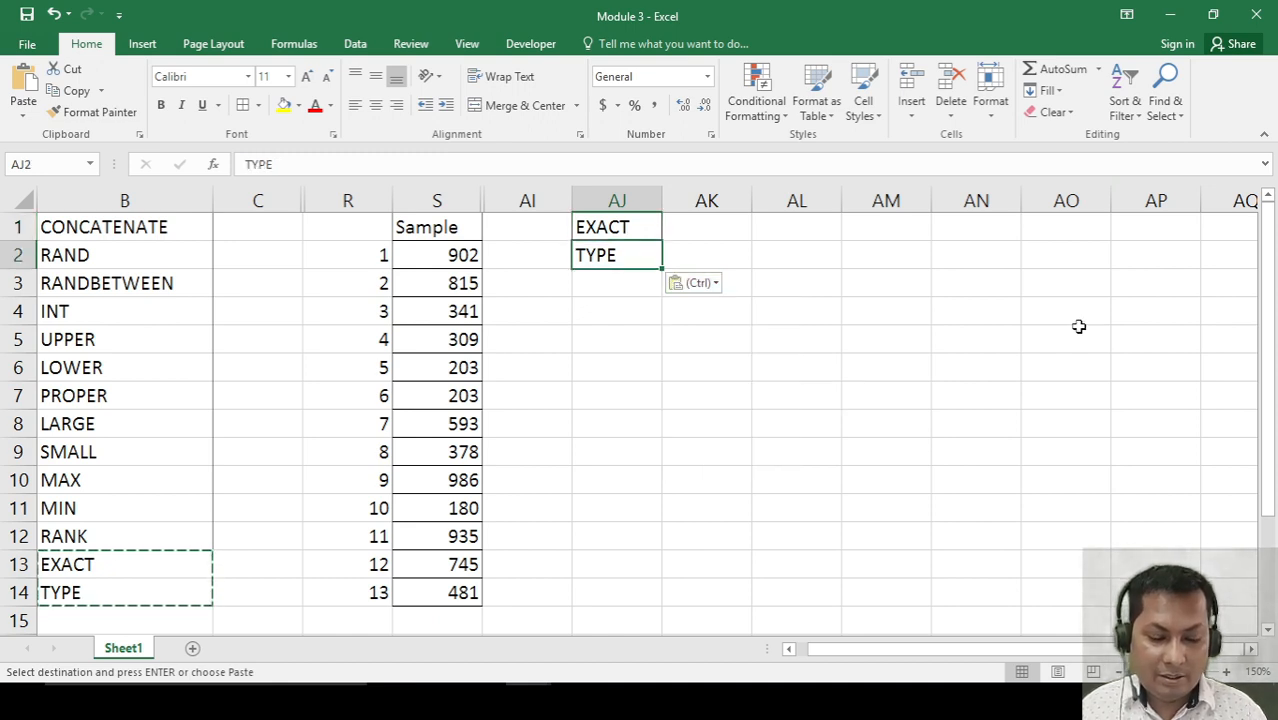
key("ctrl+c")
key("Down")
key("Down")
key("Down")
key("Down")
key("Down")
key("Down")
key("ctrl+v")
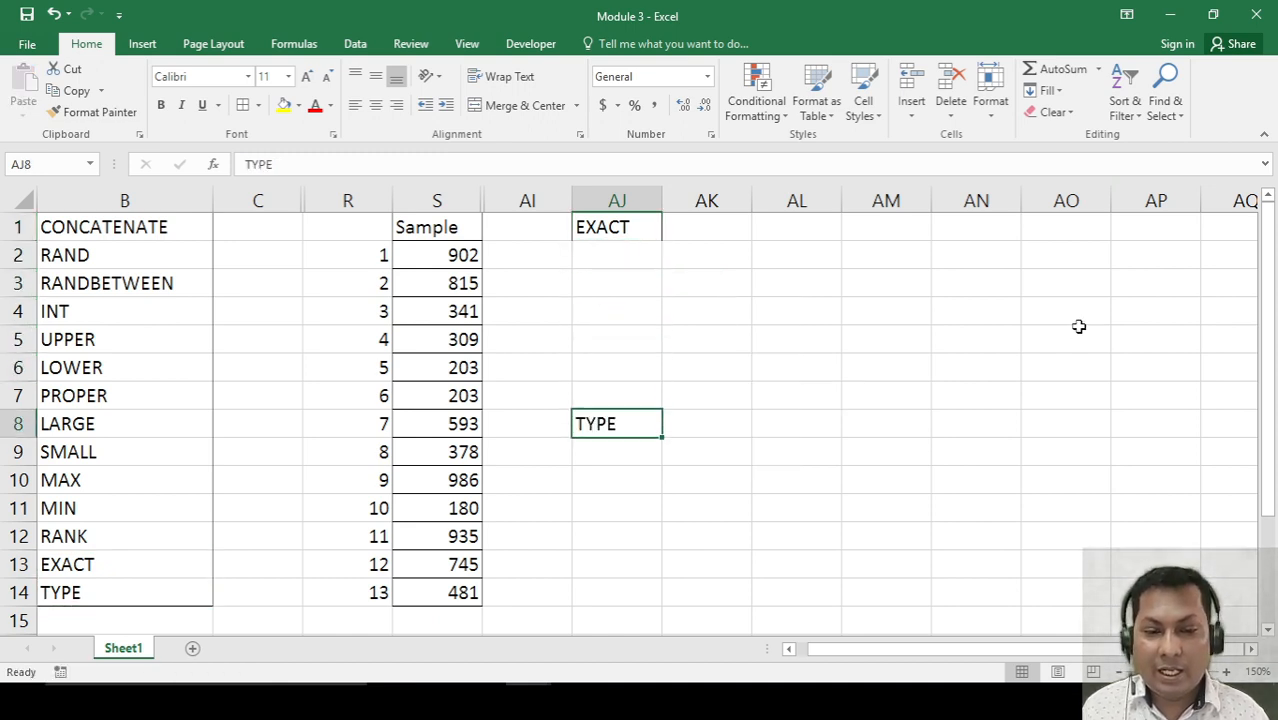
Enter India in AK1 and lowercase india in AL1 as the text pair for the EXACT example.
key("Up")
key("ctrl+Up")
key("Right")
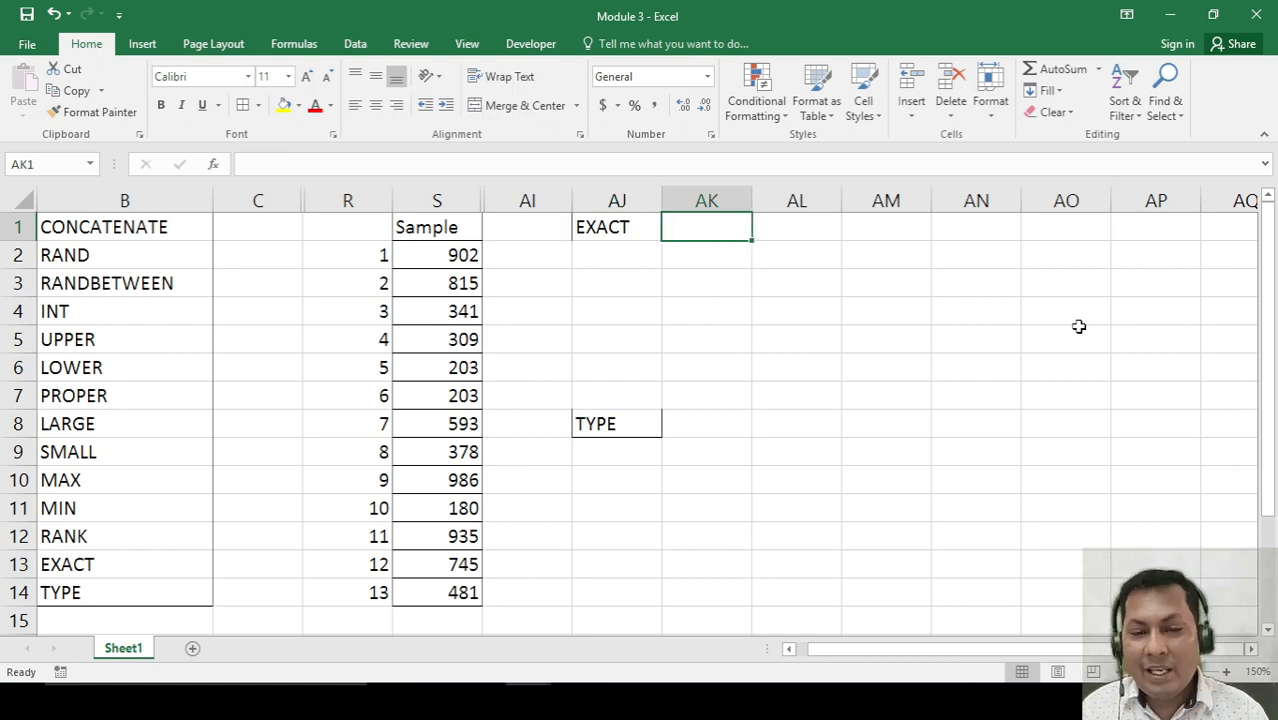
key("Down")
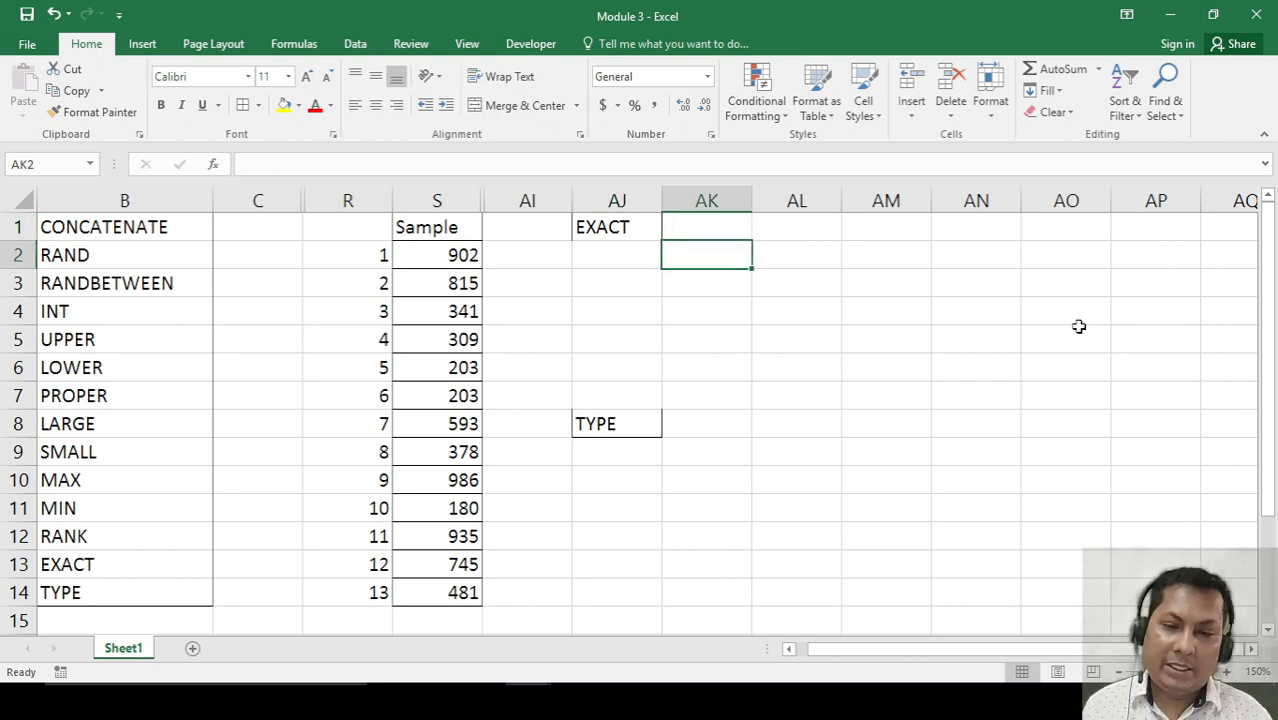
key("Up")
type("India")
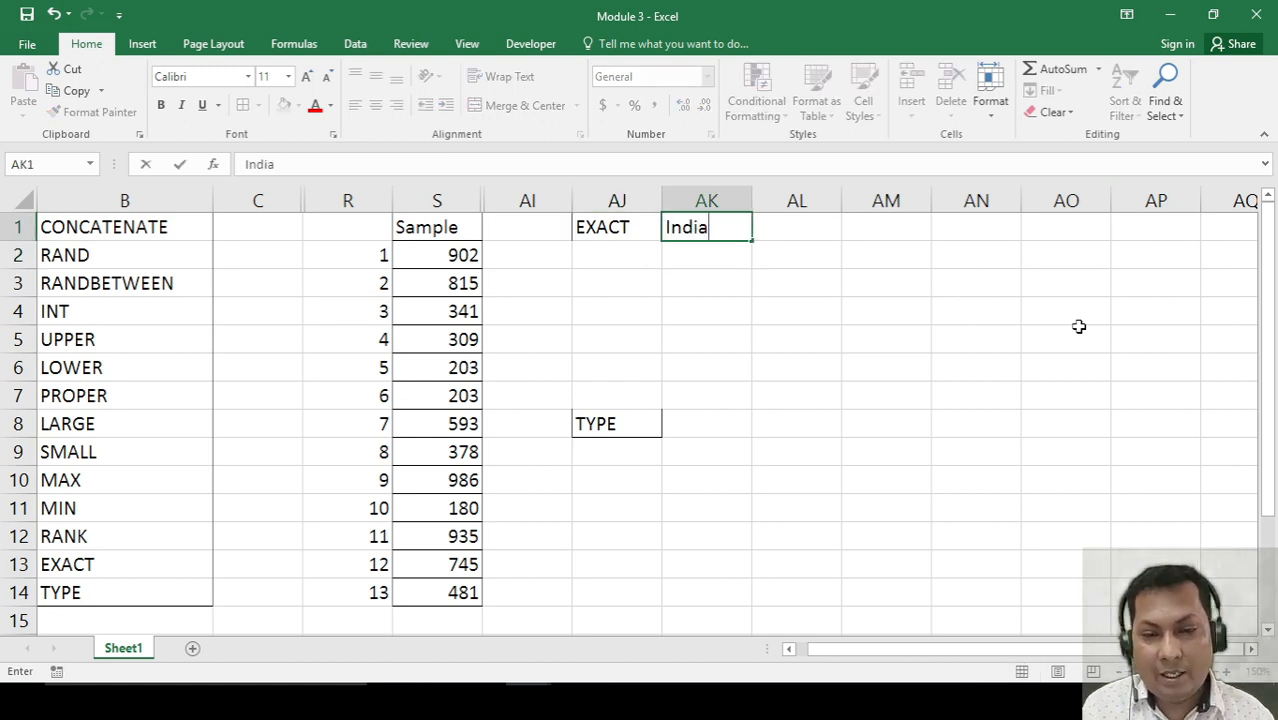
key("Tab")
type("india")
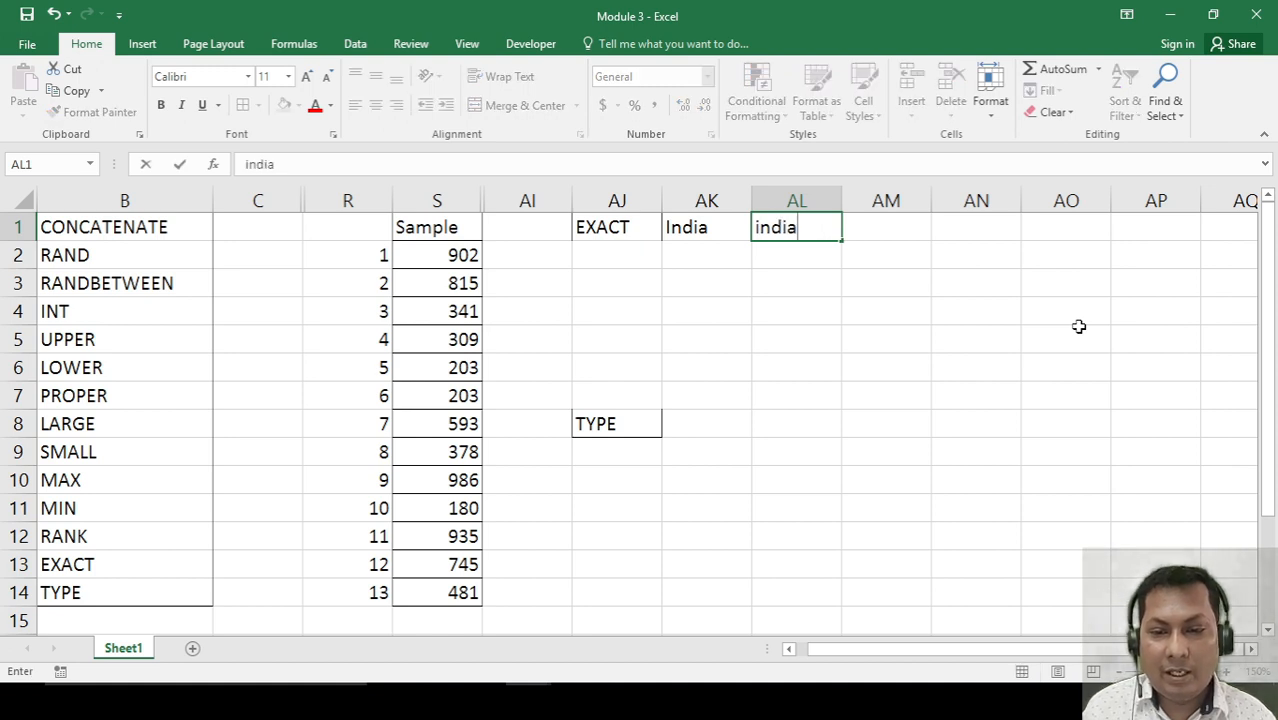
key("Return")
Compare the two texts in AM1 with the plain equality formula =AK1=AL1.
key("Left")
key("Up")
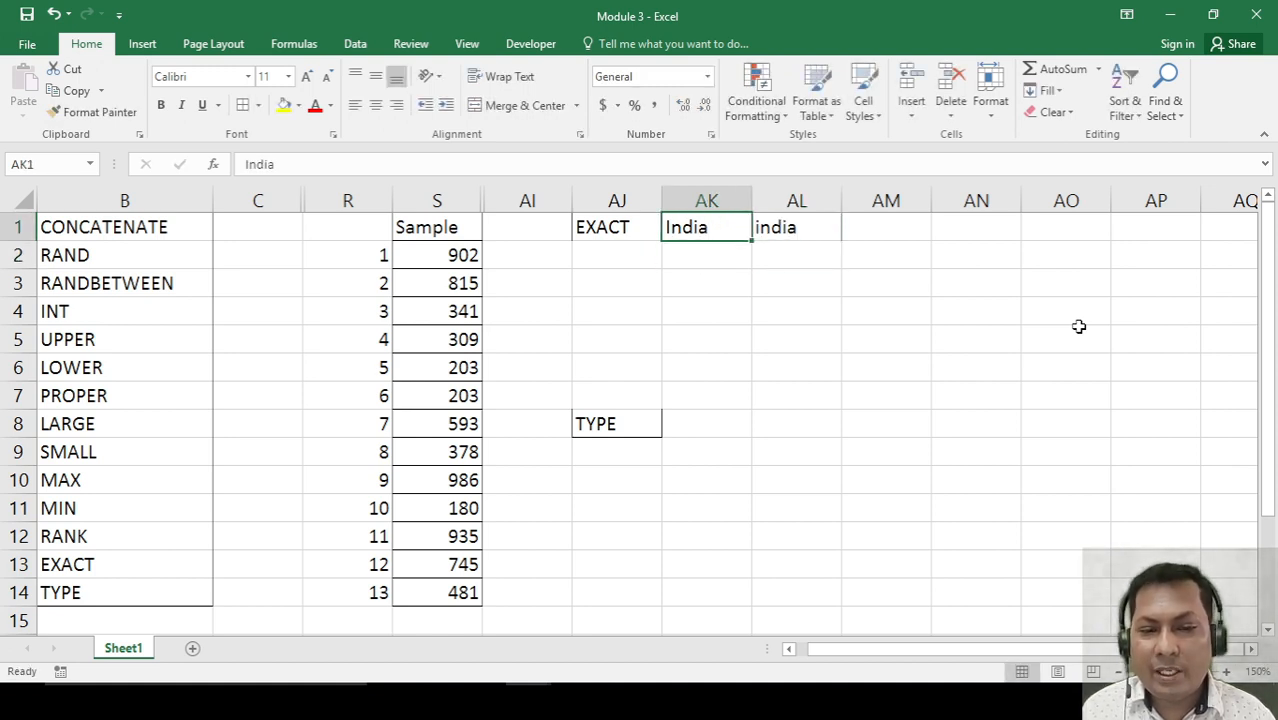
key("Right")
key("Right")
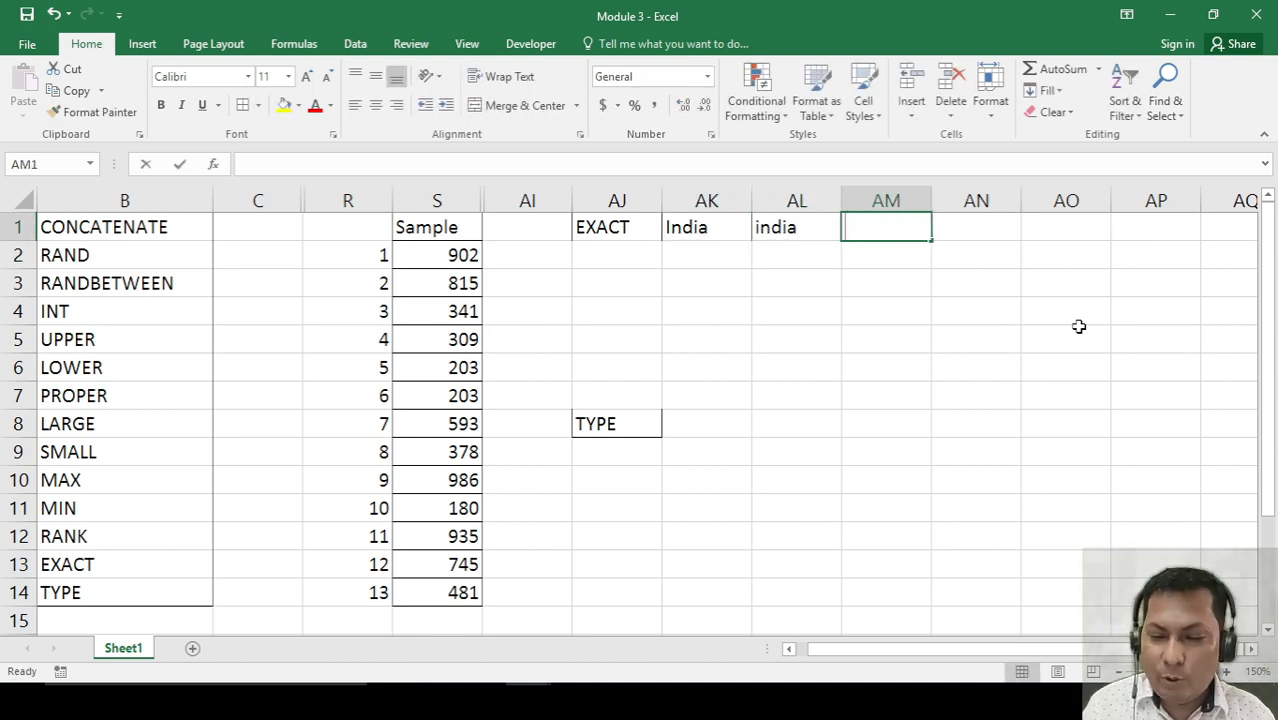
type("=")
key("Left")
key("Left")
type("=")
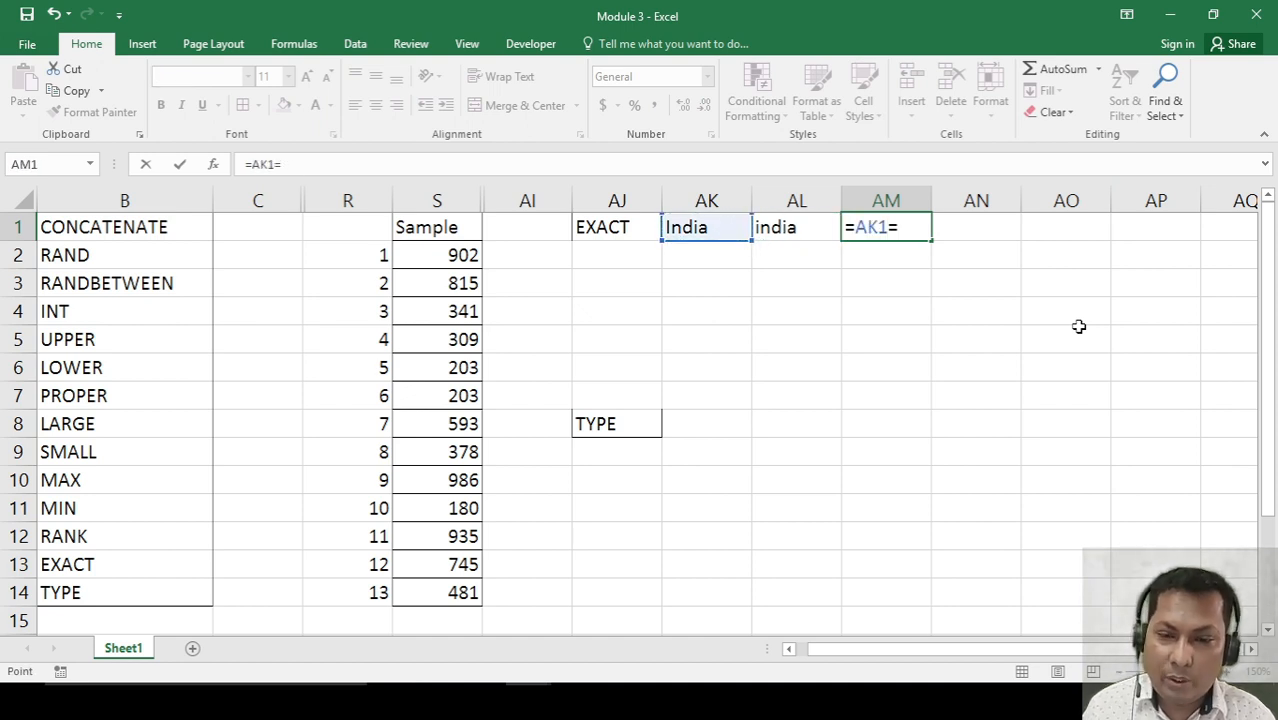
key("Left")
key("Return")
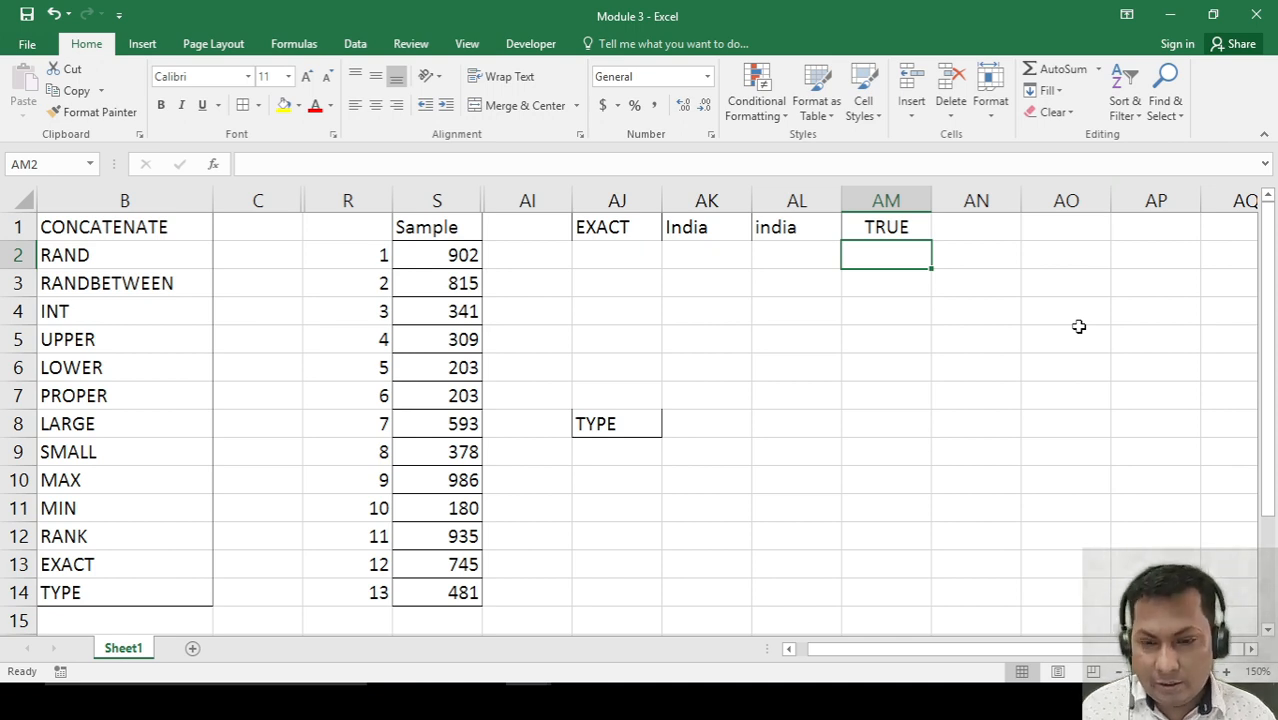
Compare the same pair case-sensitively in AM2 with =EXACT(AK1,AL1).
type("=ex")
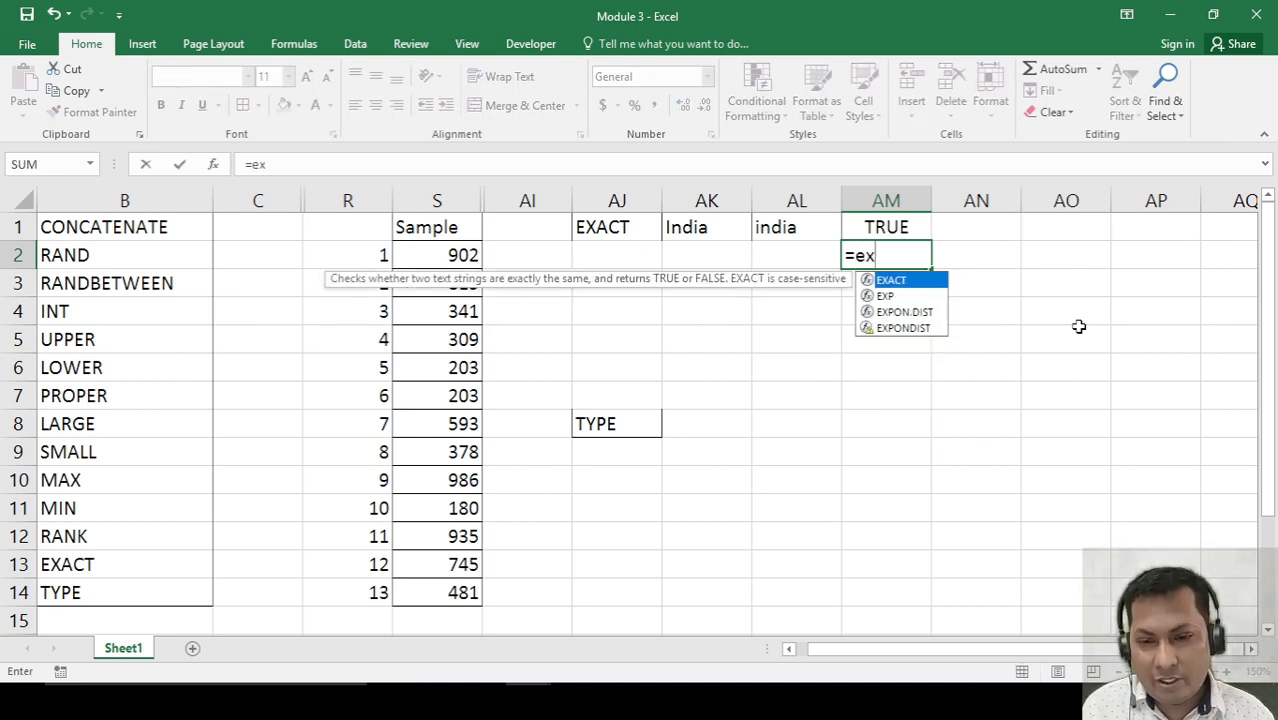
key("Tab")
key("Left")
key("Left")
key("Up")
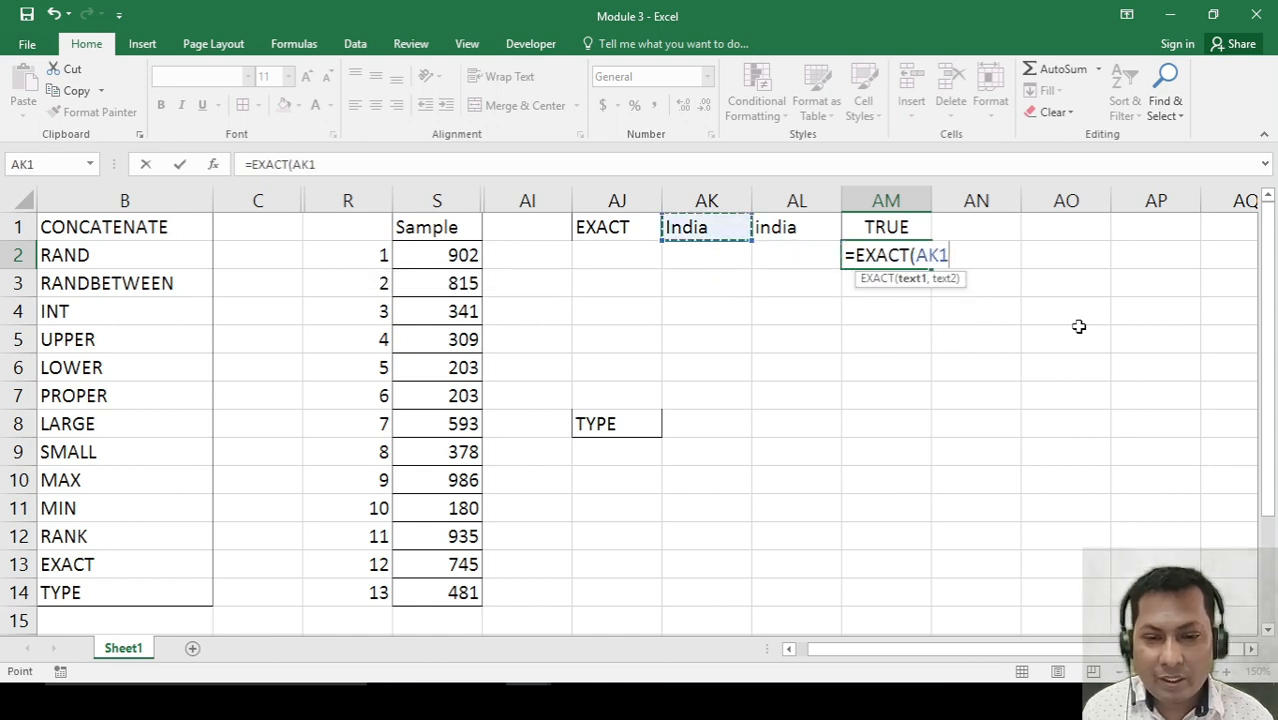
type(",")
key("Left")
key("Up")
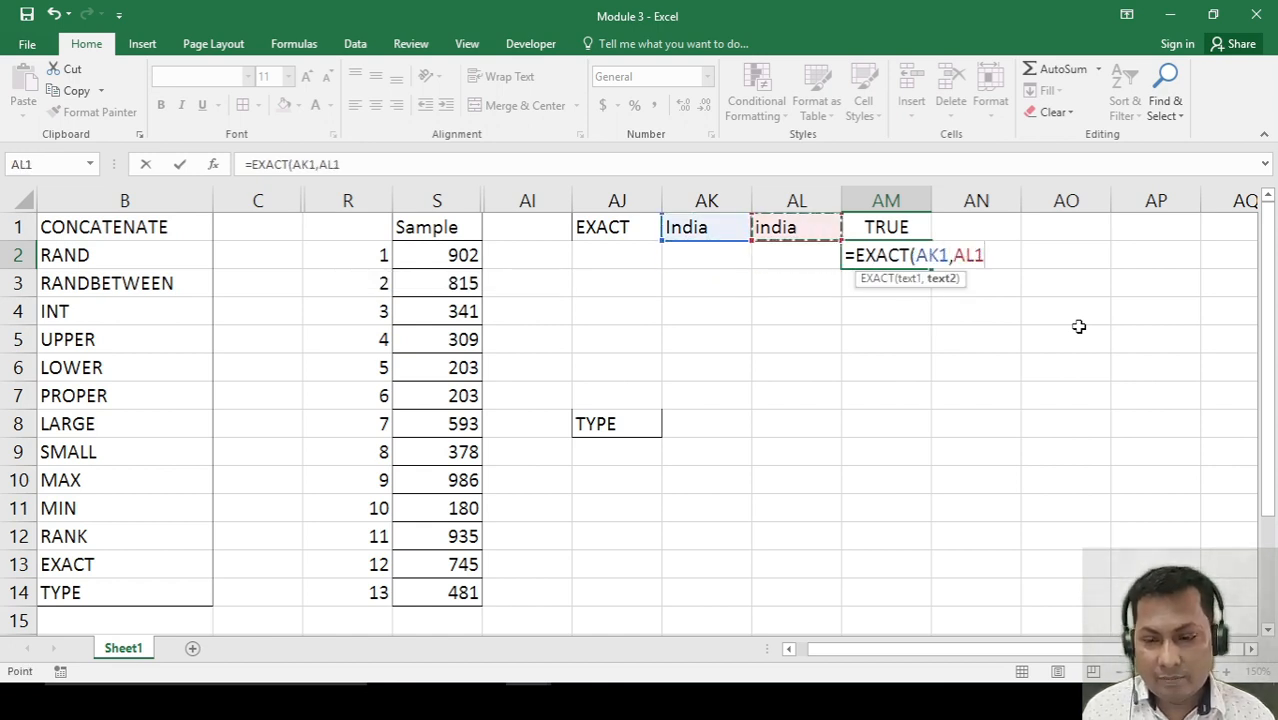
key("Return")
key("Up")
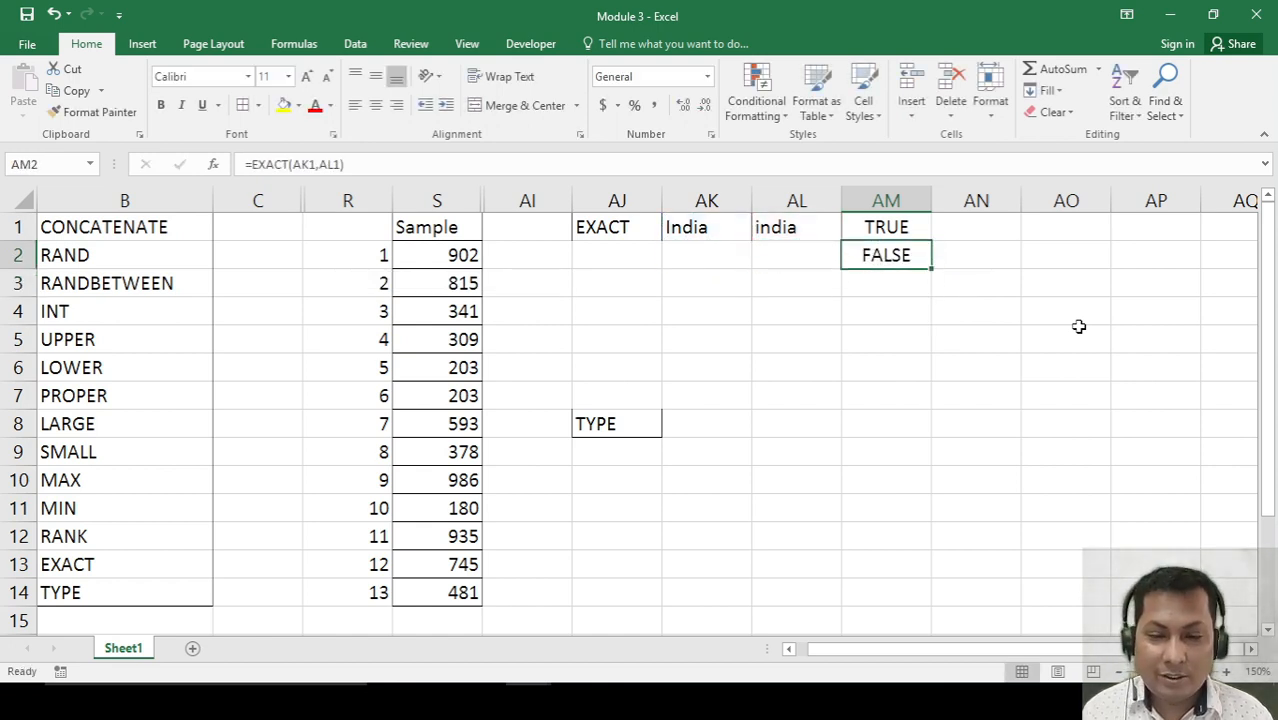
Enter India with a capital I in both AK3 and AL3 as a second text pair.
key("Left")
key("Left")
key("Up")
key("shift+Right")
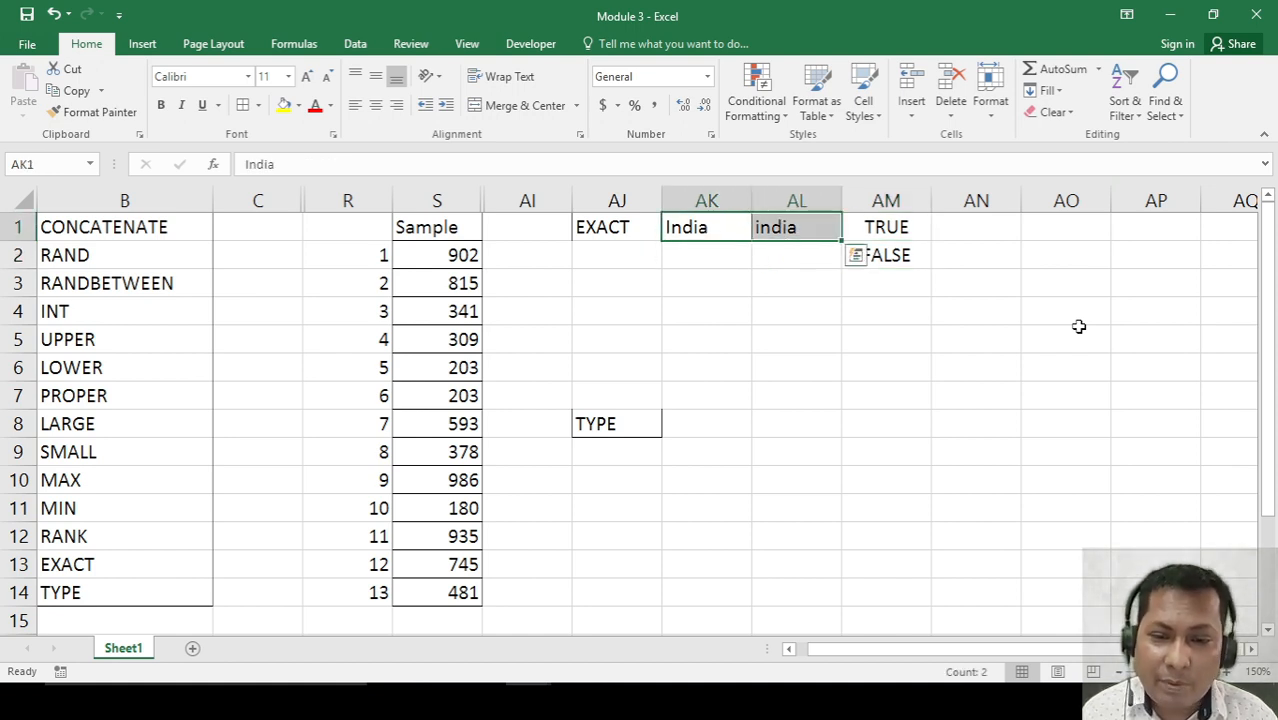
key("Down")
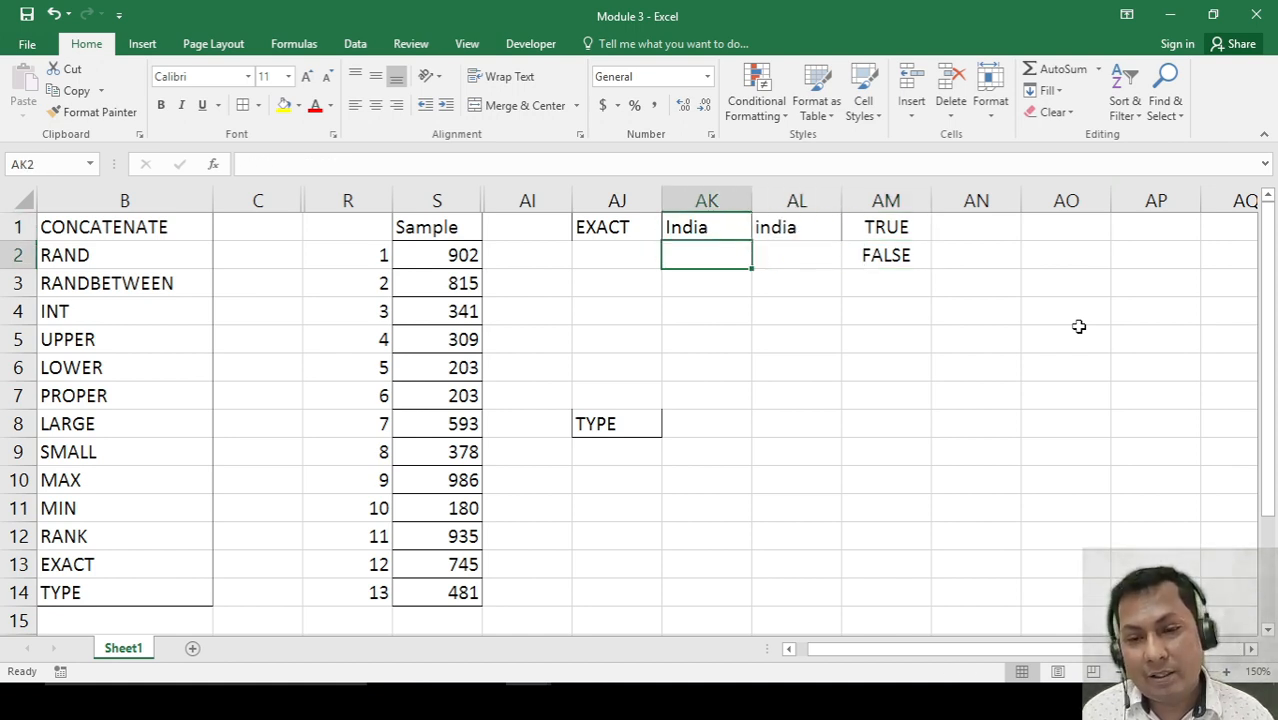
key("Down")
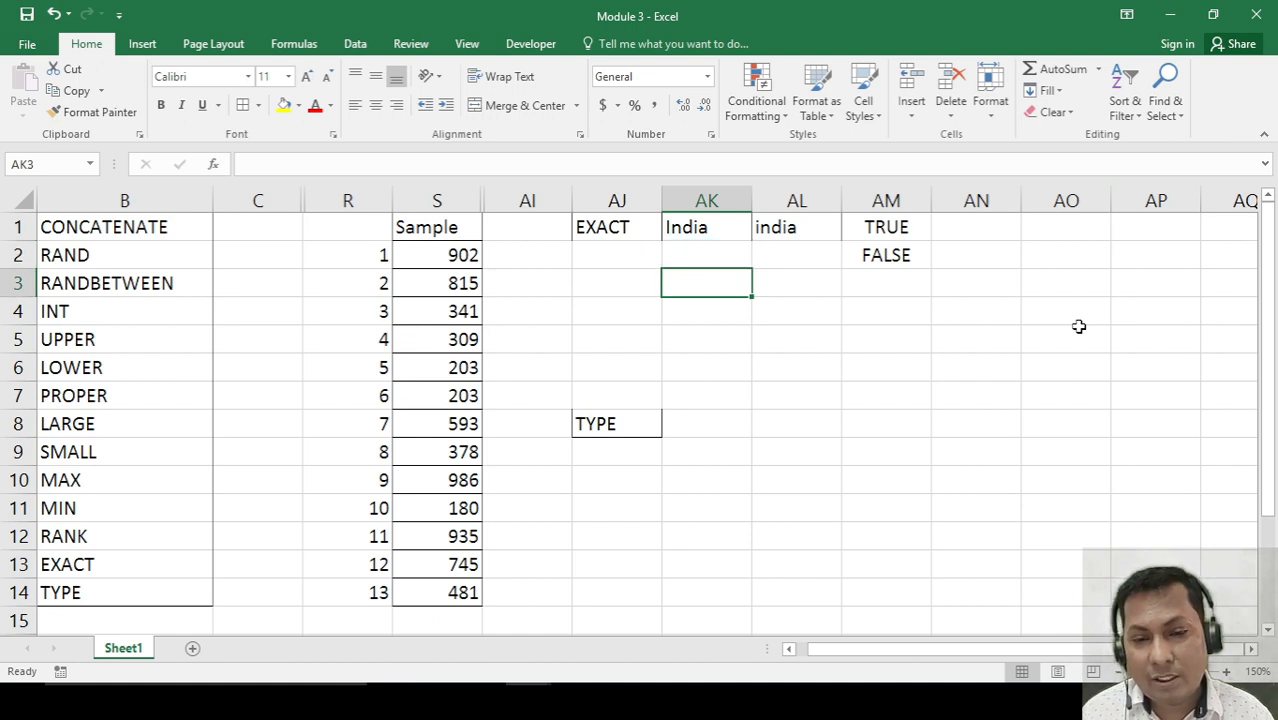
type("India")
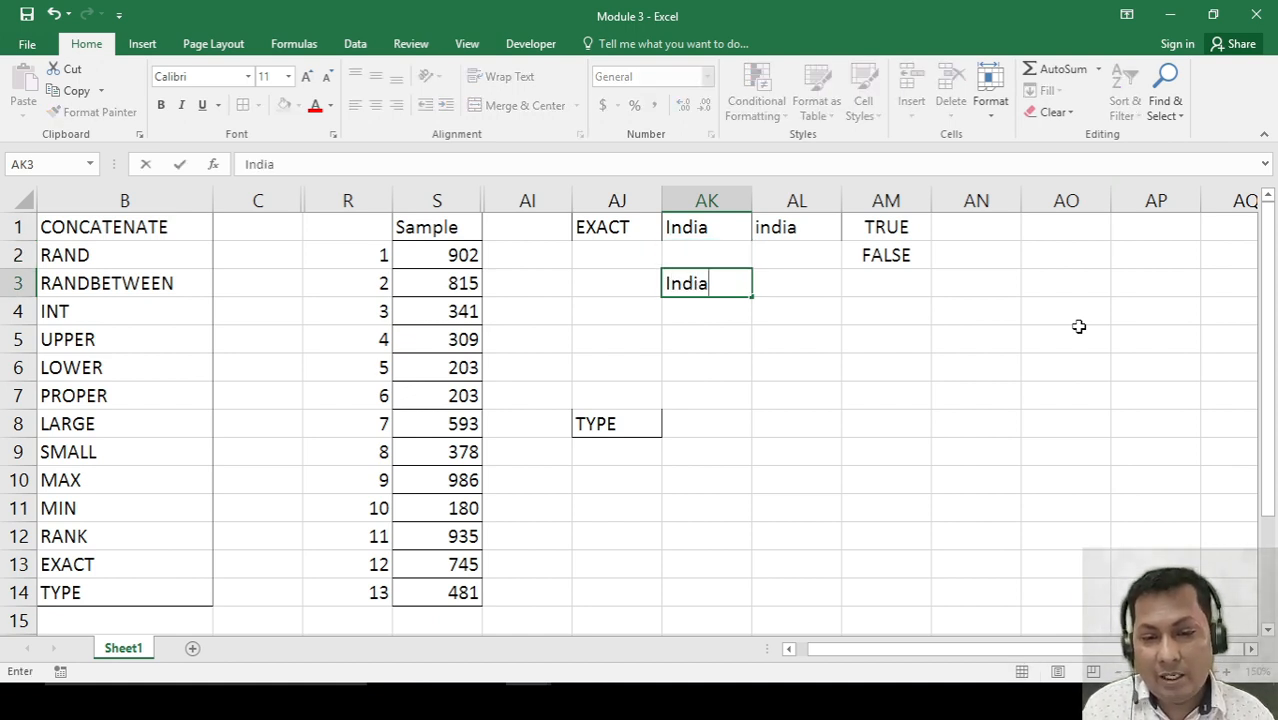
key("Right")
type("India")
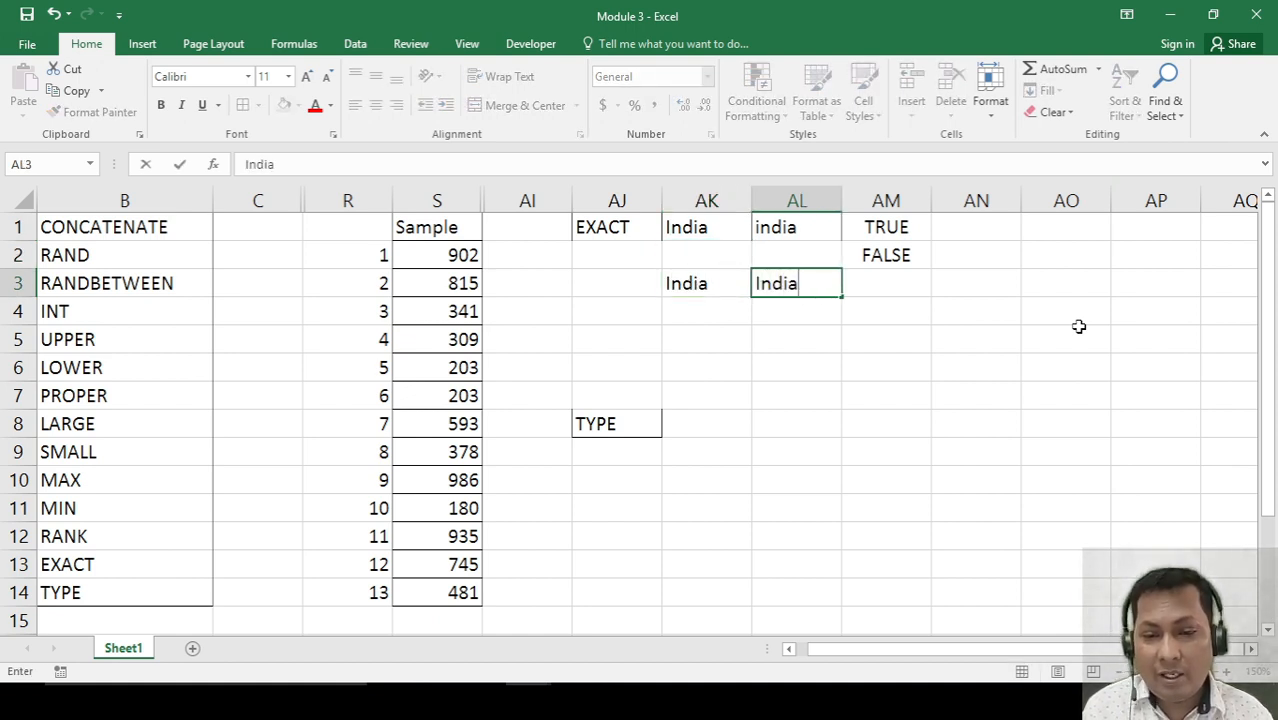
Compare the second pair in AM3 with =EXACT(AK3,AL3).
key("Right")
type("=ex")
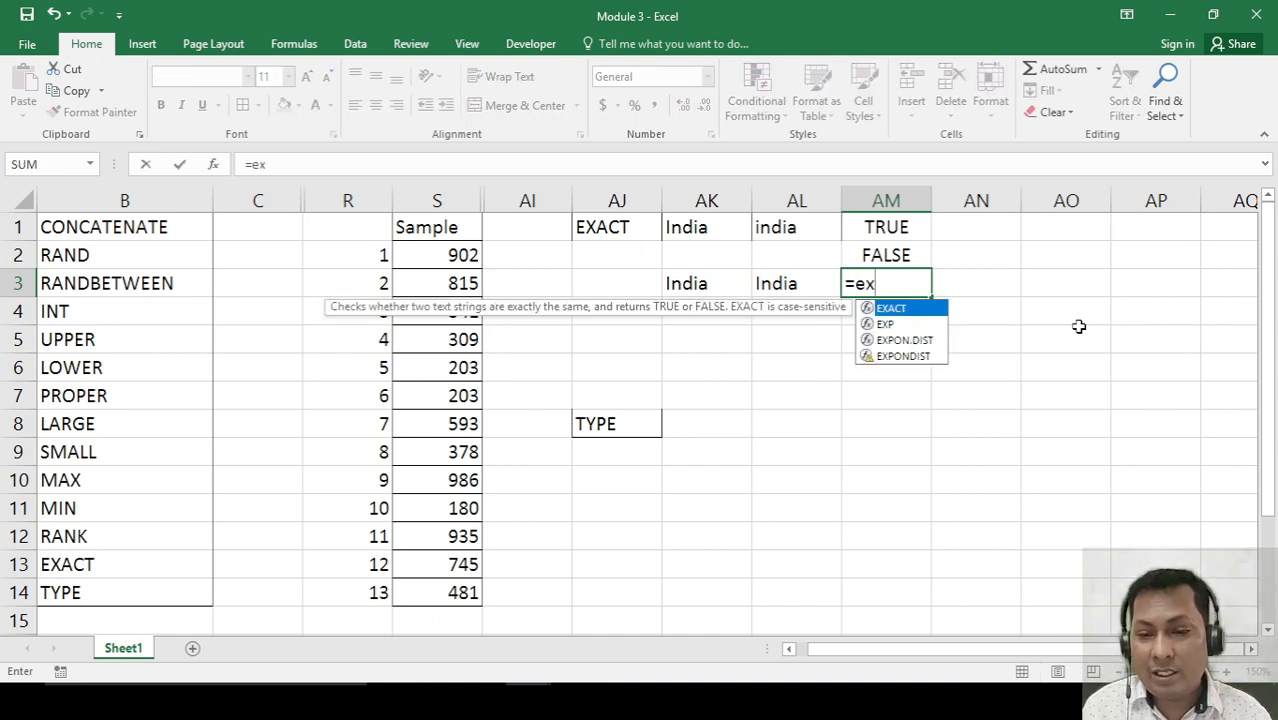
key("Tab")
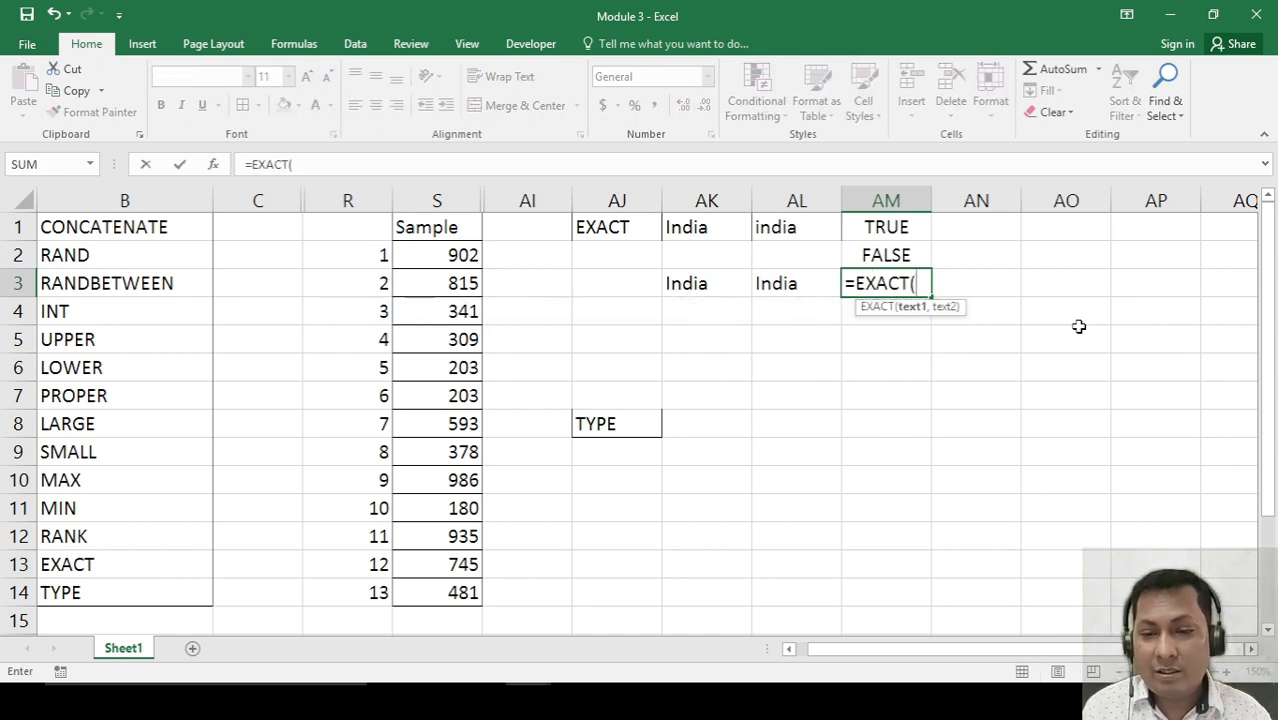
key("Left")
key("Left")
type(",")
key("Left")
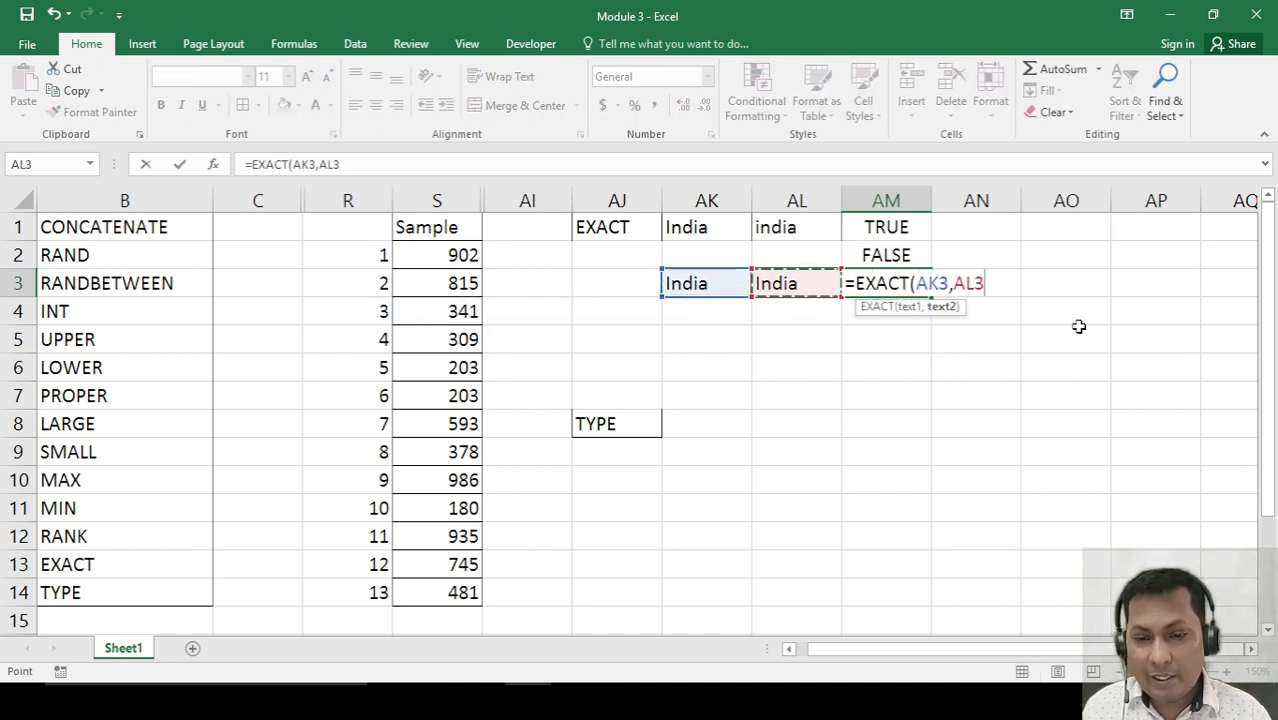
type(")")
key("Return")
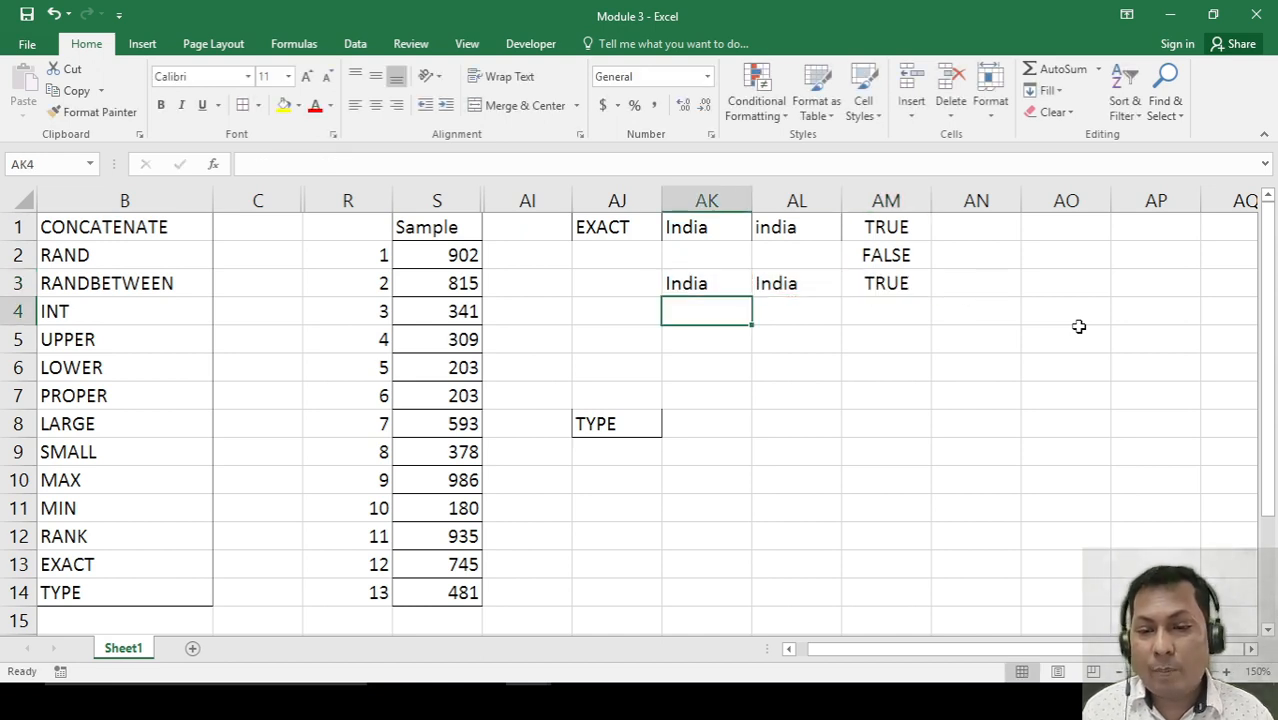
key("Up")
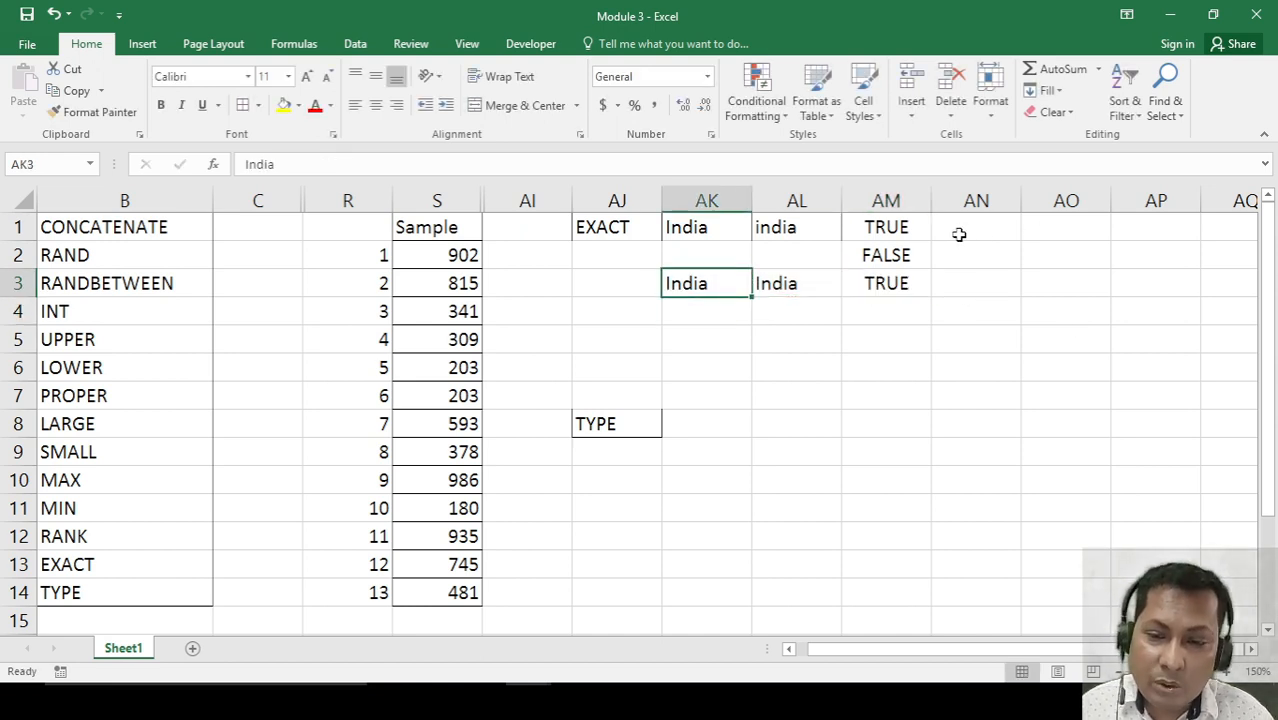
Review the EXACT example in AK1:AM3, comparing the two text pairs with their results and checking the formula in AM3.
left_click(613, 226)
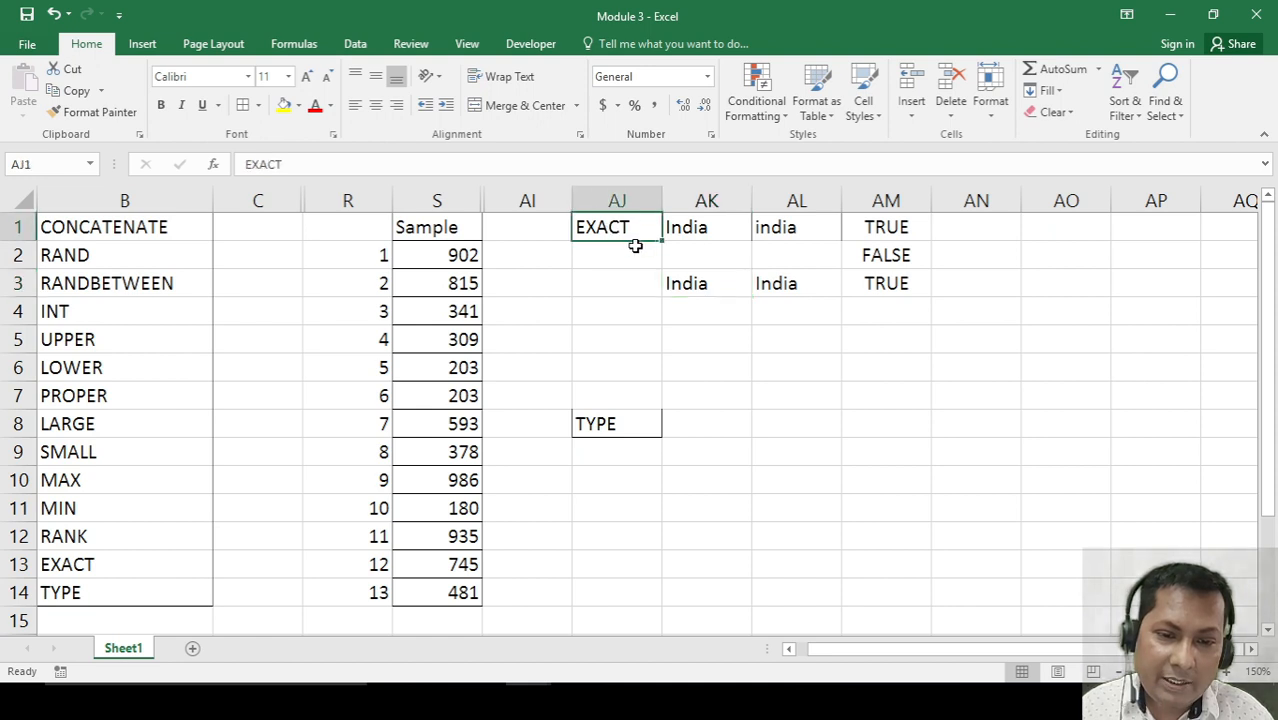
left_click_drag(695, 230, 879, 300)
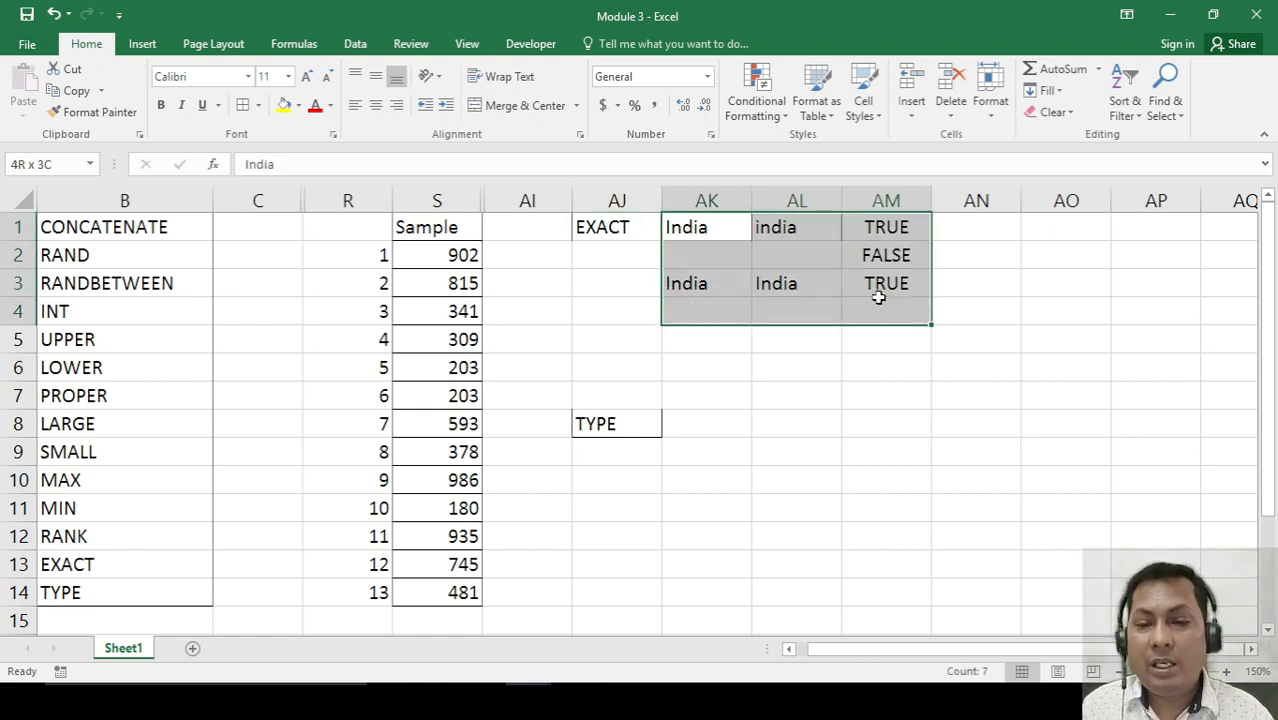
left_click(880, 393)
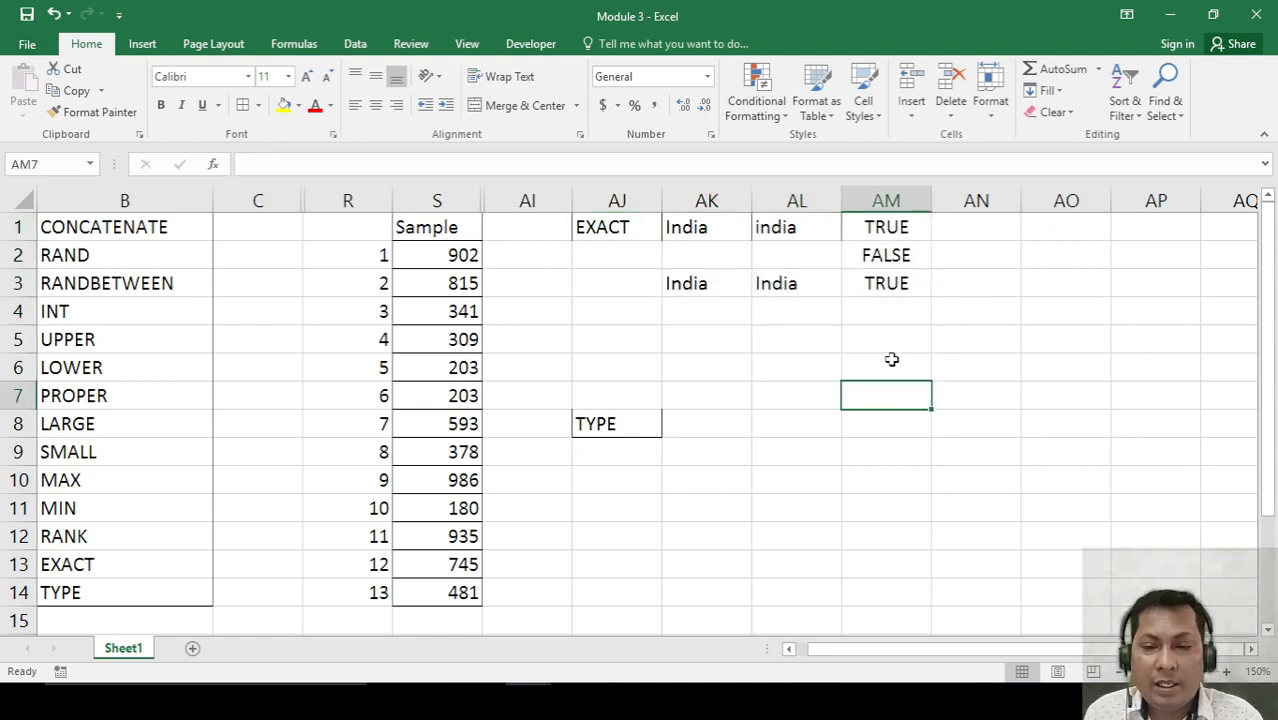
left_click(613, 232)
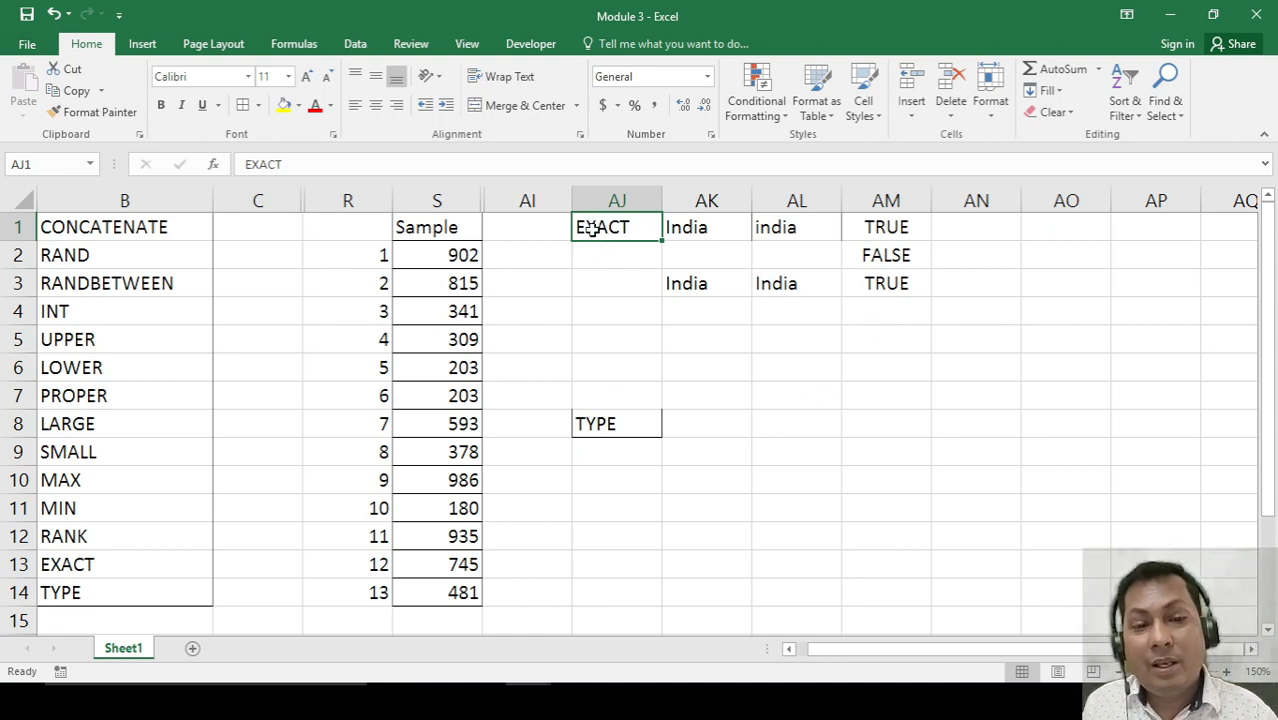
left_click(770, 318)
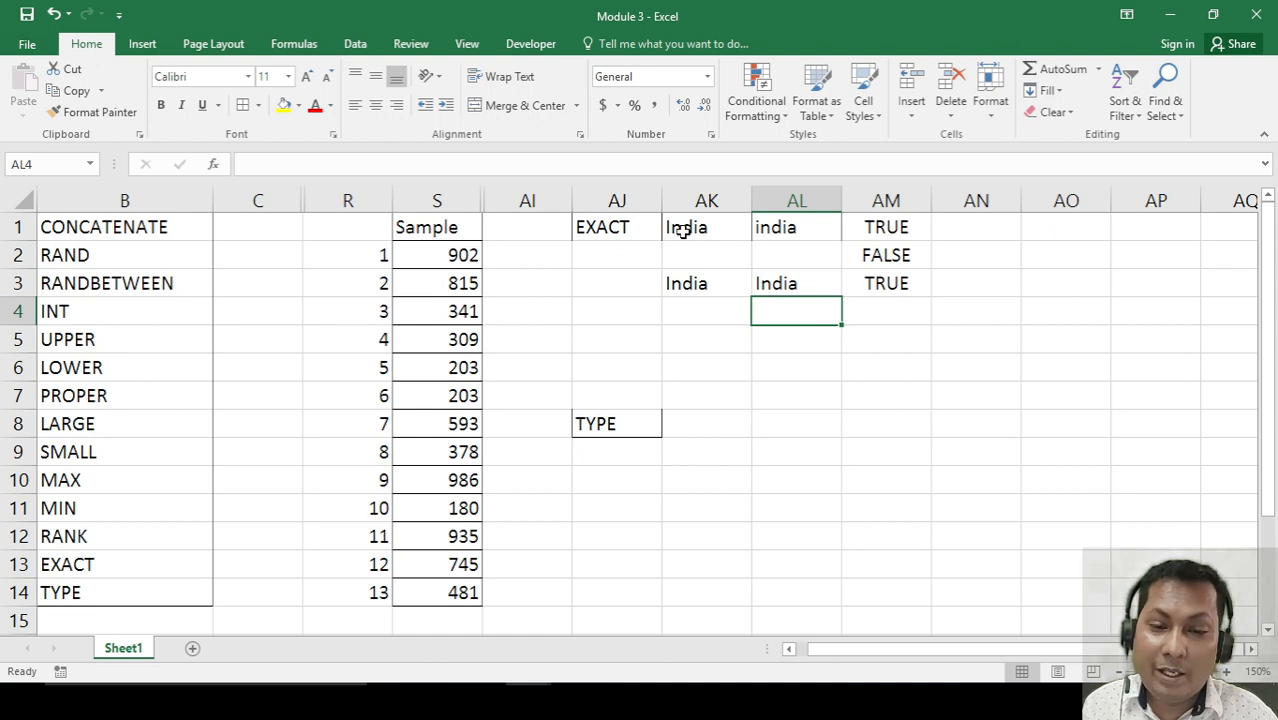
left_click_drag(684, 227, 847, 297)
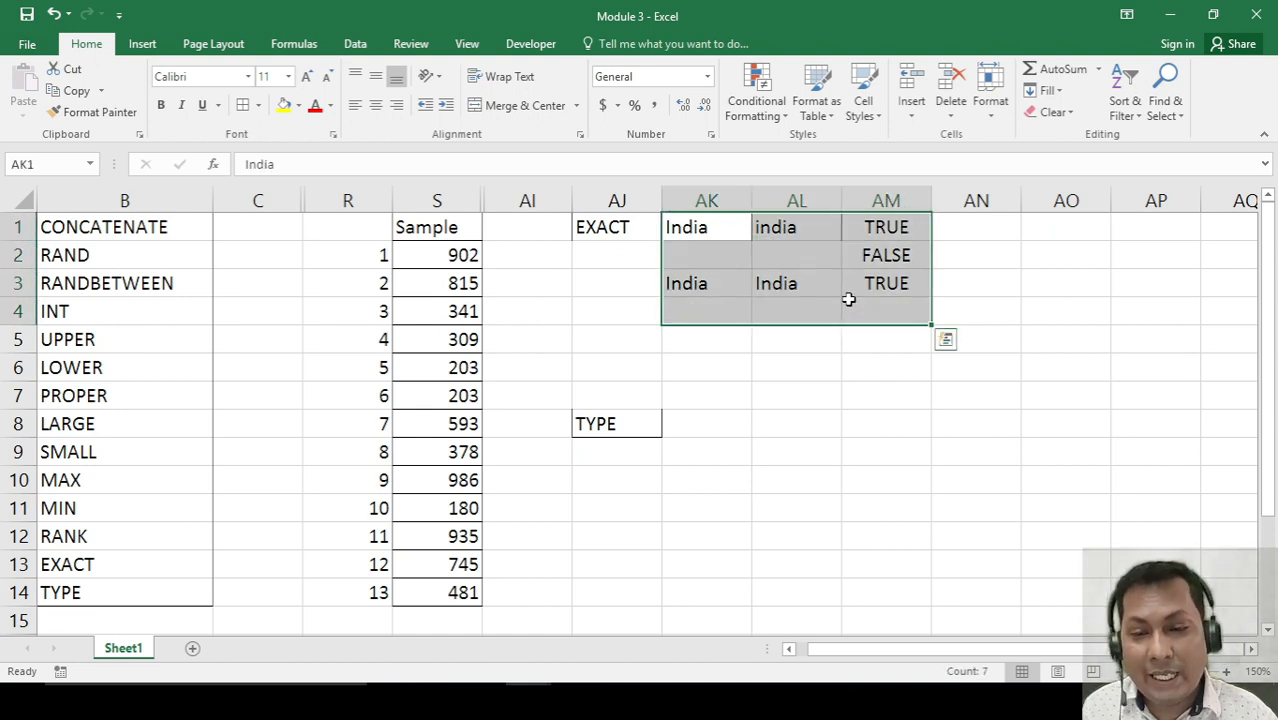
left_click(850, 338)
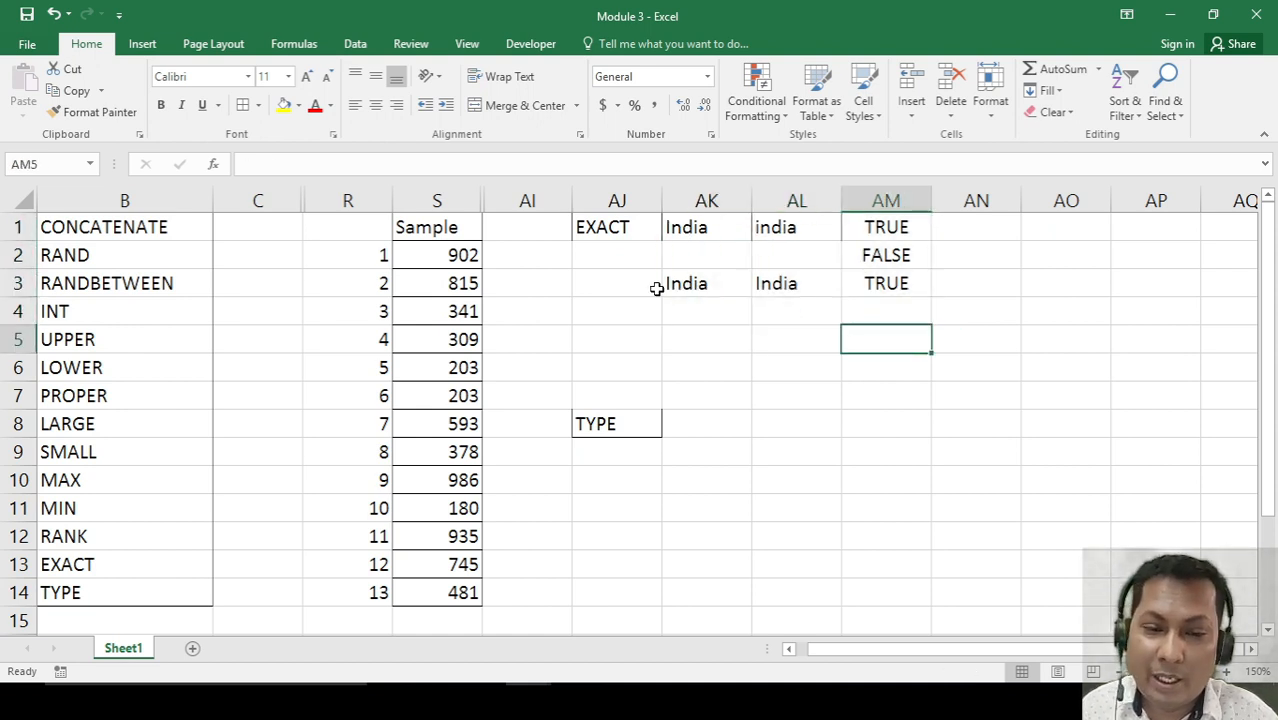
left_click(690, 230)
left_click(772, 290)
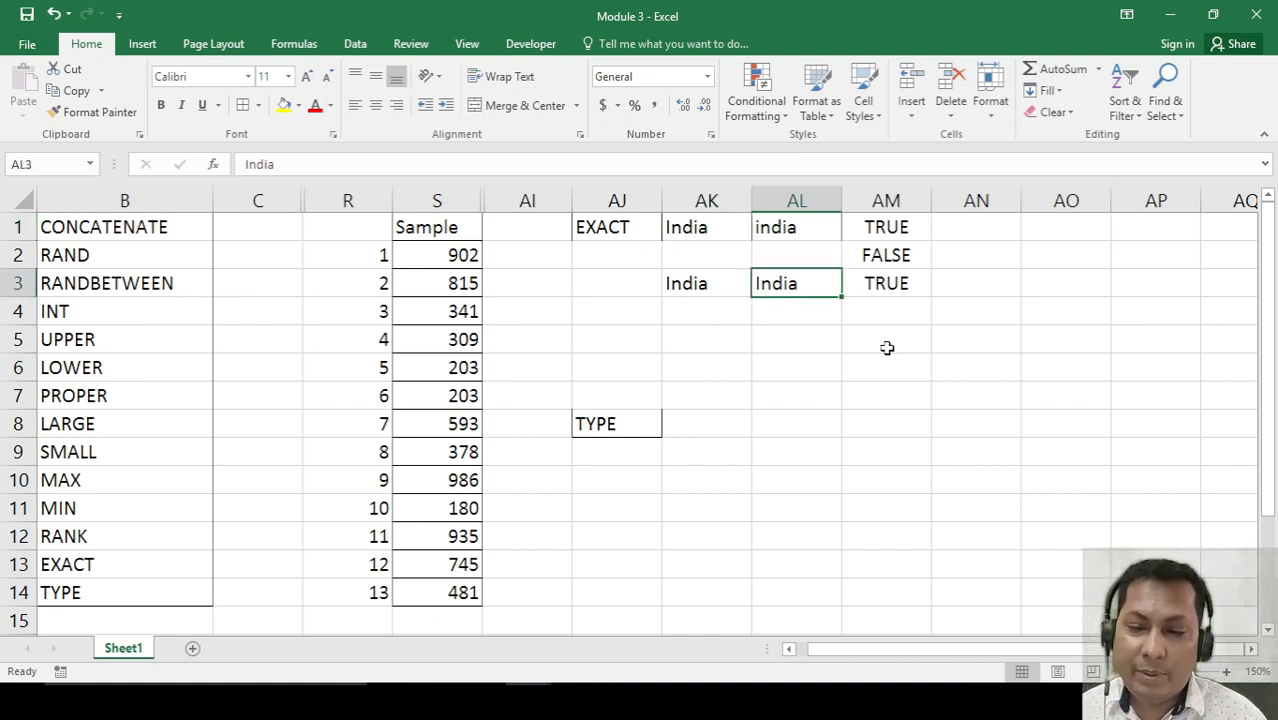
left_click(882, 288)
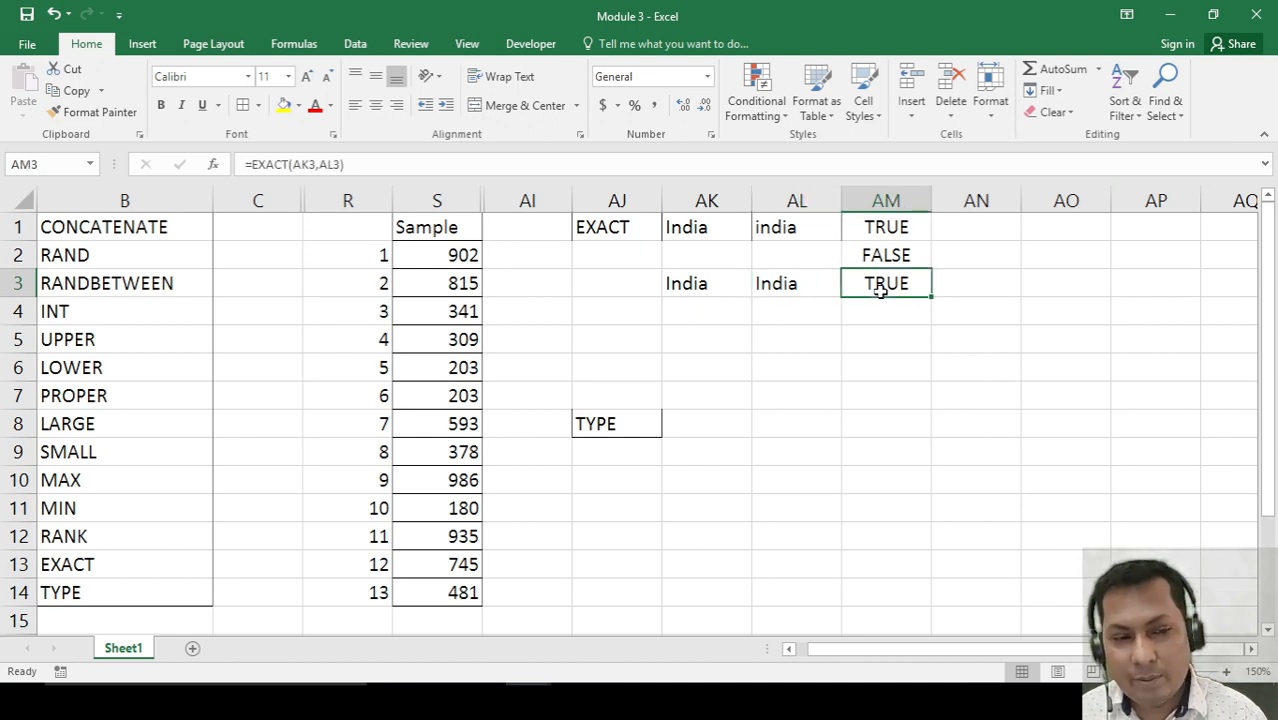
left_click(790, 453)
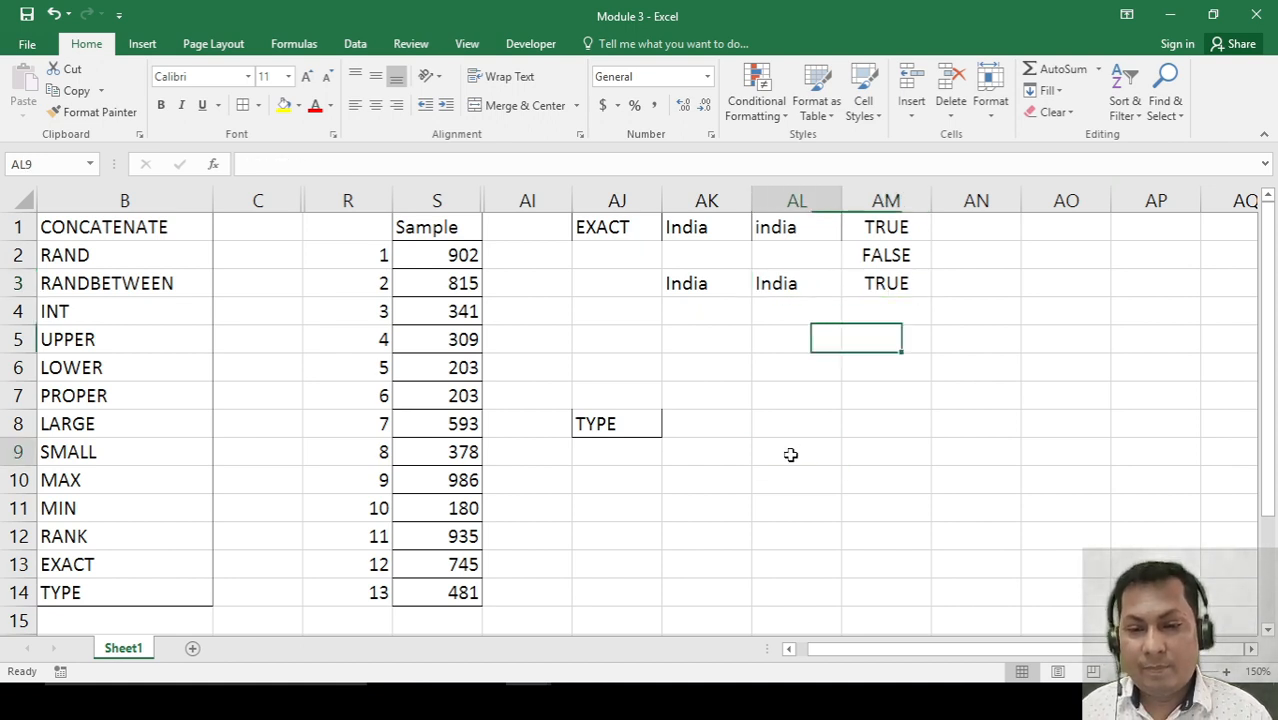
left_click(642, 446)
left_click(707, 460)
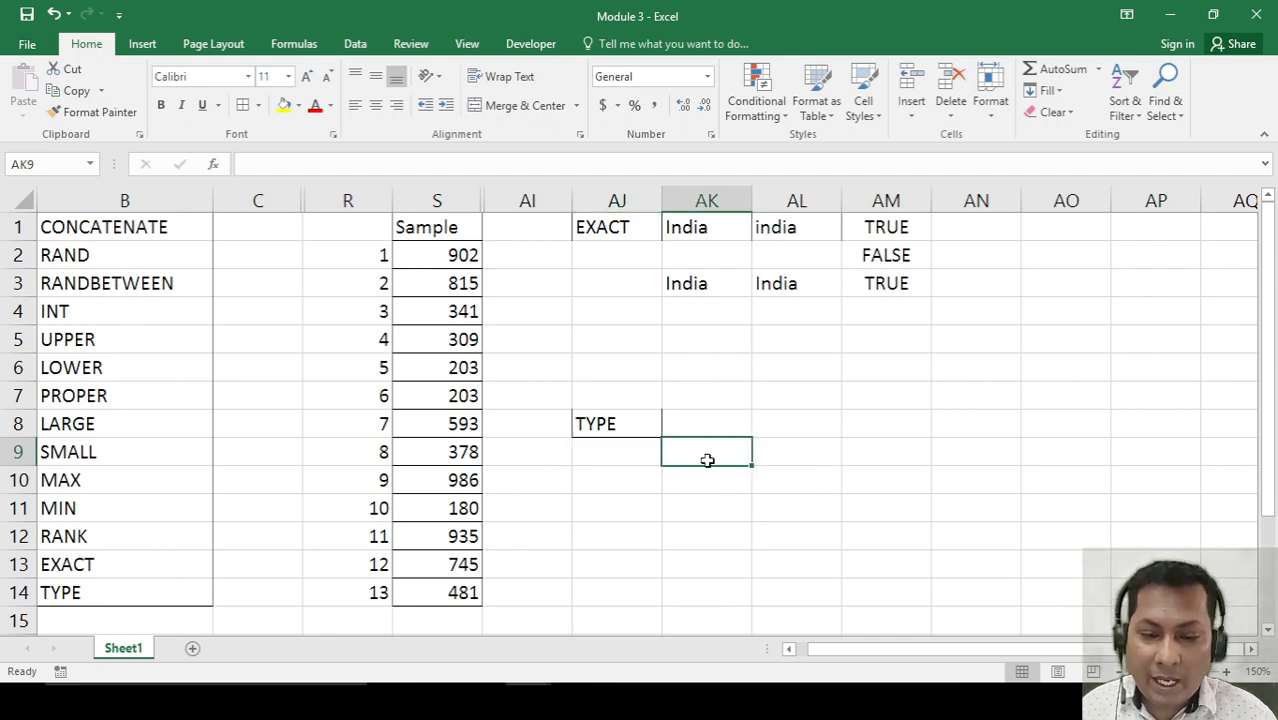
scroll(707, 460, "down", 4)
scroll(707, 460, "up", 4)
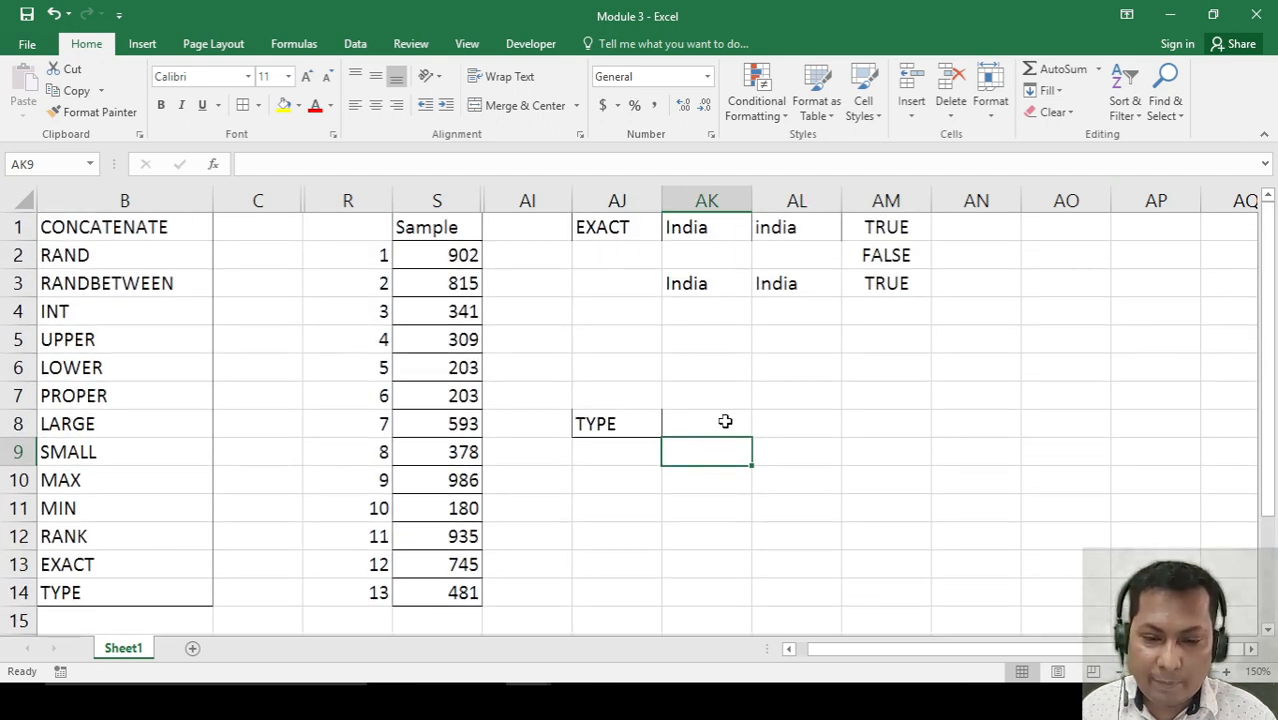
Copy the sample values from S2:S14 into AK8:AK20 beside the TYPE label.
left_click(725, 421)
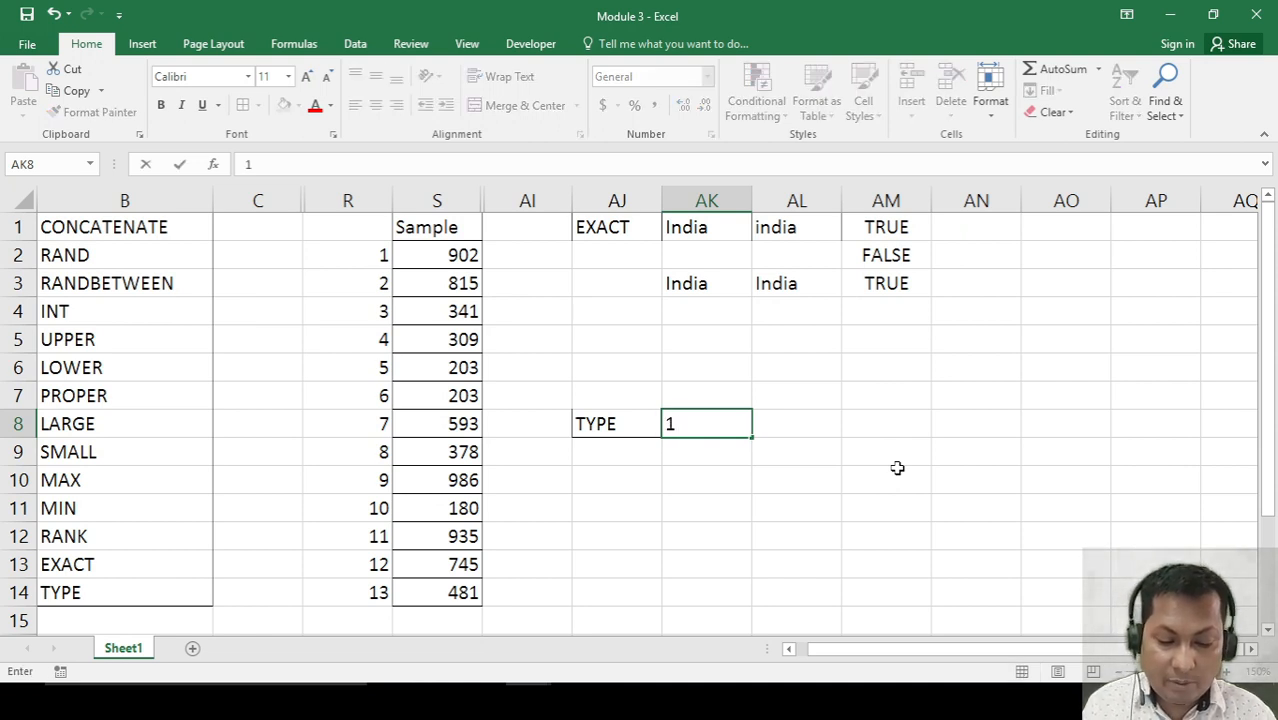
key("Escape")
key("Left")
key("Left")
key("Left")
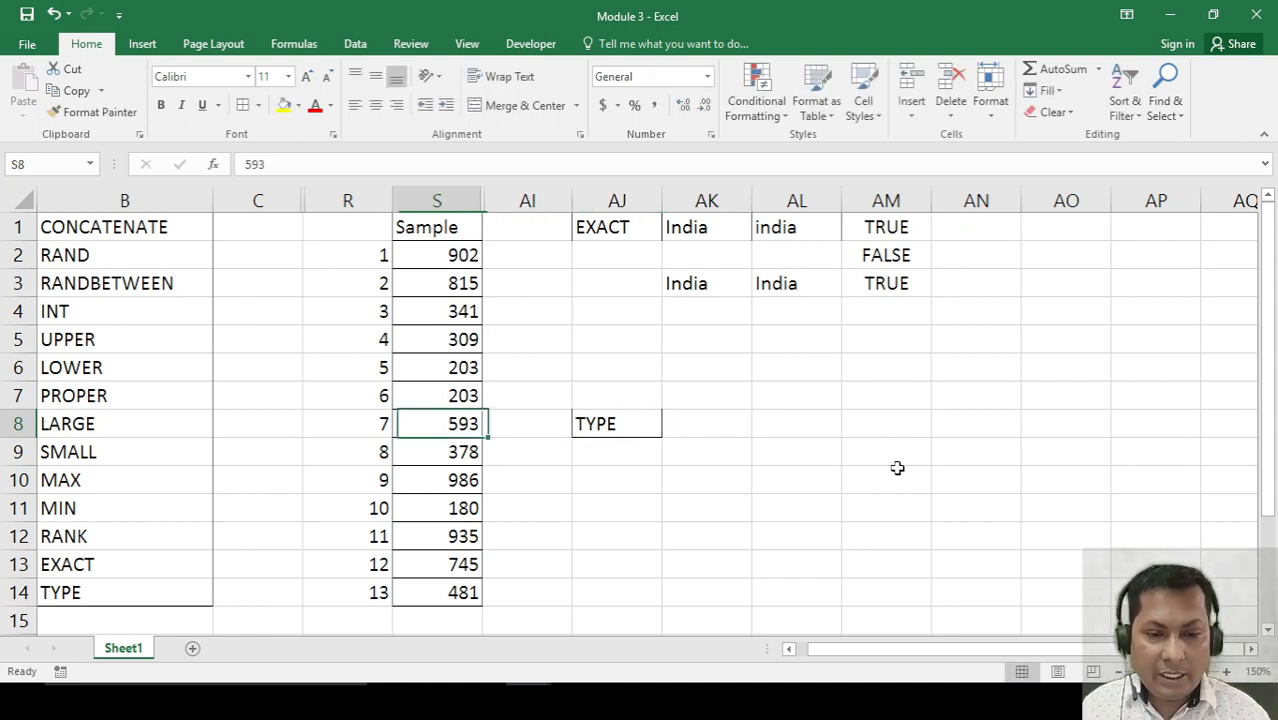
key("ctrl+Up")
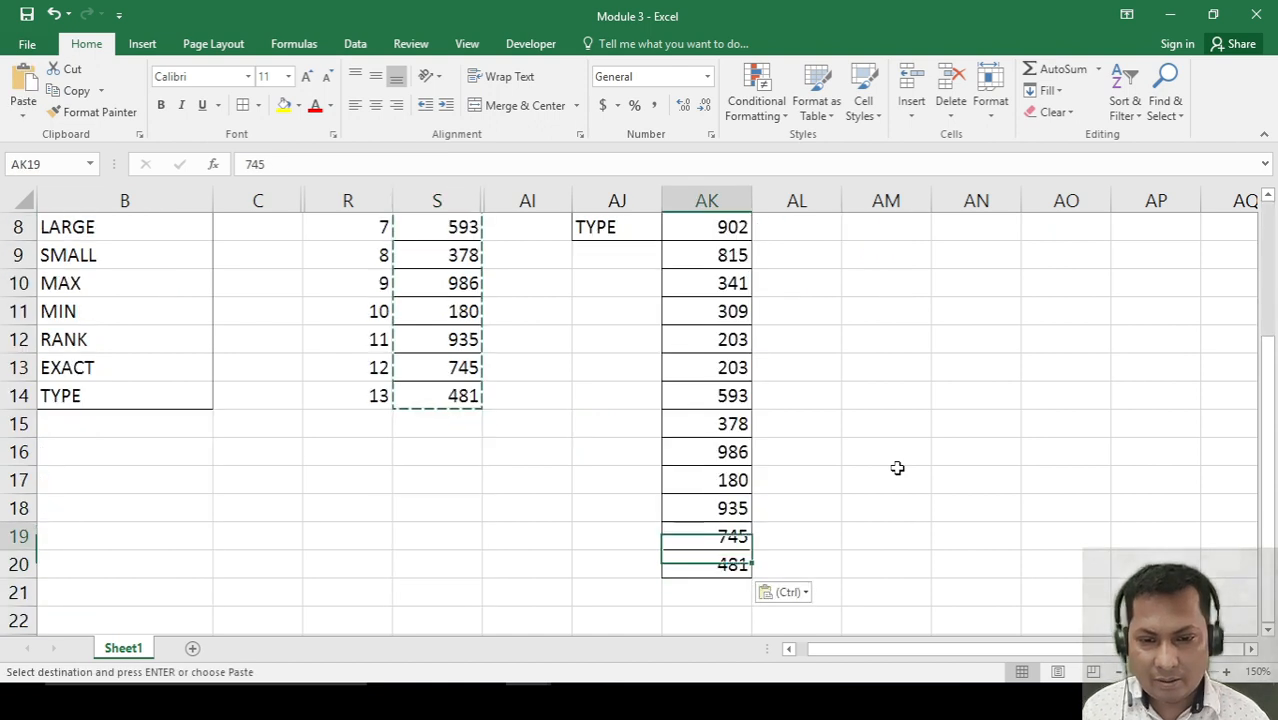
Turn the number 341 in AK10 into text by putting an apostrophe in front of it.
key("Up")
key("Up")
key("Up")
key("Up")
key("Up")
key("Up")
key("Up")
key("Up")
key("Up")
key("Up")
key("Up")
key("Up")
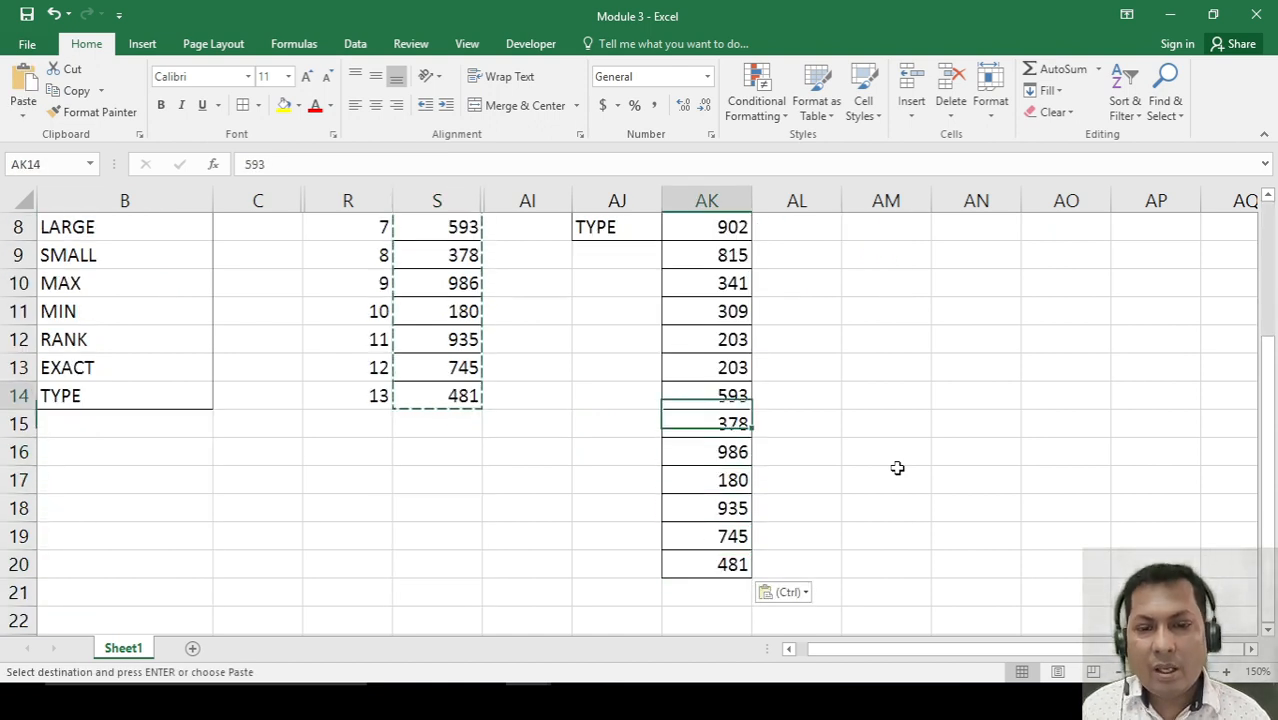
key("Down")
key("Down")
key("Down")
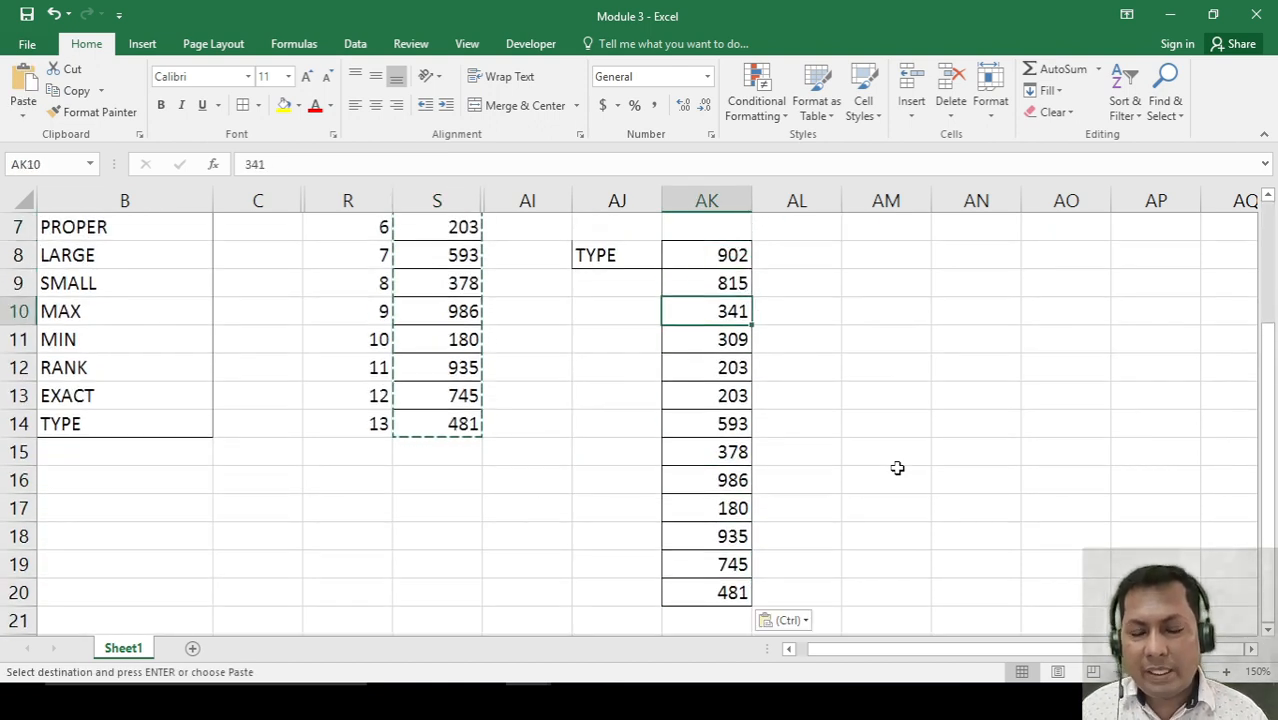
key("Right")
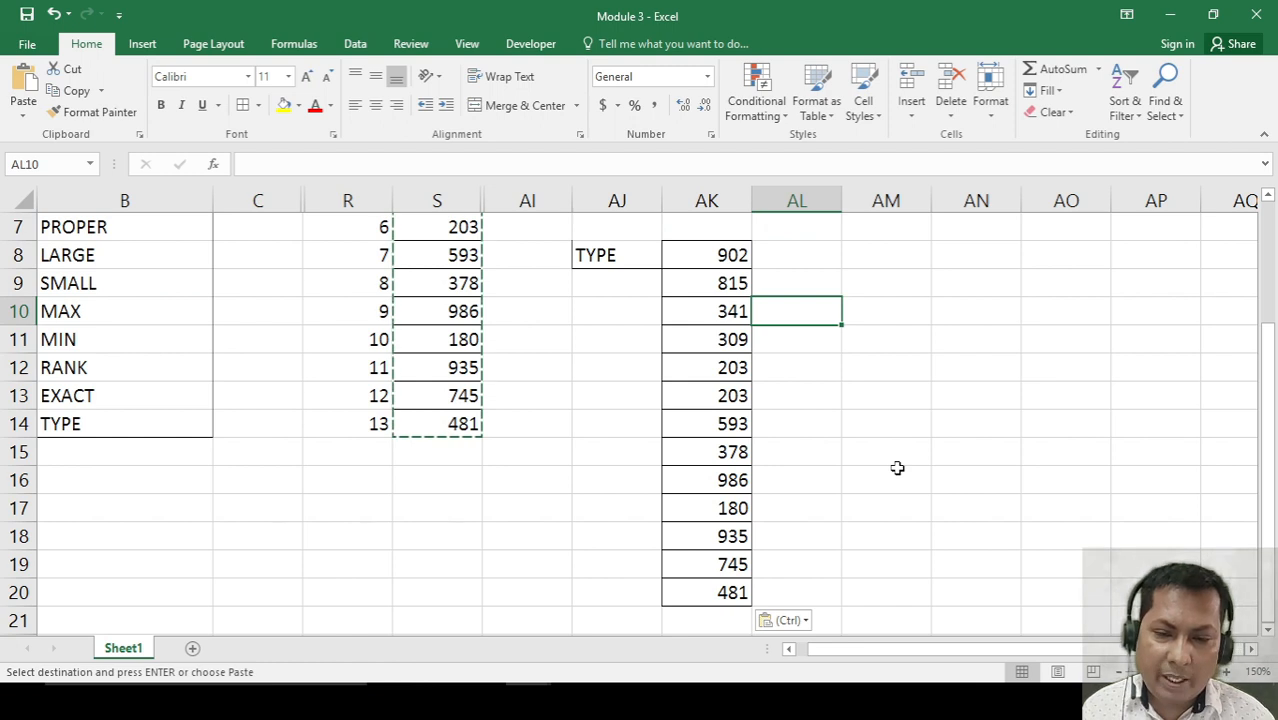
key("Left")
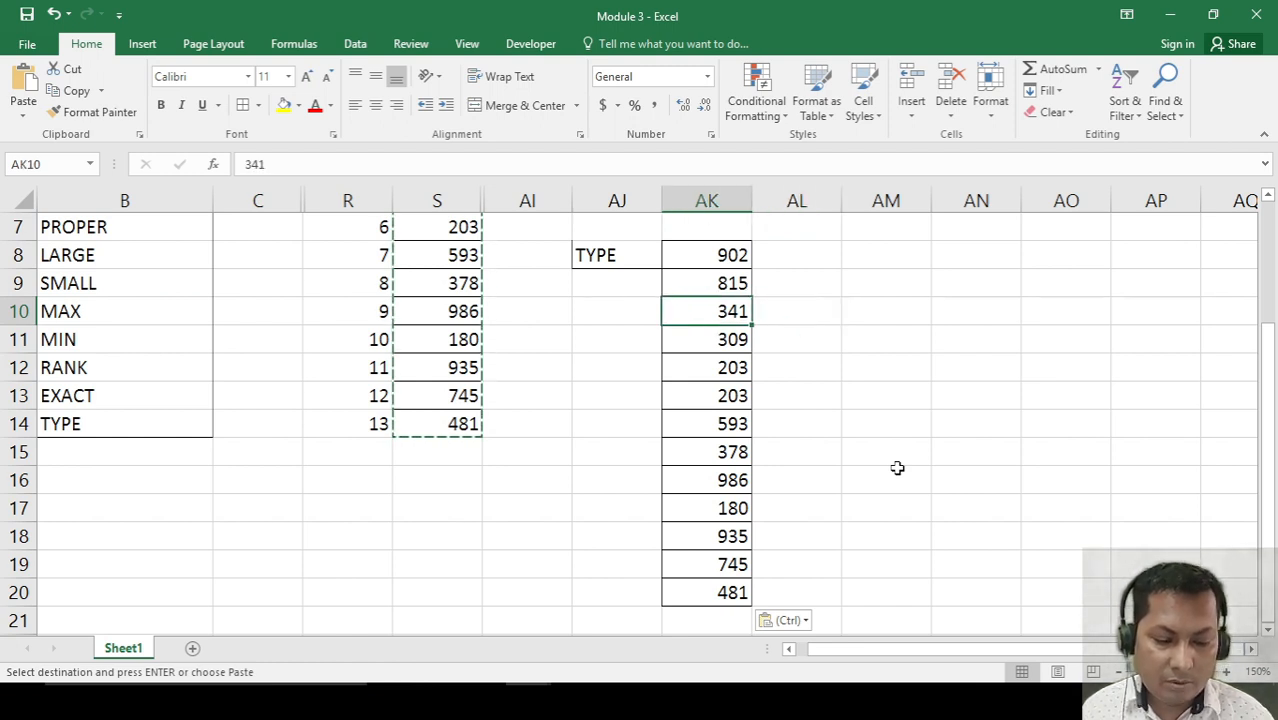
key("F2")
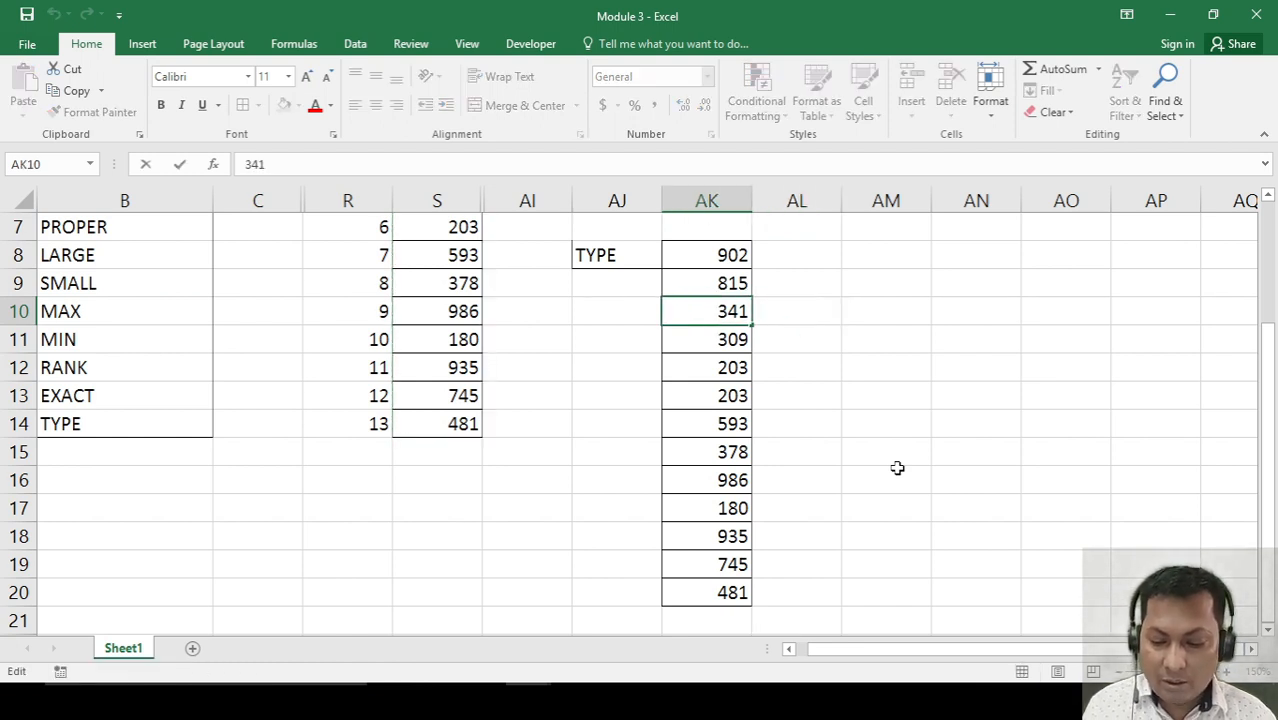
key("Home")
type("'")
key("Return")
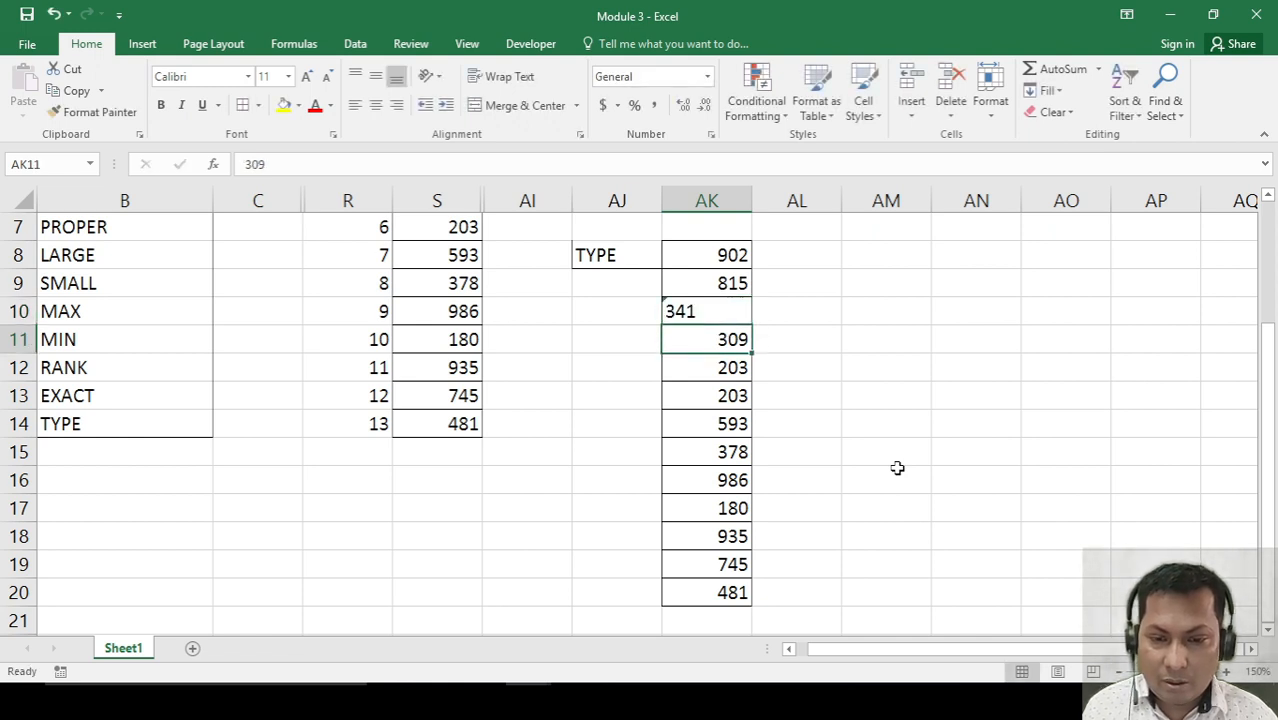
Turn the number 593 in AK14 into text with a leading apostrophe.
key("Down")
key("Down")
key("Down")
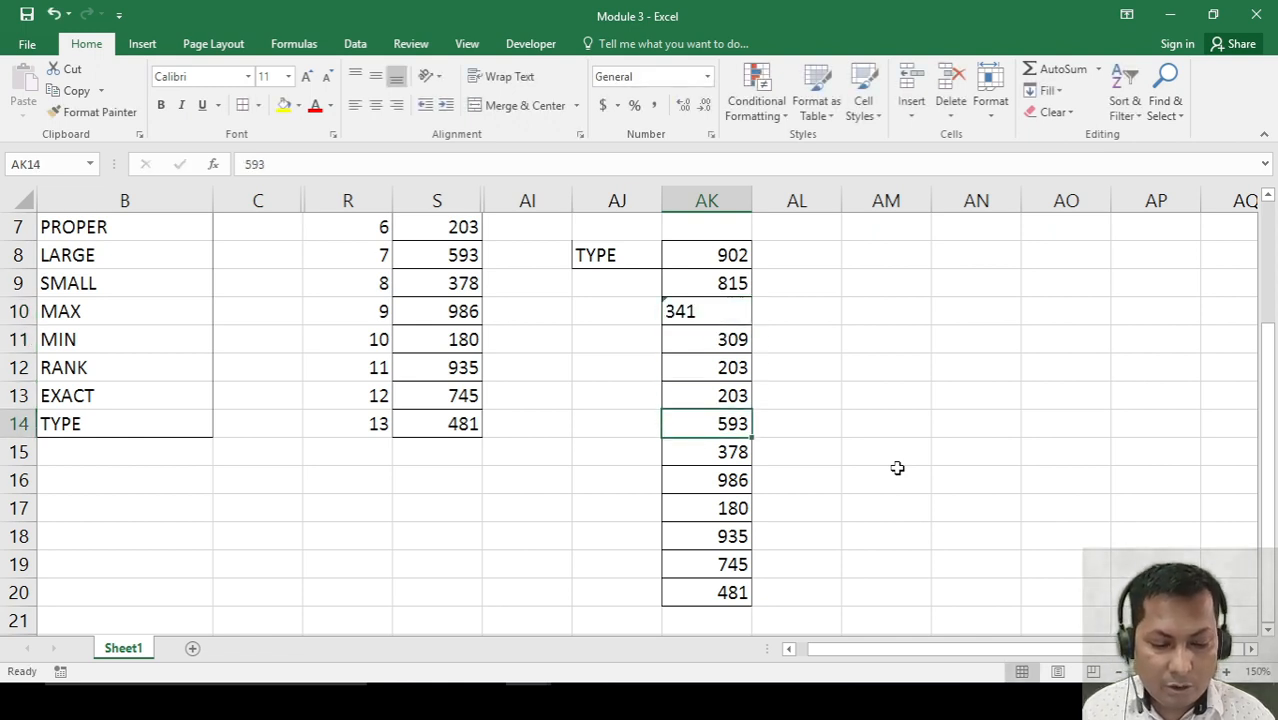
key("F2")
key("Home")
type("'")
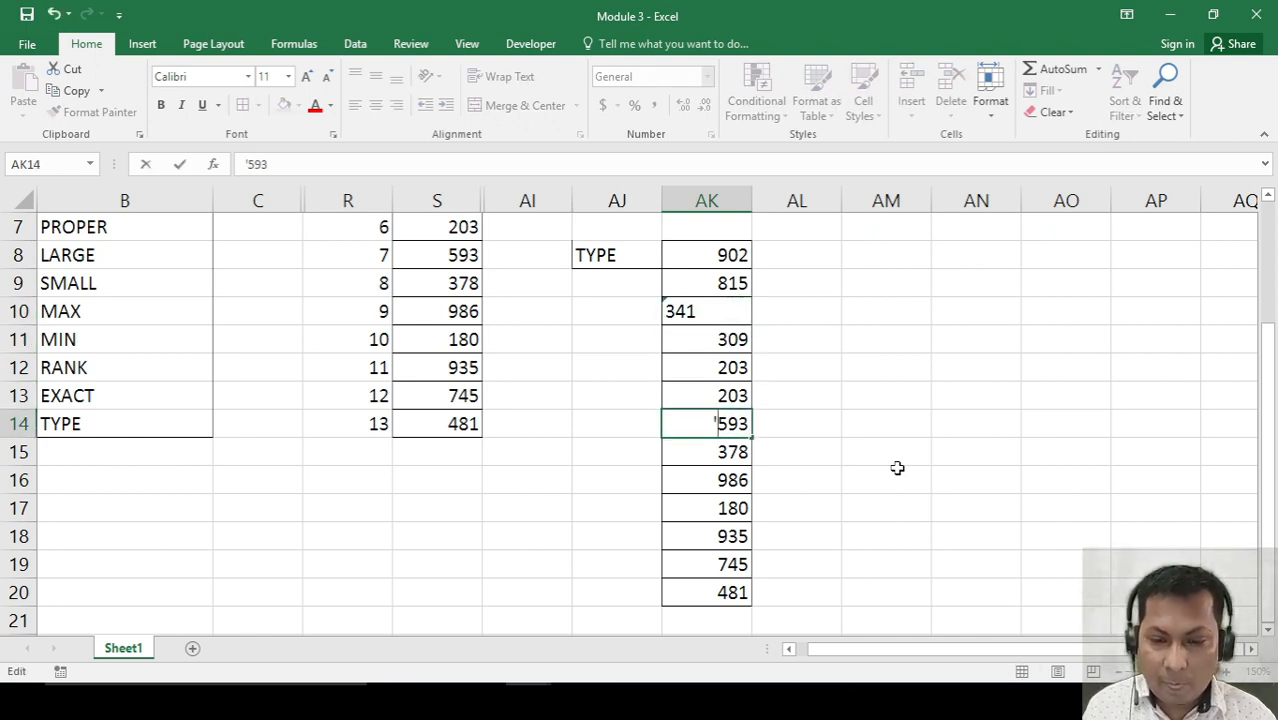
key("Return")
Store the 180 in AK17 as text by adding a leading apostrophe.
key("Down")
key("Down")
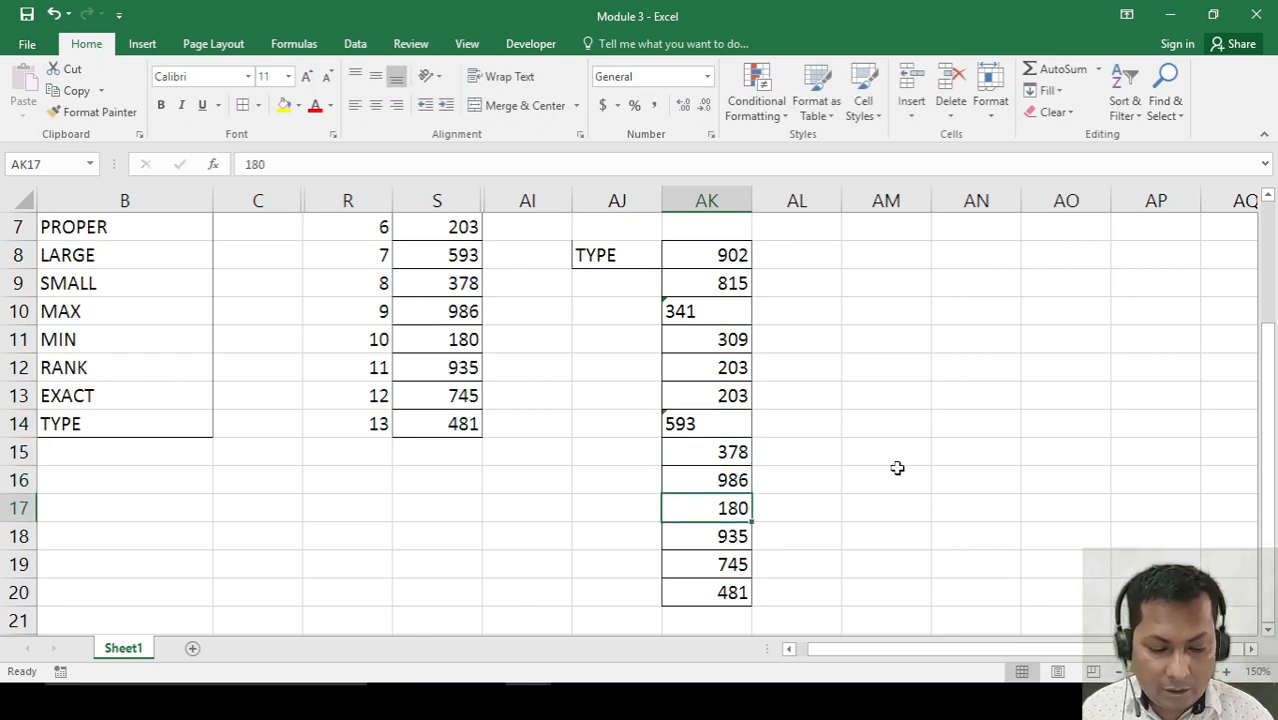
key("Left")
key("Left")
key("Right")
key("Right")
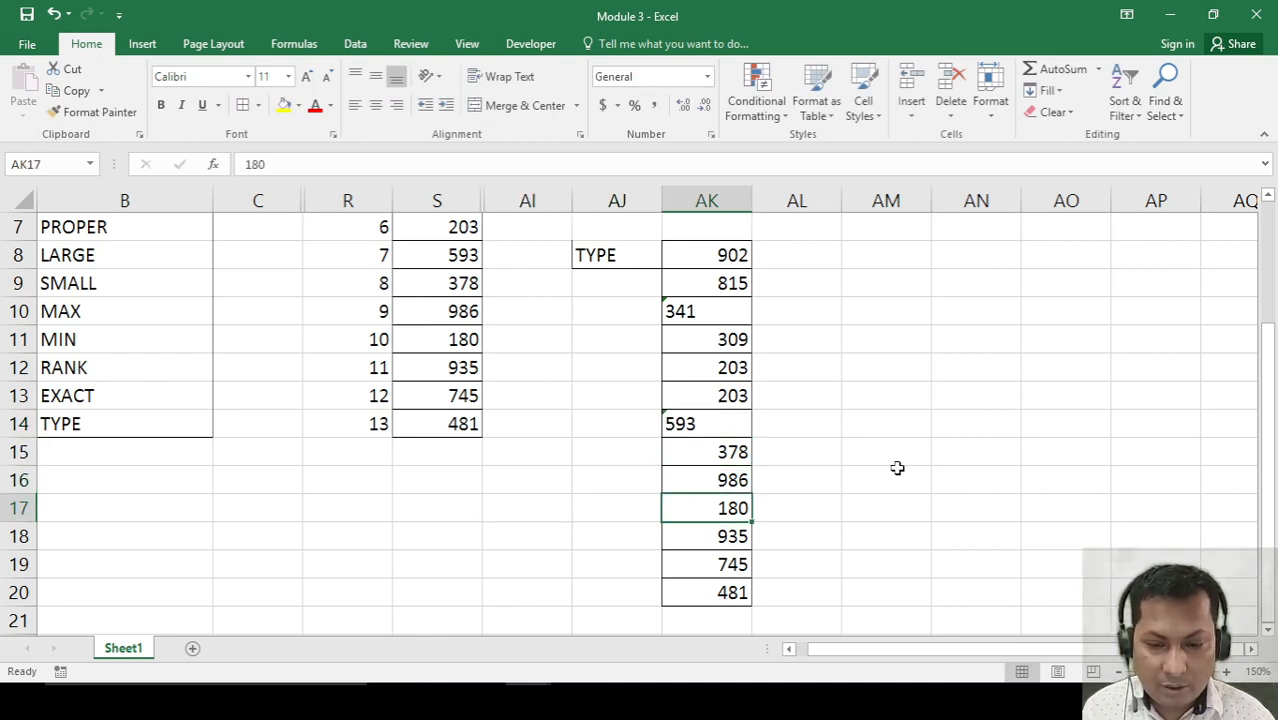
key("F2")
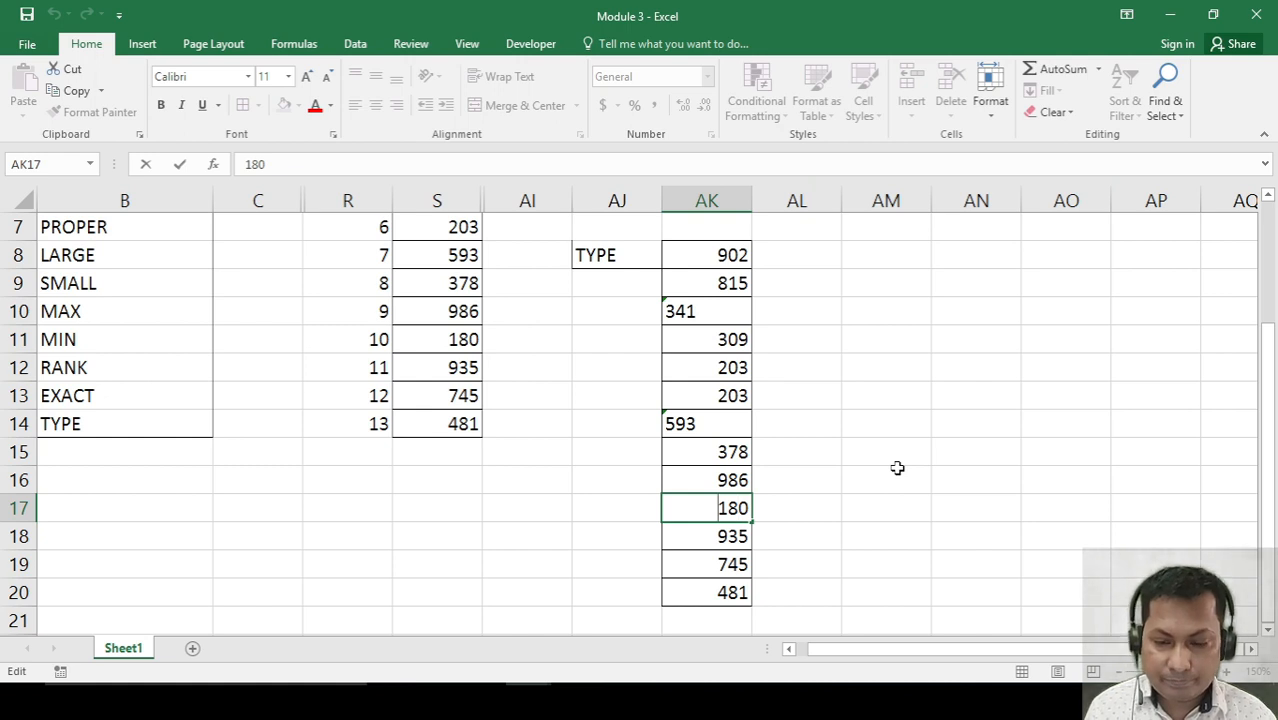
key("Home")
type("'")
key("Return")
Ignore the Number Stored as Text error for the range AK10:AK17.
key("Up")
key("Up")
key("Up")
key("Up")
key("Up")
key("Up")
key("Up")
key("Up")
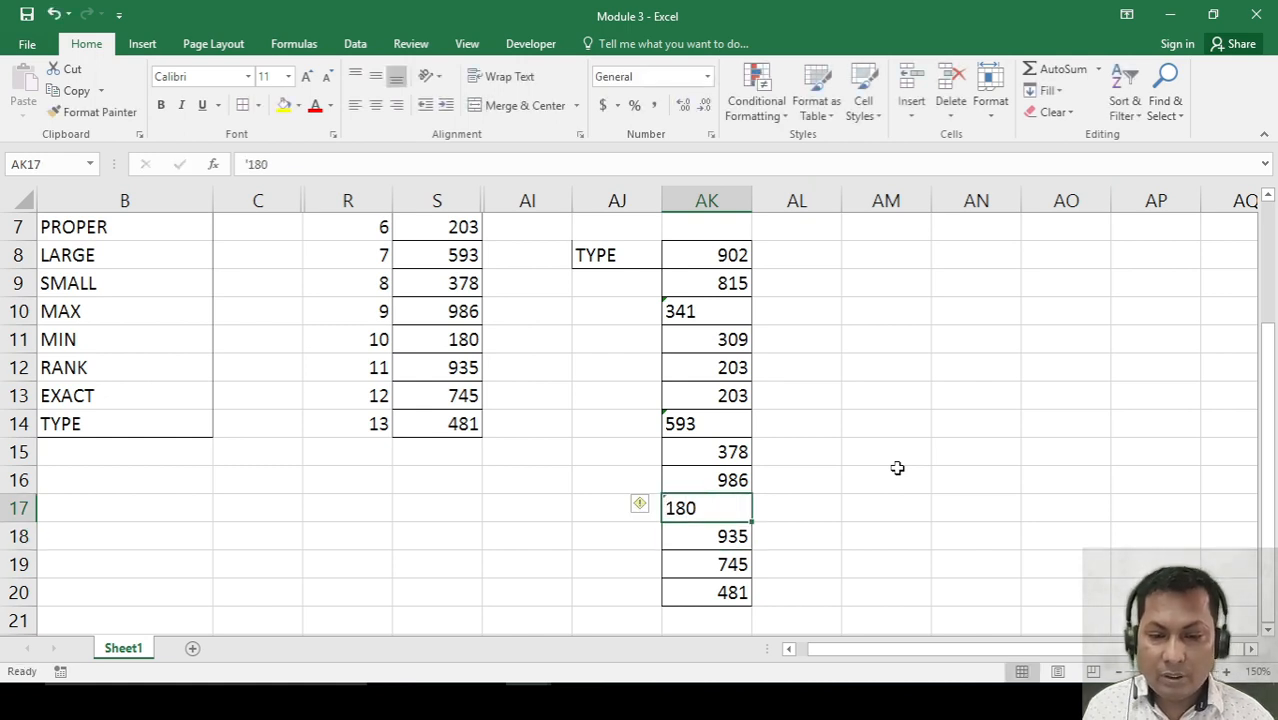
key("shift+Down")
key("shift+Down")
key("shift+Down")
key("shift+Down")
key("shift+Down")
key("shift+Down")
key("shift+Down")
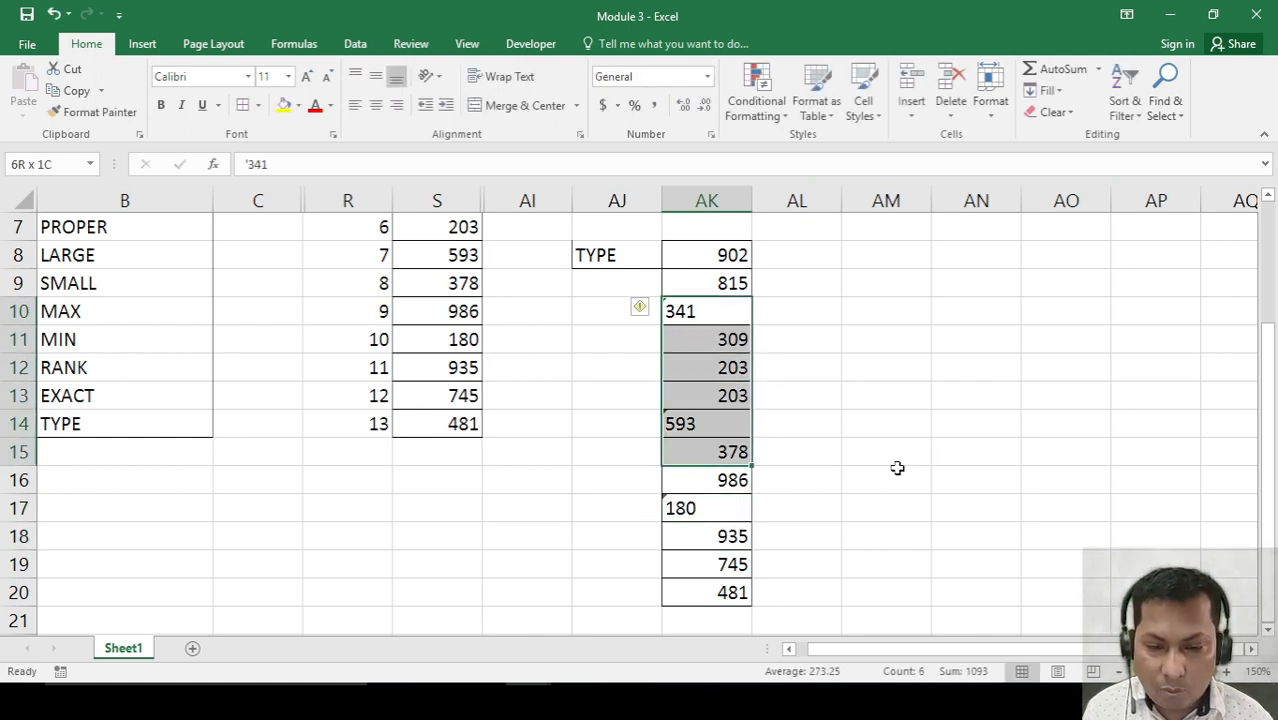
left_click(640, 308)
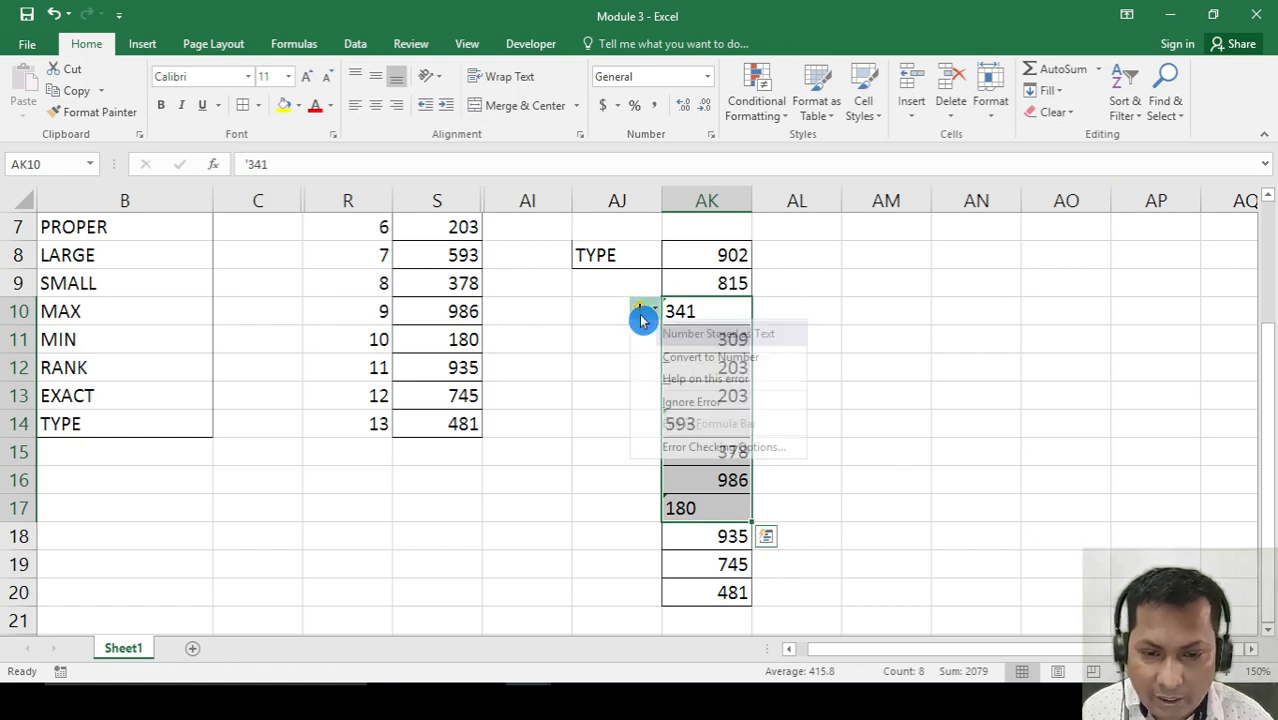
left_click(690, 402)
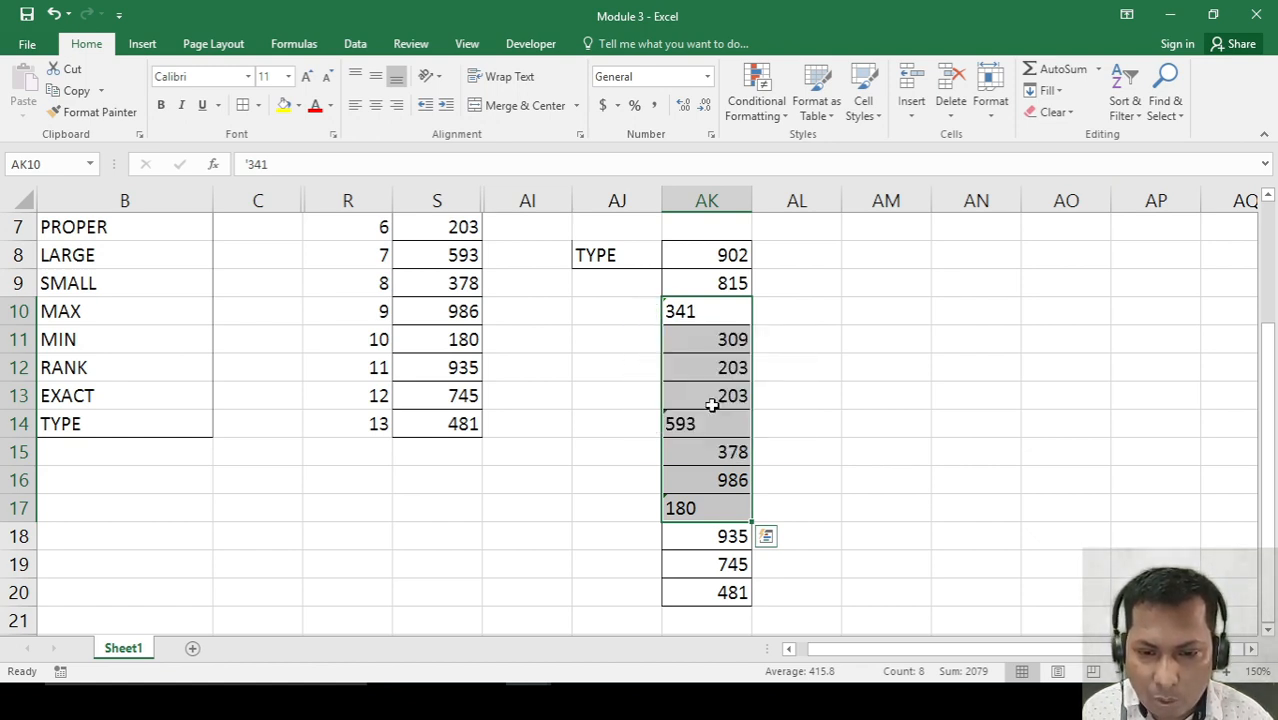
Right-align AK10:AK17 so the text entries look like the numbers in the list.
left_click(397, 106)
left_click(881, 290)
left_click_drag(726, 256, 733, 592)
left_click(973, 423)
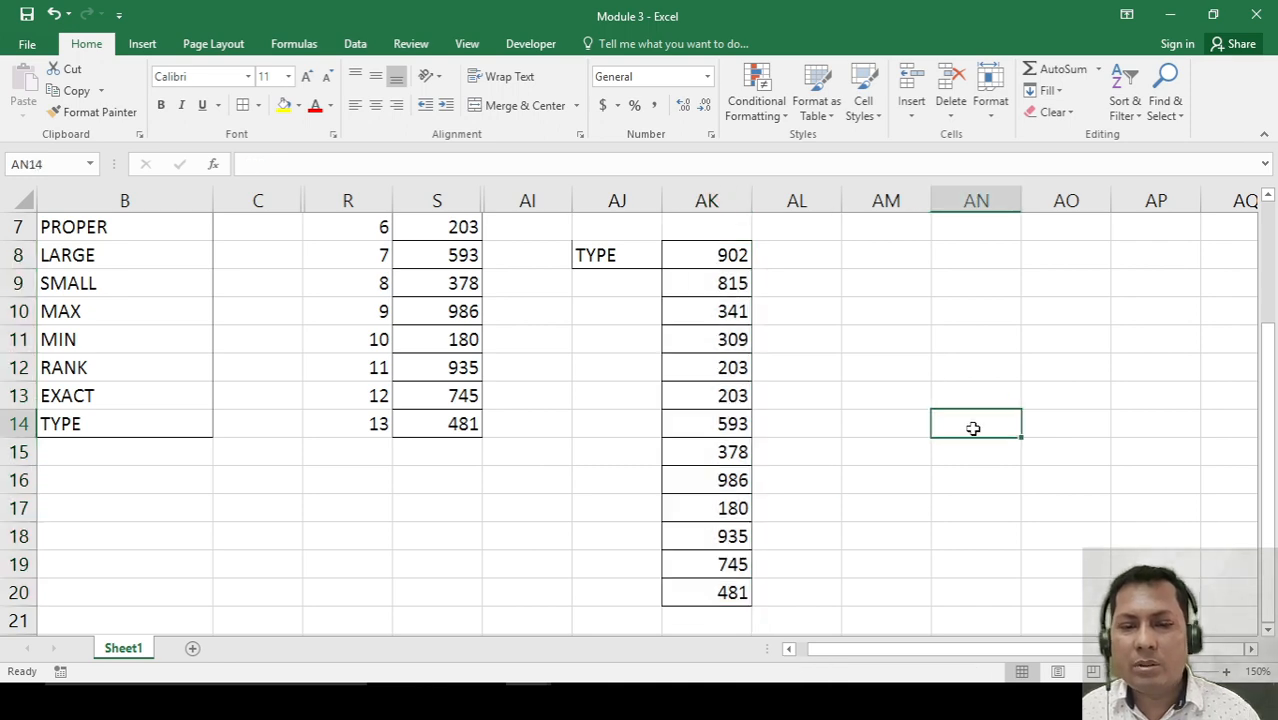
scroll(887, 386, "up", 2)
scroll(887, 387, "down", 2)
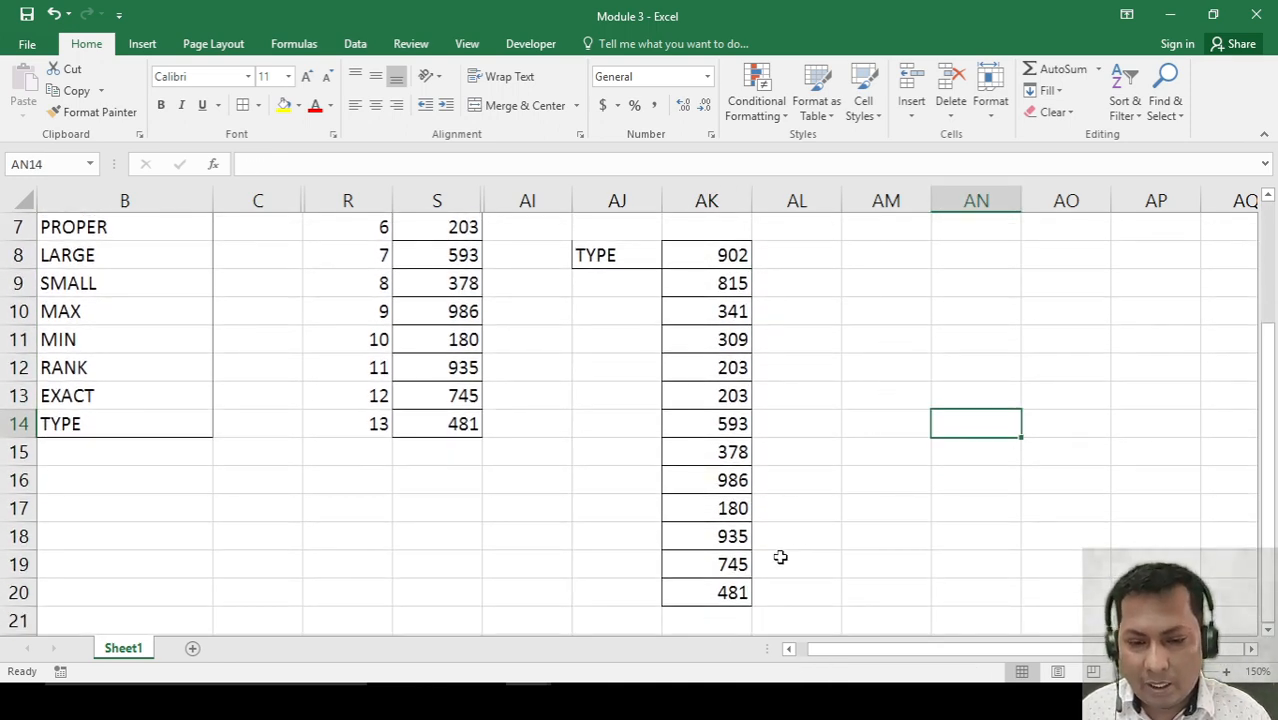
Replace the value in AK19 with a person's first name as a text entry.
left_click(727, 567)
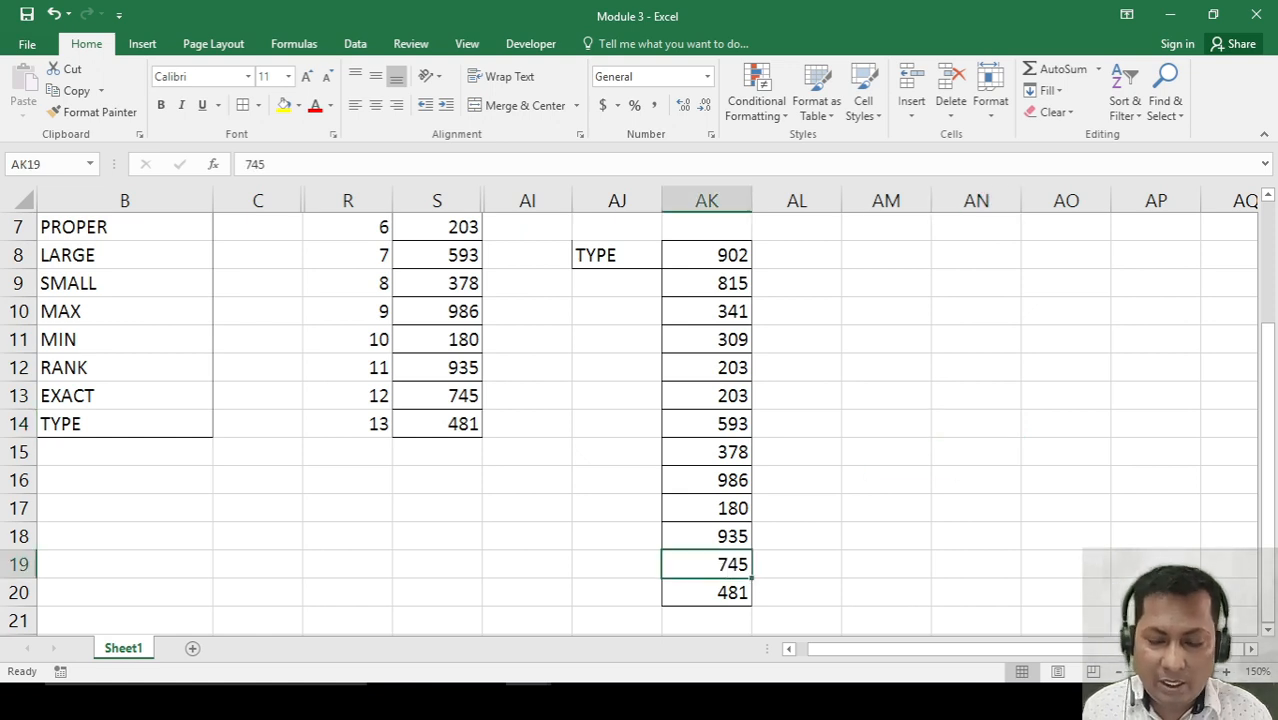
type("Jony")
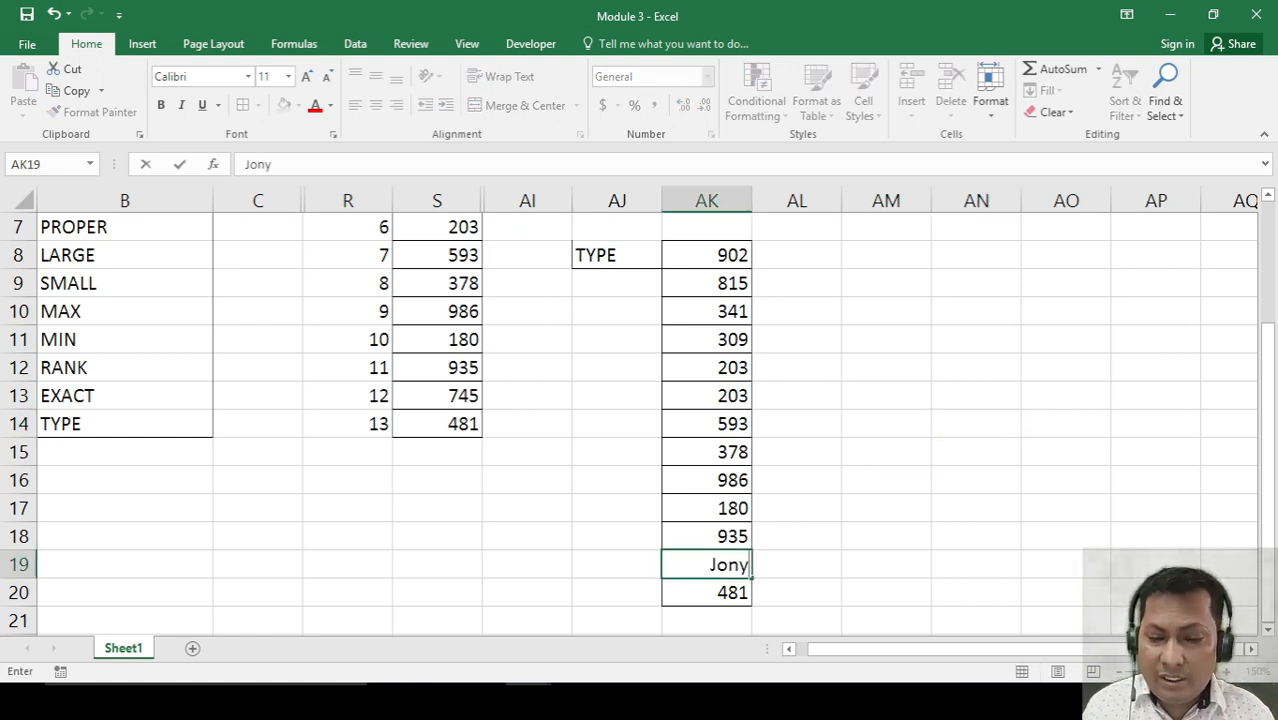
key("Return")
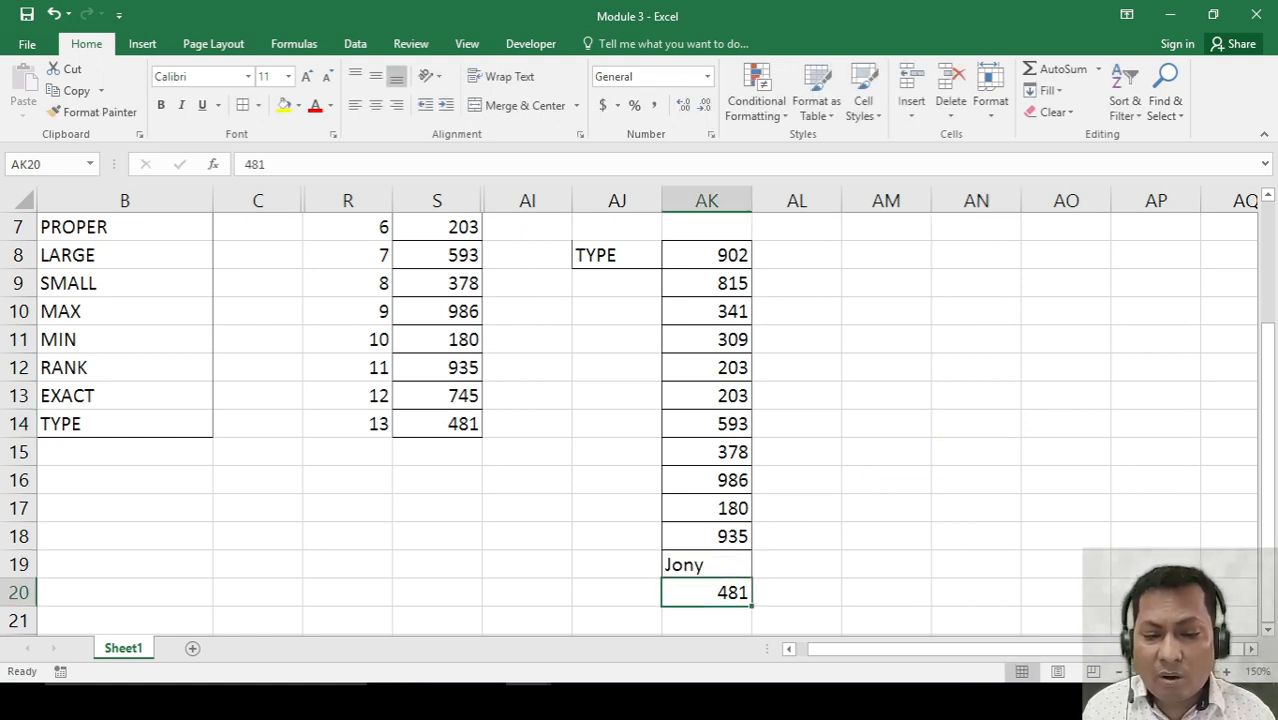
key("Up")
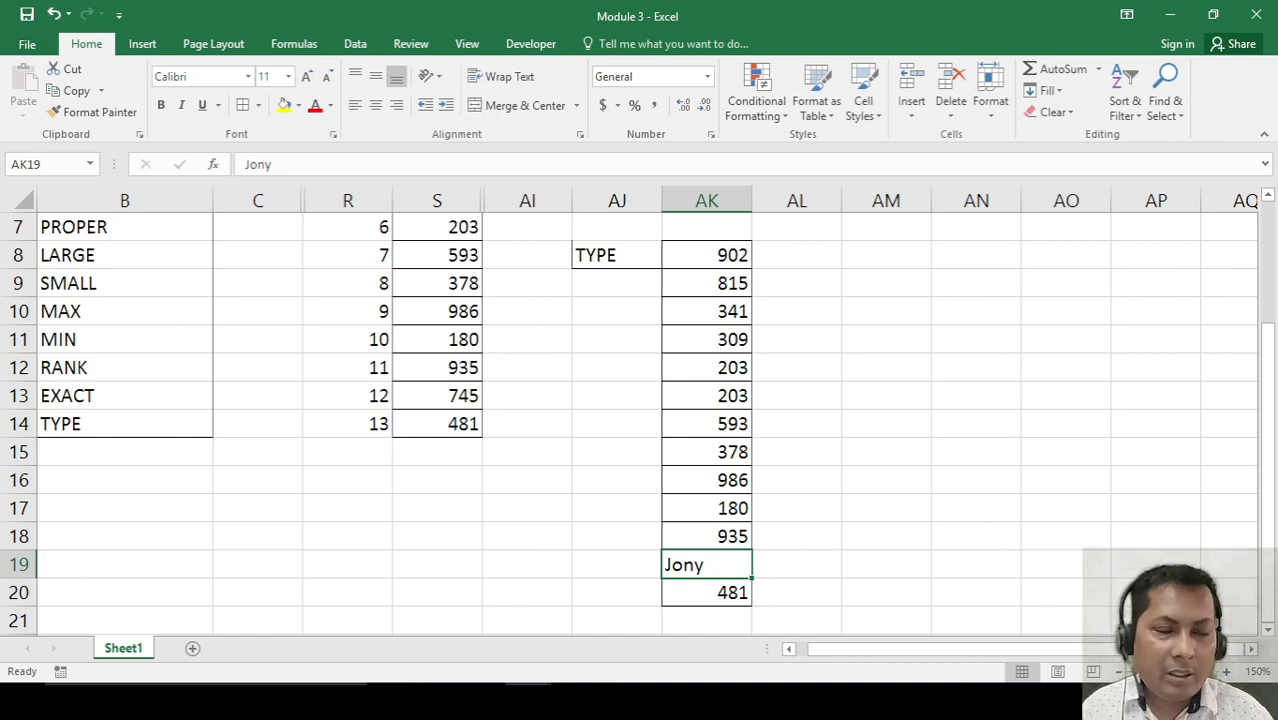
scroll(610, 408, "up", 2)
left_click_drag(610, 400, 610, 461)
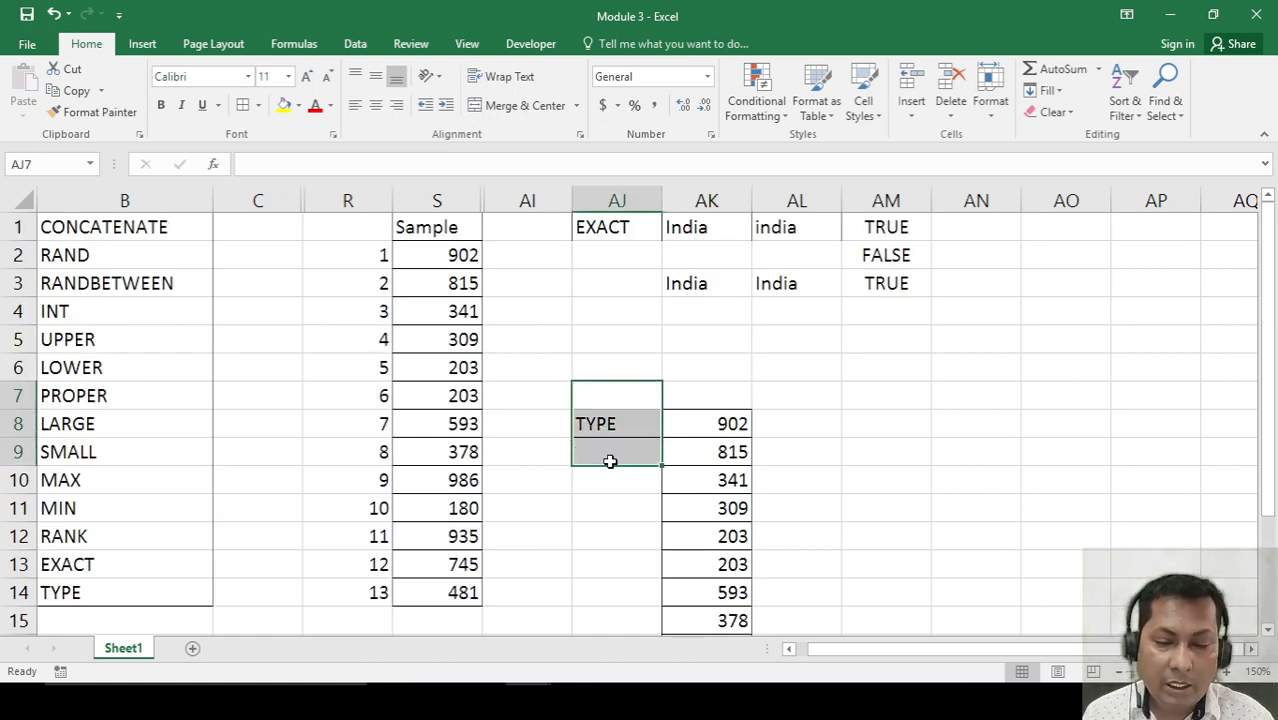
left_click(610, 541)
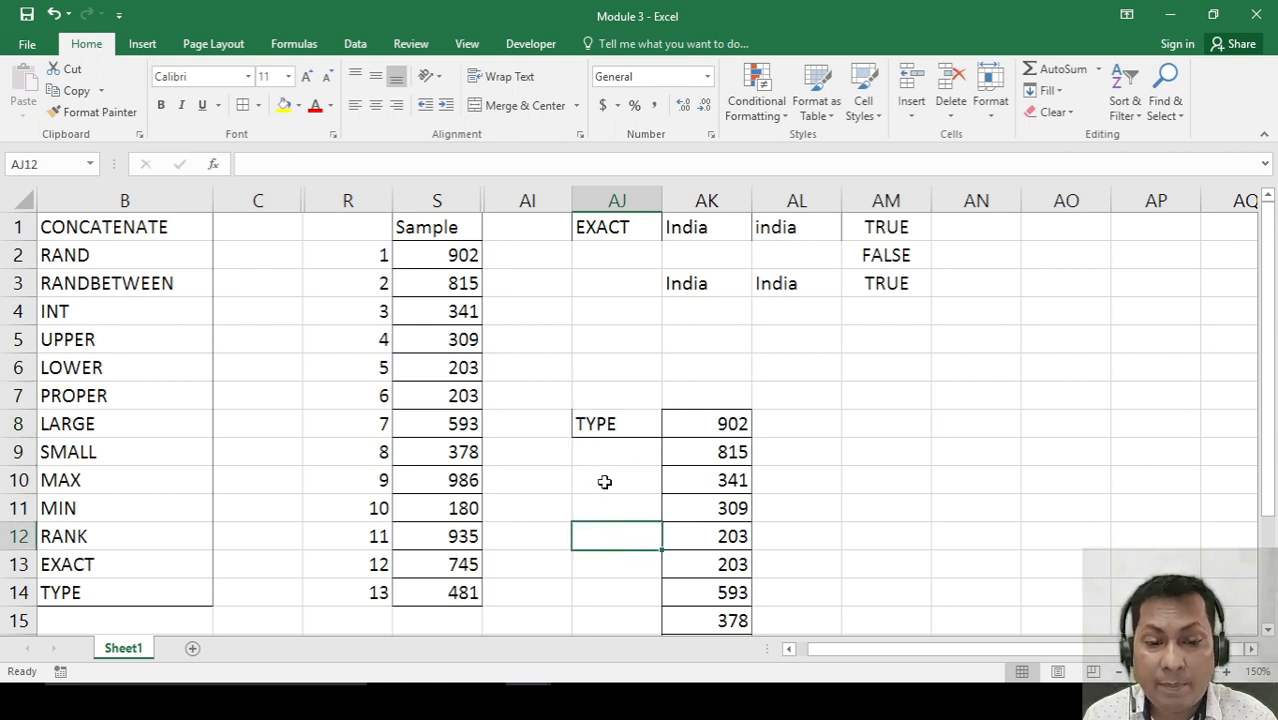
left_click_drag(731, 424, 740, 593)
Return the data type of the first value in AL8 with =TYPE(AK8).
left_click(801, 426)
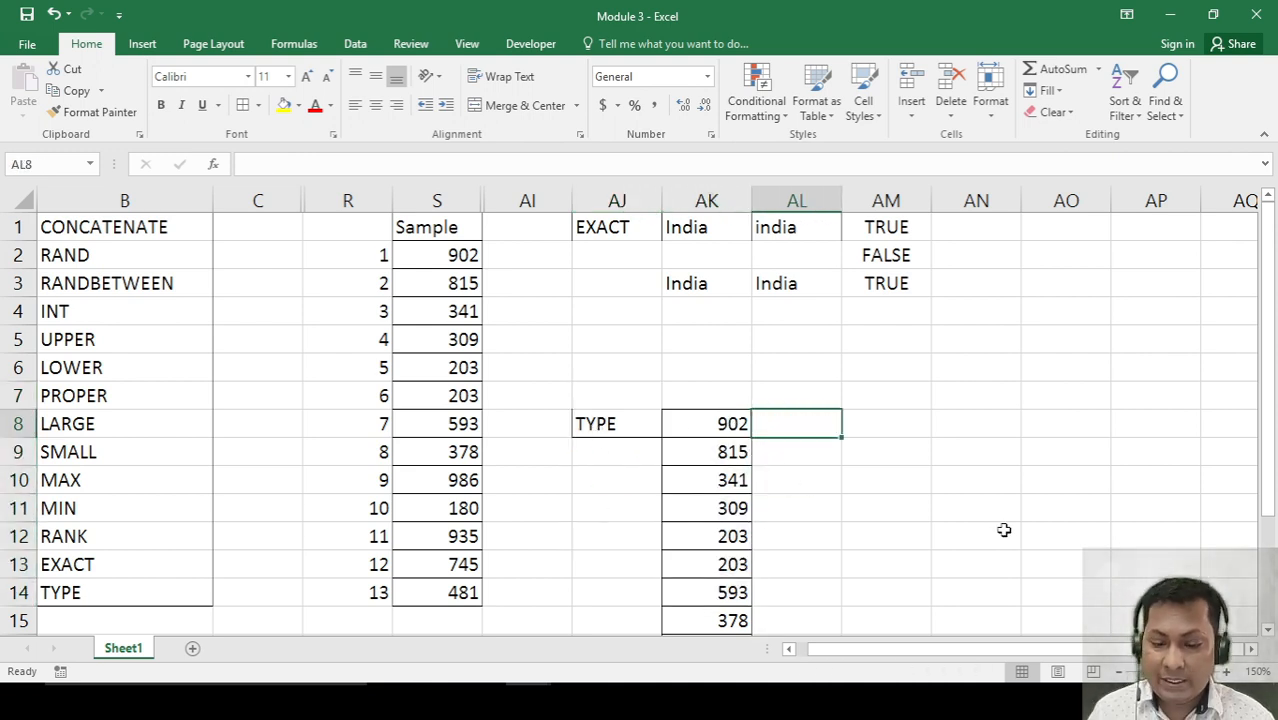
type("=ty")
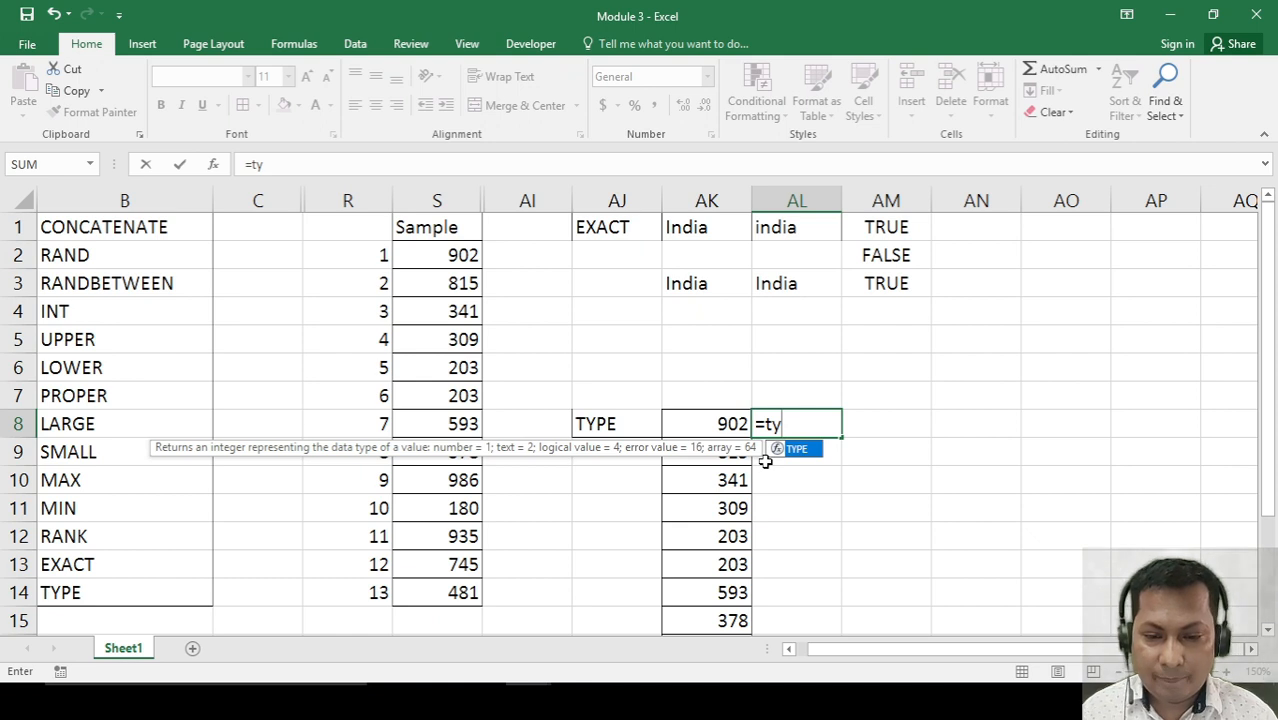
key("Tab")
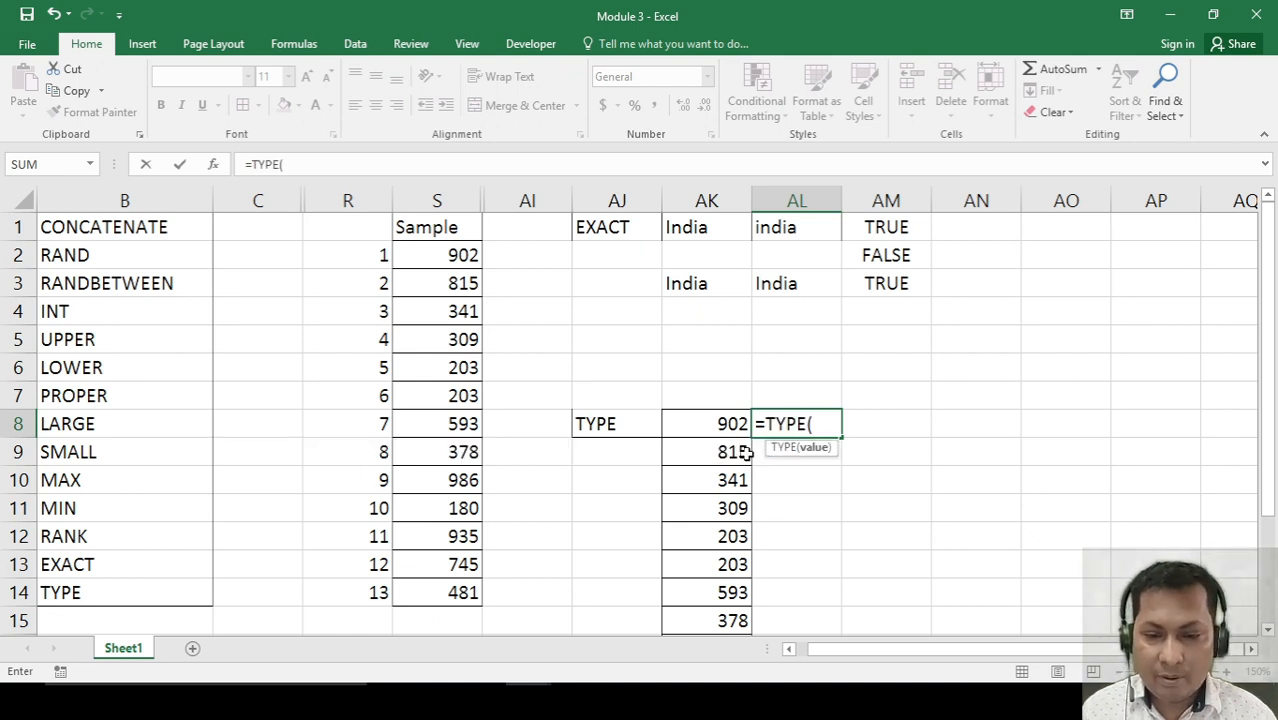
left_click(731, 427)
type(")")
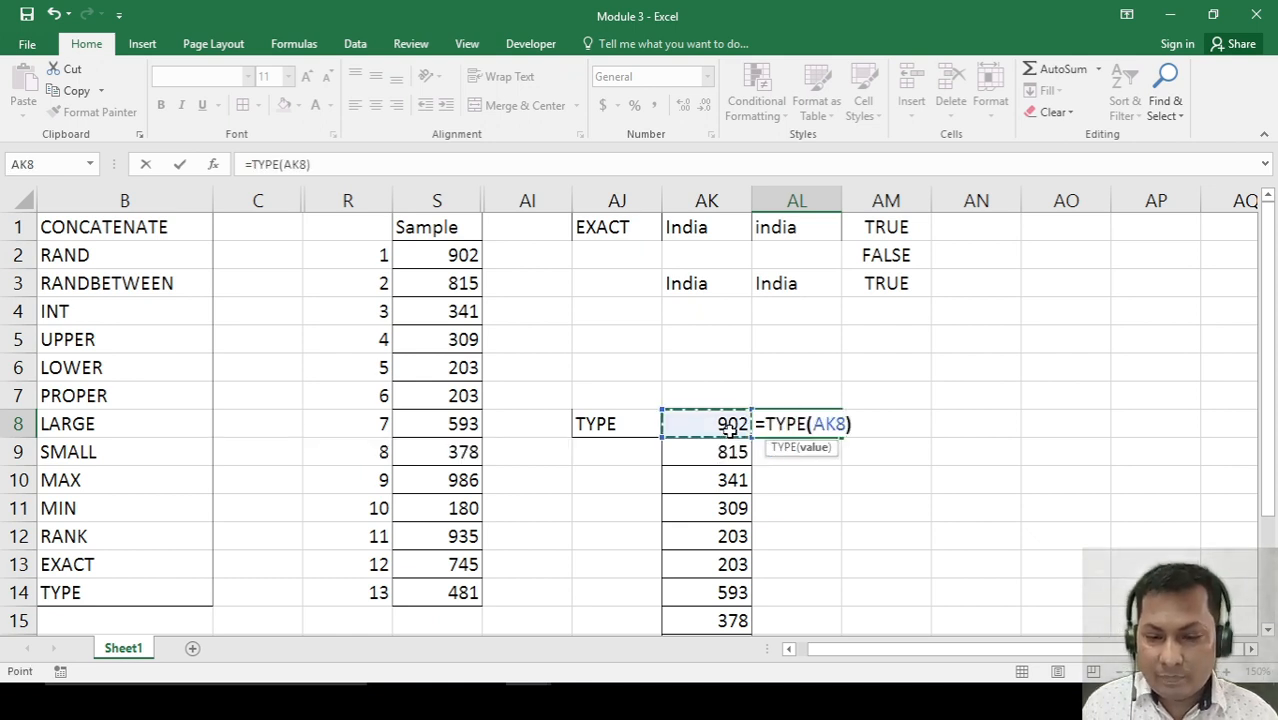
key("Return")
Copy the TYPE formula from AL8 down through AL20.
key("Up")
key("ctrl+c")
key("shift+Down")
key("shift+Down")
key("shift+Down")
key("shift+Down")
key("shift+Down")
key("shift+Down")
key("shift+Down")
key("shift+Down")
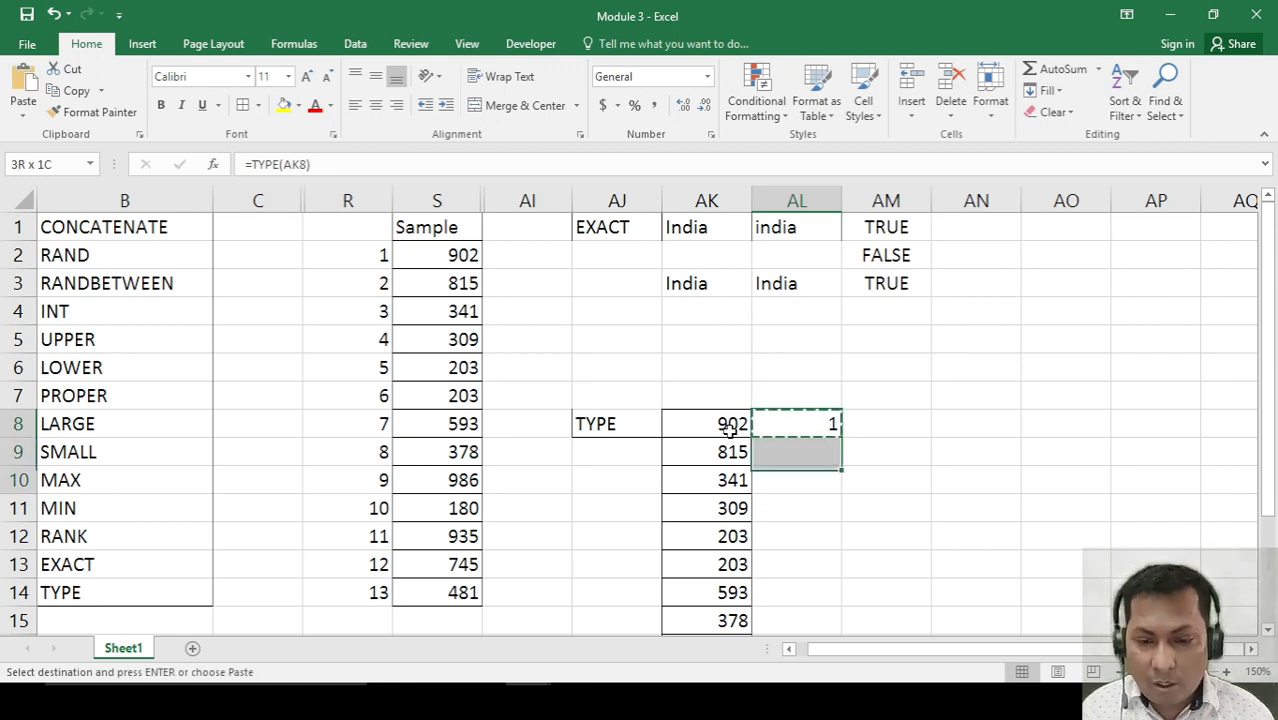
key("shift+Down")
key("shift+Down")
key("shift+Down")
key("shift+Down")
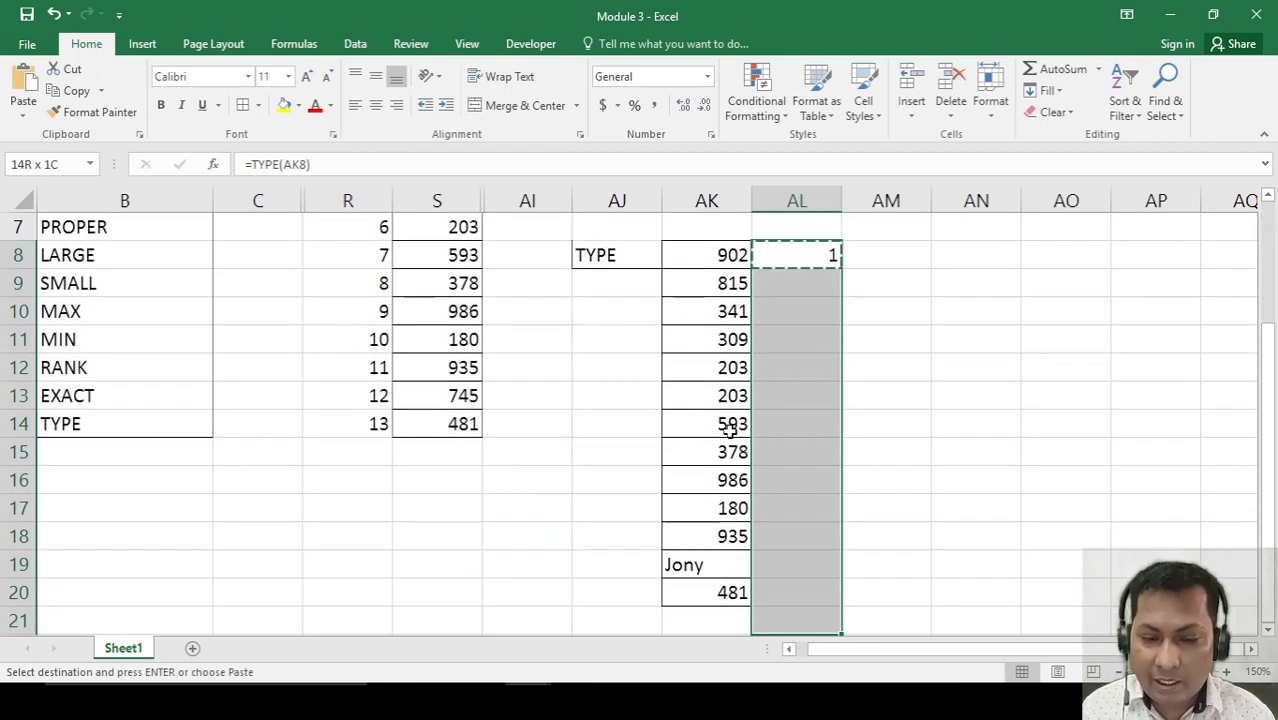
key("ctrl+v")
key("Escape")
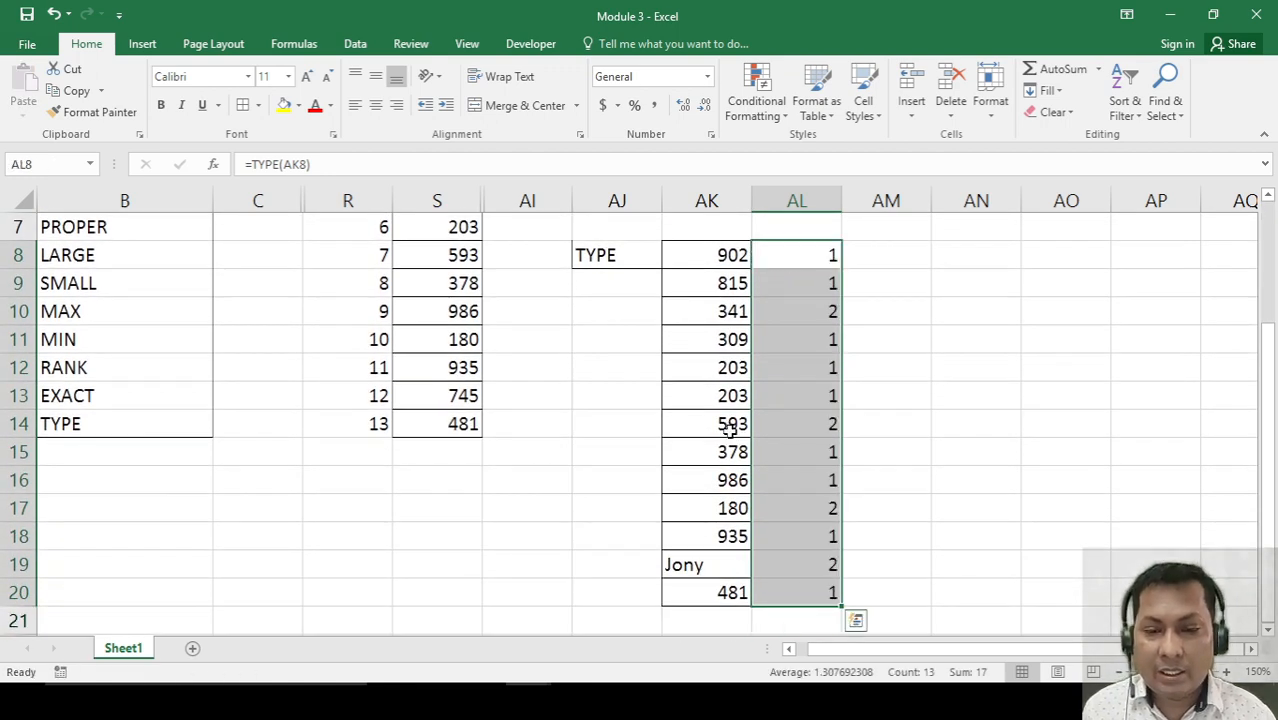
Examine the type codes in AL8:AL20 to tell the number entries from the text entries.
left_click(919, 368)
left_click_drag(820, 258, 815, 290)
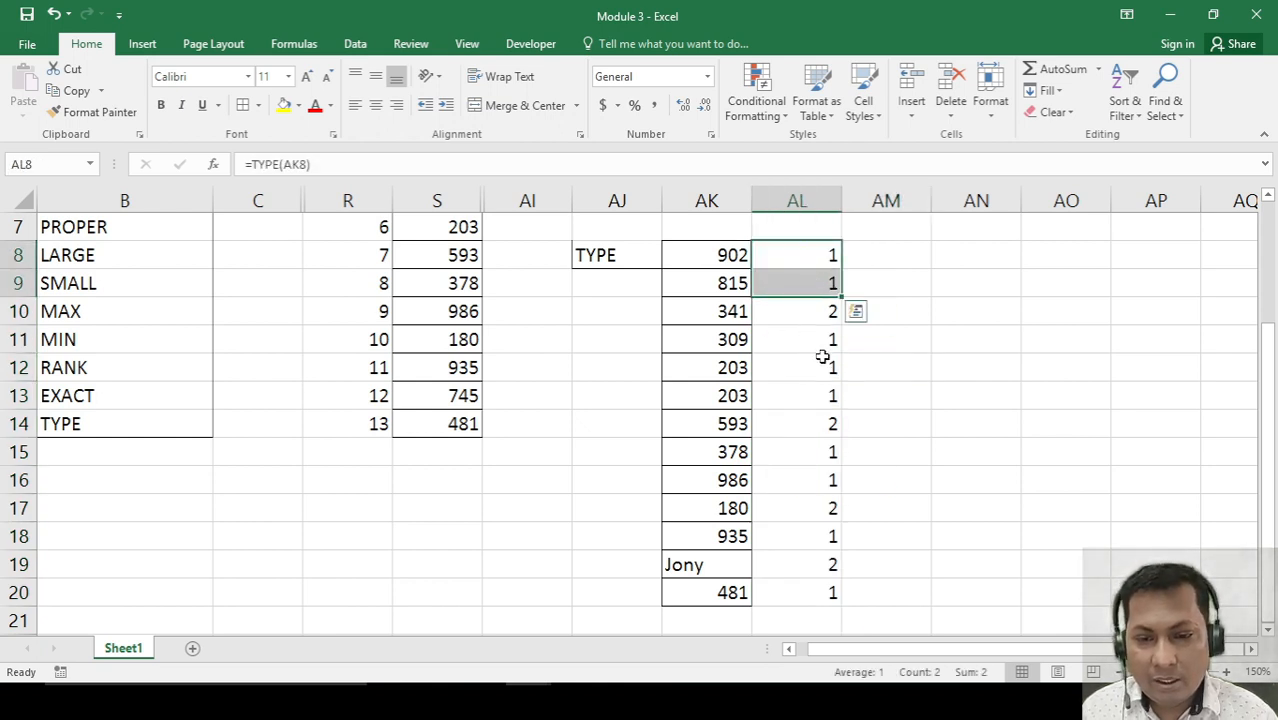
left_click(816, 315)
left_click_drag(816, 340, 820, 407)
left_click_drag(816, 452, 818, 484)
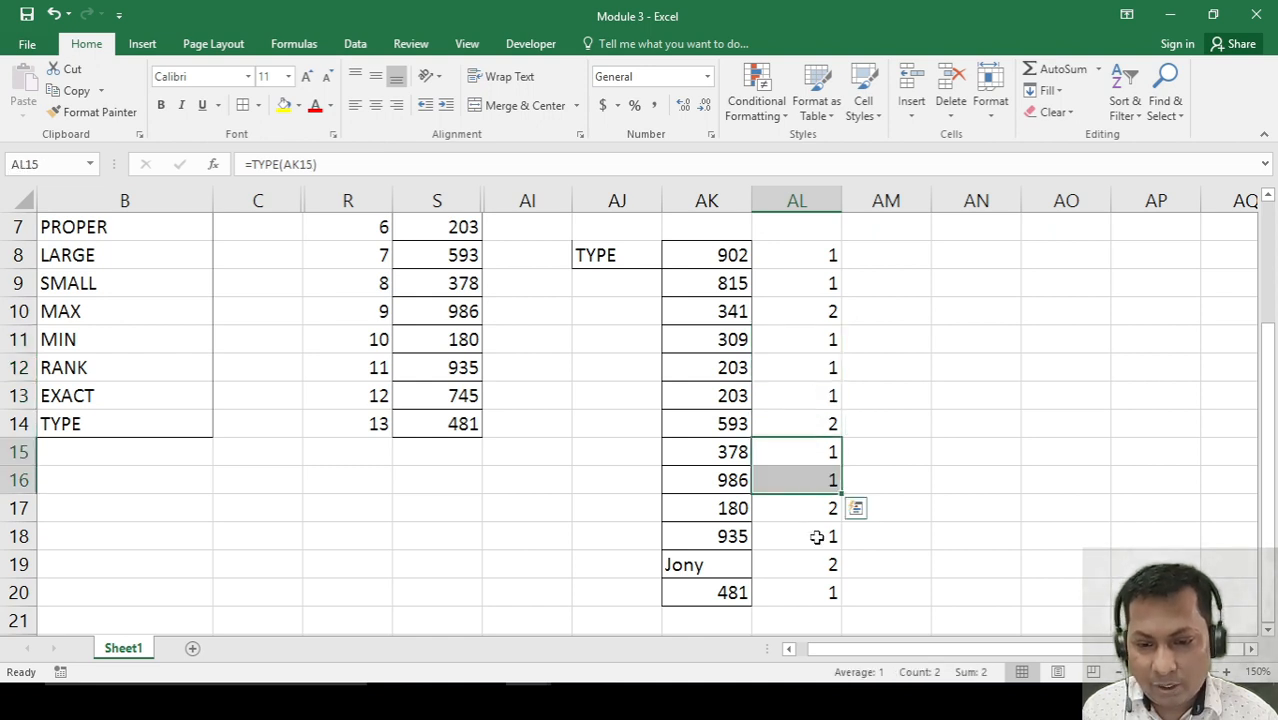
left_click(817, 537)
left_click(819, 594)
left_click(979, 533)
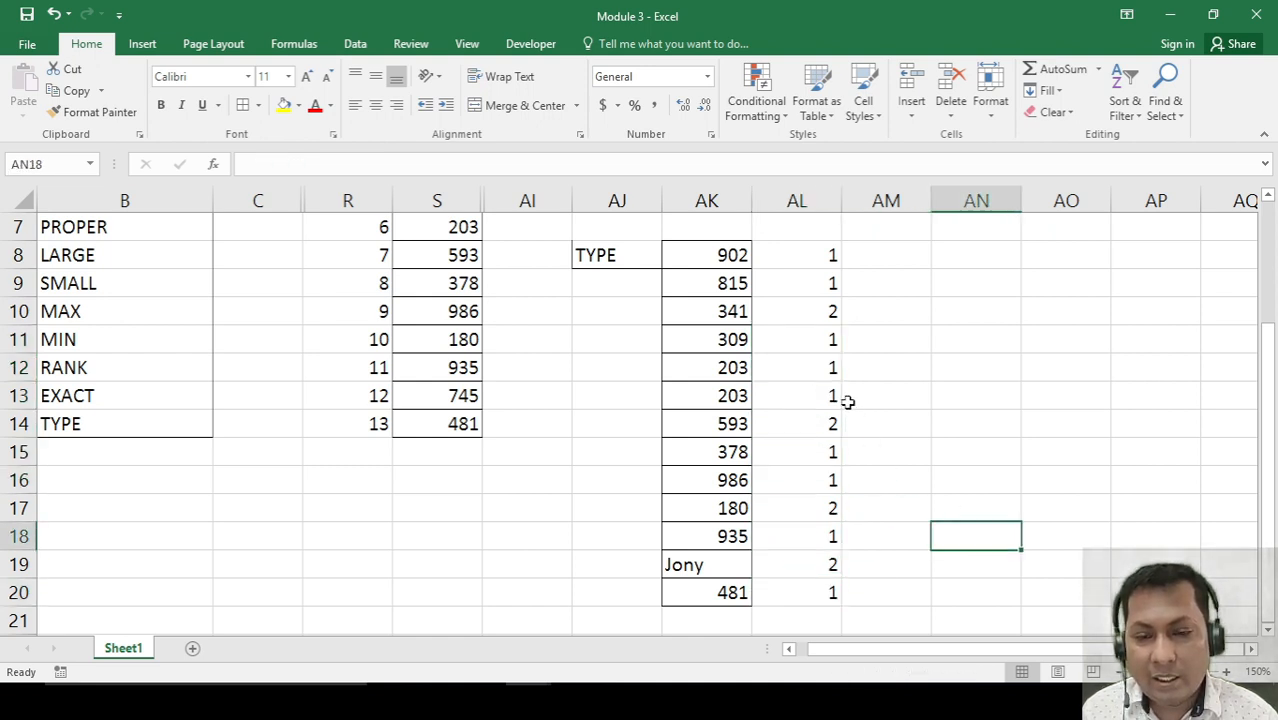
scroll(847, 401, "up", 2)
scroll(859, 426, "down", 1)
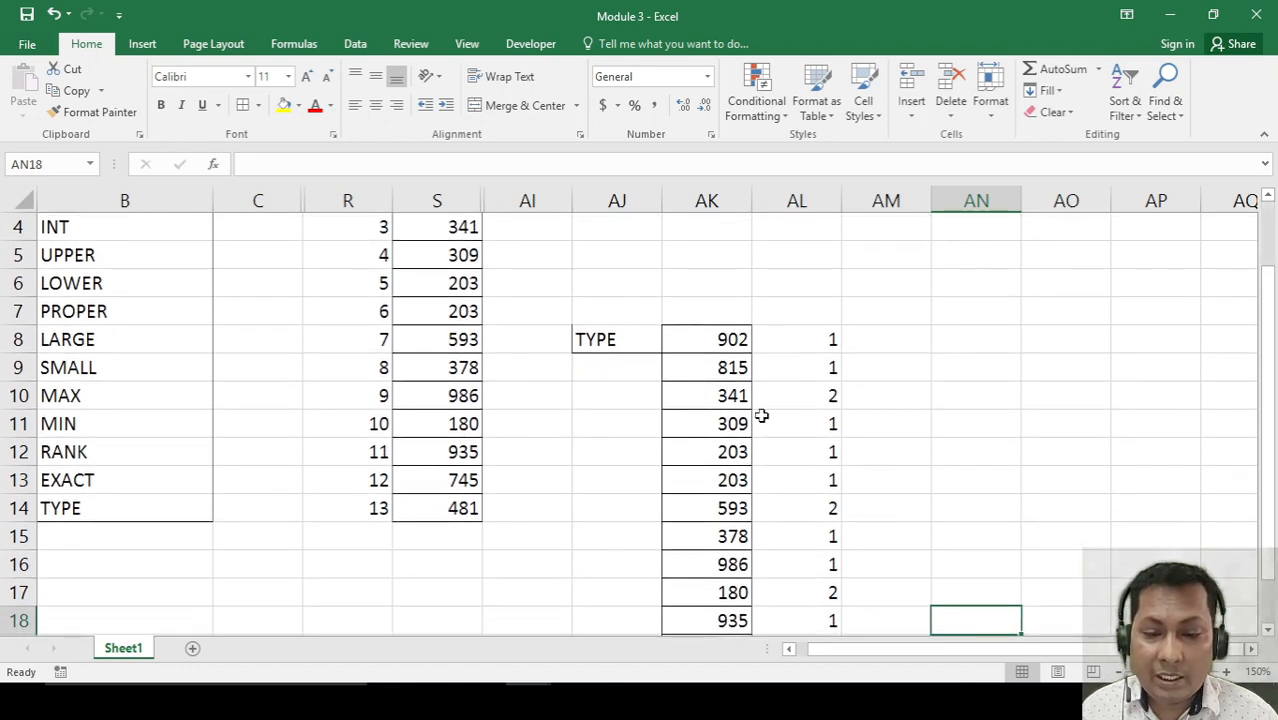
Highlight the numbers stored as text in AK10, AK14 and AK17 with a yellow fill.
left_click(735, 398)
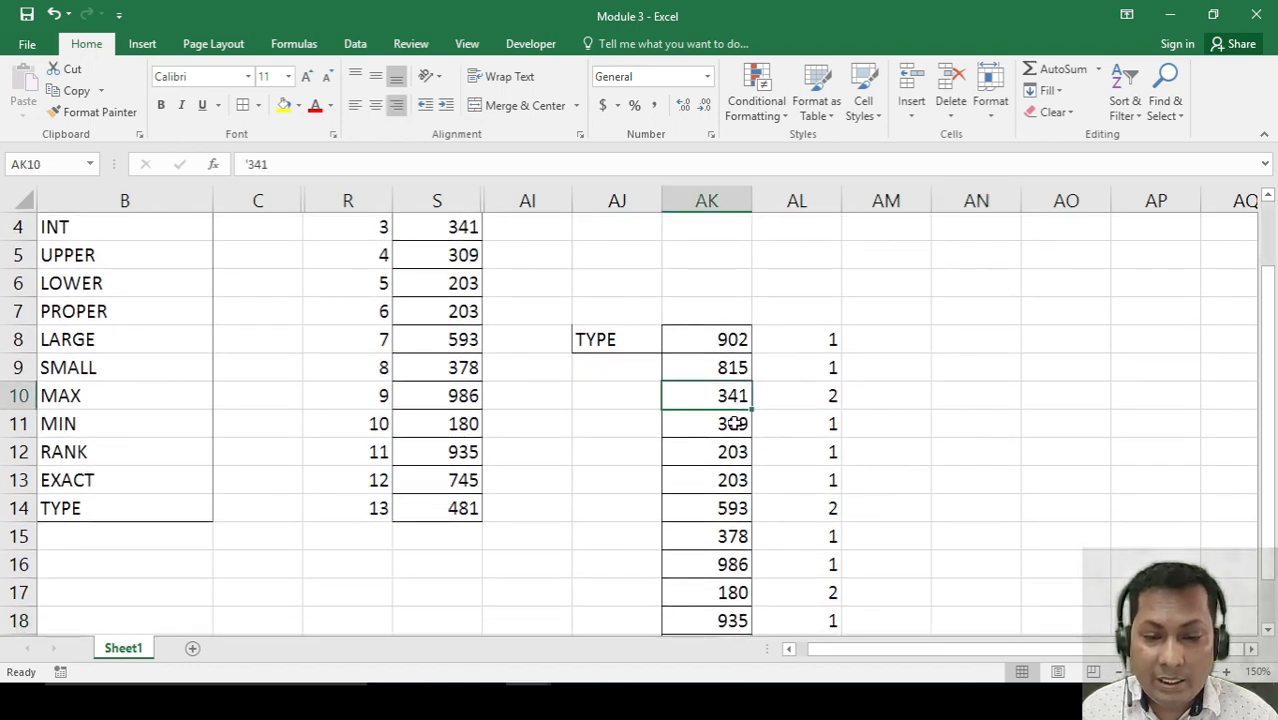
left_click(722, 508, "ctrl")
scroll(901, 531, "down", 2)
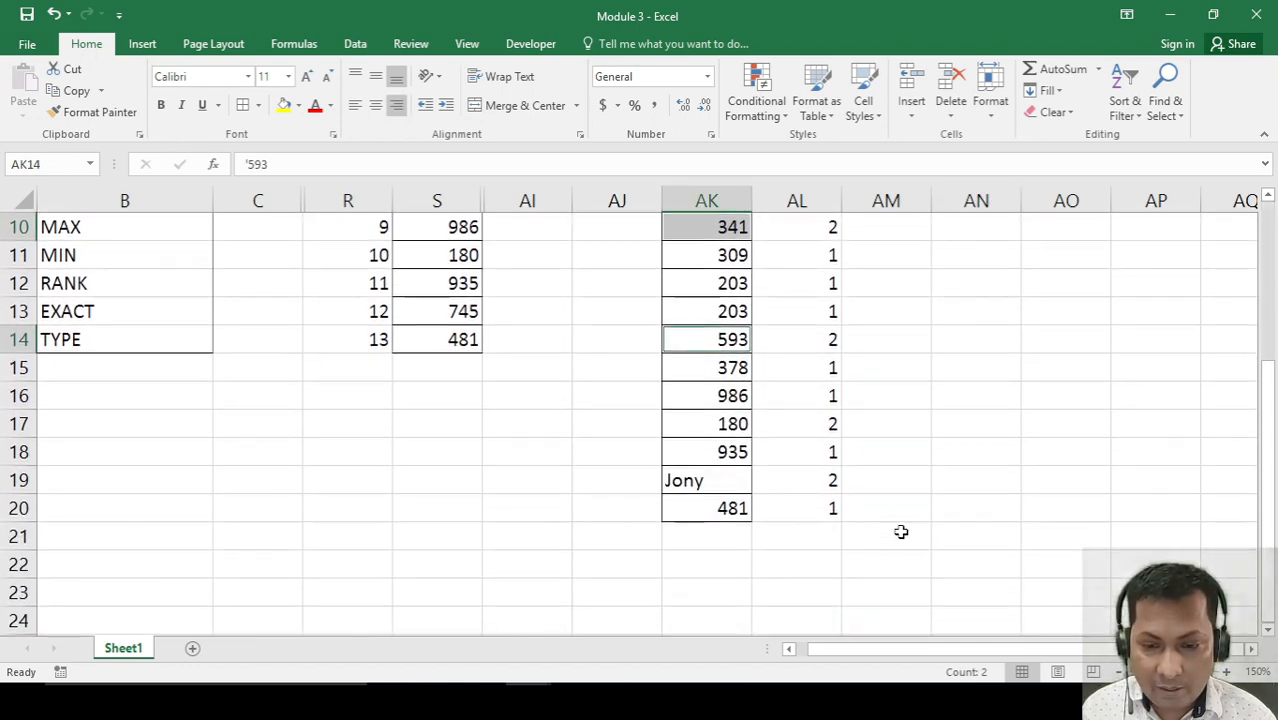
left_click(729, 426, "ctrl")
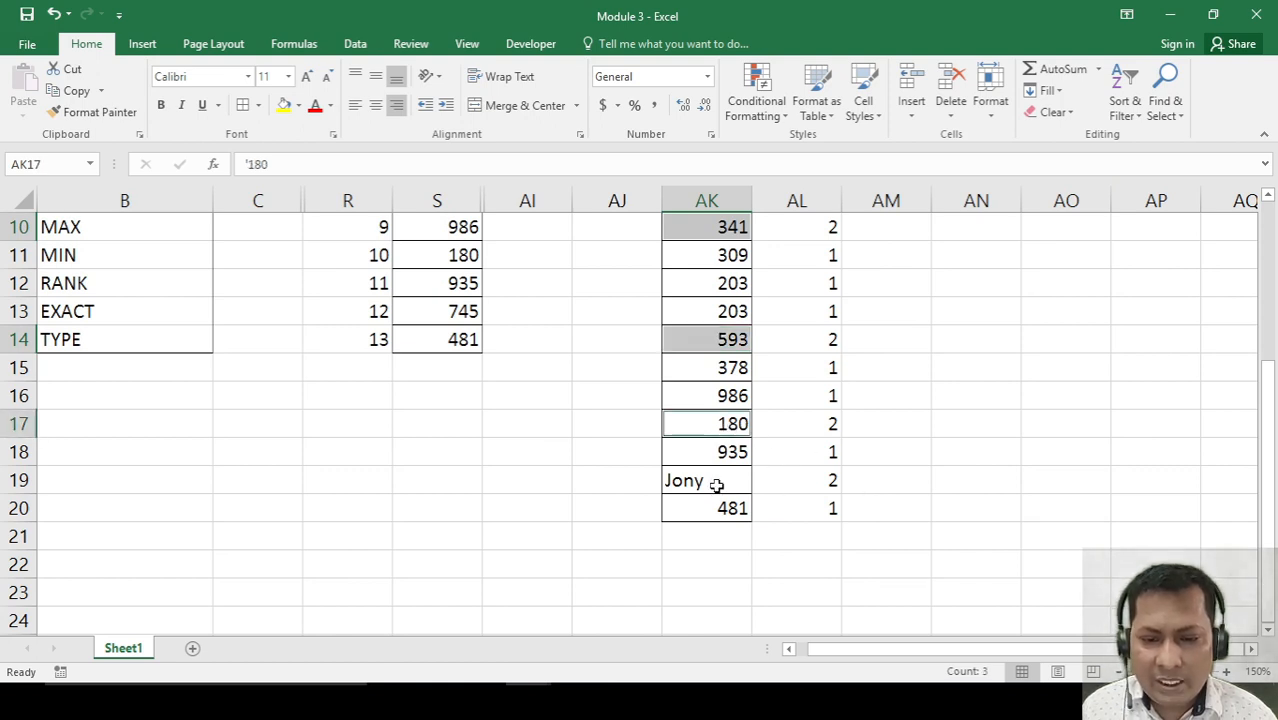
scroll(716, 484, "up", 3)
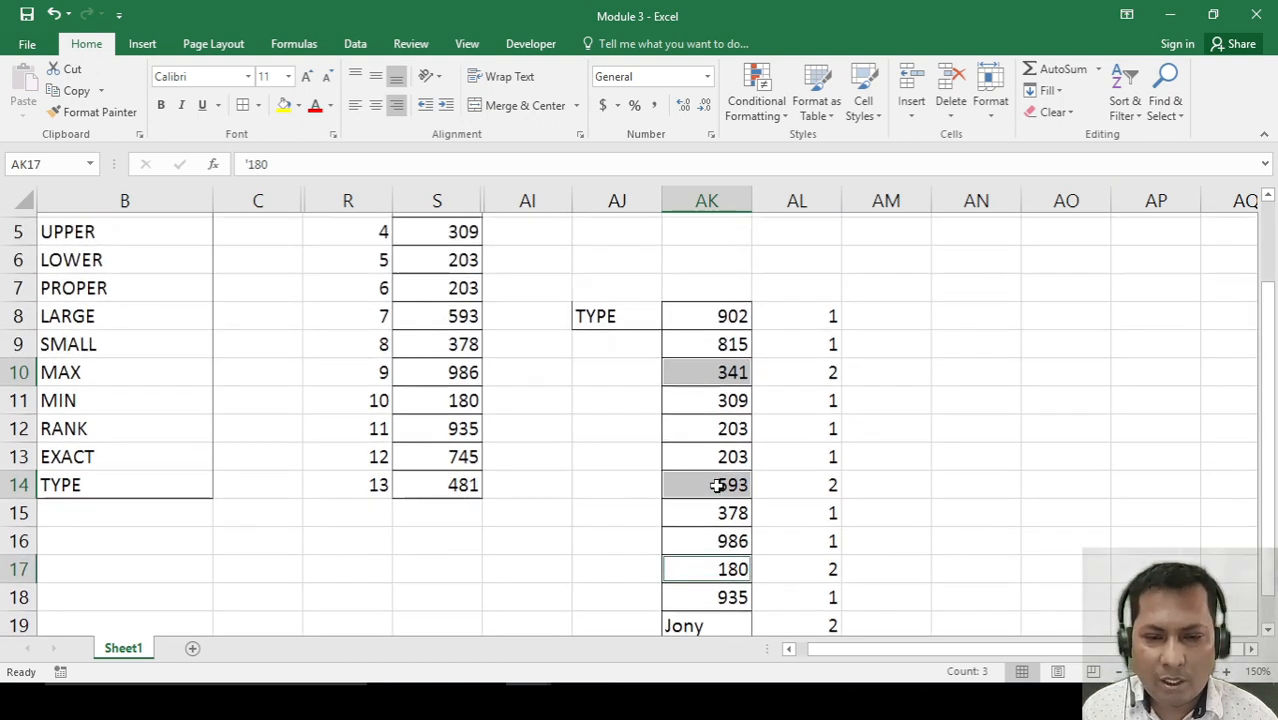
left_click(284, 106)
scroll(1181, 543, "down", 3)
left_click(920, 459)
scroll(918, 465, "up", 2)
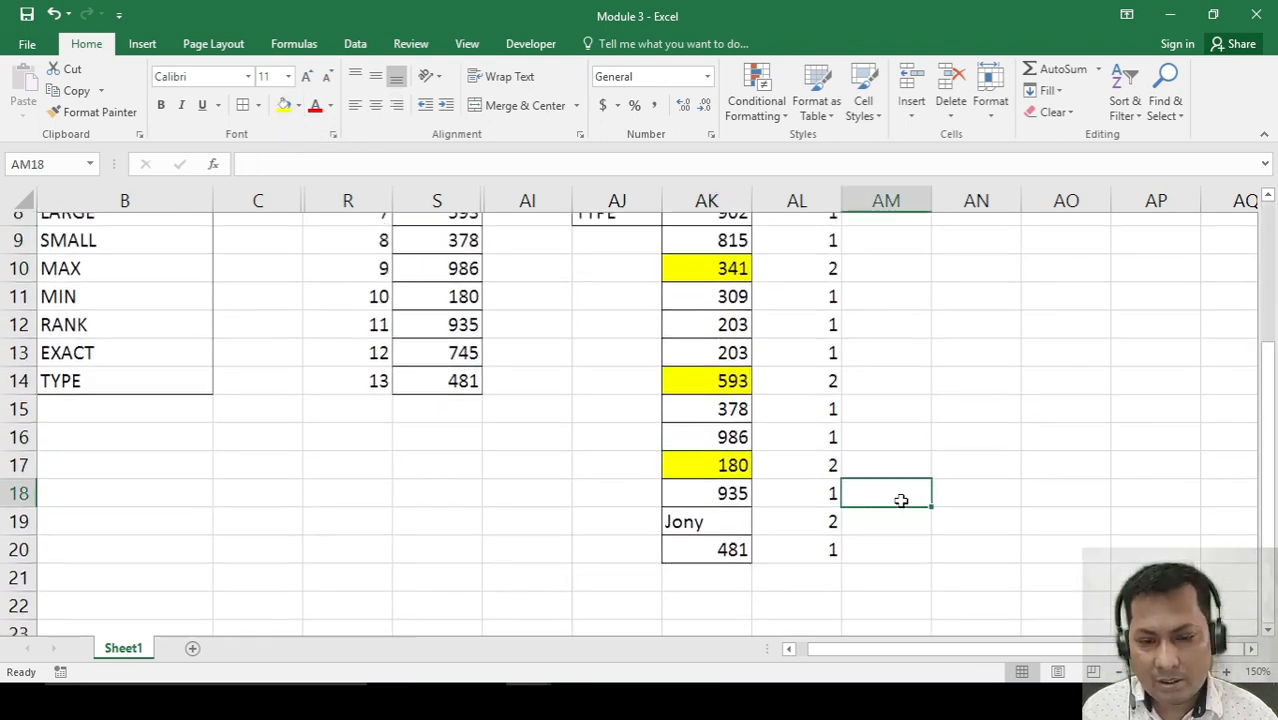
Convert the first list entry to a number in AM8 with =VALUE(AK8).
left_click(885, 339)
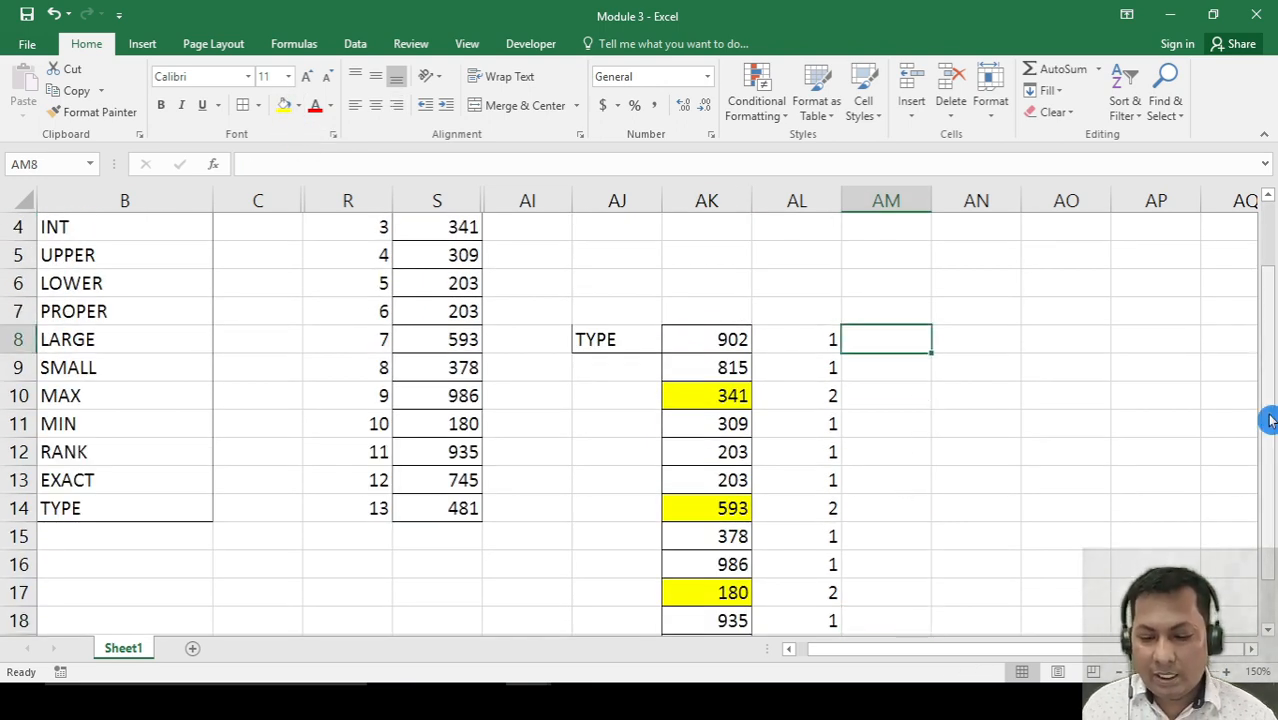
type("=valu")
key("Tab")
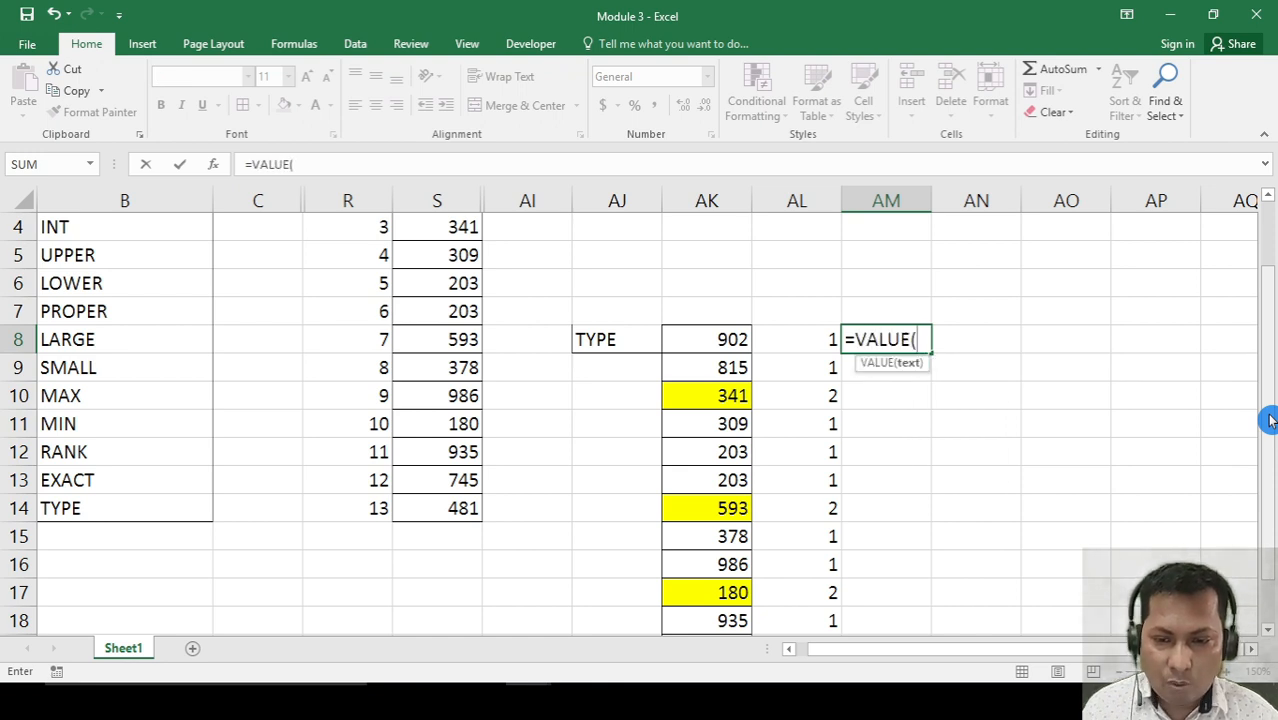
key("Left")
key("Left")
key("ctrl+Return")
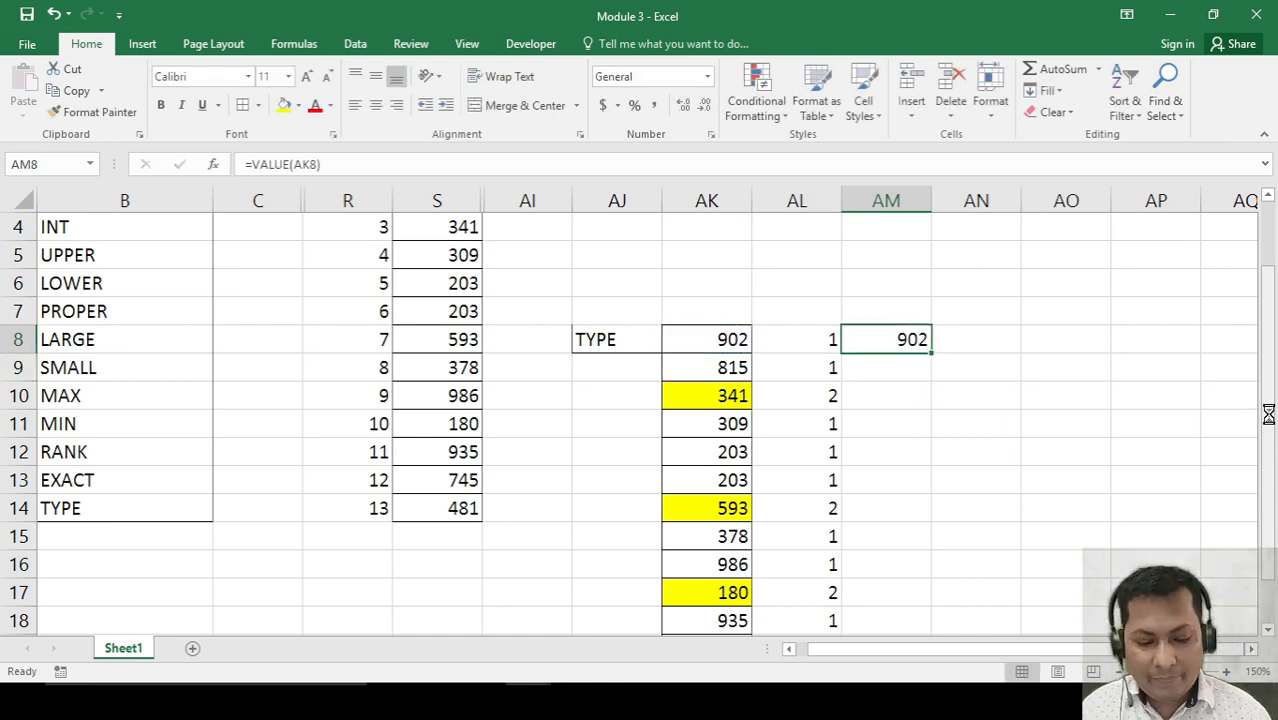
Copy the VALUE formula from AM8 down through AM20.
key("ctrl+c")
key("shift+Down")
key("shift+Down")
key("shift+Down")
key("shift+Down")
key("shift+Down")
key("shift+Down")
key("shift+Down")
key("shift+Down")
key("shift+Down")
key("shift+Down")
key("shift+Down")
key("shift+Down")
key("shift+Down")
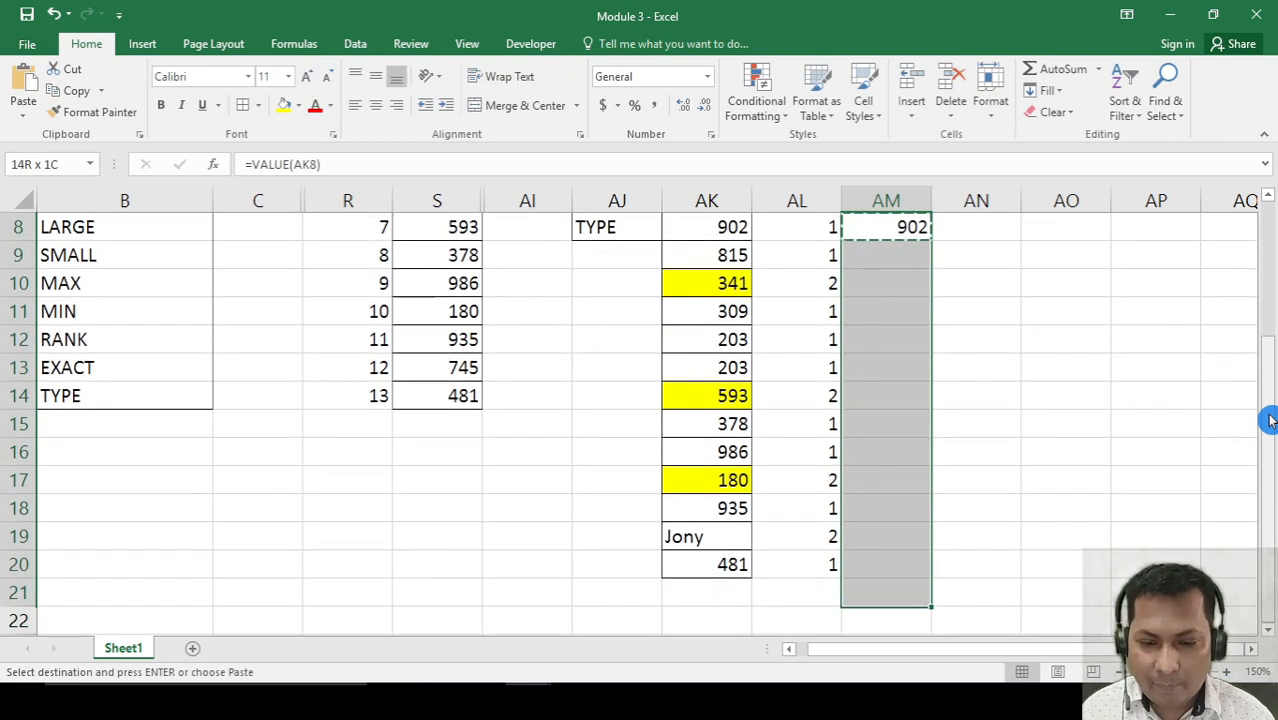
key("shift+Up")
key("Return")
Review the converted values down column AM and compare the row 19 result with its source entry in AK19.
key("Down")
key("Down")
key("Down")
key("Down")
key("Down")
key("Down")
key("Down")
key("Down")
key("Down")
key("Down")
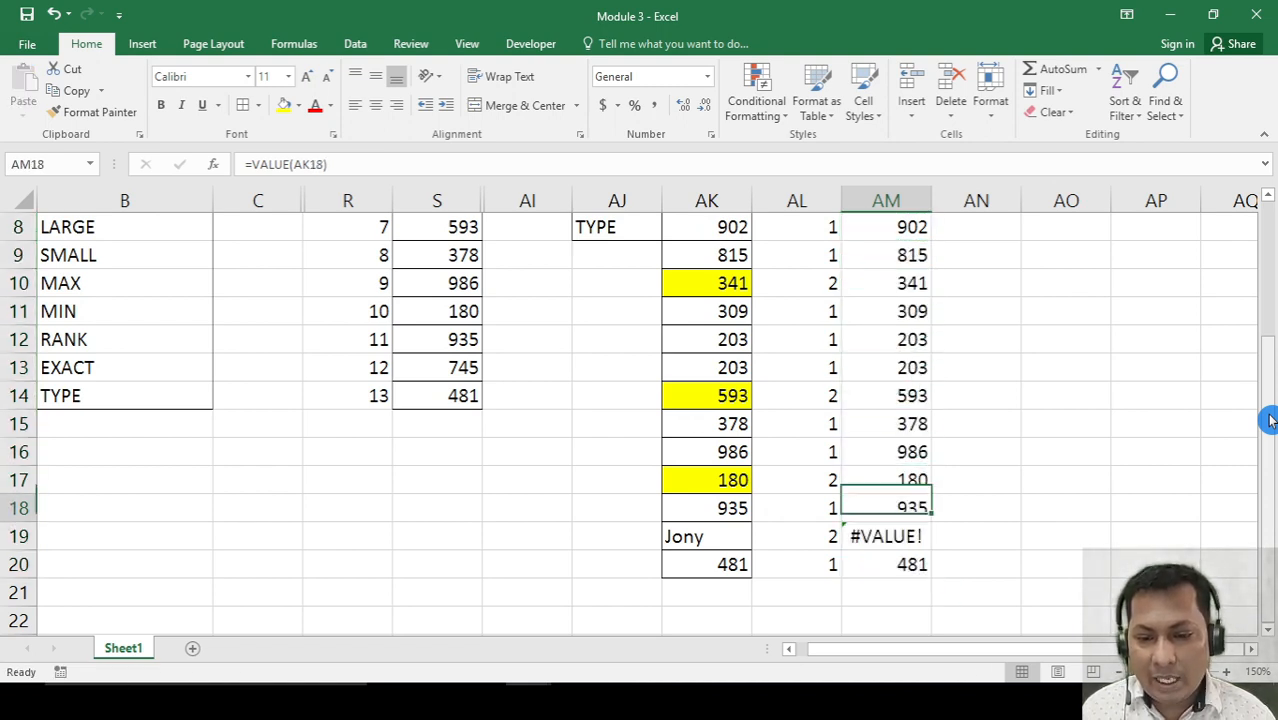
key("Down")
key("Left")
key("Left")
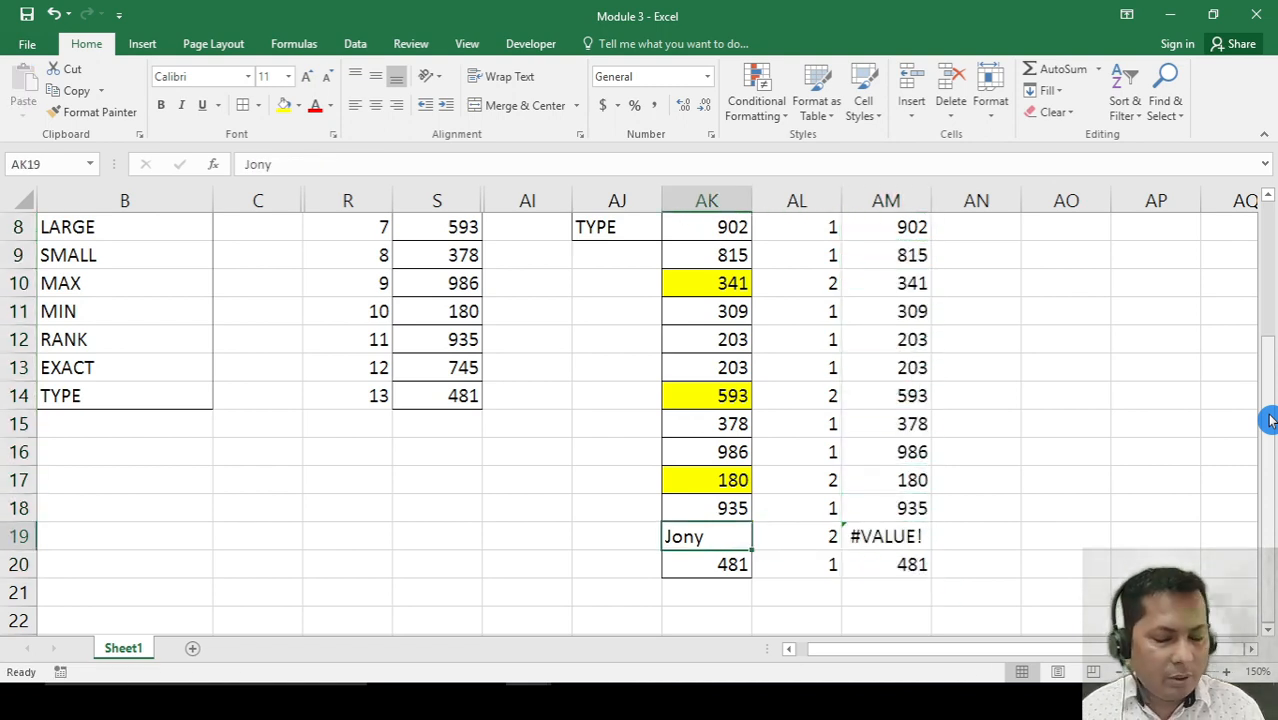
Return the data type of the first converted value in AN8 with =TYPE(AM8).
scroll(978, 515, "up", 2)
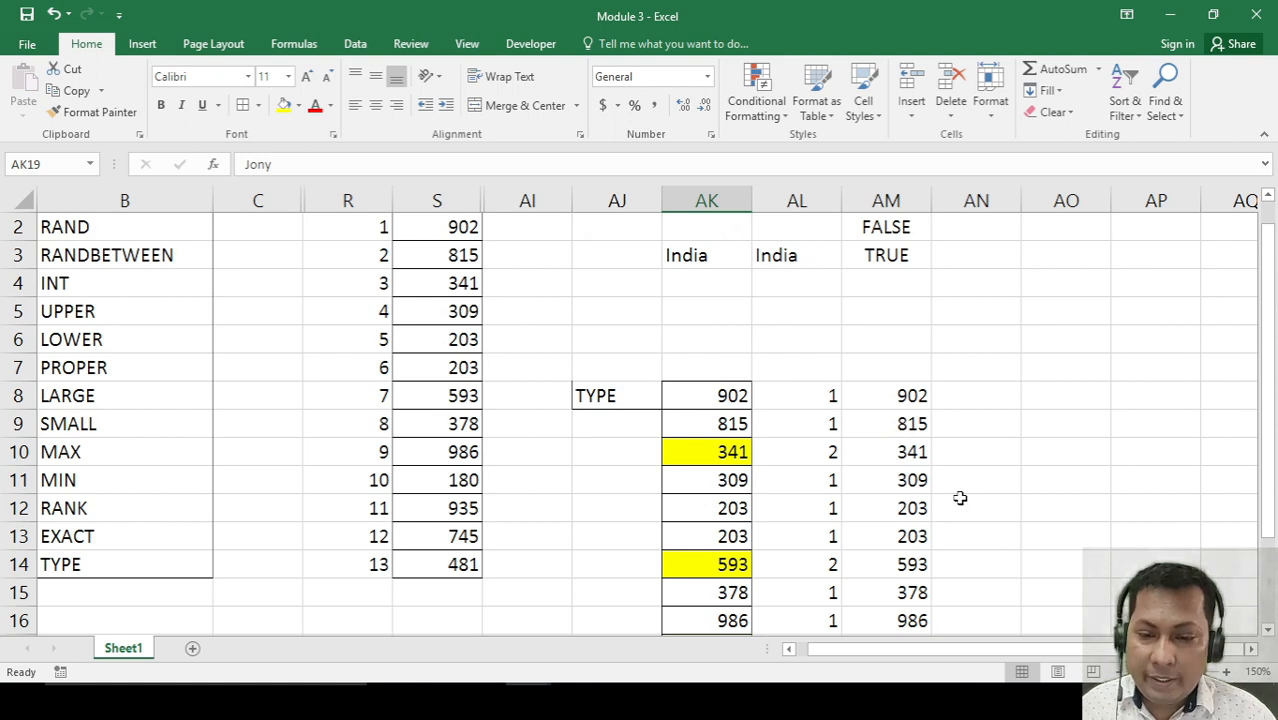
left_click(962, 401)
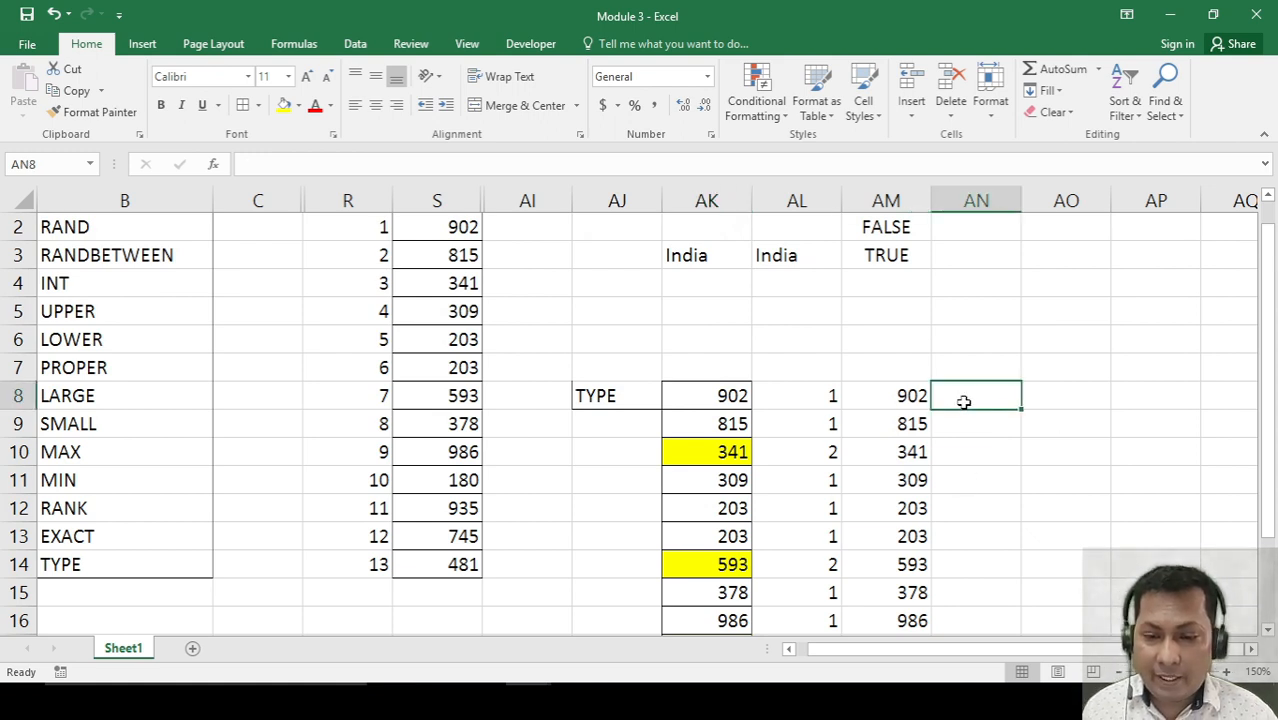
type("=ty")
key("Tab")
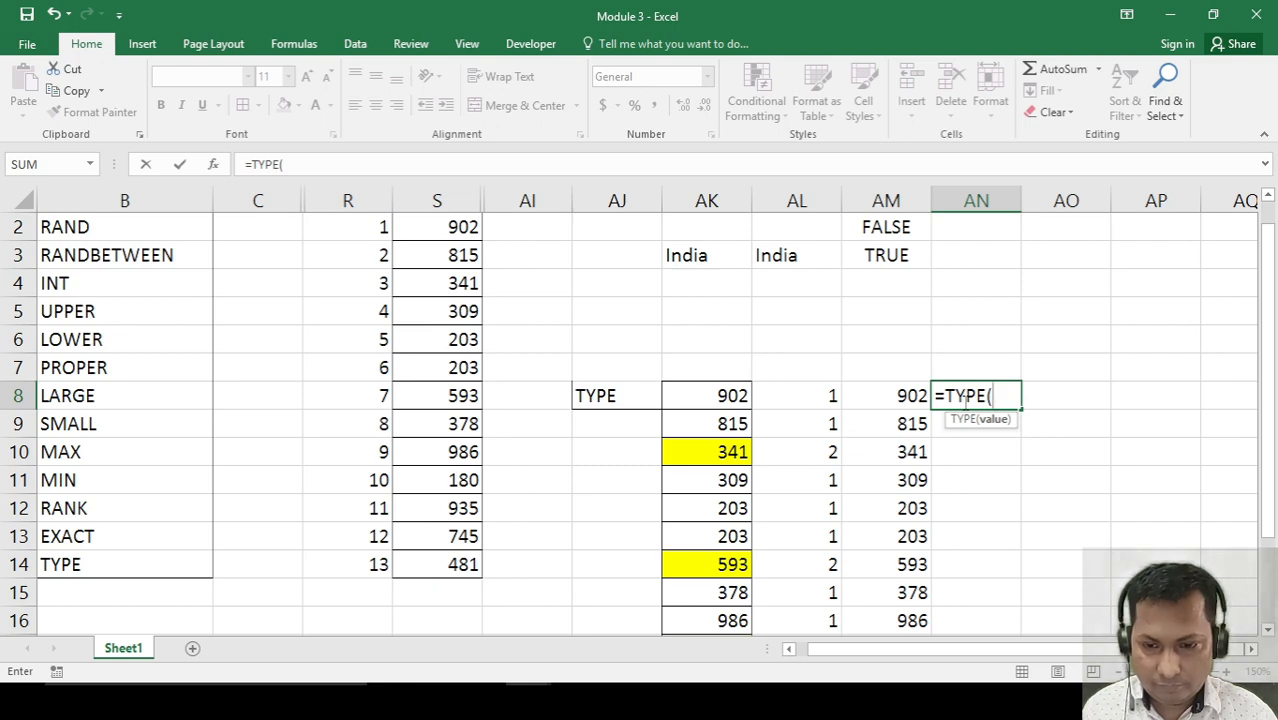
key("Left")
type(")")
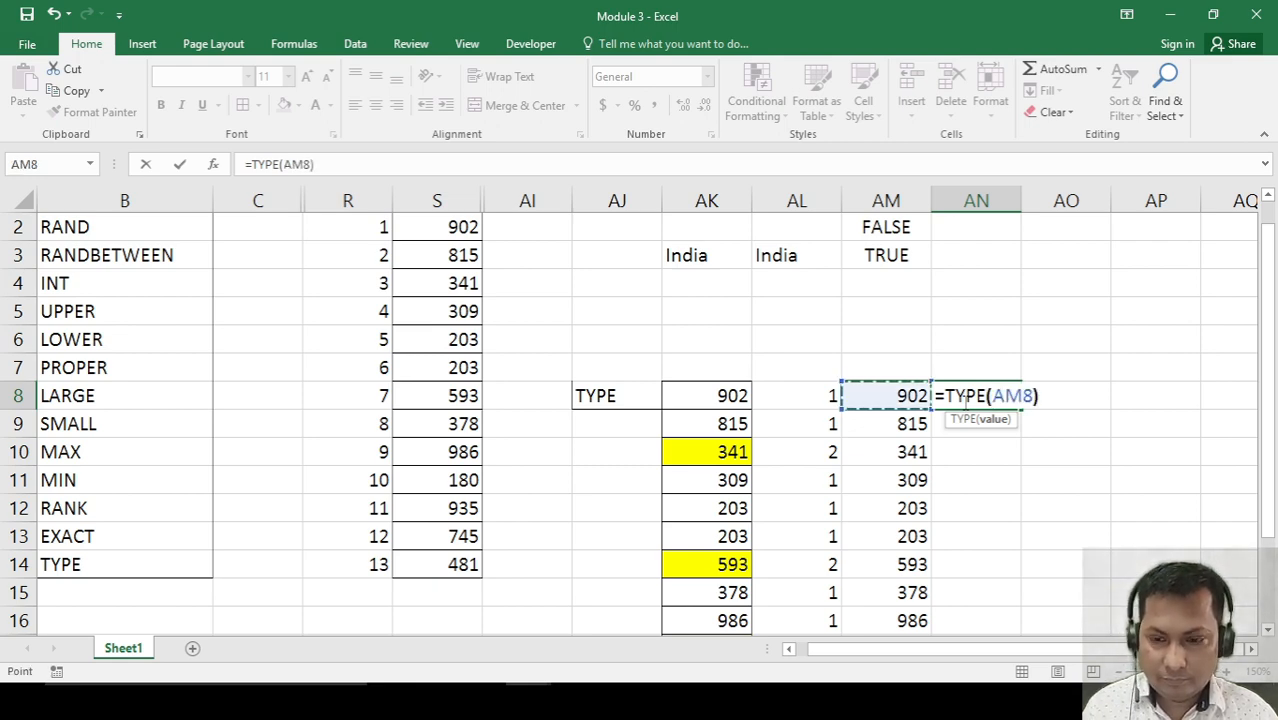
key("Return")
Fill the TYPE formula from AN8 down through AN20.
key("Left")
key("ctrl+Down")
key("Down")
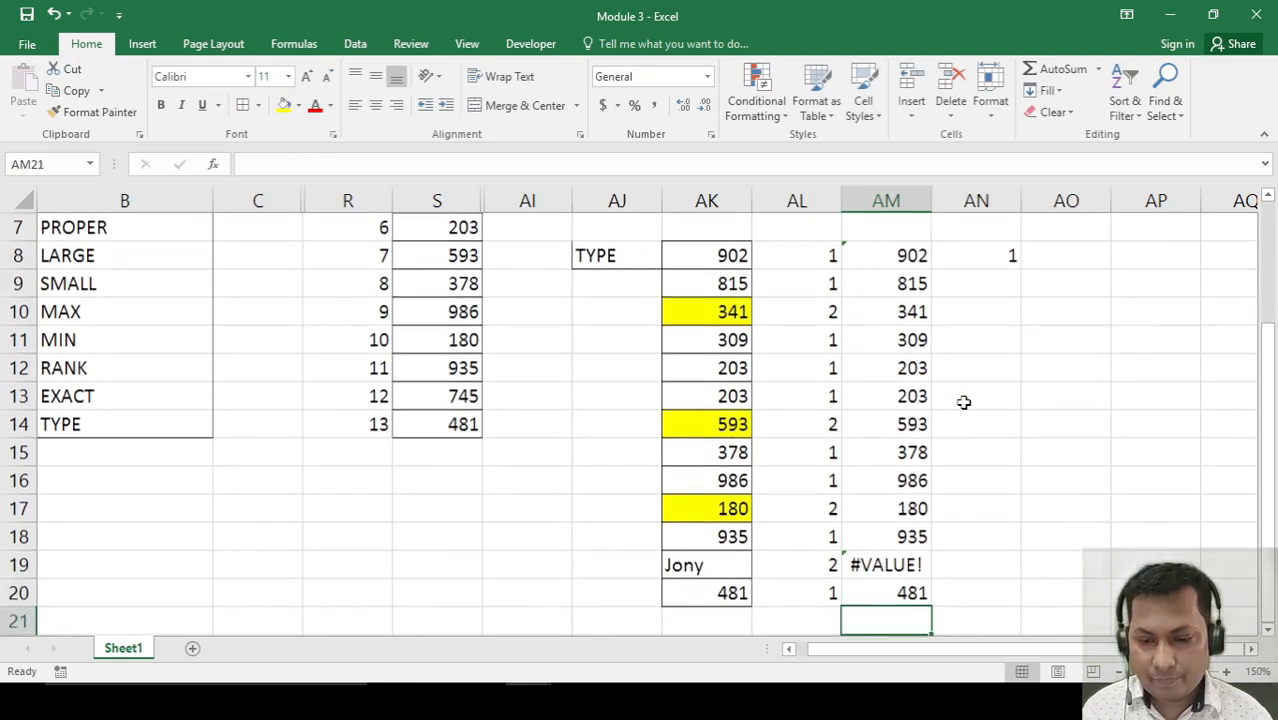
key("Up")
key("Right")
key("ctrl+shift+Up")
key("ctrl+d")
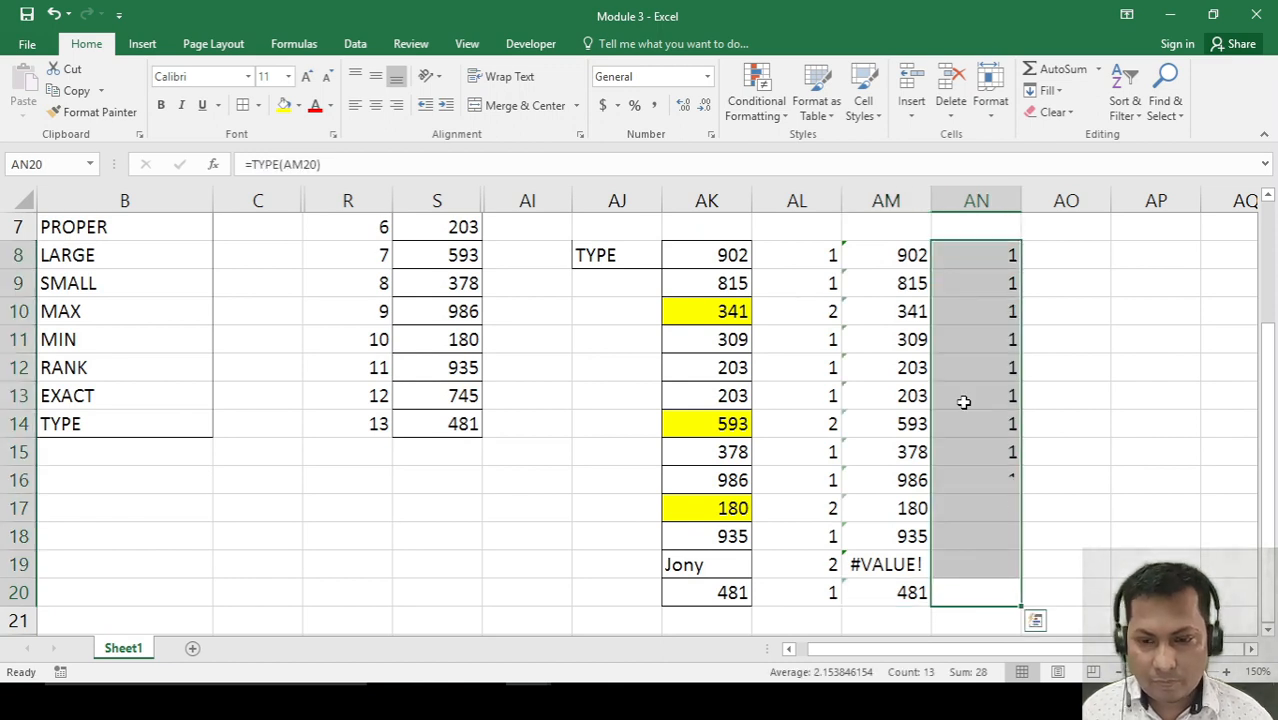
Check the type codes of the converted values in AN8:AN20, including the one in AN19.
left_click(963, 402)
key("ctrl+Down")
key("Up")
key("Up")
key("Up")
key("Up")
key("Up")
key("Up")
key("Up")
key("Up")
key("Up")
key("Up")
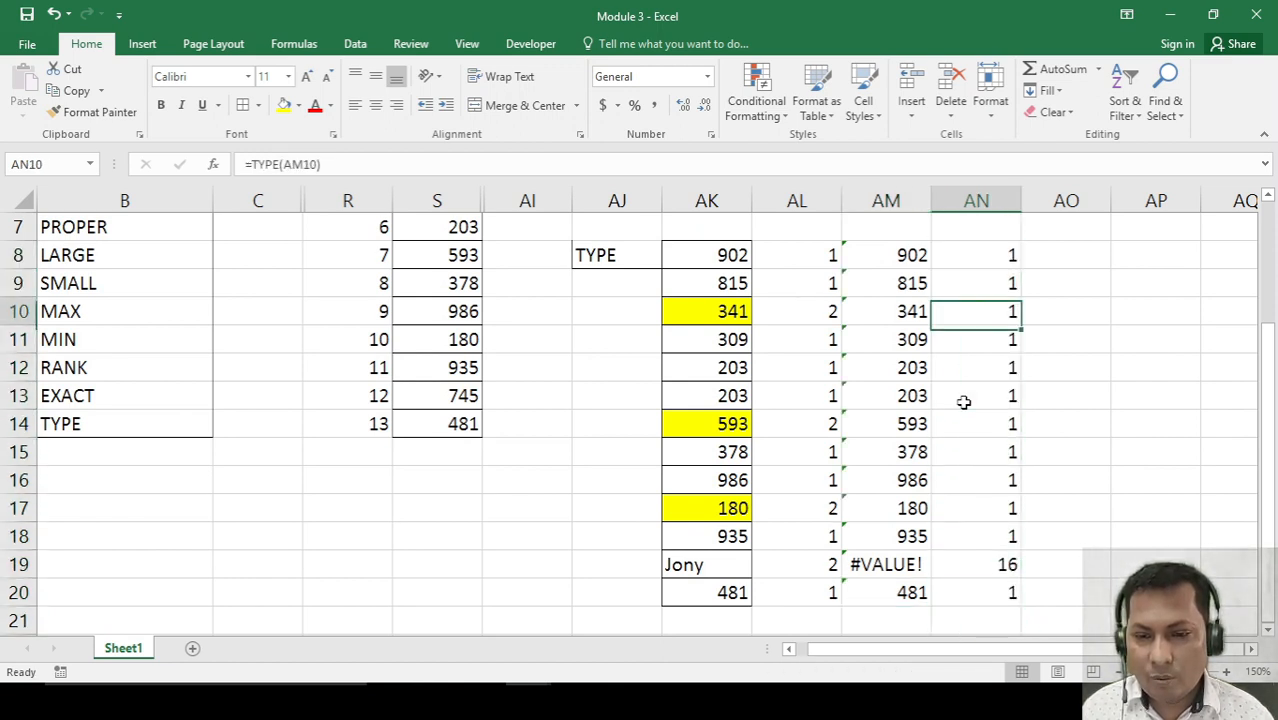
key("Down")
key("Down")
key("Down")
key("Down")
key("Down")
key("Down")
key("Down")
key("Down")
key("Down")
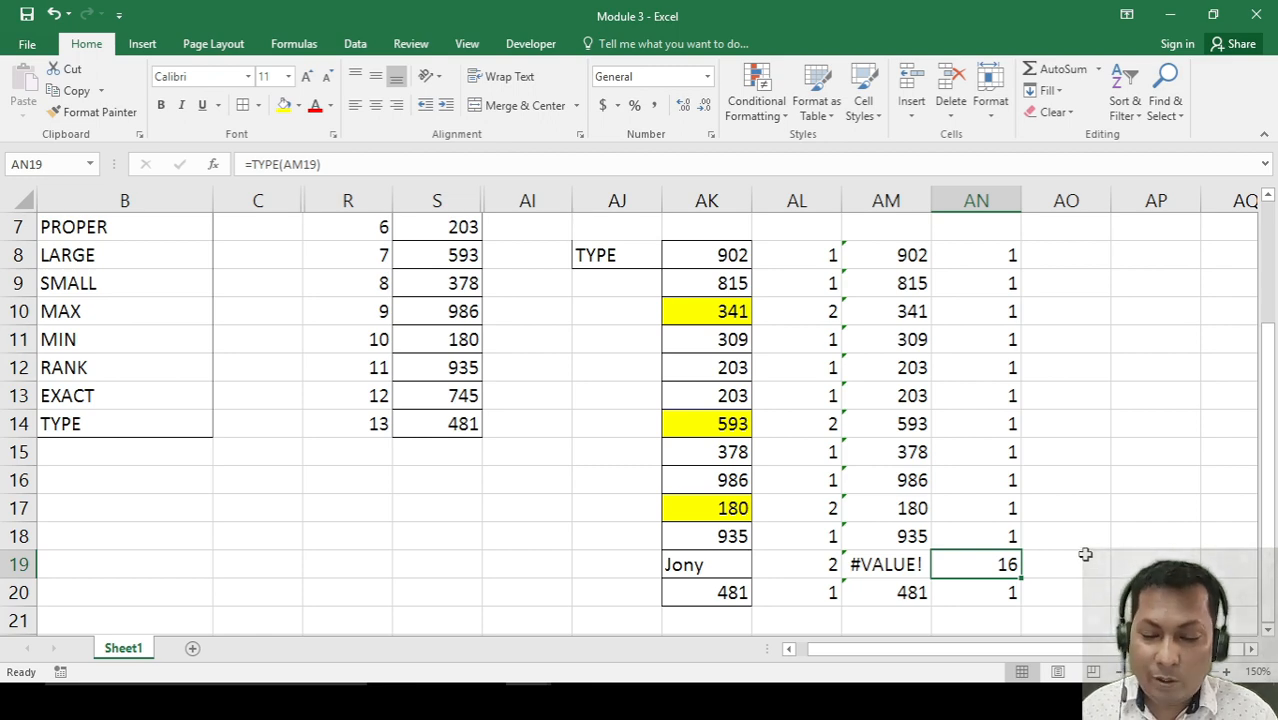
scroll(1085, 554, "up", 1)
scroll(1085, 554, "up", 1)
scroll(1080, 552, "down", 4)
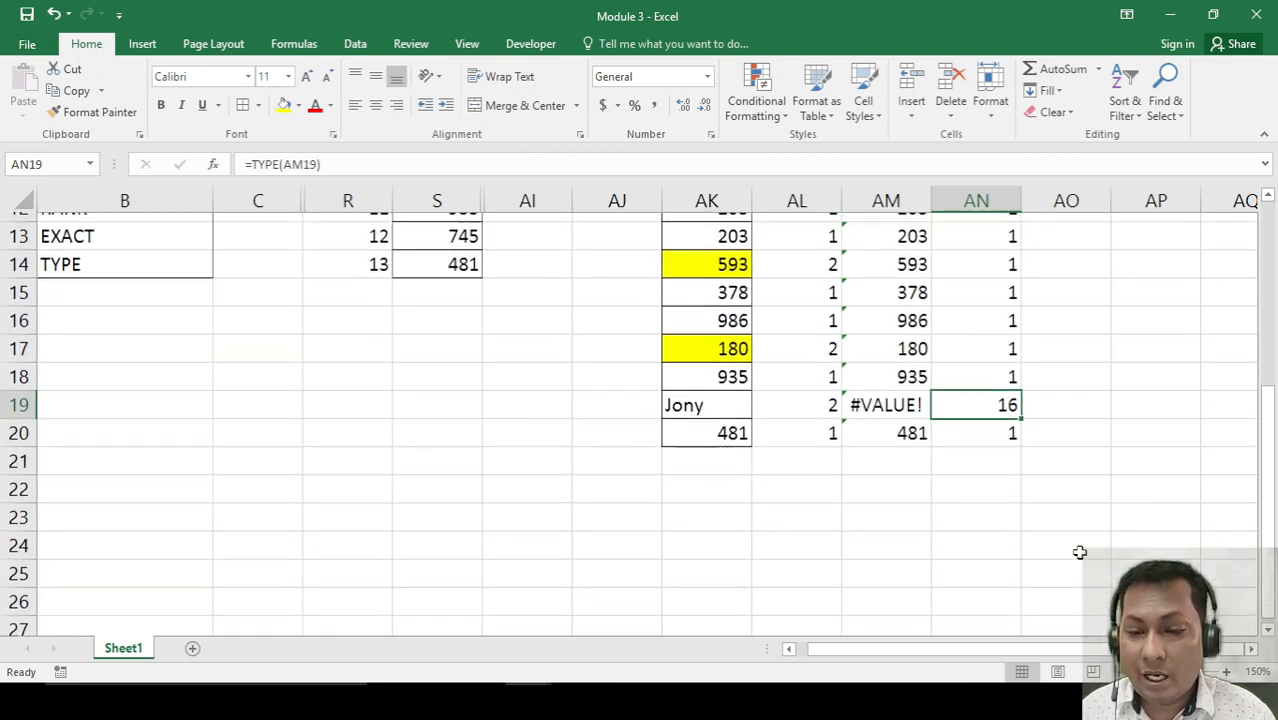
scroll(1080, 552, "up", 4)
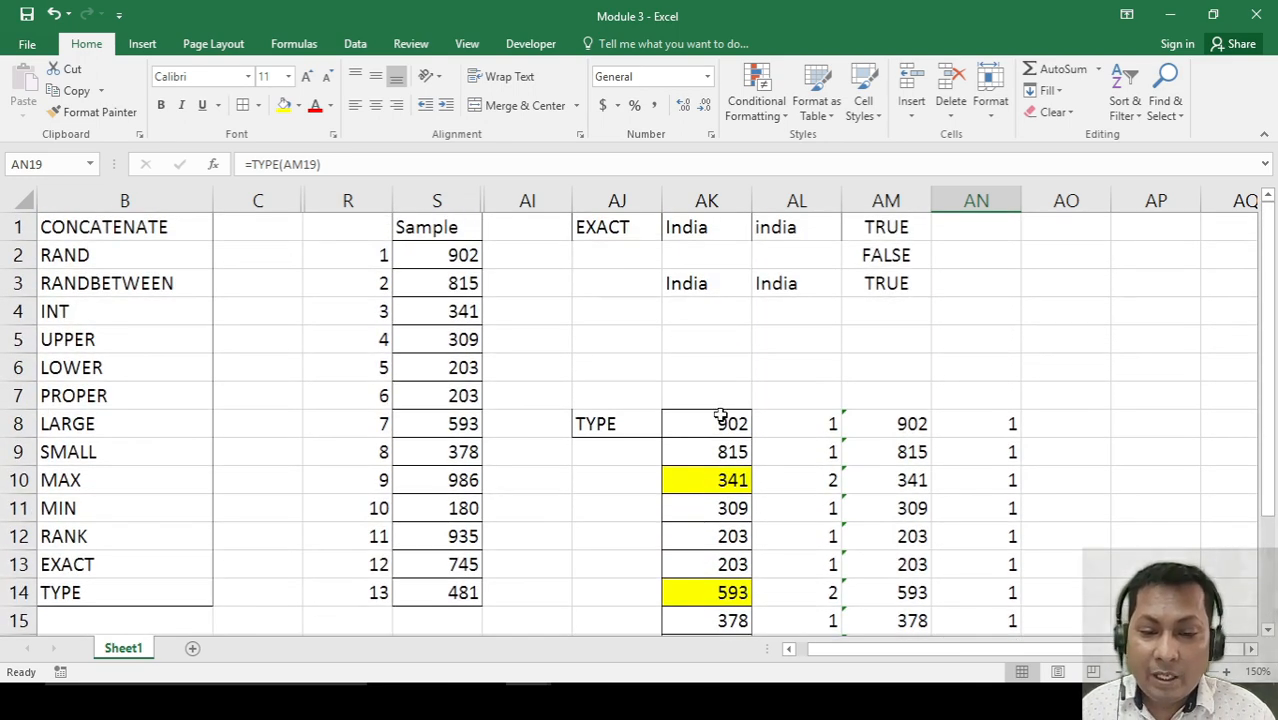
Compare the original entry with its converted value in AO8 using =AK8=AM8.
left_click(1092, 420)
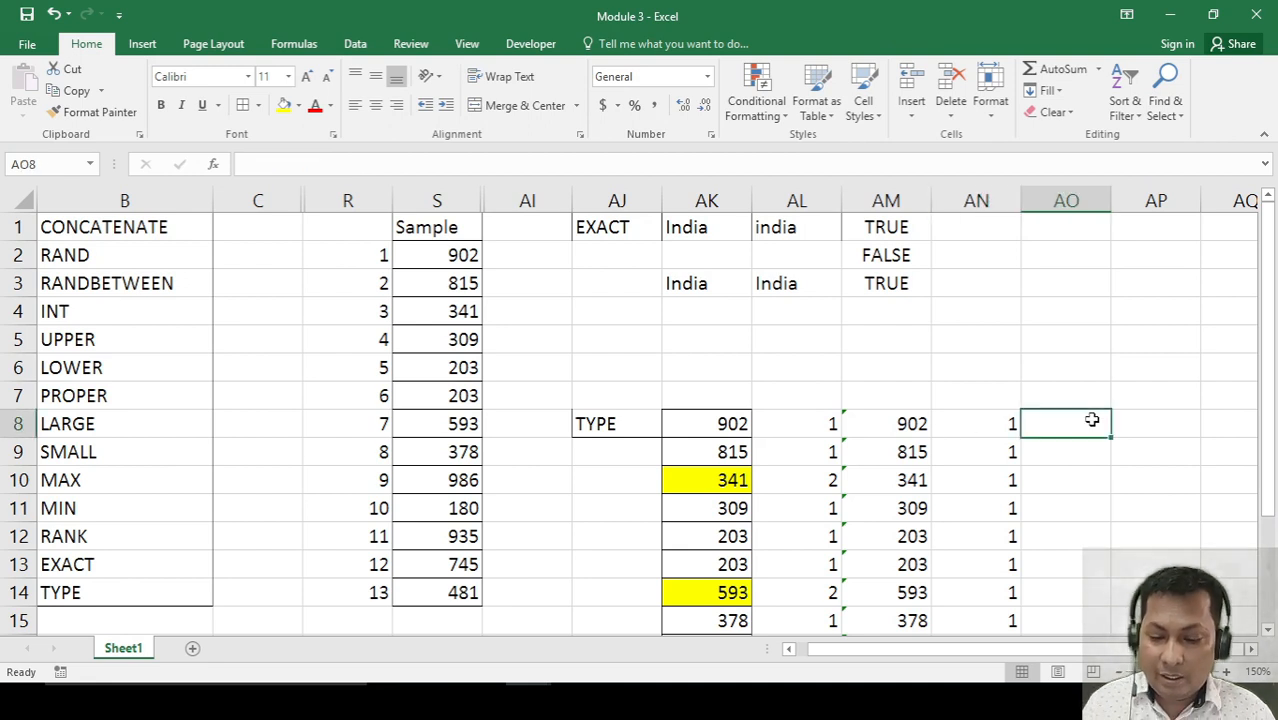
type("=")
key("Left")
key("Left")
key("Left")
key("Left")
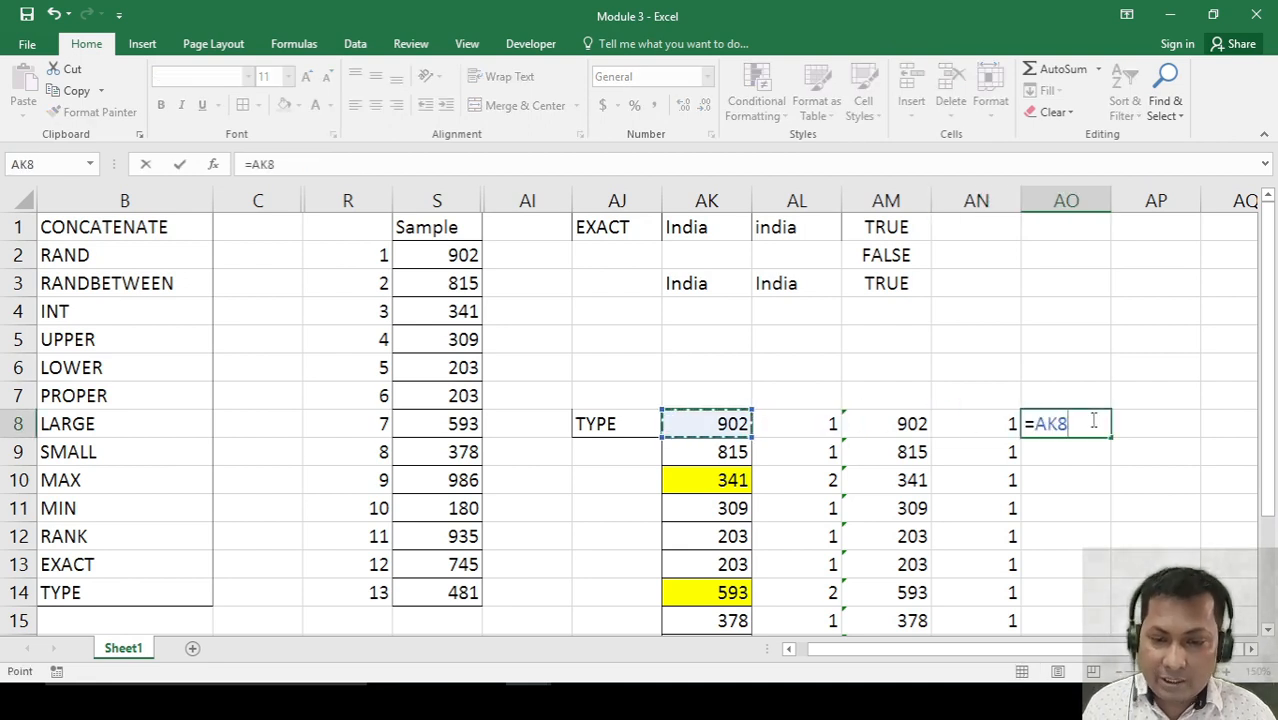
type("=")
key("Left")
key("Left")
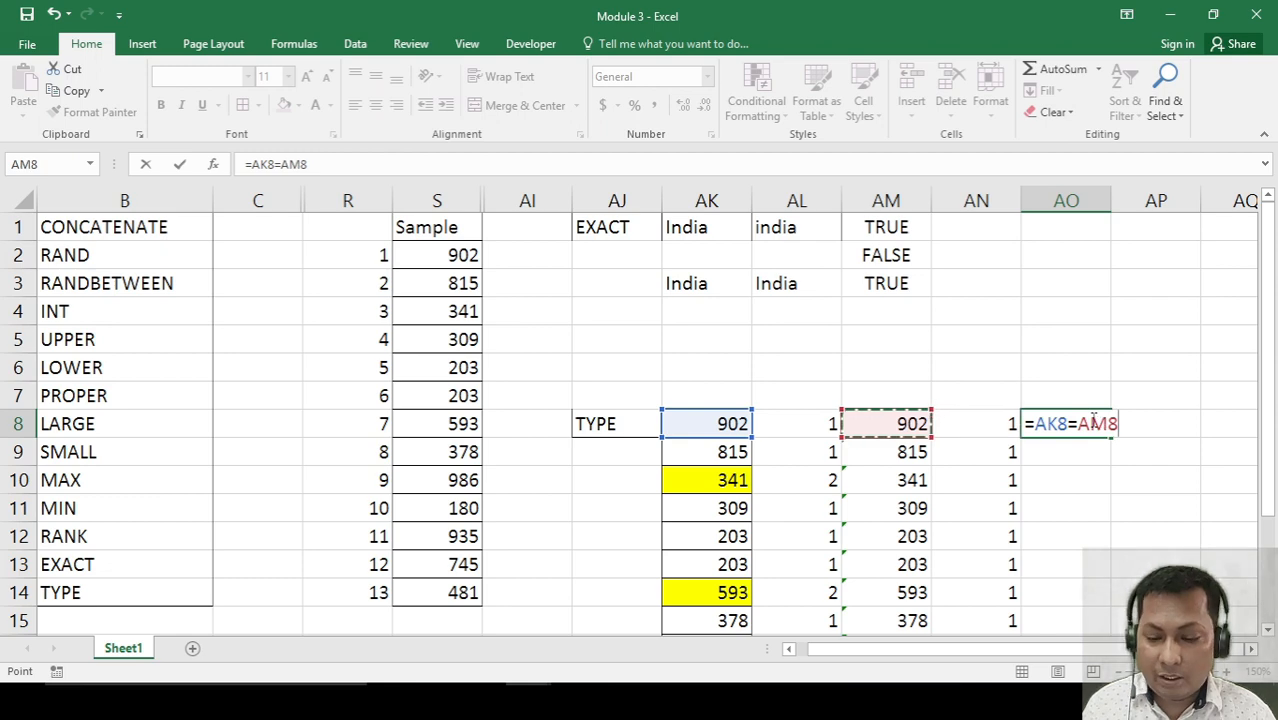
key("Return")
Copy the comparison formula from AO8 down through AO20 and select the result in AO10.
key("Up")
key("ctrl+c")
key("Down")
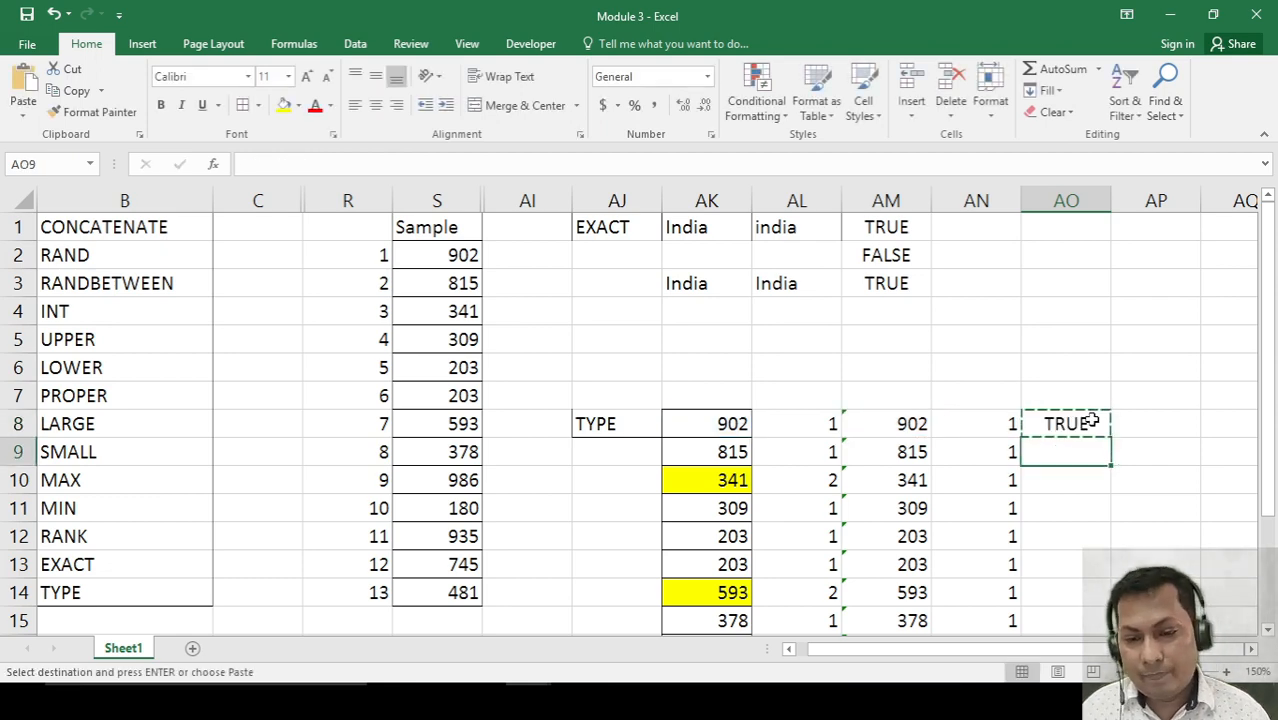
key("shift+Down")
key("shift+Down")
key("shift+Down")
key("shift+Down")
key("shift+Down")
key("shift+Down")
key("shift+Down")
key("shift+Down")
key("shift+Down")
key("shift+Down")
key("shift+Down")
key("shift+Down")
key("shift+Down")
key("shift+Down")
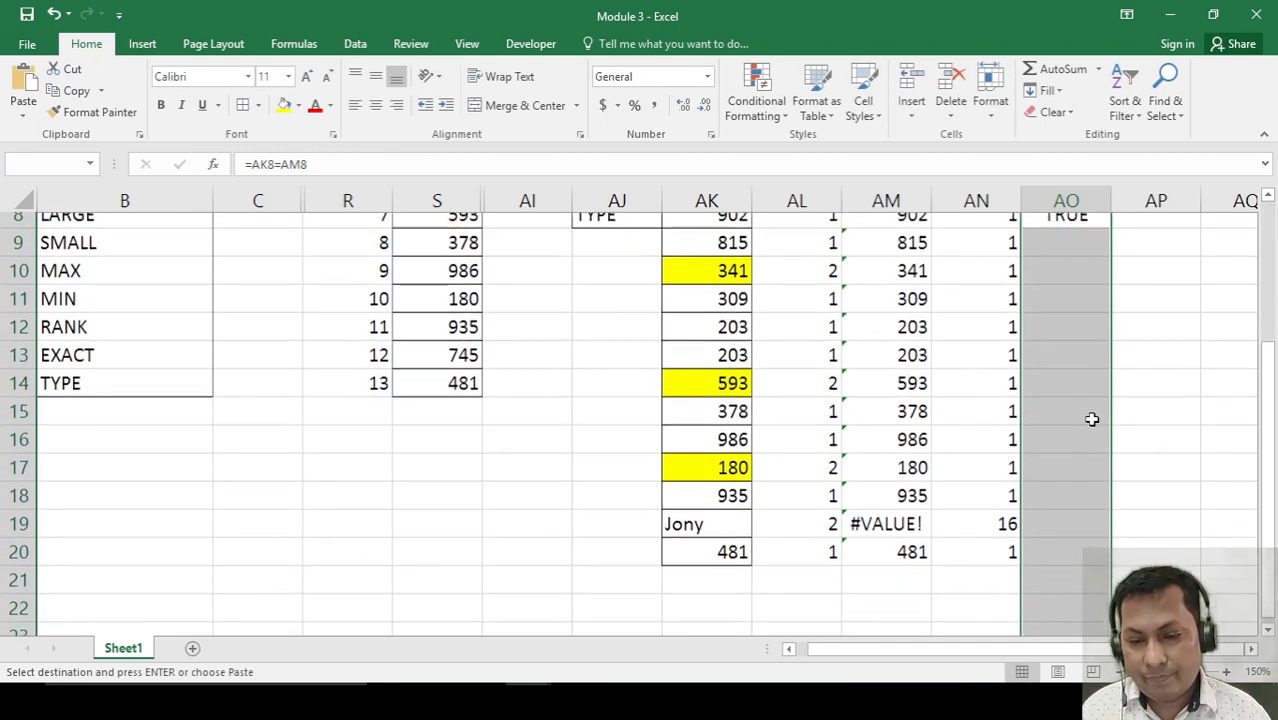
key("Return")
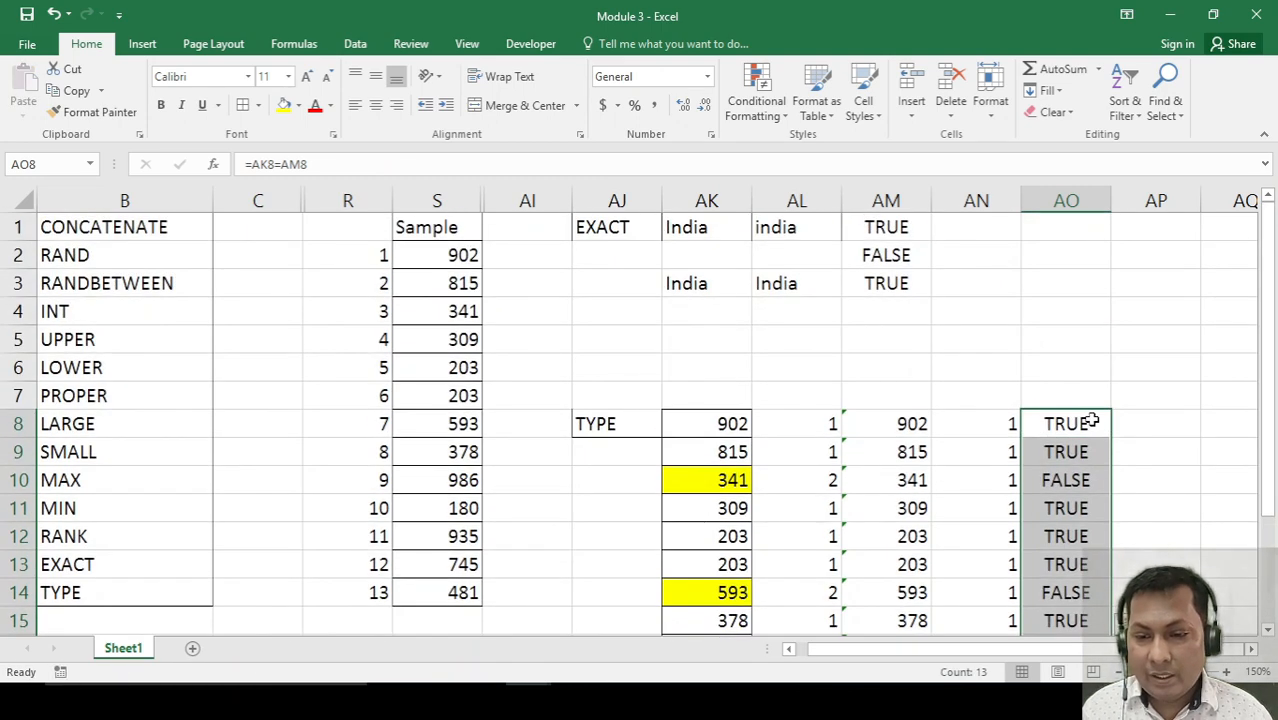
left_click(1147, 503)
left_click(1060, 478)
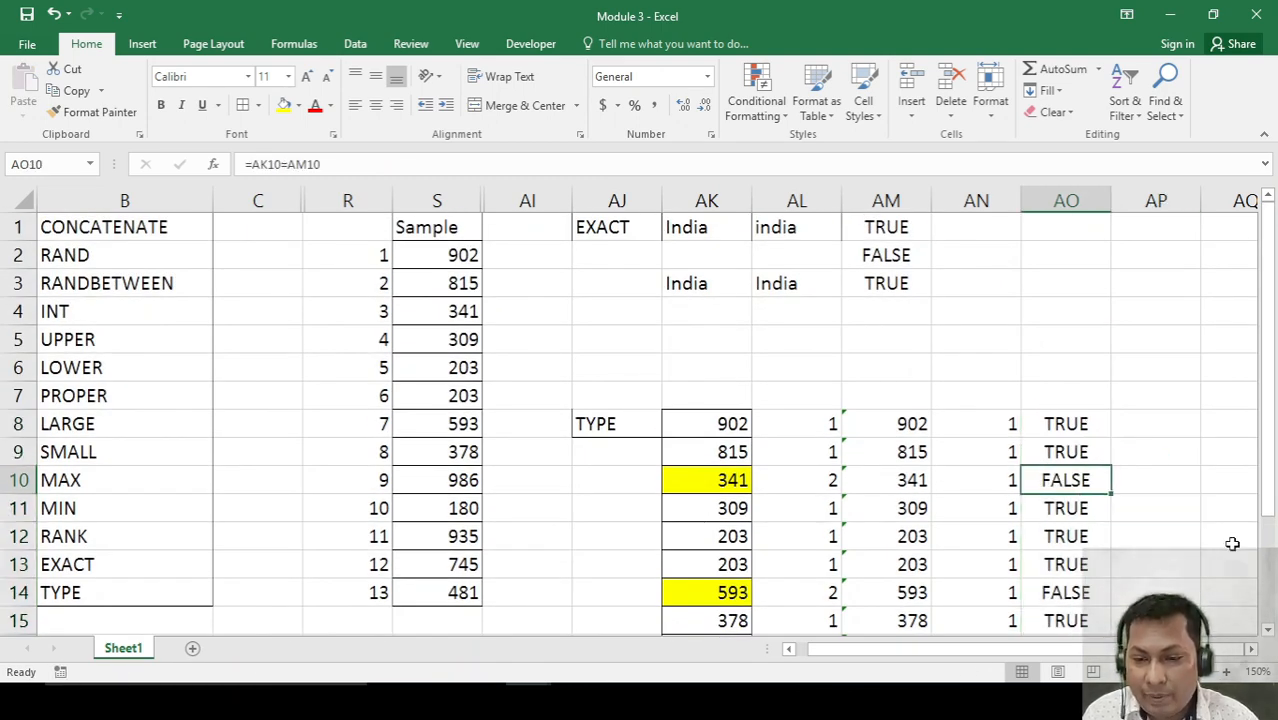
Highlight the comparison results in AO10, AO14, AO17 and AO19 with the yellow fill color.
scroll(1220, 538, "down", 2)
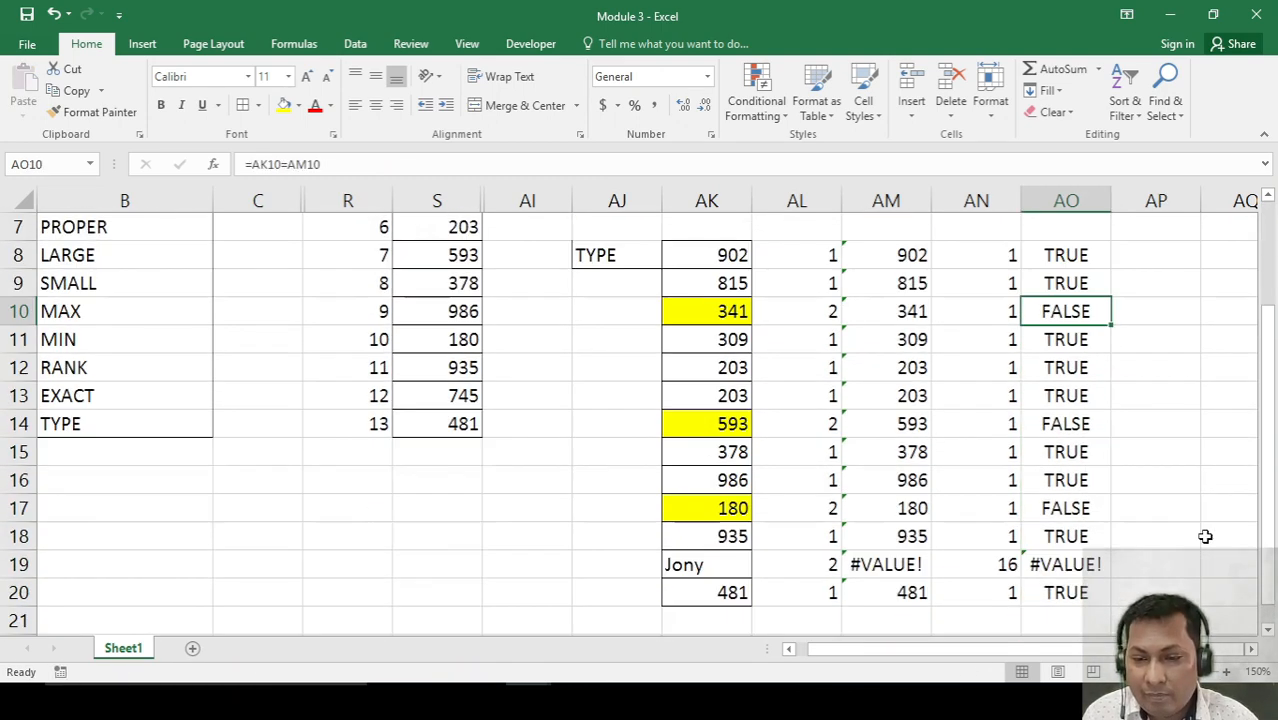
left_click(1066, 431, "ctrl")
left_click(1082, 510, "ctrl")
left_click(1076, 565, "ctrl")
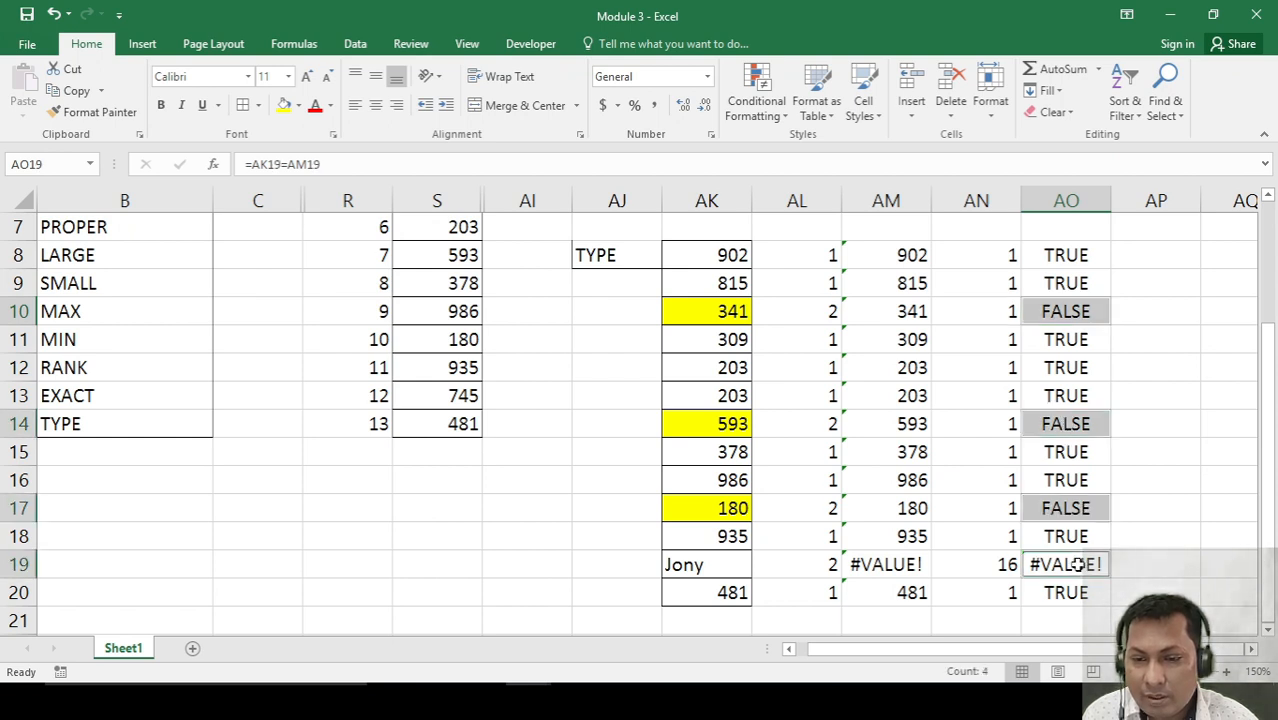
left_click(284, 104)
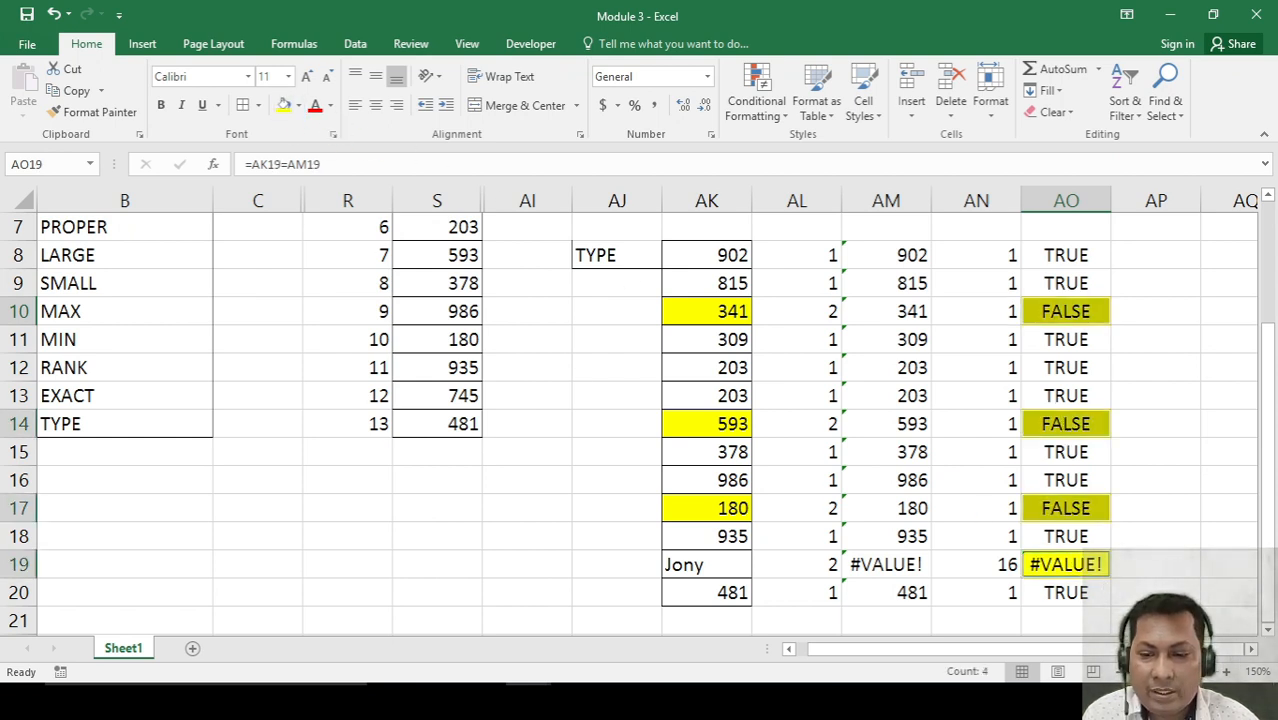
left_click(1163, 590)
Review the highlighted comparison results in column AO against the original entry in AK8 and its VALUE formula in AM8.
scroll(1072, 572, "up", 2)
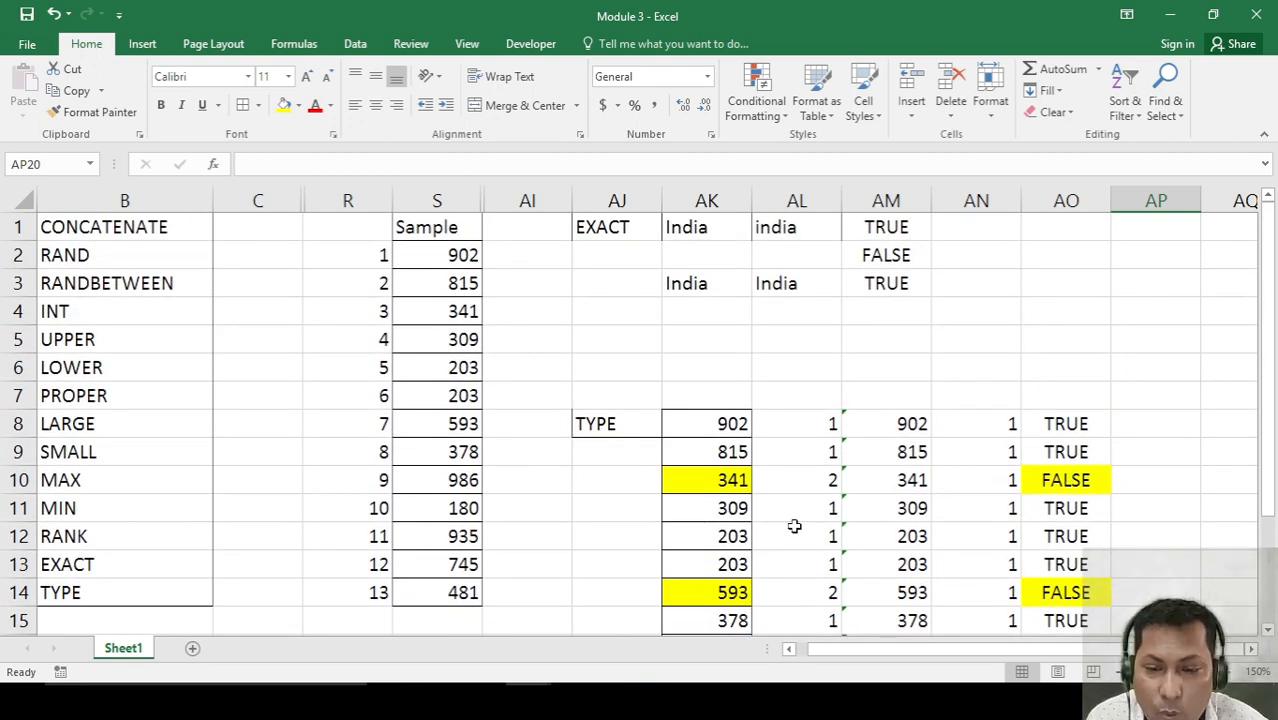
scroll(979, 600, "down", 1)
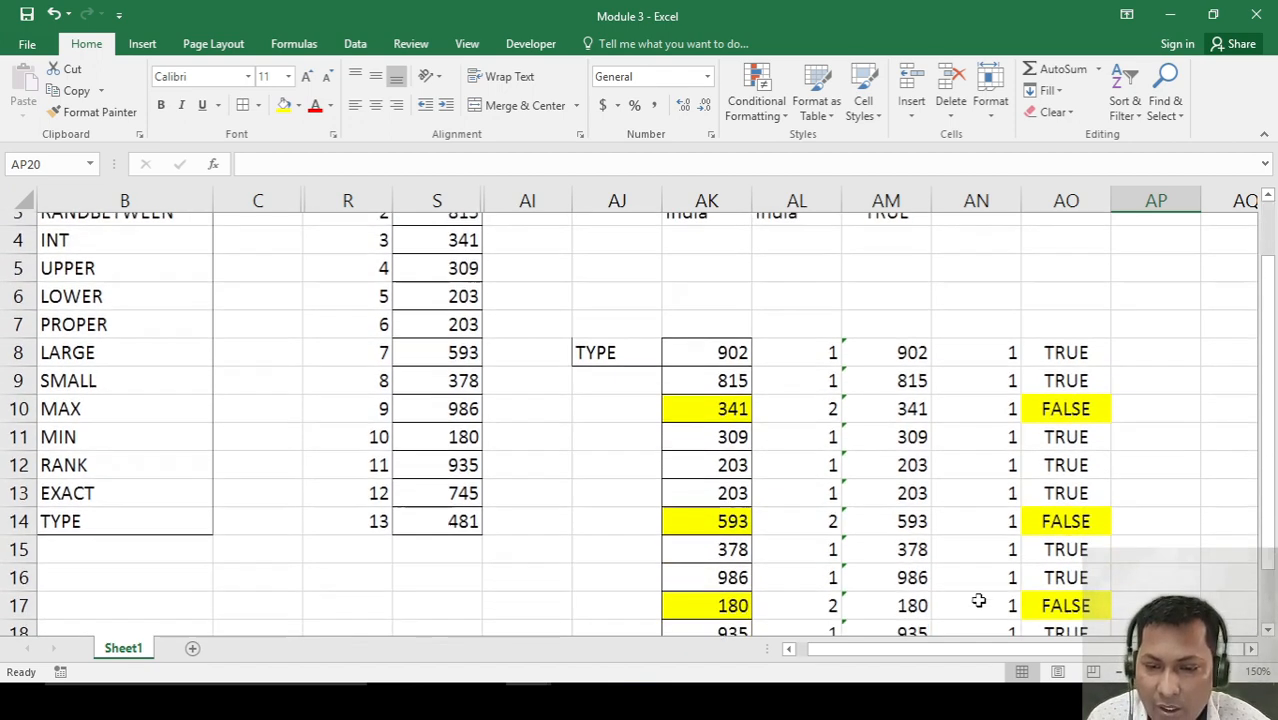
scroll(979, 600, "down", 1)
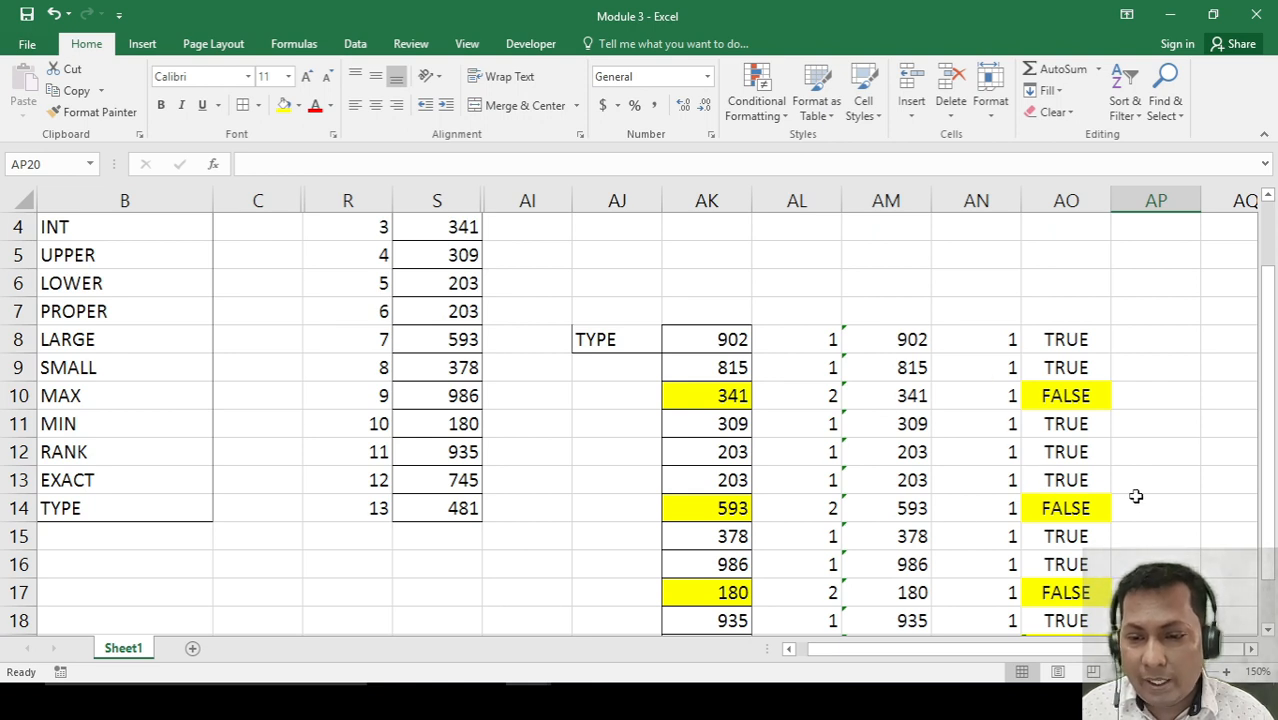
scroll(1136, 496, "down", 1)
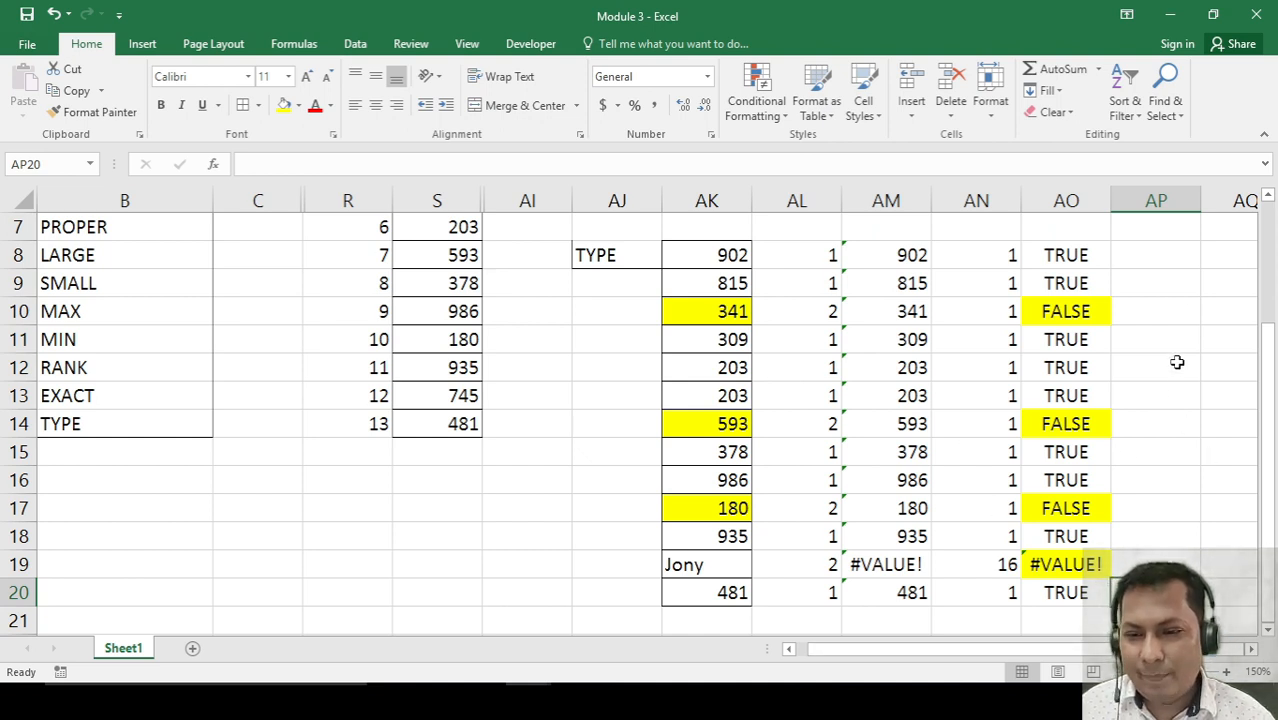
left_click(1175, 262)
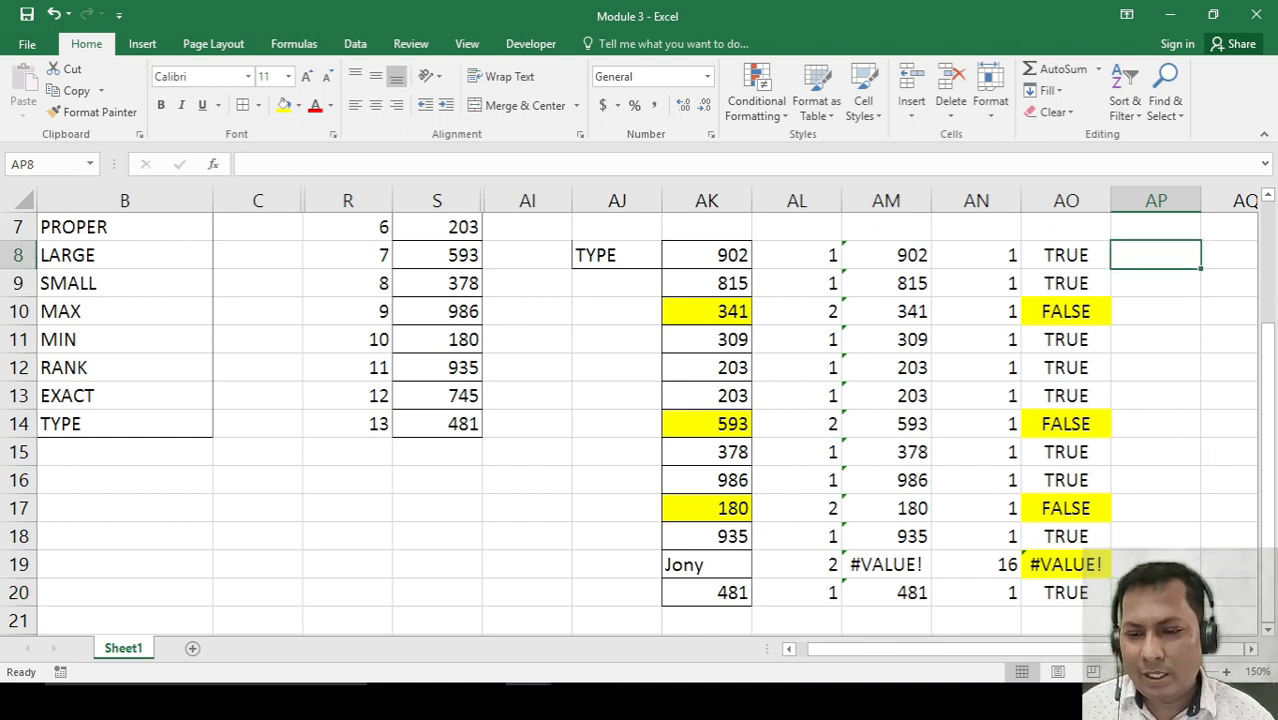
left_click(1255, 651)
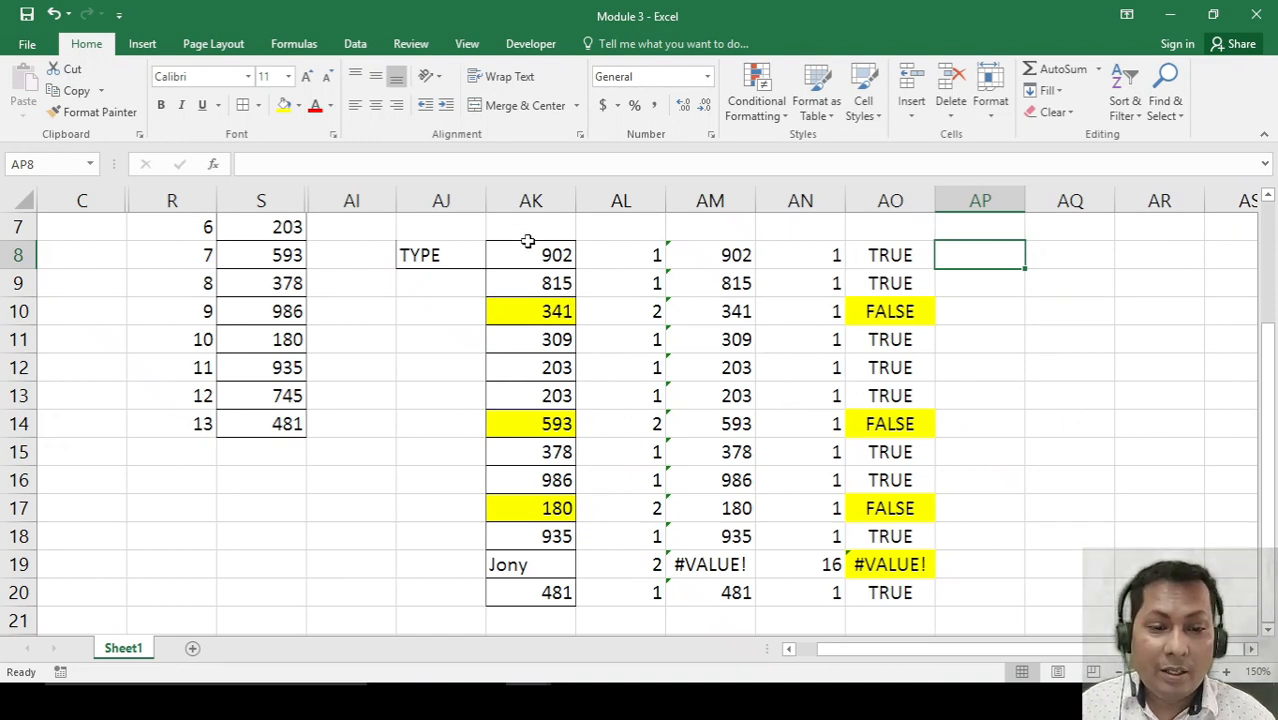
left_click(540, 255)
left_click(736, 256)
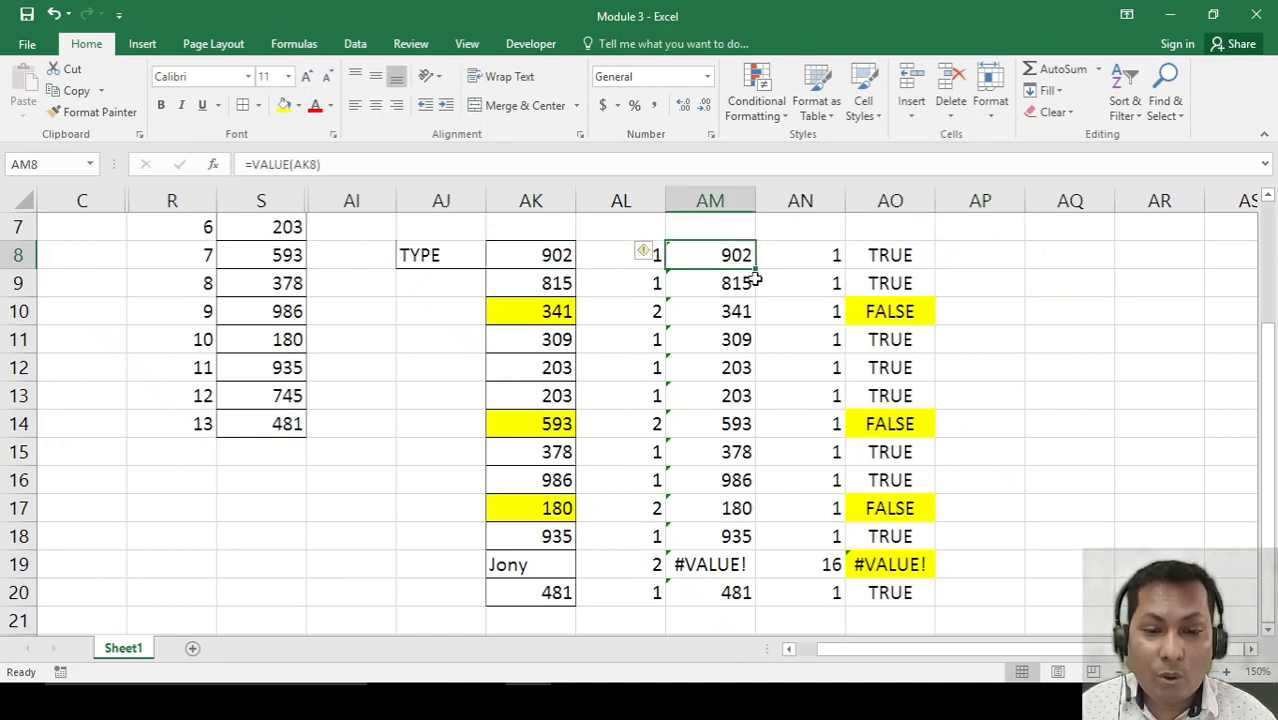
Compare the number-converted original with the converted value in AP8 using =VALUE(AK8)=AM8.
left_click(984, 261)
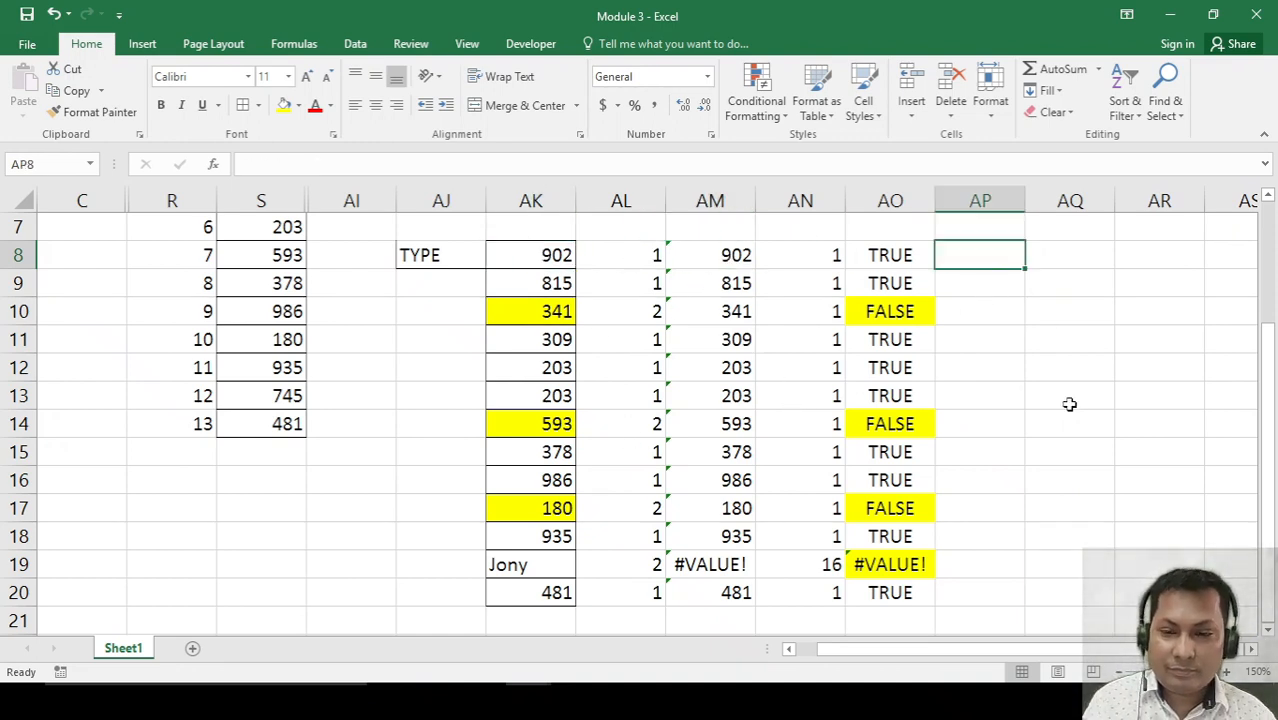
type("=")
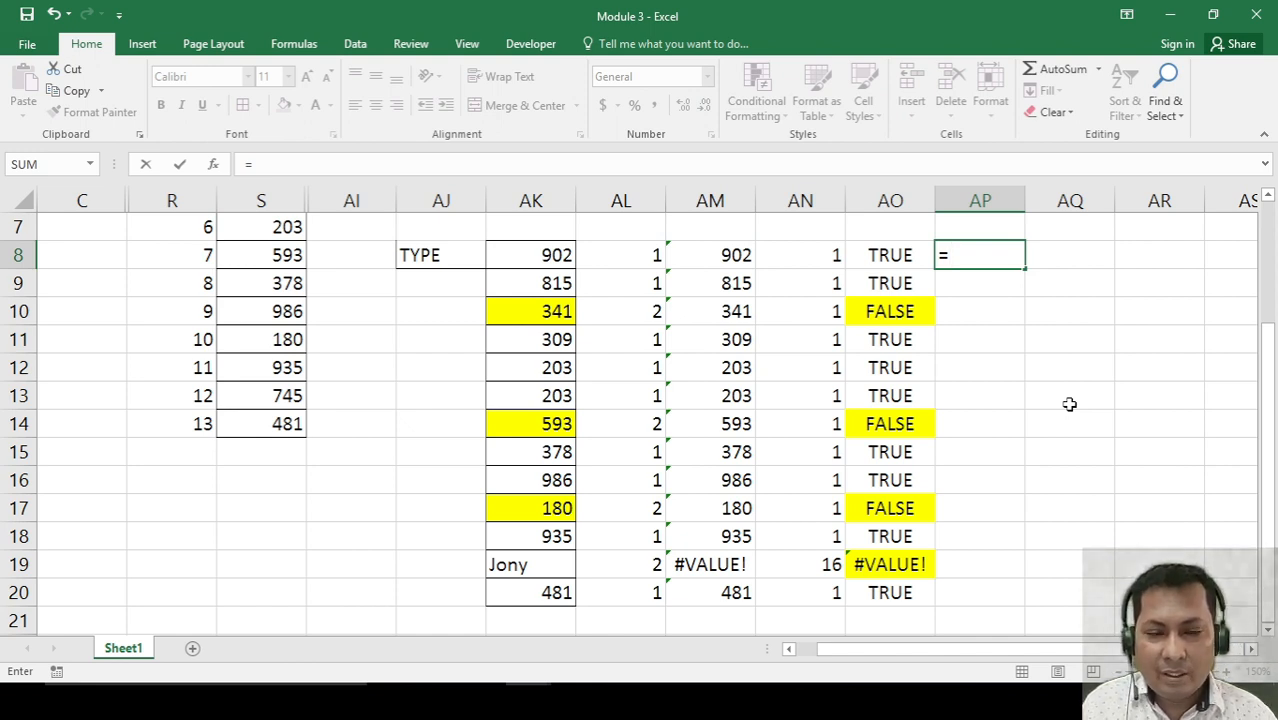
type("valu")
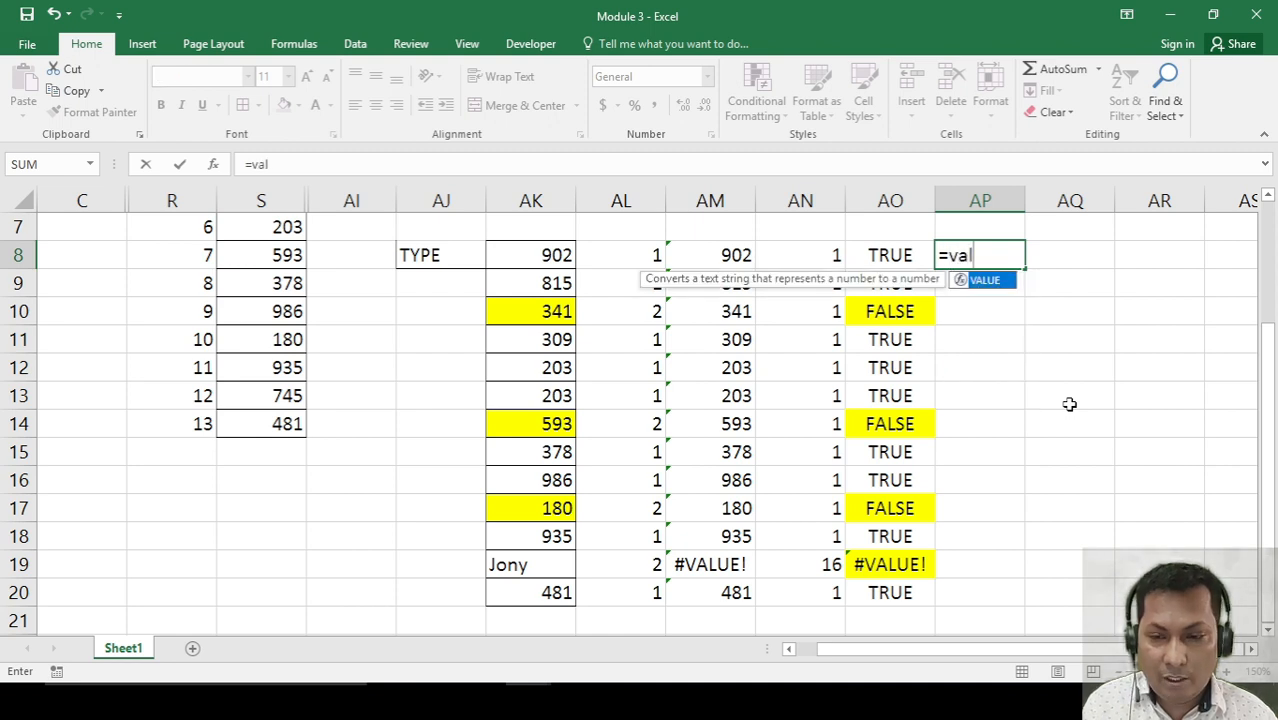
key("Tab")
key("Left")
key("Left")
key("Left")
key("Left")
key("Left")
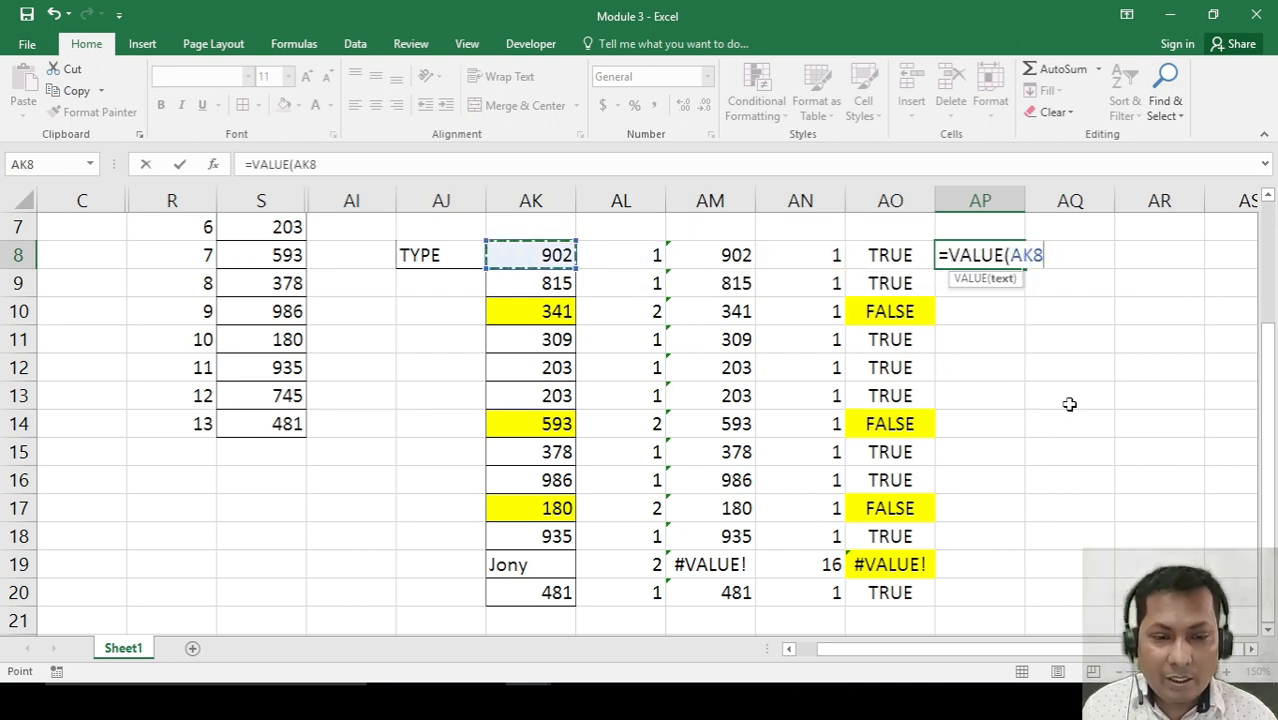
type(")=")
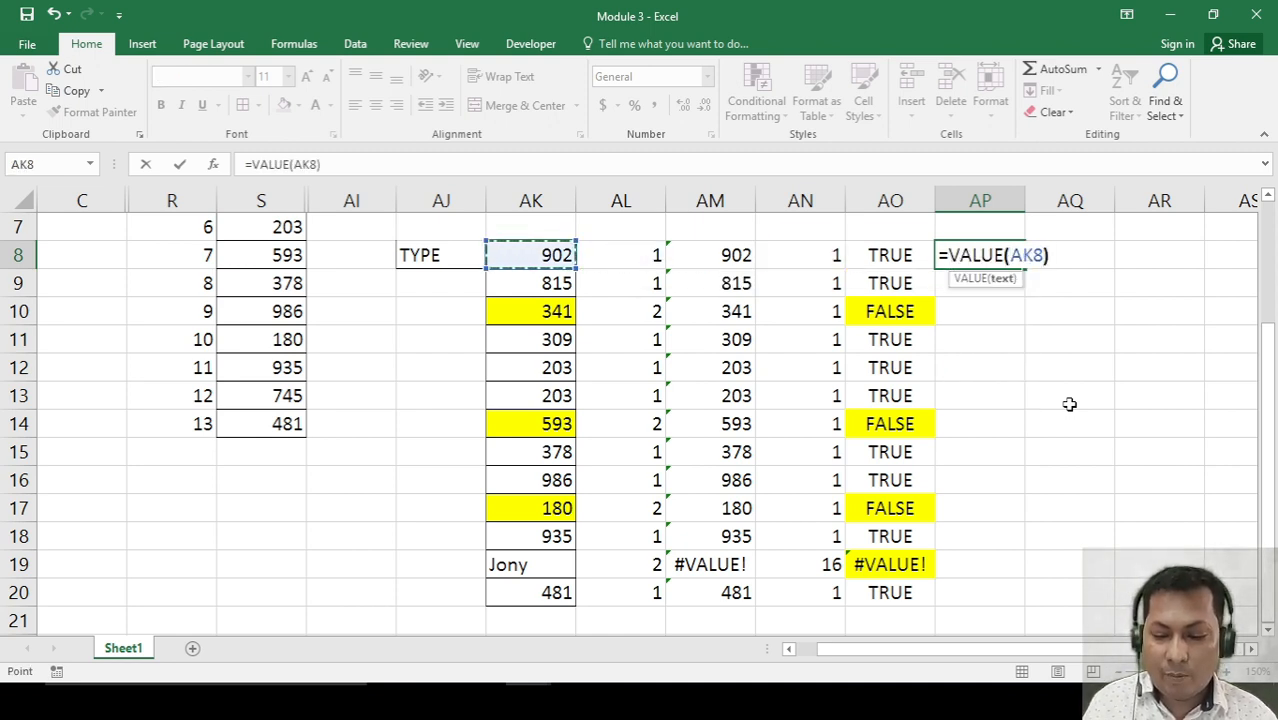
key("Left")
key("Left")
key("Left")
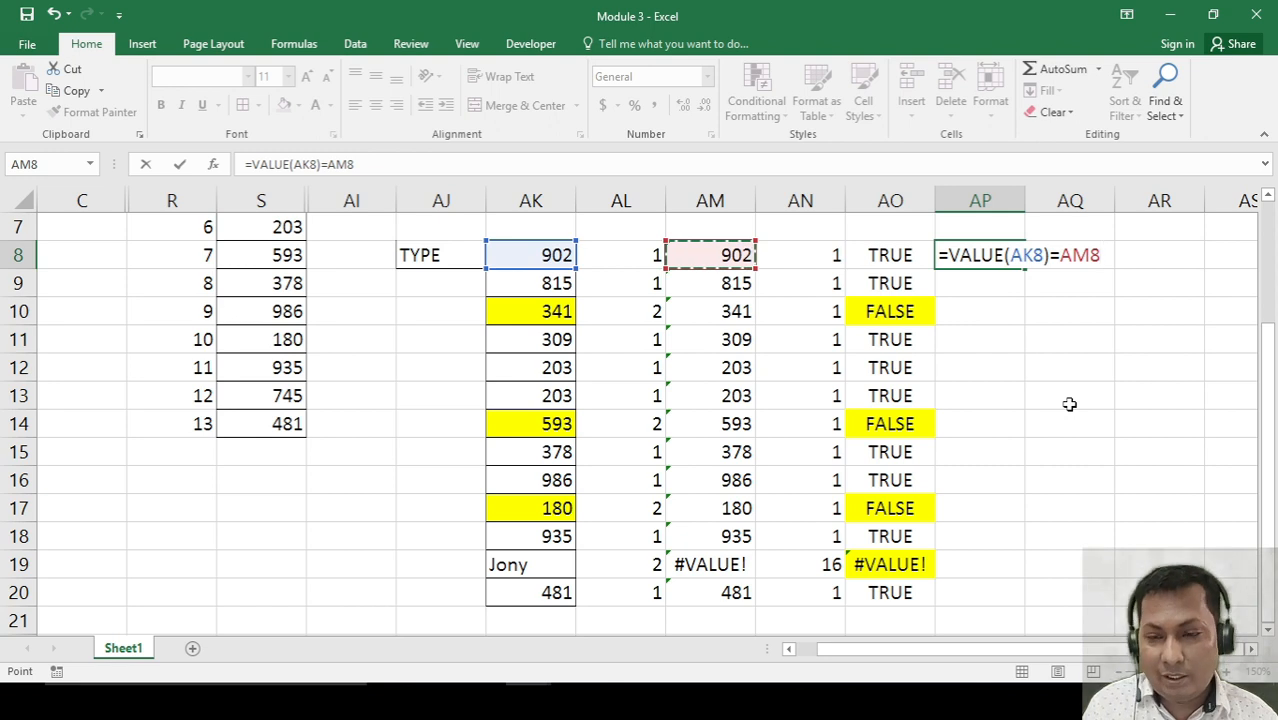
key("Return")
Copy the VALUE comparison formula from AP8 down through AP19.
key("Up")
key("ctrl+c")
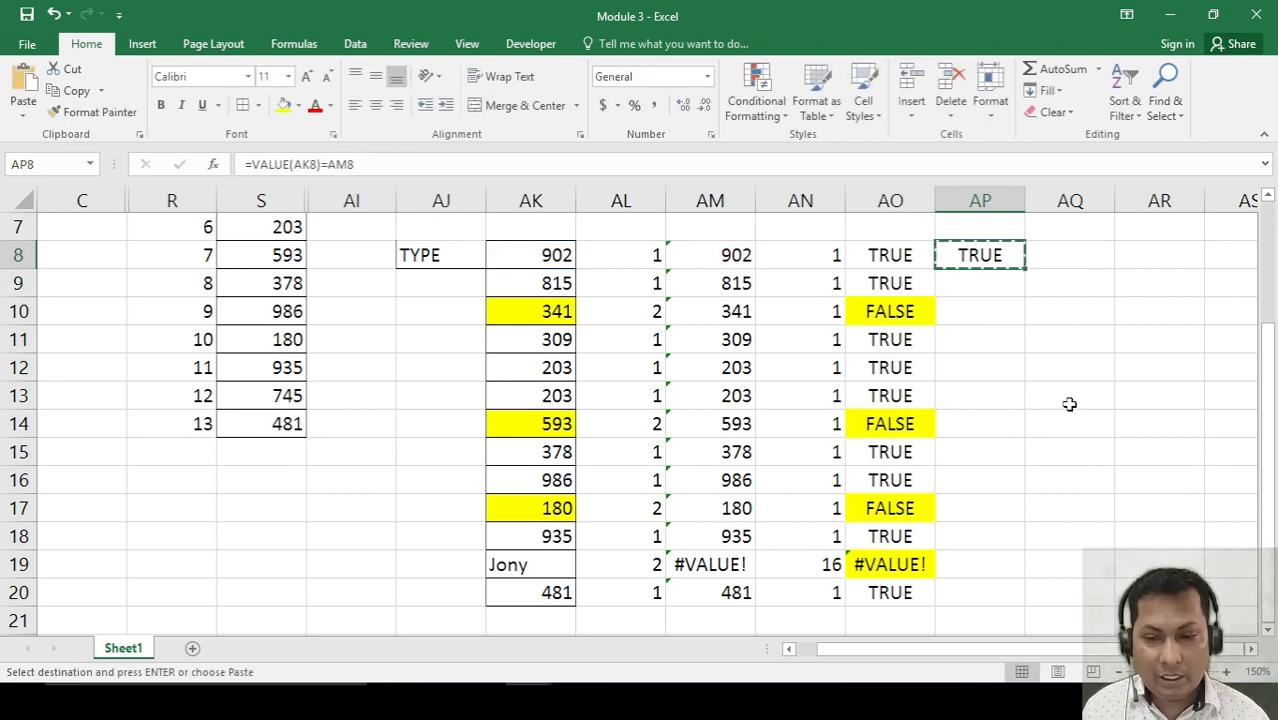
key("shift+Down")
key("shift+Down")
key("shift+Down")
key("shift+Down")
key("shift+Down")
key("shift+Down")
key("shift+Down")
key("shift+Down")
key("shift+Down")
key("shift+Down")
key("shift+Down")
key("Return")
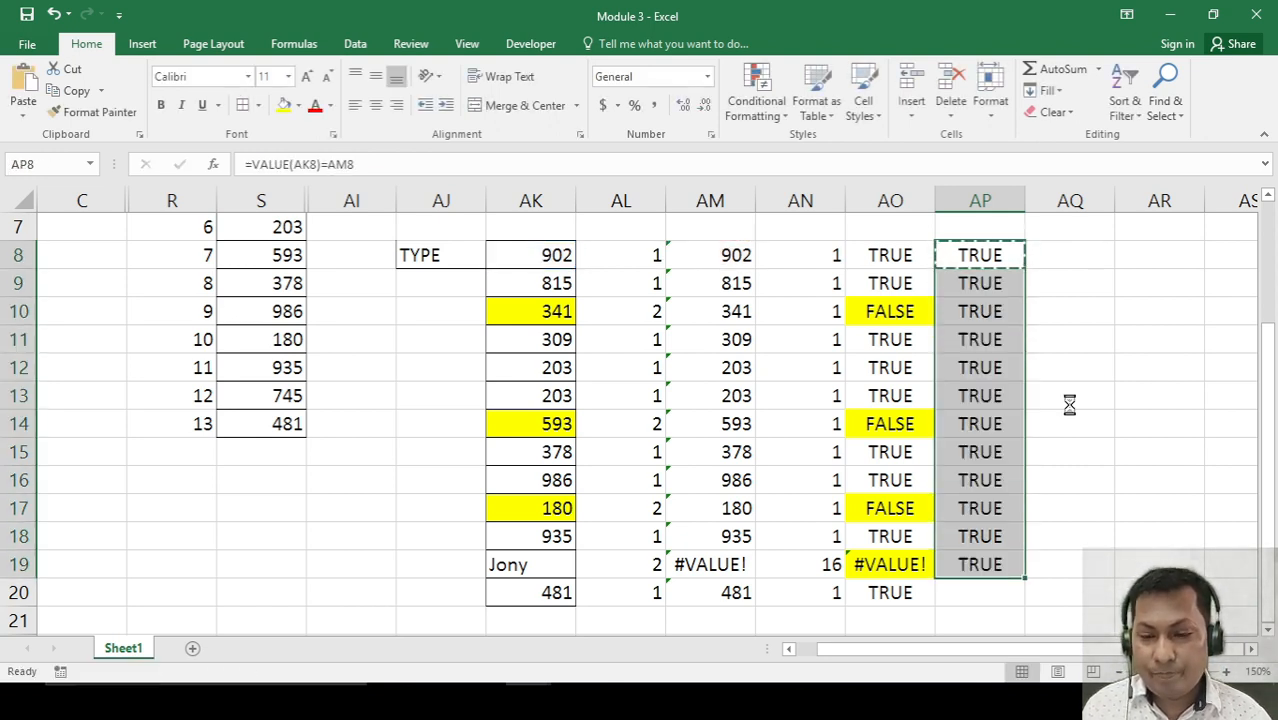
key("Down")
key("Down")
key("Up")
key("Up")
Start a second comparison formula in AQ8 with =VALUE(AK8)=AM8.
key("Right")
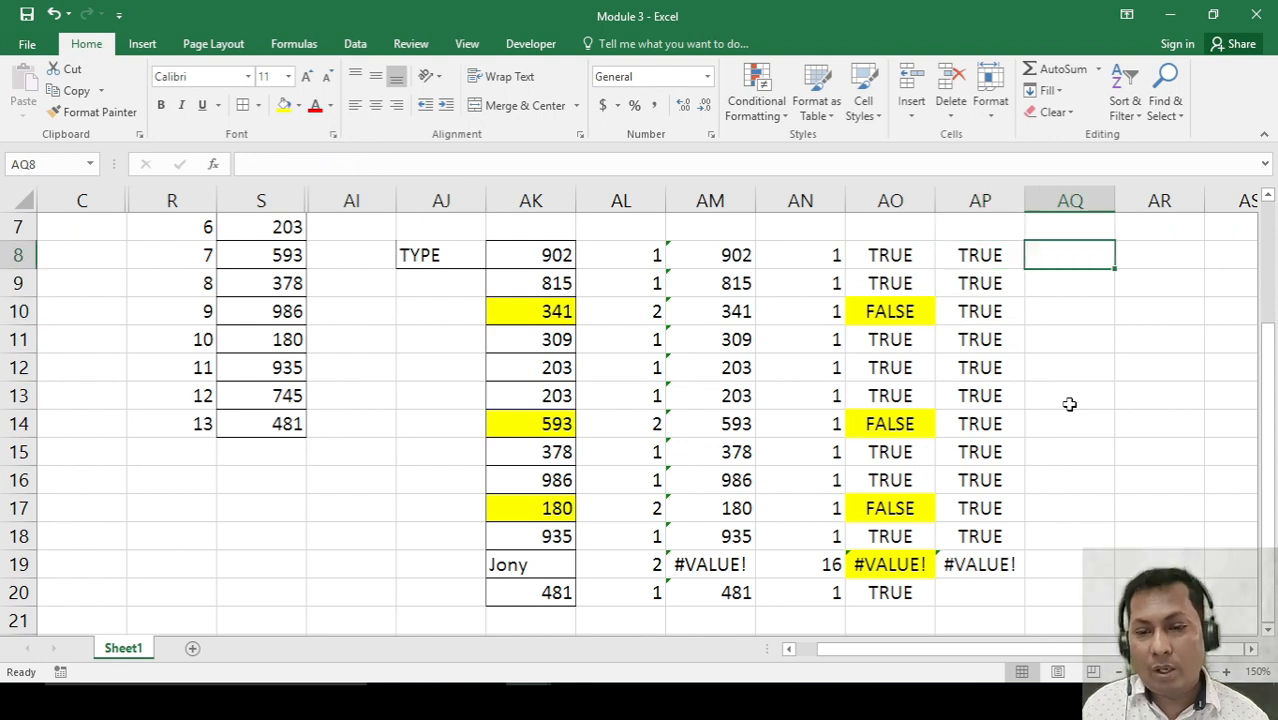
type("=val")
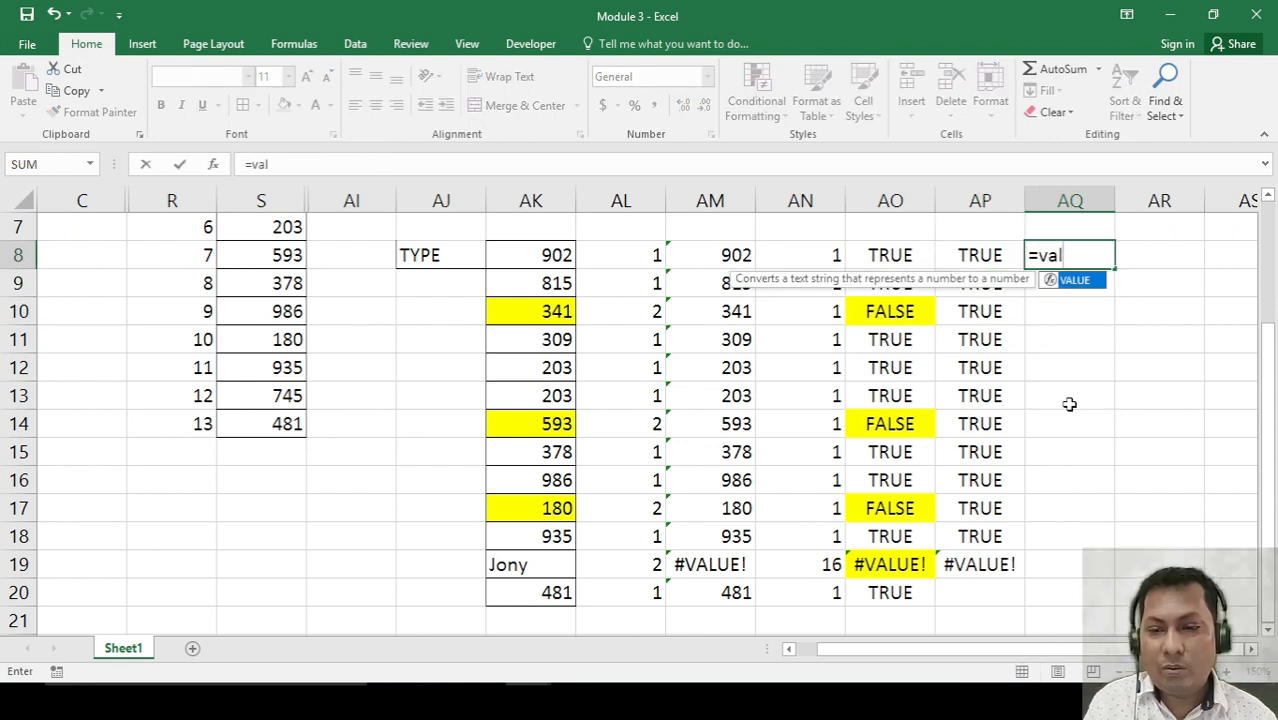
key("BackSpace")
type("l")
key("Tab")
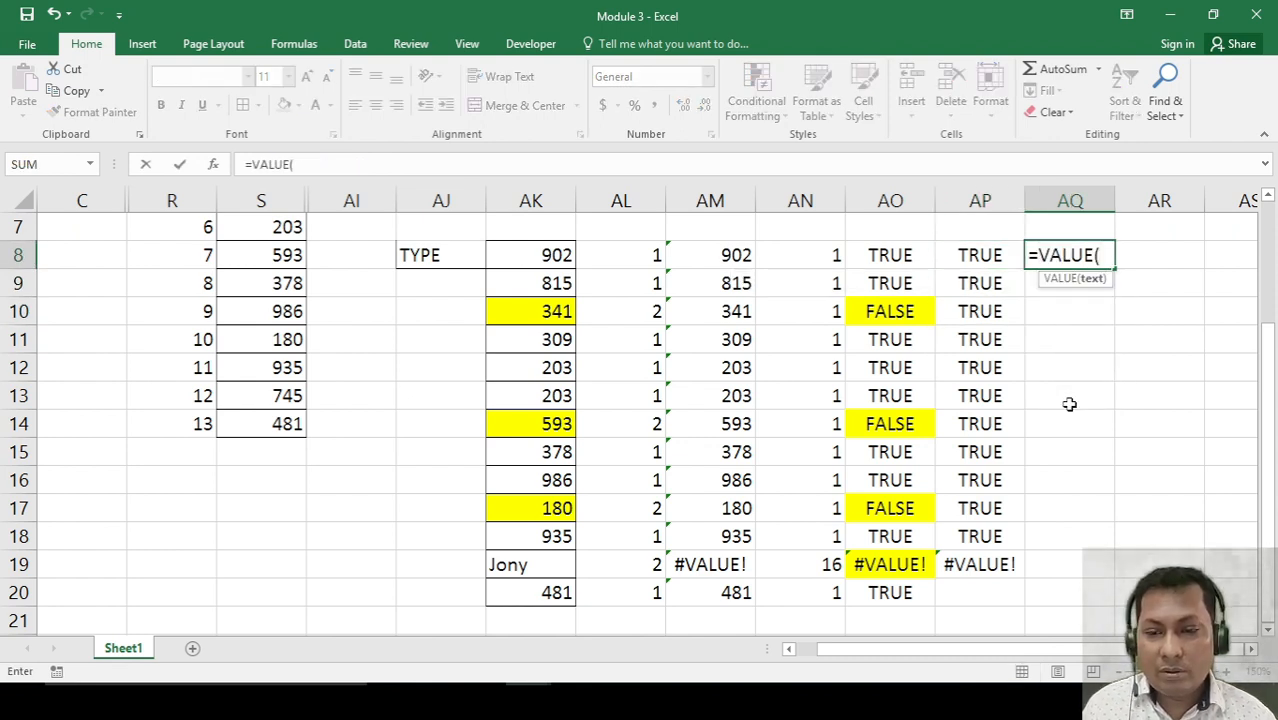
key("Left")
key("Left")
key("Left")
key("Left")
key("Left")
key("Left")
type(")")
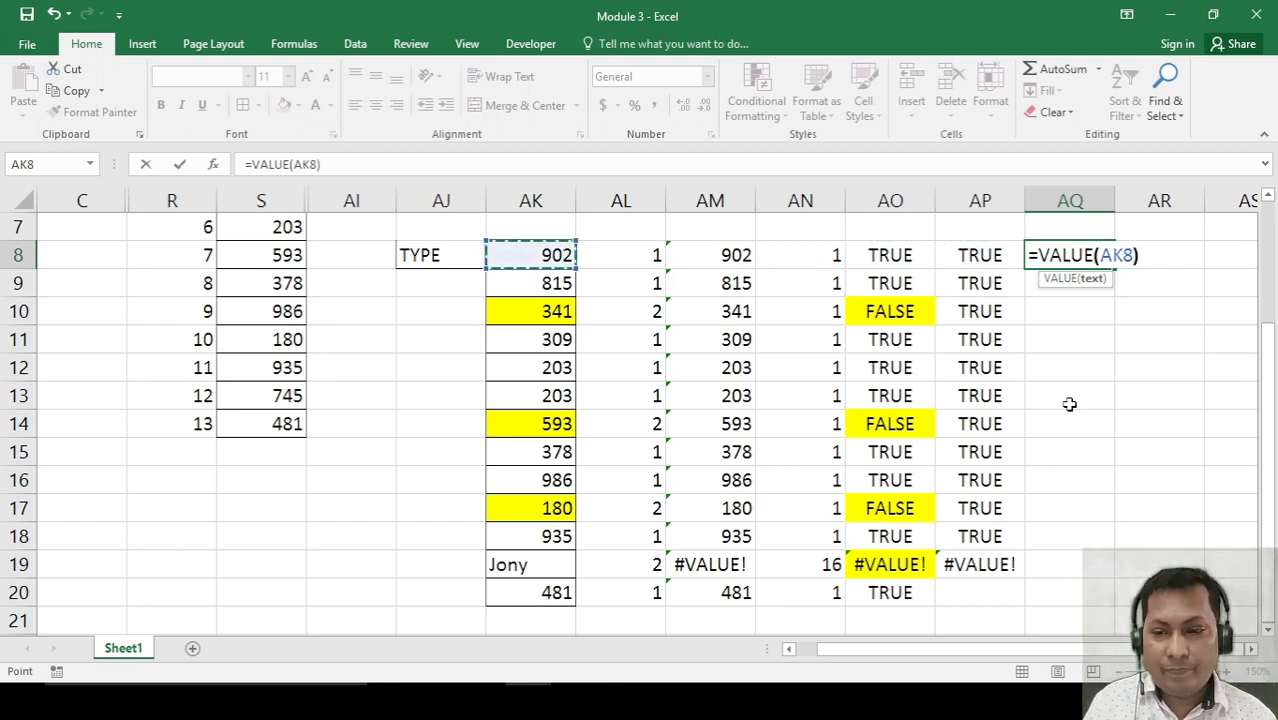
type("=")
key("Left")
key("Left")
key("Left")
key("Left")
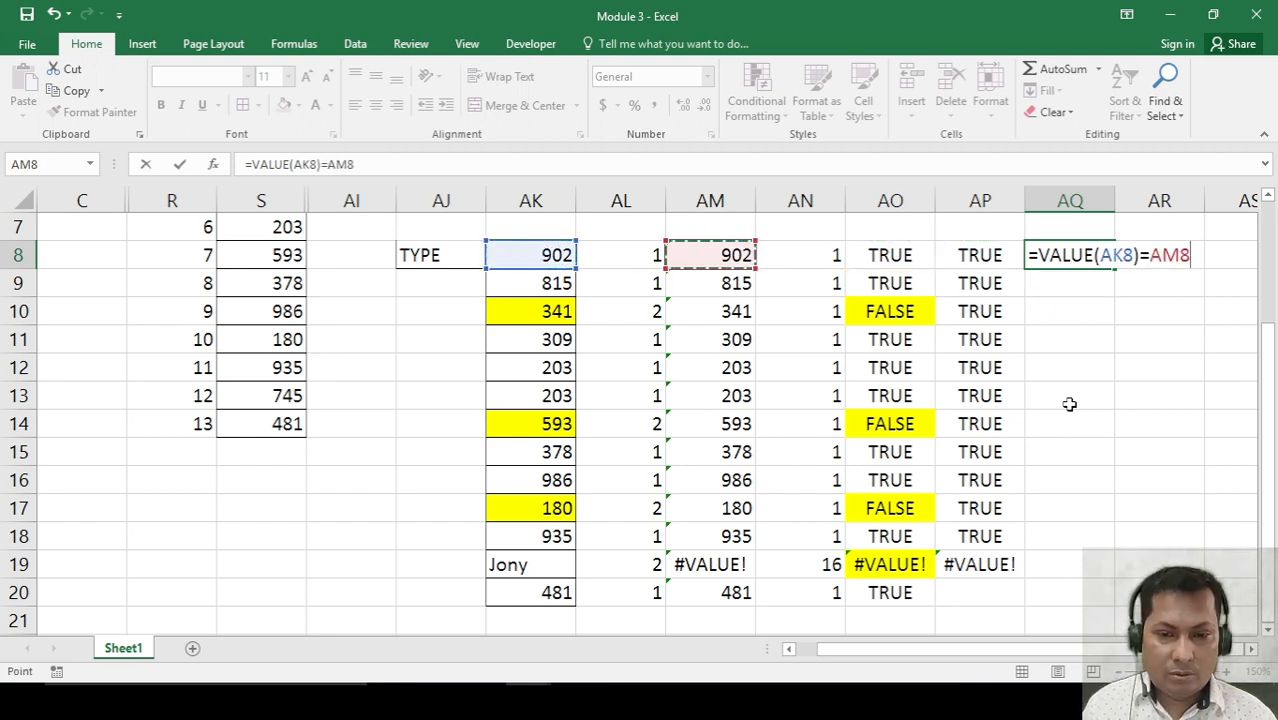
Wrap the second operand in VALUE as well and enter the AQ8 formula as =VALUE(AK8)=VALUE(AM8).
key("BackSpace")
key("BackSpace")
key("BackSpace")
type("valu")
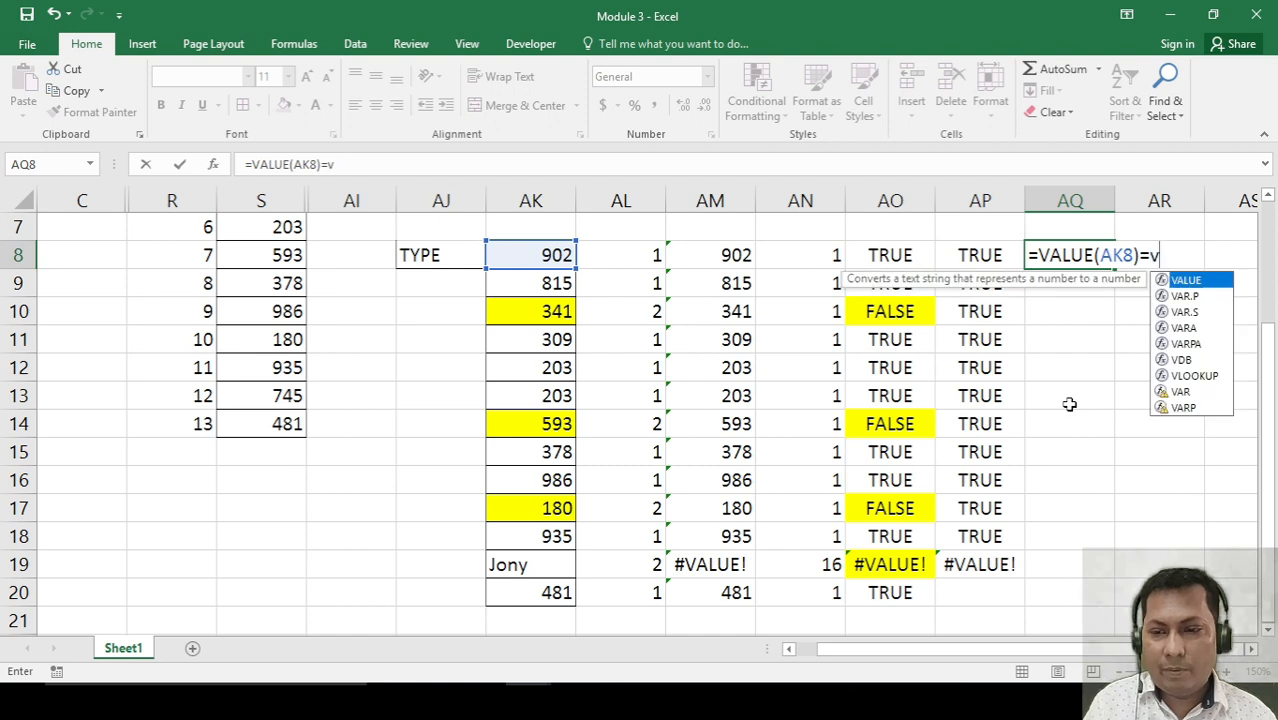
key("Tab")
key("Left")
key("Left")
key("Left")
key("Left")
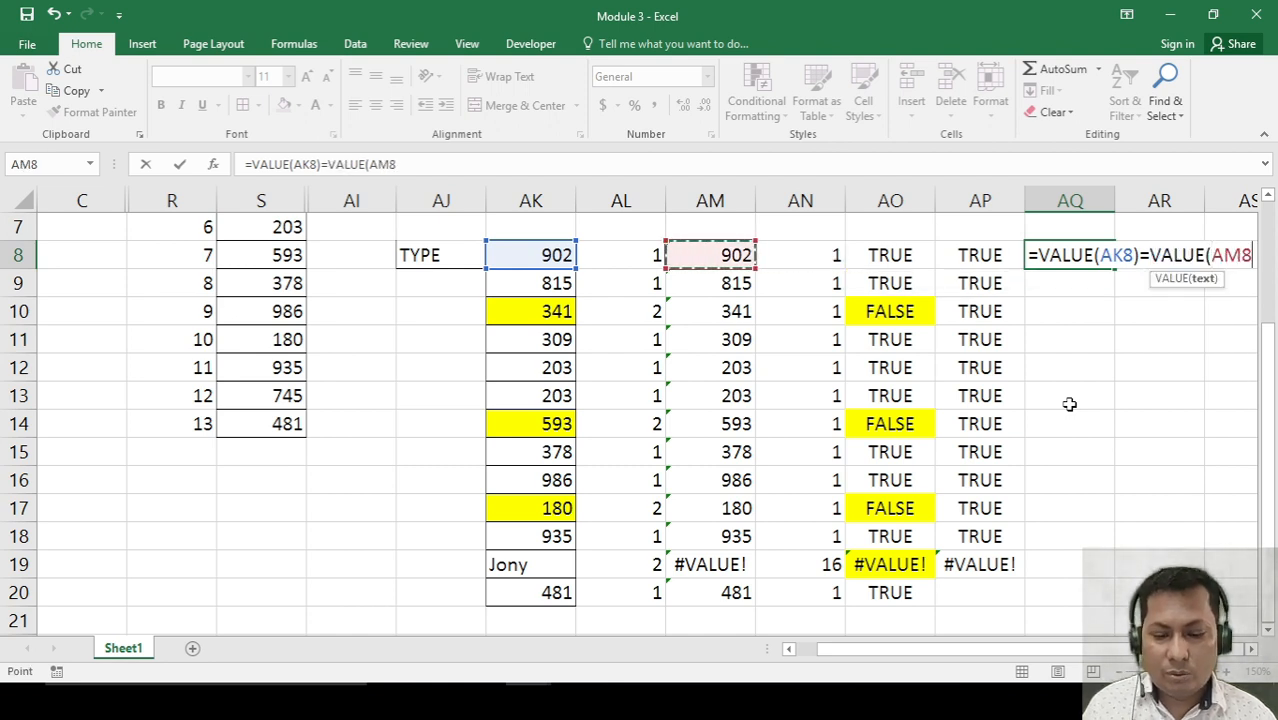
type(")")
key("Return")
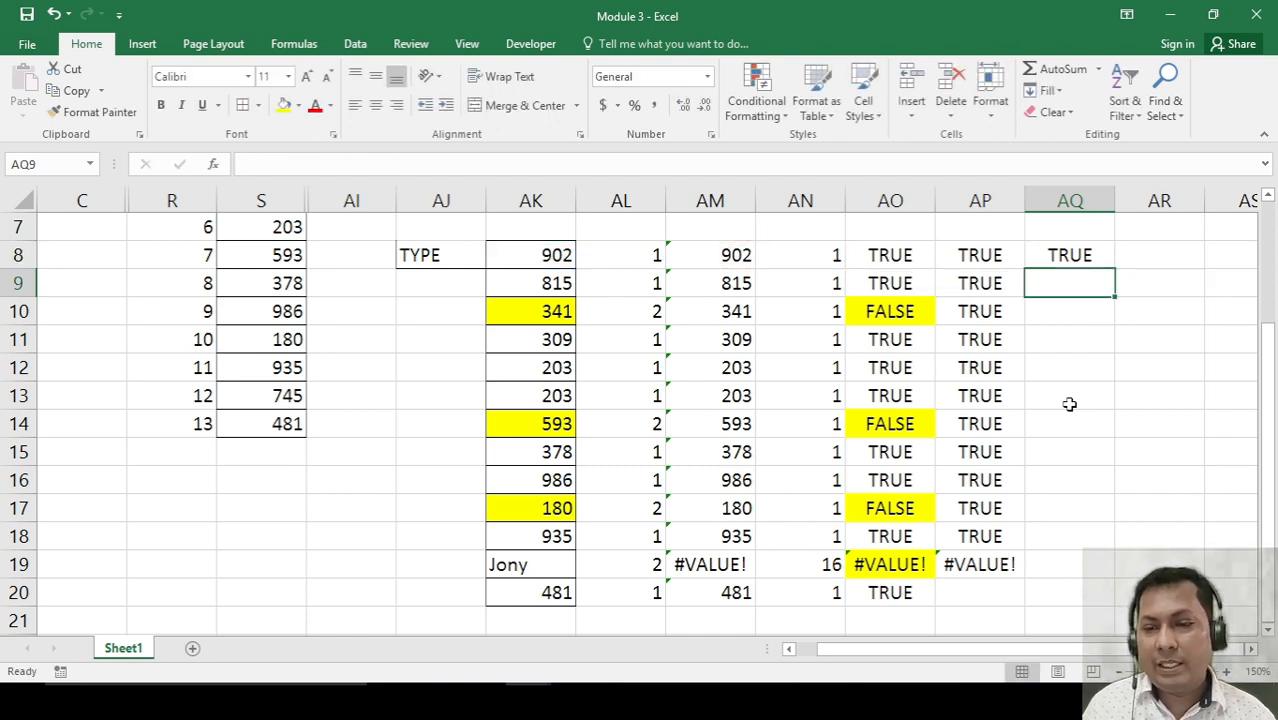
Copy the double VALUE comparison formula from AQ8 down through AQ19.
key("Up")
key("ctrl+c")
key("shift+Down")
key("shift+Down")
key("shift+Down")
key("shift+Down")
key("shift+Down")
key("shift+Down")
key("shift+Down")
key("shift+Down")
key("shift+Down")
key("shift+Down")
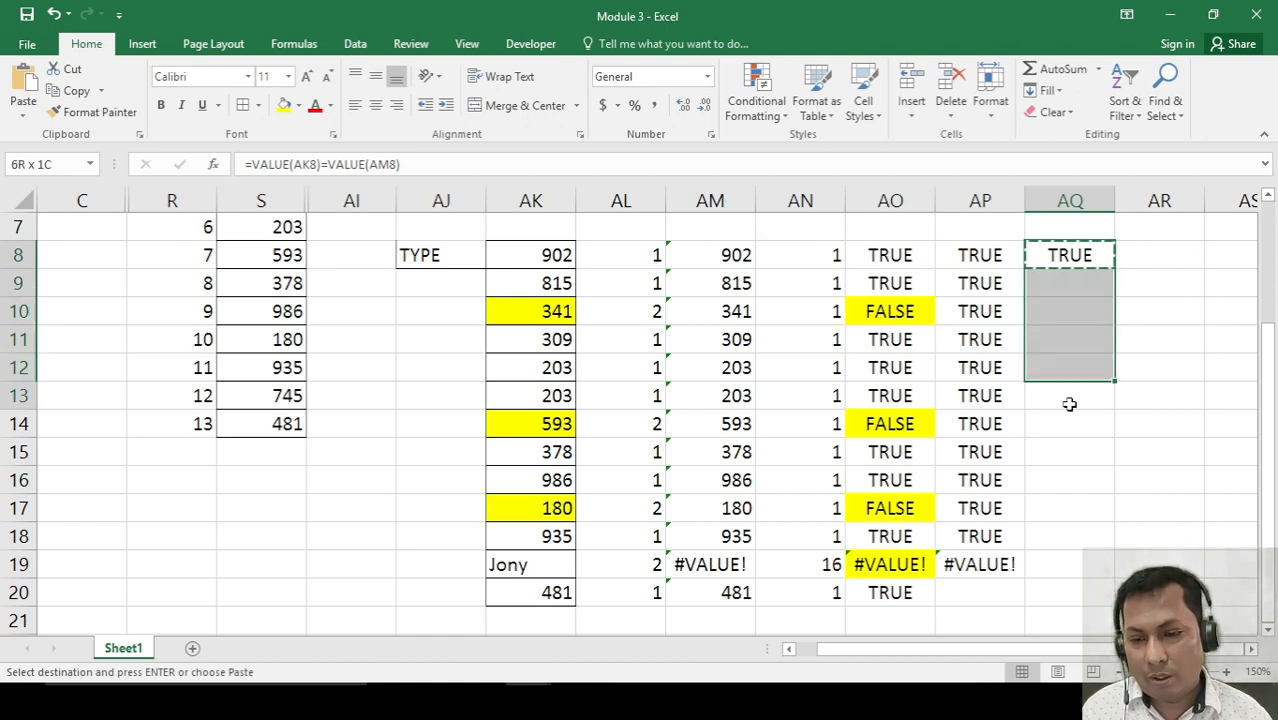
key("shift+Down")
key("Return")
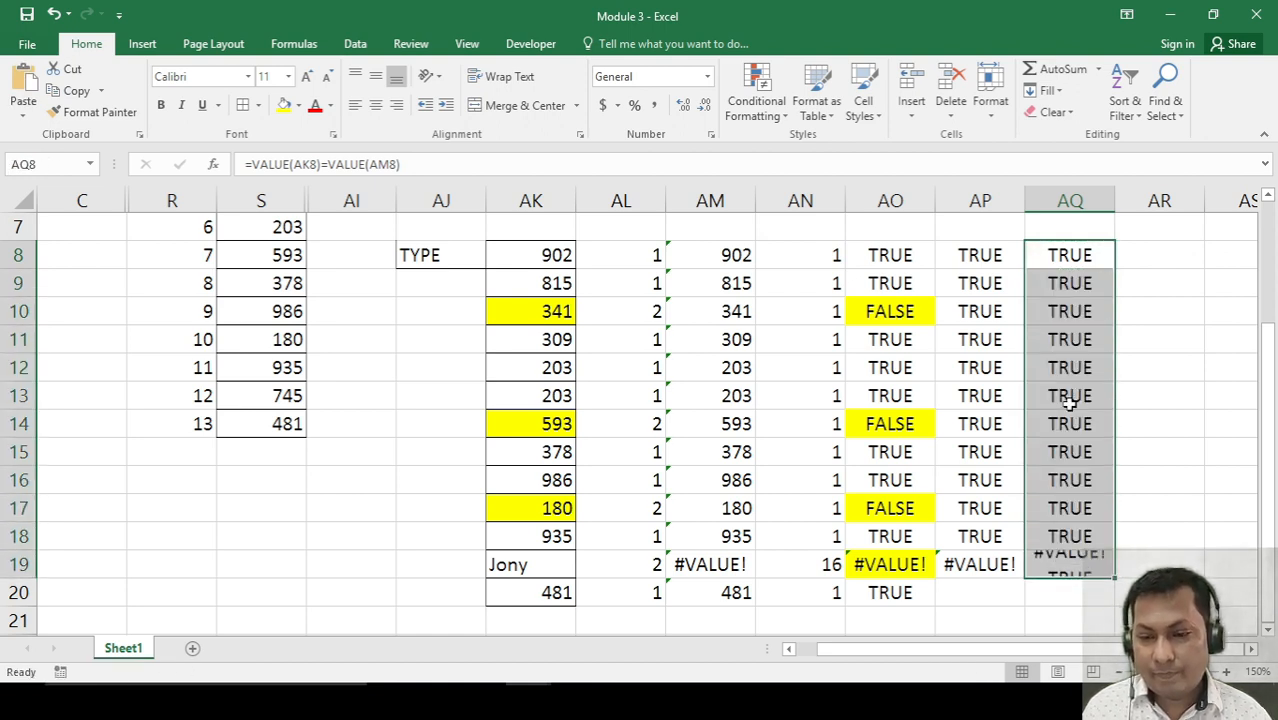
Select AK8:AM18 to review the original entries, type codes and converted values.
left_click(1252, 651)
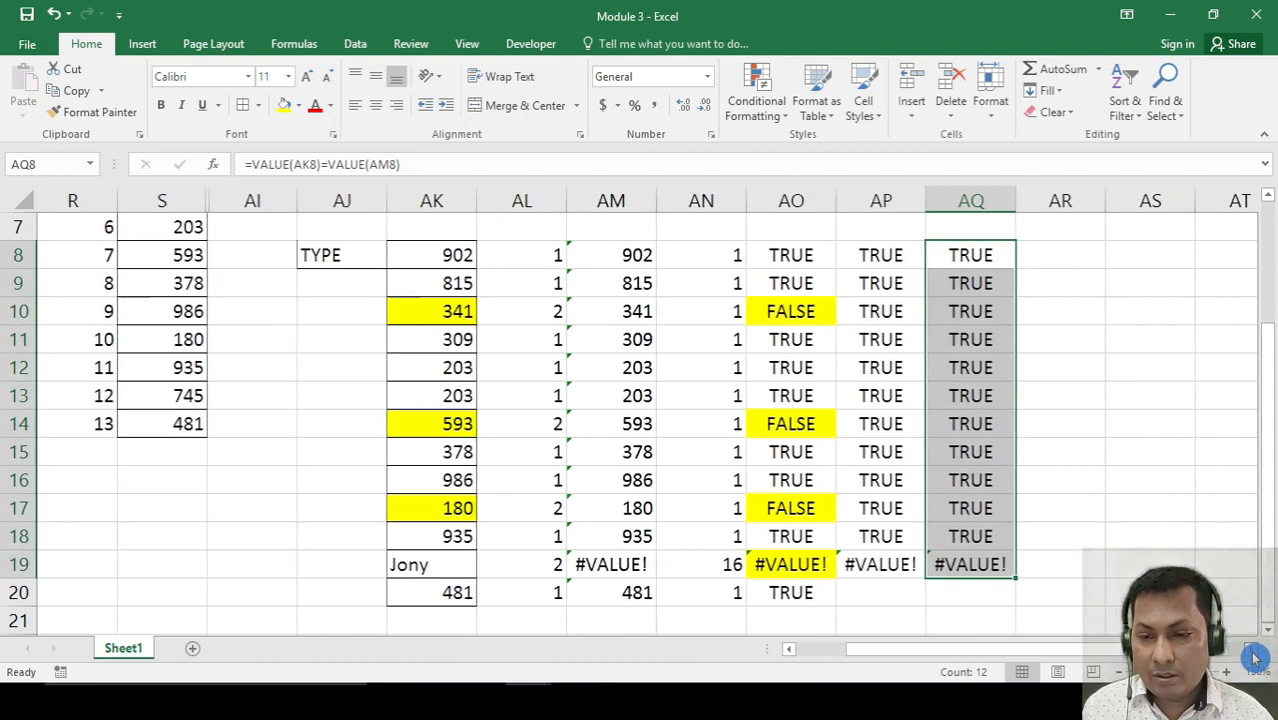
left_click(810, 480)
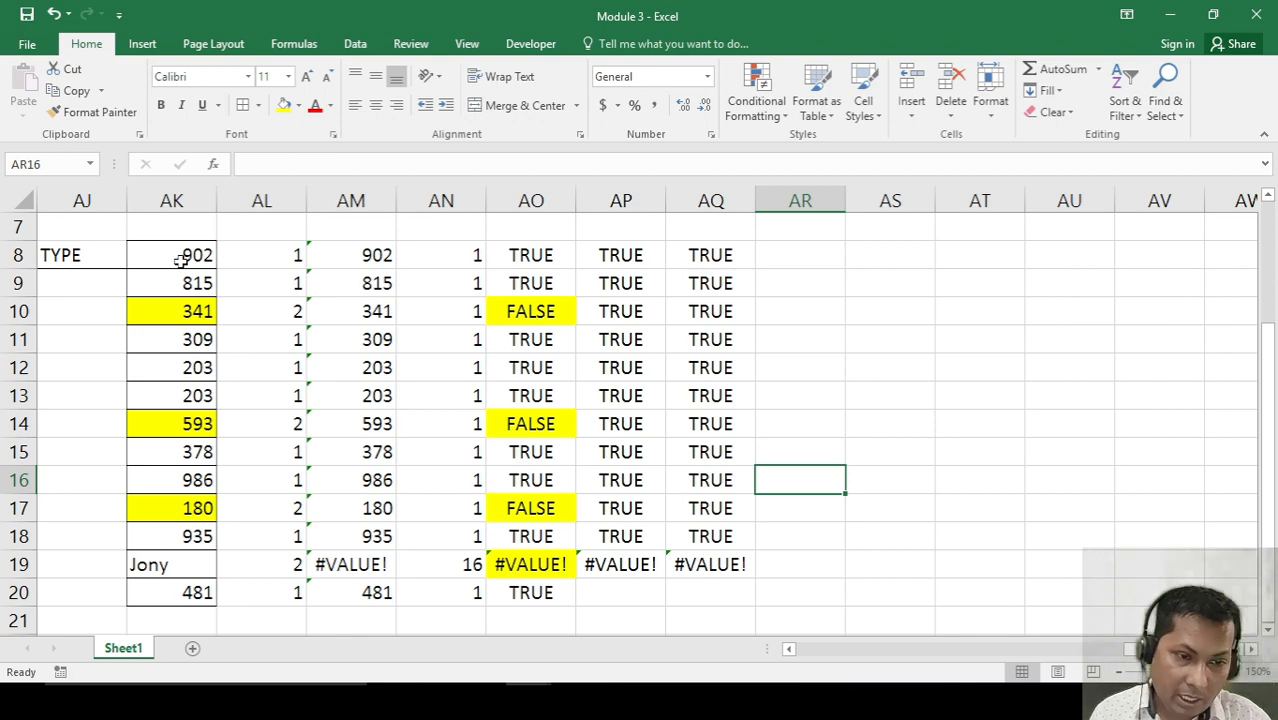
left_click_drag(186, 262, 342, 531)
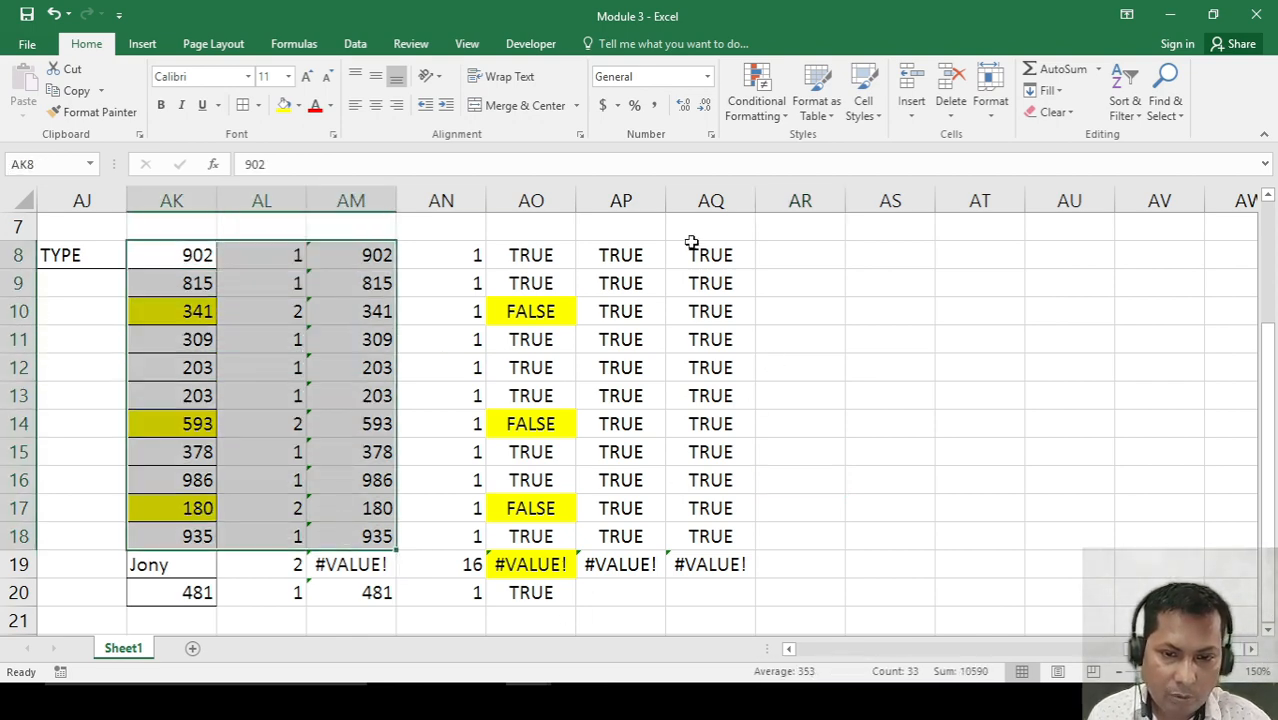
Return to the function list at the start of the sheet and select B1:B14, from CONCATENATE to TYPE.
left_click(727, 255)
key("ctrl+Left")
key("ctrl+Left")
key("ctrl+Left")
key("ctrl+Left")
key("ctrl+Left")
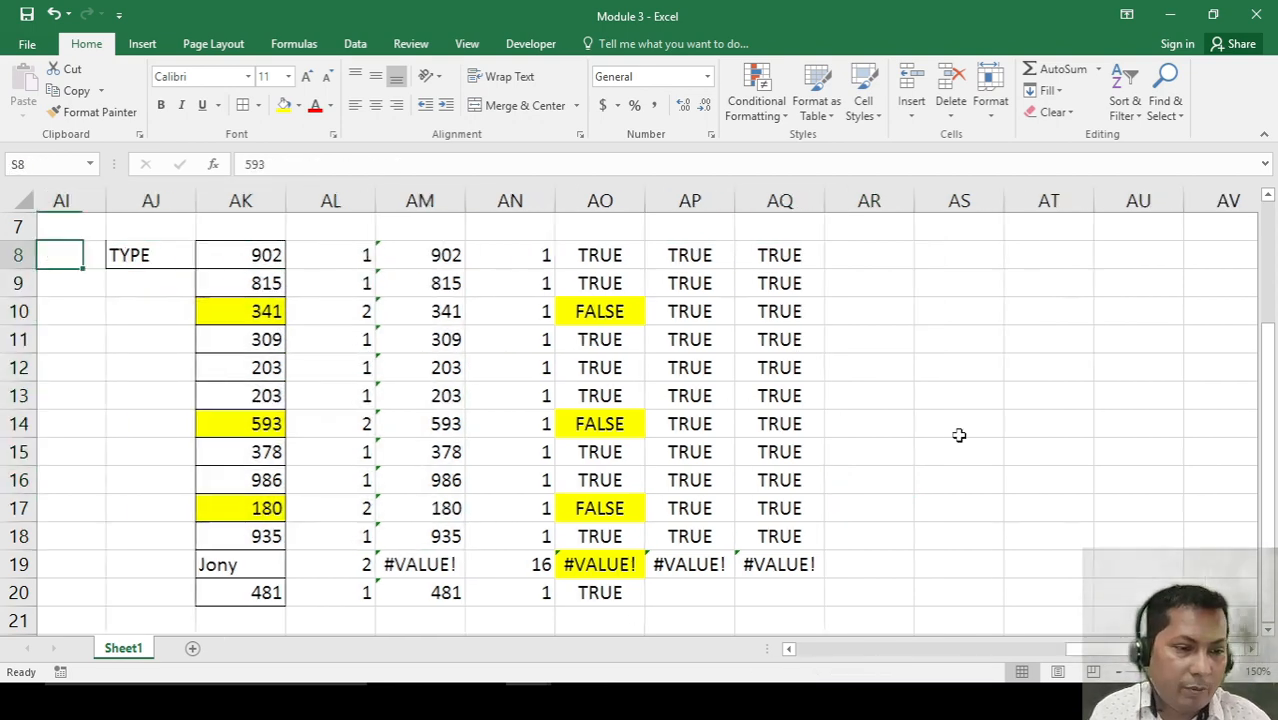
key("Right")
key("Up")
key("ctrl+Up")
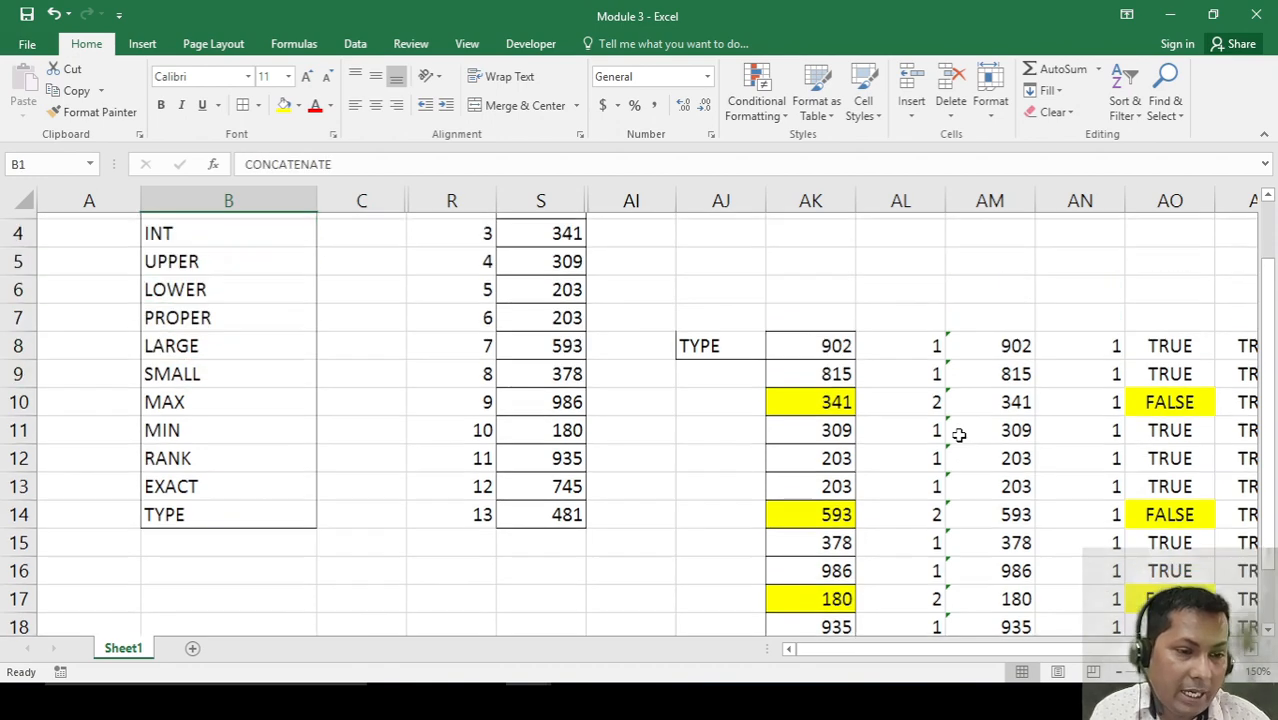
key("shift+Down")
key("shift+Down")
key("shift+Down")
key("shift+Down")
key("shift+Down")
key("shift+Down")
key("shift+Down")
key("shift+Down")
key("shift+Down")
key("shift+Down")
key("shift+Down")
key("shift+Down")
key("shift+Down")
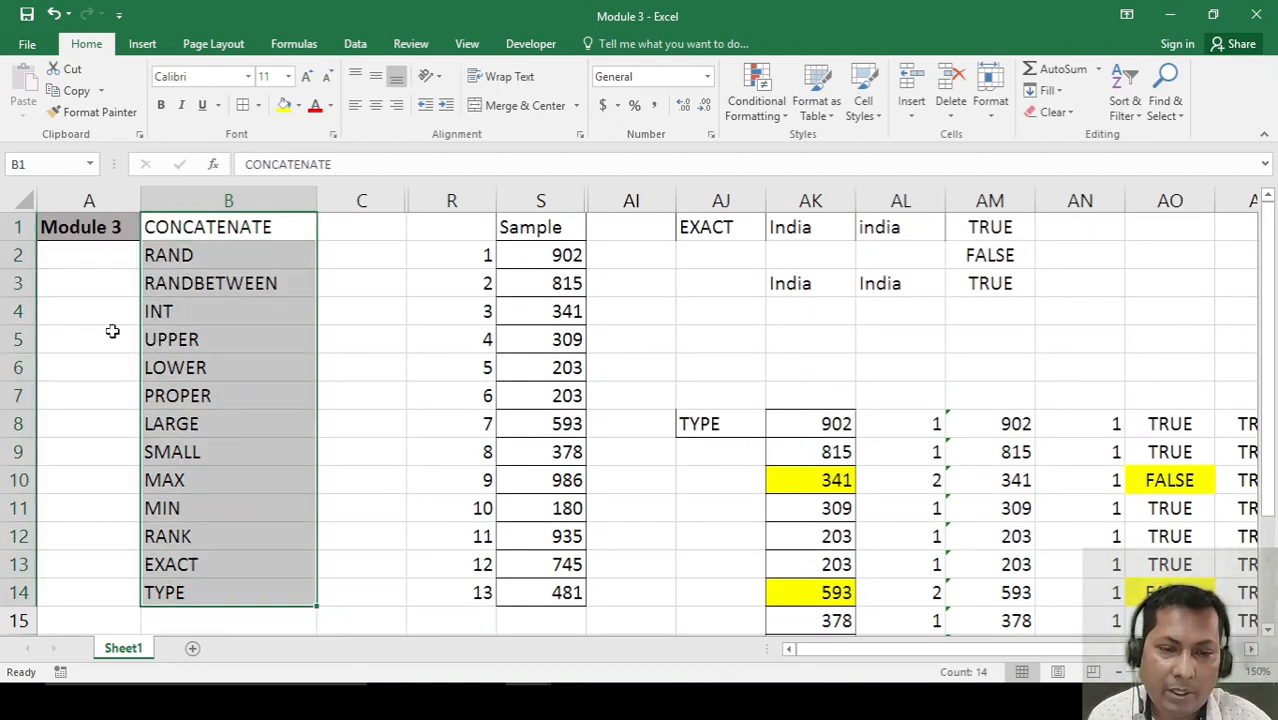
Try to unhide the columns between S and AI.
mouse_move(577, 200)
left_mouse_down()
mouse_move(613, 200)
mouse_move(602, 200)
left_mouse_up()
left_click(577, 200)
left_click(648, 200)
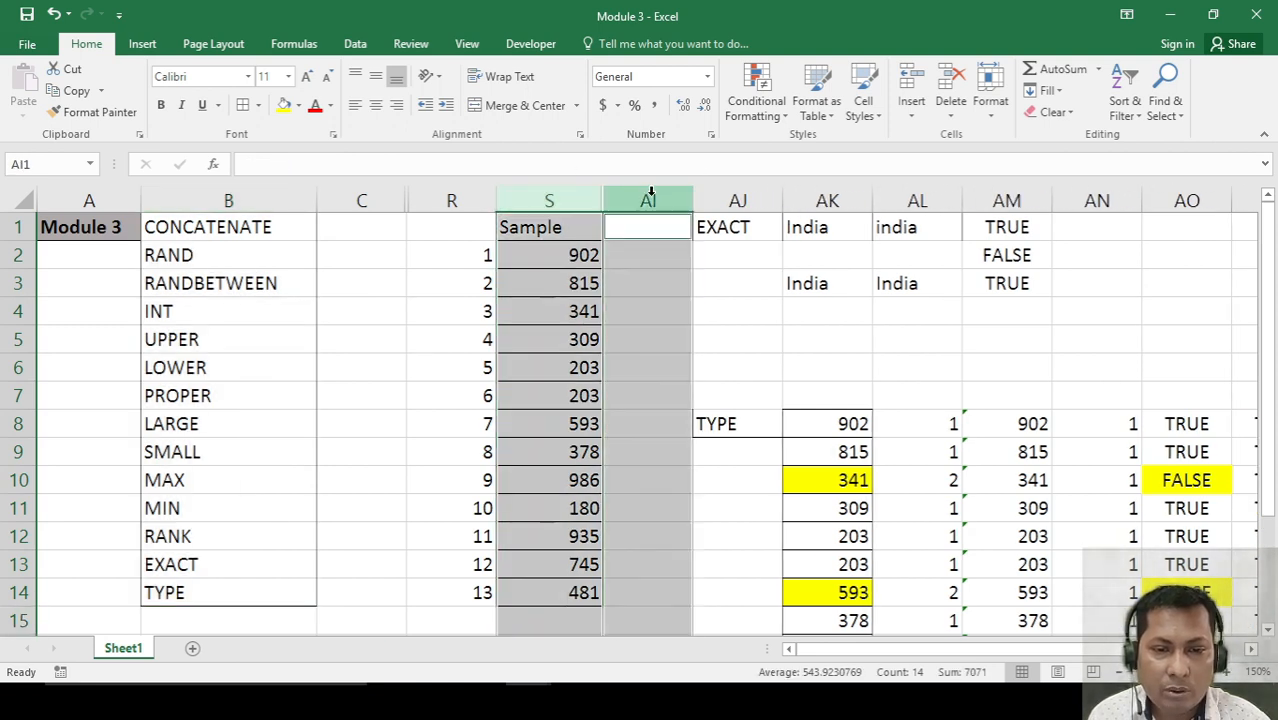
right_click(650, 200)
left_click(714, 466)
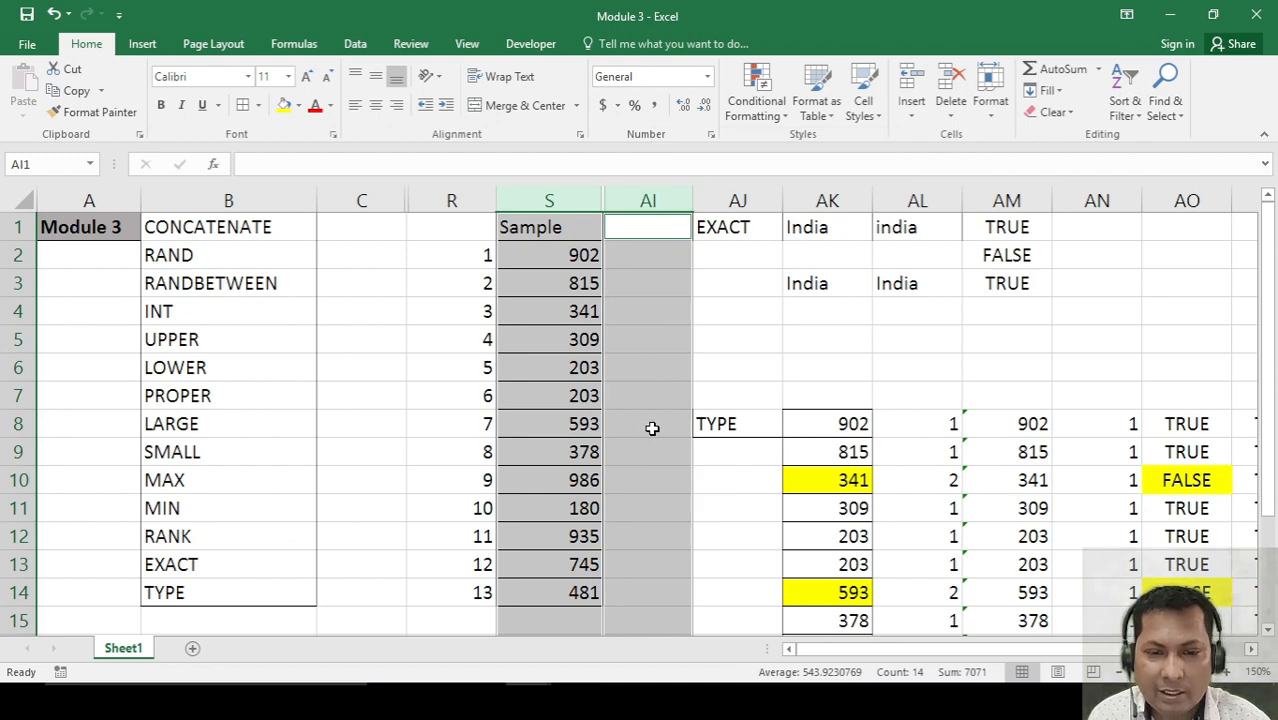
left_click(664, 386)
Unhide all the hidden columns between C and AI.
left_click_drag(386, 196, 678, 197)
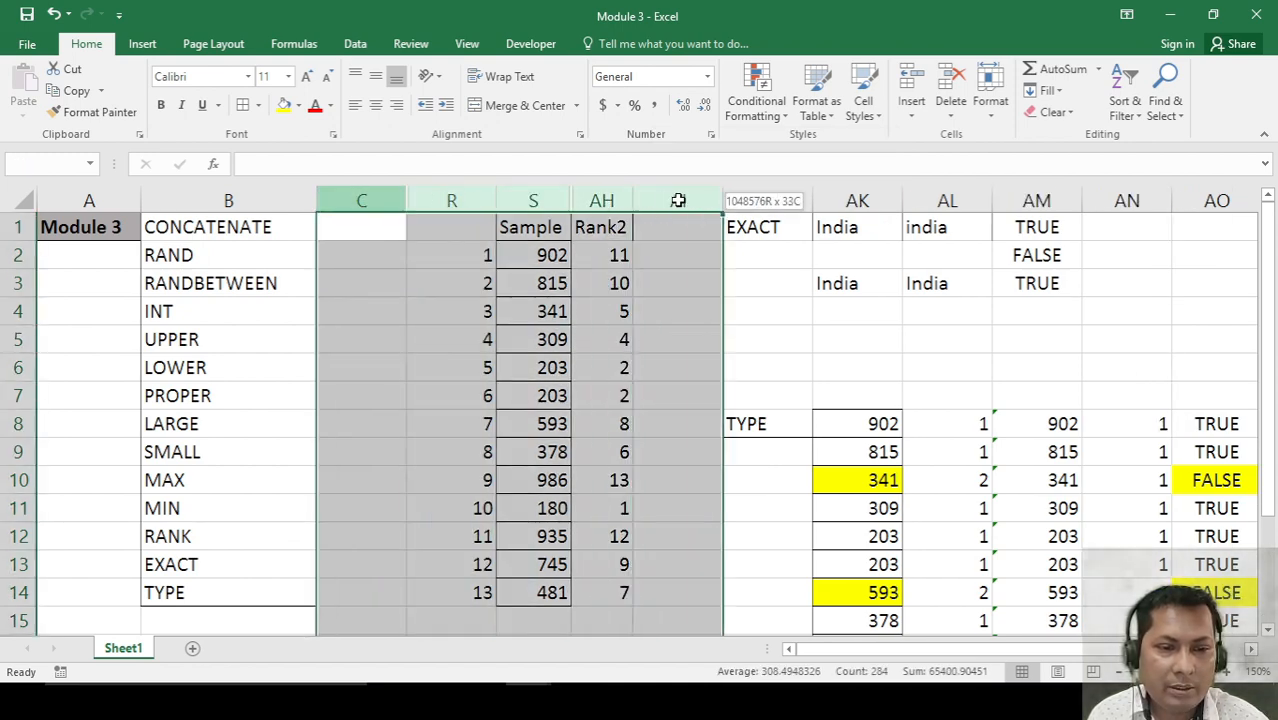
right_click(544, 200)
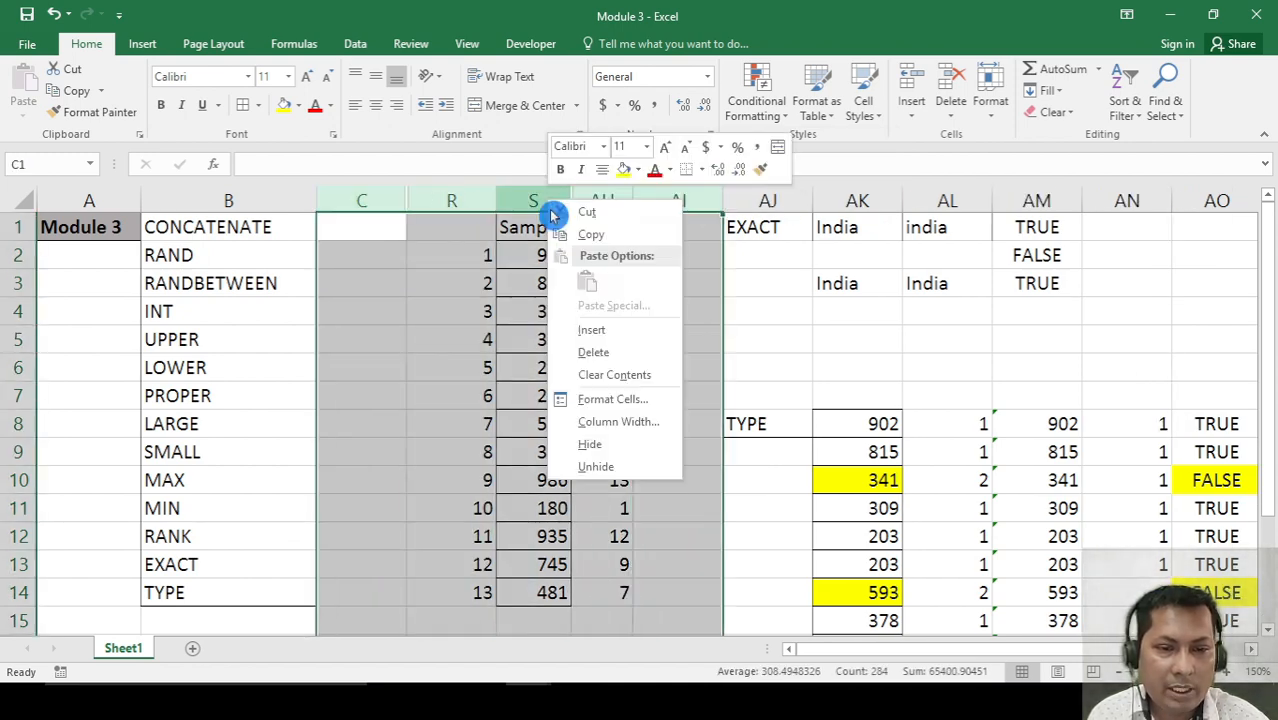
left_click(608, 470)
left_click(727, 434)
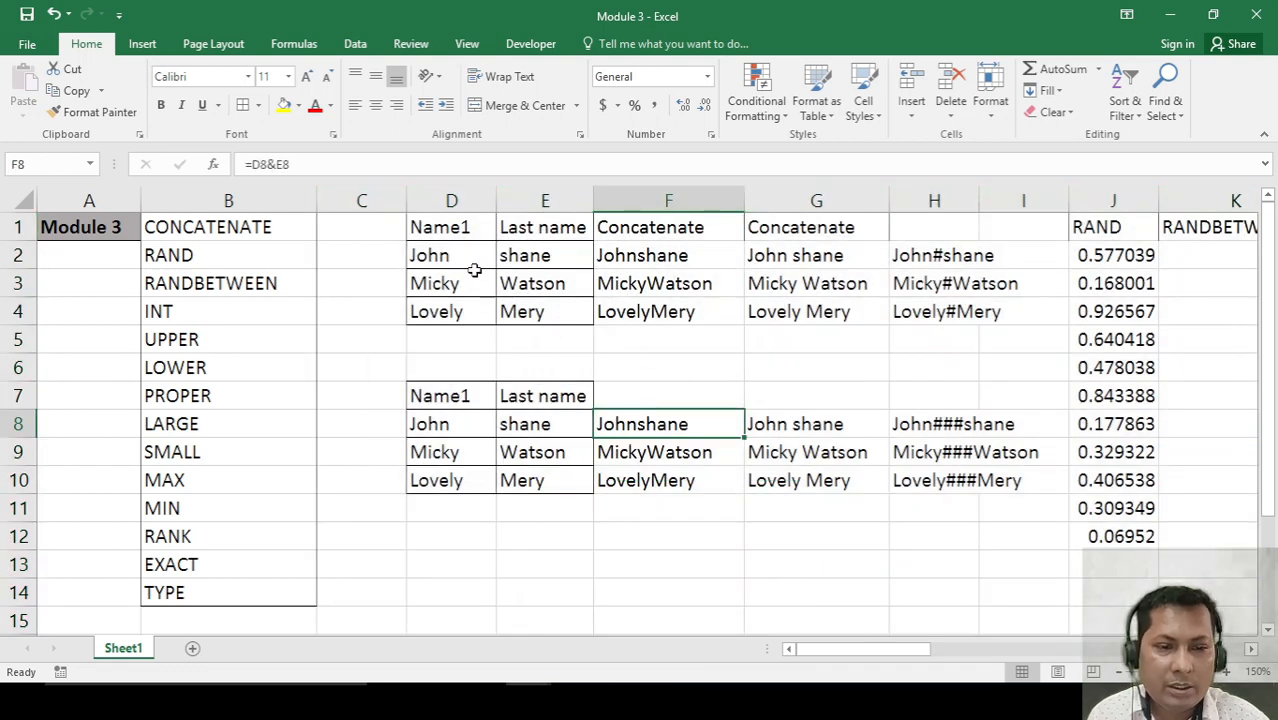
Review the worked function examples across the header row, from Name1 in D1 past EXACT to AN1.
left_click(466, 252)
key("Up")
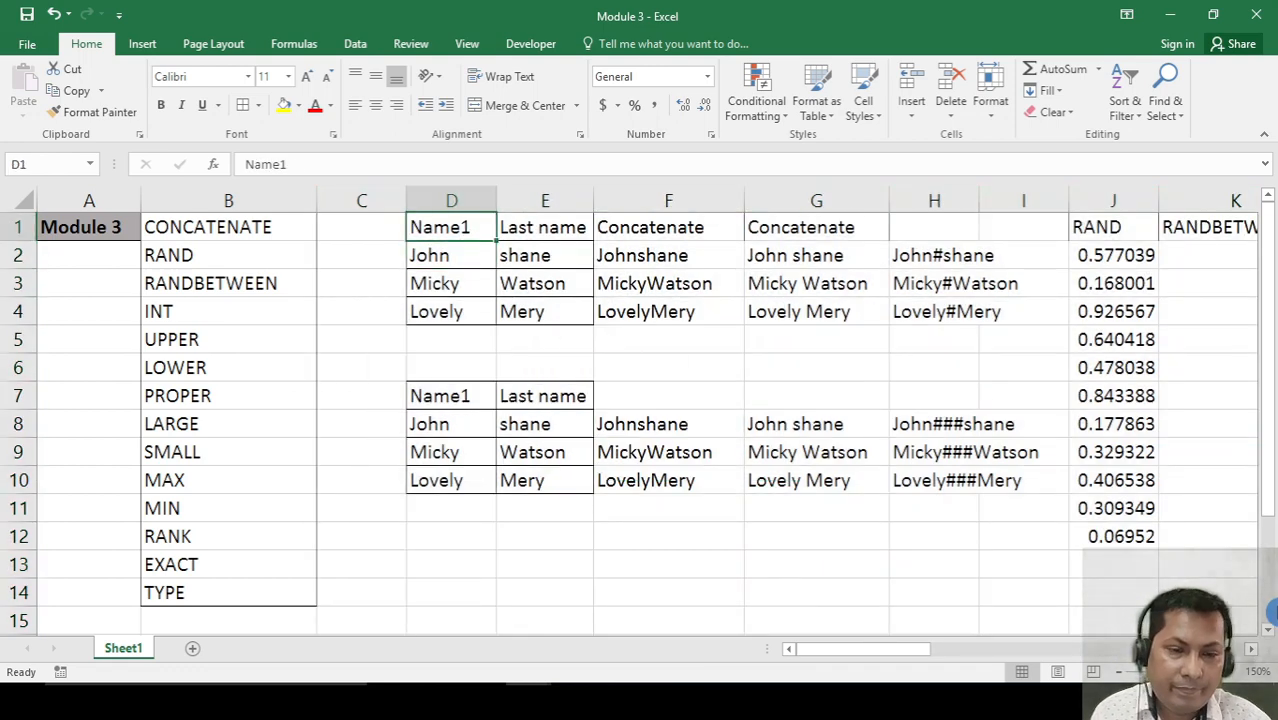
key("Right")
key("Right")
key("Right")
key("Right")
key("Right")
key("Right")
key("Right")
key("Right")
key("Right")
key("Right")
key("Right")
key("Right")
key("Right")
key("Right")
key("Right")
key("Right")
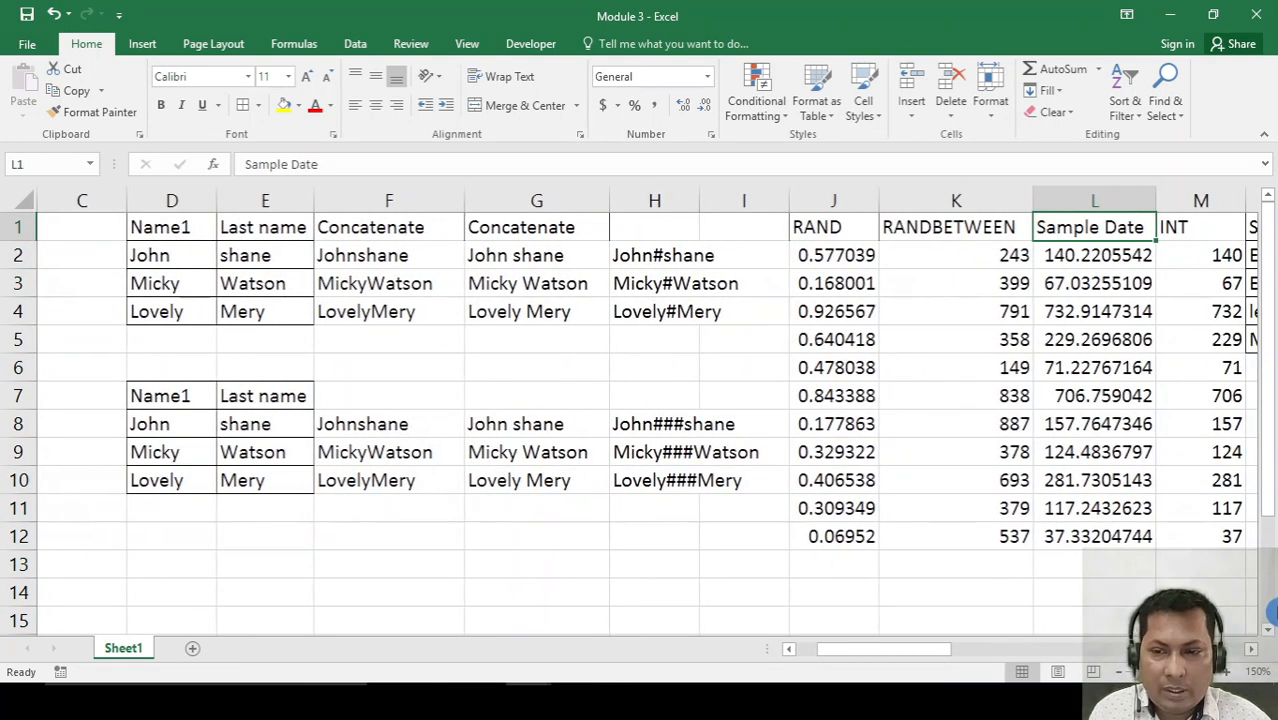
key("Right")
key("Right")
key("Right")
key("Right")
key("Right")
key("Right")
key("Right")
key("Right")
key("Right")
key("Right")
key("Right")
key("Right")
key("Right")
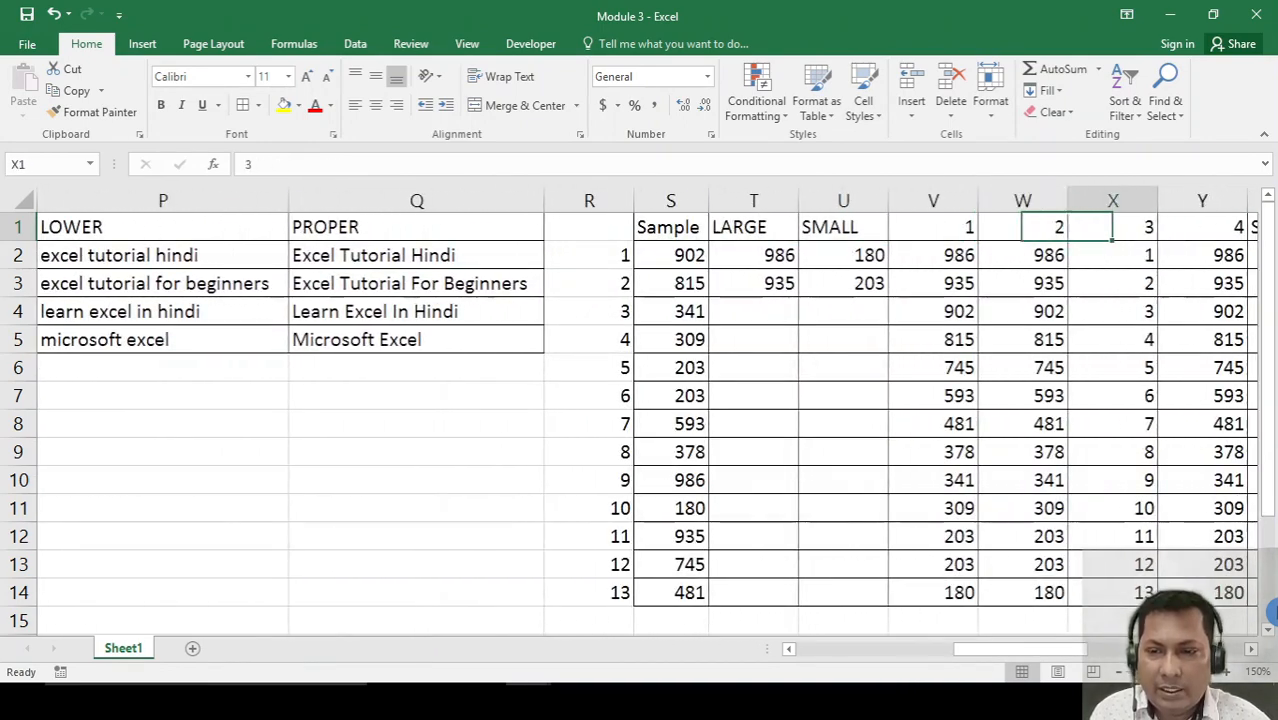
key("Right")
key("Right")
key("Right")
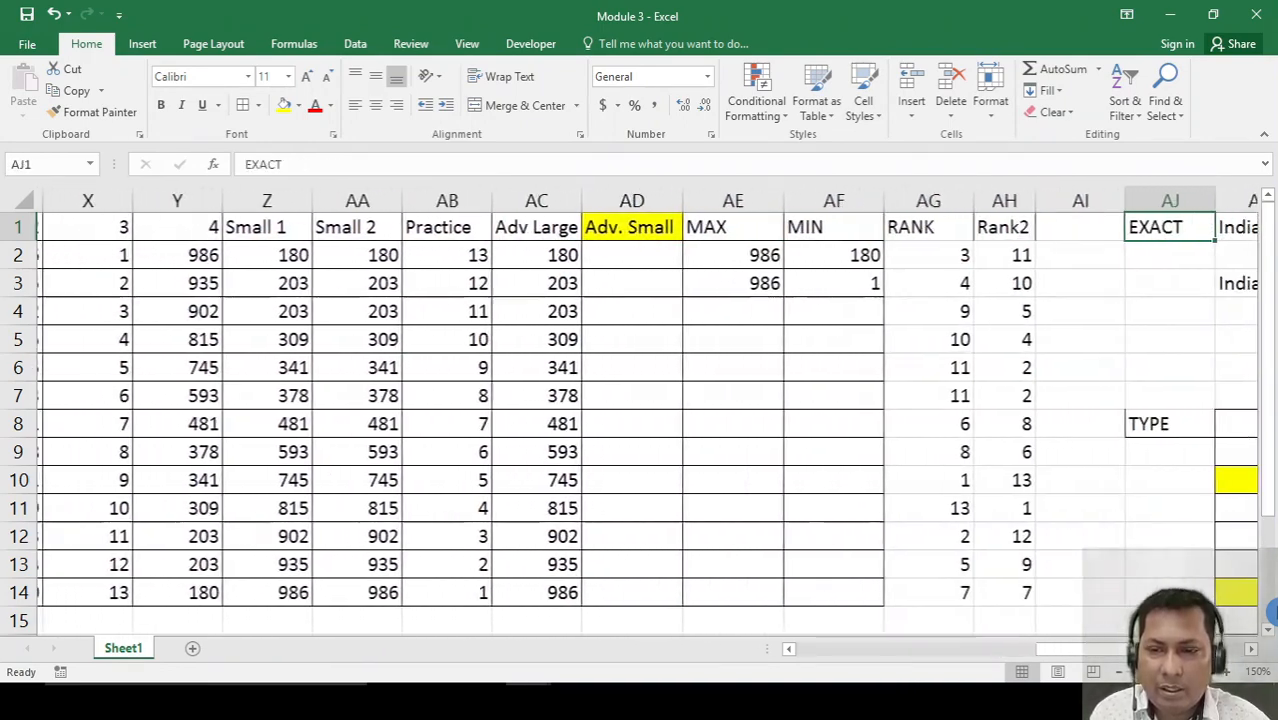
key("Right")
key("Right")
key("Right")
key("Right")
key("Right")
key("Right")
key("Right")
key("Right")
key("Right")
key("Right")
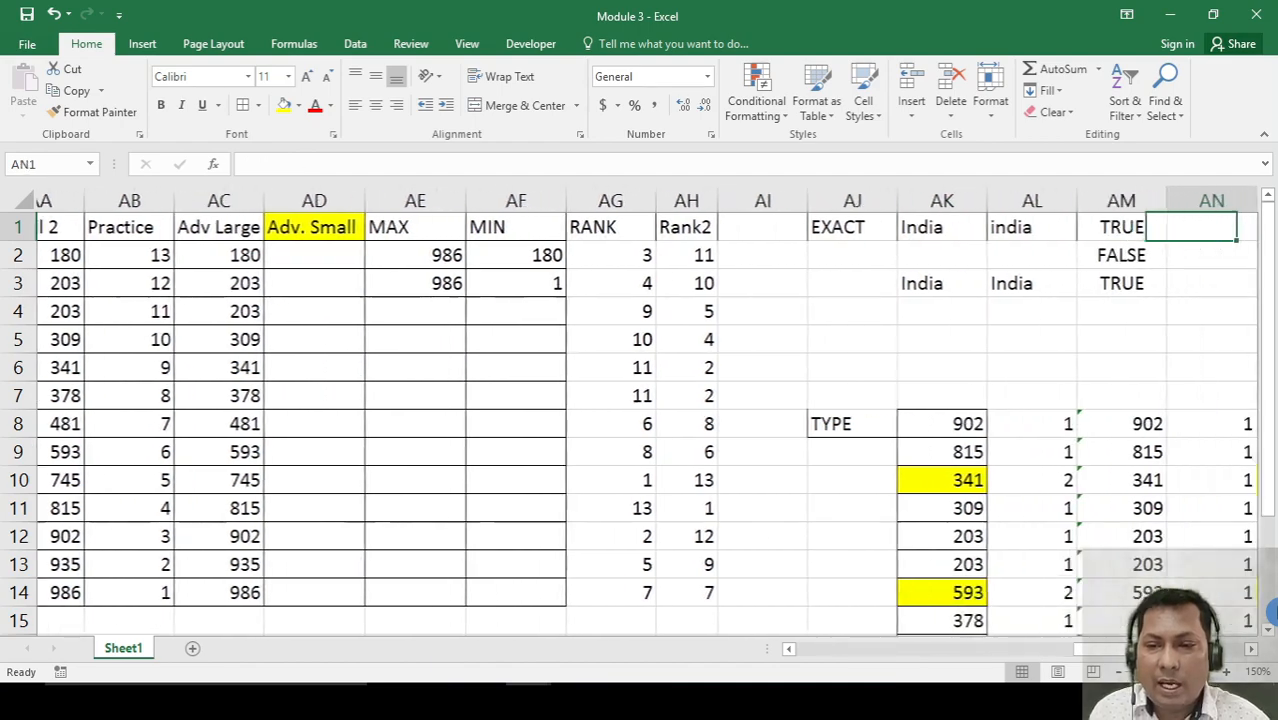
Return along row 1 to the start of the sheet and select CONCATENATE in B1.
key("Left")
key("Left")
key("Left")
key("Left")
key("Left")
key("Left")
key("Left")
key("Left")
key("Left")
key("Left")
key("Left")
key("Left")
key("Left")
key("Left")
key("Left")
key("Left")
key("Left")
key("Left")
key("Left")
key("Left")
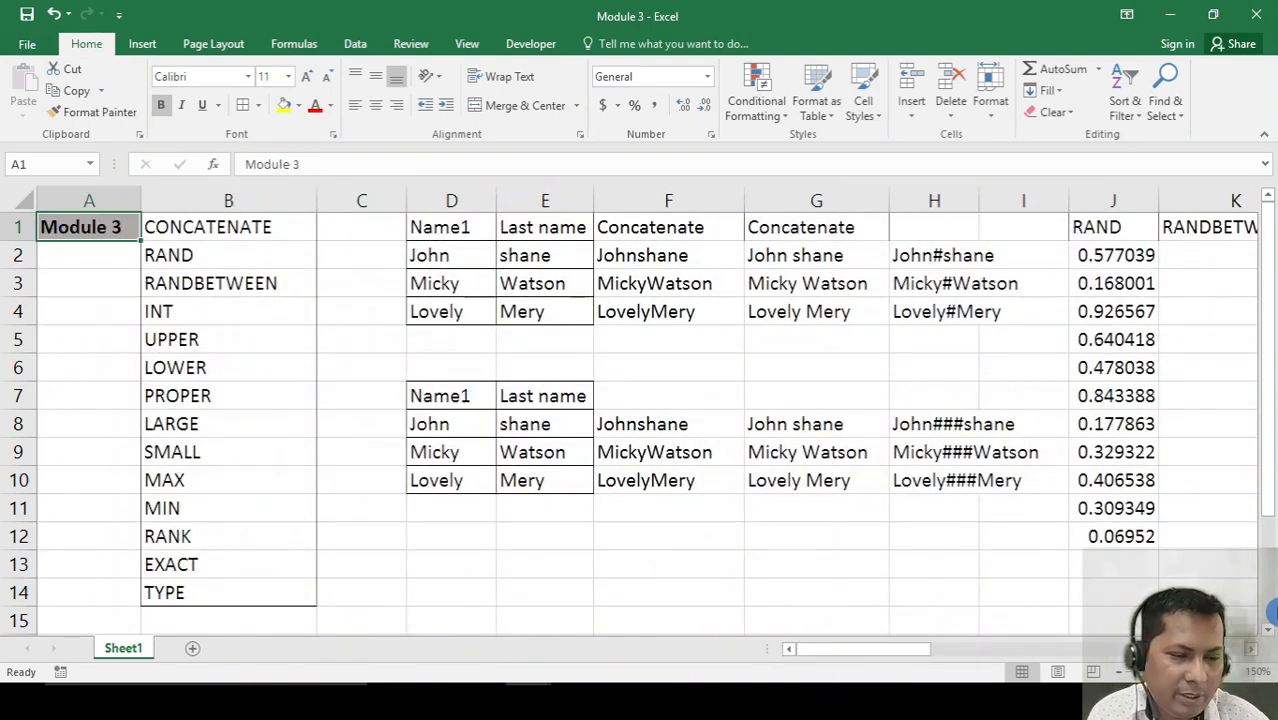
key("Right")
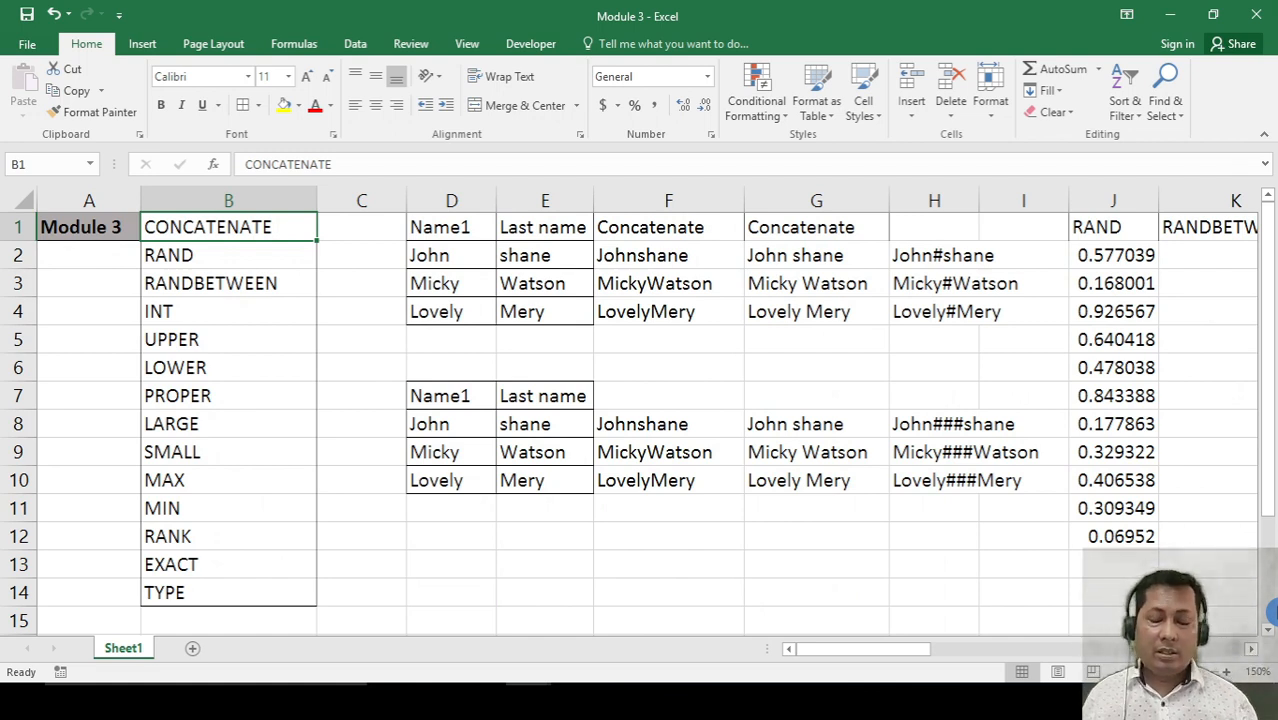
Select the empty range E12:H13 below the name concatenation examples.
left_click(442, 527)
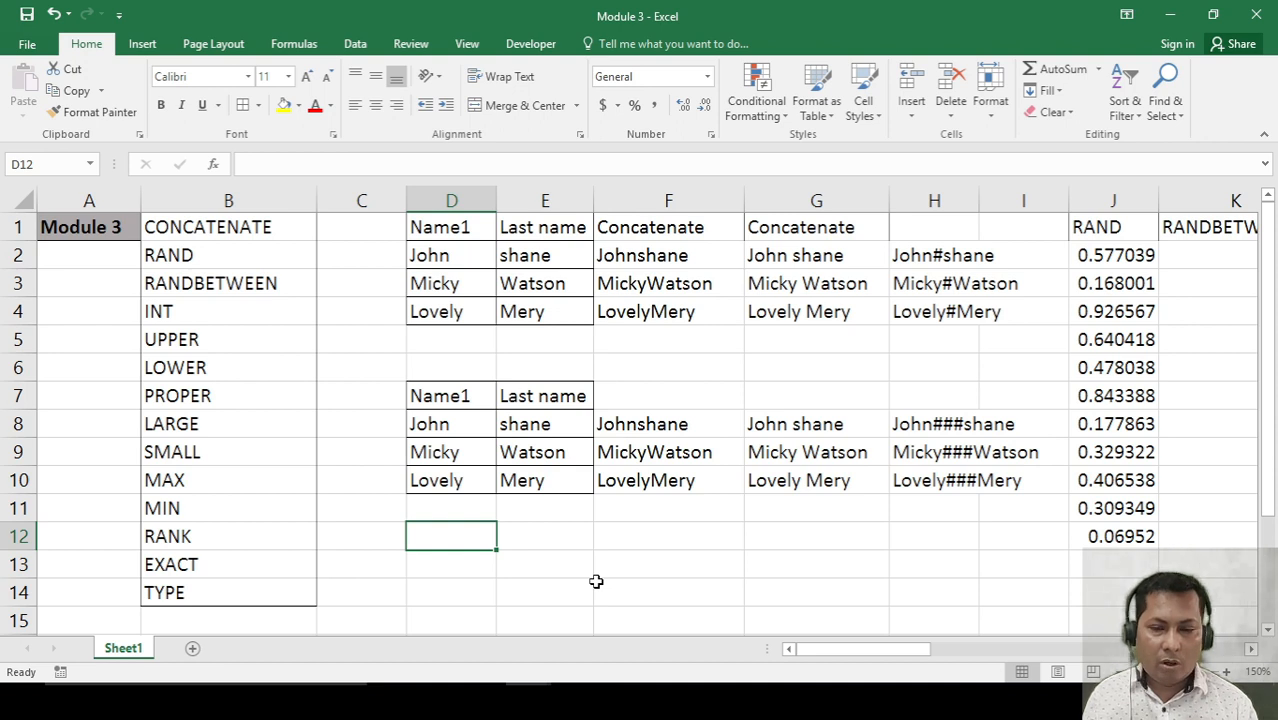
left_click(978, 203)
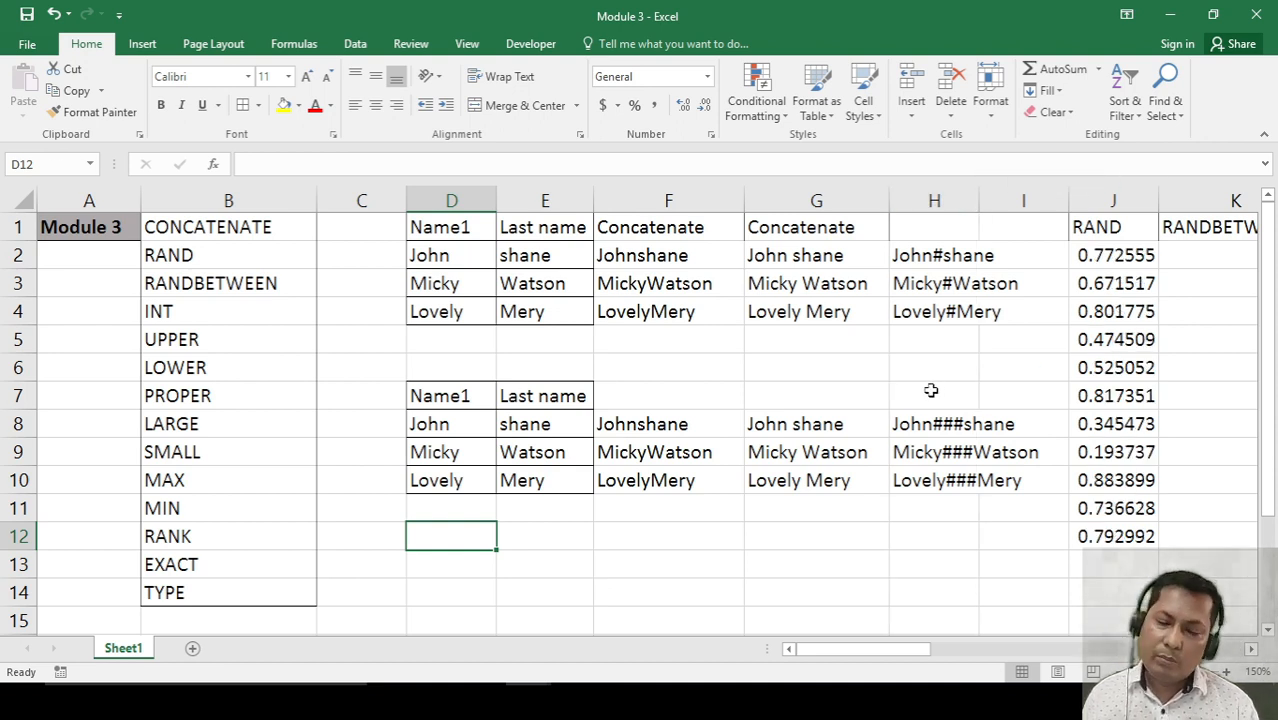
left_click(645, 558)
left_click(520, 533)
left_click_drag(520, 533, 979, 574)
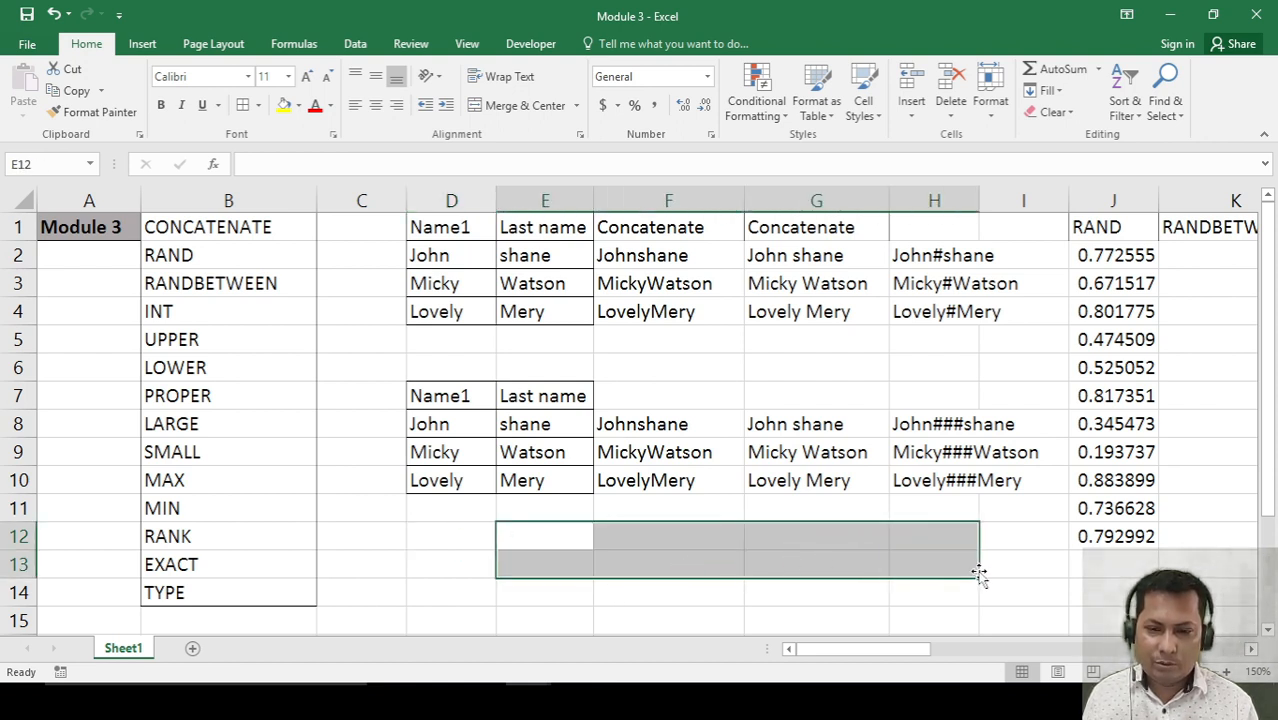